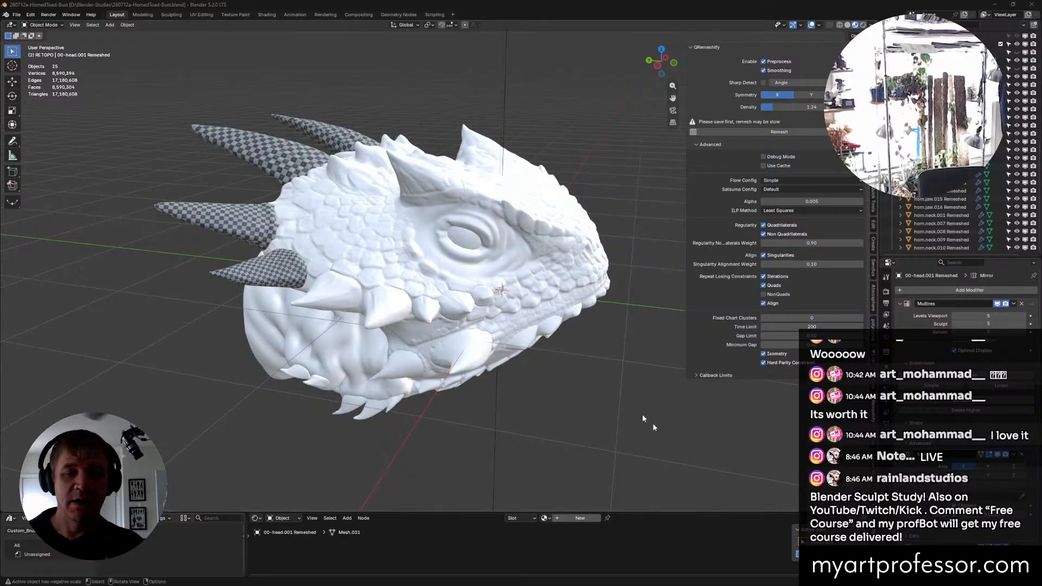
Step: Select the smooth white crest horn beside the checkered horns on the side of the head
{"action": "middle_click_drag", "start_coordinate": [642, 415], "coordinate": [571, 369]}
{"action": "scroll", "coordinate": [543, 336], "scroll_direction": "up", "scroll_amount": 3}
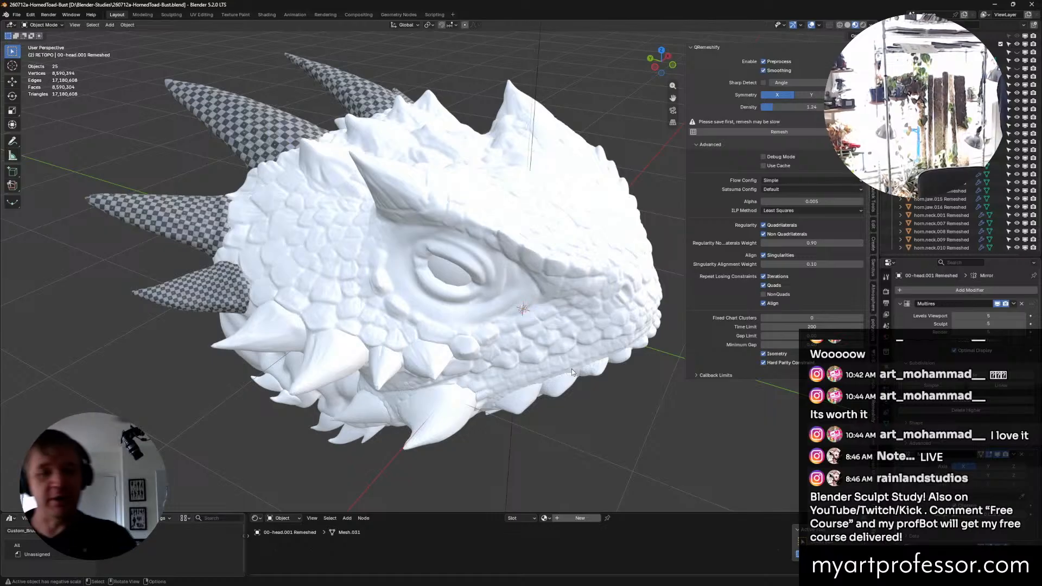
{"action": "middle_click_drag", "start_coordinate": [571, 370], "coordinate": [484, 406]}
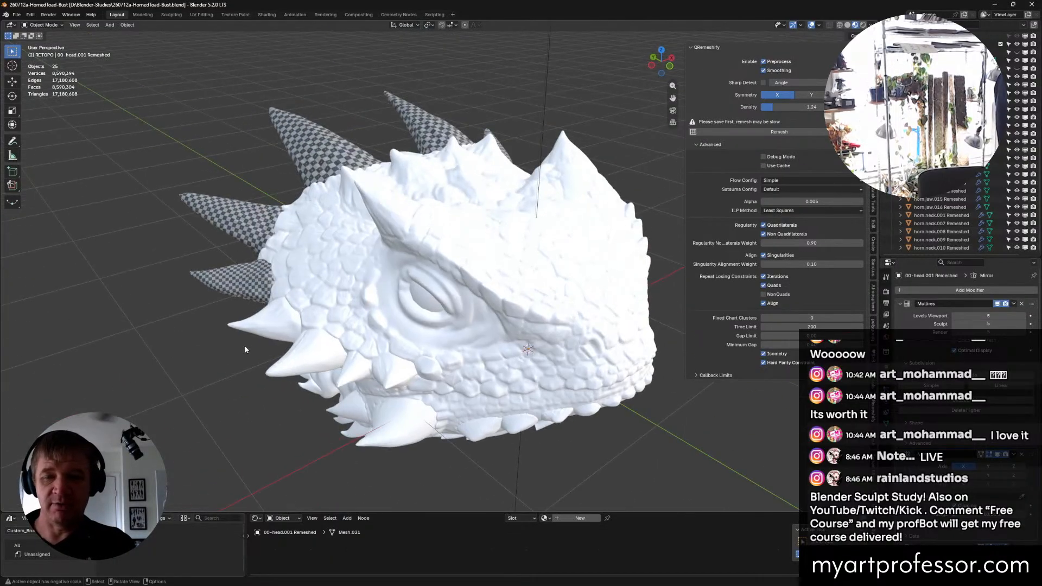
{"action": "left_click", "coordinate": [268, 321]}
Step: Examine the head from the side, front and underneath, comparing the selected crest horn with the surrounding horns
{"action": "middle_click_drag", "start_coordinate": [285, 333], "coordinate": [336, 365]}
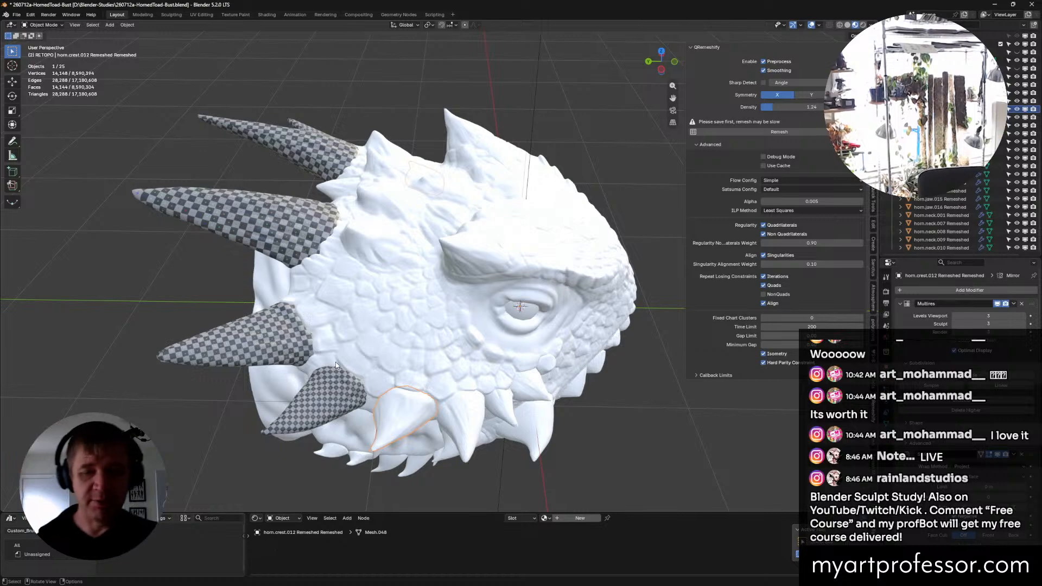
{"action": "middle_click_drag", "start_coordinate": [538, 342], "coordinate": [297, 312]}
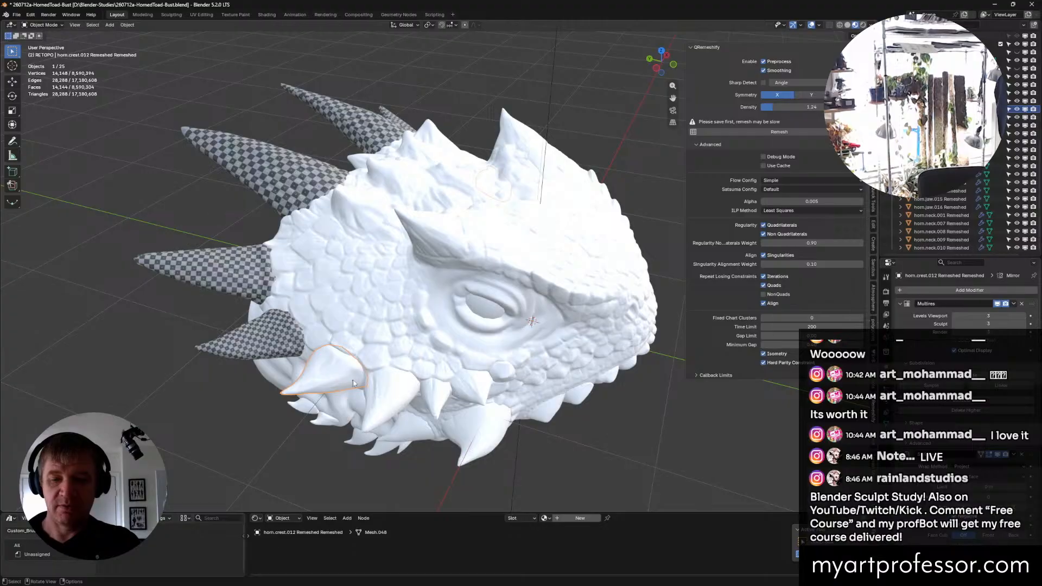
{"action": "middle_click_drag", "start_coordinate": [337, 377], "coordinate": [337, 417]}
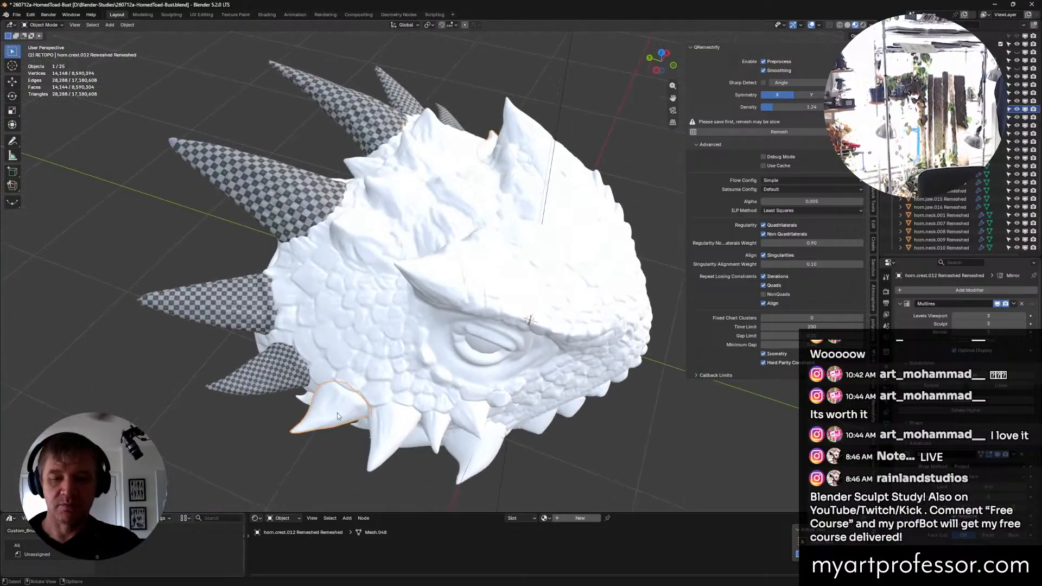
{"action": "middle_click_drag", "start_coordinate": [456, 427], "coordinate": [400, 356], "text": "shift"}
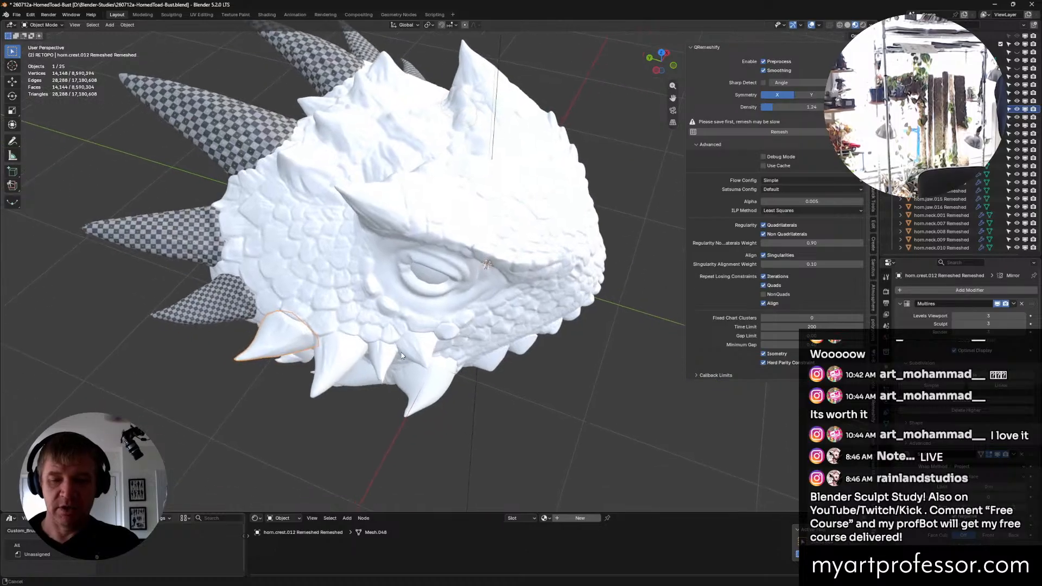
{"action": "middle_click_drag", "start_coordinate": [325, 349], "coordinate": [533, 368]}
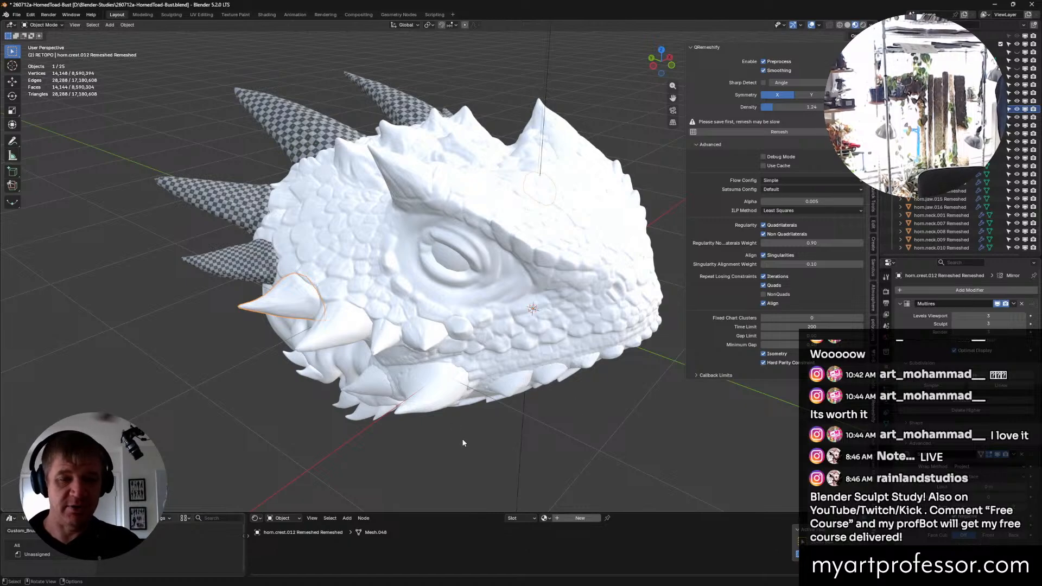
{"action": "middle_click_drag", "start_coordinate": [477, 326], "coordinate": [502, 339]}
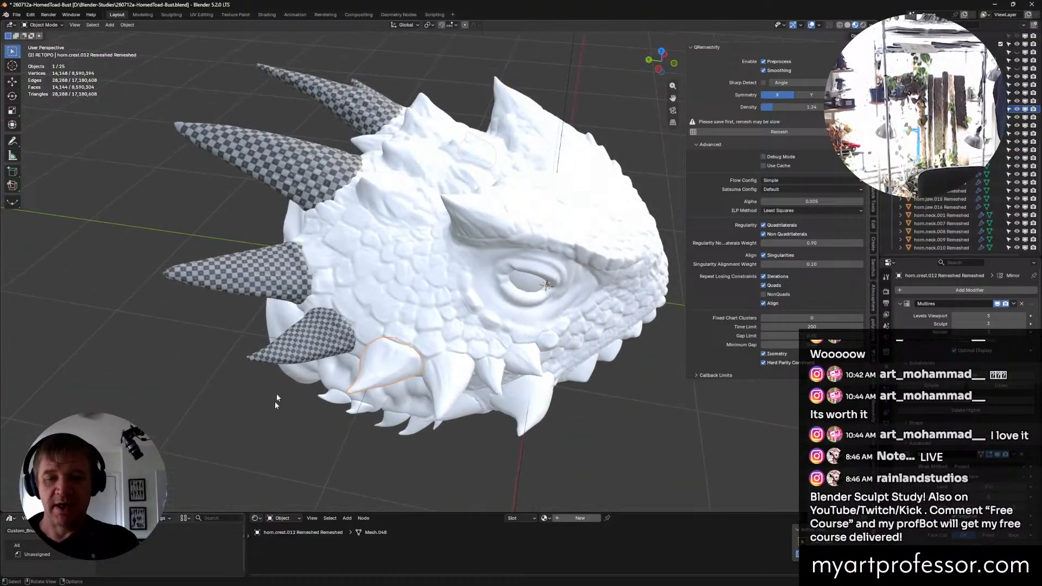
{"action": "middle_click_drag", "start_coordinate": [489, 386], "coordinate": [413, 260]}
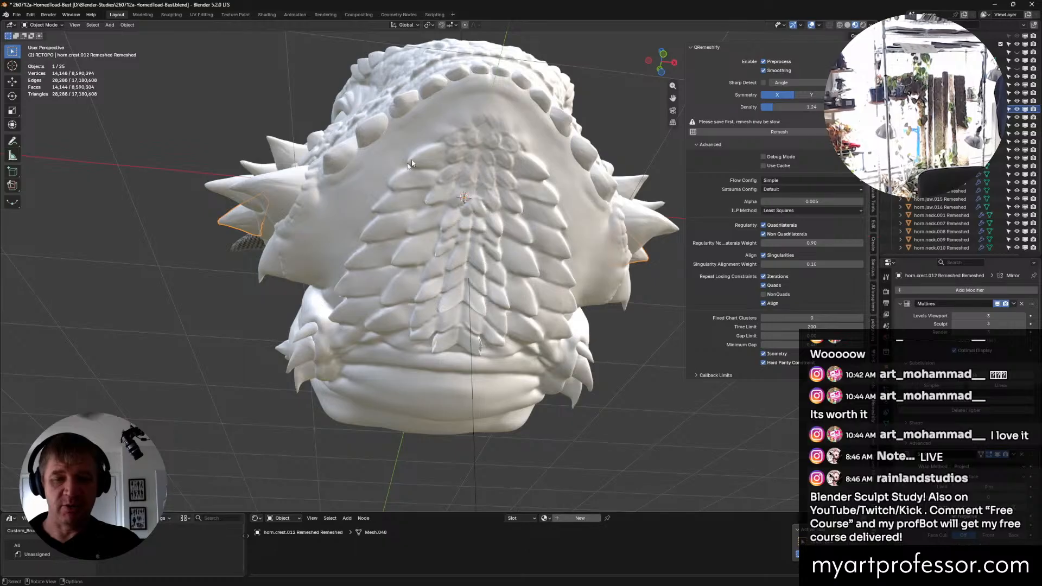
{"action": "middle_click_drag", "start_coordinate": [413, 166], "coordinate": [396, 341]}
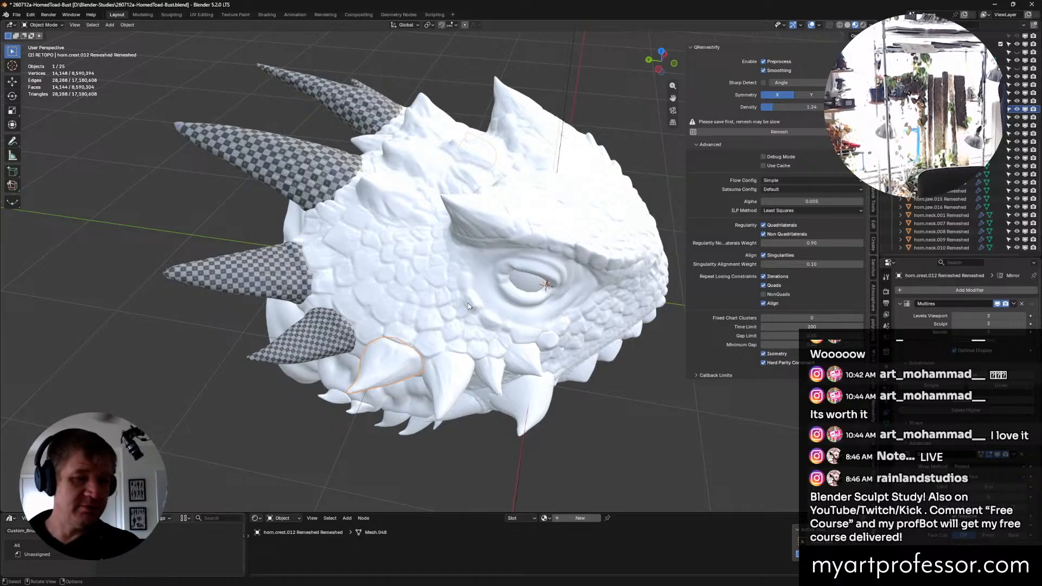
{"action": "middle_click_drag", "start_coordinate": [412, 259], "coordinate": [412, 263]}
{"action": "scroll", "coordinate": [417, 316], "scroll_direction": "up", "scroll_amount": 2}
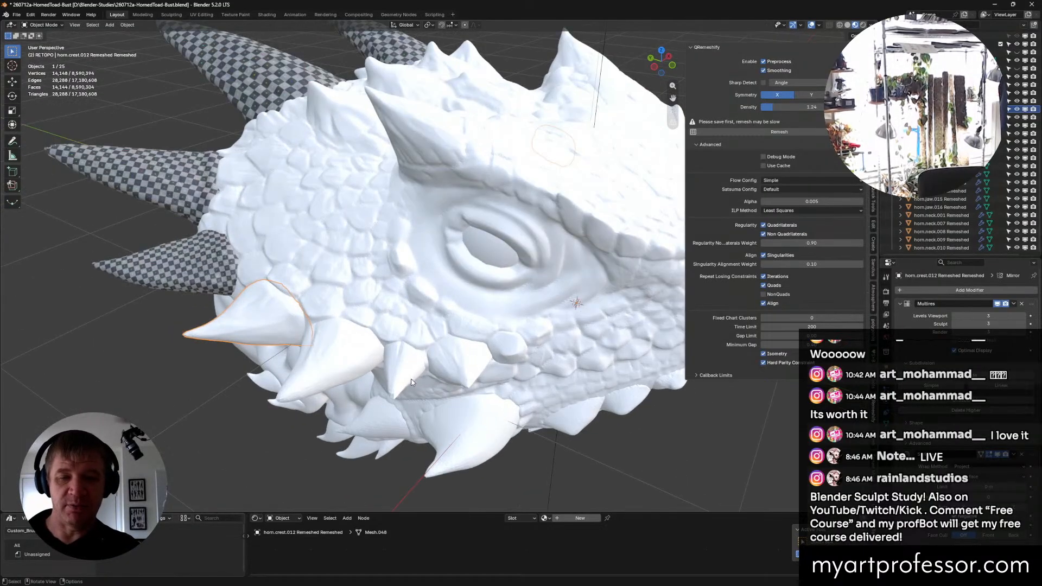
{"action": "middle_click_drag", "start_coordinate": [408, 379], "coordinate": [374, 356]}
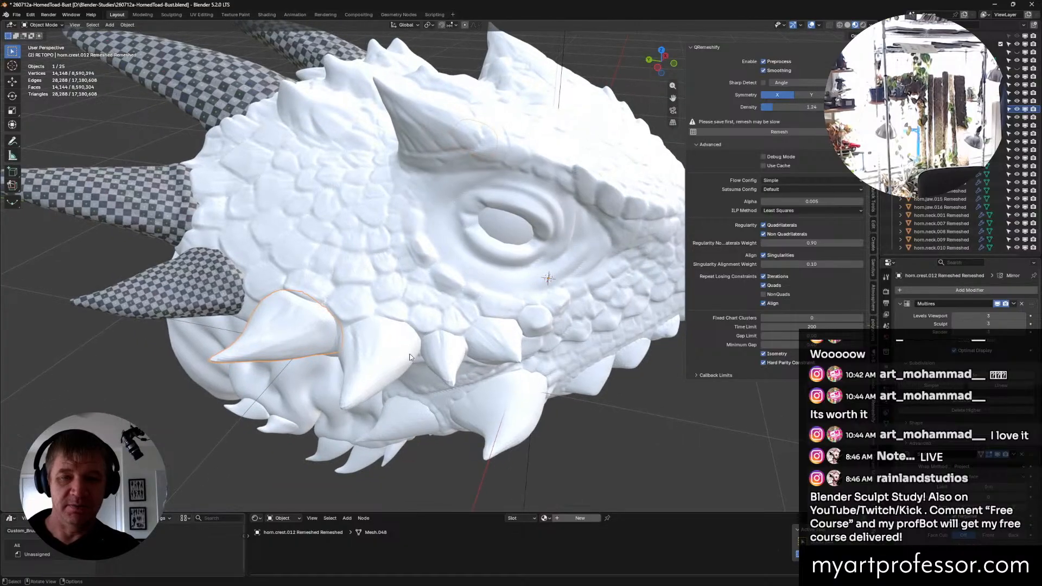
{"action": "scroll", "coordinate": [380, 347], "scroll_direction": "down", "scroll_amount": 1}
{"action": "middle_click_drag", "start_coordinate": [473, 363], "coordinate": [451, 364], "text": "shift"}
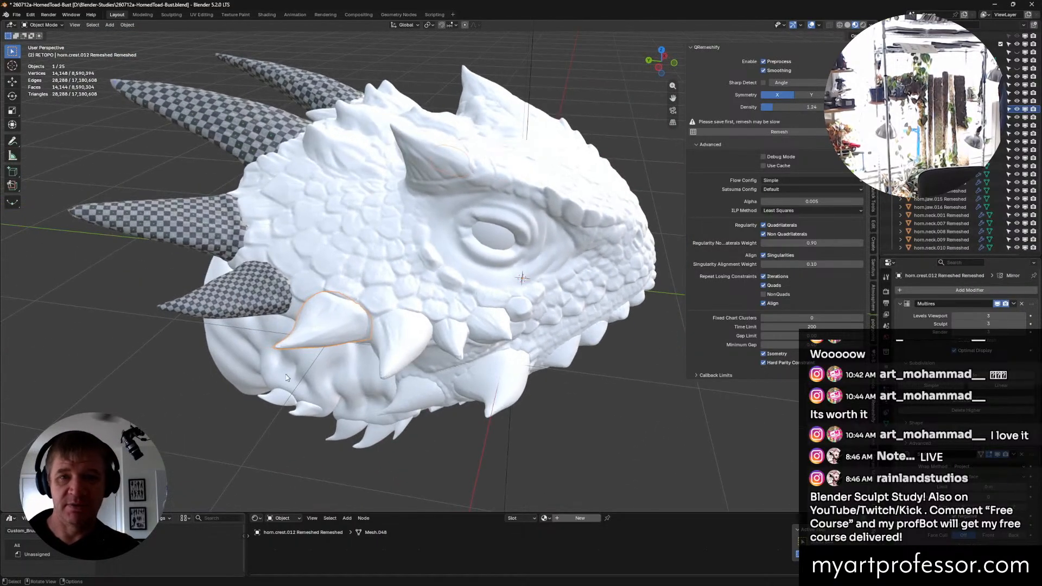
Step: Enter Edit Mode on the selected crest horn to expose its low-poly mesh
{"action": "key", "text": "ctrl+Tab"}
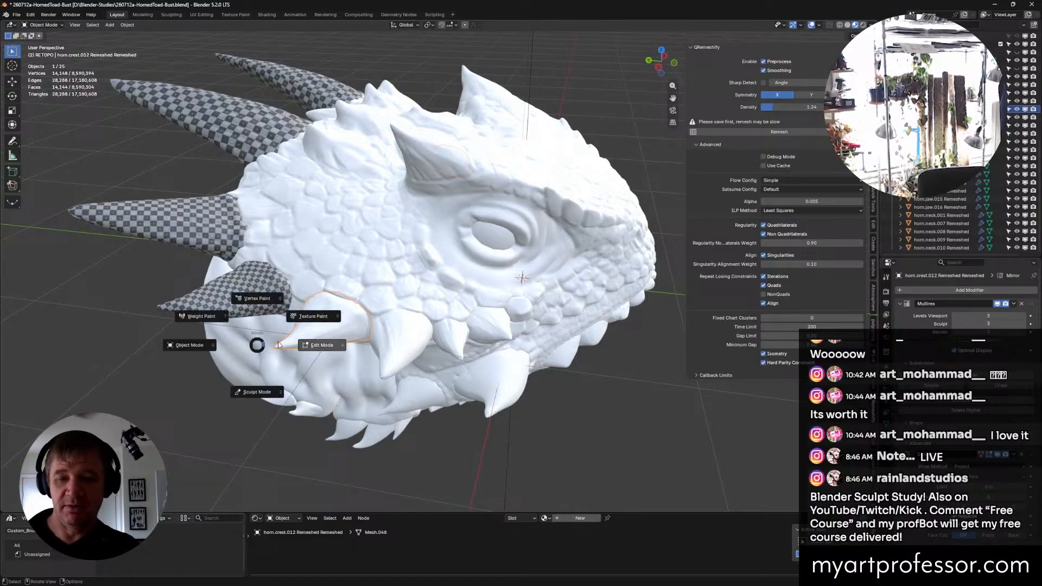
{"action": "left_click", "coordinate": [321, 343]}
{"action": "middle_click_drag", "start_coordinate": [321, 343], "coordinate": [312, 296]}
{"action": "middle_click_drag", "start_coordinate": [313, 277], "coordinate": [460, 226]}
{"action": "left_click", "coordinate": [331, 344]}
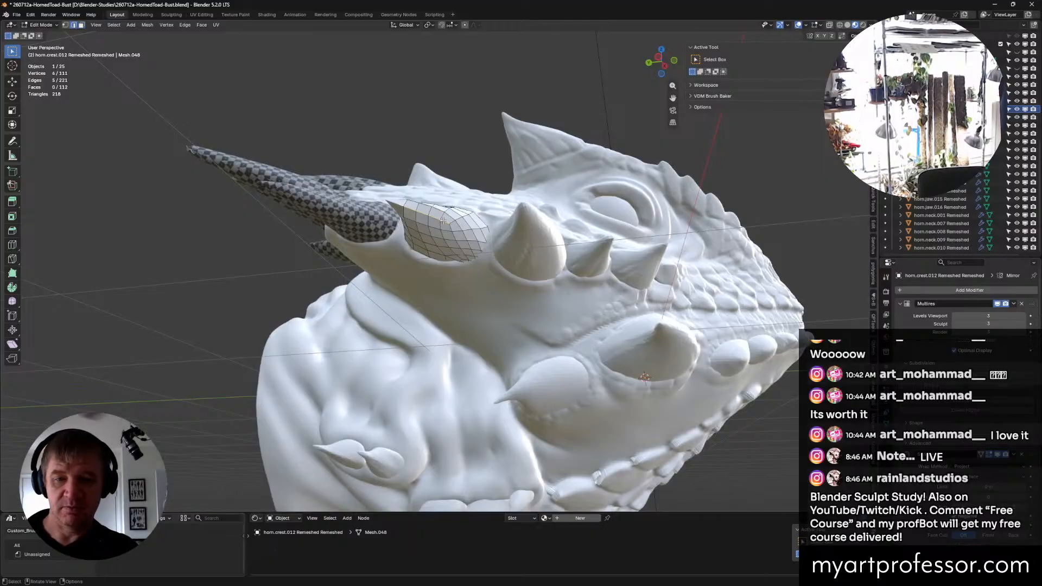
Step: Select a patch of faces at the crest horn's base, using X-ray to inspect the geometry hidden inside the head
{"action": "middle_click_drag", "start_coordinate": [444, 221], "coordinate": [462, 254]}
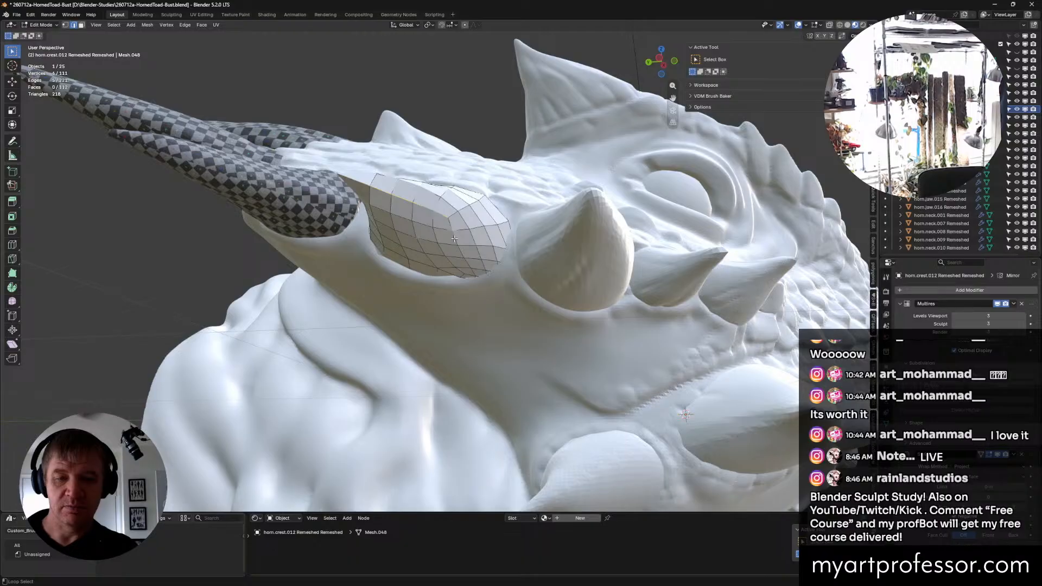
{"action": "middle_click_drag", "start_coordinate": [454, 239], "coordinate": [338, 257]}
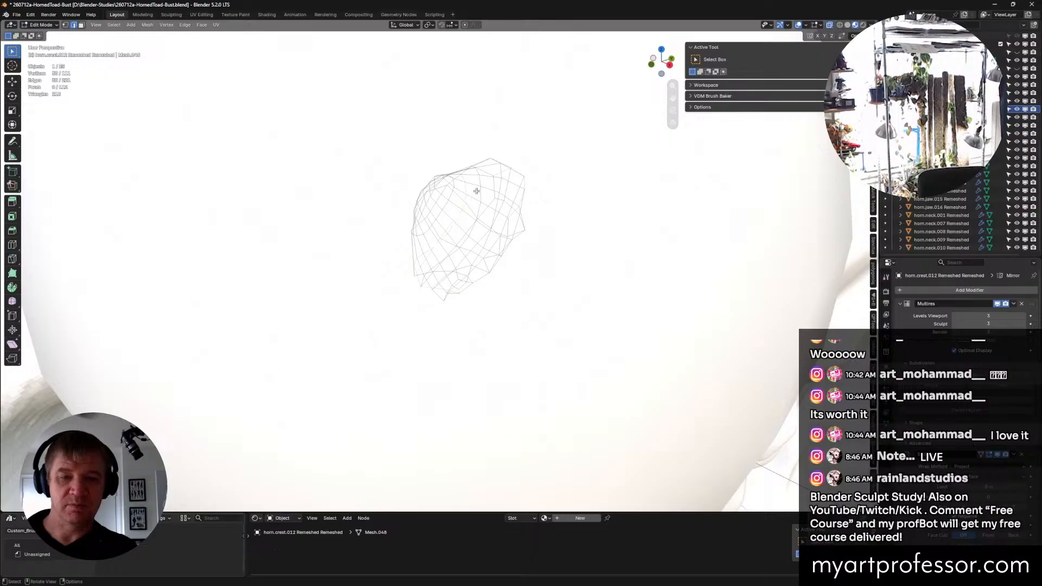
{"action": "middle_click_drag", "start_coordinate": [477, 191], "coordinate": [433, 173]}
{"action": "left_click", "coordinate": [479, 178]}
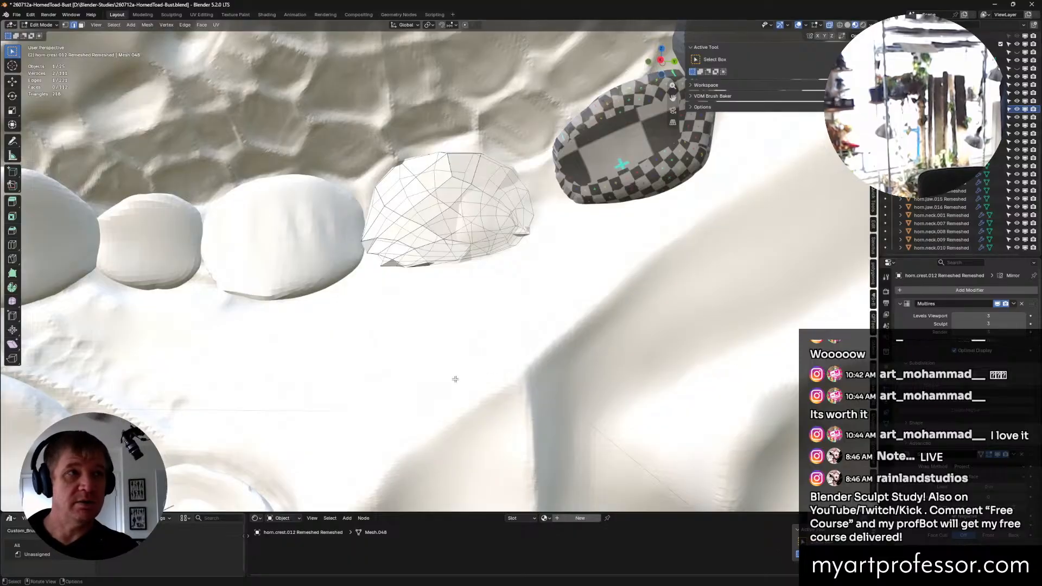
{"action": "mouse_move", "coordinate": [454, 352]}
{"action": "middle_mouse_down"}
{"action": "mouse_move", "coordinate": [449, 340]}
{"action": "mouse_move", "coordinate": [456, 367]}
{"action": "mouse_move", "coordinate": [447, 366]}
{"action": "middle_mouse_up"}
{"action": "key", "text": "alt+z"}
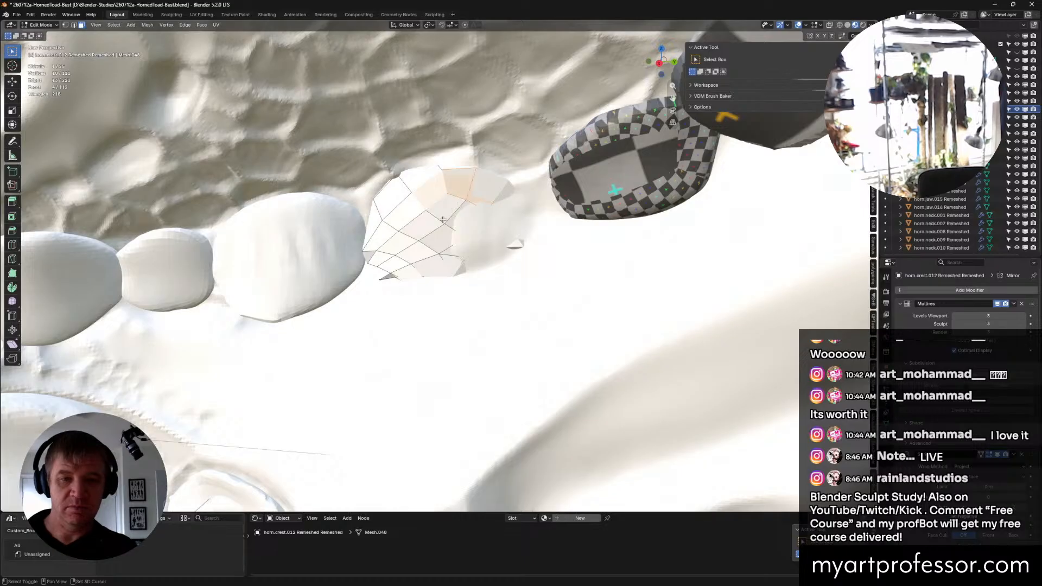
{"action": "key", "text": "alt+z"}
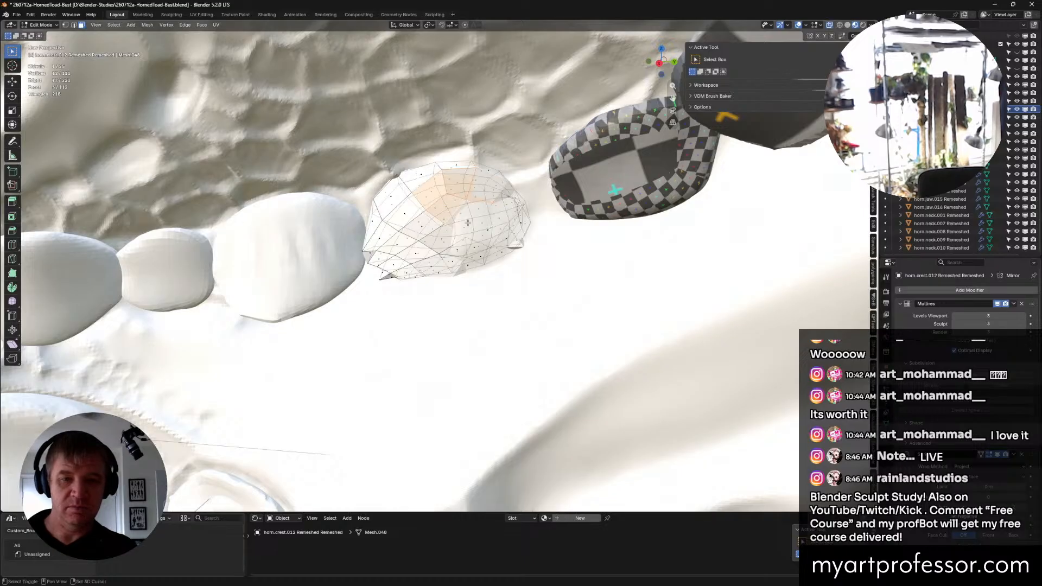
{"action": "mouse_move", "coordinate": [468, 223]}
{"action": "middle_mouse_down"}
{"action": "mouse_move", "coordinate": [480, 260]}
{"action": "mouse_move", "coordinate": [463, 225]}
{"action": "mouse_move", "coordinate": [485, 229]}
{"action": "middle_mouse_up"}
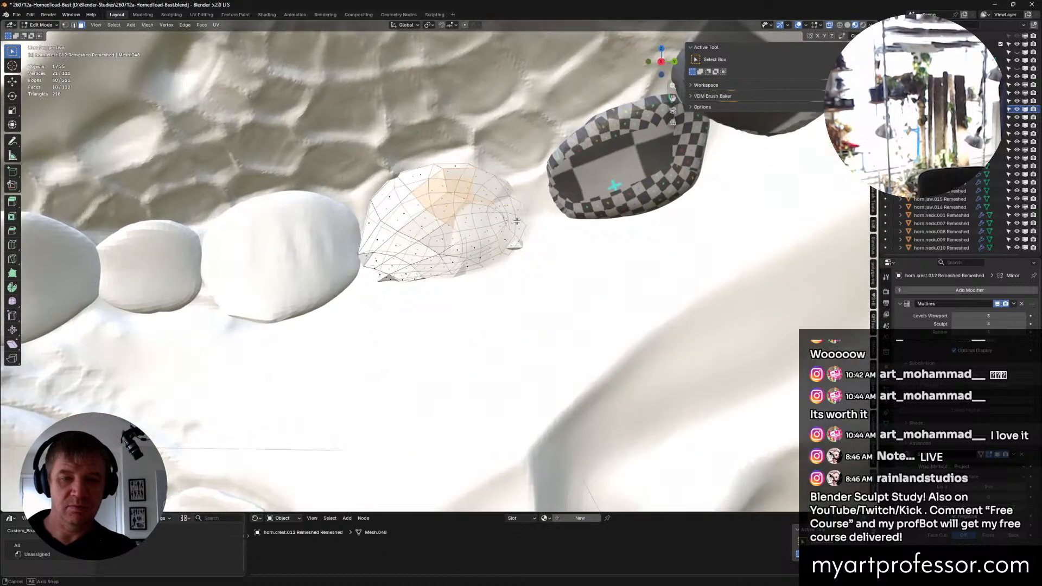
Step: Try selecting a run of faces along the horn's lower side and undo that selection
{"action": "middle_click_drag", "start_coordinate": [516, 222], "coordinate": [495, 213]}
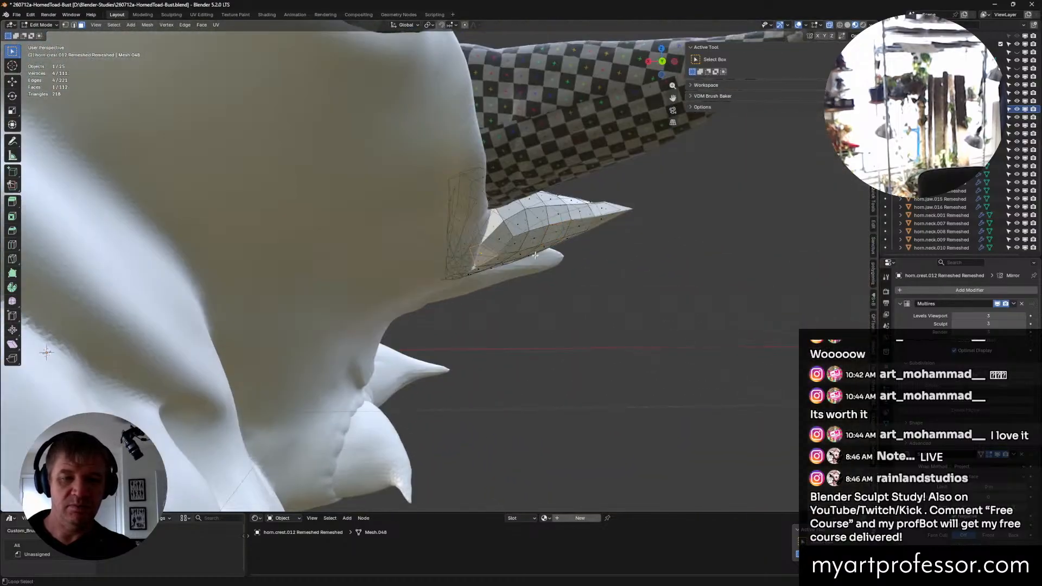
{"action": "left_click", "coordinate": [561, 232], "text": "ctrl"}
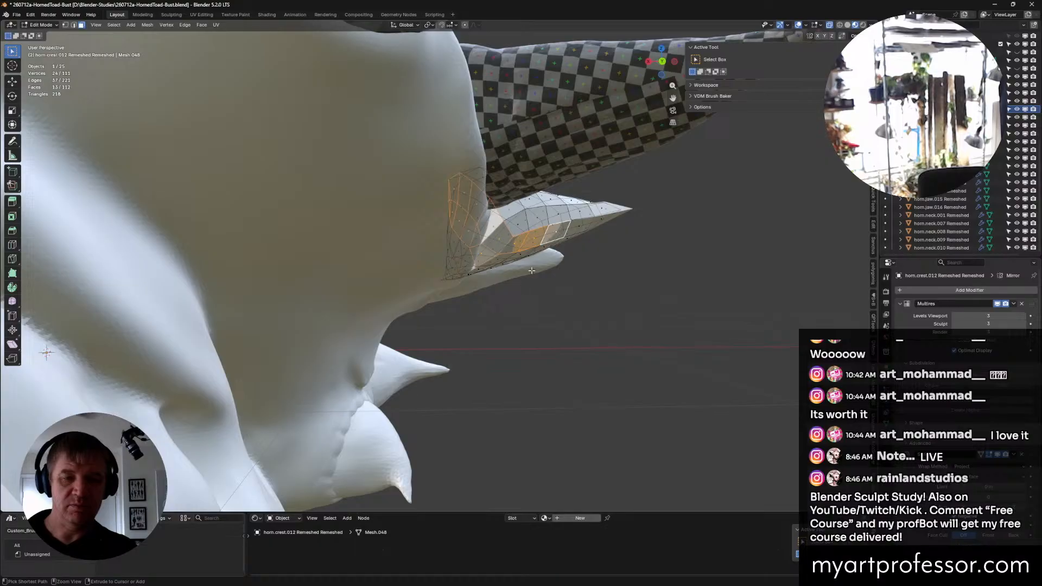
{"action": "key", "text": "ctrl+z"}
{"action": "middle_click_drag", "start_coordinate": [561, 232], "coordinate": [460, 245]}
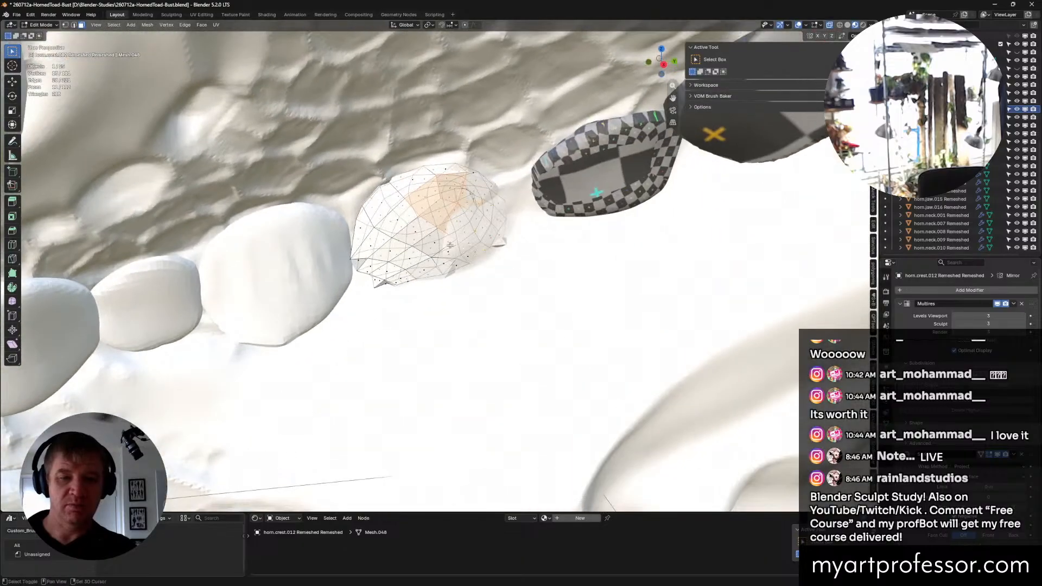
Step: Hide the head mesh to expose the crest horn's base and clear the horn's face selection
{"action": "key", "text": "alt+z"}
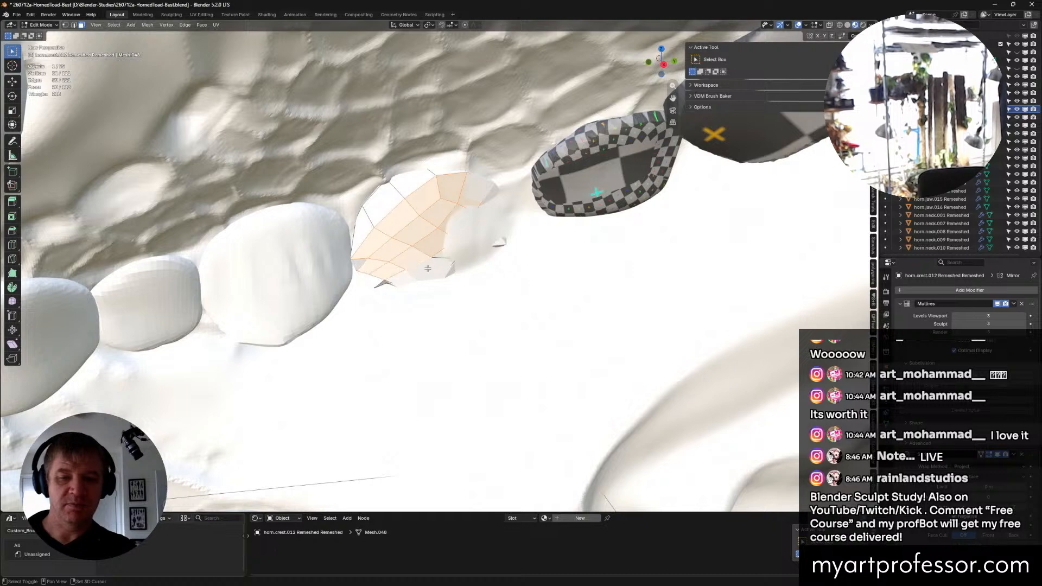
{"action": "middle_click_drag", "start_coordinate": [438, 268], "coordinate": [461, 270]}
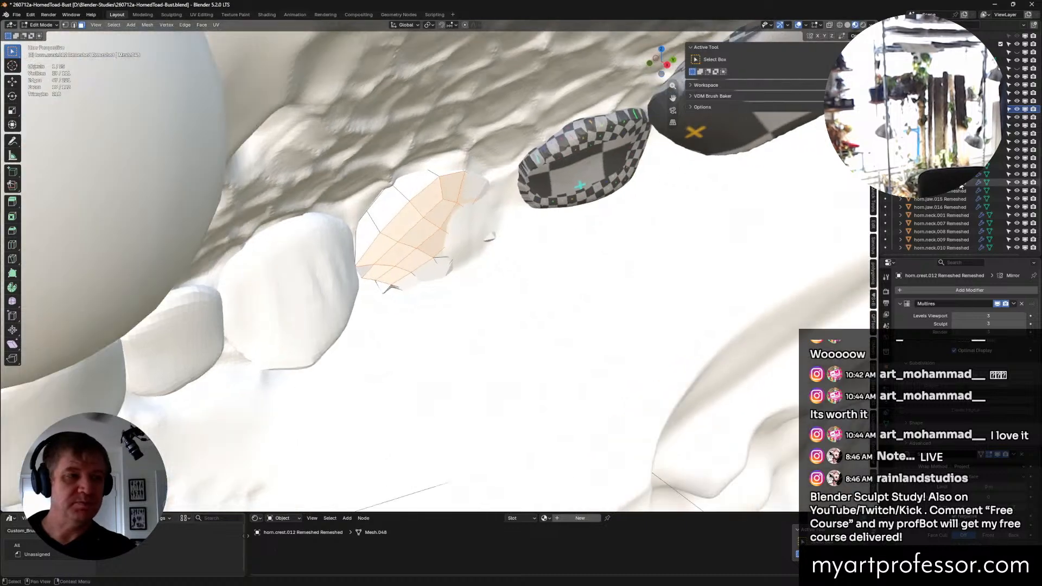
{"action": "scroll", "coordinate": [945, 117], "scroll_direction": "up", "scroll_amount": 5}
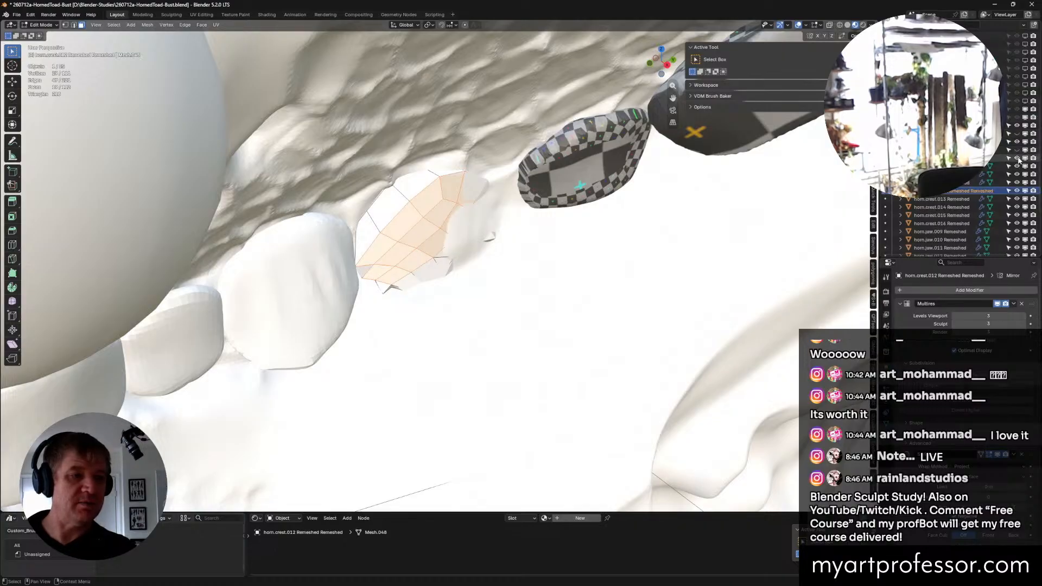
{"action": "middle_click_drag", "start_coordinate": [537, 304], "coordinate": [483, 292]}
{"action": "left_click", "coordinate": [481, 346]}
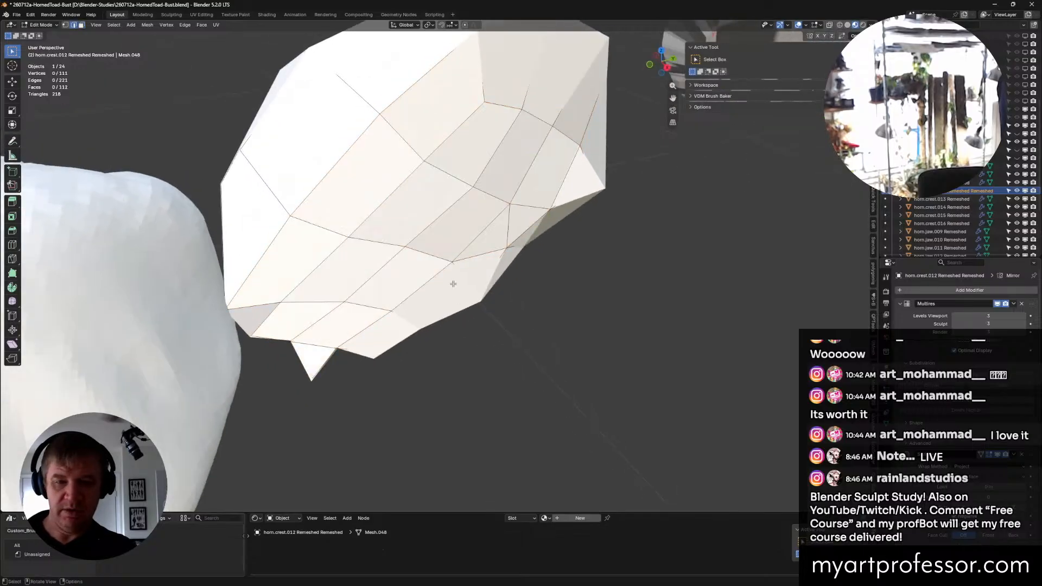
Step: Turn off the viewport display of the crest horn's Shrinkwrap and Multires modifiers to show its base mesh
{"action": "middle_click_drag", "start_coordinate": [436, 291], "coordinate": [364, 258]}
{"action": "middle_click_drag", "start_coordinate": [431, 270], "coordinate": [532, 252]}
{"action": "scroll", "coordinate": [998, 494], "scroll_direction": "down", "scroll_amount": 3}
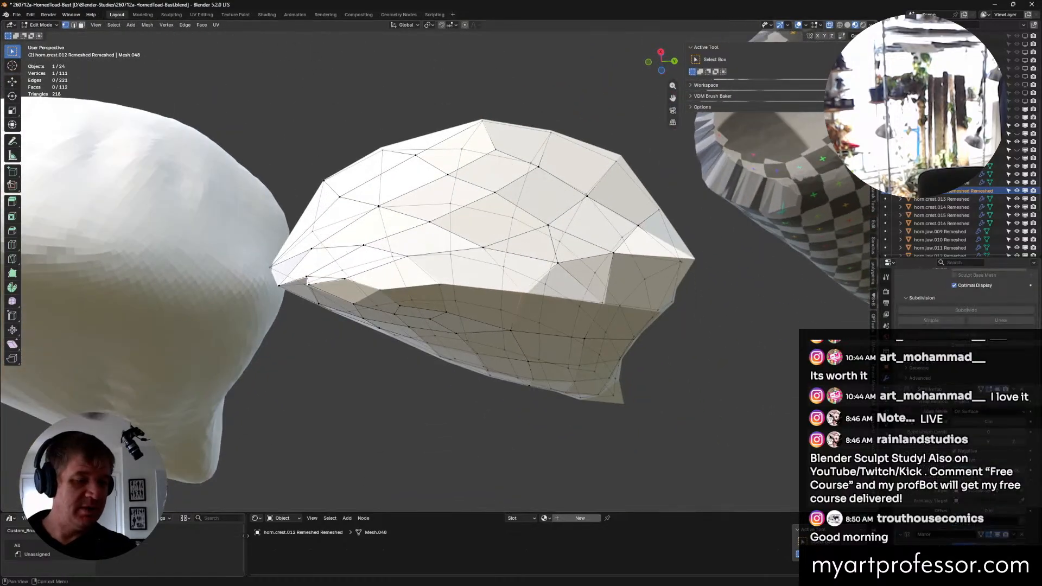
{"action": "scroll", "coordinate": [998, 494], "scroll_direction": "up", "scroll_amount": 3}
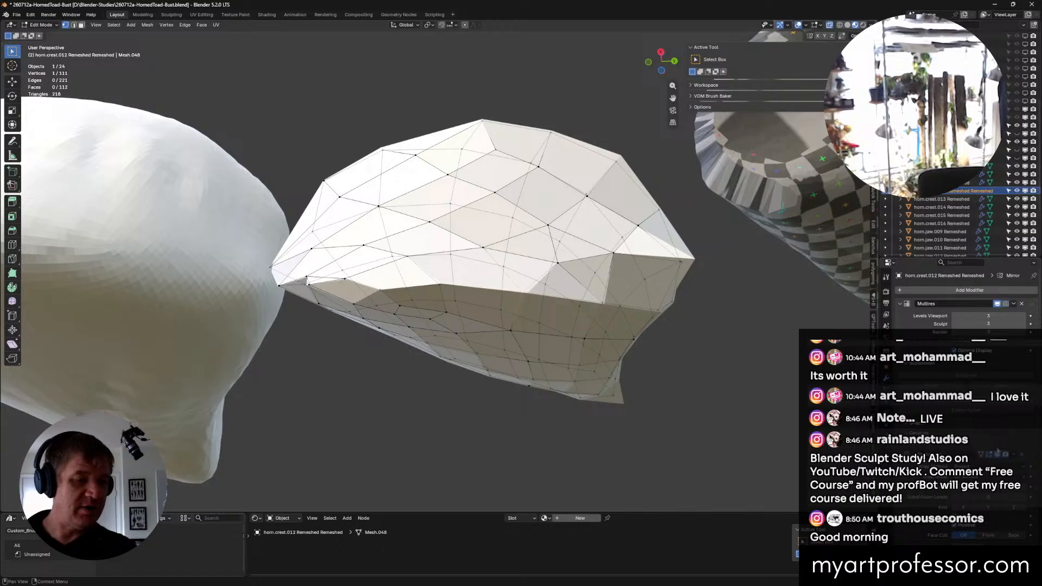
{"action": "left_click", "coordinate": [998, 454]}
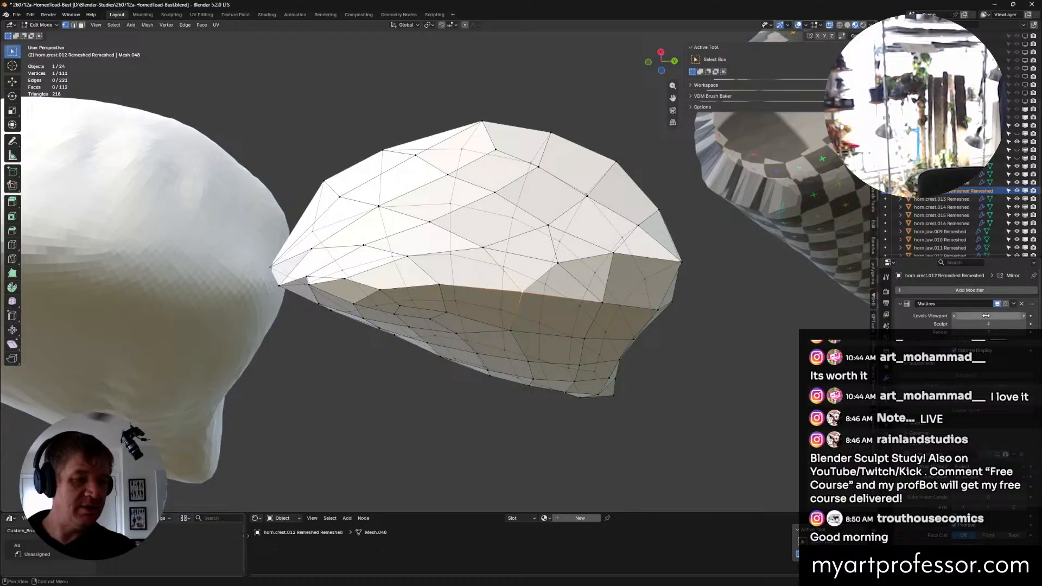
{"action": "middle_click_drag", "start_coordinate": [554, 406], "coordinate": [486, 340]}
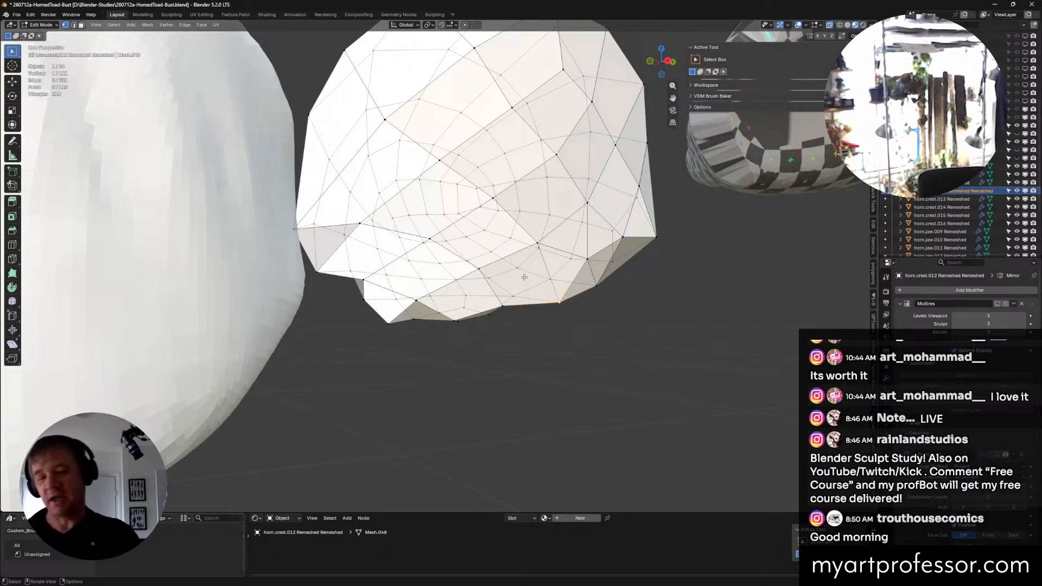
Step: Create a new edge between two vertices across the notch at the crest horn's base
{"action": "middle_click_drag", "start_coordinate": [524, 278], "coordinate": [569, 336]}
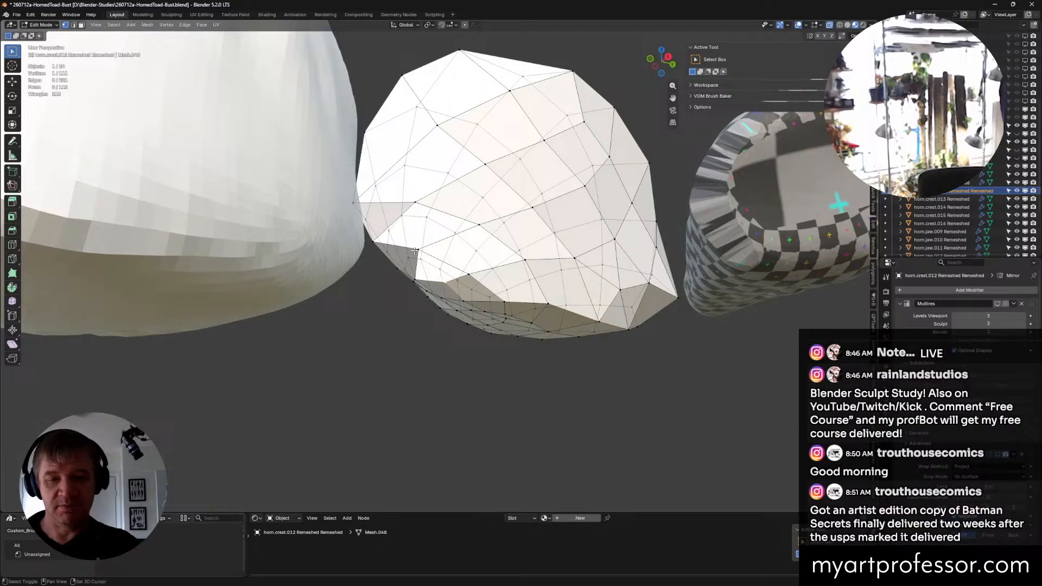
{"action": "right_click", "coordinate": [456, 284]}
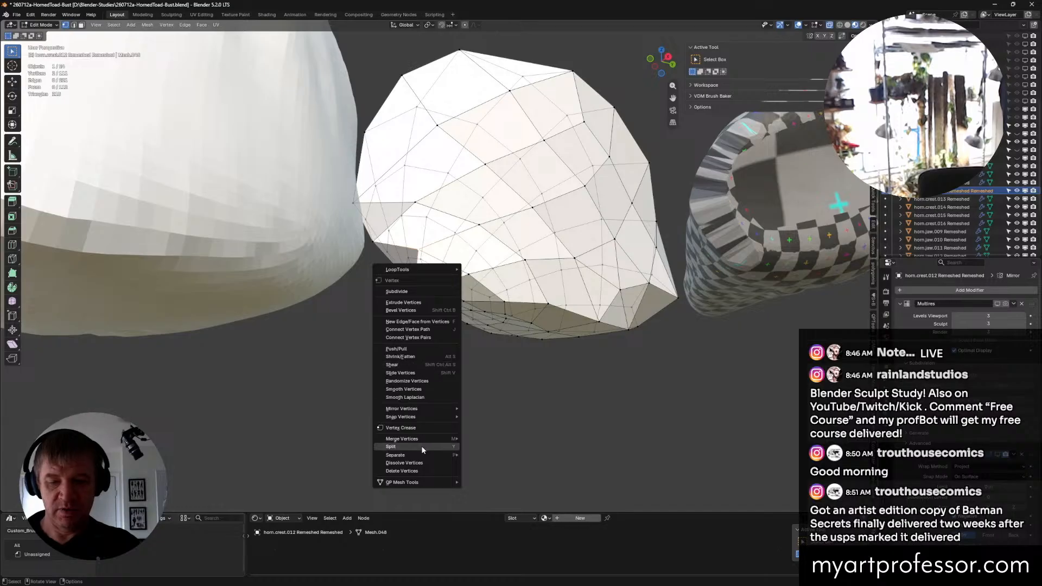
{"action": "mouse_move", "coordinate": [414, 438]}
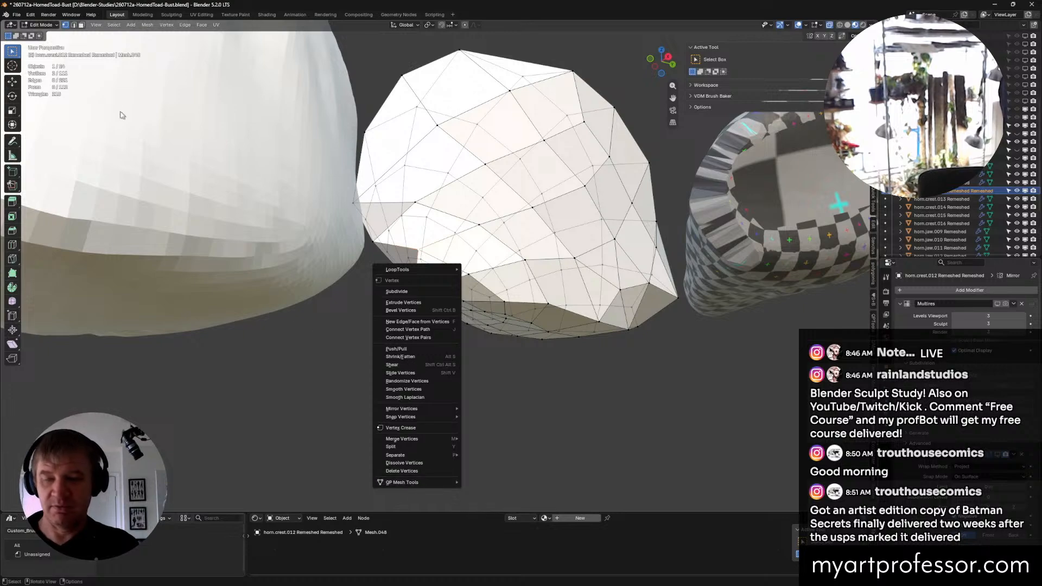
{"action": "left_click", "coordinate": [167, 25]}
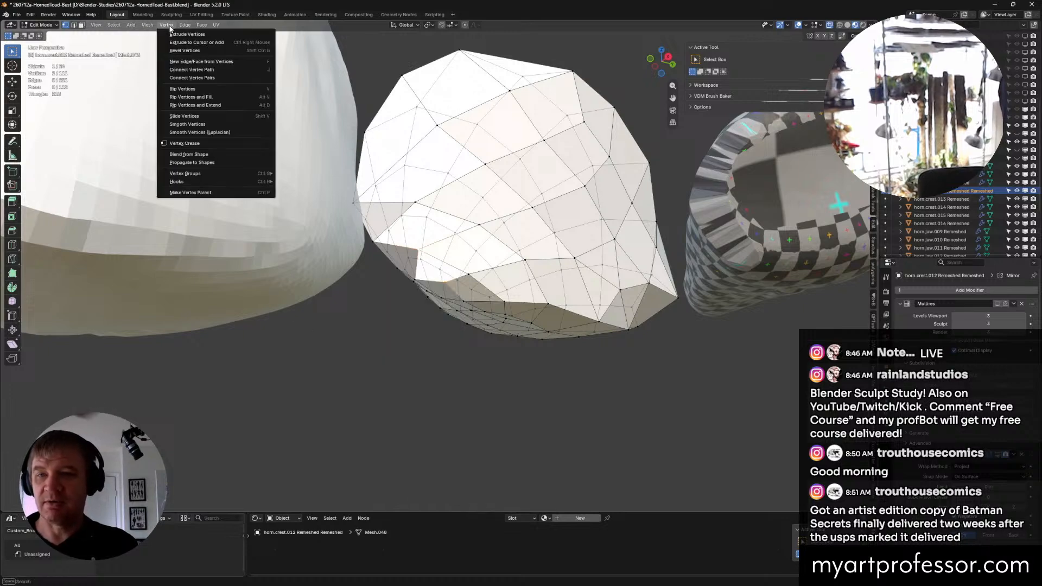
{"action": "left_click", "coordinate": [189, 66]}
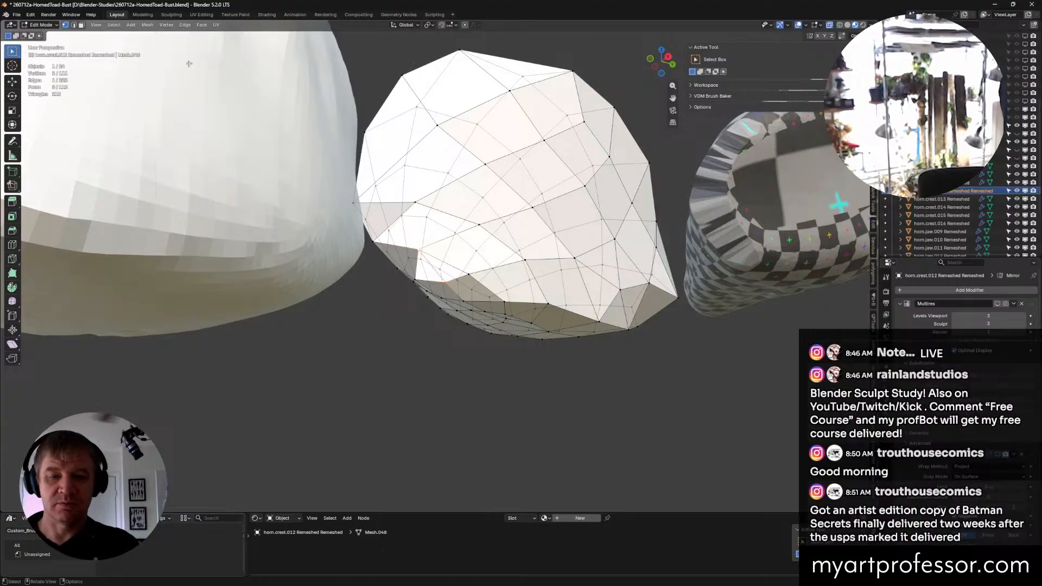
Step: Add an edge between opposite corners of the face beside the notch on the horn's underside
{"action": "middle_click_drag", "start_coordinate": [544, 190], "coordinate": [548, 226]}
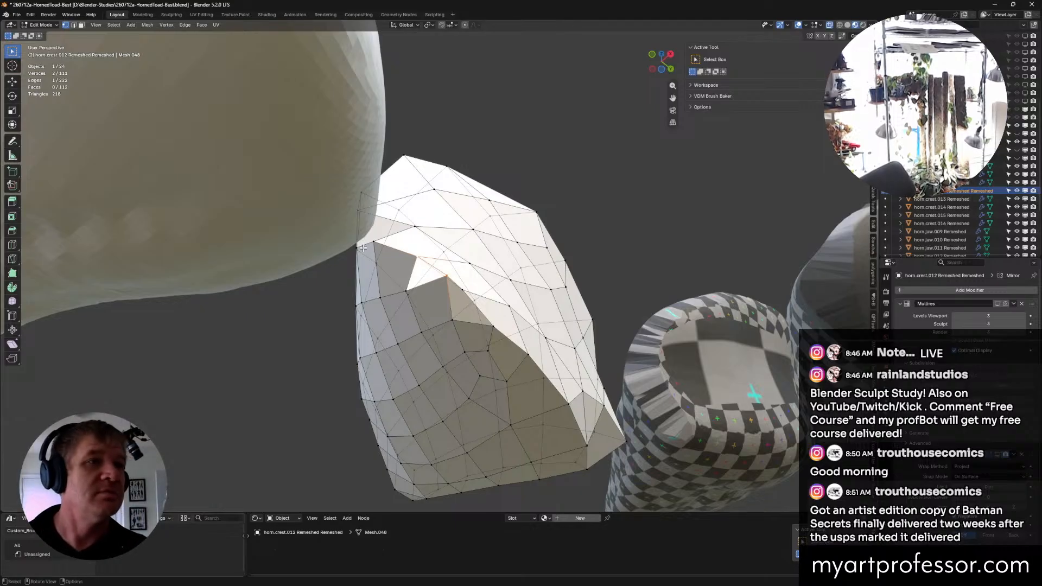
{"action": "mouse_move", "coordinate": [428, 224]}
{"action": "middle_mouse_down"}
{"action": "mouse_move", "coordinate": [378, 217]}
{"action": "mouse_move", "coordinate": [458, 178]}
{"action": "mouse_move", "coordinate": [407, 180]}
{"action": "mouse_move", "coordinate": [395, 225]}
{"action": "mouse_move", "coordinate": [425, 210]}
{"action": "mouse_move", "coordinate": [435, 223]}
{"action": "middle_mouse_up"}
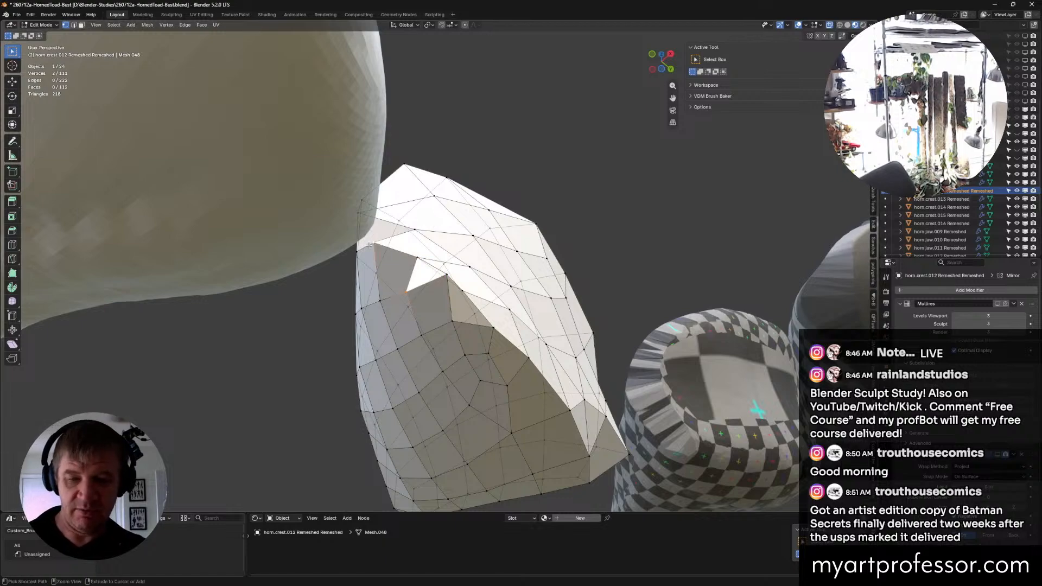
{"action": "left_click", "coordinate": [185, 25]}
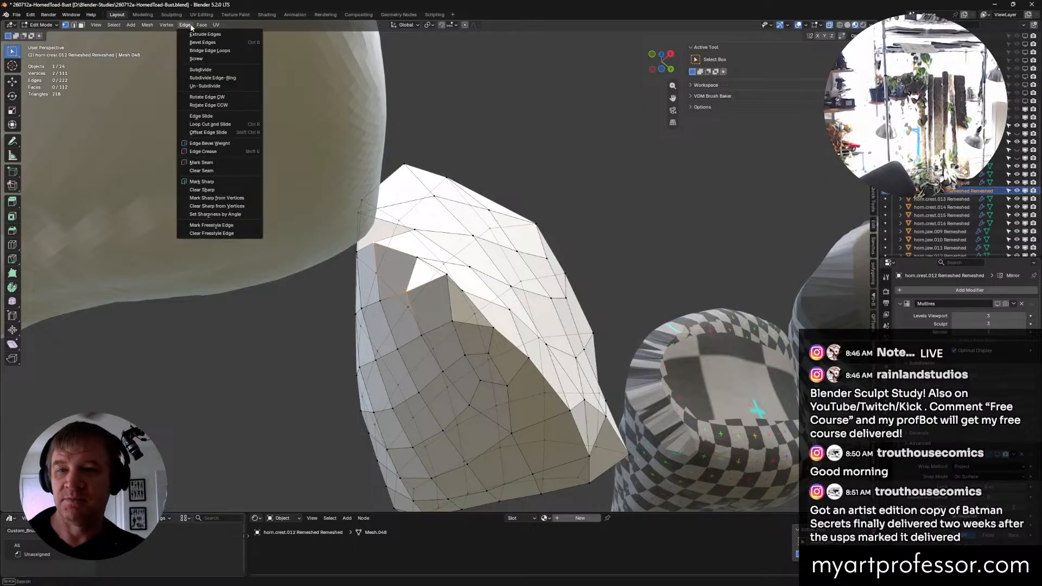
{"action": "left_click", "coordinate": [166, 25]}
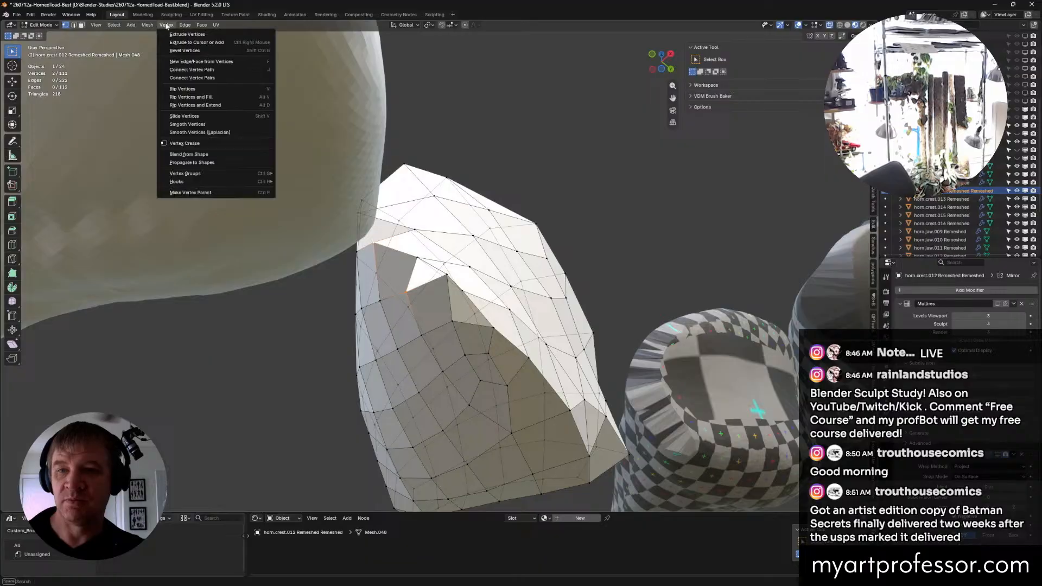
{"action": "left_click", "coordinate": [169, 23]}
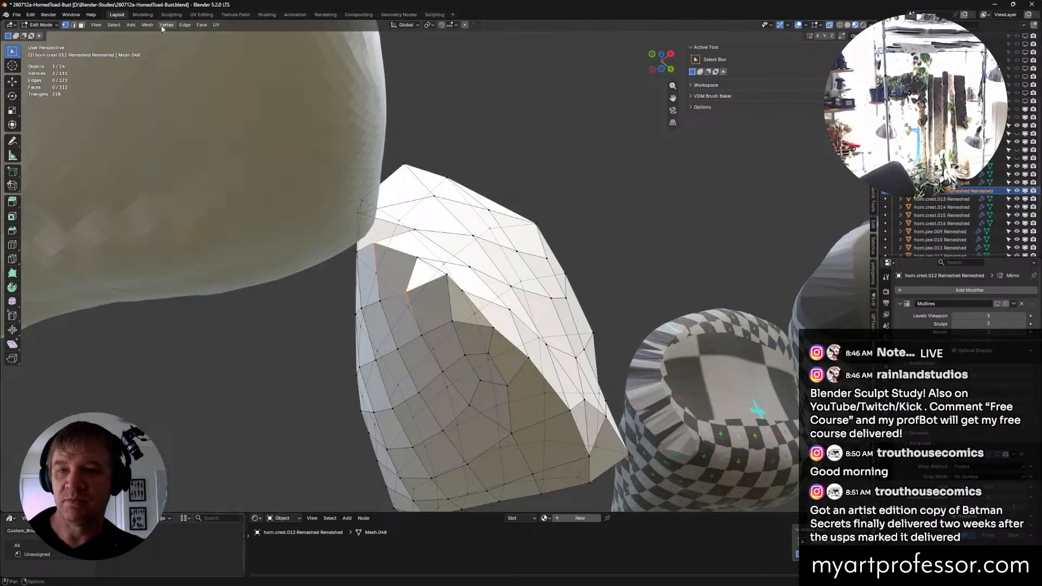
{"action": "left_click", "coordinate": [162, 26]}
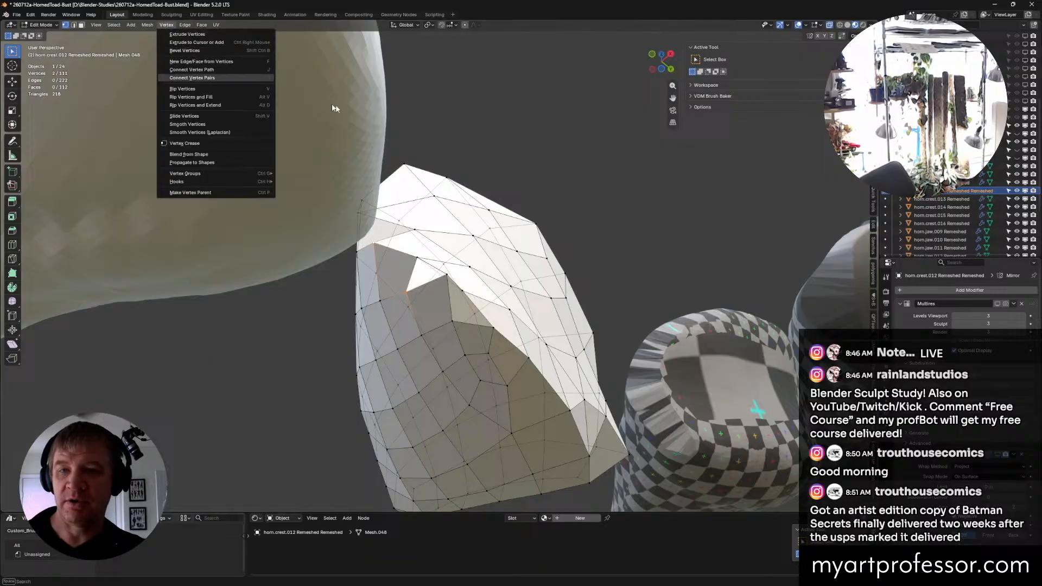
{"action": "mouse_move", "coordinate": [553, 179]}
{"action": "middle_mouse_down"}
{"action": "mouse_move", "coordinate": [549, 172]}
{"action": "mouse_move", "coordinate": [544, 192]}
{"action": "middle_mouse_up"}
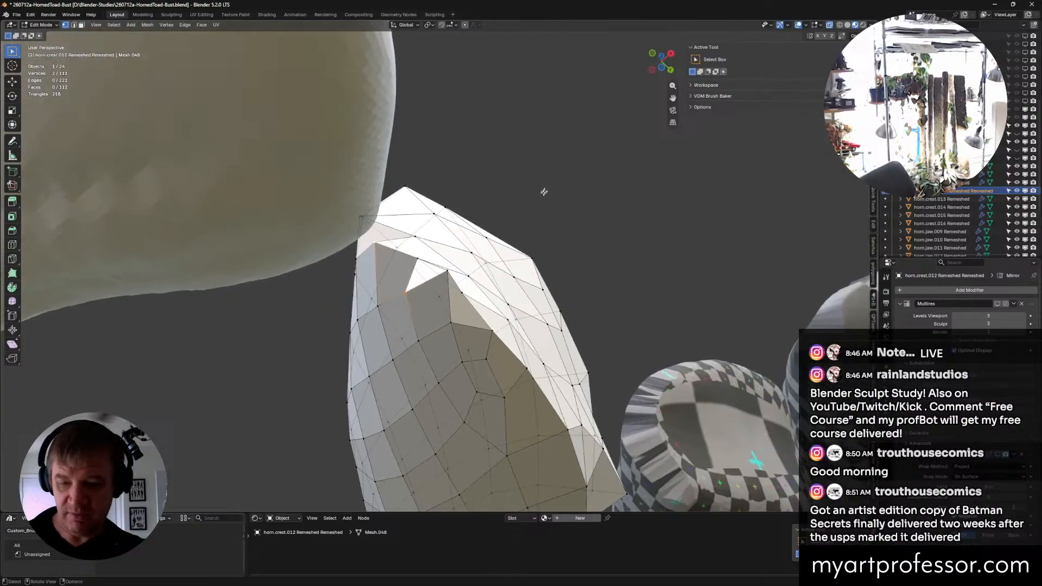
{"action": "middle_click_drag", "start_coordinate": [262, 434], "coordinate": [360, 364]}
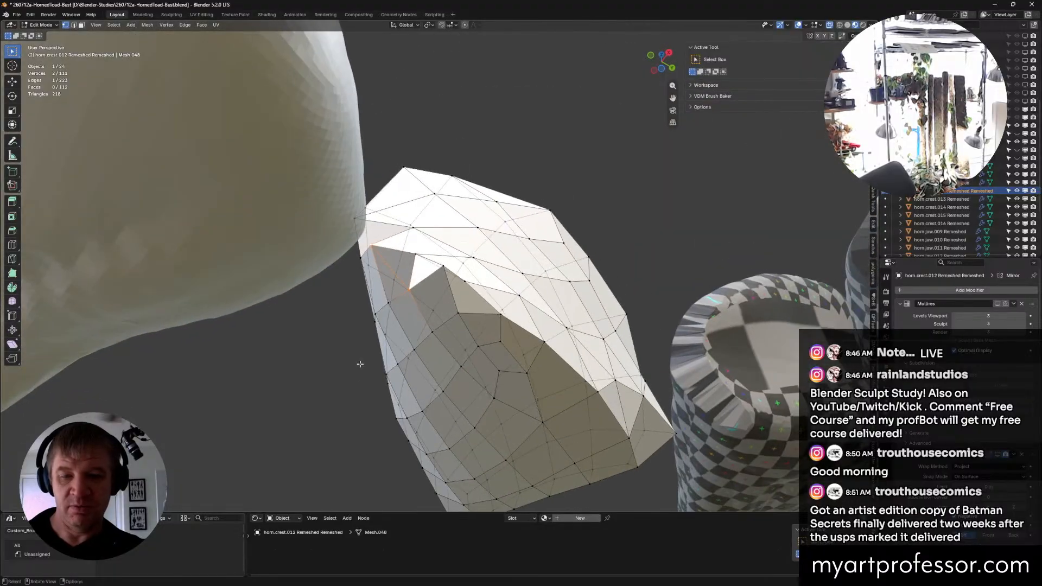
Step: Try deleting an edge beside the horn's base notch, inspect the mesh with X-ray toggled, and undo the deletion
{"action": "right_click", "coordinate": [410, 281]}
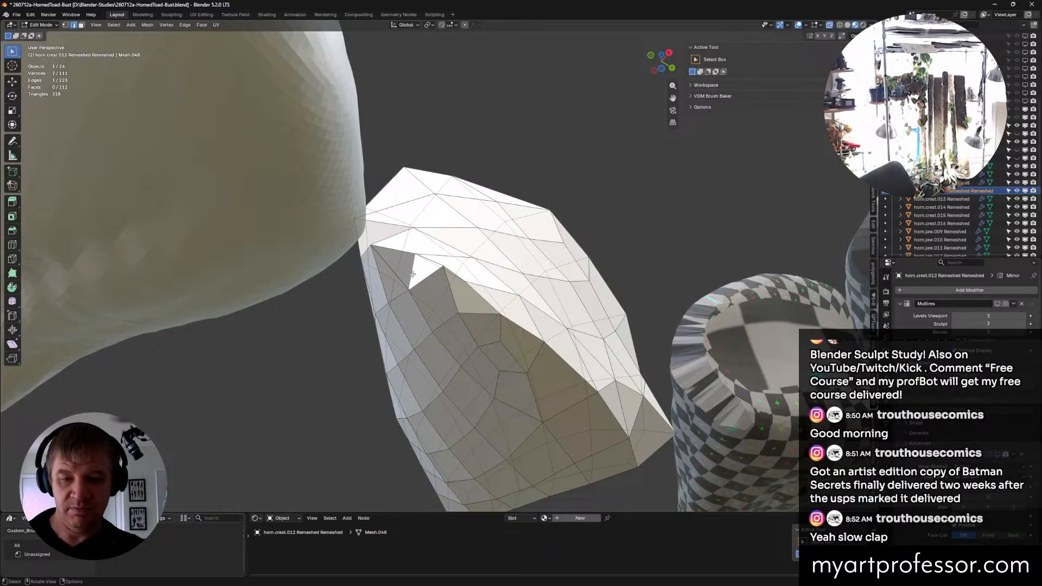
{"action": "middle_click_drag", "start_coordinate": [412, 274], "coordinate": [417, 331]}
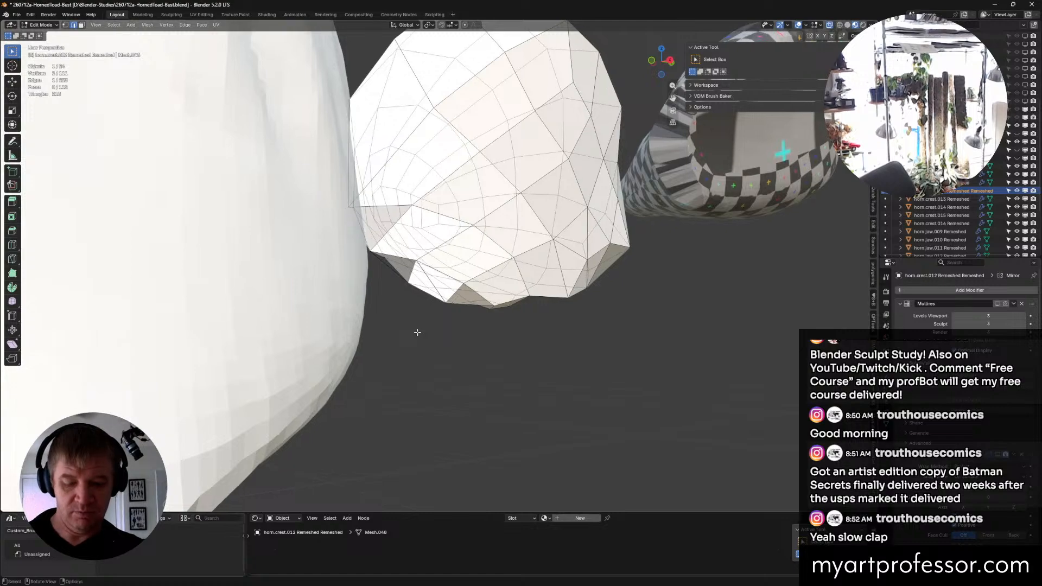
{"action": "key", "text": "x"}
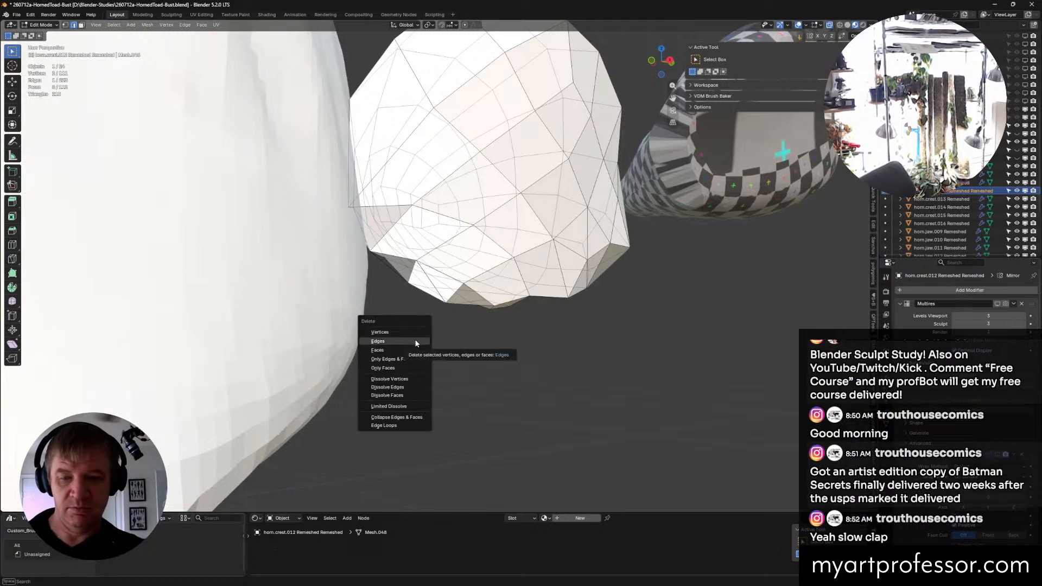
{"action": "left_click", "coordinate": [416, 340]}
{"action": "middle_click_drag", "start_coordinate": [416, 340], "coordinate": [403, 289]}
{"action": "key", "text": "alt+z"}
{"action": "key", "text": "alt+z"}
{"action": "key", "text": "alt+z"}
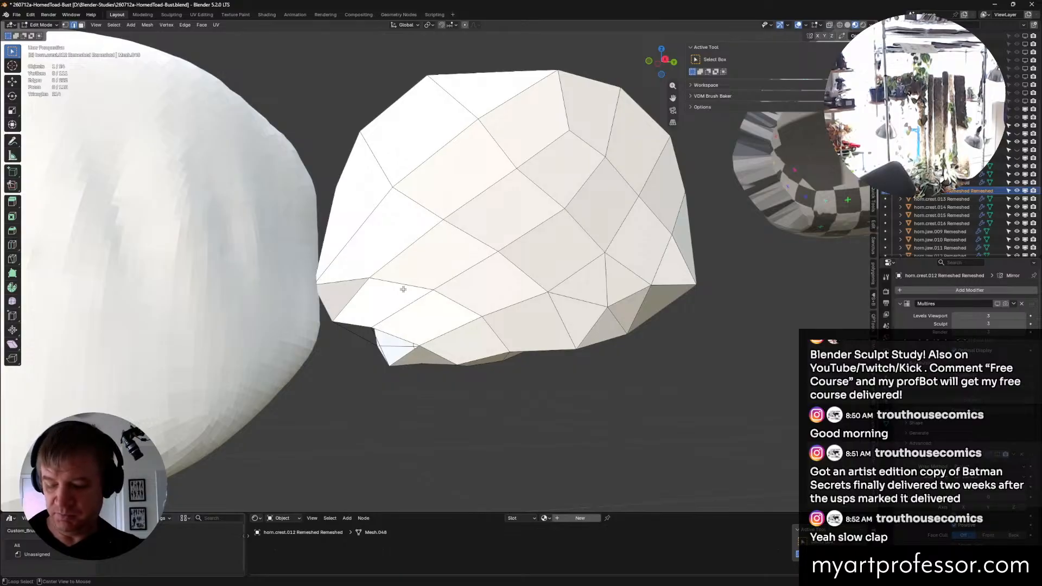
{"action": "key", "text": "ctrl+z"}
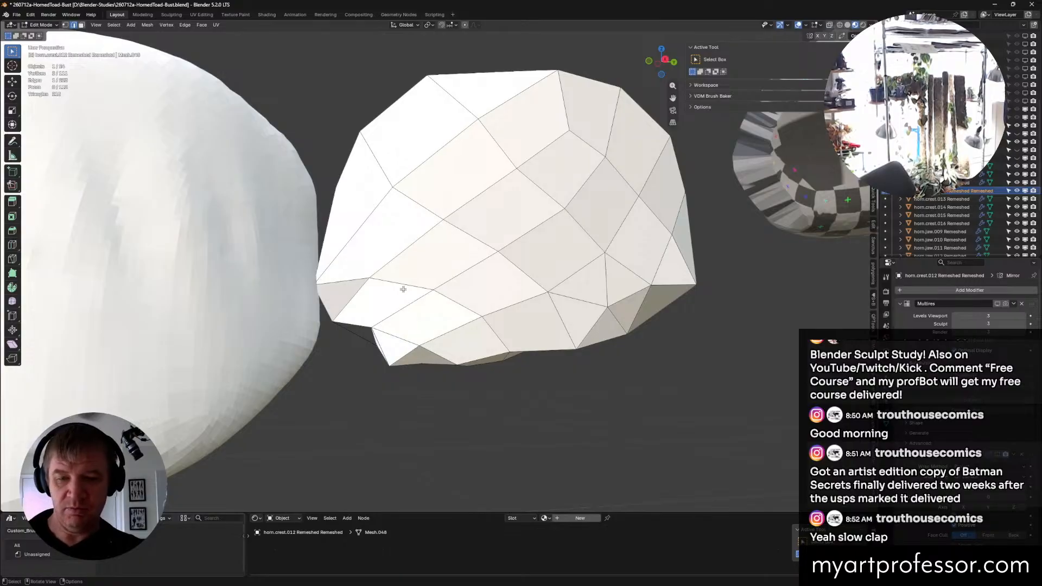
Step: Delete the edge added diagonally across the face beside the notch on the horn's underside
{"action": "middle_click_drag", "start_coordinate": [404, 289], "coordinate": [439, 255]}
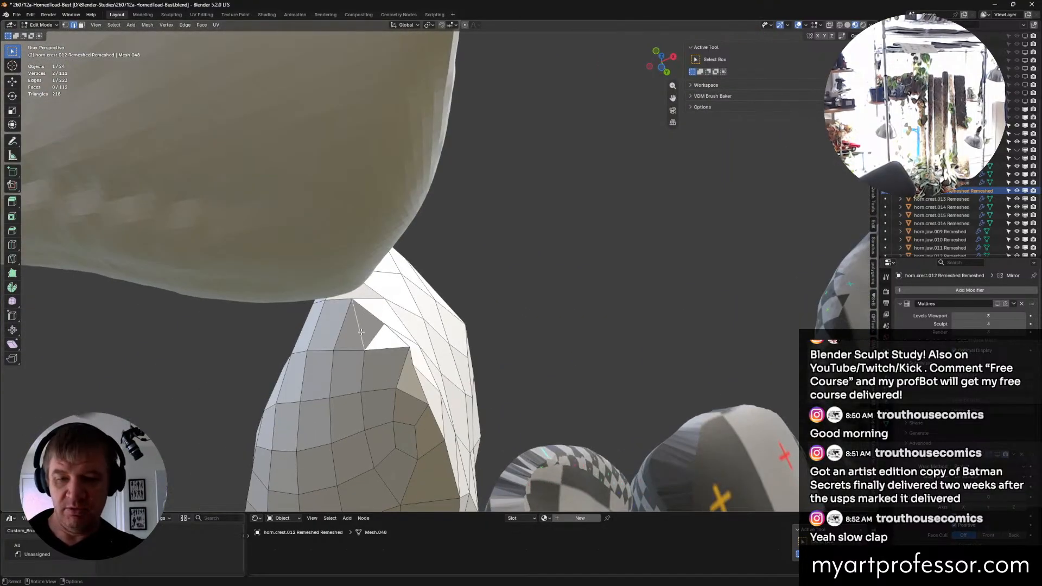
{"action": "key", "text": "x"}
{"action": "left_click", "coordinate": [350, 362]}
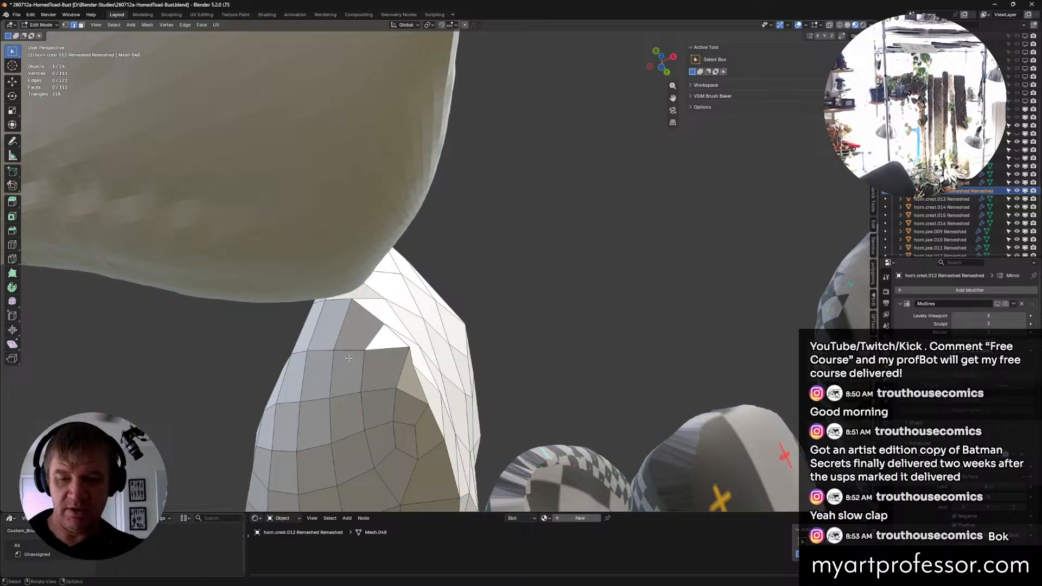
{"action": "middle_click_drag", "start_coordinate": [348, 358], "coordinate": [337, 338]}
Step: Split the face beside the notch diagonally by connecting its opposite corner vertices with Connect Vertex Path
{"action": "middle_click_drag", "start_coordinate": [362, 375], "coordinate": [374, 393]}
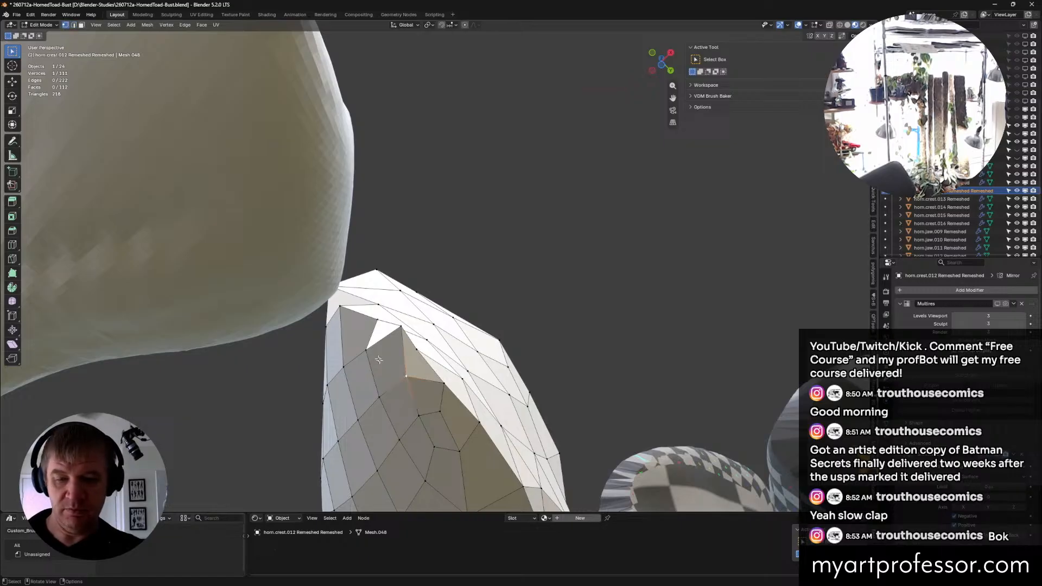
{"action": "mouse_move", "coordinate": [364, 349]}
{"action": "middle_mouse_down"}
{"action": "mouse_move", "coordinate": [336, 354]}
{"action": "mouse_move", "coordinate": [367, 353]}
{"action": "middle_mouse_up"}
{"action": "left_click", "coordinate": [366, 351]}
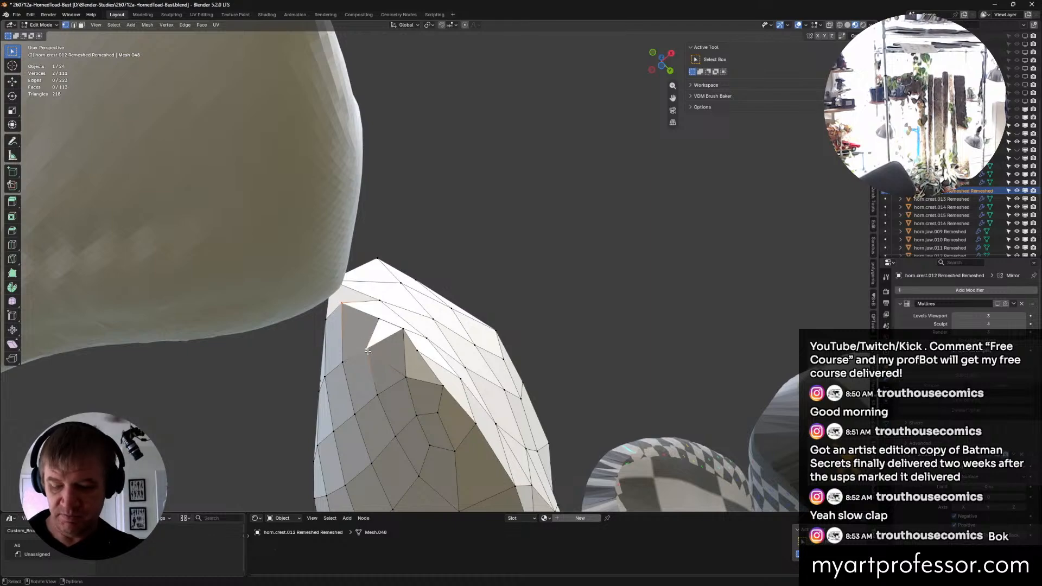
{"action": "key", "text": "j"}
Step: Close the notch at the horn's base by merging its two corner vertices with At Last
{"action": "middle_click_drag", "start_coordinate": [368, 352], "coordinate": [388, 333]}
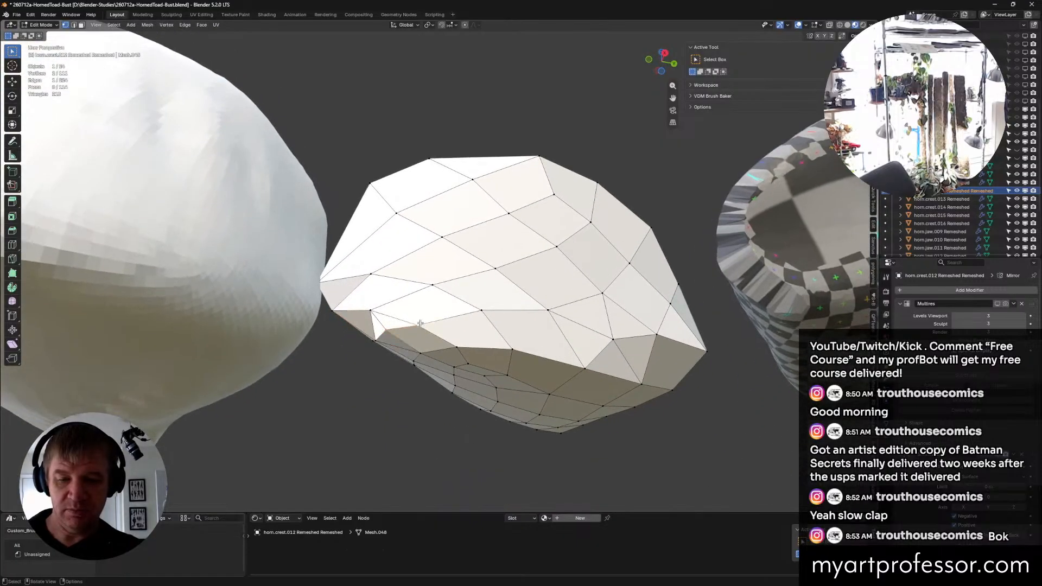
{"action": "key", "text": "m"}
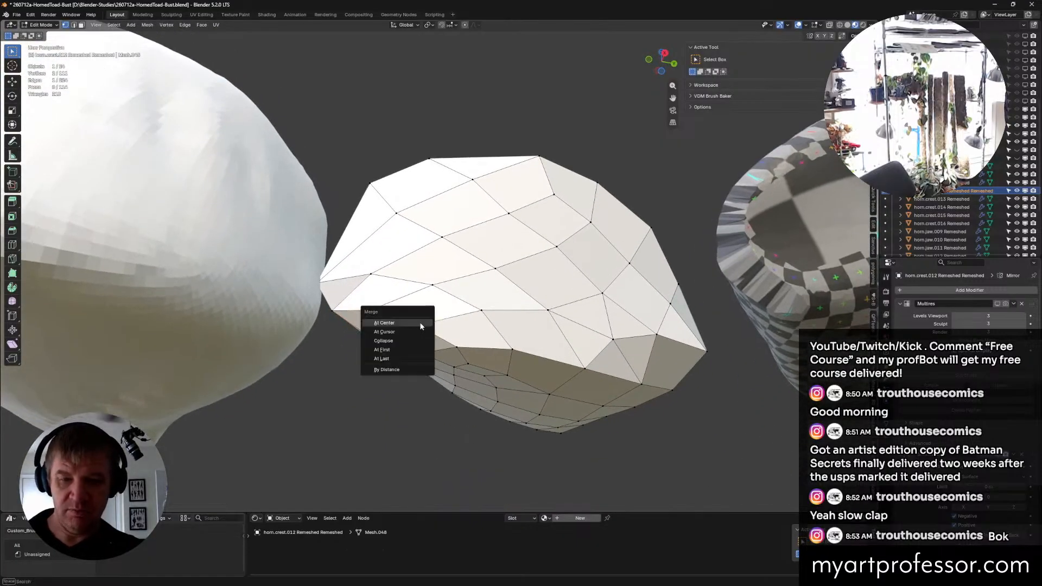
{"action": "left_click", "coordinate": [412, 362]}
{"action": "middle_click_drag", "start_coordinate": [413, 362], "coordinate": [447, 324]}
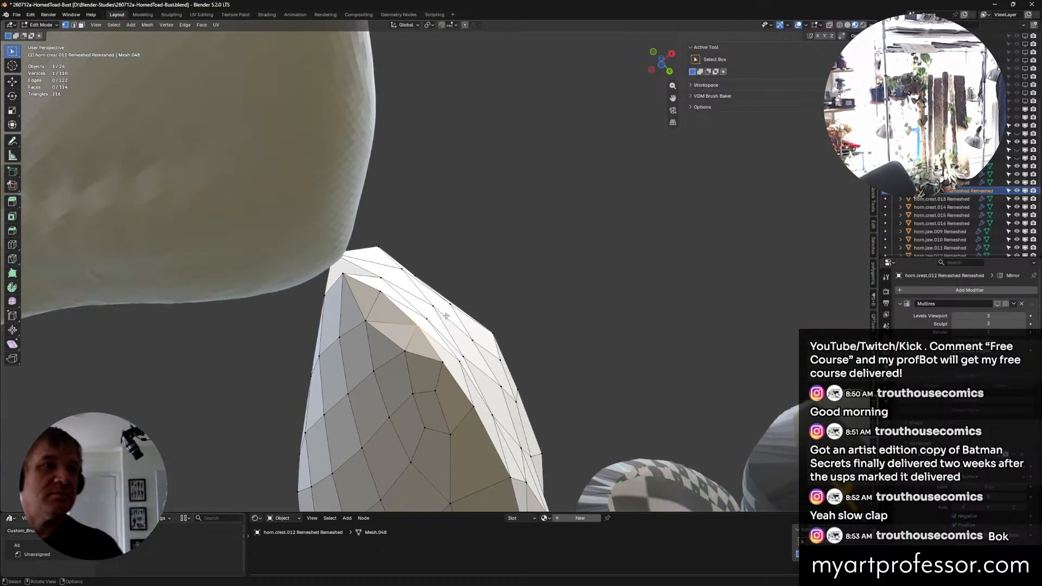
Step: Dissolve the diagonal edge between the two triangles beside the closed notch to form one face
{"action": "middle_click_drag", "start_coordinate": [511, 186], "coordinate": [515, 260]}
{"action": "mouse_move", "coordinate": [428, 328]}
{"action": "middle_mouse_down"}
{"action": "mouse_move", "coordinate": [441, 290]}
{"action": "mouse_move", "coordinate": [417, 312]}
{"action": "middle_mouse_up"}
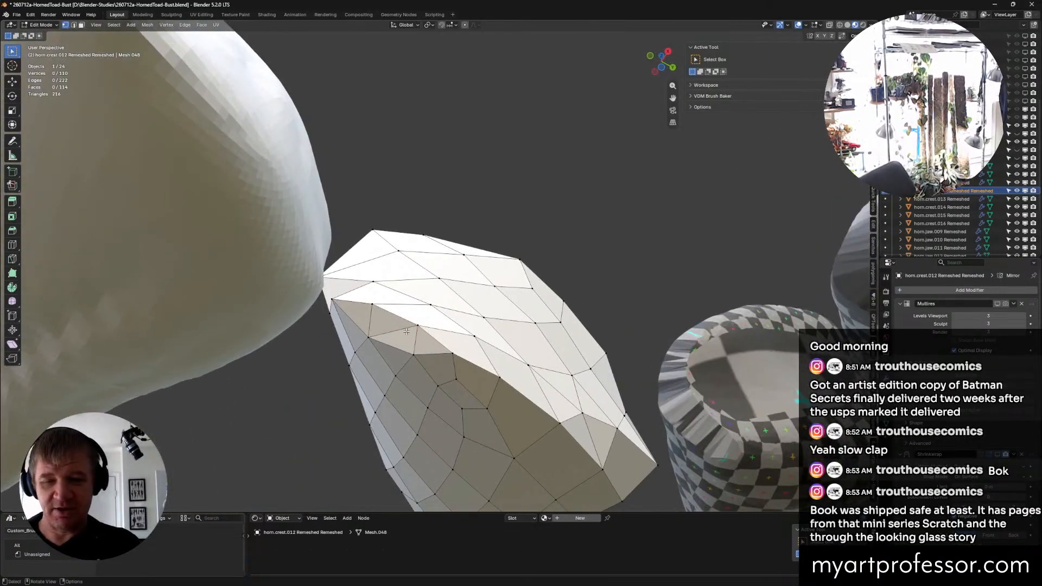
{"action": "left_click", "coordinate": [403, 329]}
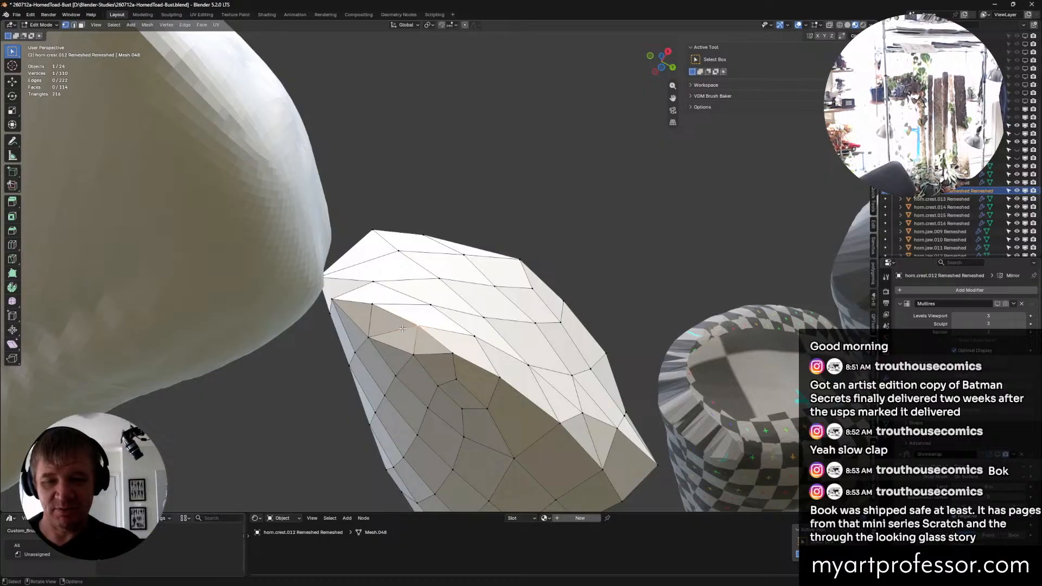
{"action": "left_click", "coordinate": [416, 327], "text": "shift"}
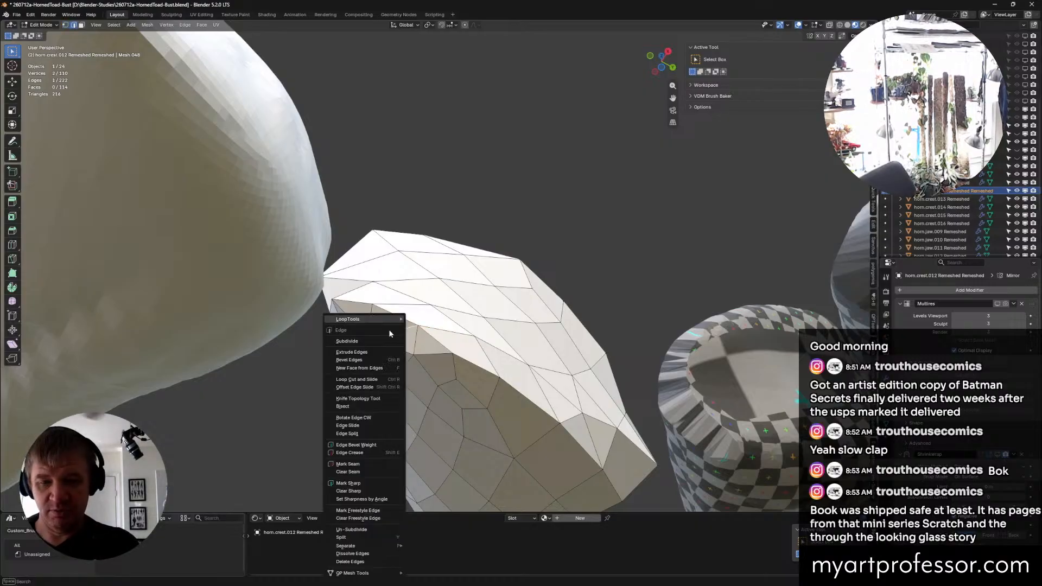
{"action": "key", "text": "ctrl+e"}
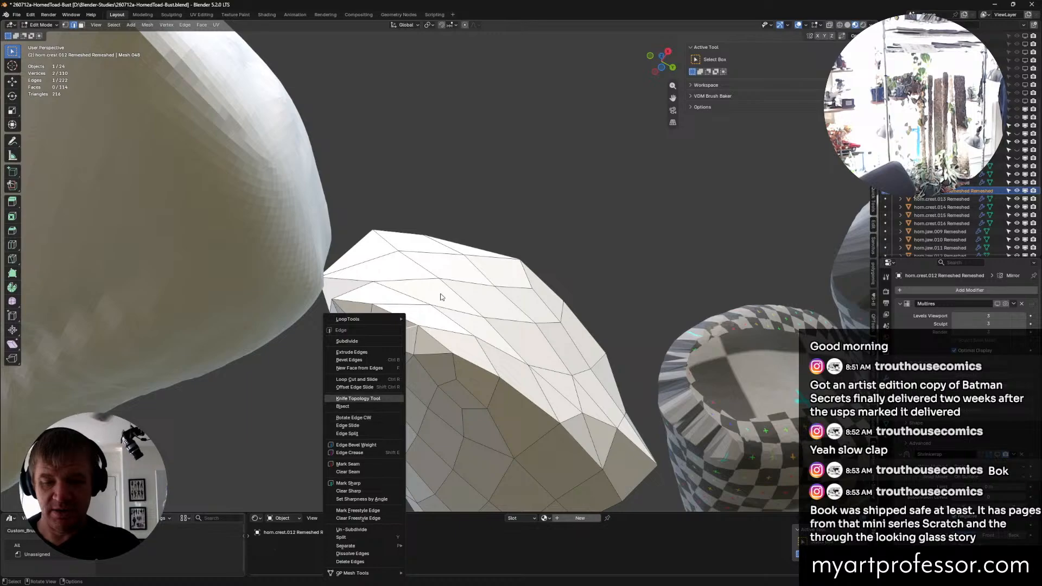
{"action": "left_click", "coordinate": [364, 553]}
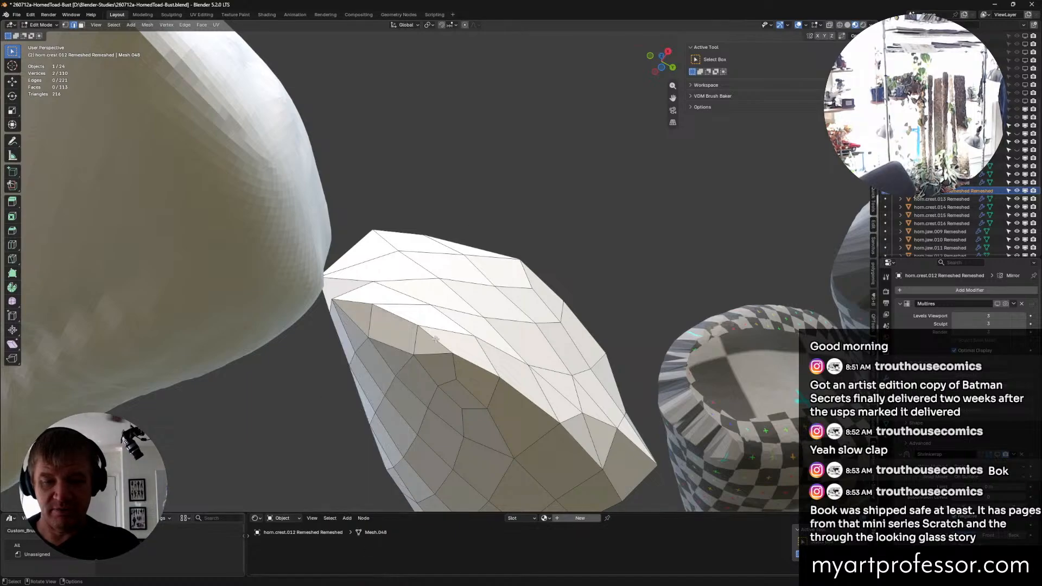
Step: Turn on X-Ray and dissolve the extra edge near the horn's pointed base corner beside the neighbouring horn
{"action": "mouse_move", "coordinate": [425, 311]}
{"action": "middle_mouse_down"}
{"action": "mouse_move", "coordinate": [399, 375]}
{"action": "mouse_move", "coordinate": [442, 319]}
{"action": "mouse_move", "coordinate": [423, 366]}
{"action": "mouse_move", "coordinate": [413, 352]}
{"action": "mouse_move", "coordinate": [452, 314]}
{"action": "mouse_move", "coordinate": [430, 316]}
{"action": "middle_mouse_up"}
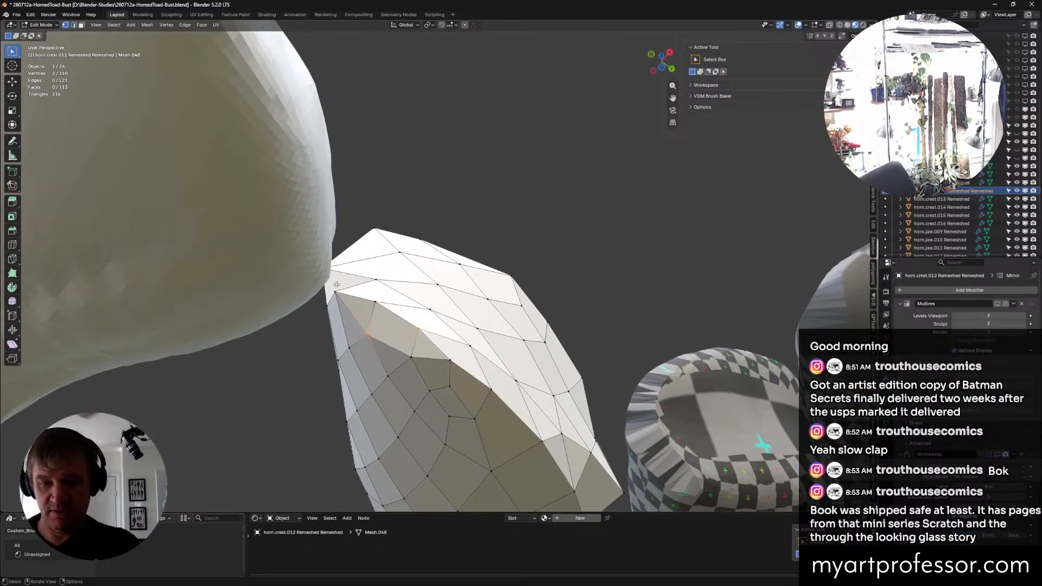
{"action": "middle_click_drag", "start_coordinate": [336, 285], "coordinate": [314, 319]}
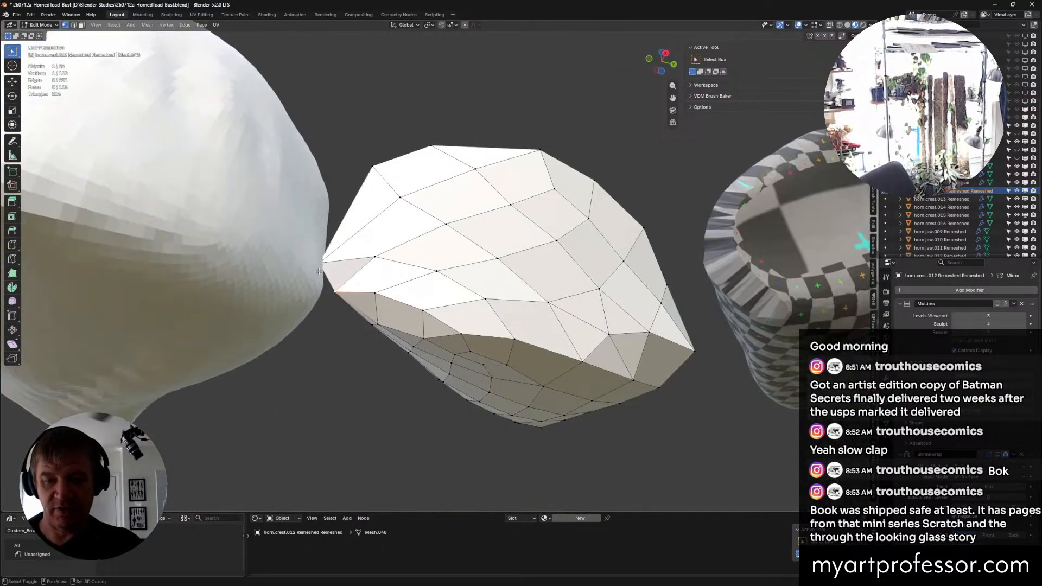
{"action": "key", "text": "alt+z"}
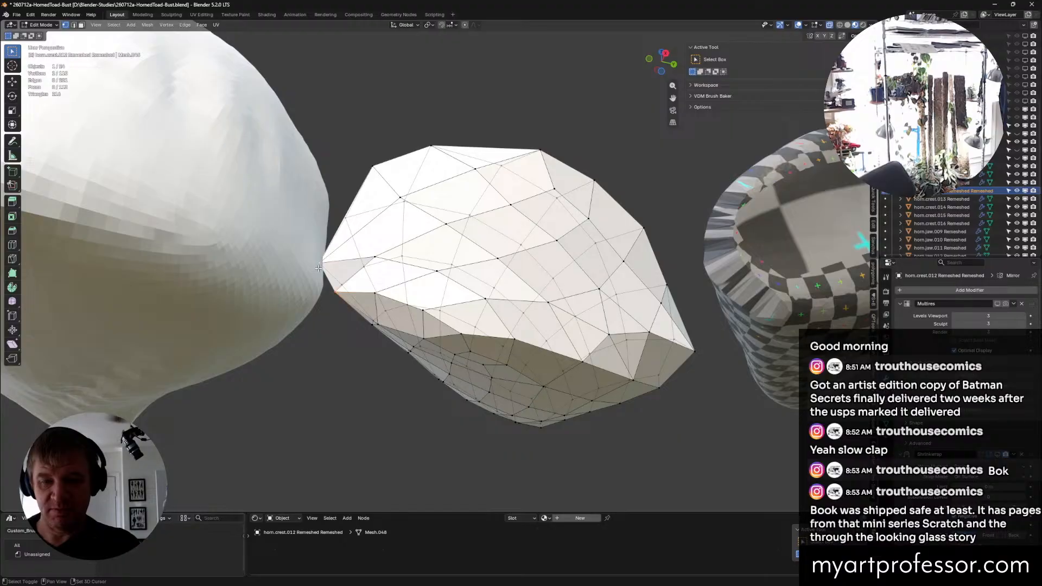
{"action": "middle_click_drag", "start_coordinate": [352, 265], "coordinate": [374, 310]}
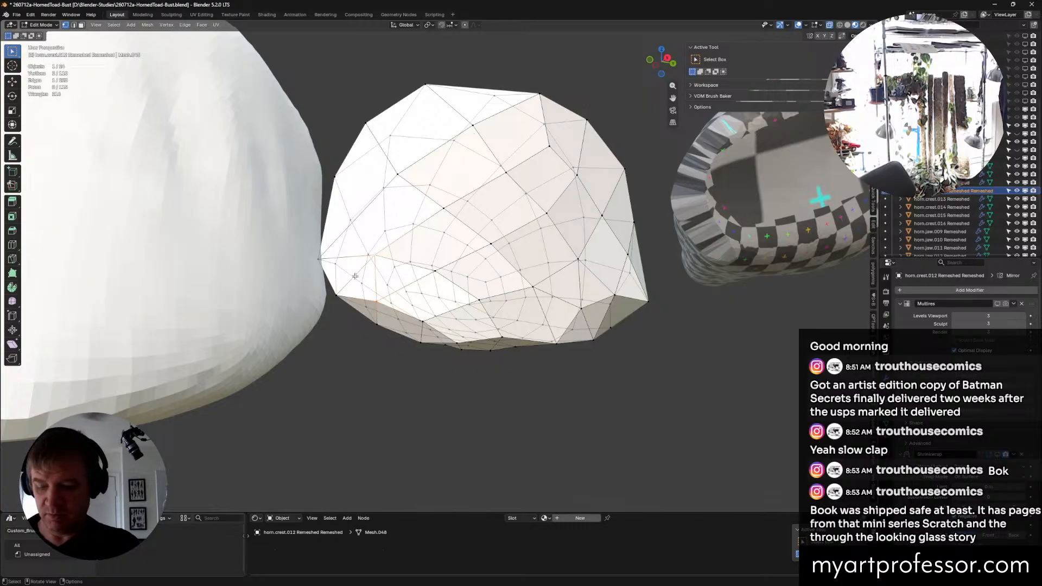
{"action": "key", "text": "x"}
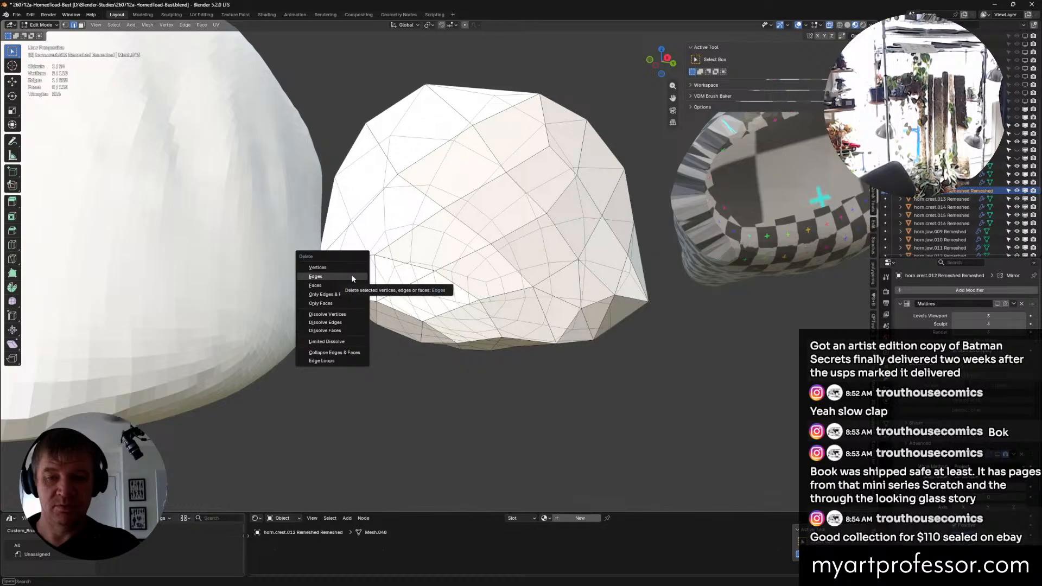
{"action": "left_click", "coordinate": [326, 323]}
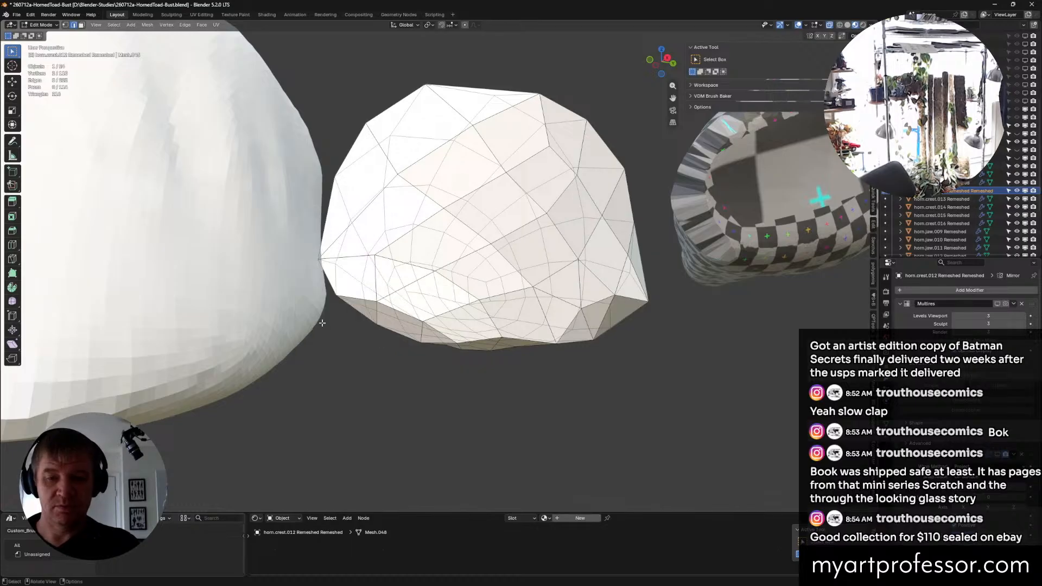
Step: Merge the two vertices across the narrow faces along the horn's base rim using At Center
{"action": "middle_click_drag", "start_coordinate": [326, 323], "coordinate": [378, 222]}
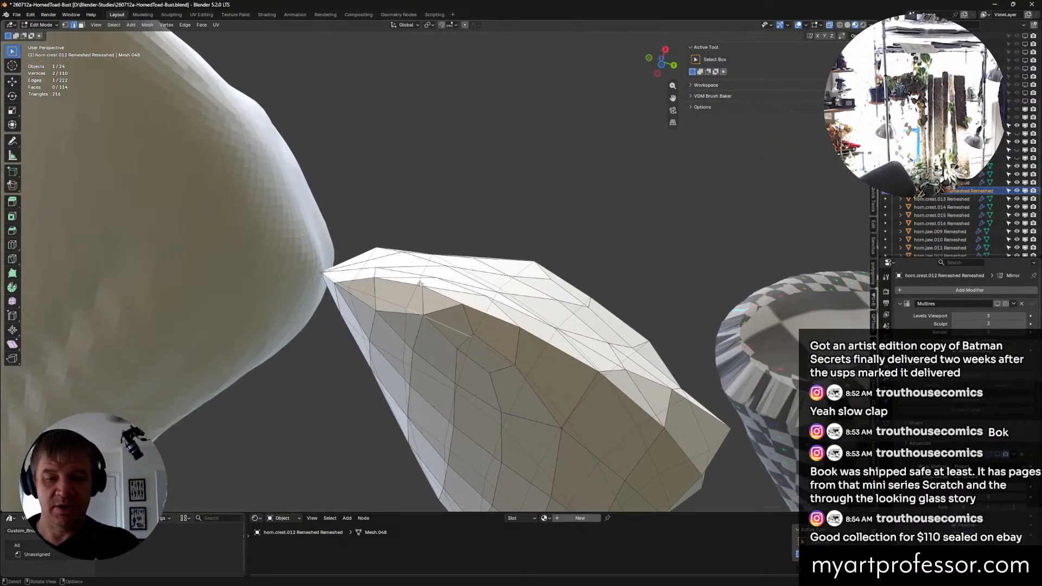
{"action": "middle_click_drag", "start_coordinate": [420, 284], "coordinate": [416, 307]}
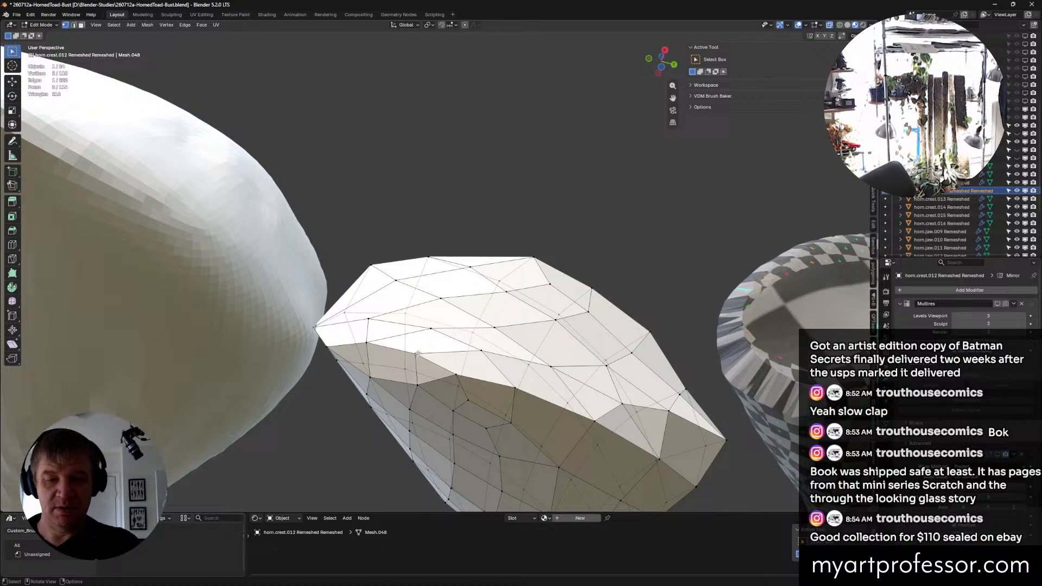
{"action": "mouse_move", "coordinate": [428, 388]}
{"action": "middle_mouse_down"}
{"action": "mouse_move", "coordinate": [395, 412]}
{"action": "mouse_move", "coordinate": [418, 375]}
{"action": "middle_mouse_up"}
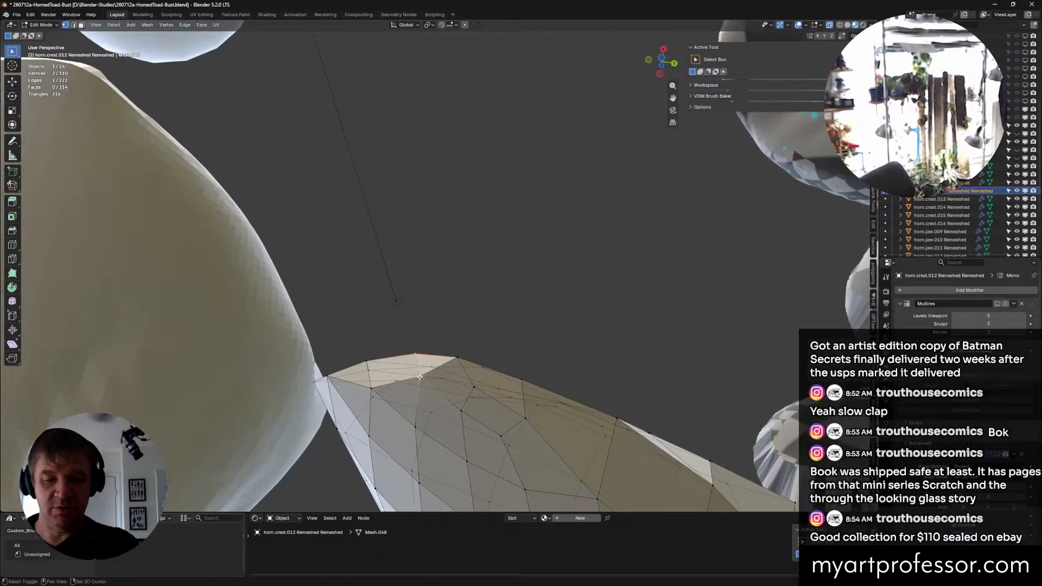
{"action": "key", "text": "m"}
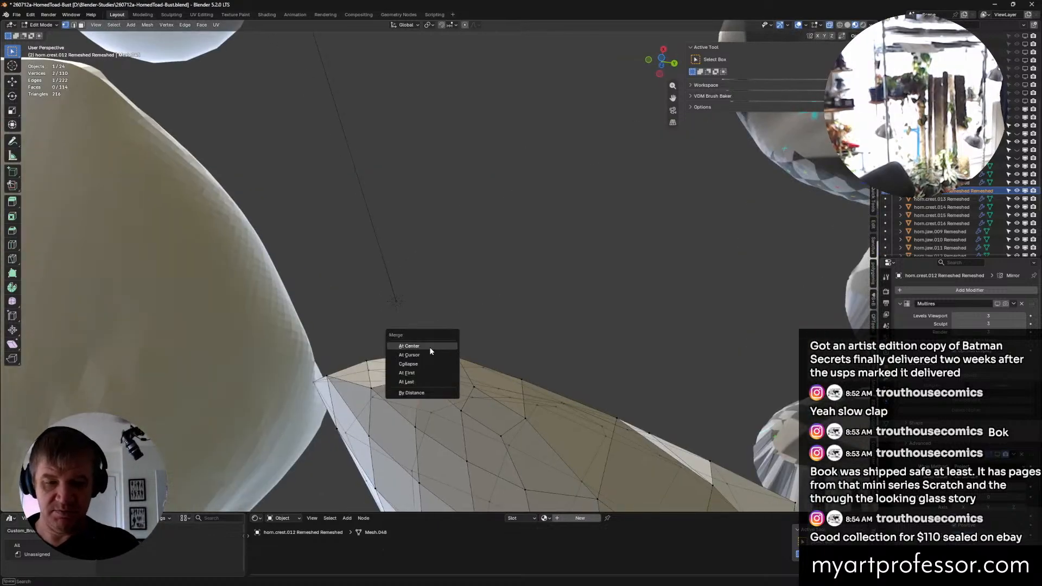
{"action": "left_click", "coordinate": [409, 346]}
Step: Merge the next pair of rim vertices closer to the horn's pointed base corner using At Center
{"action": "scroll", "coordinate": [382, 350], "scroll_direction": "down", "scroll_amount": 5}
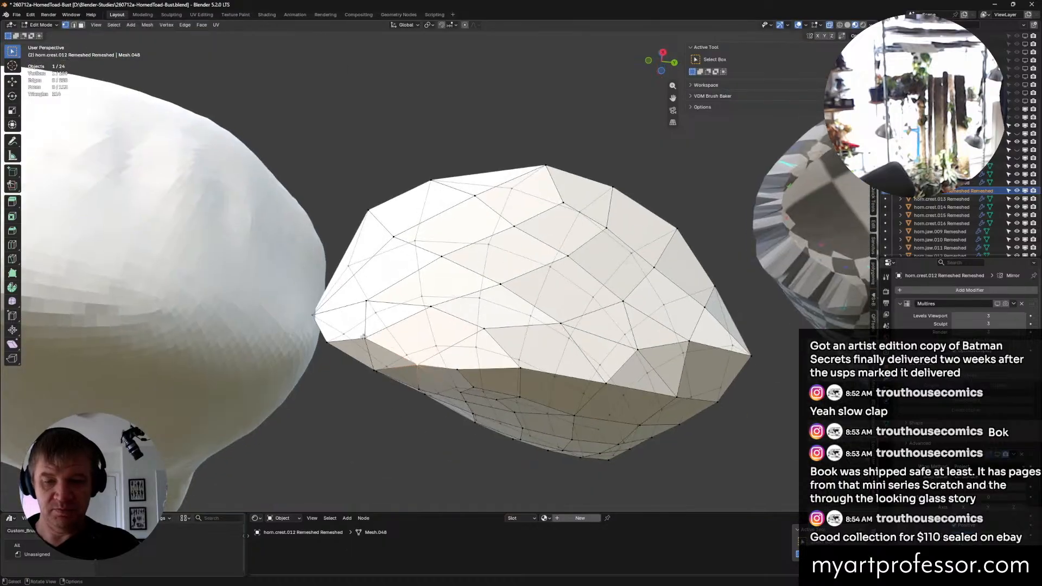
{"action": "middle_click_drag", "start_coordinate": [375, 374], "coordinate": [395, 334]}
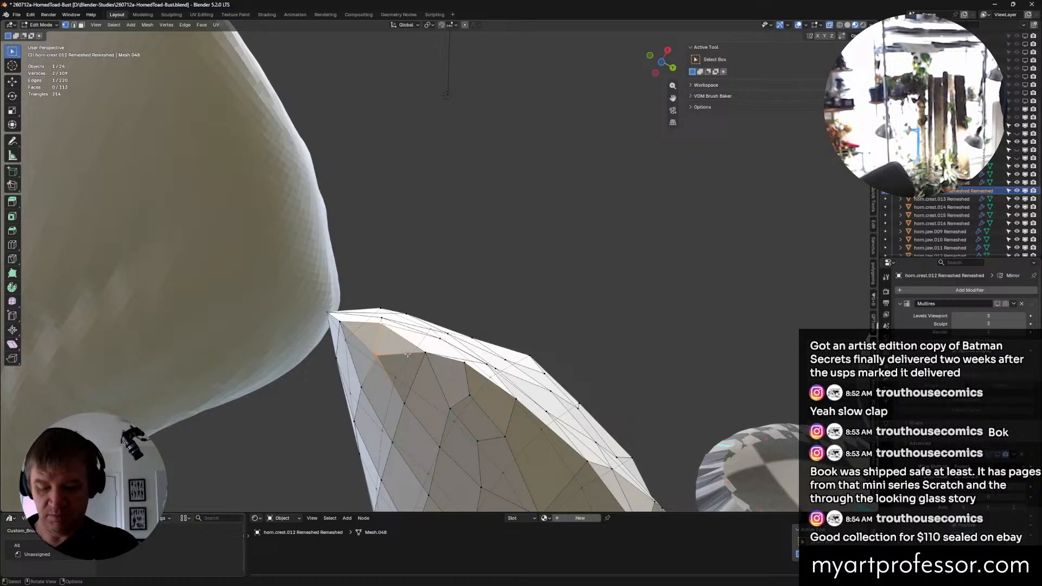
{"action": "key", "text": "m"}
{"action": "left_click", "coordinate": [387, 354]}
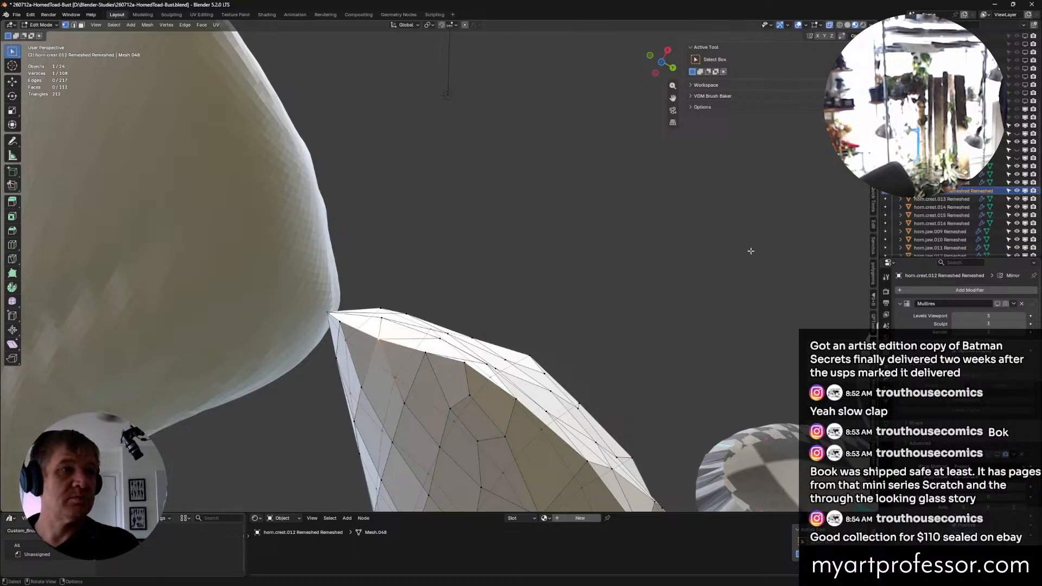
Step: Examine the horn's base and sides from several angles for remaining topology irregularities
{"action": "middle_click_drag", "start_coordinate": [653, 237], "coordinate": [388, 324]}
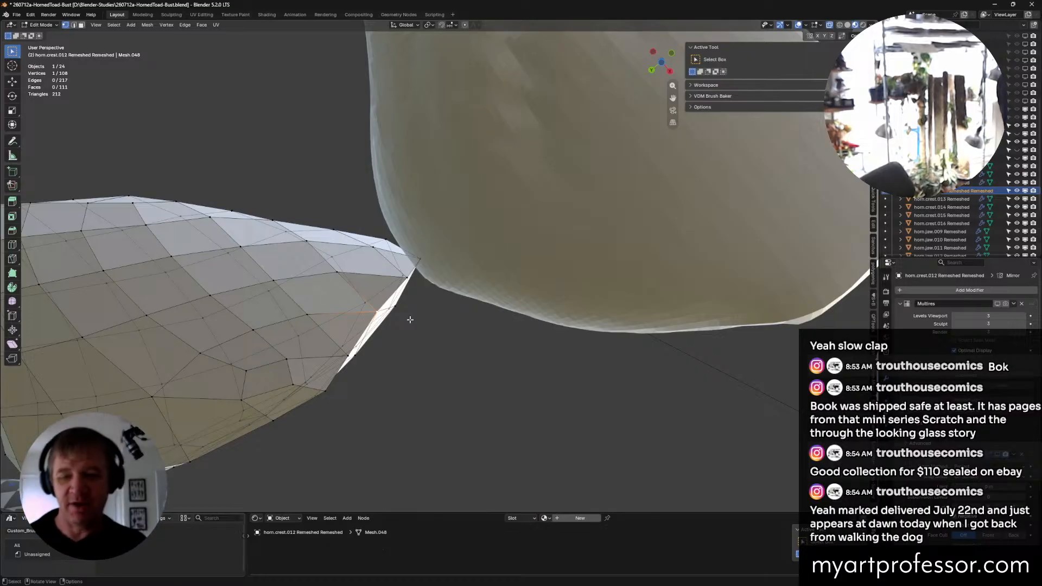
{"action": "middle_click_drag", "start_coordinate": [410, 320], "coordinate": [570, 296]}
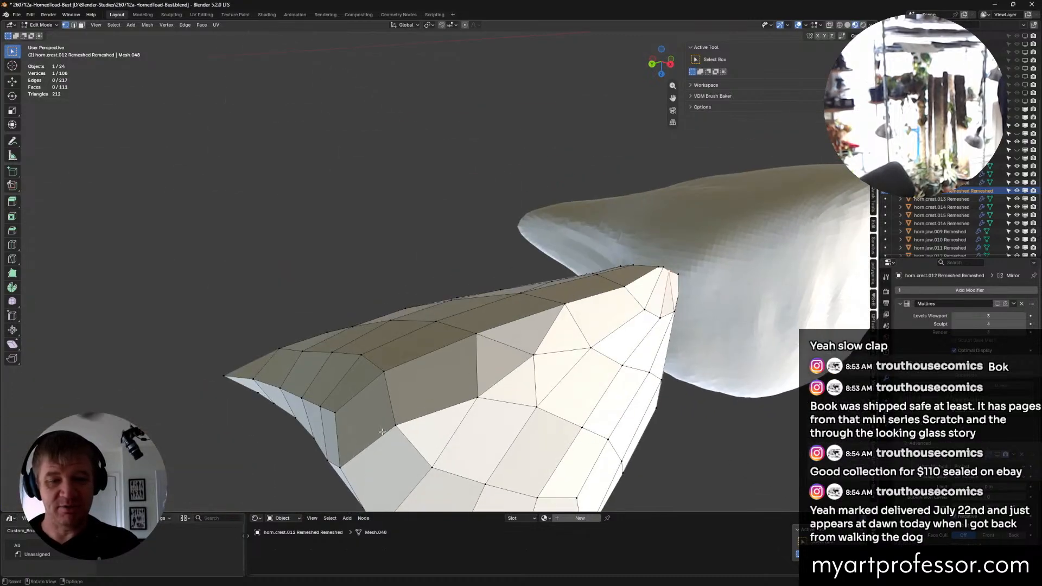
{"action": "middle_click_drag", "start_coordinate": [510, 338], "coordinate": [478, 360]}
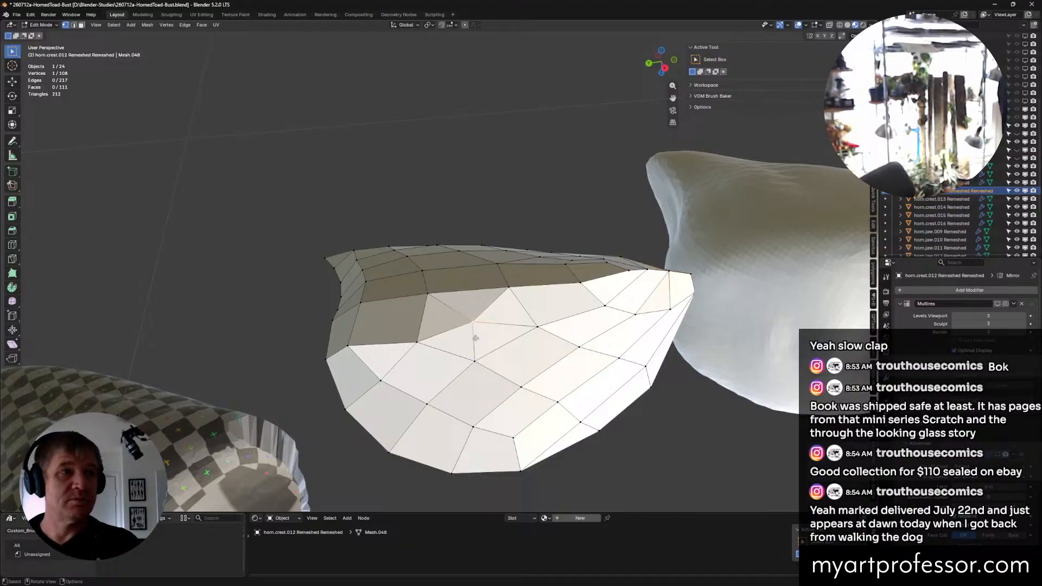
{"action": "middle_click_drag", "start_coordinate": [476, 338], "coordinate": [508, 348]}
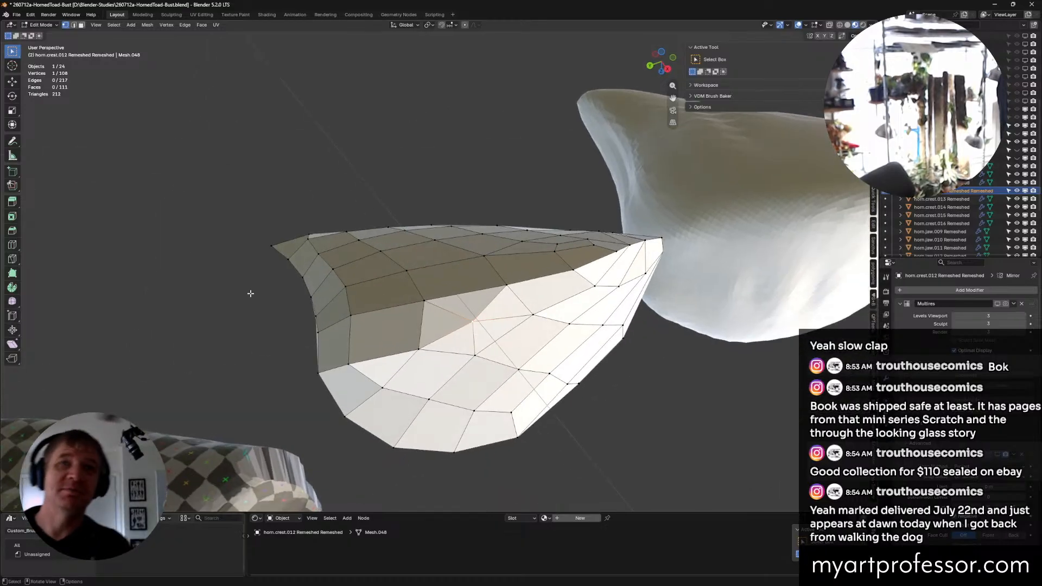
{"action": "middle_click_drag", "start_coordinate": [274, 297], "coordinate": [592, 244]}
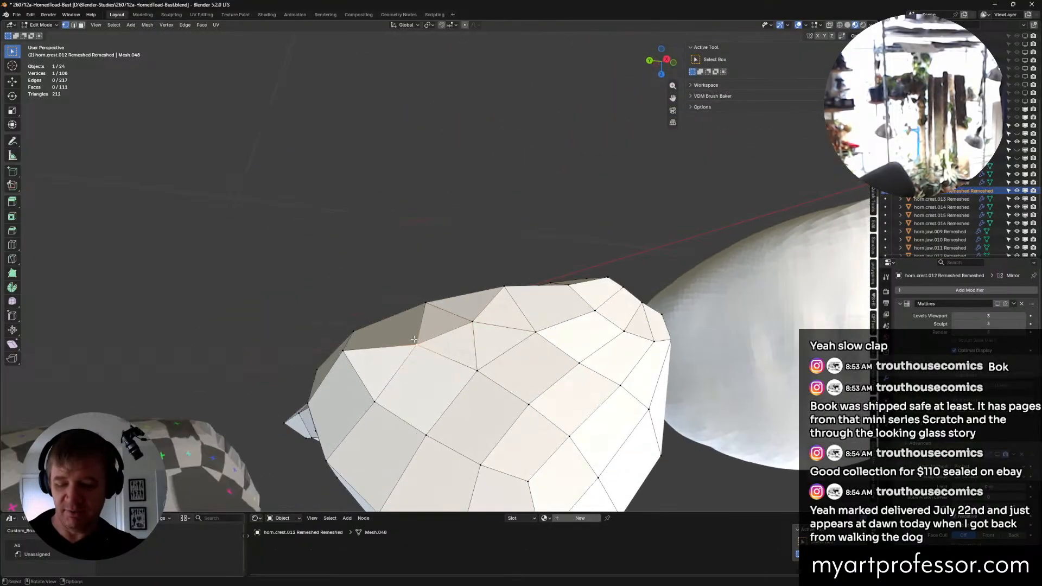
{"action": "middle_click_drag", "start_coordinate": [414, 339], "coordinate": [491, 361]}
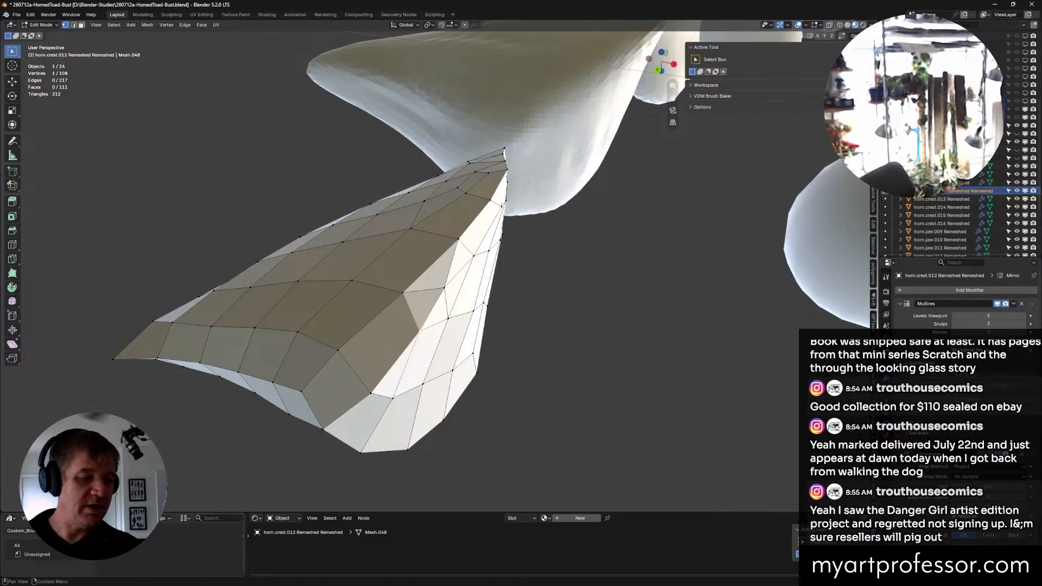
{"action": "mouse_move", "coordinate": [402, 296]}
{"action": "middle_mouse_down"}
{"action": "mouse_move", "coordinate": [418, 288]}
{"action": "mouse_move", "coordinate": [427, 257]}
{"action": "mouse_move", "coordinate": [485, 231]}
{"action": "mouse_move", "coordinate": [443, 161]}
{"action": "middle_mouse_up"}
Step: Compare the horn's low-poly mesh in Edit Mode with its Multires surface in Object Mode along the base rim
{"action": "key", "text": "ctrl+Tab"}
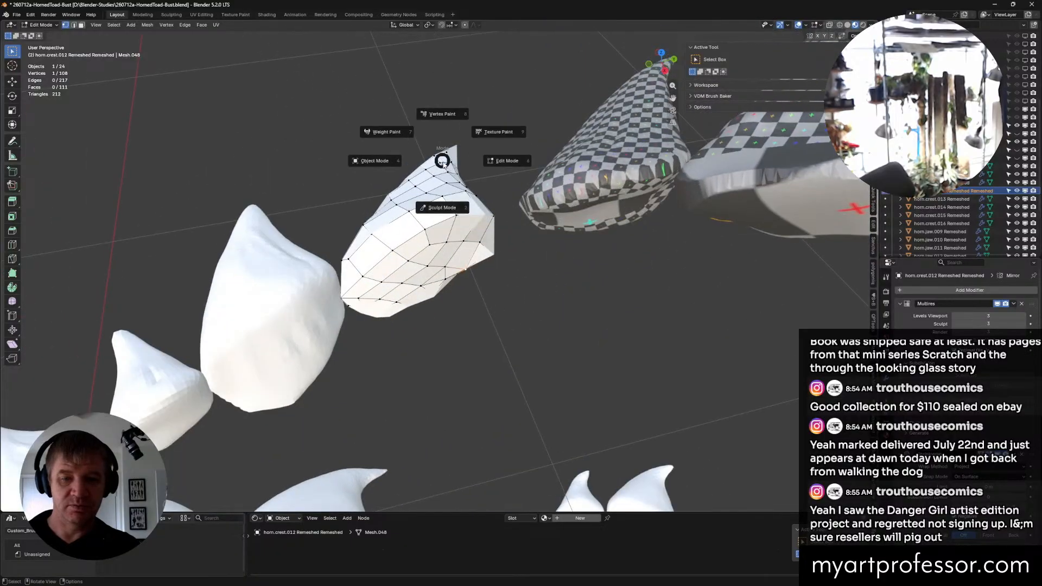
{"action": "left_click", "coordinate": [369, 160]}
{"action": "middle_click_drag", "start_coordinate": [369, 158], "coordinate": [449, 263]}
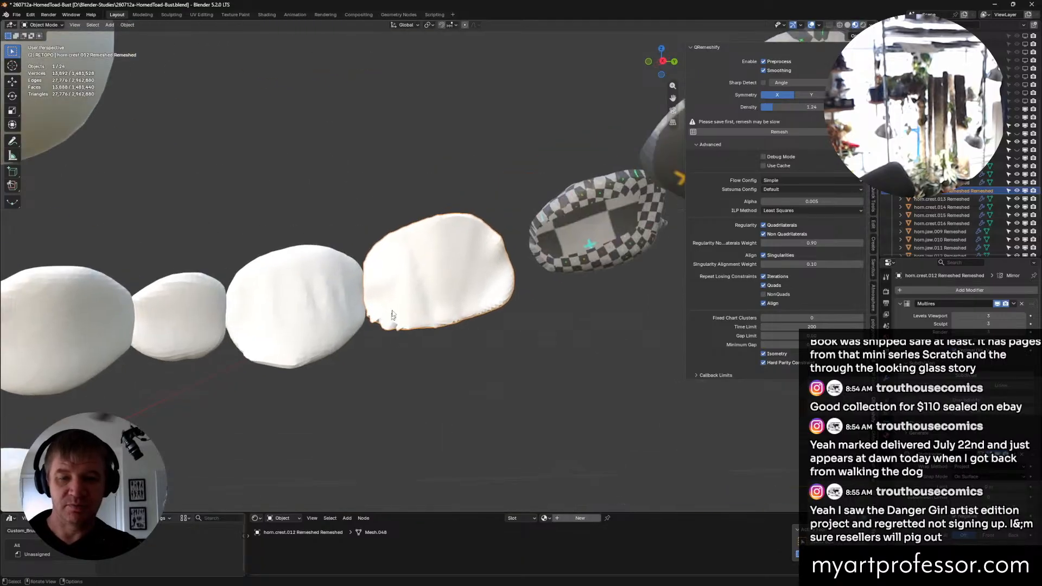
{"action": "key", "text": "ctrl+Tab"}
{"action": "middle_click_drag", "start_coordinate": [409, 293], "coordinate": [465, 239]}
{"action": "left_click", "coordinate": [475, 295]}
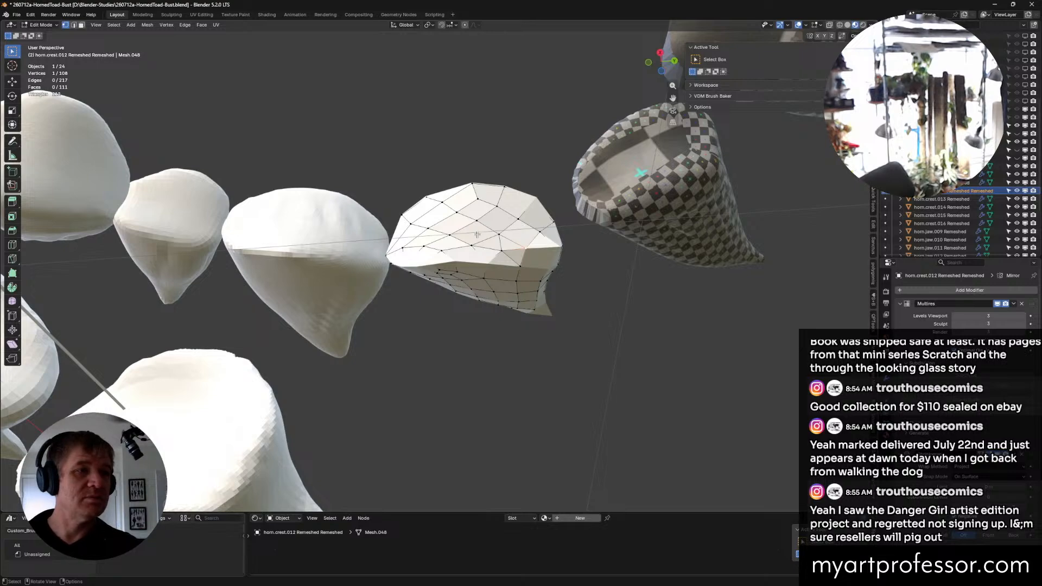
{"action": "middle_click_drag", "start_coordinate": [503, 246], "coordinate": [570, 231]}
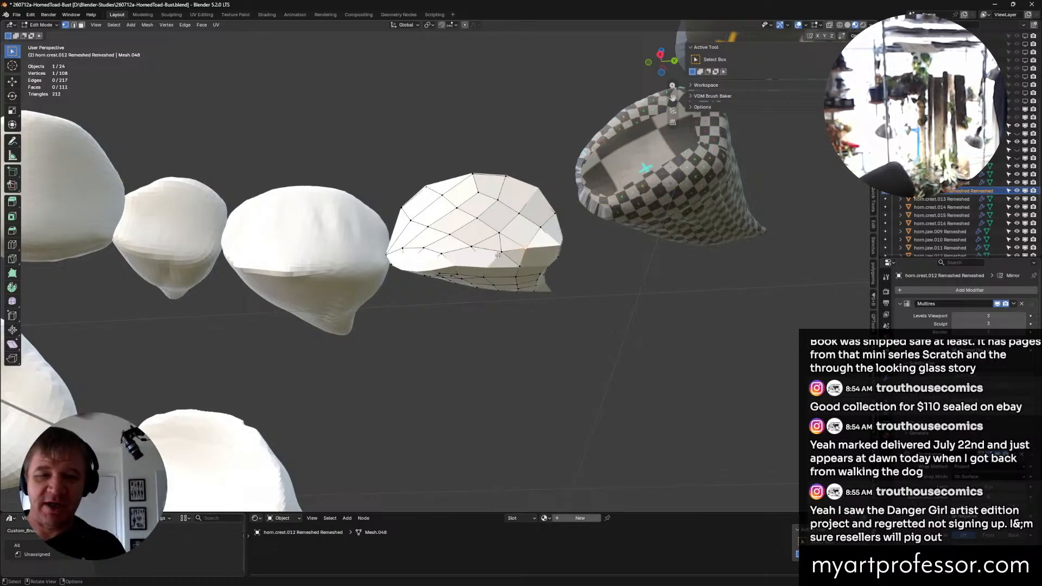
{"action": "middle_click_drag", "start_coordinate": [497, 255], "coordinate": [519, 288]}
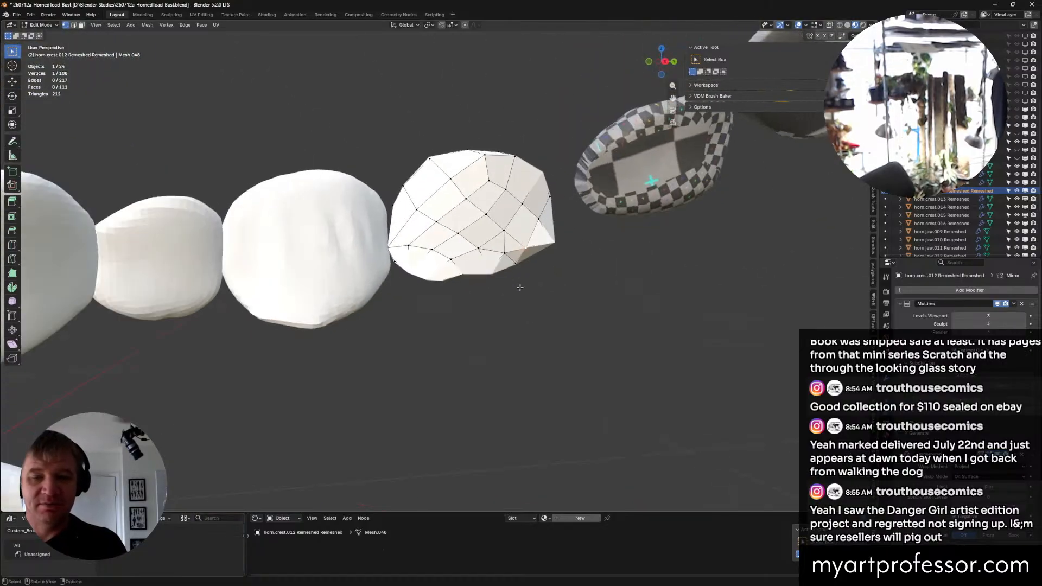
{"action": "key", "text": "ctrl+Tab"}
{"action": "left_click", "coordinate": [460, 230]}
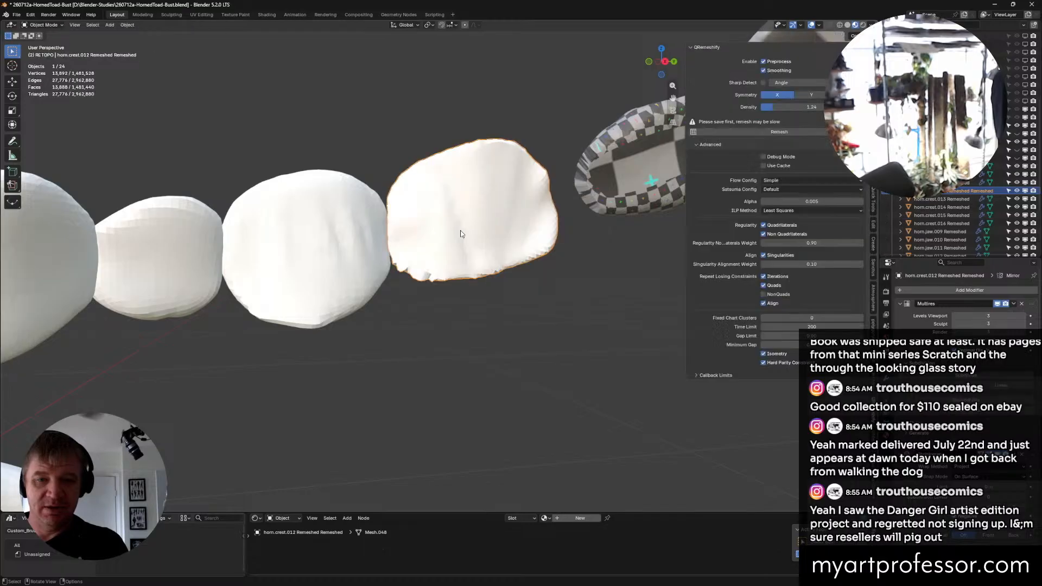
{"action": "middle_click_drag", "start_coordinate": [461, 230], "coordinate": [450, 301]}
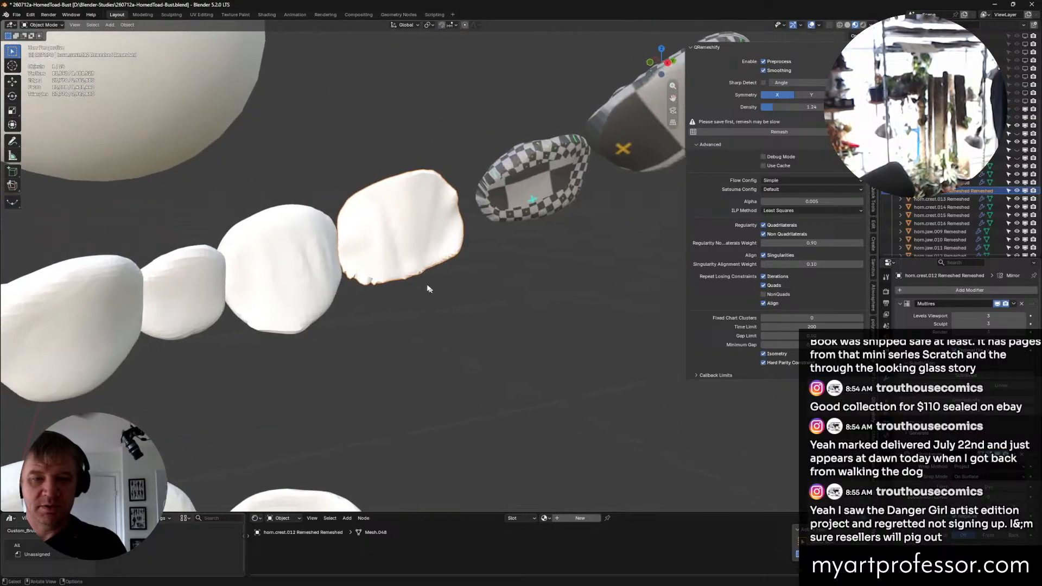
Step: Return the horn to Edit Mode and turn off the Multires modifier's viewport display
{"action": "key", "text": "ctrl+Tab"}
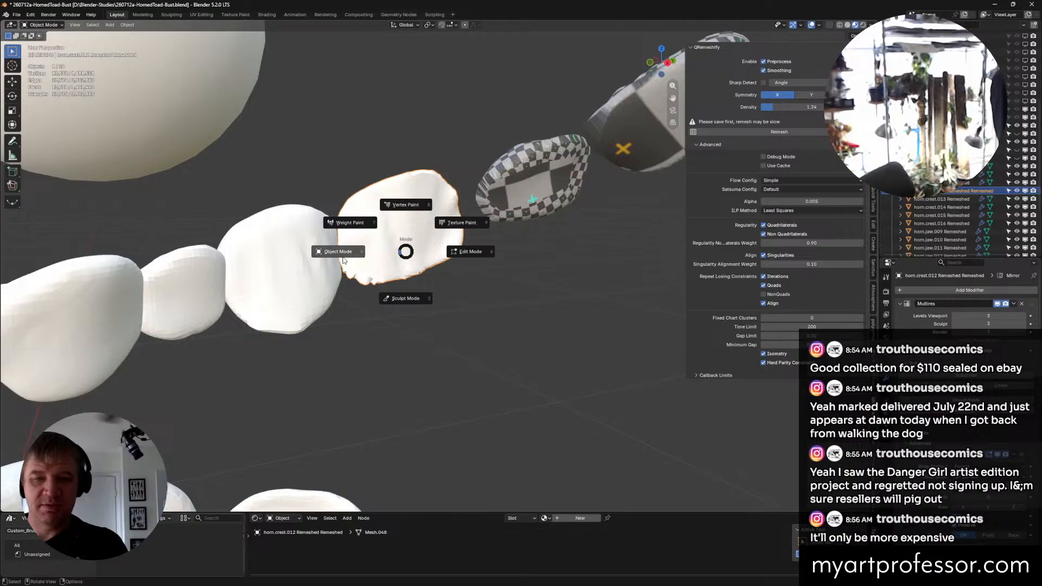
{"action": "left_click", "coordinate": [343, 261]}
{"action": "middle_click_drag", "start_coordinate": [383, 274], "coordinate": [406, 260]}
{"action": "key", "text": "ctrl+Tab"}
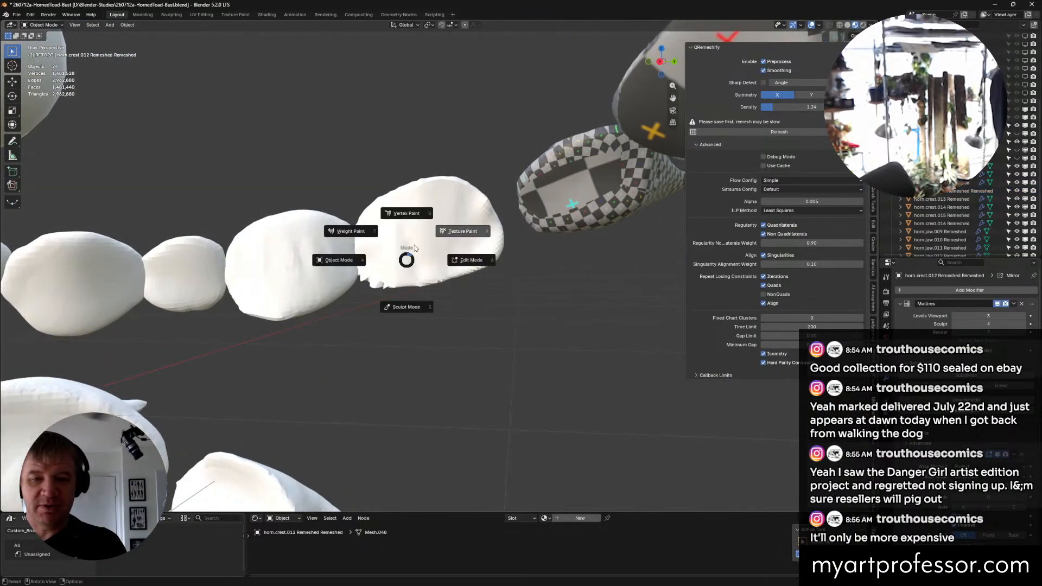
{"action": "left_click", "coordinate": [471, 264]}
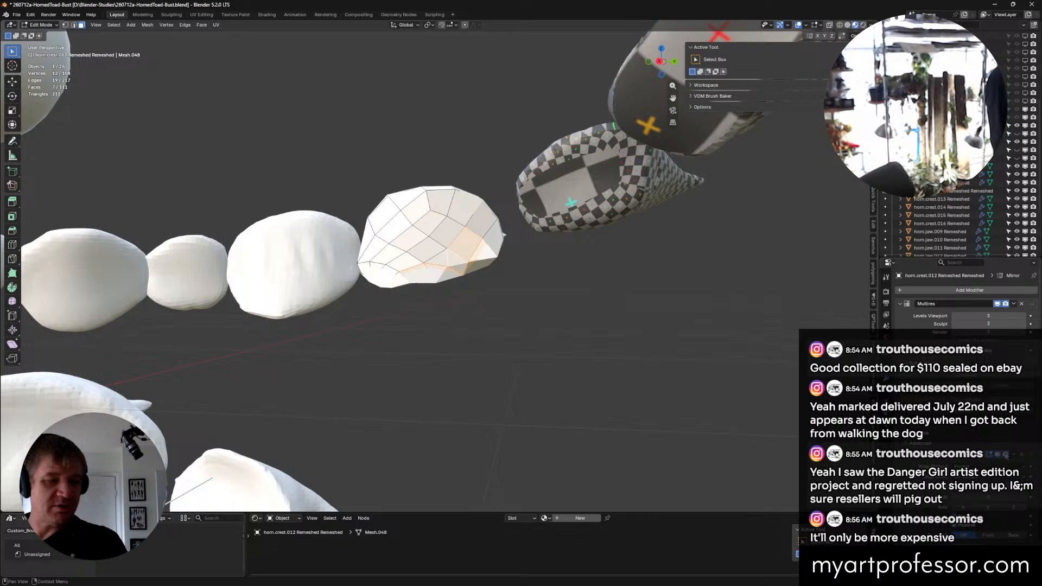
{"action": "left_click", "coordinate": [997, 455]}
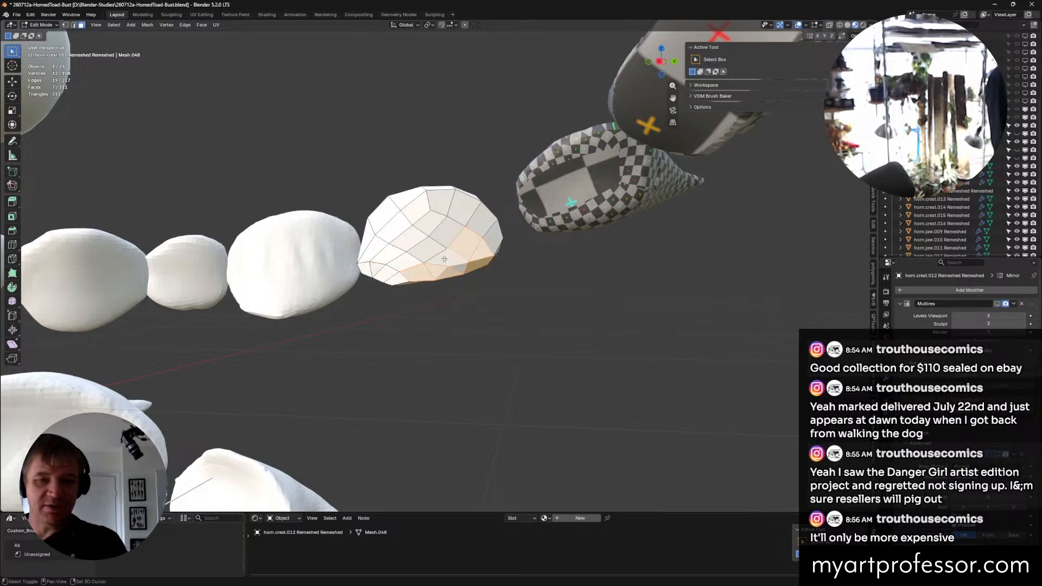
Step: Extend the face selection until it covers the horn's flat base out to the rim
{"action": "left_click", "coordinate": [430, 248], "text": "shift"}
{"action": "left_click", "coordinate": [431, 249], "text": "shift"}
{"action": "left_click", "coordinate": [448, 232], "text": "shift"}
{"action": "left_click", "coordinate": [465, 214], "text": "shift"}
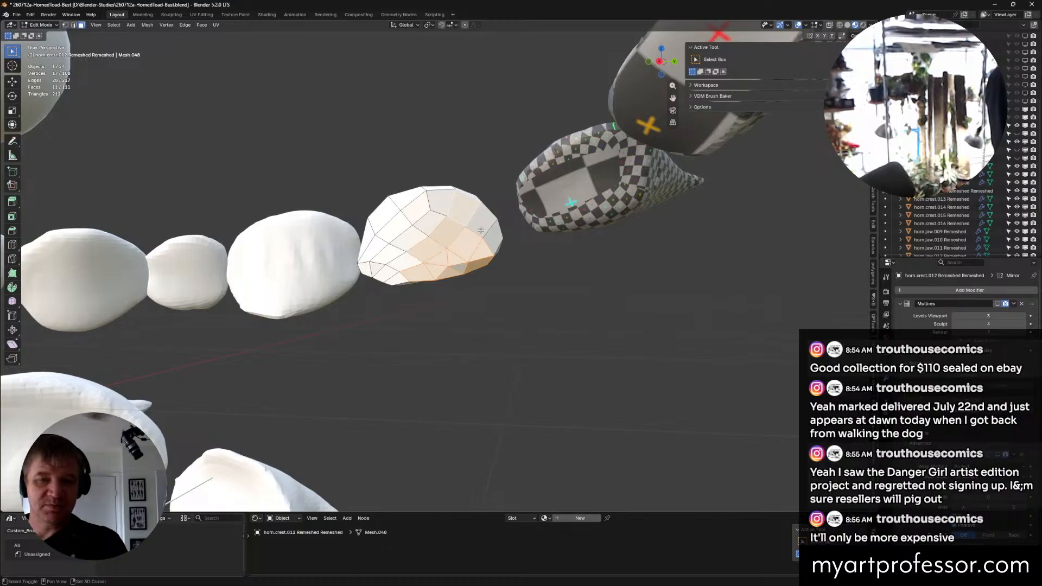
{"action": "left_click", "coordinate": [443, 207], "text": "shift"}
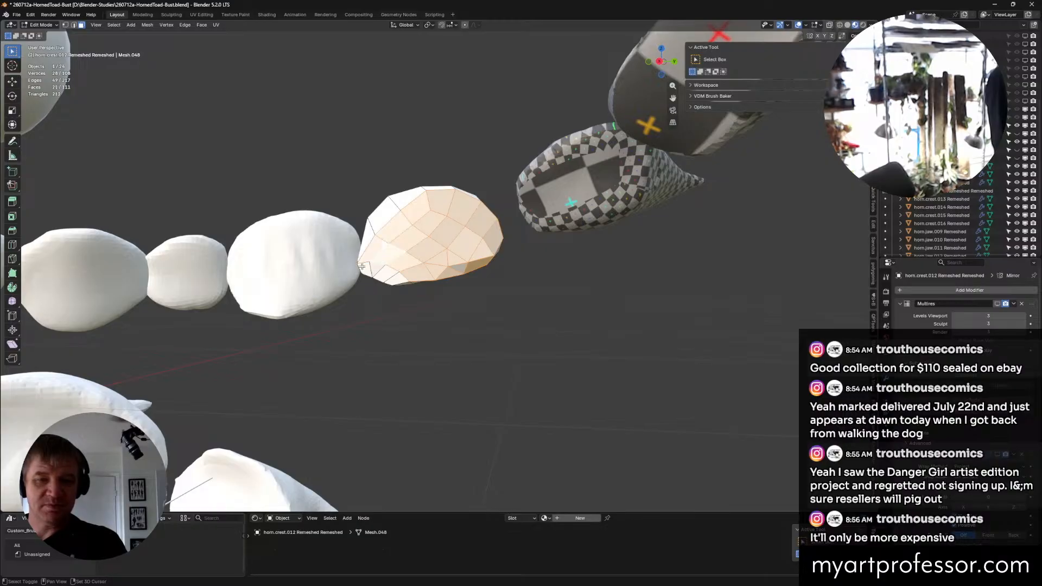
{"action": "left_click", "coordinate": [390, 274], "text": "shift"}
{"action": "left_click", "coordinate": [399, 280], "text": "shift"}
{"action": "middle_click_drag", "start_coordinate": [454, 267], "coordinate": [454, 238]}
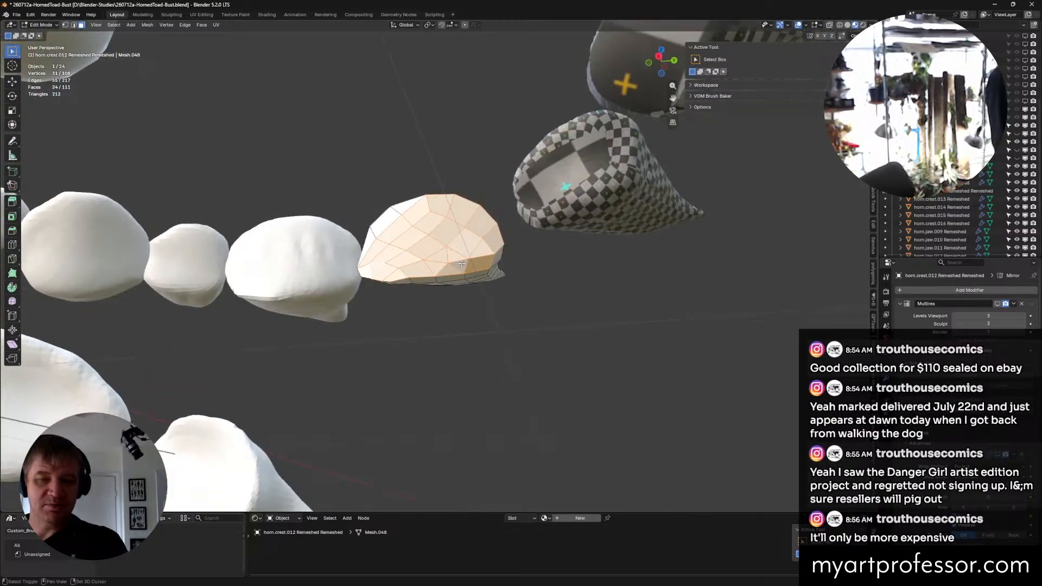
{"action": "left_click", "coordinate": [461, 262], "text": "shift"}
{"action": "middle_click_drag", "start_coordinate": [451, 251], "coordinate": [467, 266]}
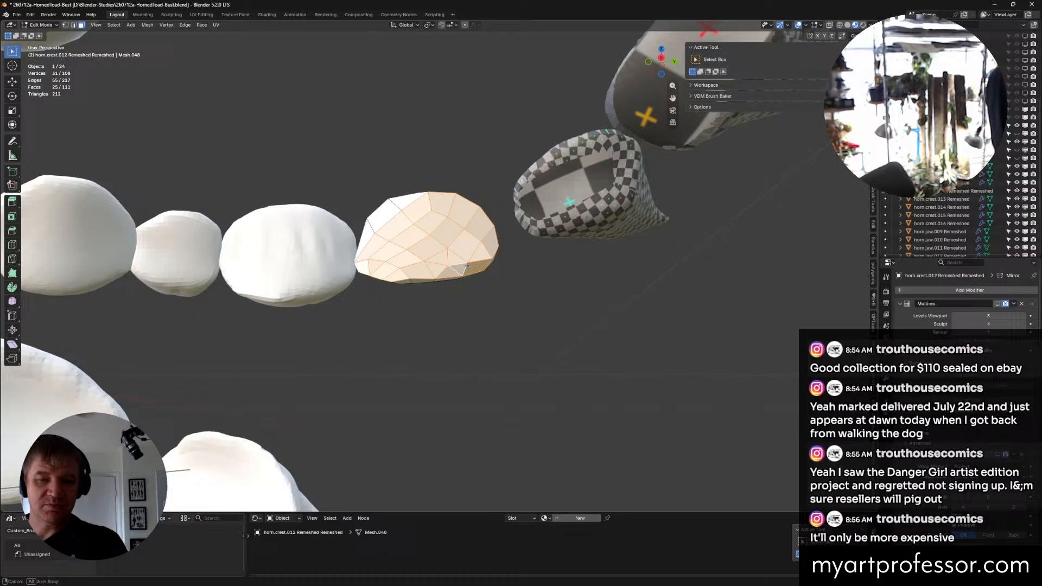
{"action": "right_click", "coordinate": [391, 225]}
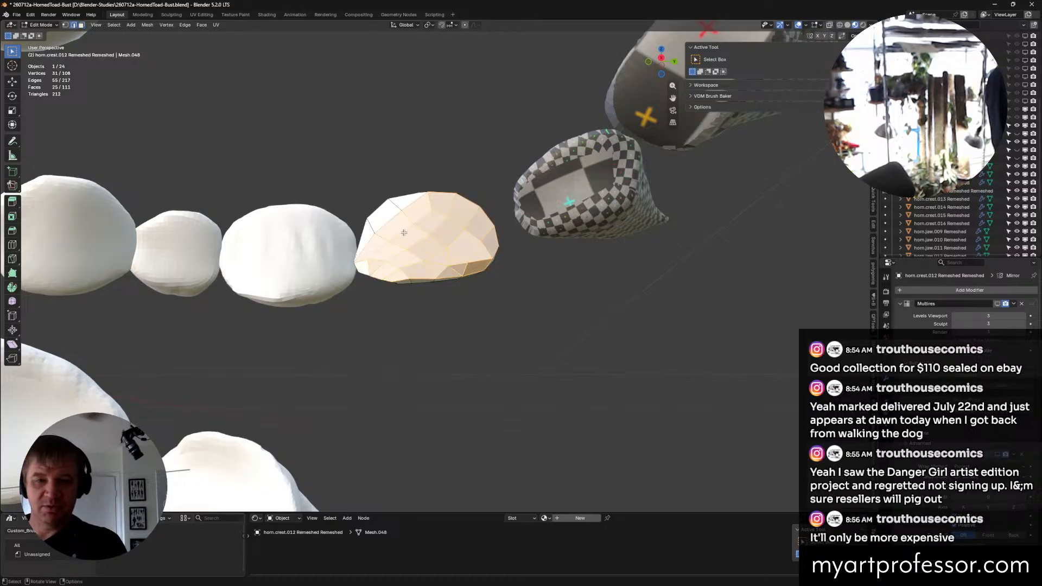
{"action": "right_click", "coordinate": [411, 247]}
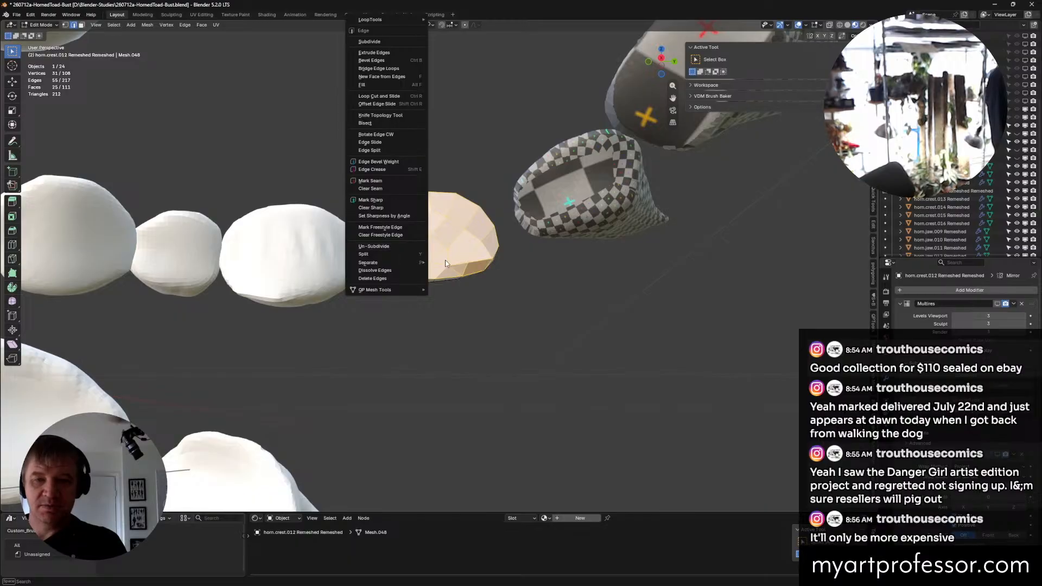
{"action": "middle_click_drag", "start_coordinate": [475, 245], "coordinate": [429, 308]}
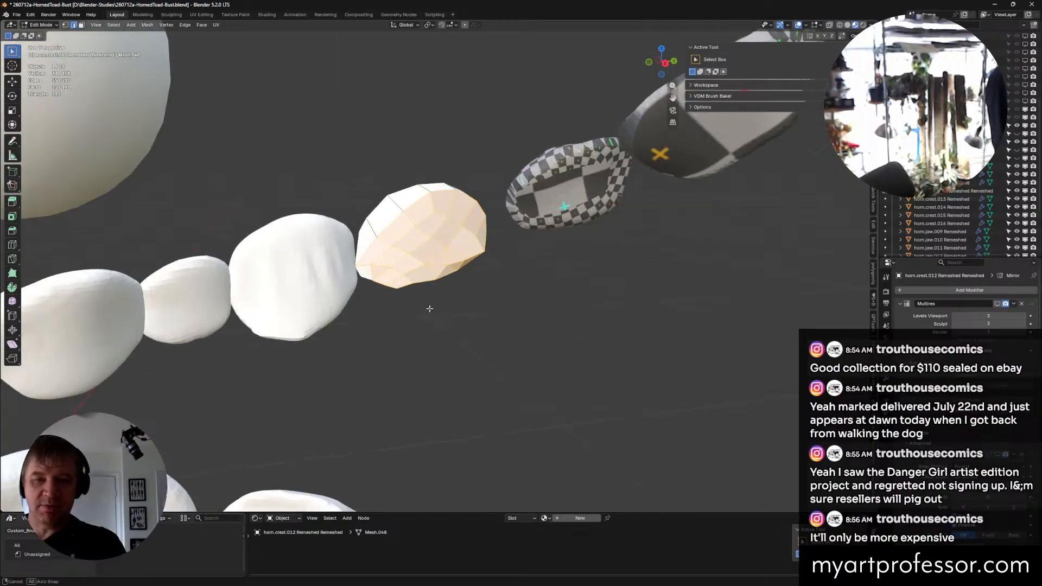
Step: Select the edges along the far side of the horn's base rim and continue the path around the rim's outer corner
{"action": "left_click", "coordinate": [405, 231]}
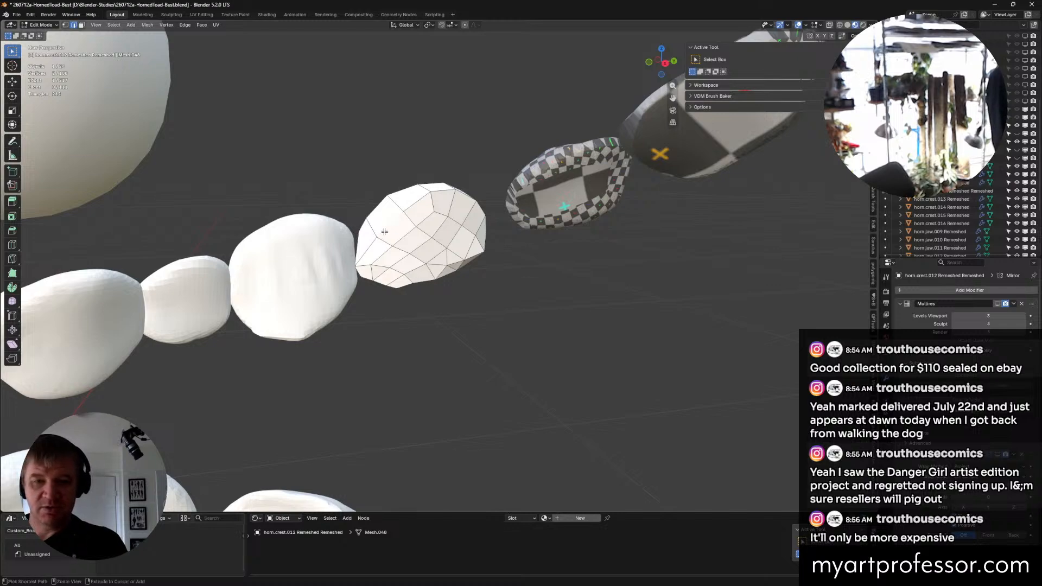
{"action": "middle_click_drag", "start_coordinate": [450, 233], "coordinate": [476, 207]}
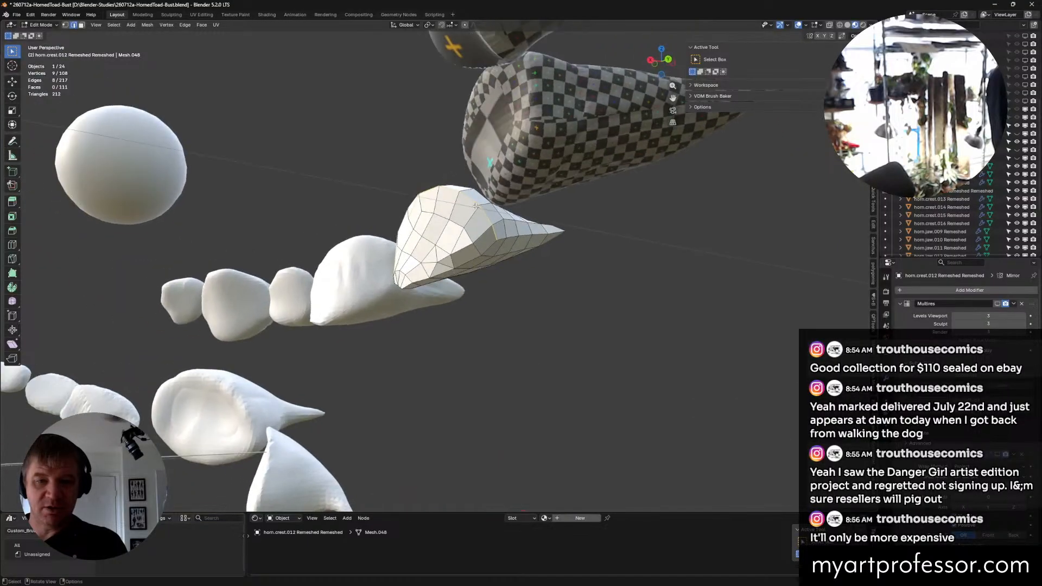
{"action": "left_click", "coordinate": [496, 237]}
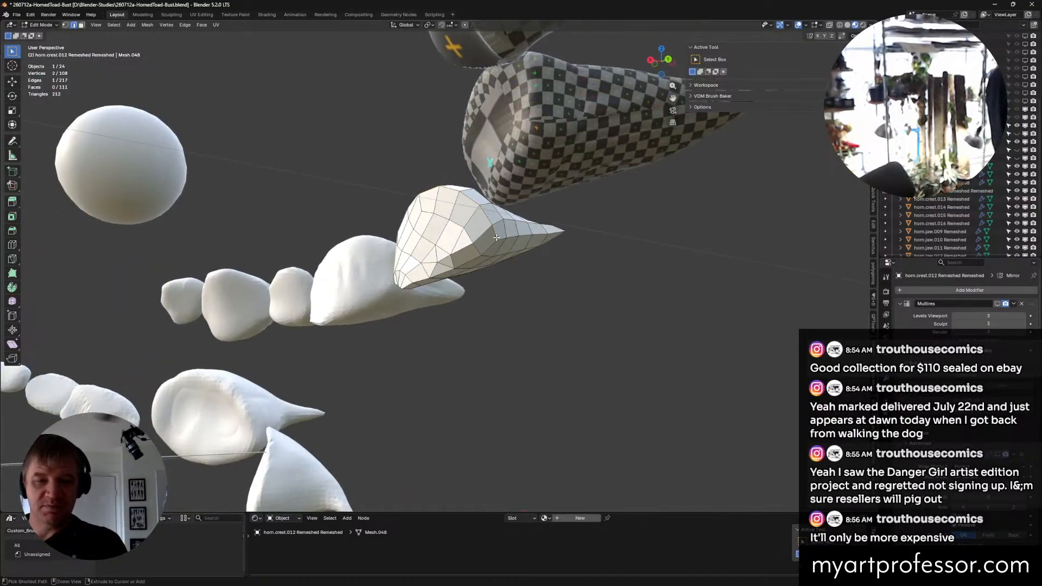
{"action": "key", "text": "ctrl+z"}
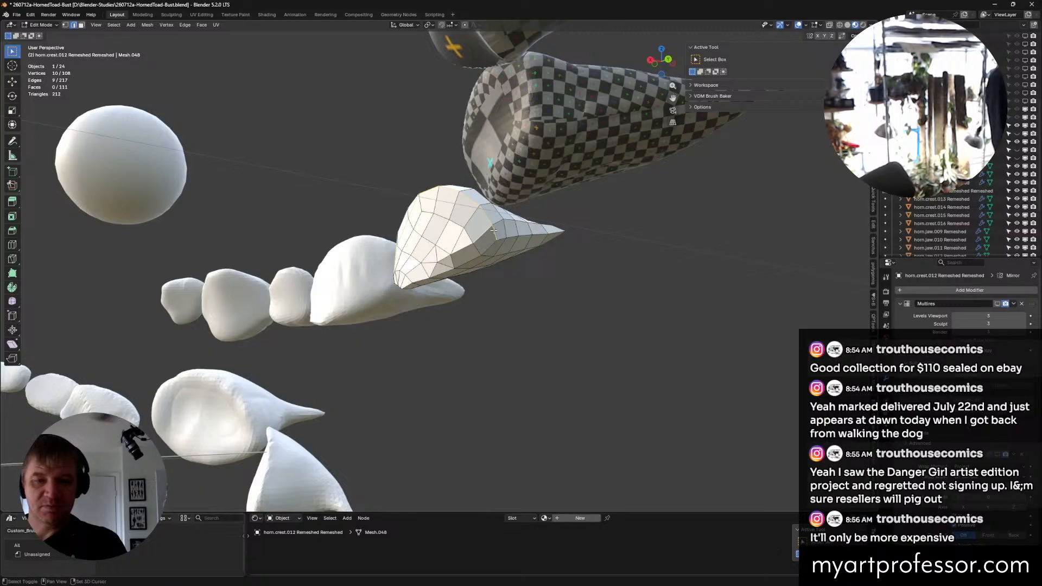
{"action": "left_click", "coordinate": [490, 235], "text": "shift"}
{"action": "middle_click_drag", "start_coordinate": [455, 254], "coordinate": [469, 244]}
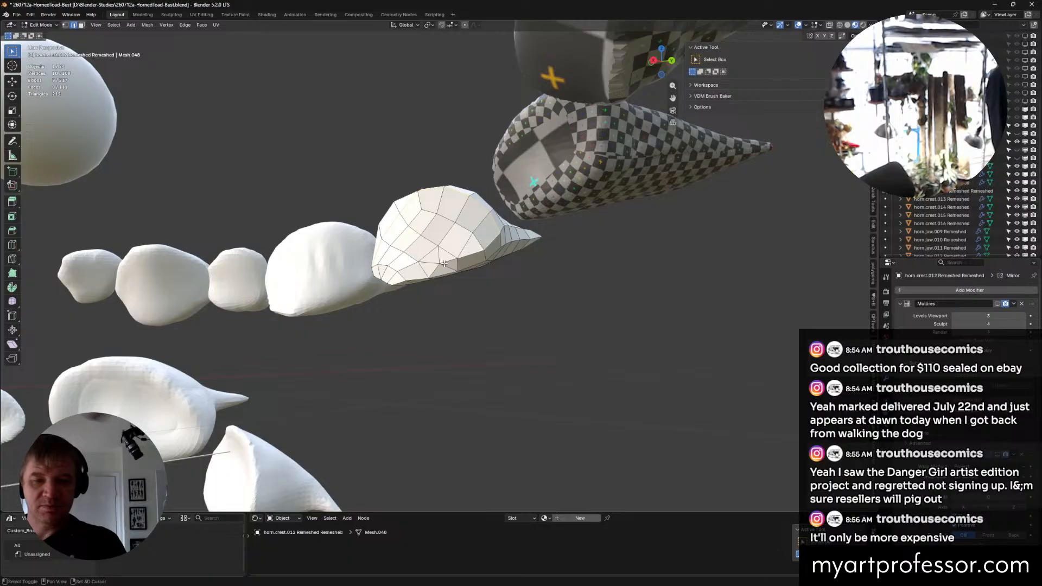
{"action": "middle_click_drag", "start_coordinate": [454, 263], "coordinate": [491, 304]}
{"action": "left_click", "coordinate": [421, 269], "text": "shift"}
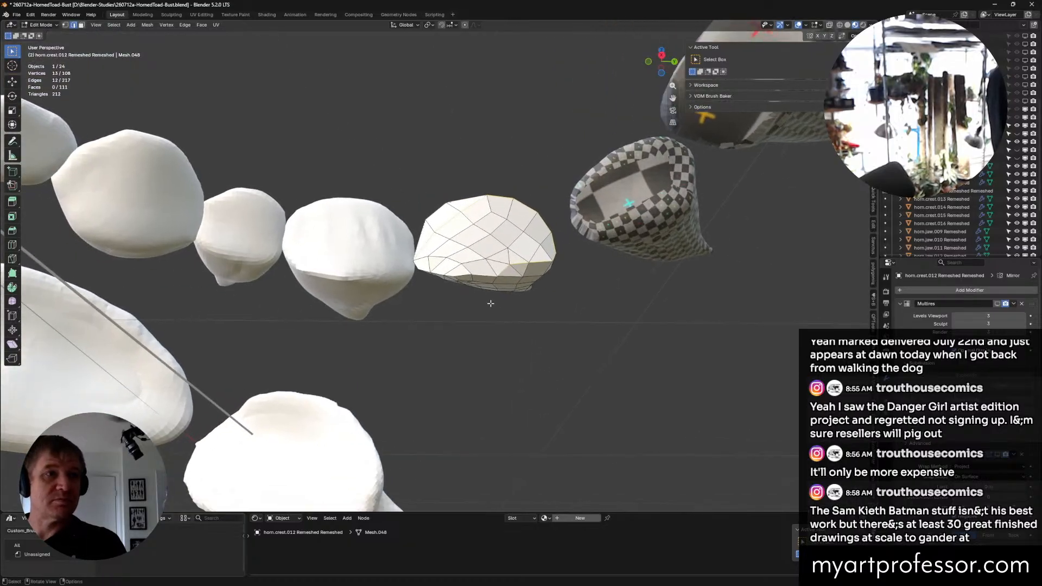
Step: Add the remaining edges near the pointed corner to close the base rim selection and mark the rim as a seam
{"action": "scroll", "coordinate": [491, 303], "scroll_direction": "up", "scroll_amount": 2}
{"action": "scroll", "coordinate": [491, 303], "scroll_direction": "down", "scroll_amount": 1}
{"action": "scroll", "coordinate": [491, 303], "scroll_direction": "down", "scroll_amount": 1}
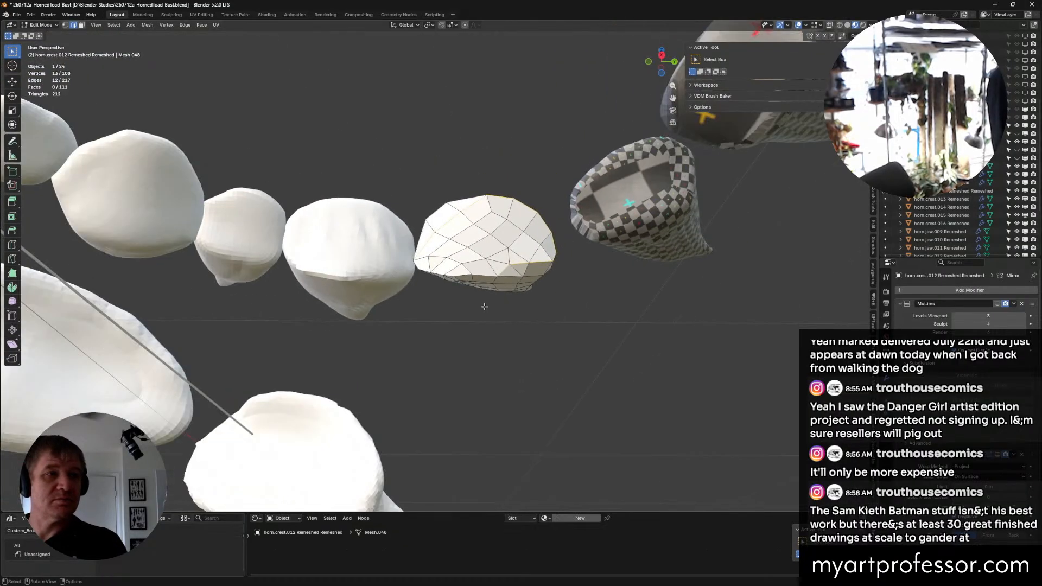
{"action": "middle_click_drag", "start_coordinate": [484, 305], "coordinate": [530, 297], "text": "shift"}
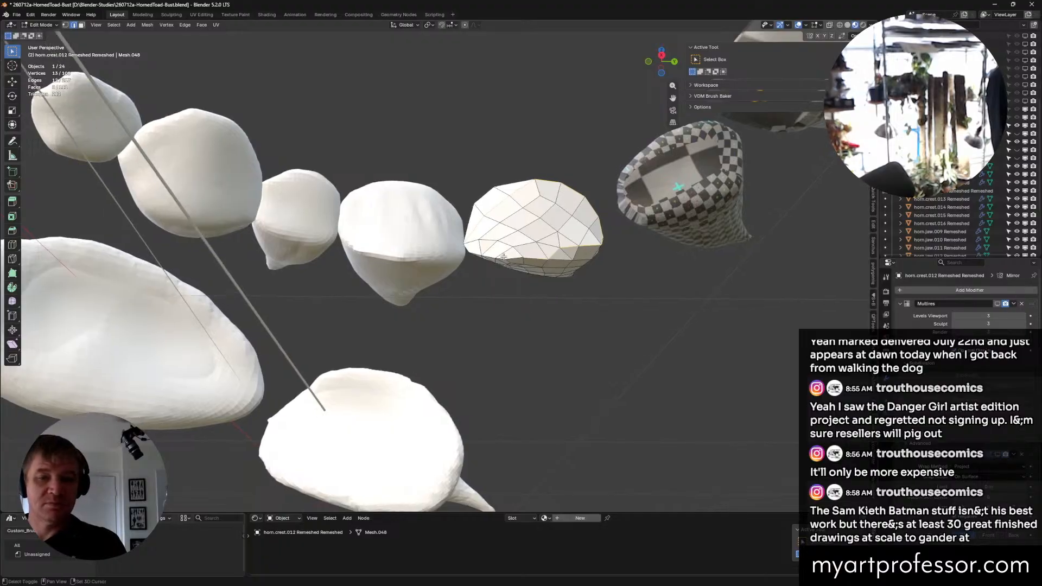
{"action": "middle_click_drag", "start_coordinate": [503, 257], "coordinate": [460, 244]}
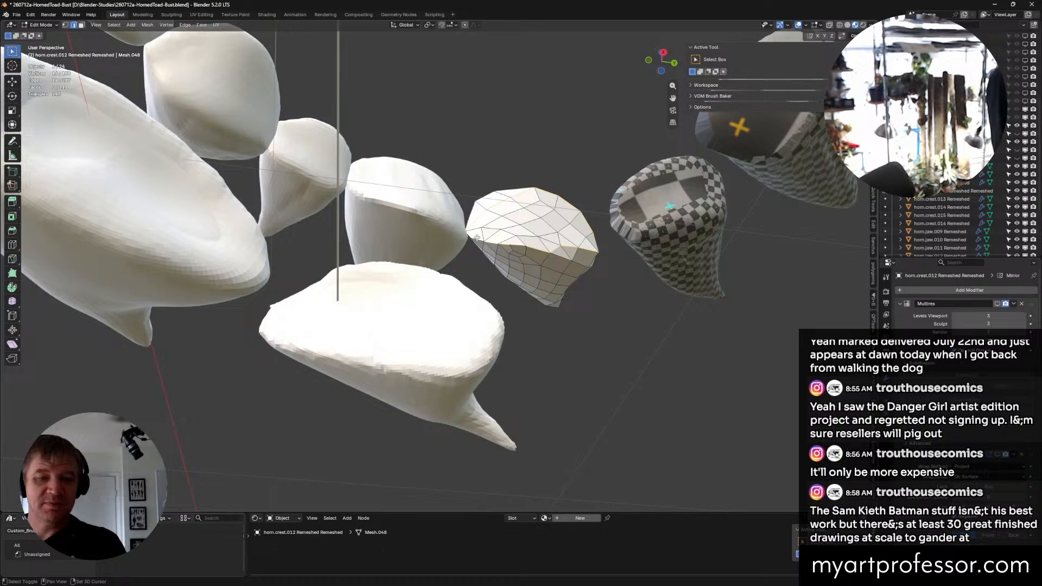
{"action": "middle_click_drag", "start_coordinate": [504, 244], "coordinate": [494, 273]}
{"action": "scroll", "coordinate": [499, 276], "scroll_direction": "up", "scroll_amount": 5}
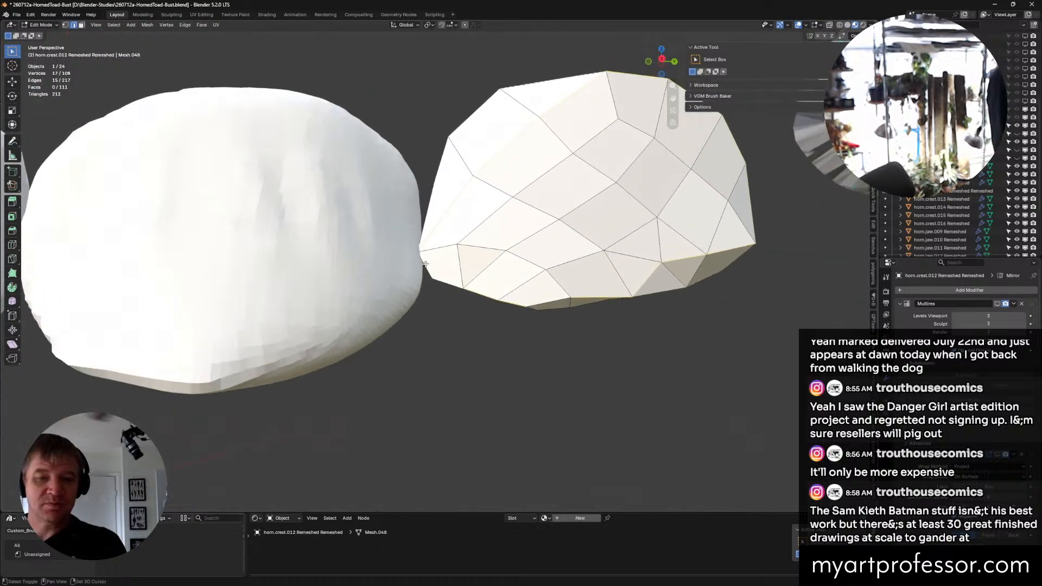
{"action": "middle_click_drag", "start_coordinate": [424, 264], "coordinate": [524, 175]}
{"action": "key", "text": "ctrl+e"}
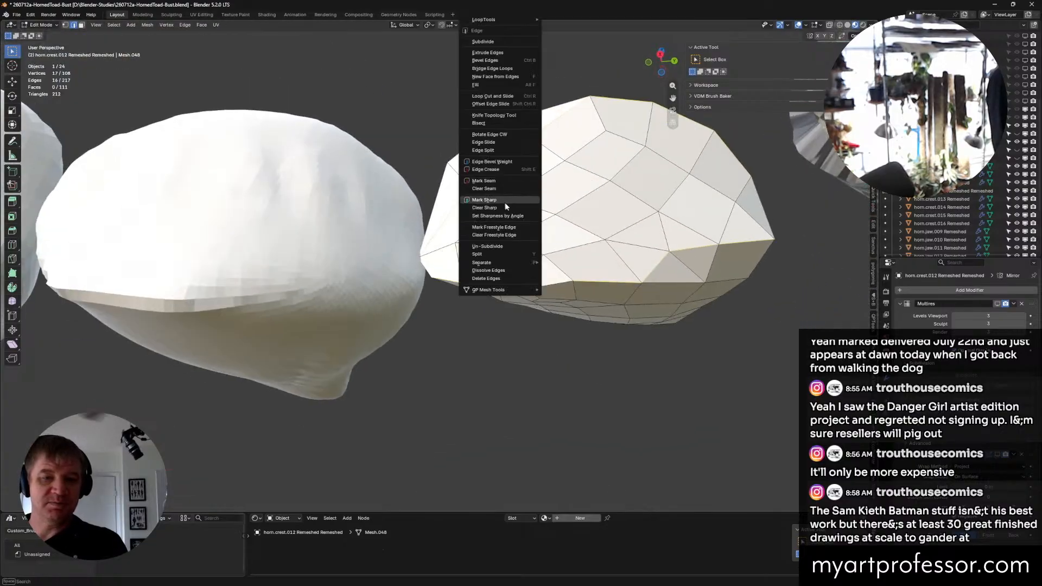
{"action": "left_click", "coordinate": [493, 180]}
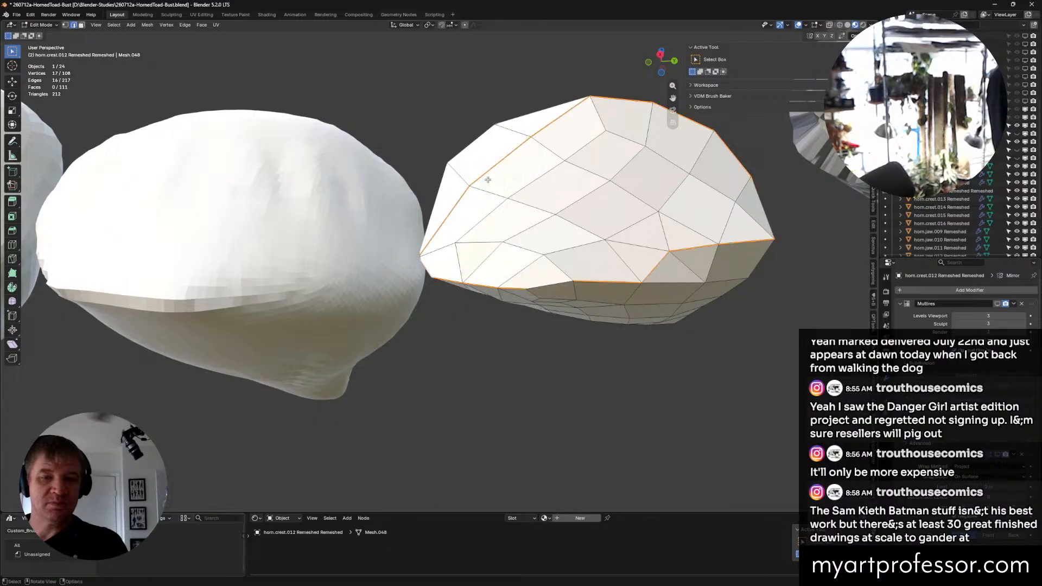
Step: Deselect the rim and select the first four edges of a path running from the pointed base corner along the horn's side
{"action": "middle_click_drag", "start_coordinate": [552, 204], "coordinate": [701, 215]}
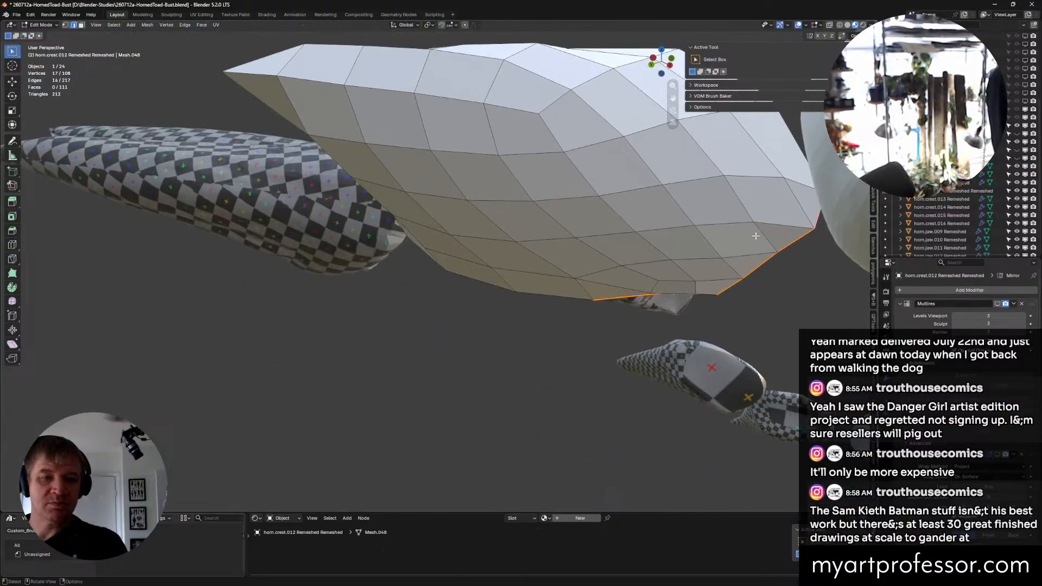
{"action": "middle_click_drag", "start_coordinate": [755, 235], "coordinate": [703, 279]}
{"action": "key", "text": "alt+a"}
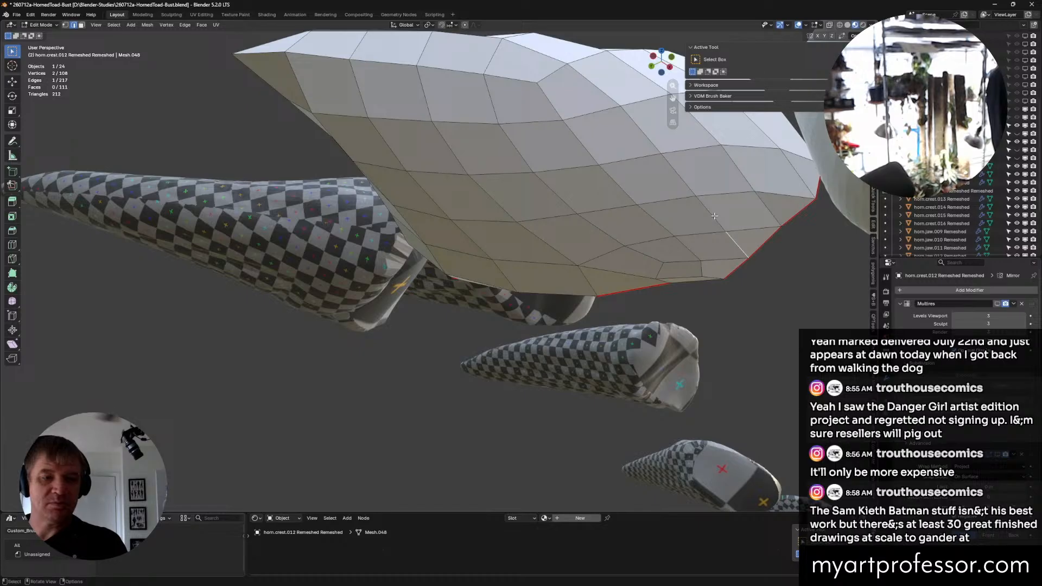
{"action": "middle_click_drag", "start_coordinate": [728, 253], "coordinate": [639, 270]}
{"action": "left_click", "coordinate": [511, 206]}
{"action": "right_click", "coordinate": [512, 206]}
{"action": "left_click", "coordinate": [511, 206]}
{"action": "middle_click_drag", "start_coordinate": [630, 283], "coordinate": [702, 288]}
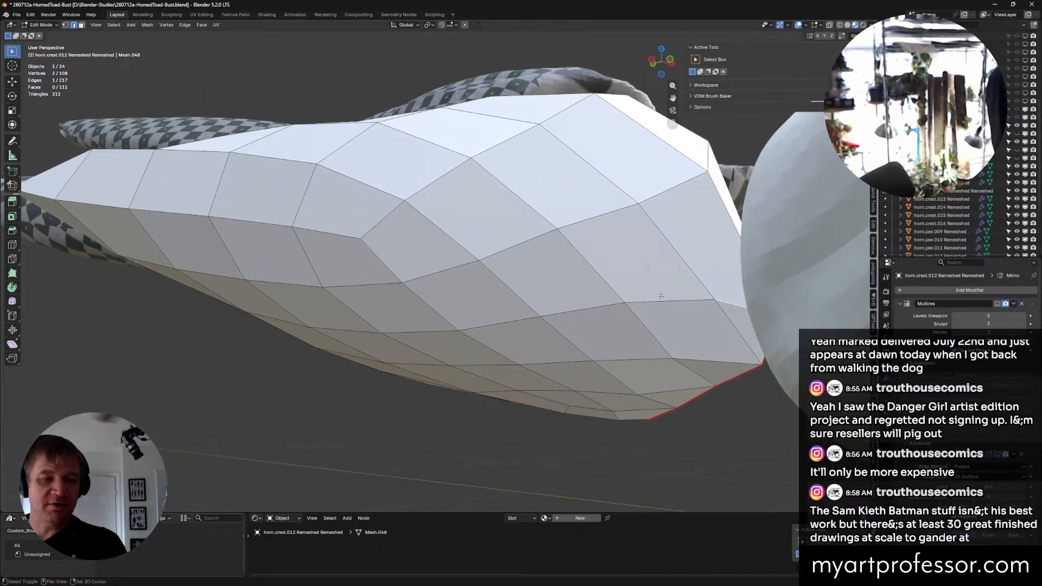
{"action": "left_click", "coordinate": [584, 309], "text": "alt+shift"}
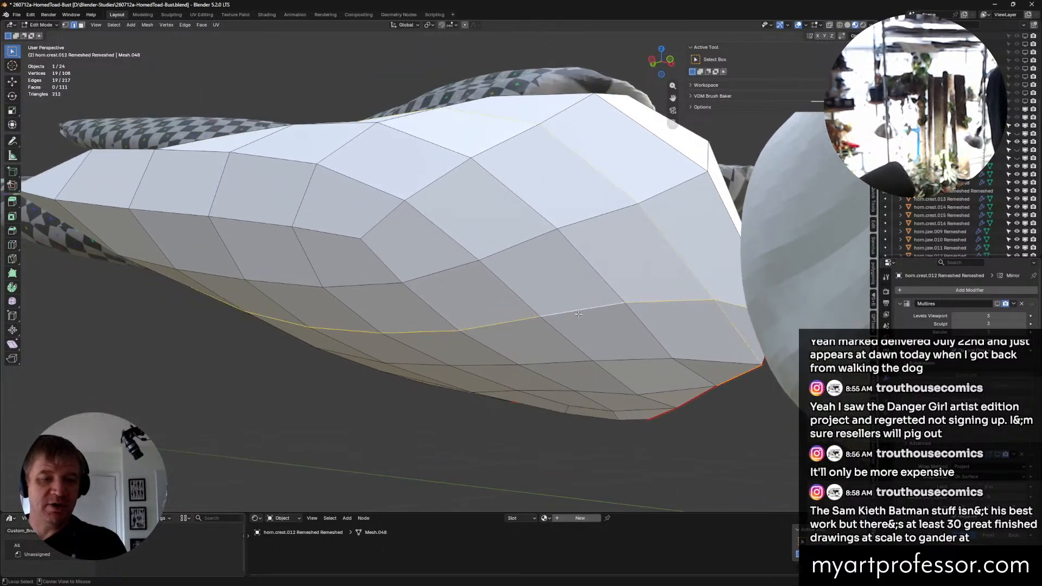
{"action": "left_click", "coordinate": [496, 327], "text": "alt+shift"}
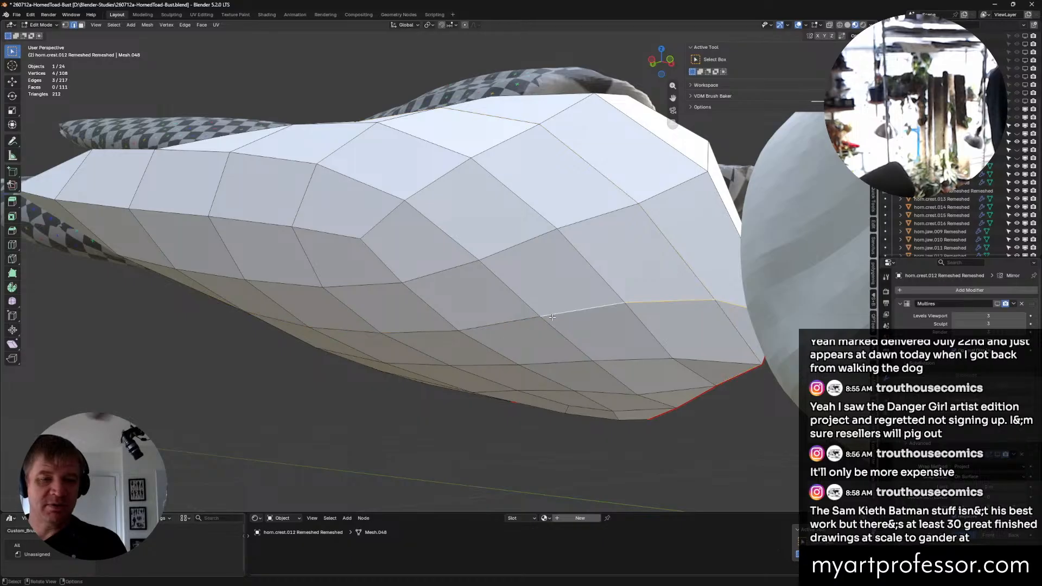
{"action": "left_click", "coordinate": [497, 327], "text": "shift"}
Step: Try to continue the edge path straight along the same row toward the horn's tip, and undo the added edges
{"action": "left_click", "coordinate": [419, 335], "text": "shift"}
{"action": "middle_click_drag", "start_coordinate": [420, 335], "coordinate": [533, 300]}
{"action": "left_click", "coordinate": [295, 274], "text": "shift"}
{"action": "left_click", "coordinate": [545, 313], "text": "shift"}
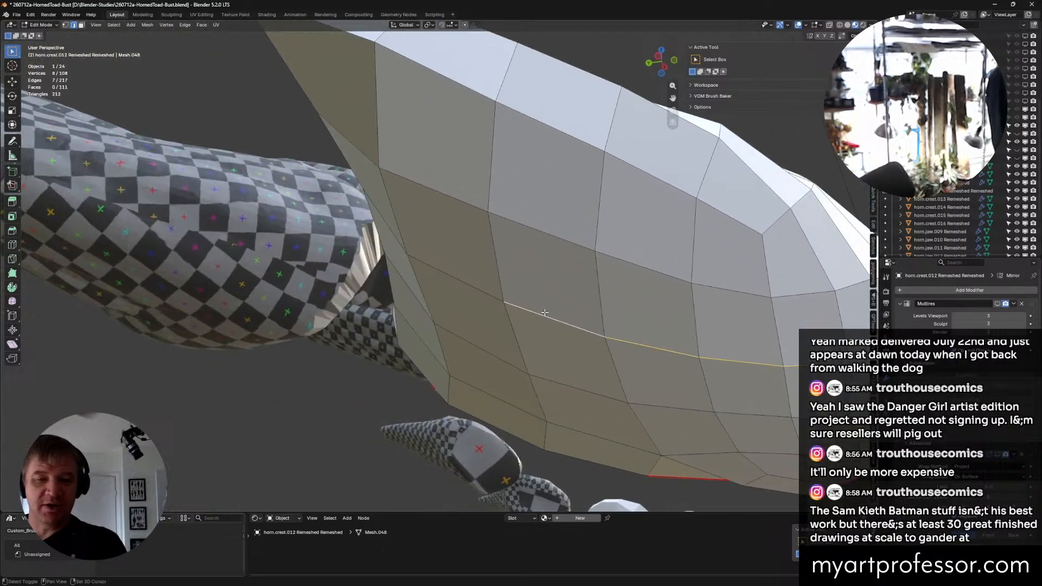
{"action": "left_click", "coordinate": [447, 277], "text": "shift"}
{"action": "middle_click_drag", "start_coordinate": [447, 277], "coordinate": [387, 175]}
{"action": "key", "text": "ctrl+z"}
{"action": "key", "text": "ctrl+z"}
{"action": "key", "text": "ctrl+z"}
{"action": "key", "text": "ctrl+z"}
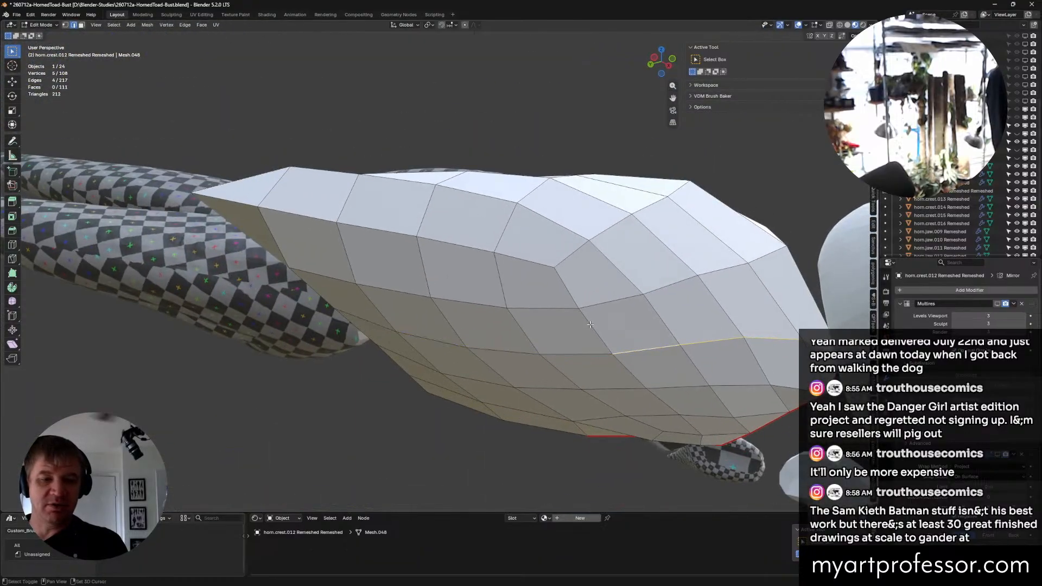
Step: Route the edge path up two edges to the corner vertex above, and follow that ridge row to the horn's tip
{"action": "left_click", "coordinate": [591, 325], "text": "shift"}
{"action": "left_click", "coordinate": [569, 278], "text": "shift"}
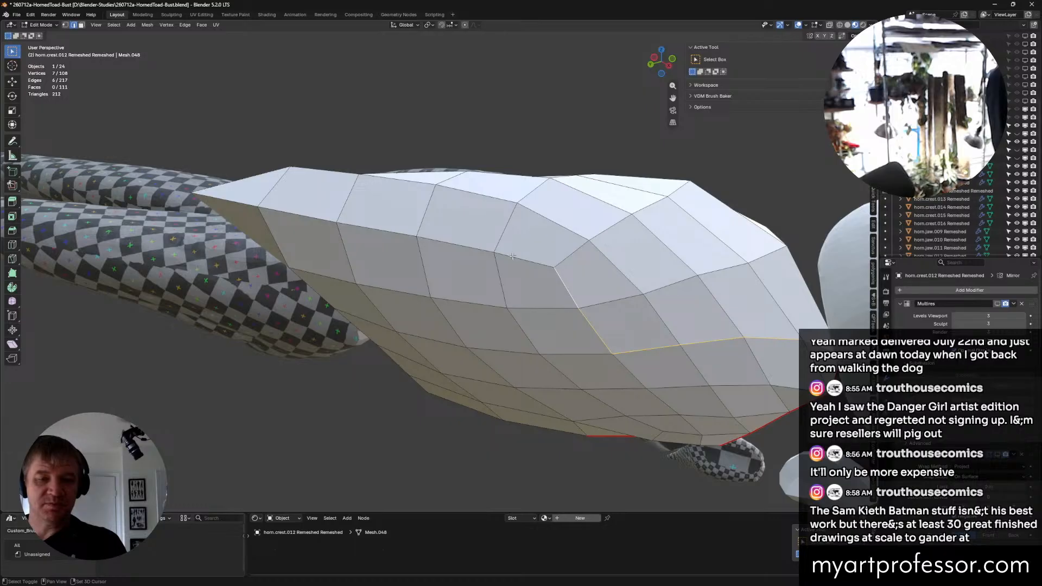
{"action": "left_click", "coordinate": [470, 248], "text": "shift"}
{"action": "left_click", "coordinate": [380, 231], "text": "shift"}
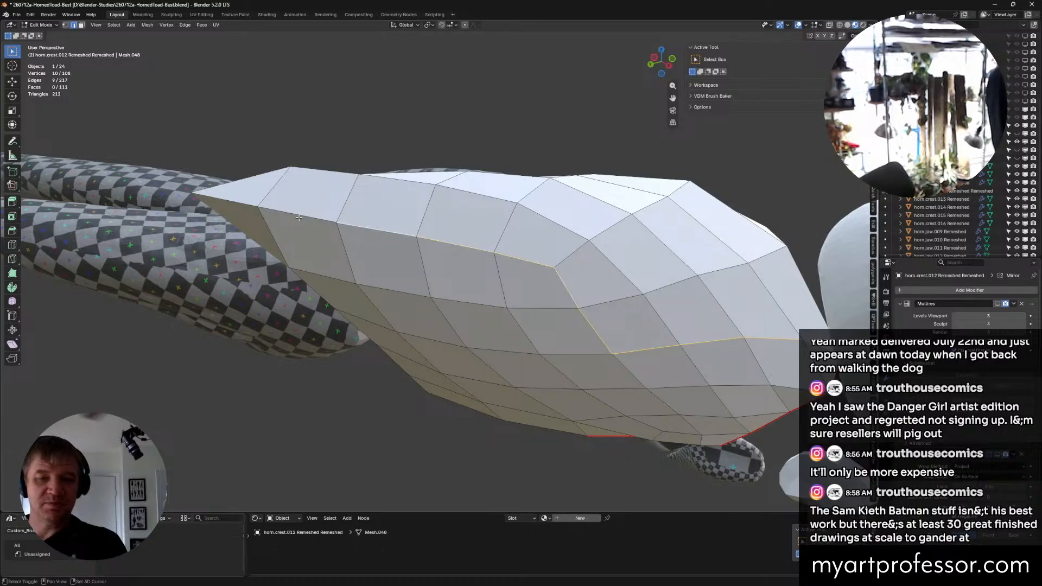
{"action": "left_click", "coordinate": [299, 216], "text": "shift"}
{"action": "left_click", "coordinate": [243, 207], "text": "shift"}
{"action": "middle_click_drag", "start_coordinate": [242, 208], "coordinate": [366, 296]}
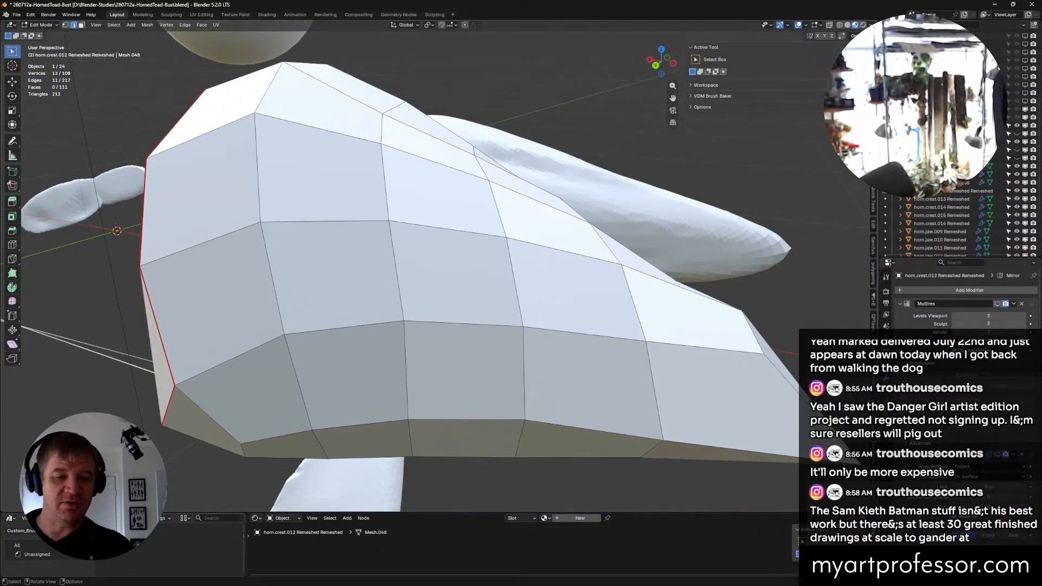
Step: Continue the edge path from the tip along the horn's opposite side to the base rim and mark the whole path as a seam
{"action": "left_click", "coordinate": [698, 445], "text": "shift"}
{"action": "left_click", "coordinate": [577, 423], "text": "shift"}
{"action": "left_click", "coordinate": [423, 422], "text": "shift"}
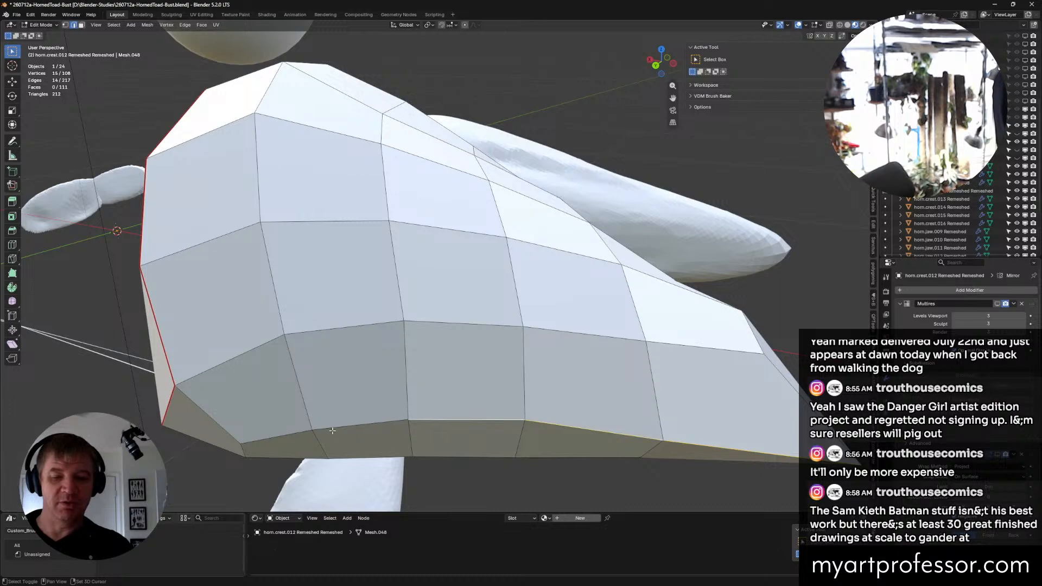
{"action": "left_click", "coordinate": [332, 430], "text": "shift"}
{"action": "left_click", "coordinate": [272, 437], "text": "shift"}
{"action": "middle_click_drag", "start_coordinate": [272, 437], "coordinate": [198, 407]}
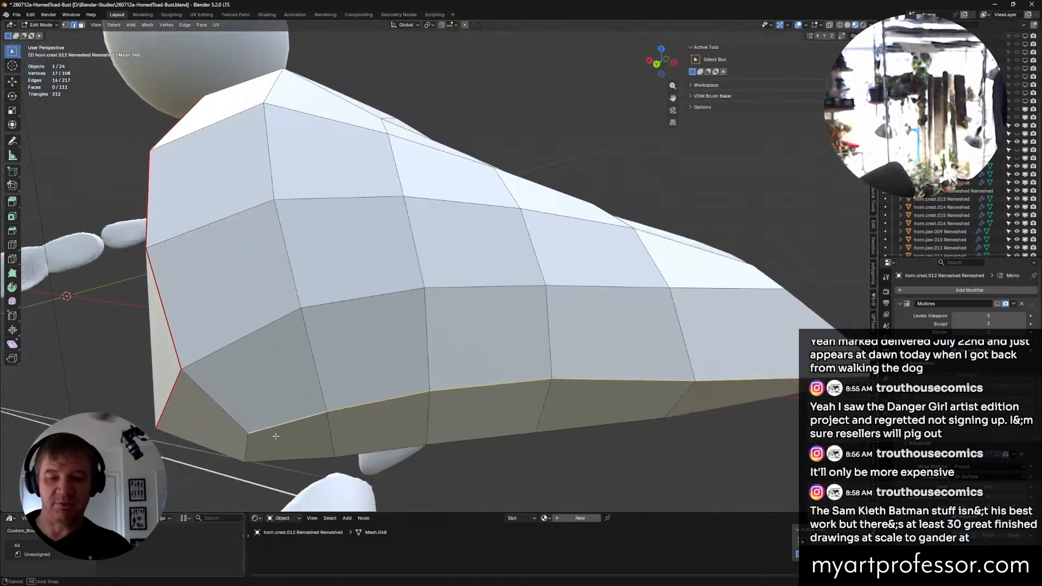
{"action": "left_click", "coordinate": [215, 404], "text": "shift"}
{"action": "right_click", "coordinate": [215, 405]}
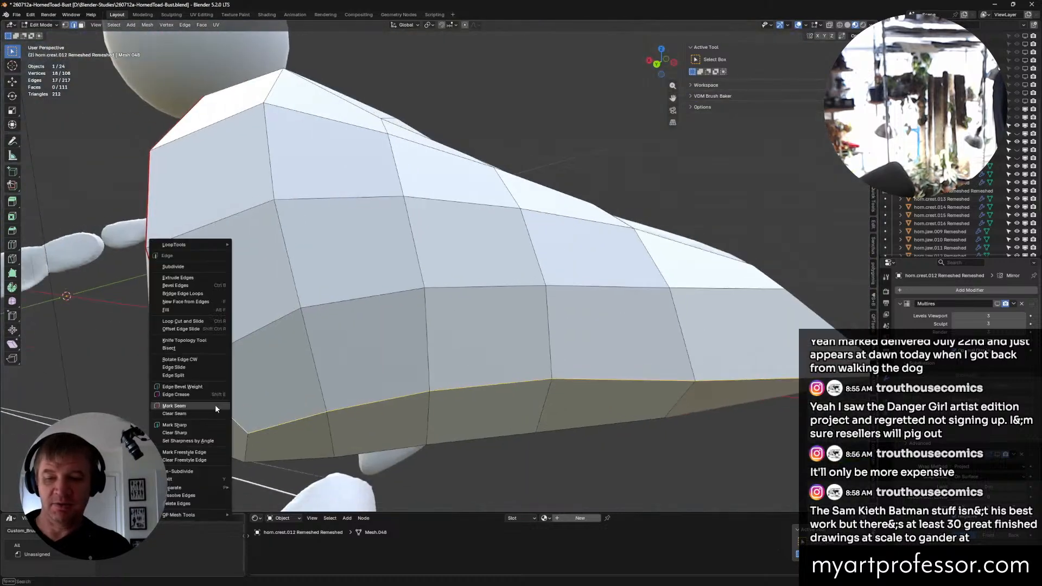
{"action": "key", "text": "Escape"}
{"action": "middle_click_drag", "start_coordinate": [241, 401], "coordinate": [410, 230]}
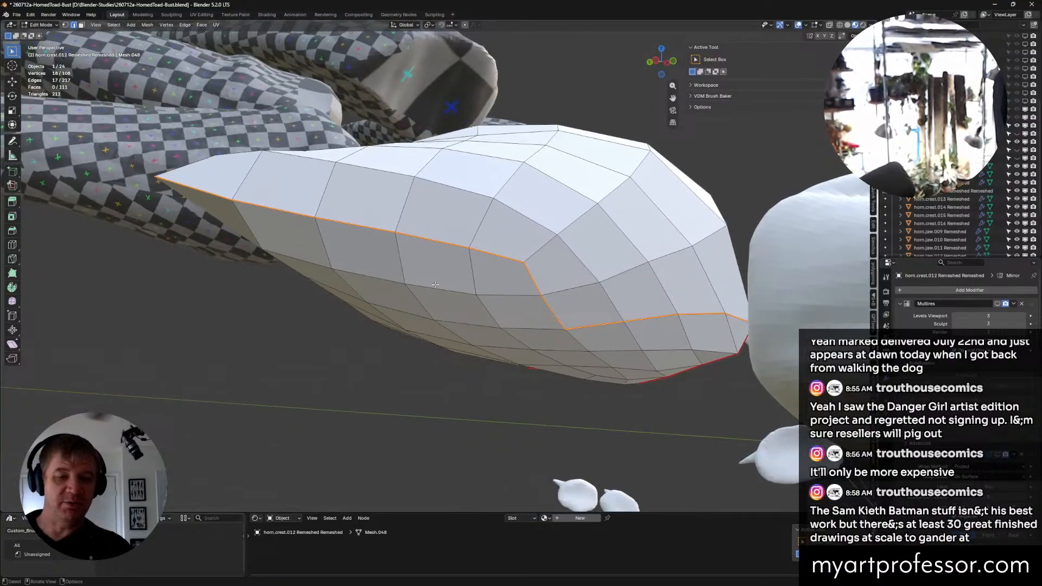
{"action": "middle_click_drag", "start_coordinate": [459, 283], "coordinate": [511, 291]}
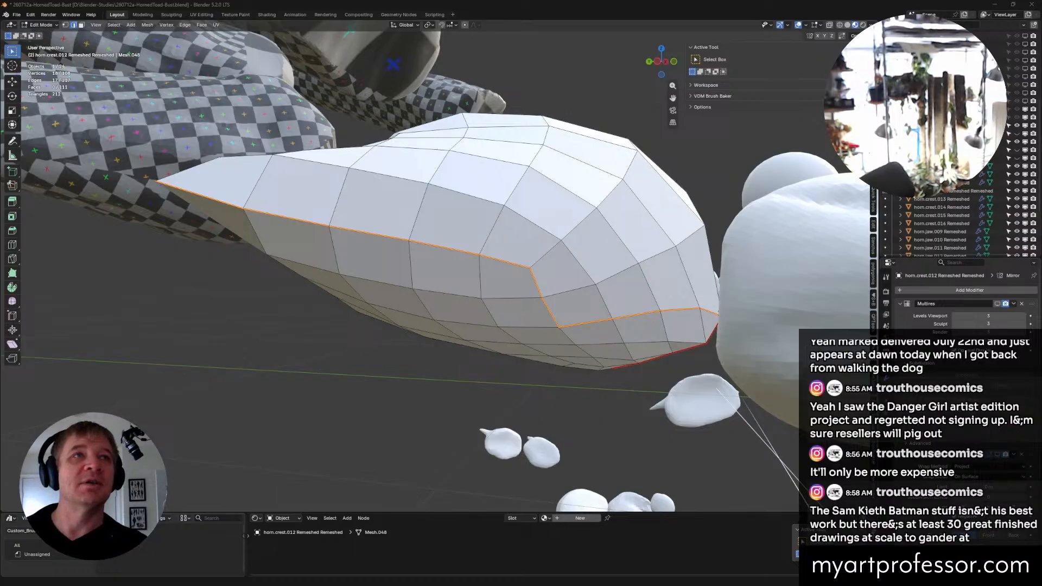
Step: Switch to the web browser and look through the BODY BAGS Artist's Edition preorder page
{"action": "left_click_drag", "start_coordinate": [0, 65], "coordinate": [835, 51]}
{"action": "scroll", "coordinate": [217, 467], "scroll_direction": "down", "scroll_amount": 1}
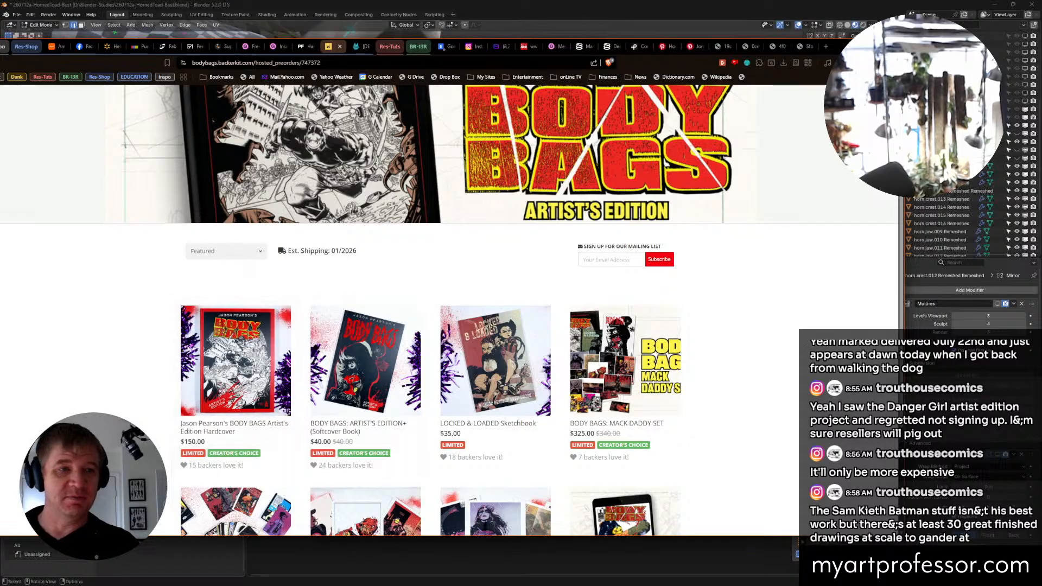
Step: Switch back to Blender and mark the selected edge path along the crest horn's side as a seam
{"action": "left_click_drag", "start_coordinate": [844, 51], "coordinate": [970, 14]}
{"action": "left_click", "coordinate": [983, 9]}
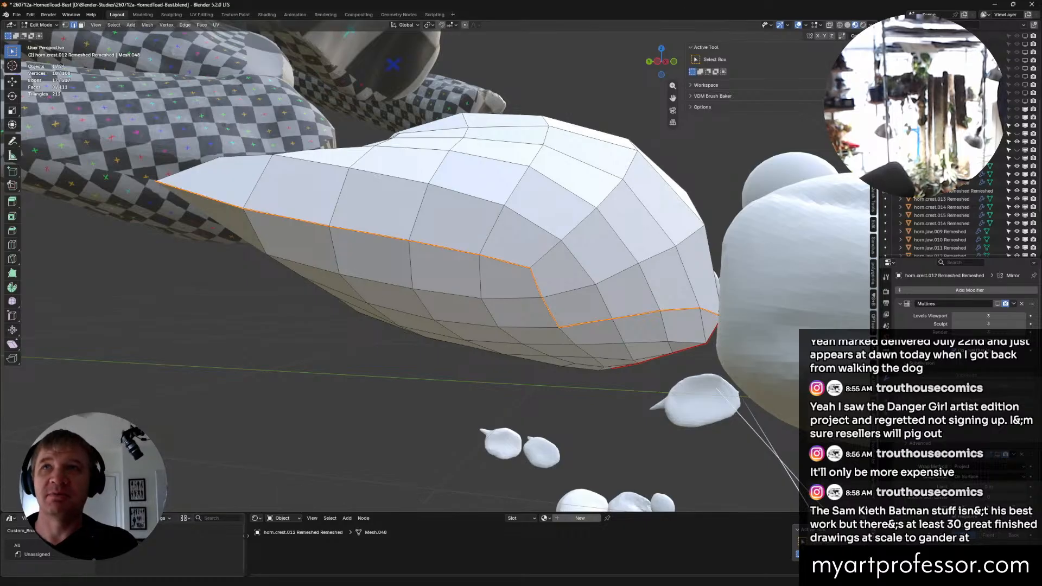
{"action": "middle_click_drag", "start_coordinate": [488, 414], "coordinate": [540, 331]}
{"action": "right_click", "coordinate": [540, 329]}
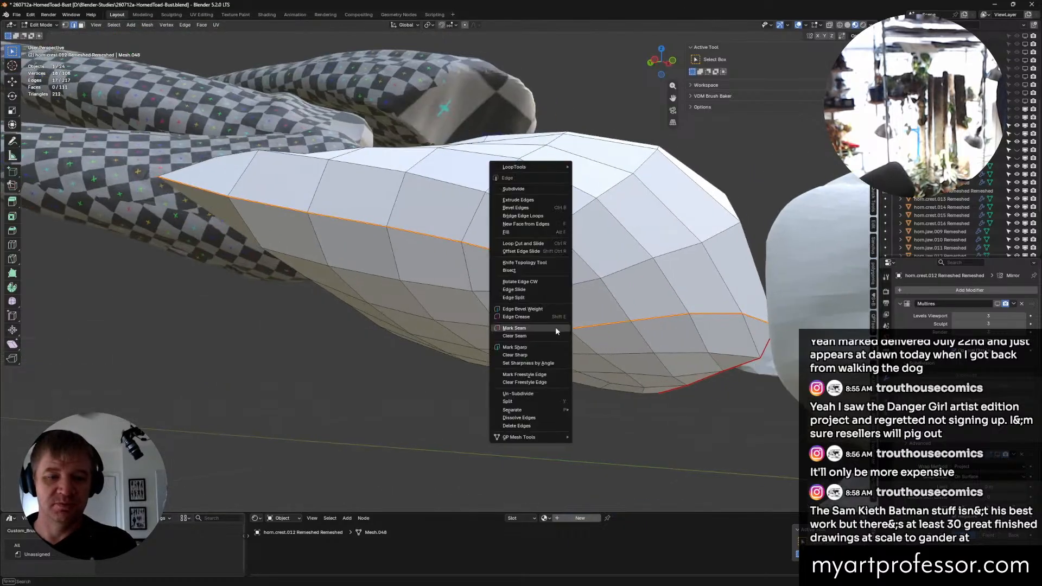
{"action": "left_click", "coordinate": [538, 328]}
Step: Select the crest horn's whole mesh and unwrap it with the Minimum Stretch method
{"action": "middle_click_drag", "start_coordinate": [600, 350], "coordinate": [624, 389]}
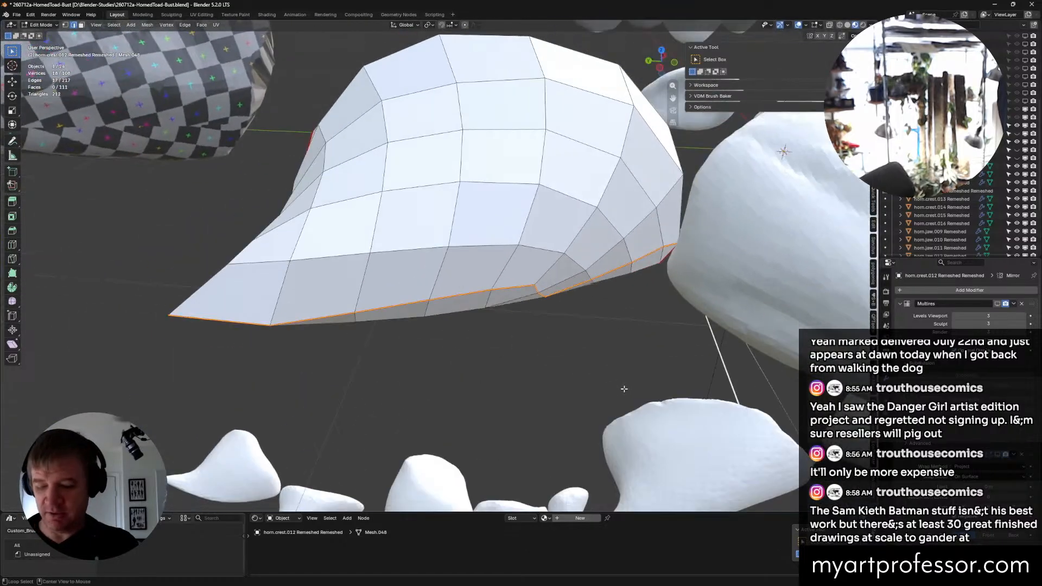
{"action": "scroll", "coordinate": [624, 389], "scroll_direction": "down", "scroll_amount": 6}
{"action": "left_click_drag", "start_coordinate": [407, 181], "coordinate": [793, 544]}
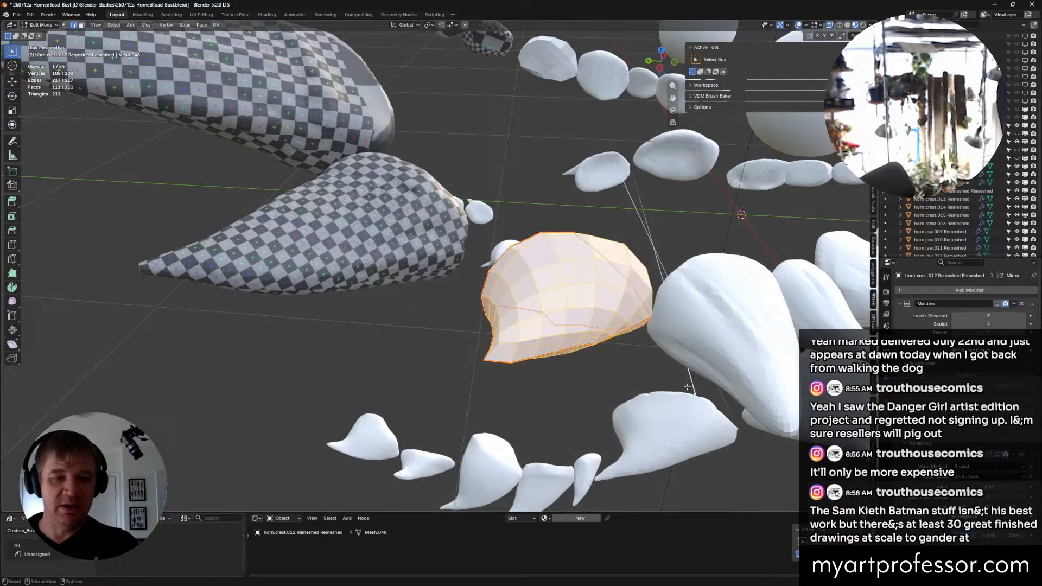
{"action": "key", "text": "u"}
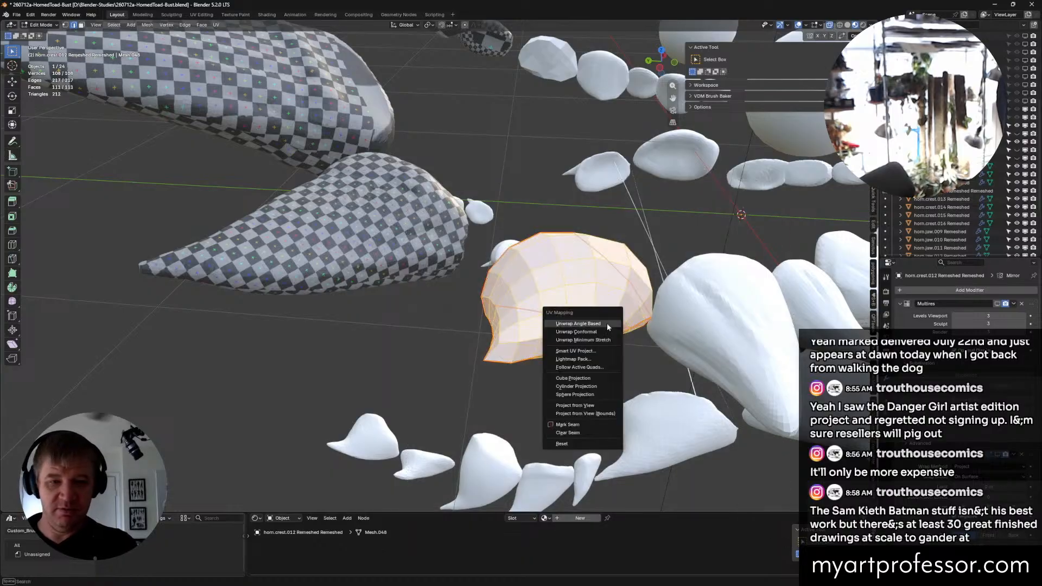
{"action": "left_click", "coordinate": [599, 340]}
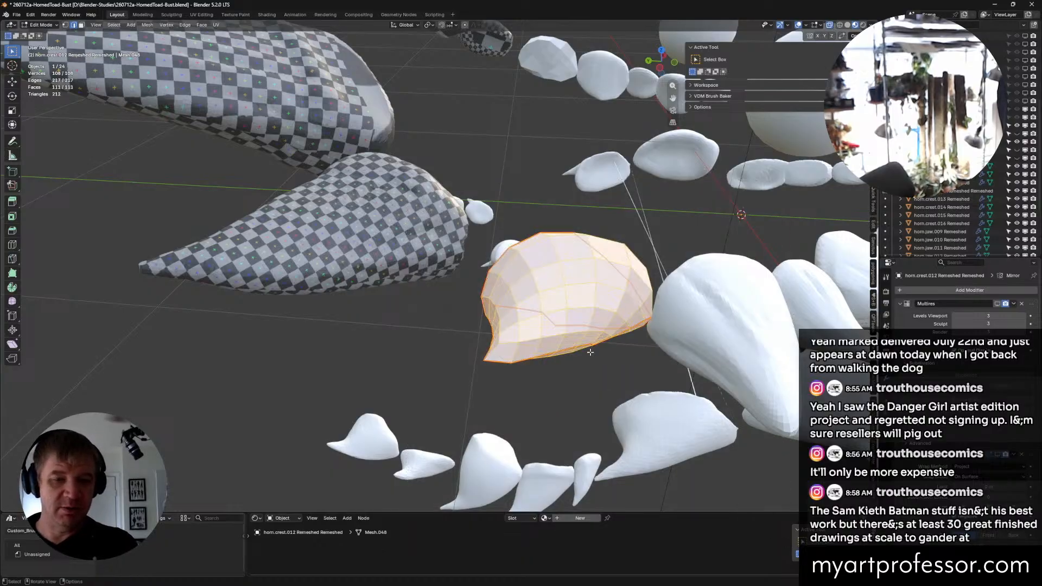
Step: Open the UV Editing workspace and move the horn's smallest UV island up into the tile's empty upper right area
{"action": "left_click", "coordinate": [202, 14]}
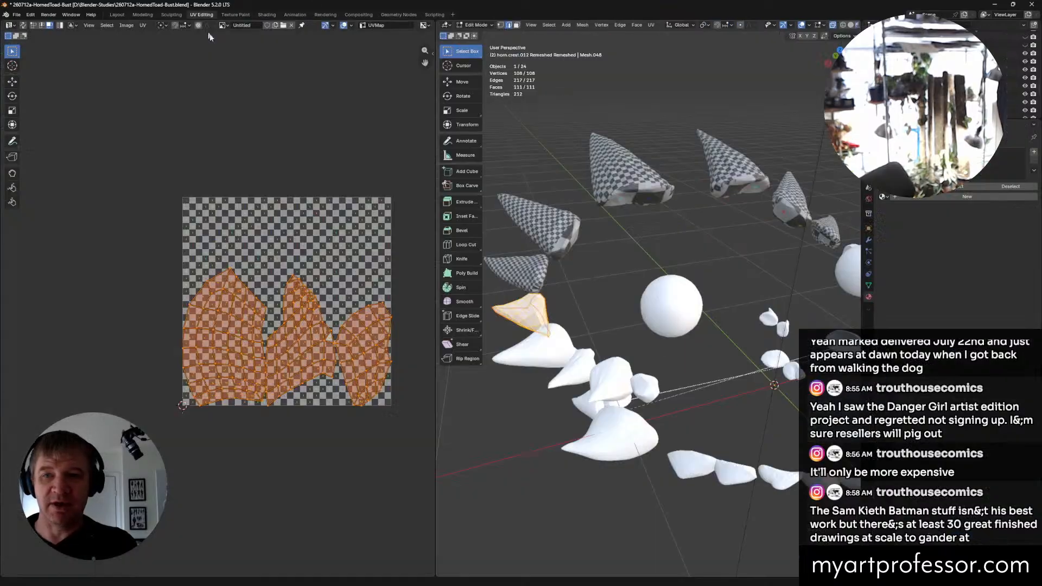
{"action": "middle_click_drag", "start_coordinate": [649, 268], "coordinate": [650, 268]}
{"action": "middle_click_drag", "start_coordinate": [284, 306], "coordinate": [172, 304]}
{"action": "scroll", "coordinate": [278, 324], "scroll_direction": "up", "scroll_amount": 2}
{"action": "left_click", "coordinate": [333, 345]}
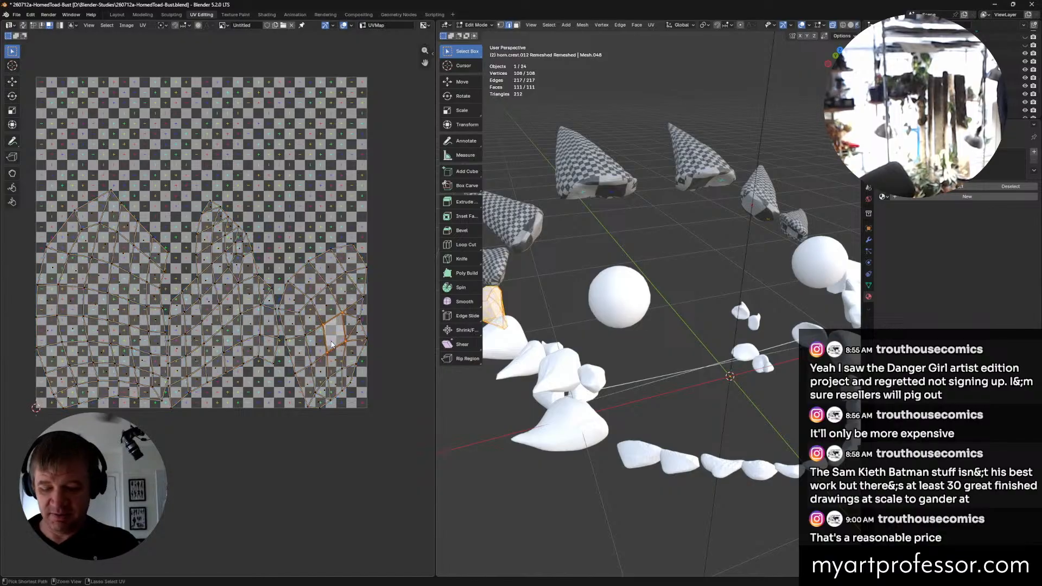
{"action": "key", "text": "l"}
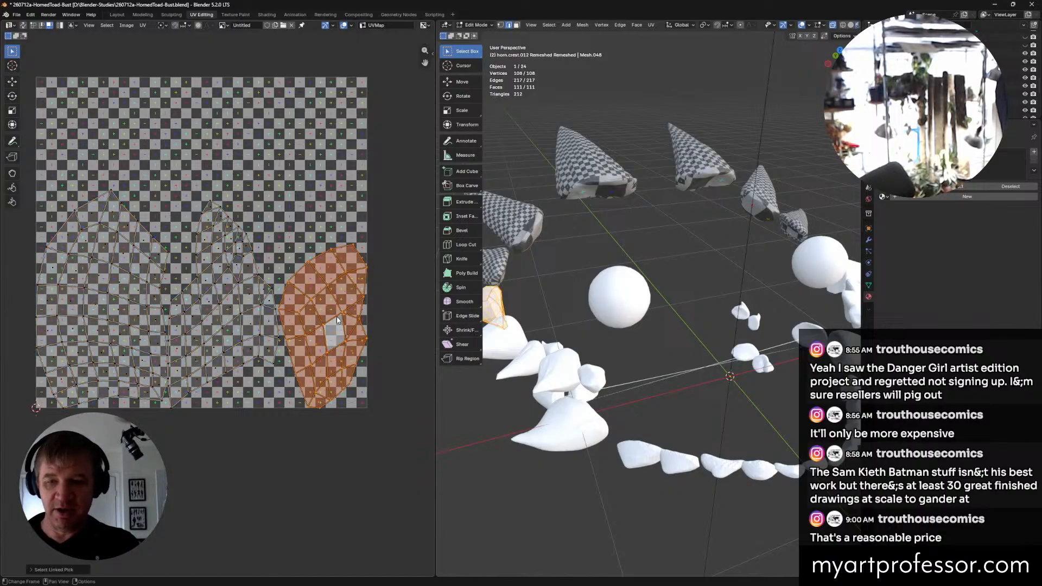
{"action": "key", "text": "g"}
{"action": "left_click", "coordinate": [296, 160]}
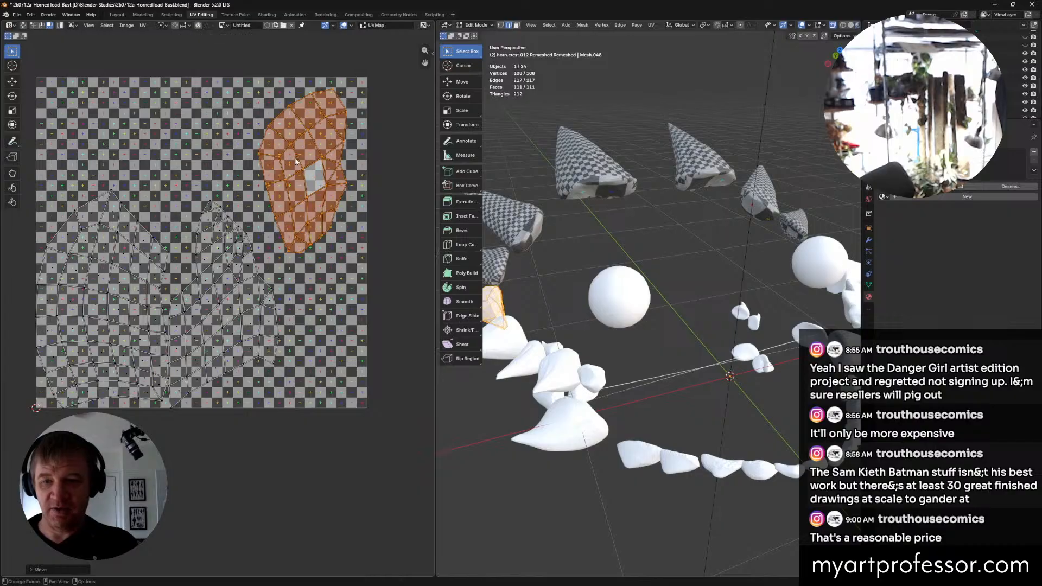
Step: Shrink the smallest UV island to a tiny patch and tuck it into the tile's upper right corner
{"action": "middle_click_drag", "start_coordinate": [662, 396], "coordinate": [635, 380]}
{"action": "scroll", "coordinate": [542, 379], "scroll_direction": "up", "scroll_amount": 3}
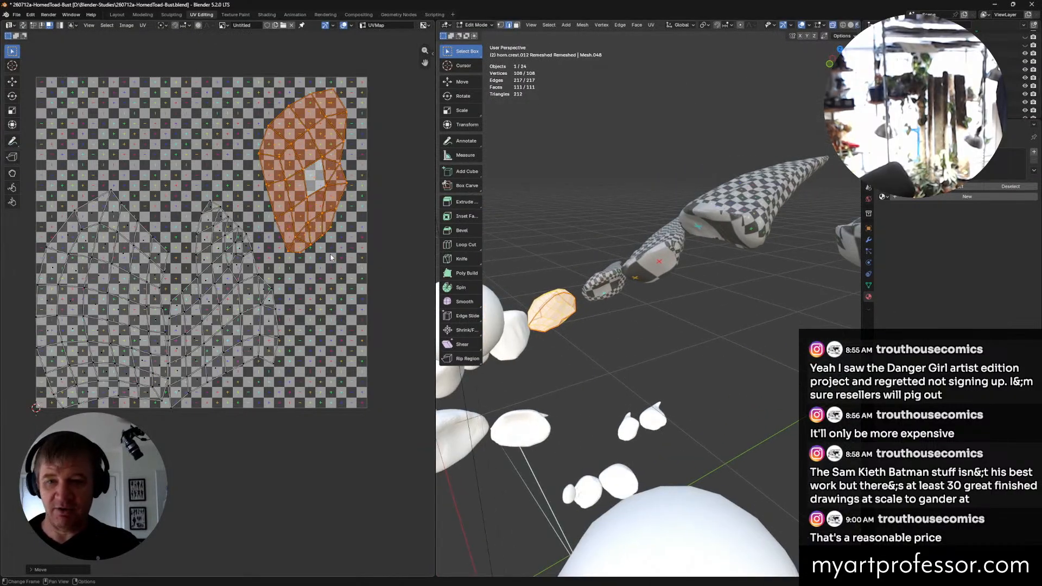
{"action": "key", "text": "s"}
{"action": "left_click", "coordinate": [305, 183]}
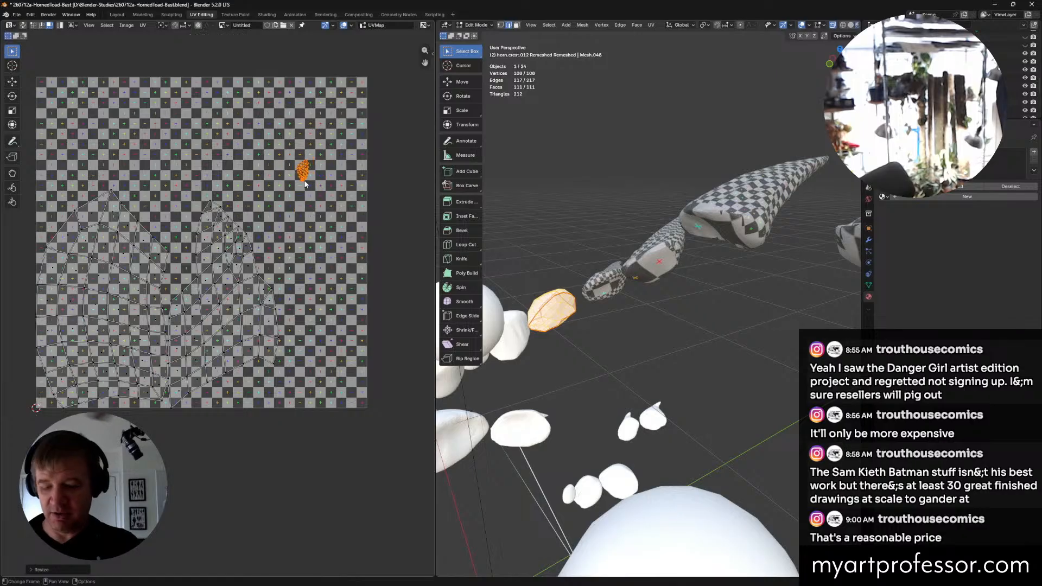
{"action": "key", "text": "g"}
{"action": "left_click", "coordinate": [340, 136]}
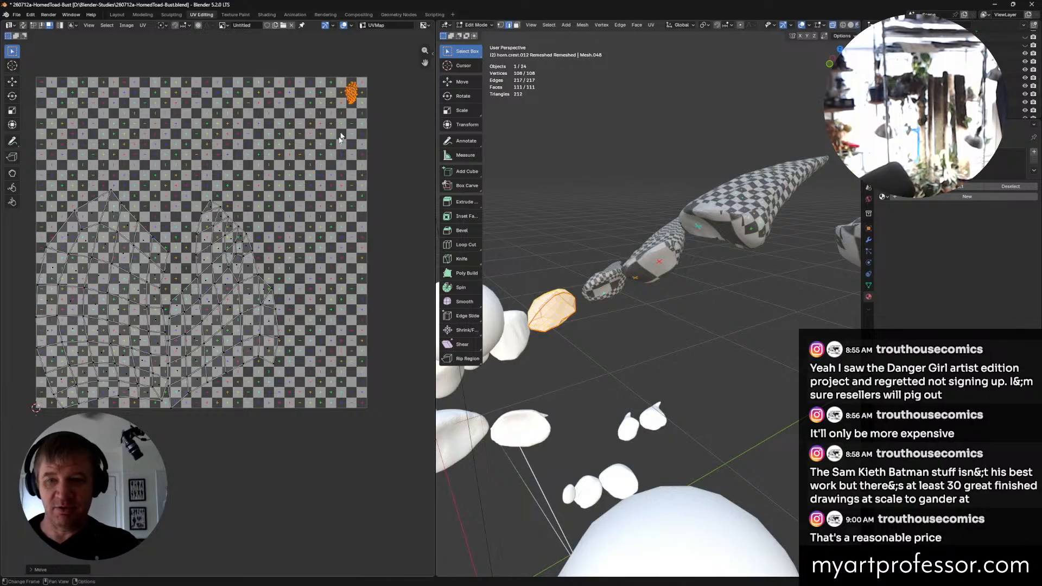
Step: Select the middle UV island, rotate it slightly and fit it closely beside the largest island
{"action": "left_click", "coordinate": [259, 340]}
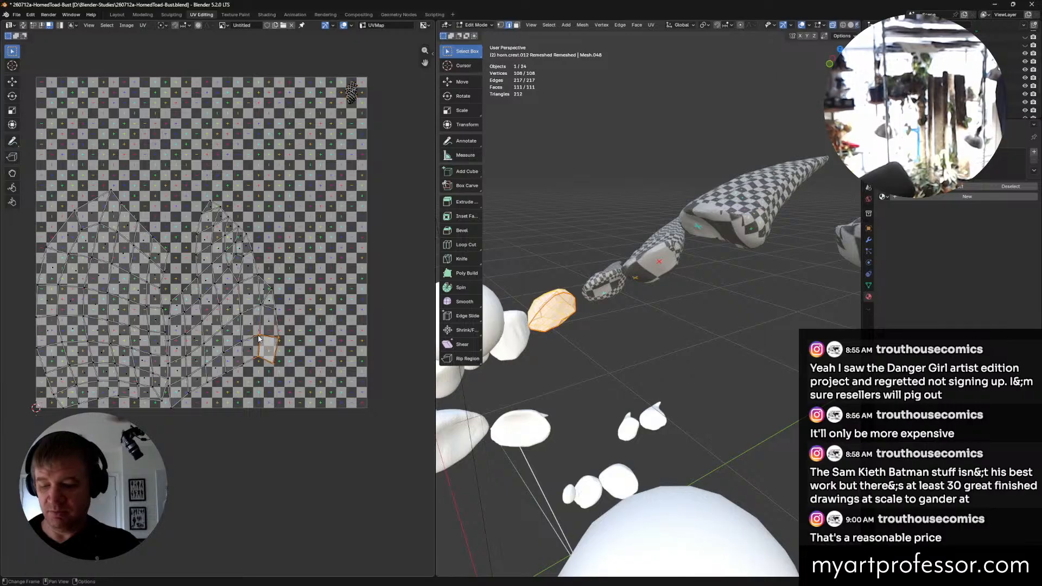
{"action": "left_click", "coordinate": [253, 330]}
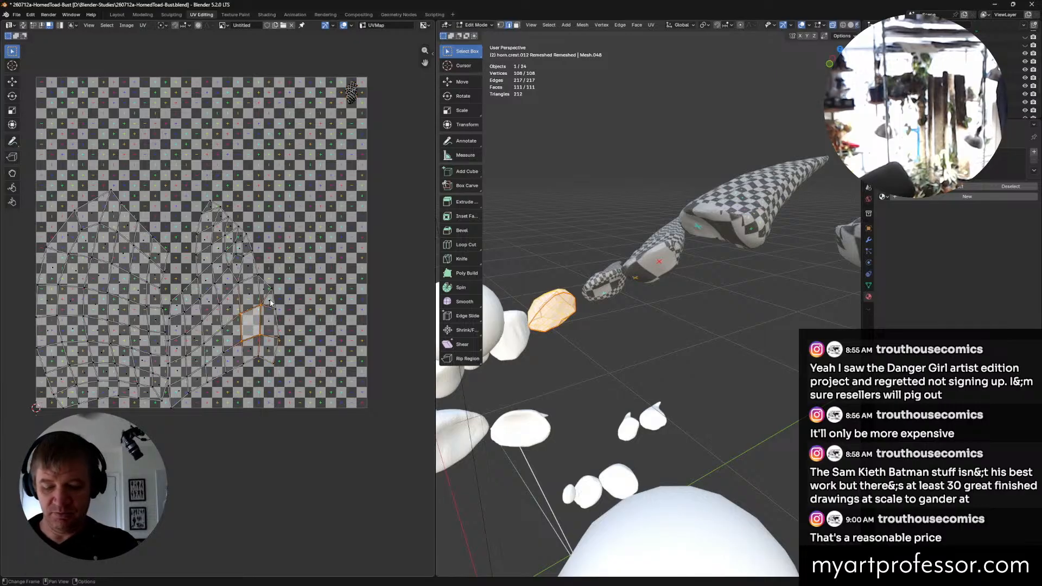
{"action": "key", "text": "l"}
{"action": "key", "text": "g"}
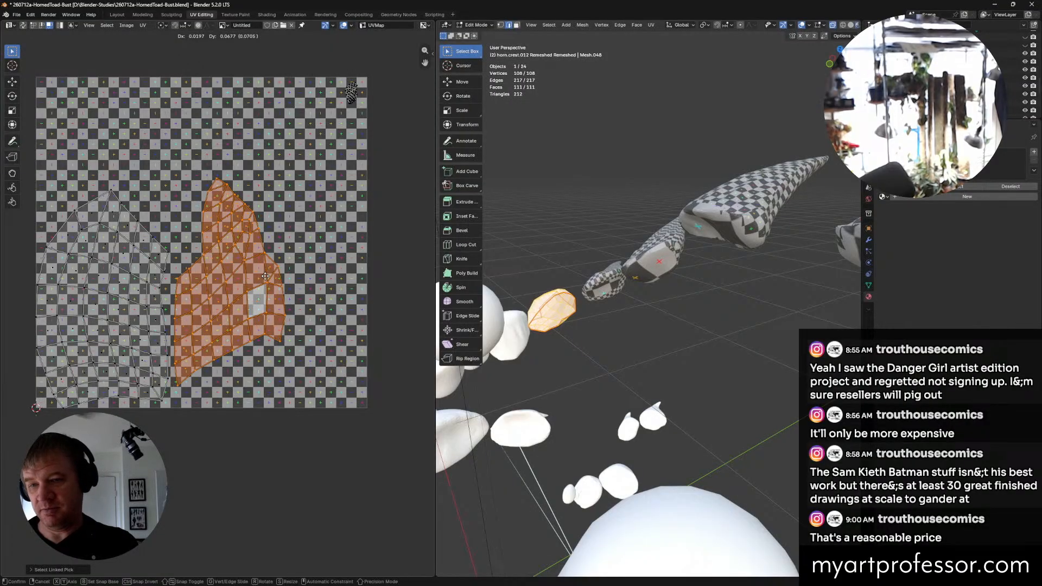
{"action": "left_click", "coordinate": [280, 278]}
{"action": "key", "text": "r"}
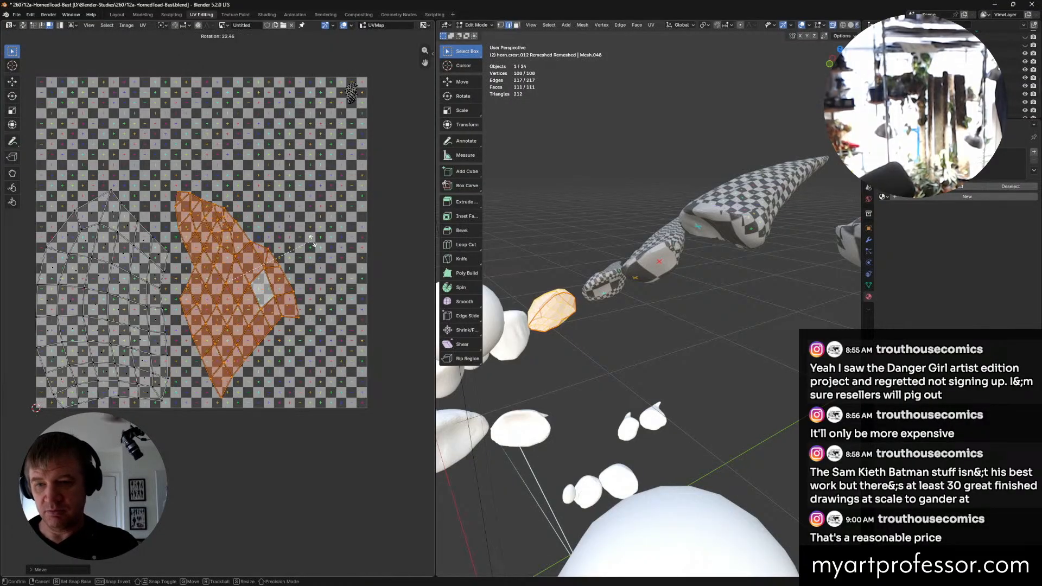
{"action": "left_click", "coordinate": [315, 260]}
{"action": "key", "text": "g"}
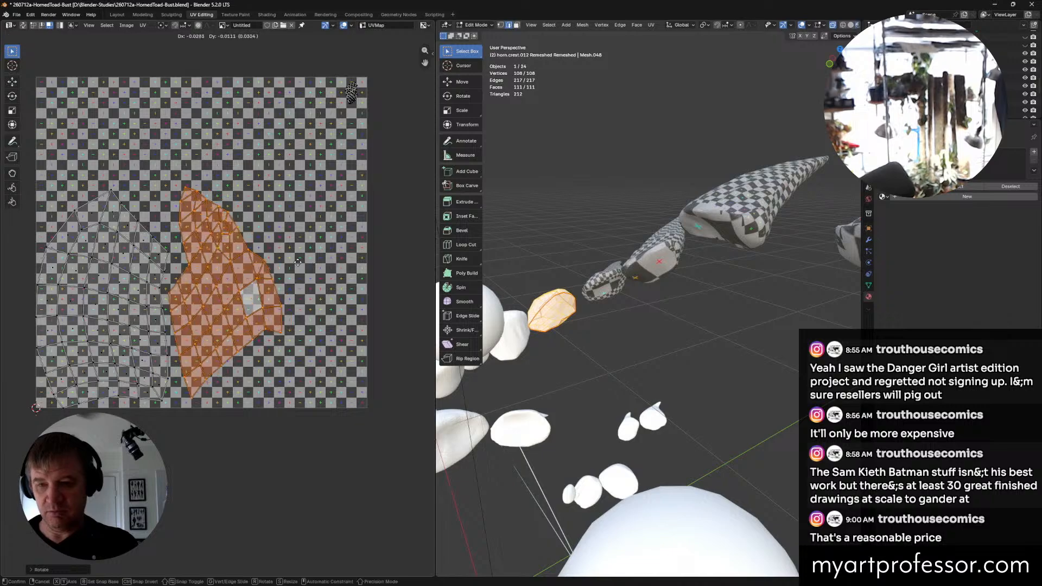
{"action": "left_click", "coordinate": [294, 262]}
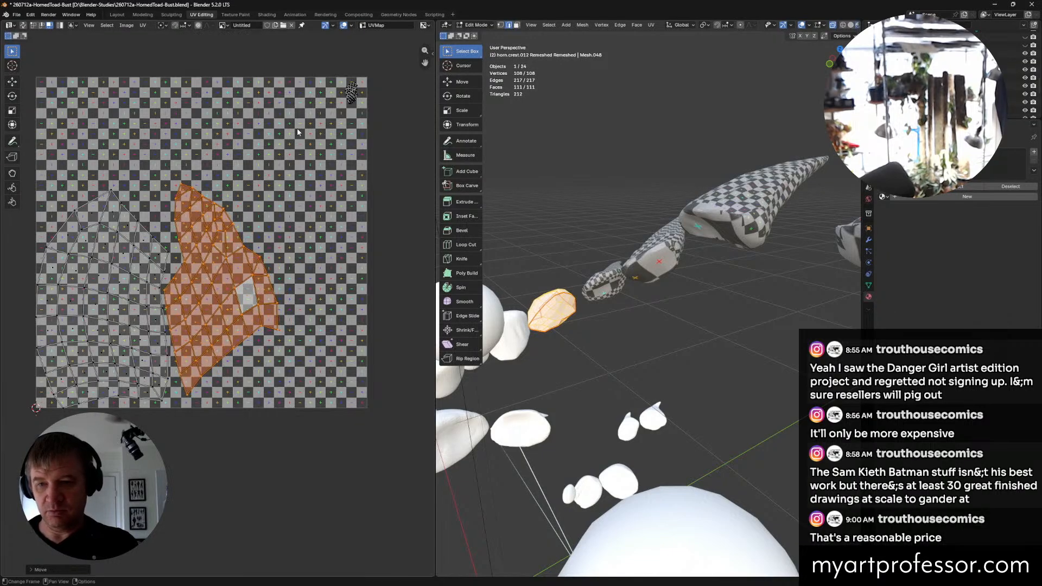
Step: Select both large UV islands and move them together to the centre of the tile
{"action": "key", "text": "a"}
{"action": "key", "text": "g"}
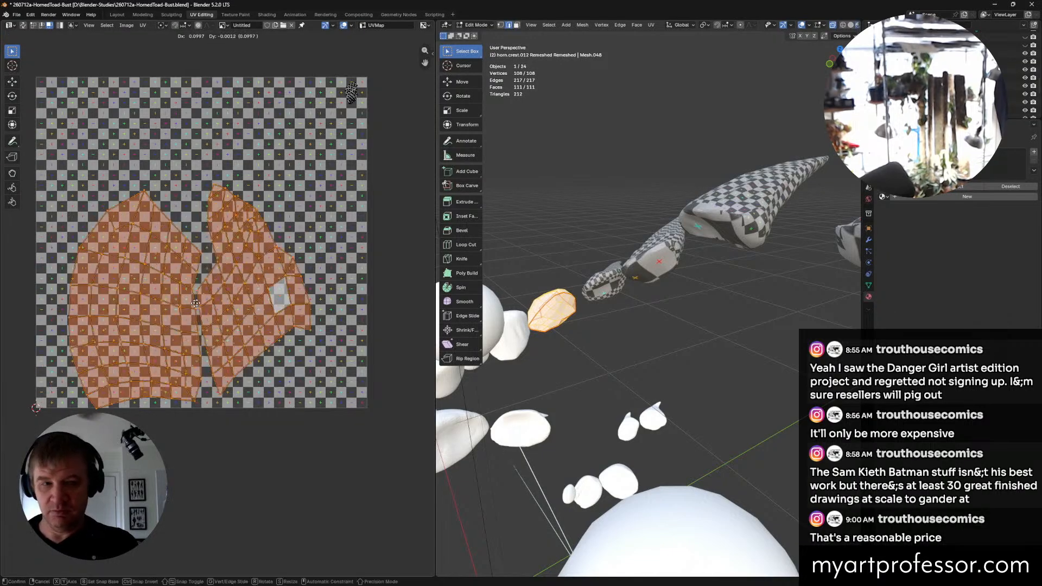
{"action": "left_click", "coordinate": [208, 252]}
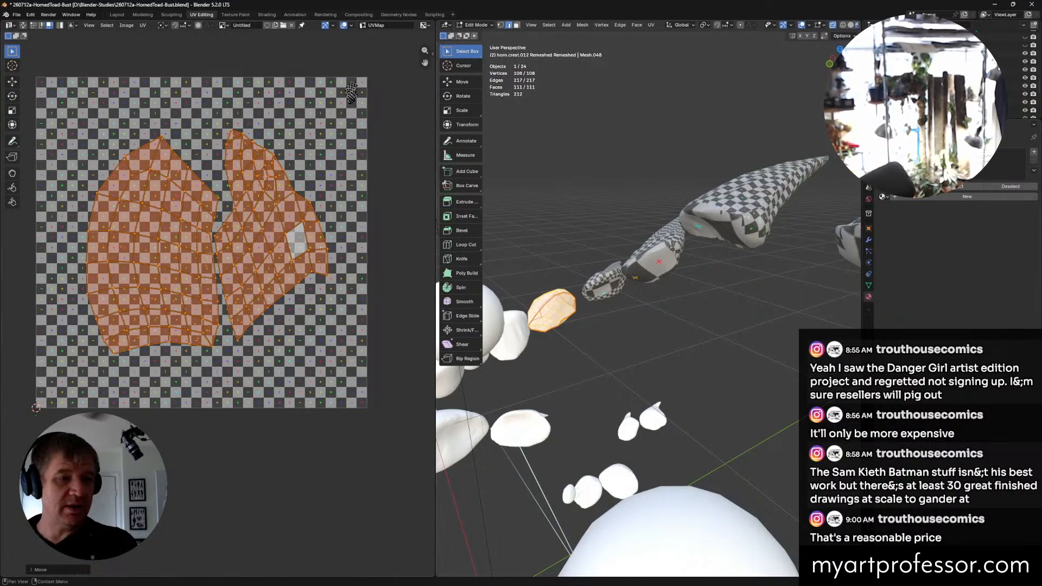
Step: Assign the existing checker material Material.001 to the crest horn
{"action": "left_click", "coordinate": [883, 197]}
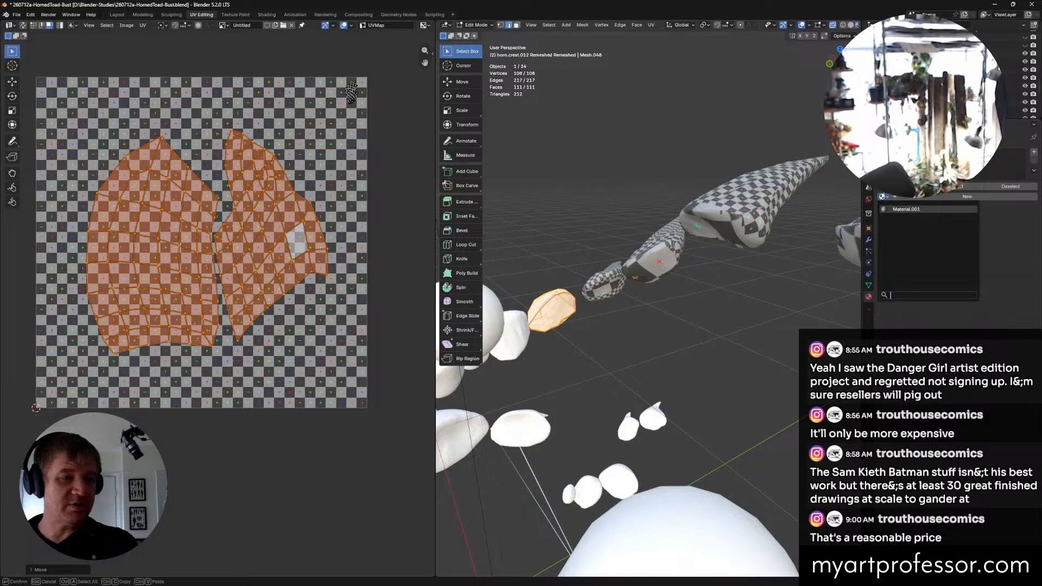
{"action": "left_click", "coordinate": [906, 209]}
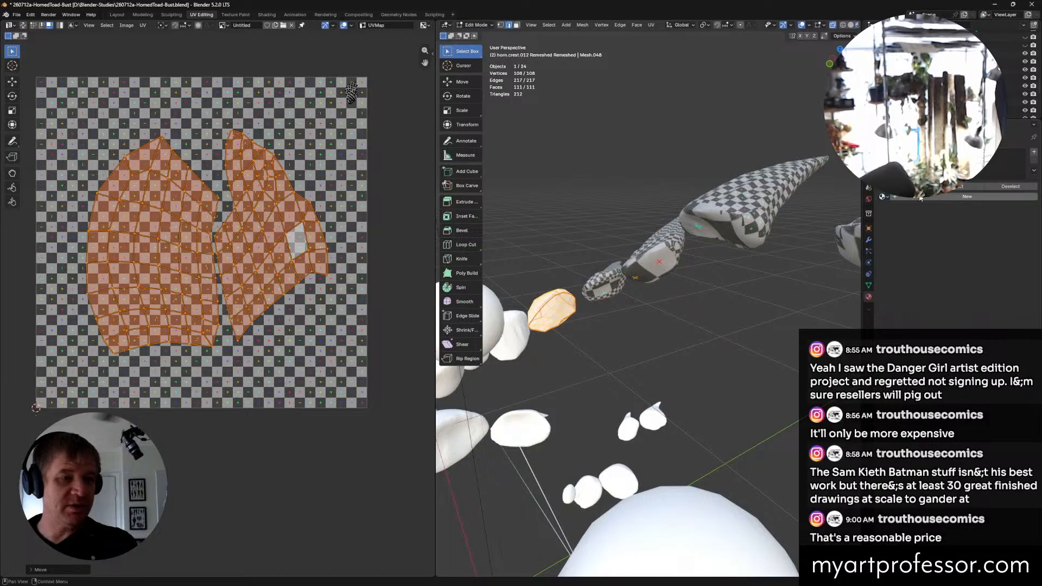
{"action": "left_click", "coordinate": [883, 196]}
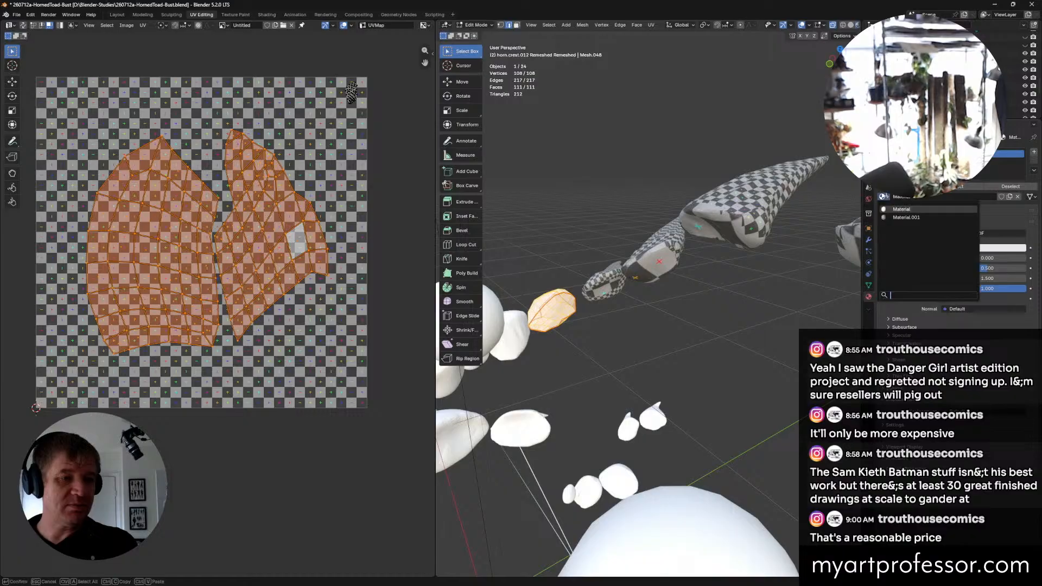
{"action": "left_click", "coordinate": [888, 220]}
{"action": "middle_click_drag", "start_coordinate": [608, 312], "coordinate": [640, 360]}
{"action": "scroll", "coordinate": [639, 360], "scroll_direction": "up", "scroll_amount": 5}
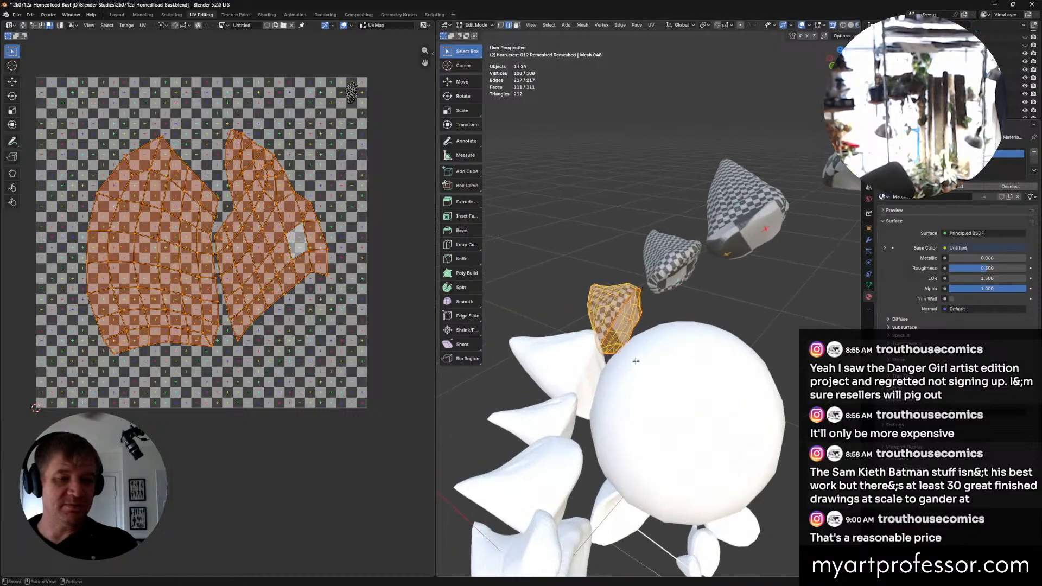
Step: Scale up the two large UV islands together and reposition them to nearly fill the tile
{"action": "middle_click_drag", "start_coordinate": [571, 380], "coordinate": [822, 460]}
{"action": "middle_click_drag", "start_coordinate": [223, 251], "coordinate": [225, 252]}
{"action": "middle_click_drag", "start_coordinate": [215, 312], "coordinate": [248, 316]}
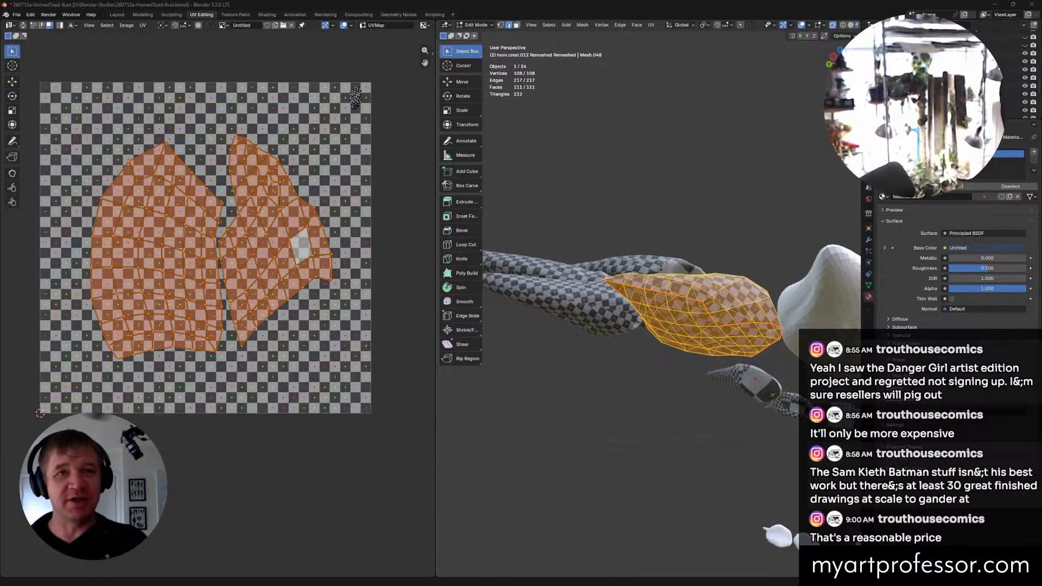
{"action": "middle_click_drag", "start_coordinate": [690, 264], "coordinate": [730, 274]}
{"action": "middle_click_drag", "start_coordinate": [182, 282], "coordinate": [195, 291]}
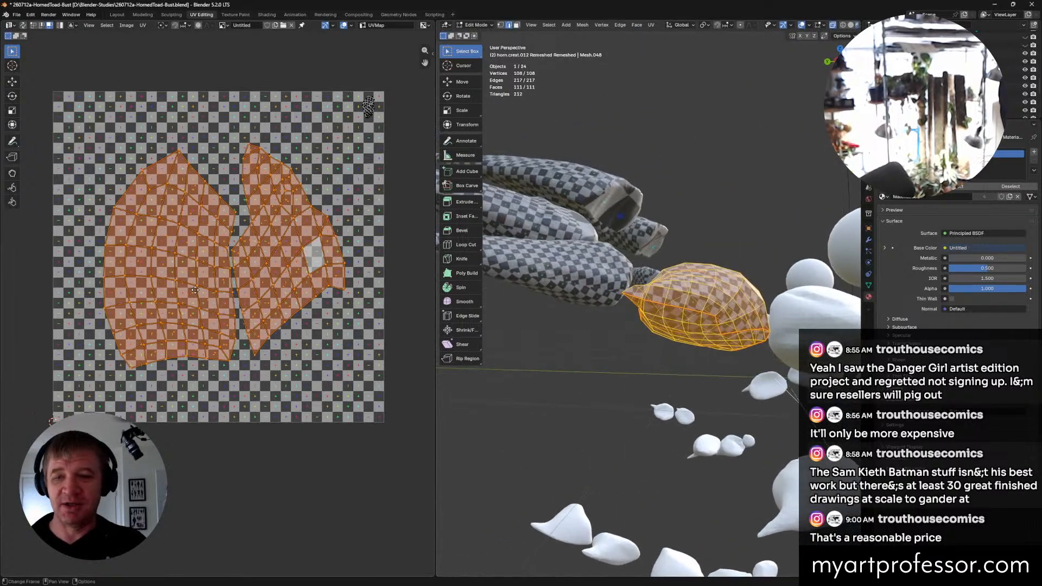
{"action": "key", "text": "s"}
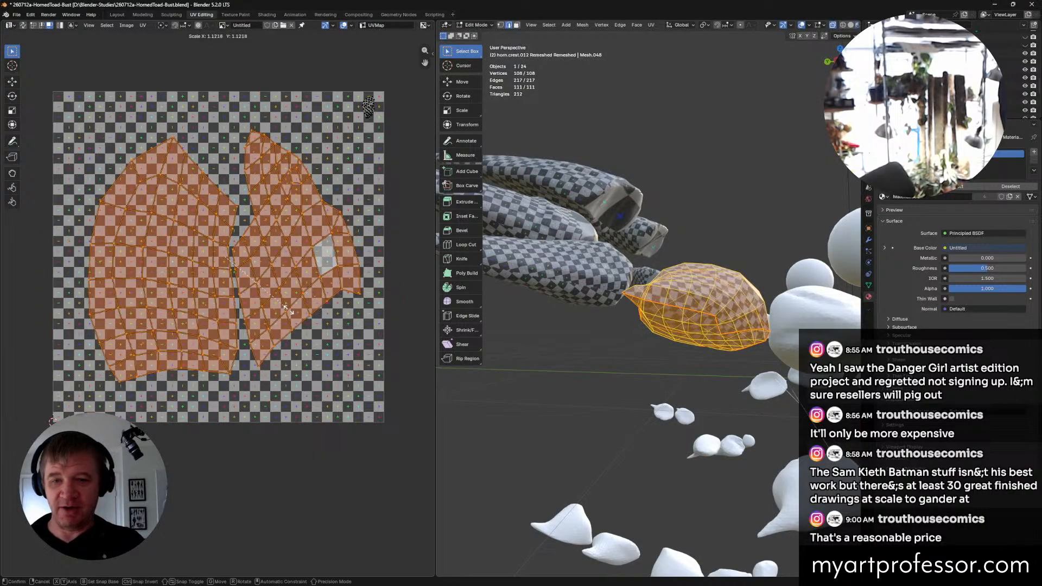
{"action": "left_click", "coordinate": [326, 331]}
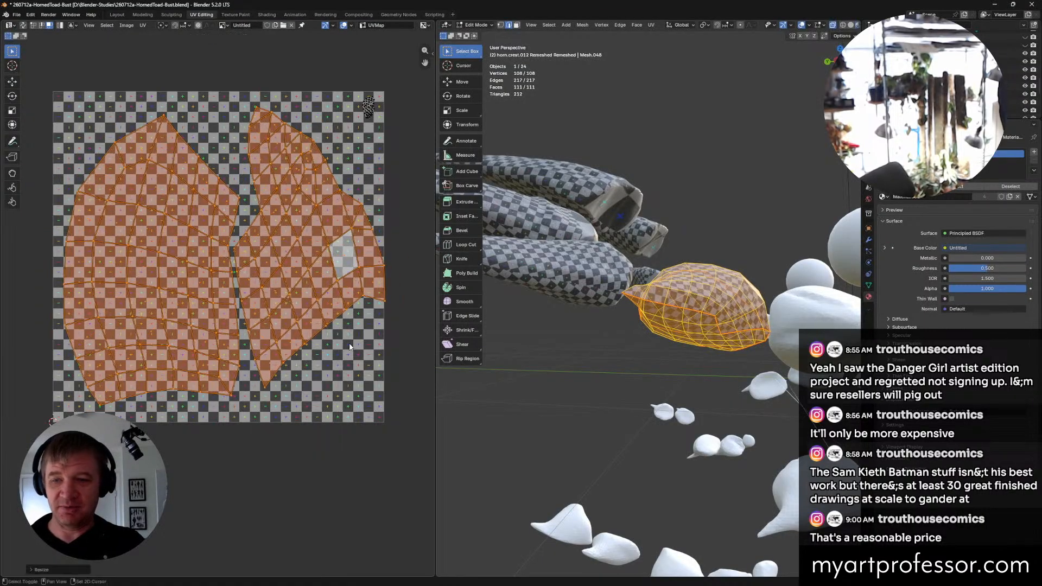
{"action": "key", "text": "g"}
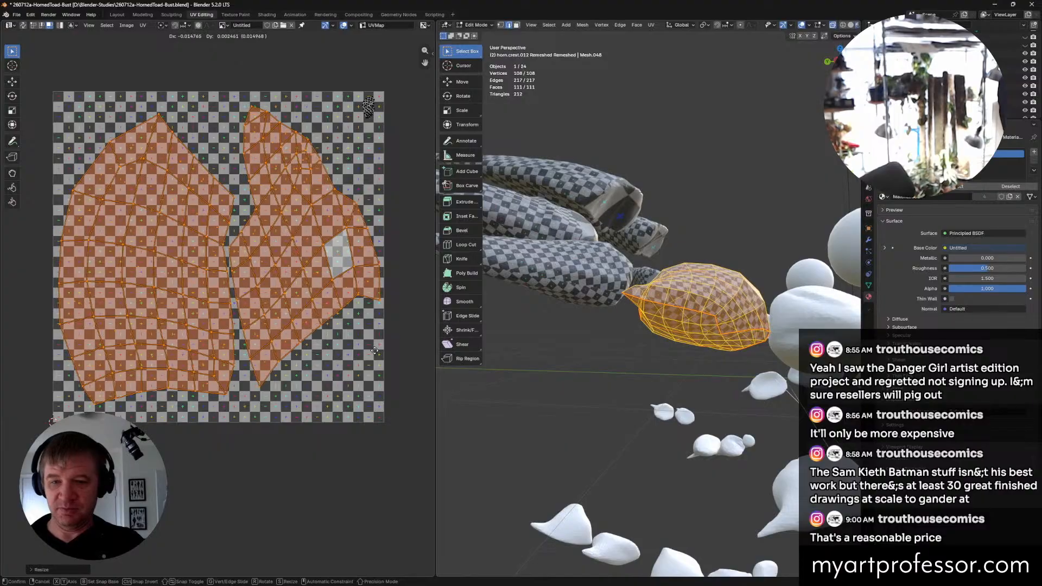
{"action": "left_click", "coordinate": [369, 354]}
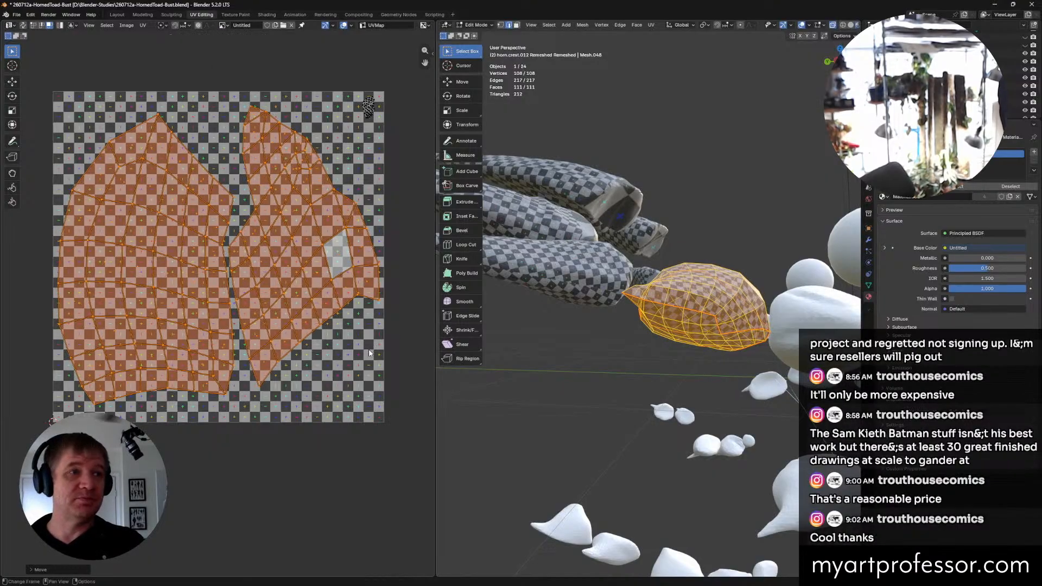
{"action": "key", "text": "s"}
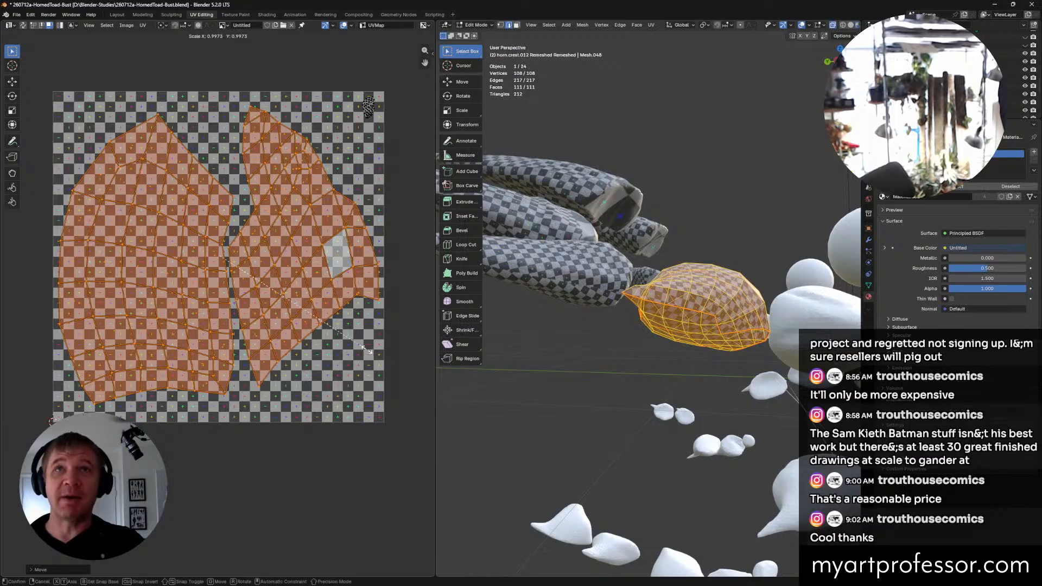
{"action": "left_click", "coordinate": [395, 374]}
Step: Deselect the finished horn's mesh, return to Object Mode and select the neighbouring white crest horn
{"action": "middle_click_drag", "start_coordinate": [679, 380], "coordinate": [725, 385]}
{"action": "middle_click_drag", "start_coordinate": [731, 350], "coordinate": [774, 354]}
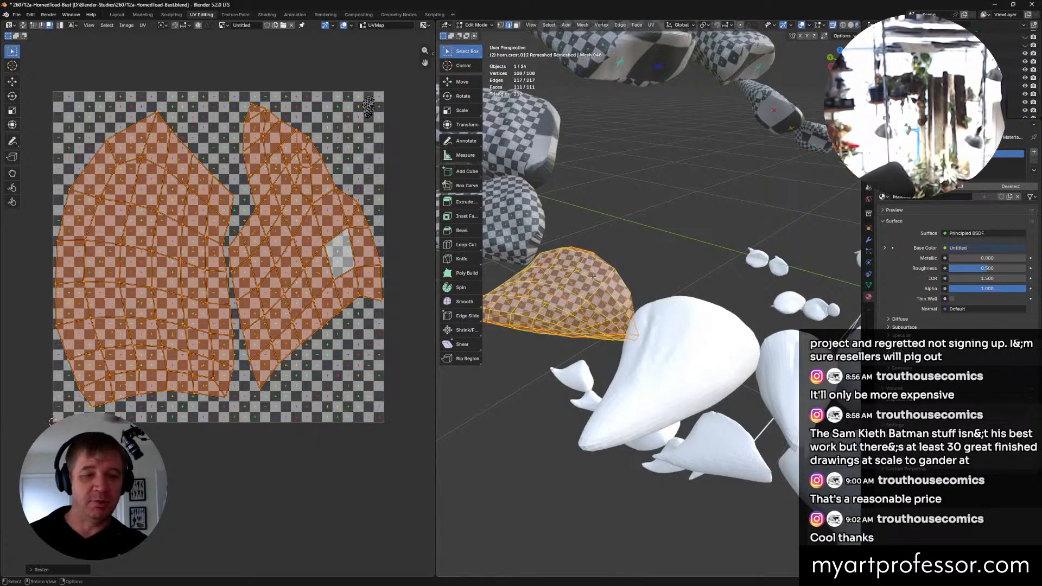
{"action": "middle_click_drag", "start_coordinate": [589, 212], "coordinate": [579, 213]}
{"action": "left_click", "coordinate": [712, 305]}
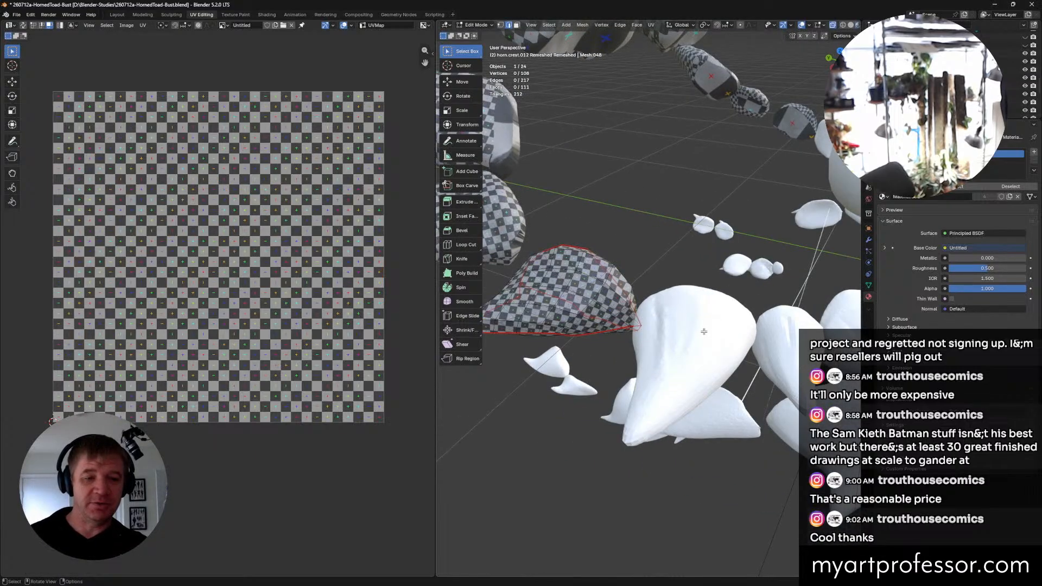
{"action": "key", "text": "ctrl+Tab"}
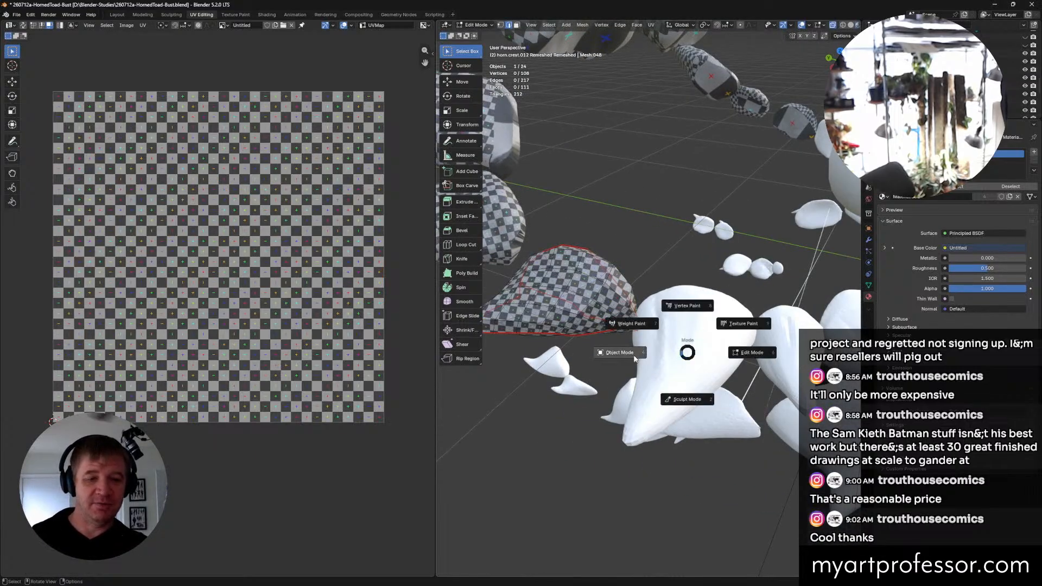
{"action": "left_click", "coordinate": [634, 358]}
{"action": "left_click", "coordinate": [698, 348]}
{"action": "middle_click_drag", "start_coordinate": [706, 345], "coordinate": [724, 382]}
{"action": "scroll", "coordinate": [724, 381], "scroll_direction": "down", "scroll_amount": 1}
{"action": "scroll", "coordinate": [672, 409], "scroll_direction": "up", "scroll_amount": 4}
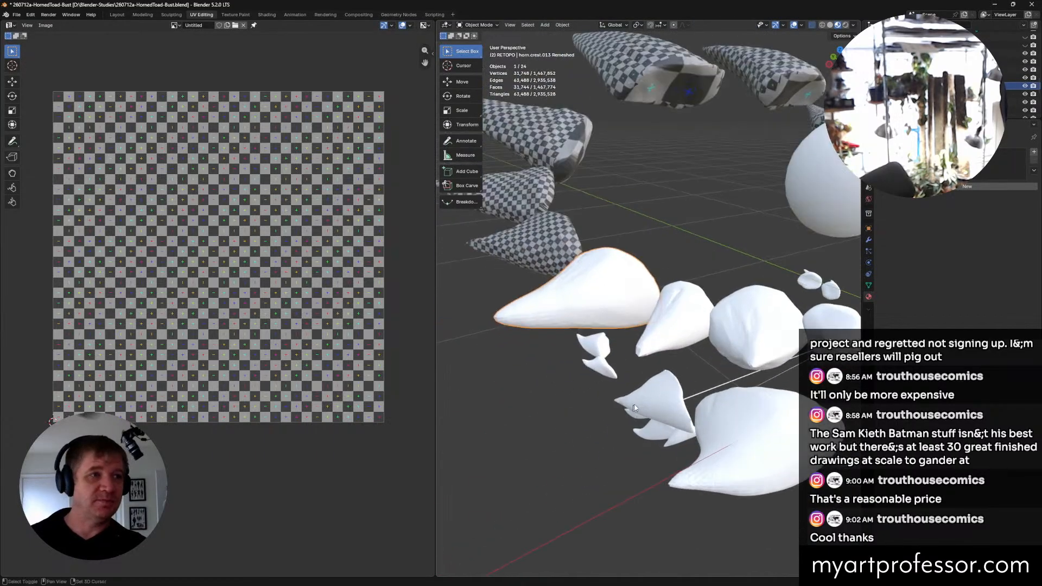
Step: Widen the 3D viewport and enter Edit Mode on the selected crest horn
{"action": "left_click_drag", "start_coordinate": [435, 406], "coordinate": [346, 388]}
{"action": "middle_click_drag", "start_coordinate": [766, 353], "coordinate": [677, 363], "text": "shift"}
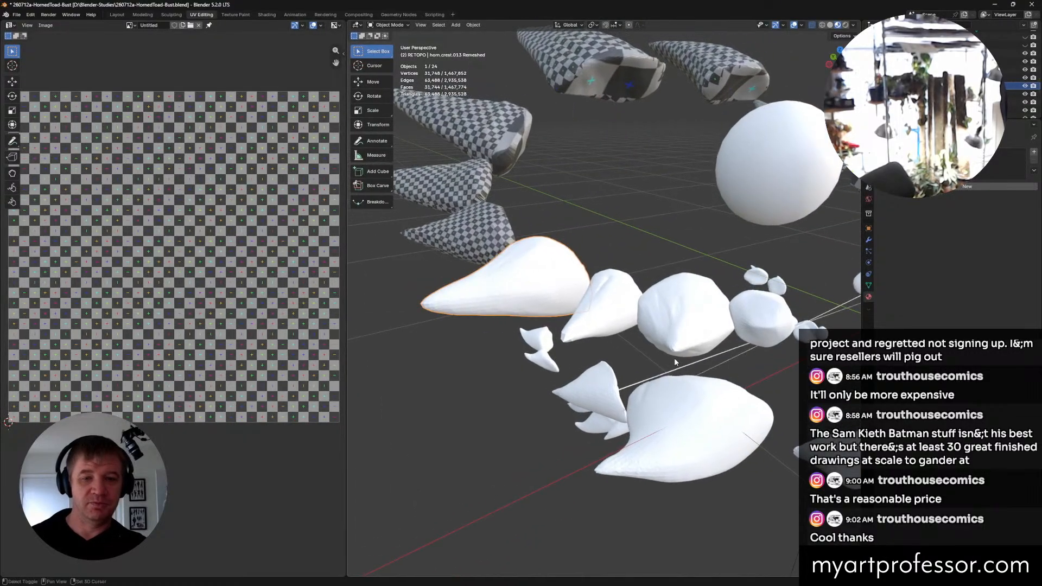
{"action": "middle_click_drag", "start_coordinate": [515, 258], "coordinate": [561, 302]}
{"action": "key", "text": "ctrl+Tab"}
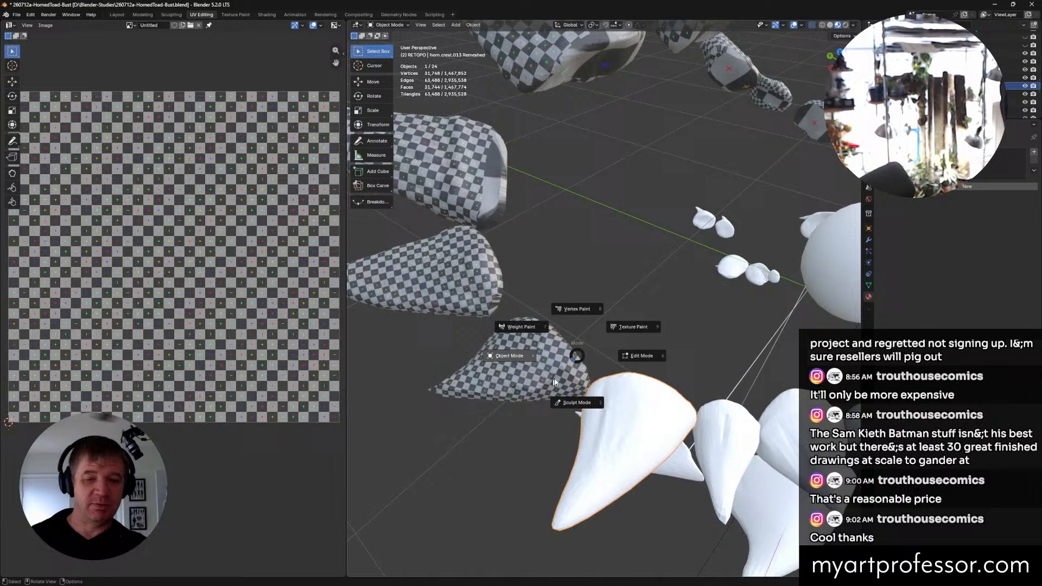
{"action": "left_click", "coordinate": [655, 356]}
{"action": "middle_click_drag", "start_coordinate": [697, 386], "coordinate": [576, 396]}
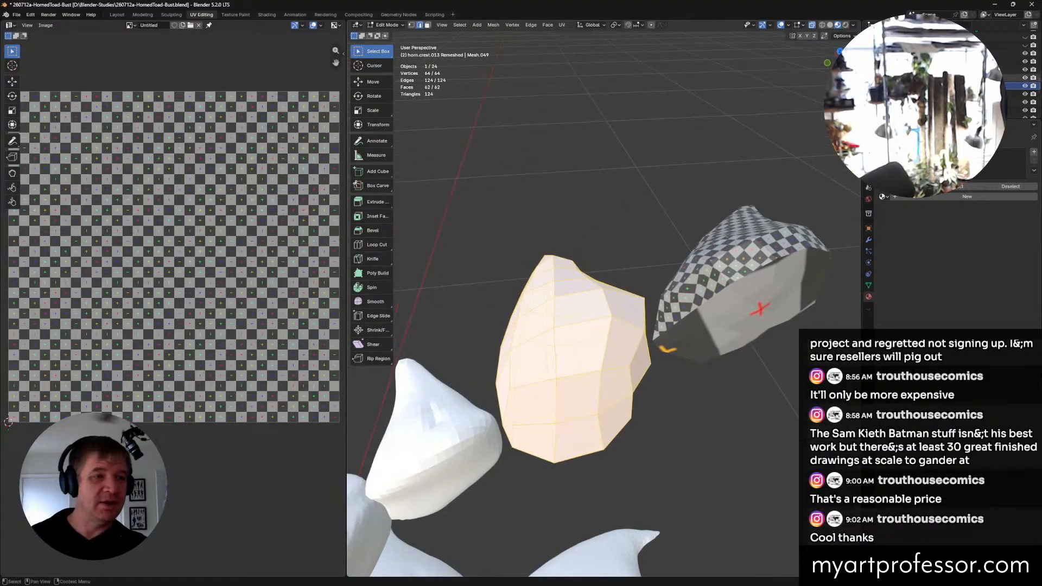
Step: Unhide the head sculpt behind the horn, clear the mesh selection and turn off X-ray
{"action": "scroll", "coordinate": [949, 61], "scroll_direction": "up", "scroll_amount": 3}
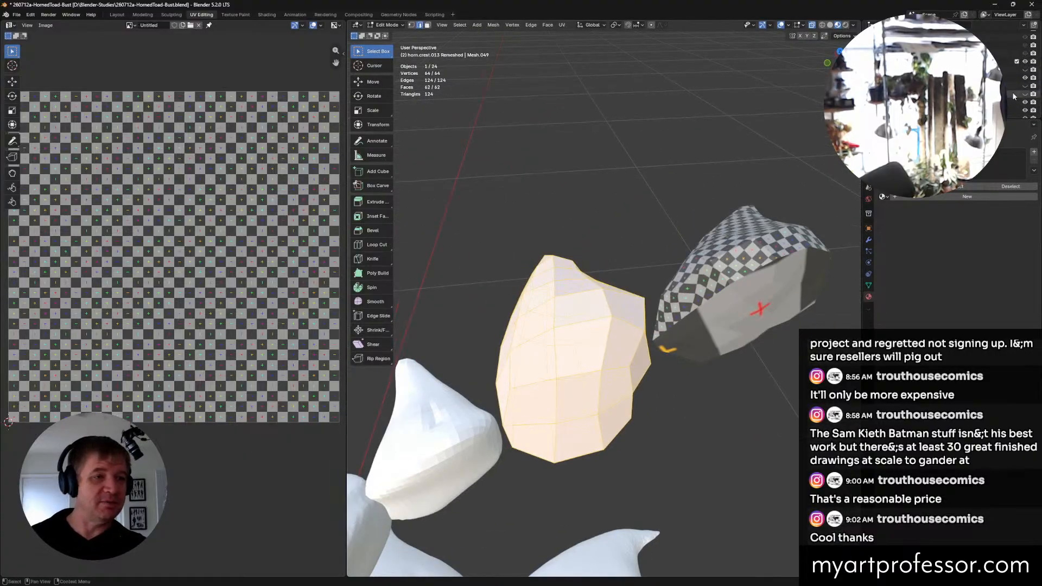
{"action": "left_click", "coordinate": [1025, 94]}
{"action": "middle_click_drag", "start_coordinate": [624, 337], "coordinate": [558, 366]}
{"action": "key", "text": "alt+a"}
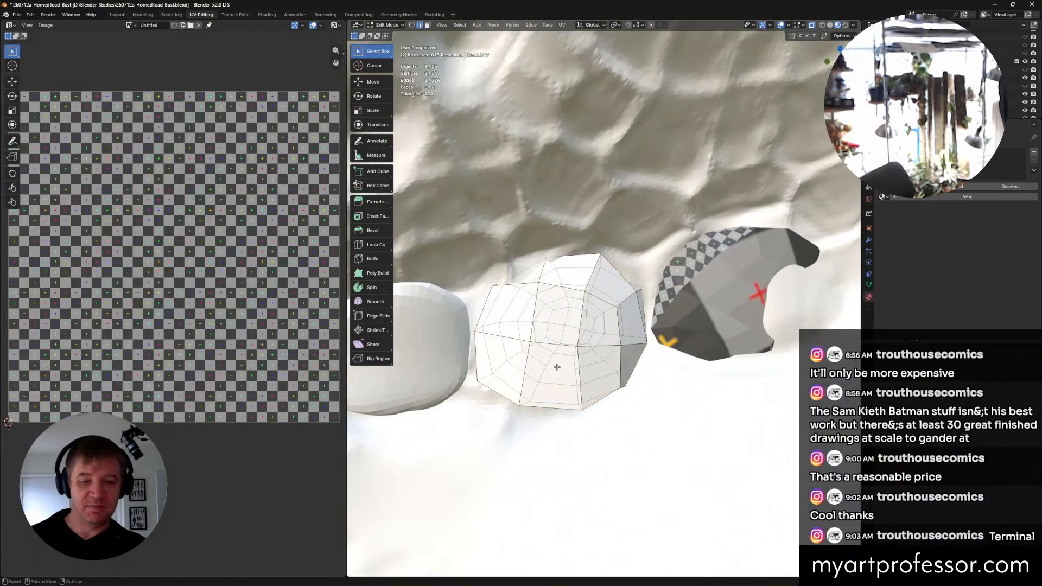
{"action": "key", "text": "alt+z"}
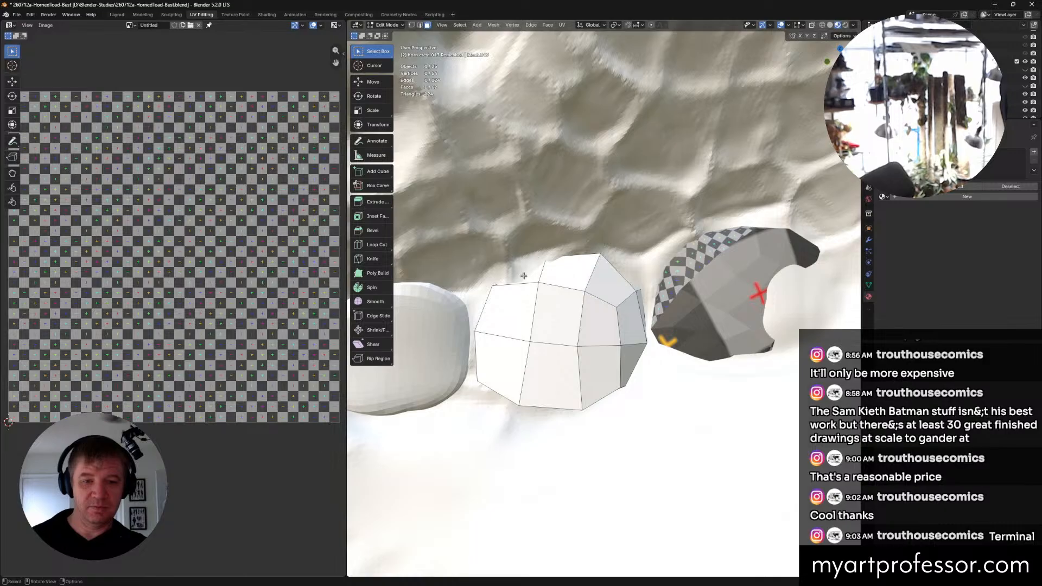
{"action": "left_click", "coordinate": [559, 272], "text": "shift"}
{"action": "left_click", "coordinate": [621, 296], "text": "shift"}
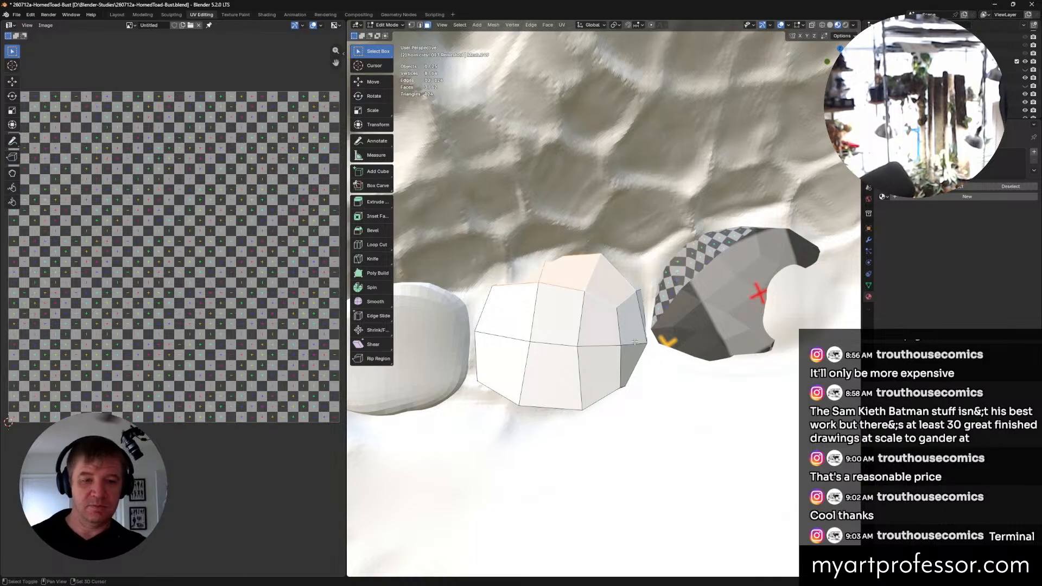
{"action": "left_click", "coordinate": [632, 321], "text": "shift"}
{"action": "key", "text": "ctrl+z"}
{"action": "key", "text": "ctrl+z"}
{"action": "key", "text": "ctrl+z"}
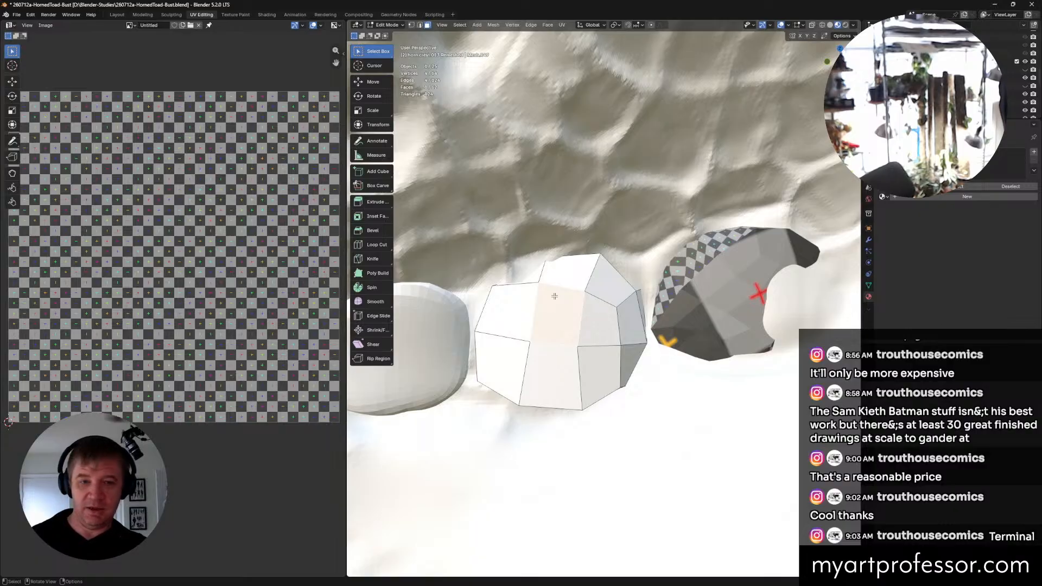
Step: Select the edges around the horn's base where it meets the head and mark them as a seam
{"action": "key", "text": "2"}
{"action": "left_click", "coordinate": [624, 314]}
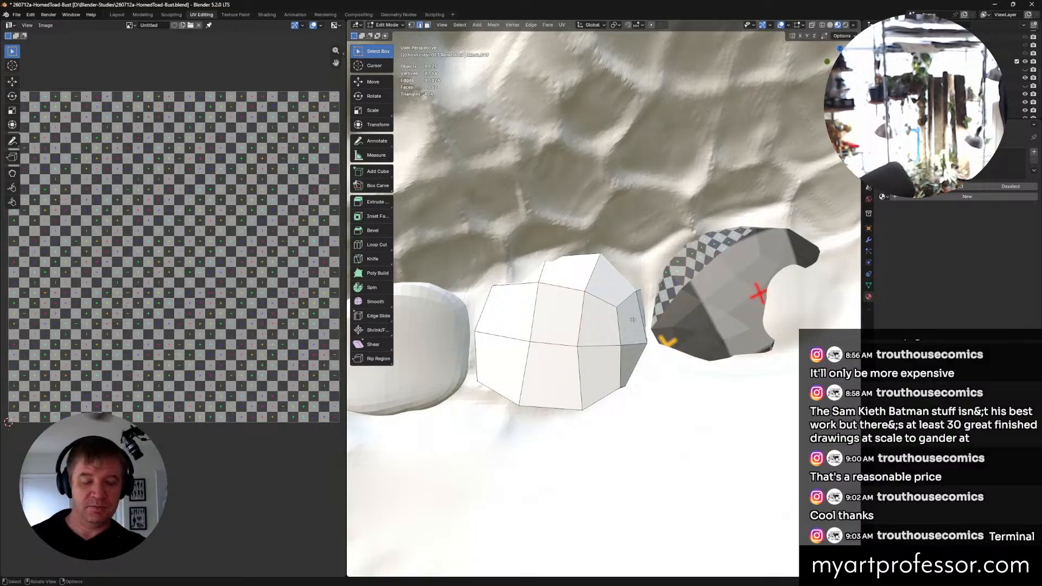
{"action": "middle_click_drag", "start_coordinate": [633, 320], "coordinate": [602, 328]}
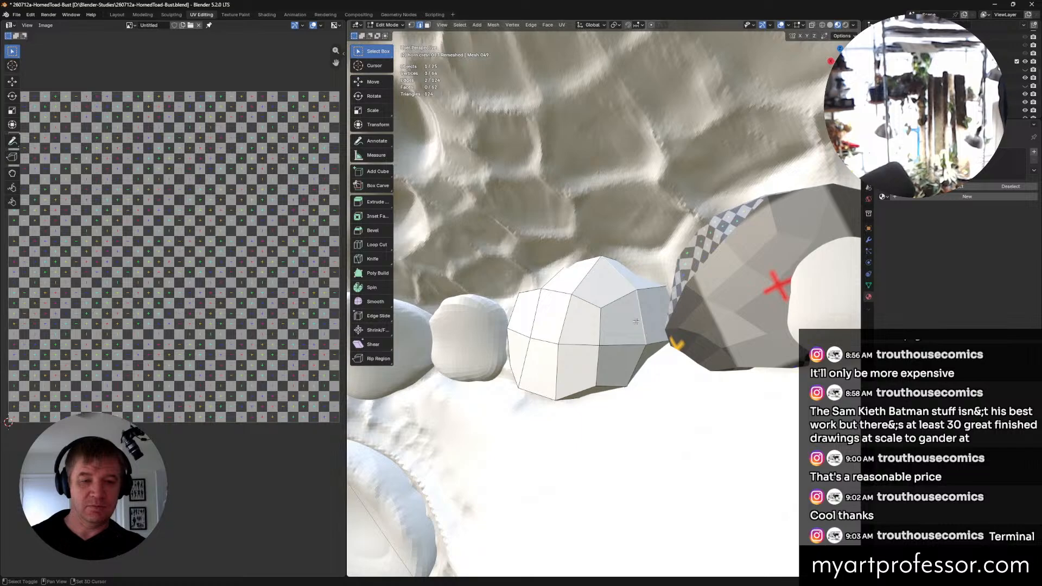
{"action": "left_click", "coordinate": [633, 368], "text": "shift"}
{"action": "middle_click_drag", "start_coordinate": [633, 368], "coordinate": [549, 391]}
{"action": "left_click", "coordinate": [572, 386], "text": "shift"}
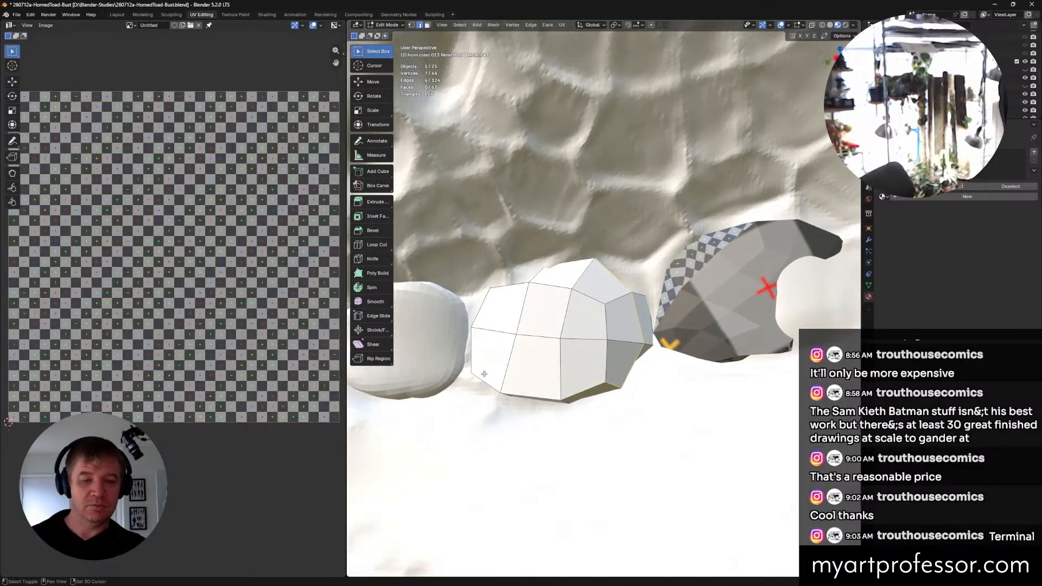
{"action": "left_click", "coordinate": [482, 311], "text": "shift"}
{"action": "middle_click_drag", "start_coordinate": [482, 311], "coordinate": [555, 329]}
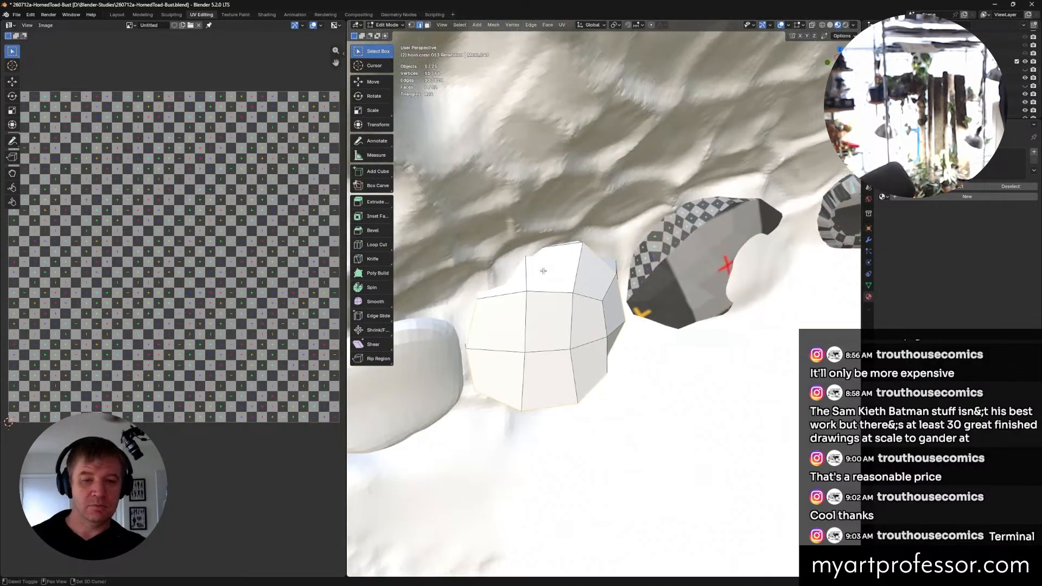
{"action": "mouse_move", "coordinate": [567, 253]}
{"action": "middle_mouse_down"}
{"action": "mouse_move", "coordinate": [610, 300]}
{"action": "mouse_move", "coordinate": [652, 284]}
{"action": "mouse_move", "coordinate": [565, 311]}
{"action": "middle_mouse_up"}
{"action": "middle_click_drag", "start_coordinate": [589, 348], "coordinate": [637, 354]}
{"action": "left_click", "coordinate": [497, 288], "text": "ctrl"}
{"action": "left_click", "coordinate": [531, 276], "text": "shift"}
{"action": "key", "text": "ctrl+e"}
{"action": "left_click", "coordinate": [532, 309]}
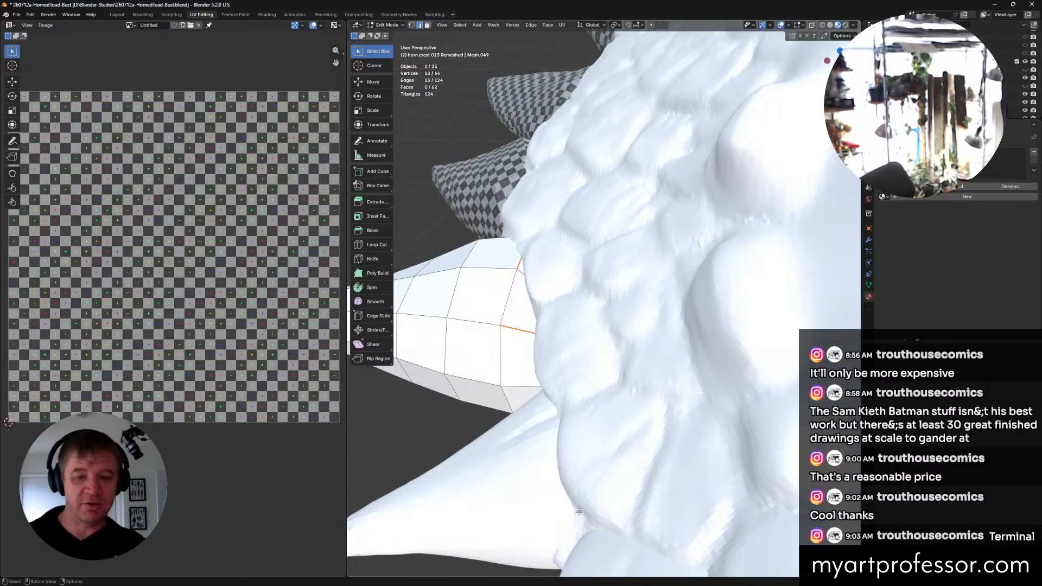
Step: Clear the seam from the stray edge that runs lengthwise at the horn's base
{"action": "middle_click_drag", "start_coordinate": [580, 511], "coordinate": [514, 358]}
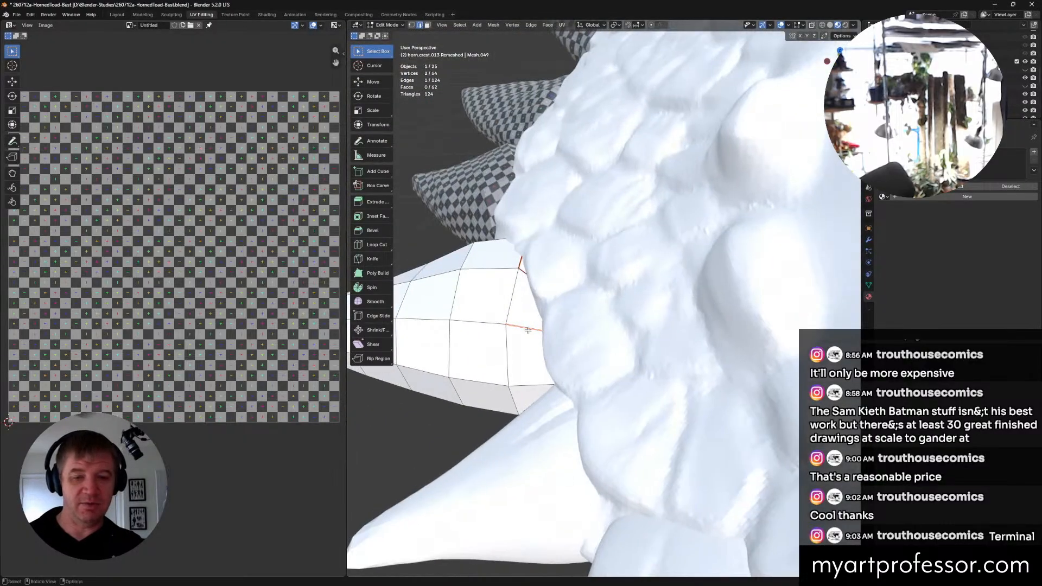
{"action": "right_click", "coordinate": [527, 330]}
{"action": "left_click", "coordinate": [510, 340]}
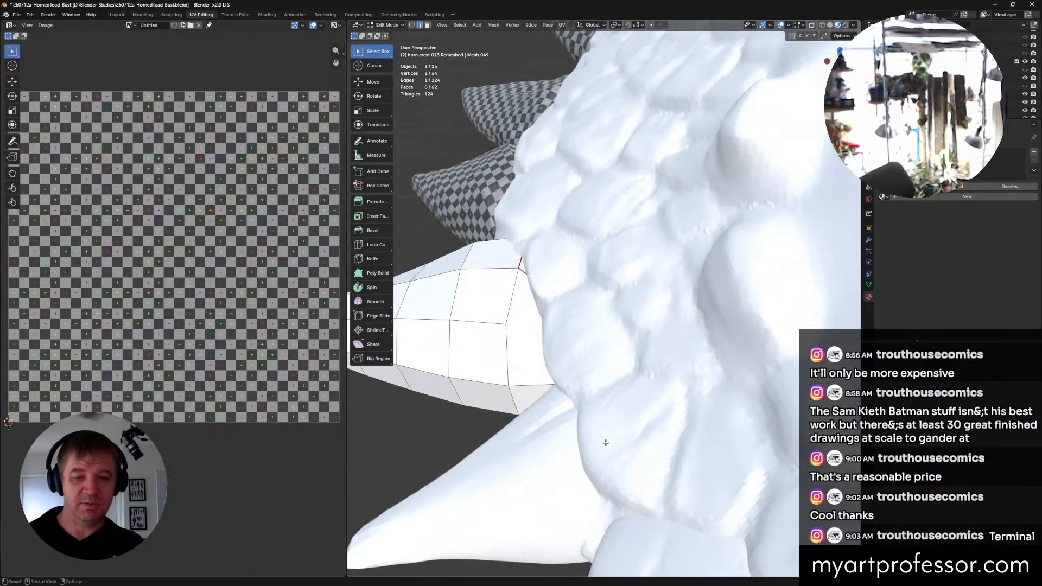
Step: Select the edge path along one side of the horn, around its tip and back along the other side, and mark it as a seam
{"action": "middle_click_drag", "start_coordinate": [605, 443], "coordinate": [847, 208]}
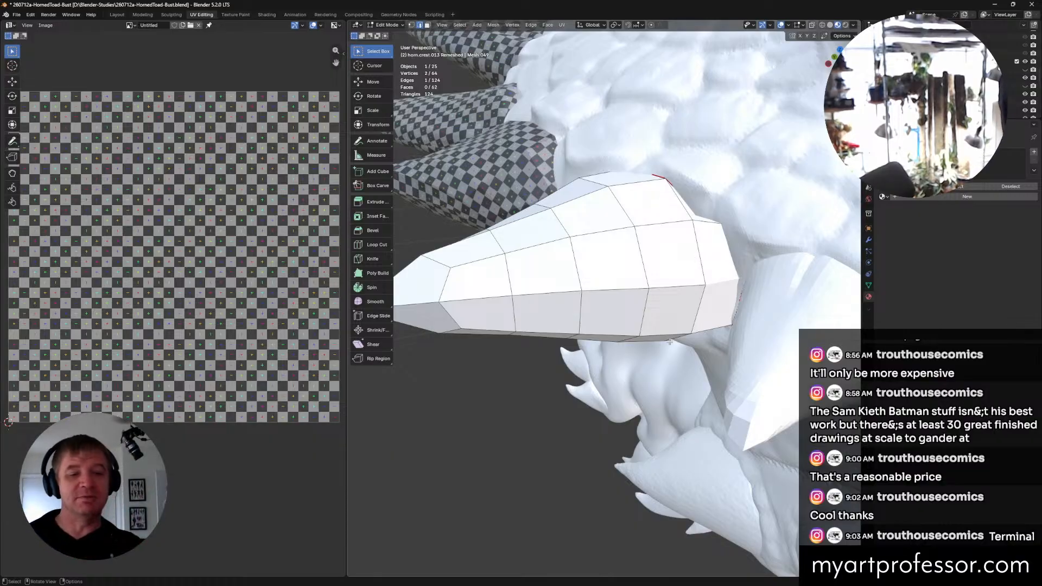
{"action": "middle_click_drag", "start_coordinate": [670, 342], "coordinate": [687, 281]}
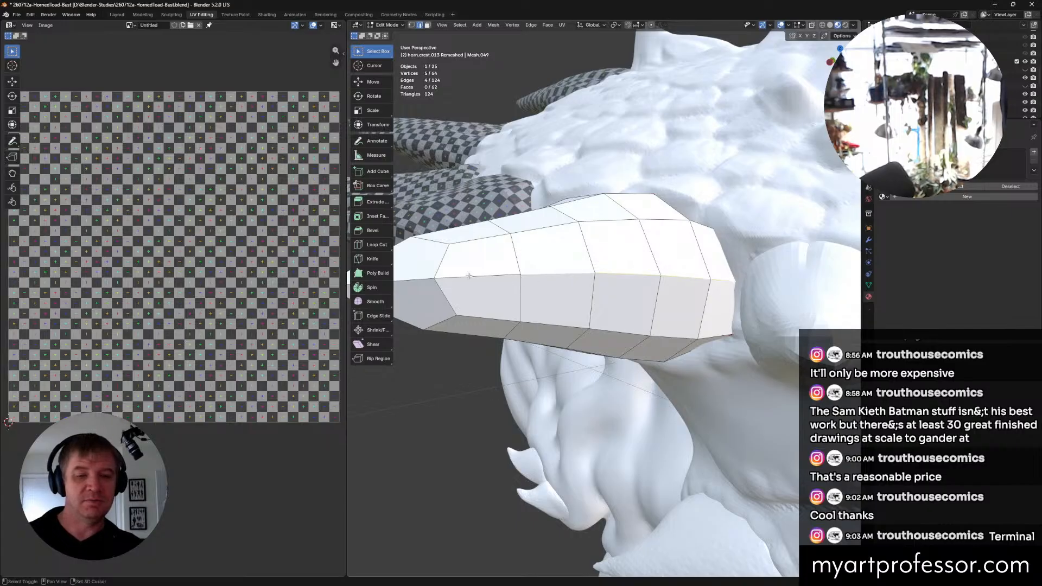
{"action": "left_click", "coordinate": [411, 283], "text": "shift"}
{"action": "middle_click_drag", "start_coordinate": [412, 283], "coordinate": [806, 310]}
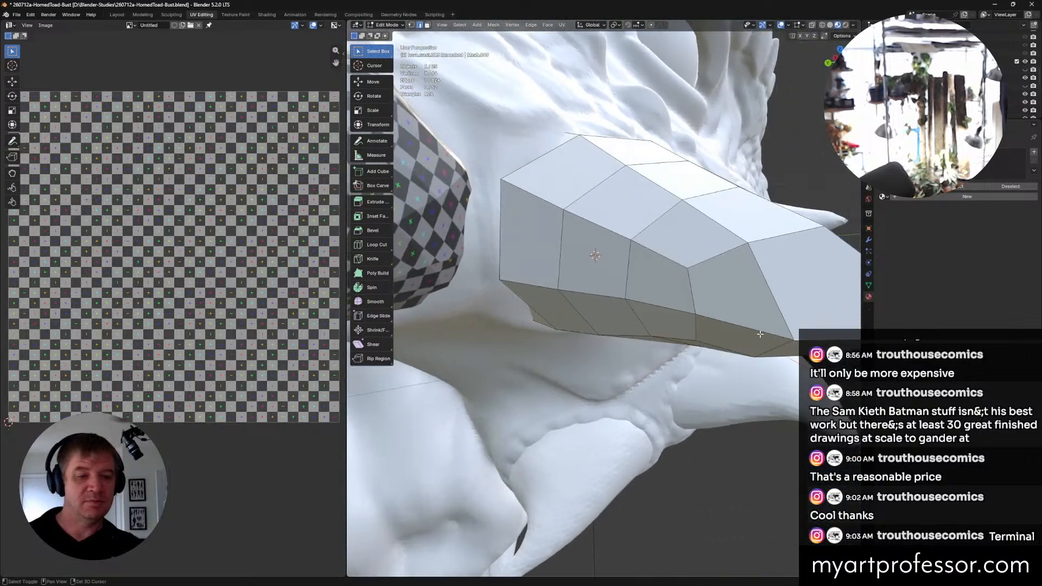
{"action": "left_click", "coordinate": [515, 281], "text": "shift"}
{"action": "middle_click_drag", "start_coordinate": [514, 281], "coordinate": [562, 241]}
{"action": "key", "text": "ctrl+e"}
{"action": "left_click", "coordinate": [583, 245]}
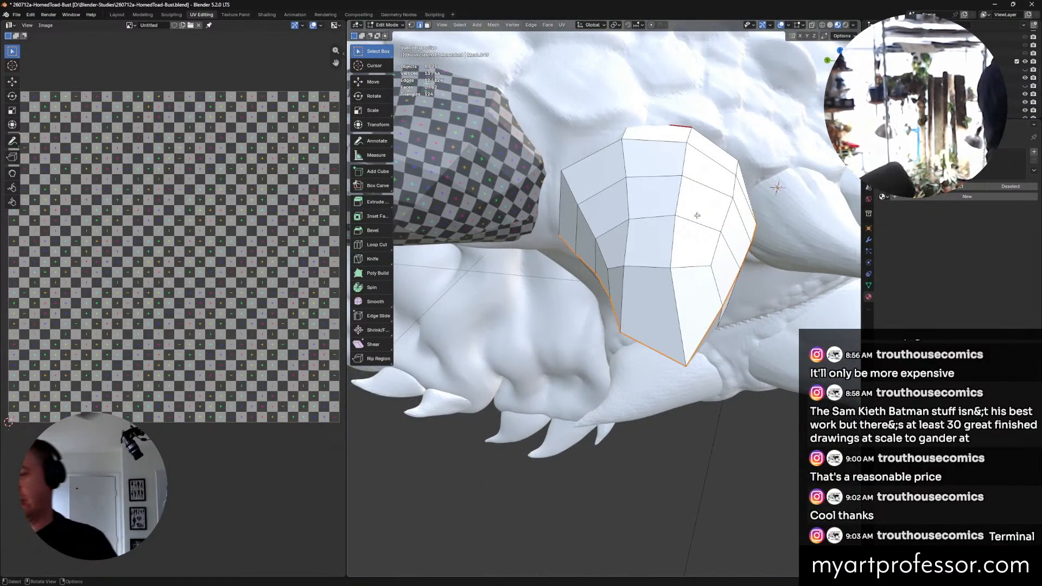
Step: Turn on X-ray, select the whole horn mesh and unwrap it with Minimum Stretch
{"action": "middle_click_drag", "start_coordinate": [673, 258], "coordinate": [619, 270]}
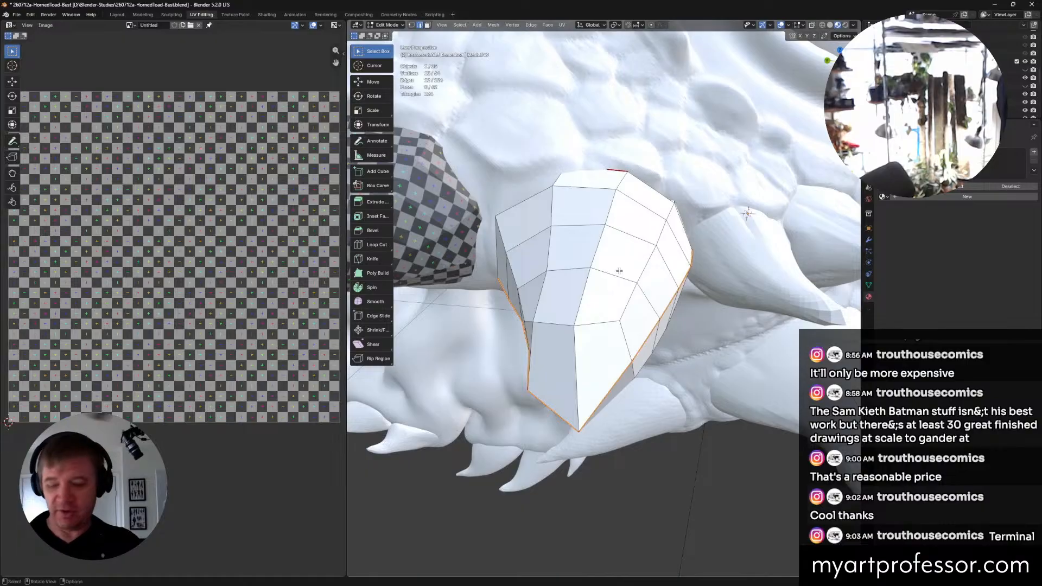
{"action": "key", "text": "alt+z"}
{"action": "left_click_drag", "start_coordinate": [448, 115], "coordinate": [795, 497]}
{"action": "middle_click_drag", "start_coordinate": [795, 497], "coordinate": [754, 468]}
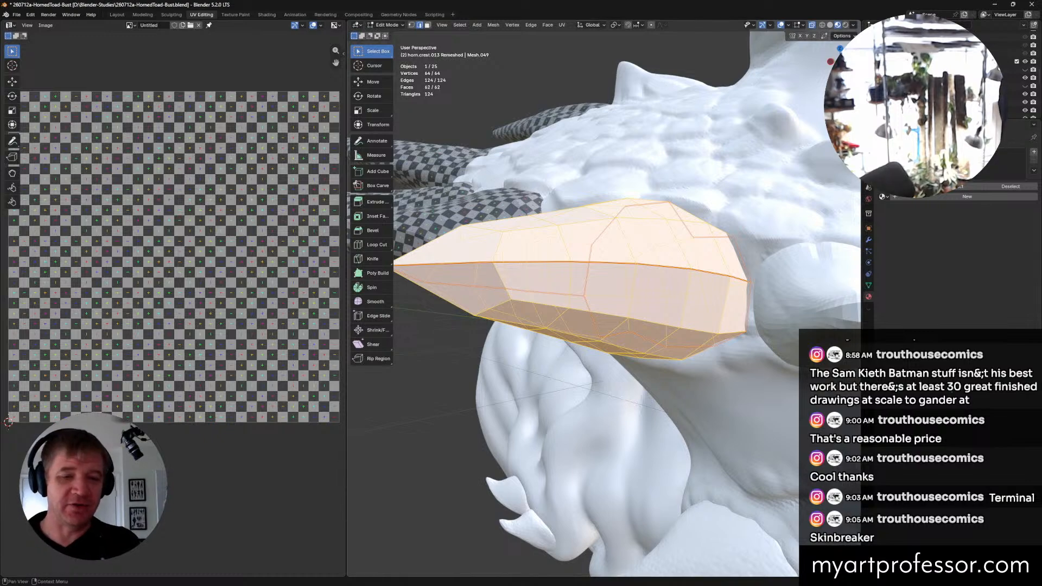
{"action": "middle_click_drag", "start_coordinate": [595, 386], "coordinate": [665, 297]}
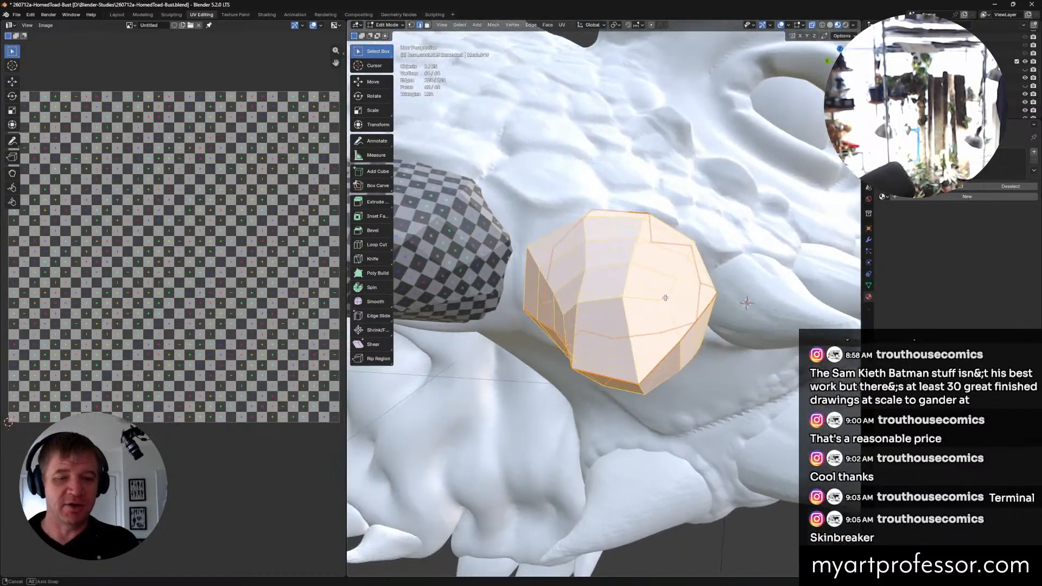
{"action": "key", "text": "u"}
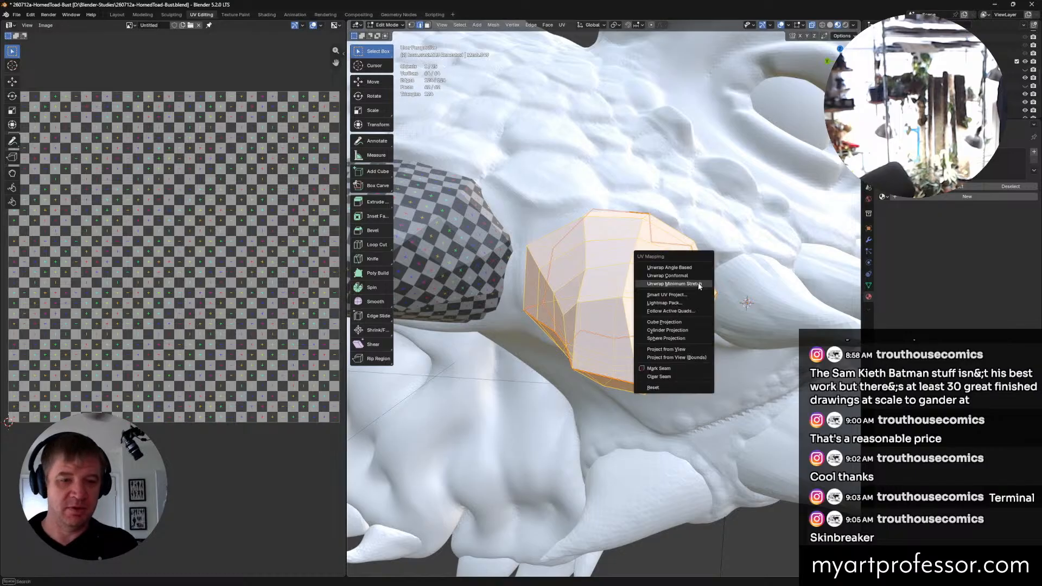
{"action": "left_click", "coordinate": [699, 285]}
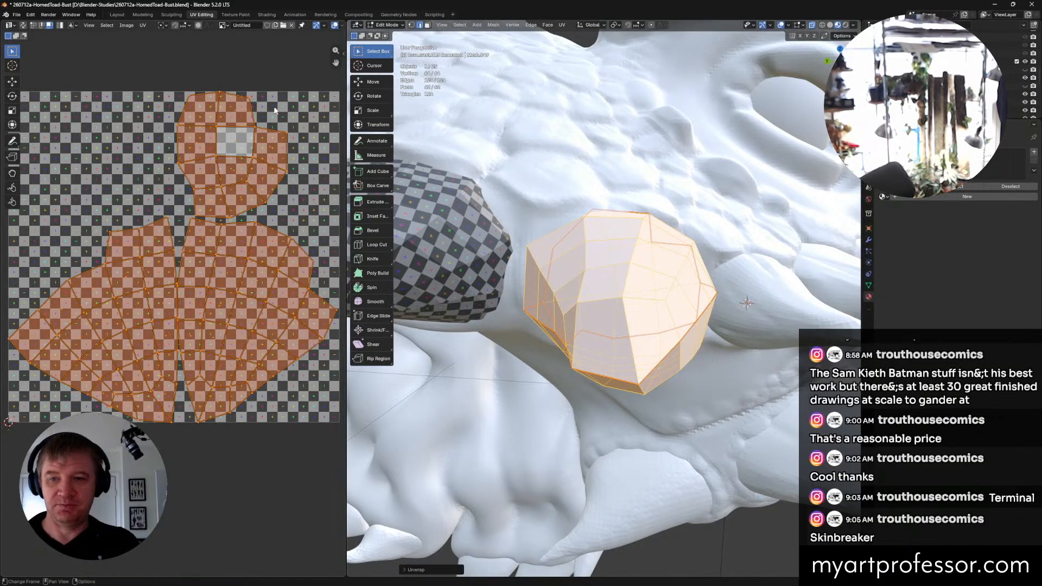
Step: Select the horn's hidden base UV island, shrink it to a tiny patch and move it into the tile's upper-right corner
{"action": "left_click", "coordinate": [267, 154]}
{"action": "key", "text": "l"}
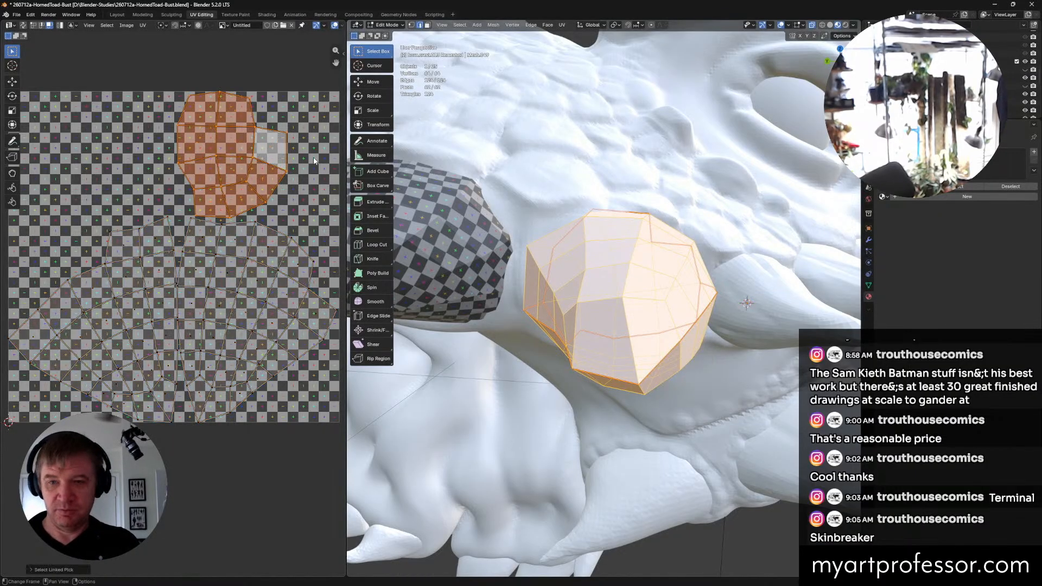
{"action": "key", "text": "s"}
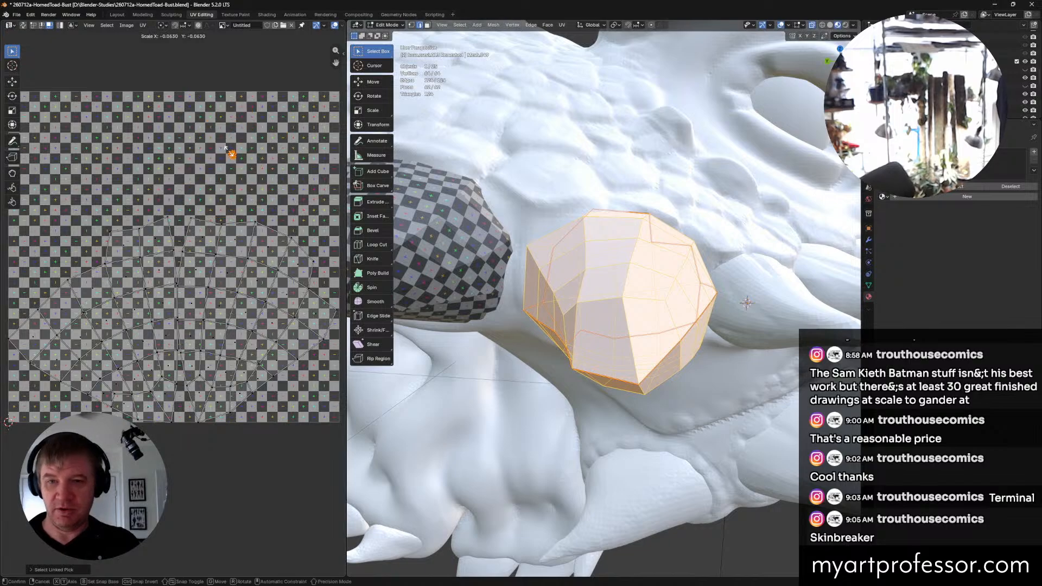
{"action": "left_click", "coordinate": [239, 154]}
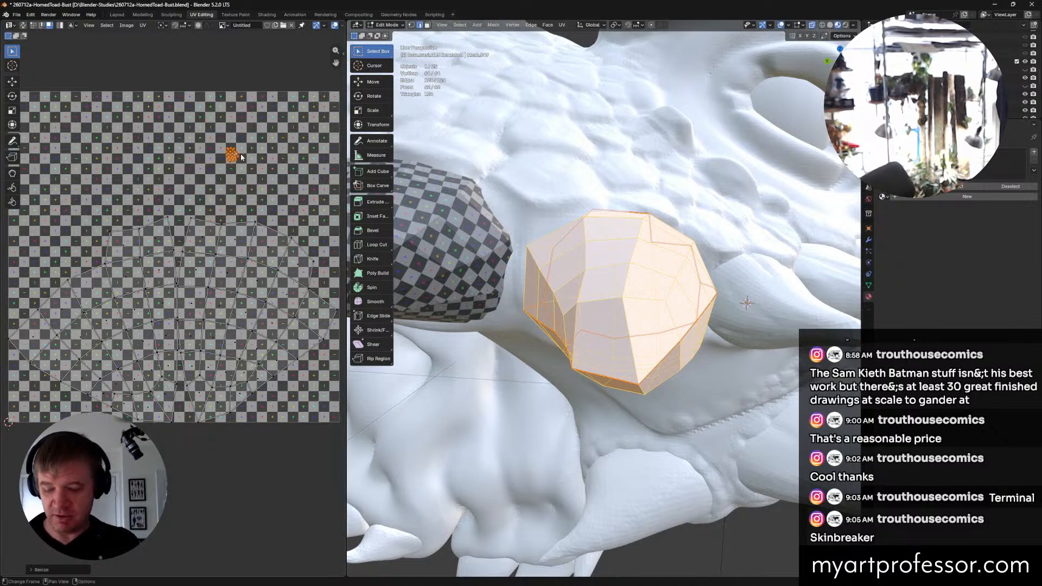
{"action": "key", "text": "g"}
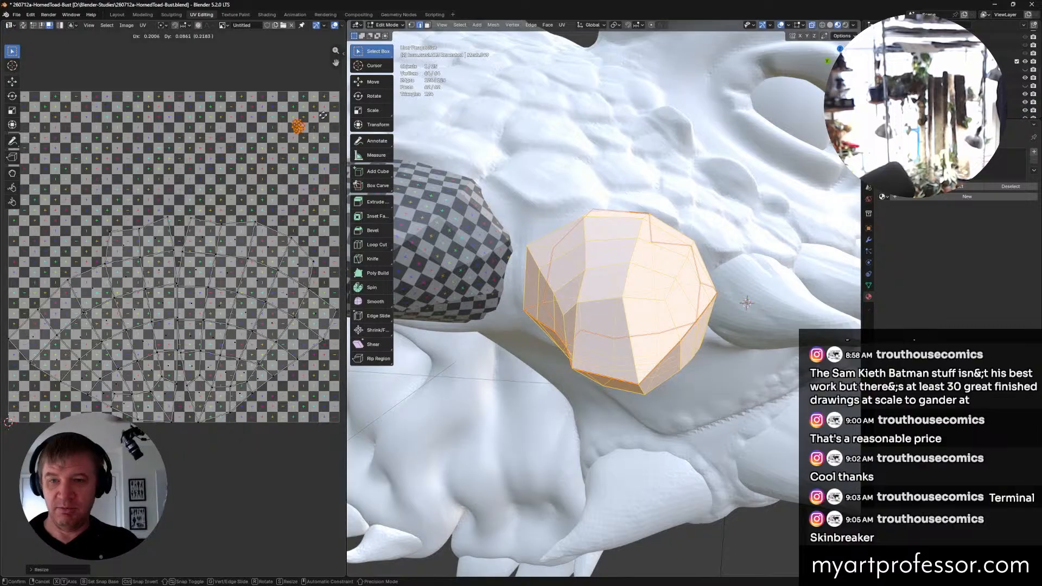
{"action": "left_click", "coordinate": [329, 102]}
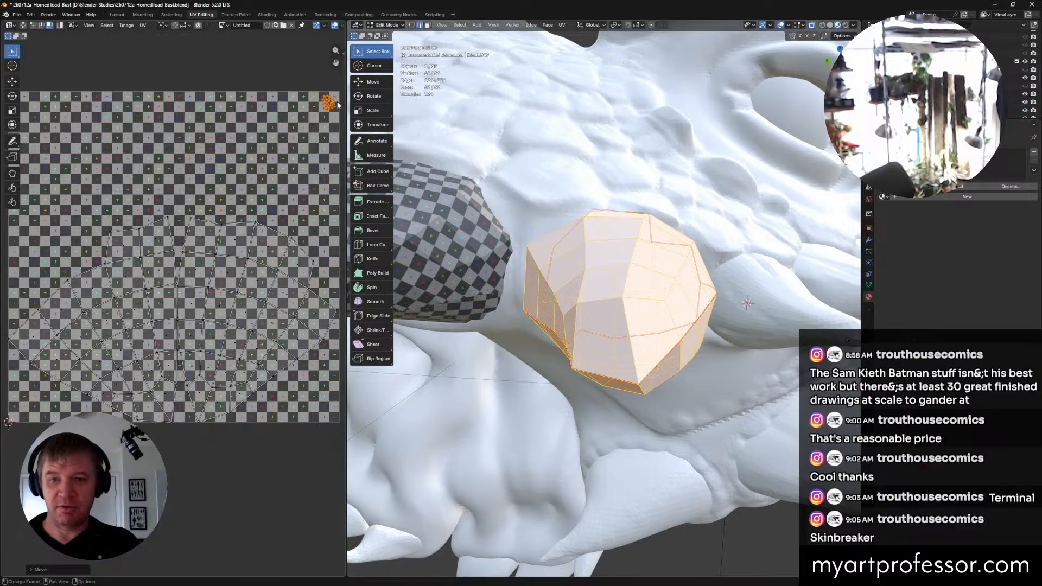
Step: Select the UV island on the right half of the tile, rotate it about -133 degrees and move it beside the other large island
{"action": "mouse_move", "coordinate": [201, 228]}
{"action": "middle_mouse_down"}
{"action": "mouse_move", "coordinate": [214, 230]}
{"action": "mouse_move", "coordinate": [207, 226]}
{"action": "middle_mouse_up"}
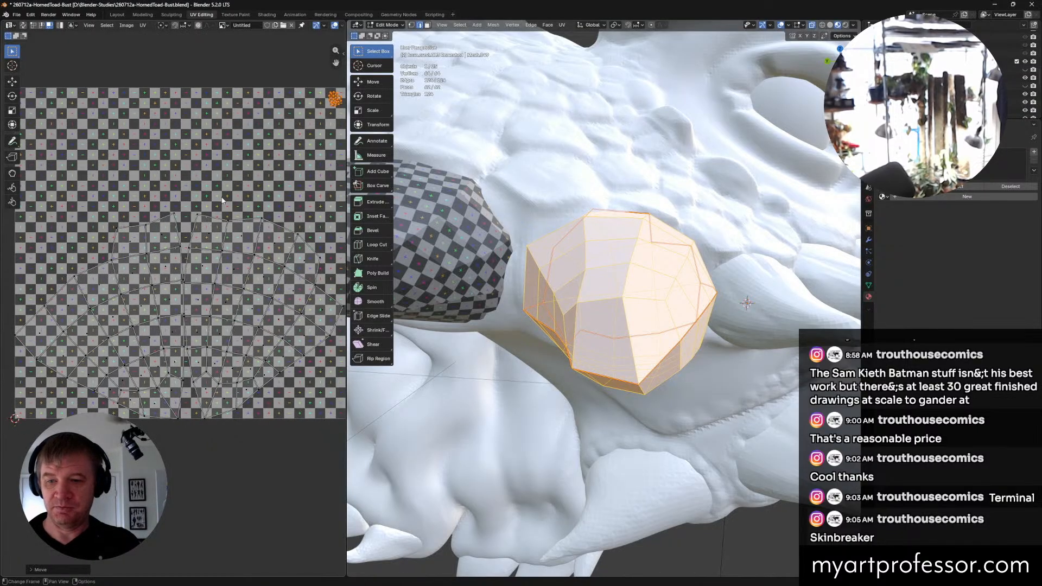
{"action": "left_click", "coordinate": [219, 245]}
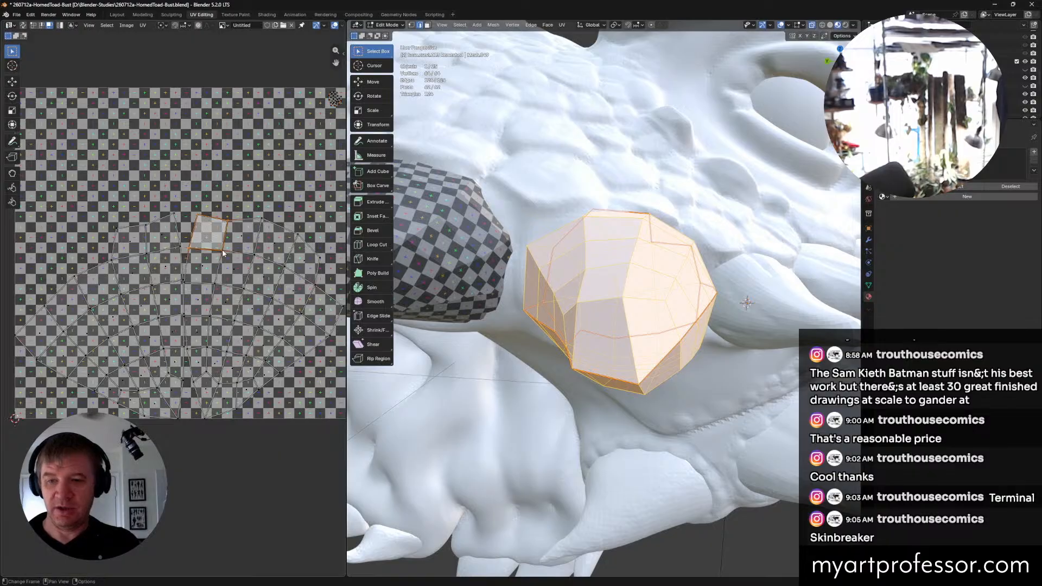
{"action": "key", "text": "l"}
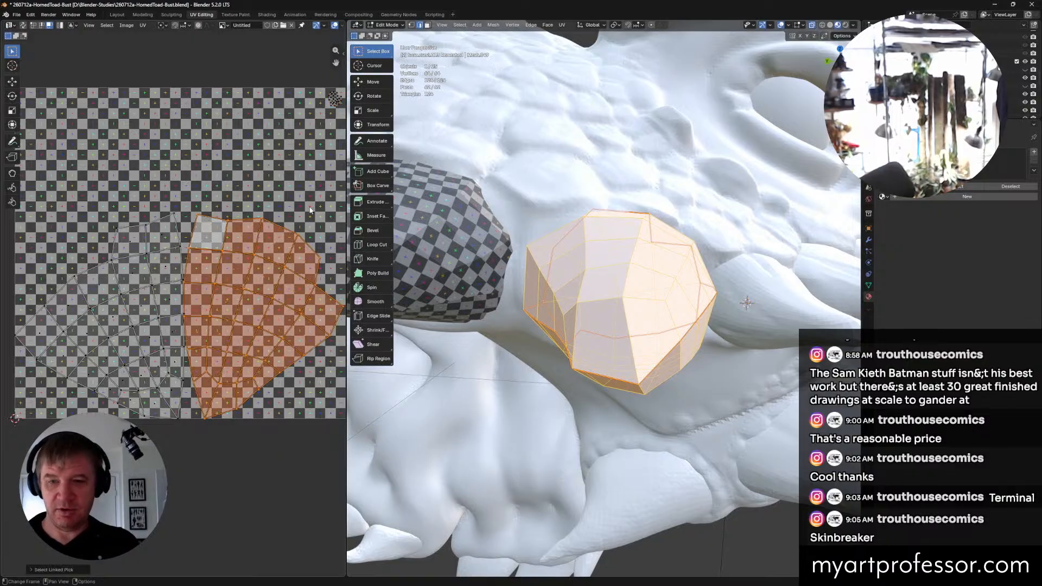
{"action": "key", "text": "r"}
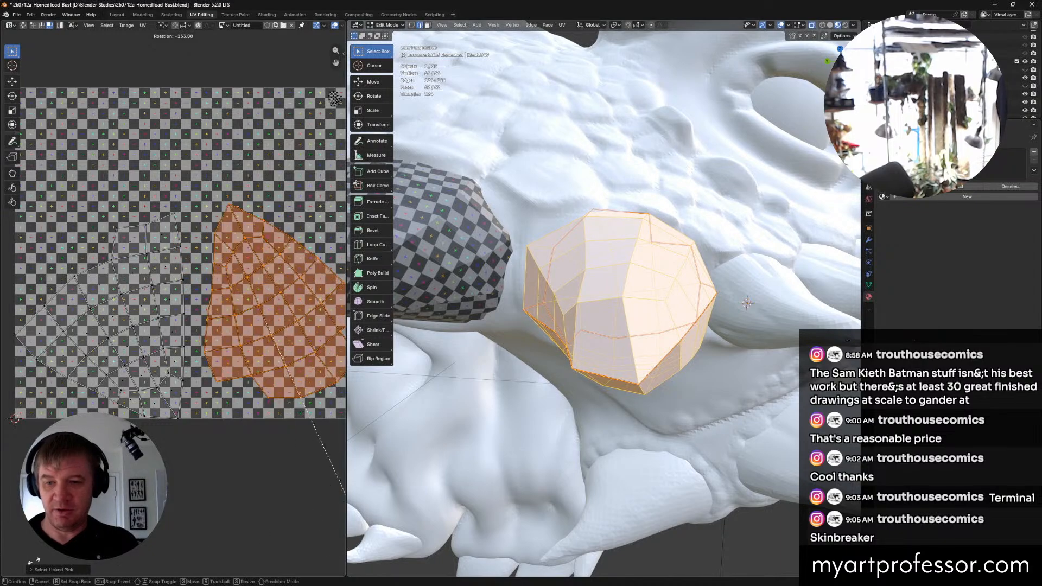
{"action": "left_click", "coordinate": [63, 565]}
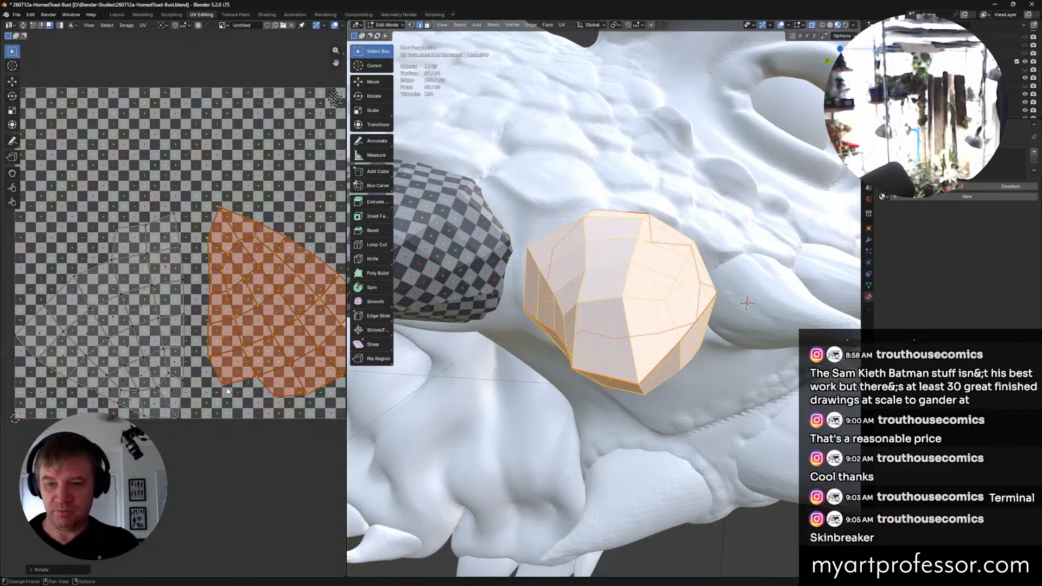
{"action": "key", "text": "g"}
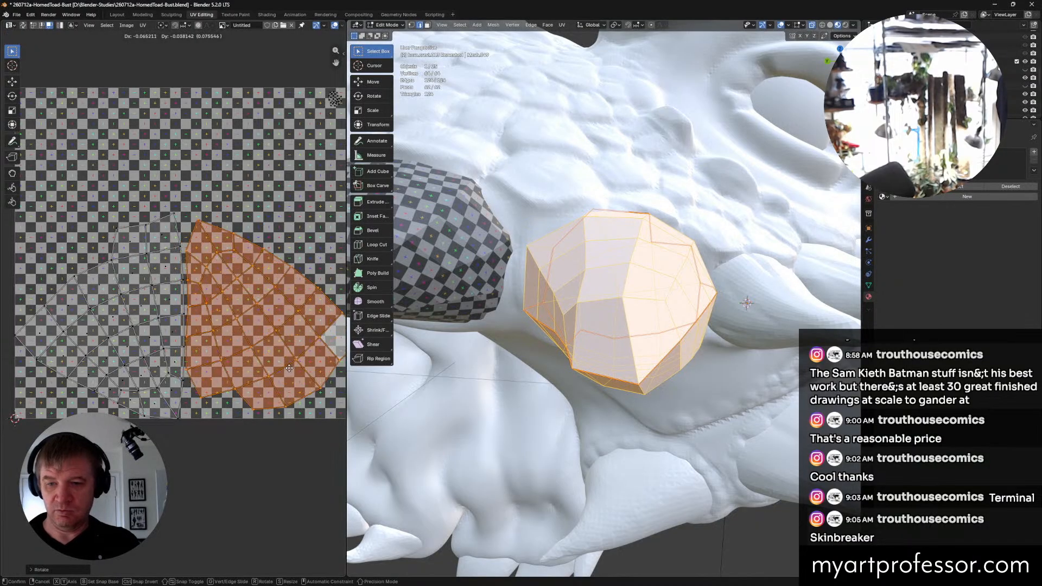
{"action": "left_click", "coordinate": [289, 367]}
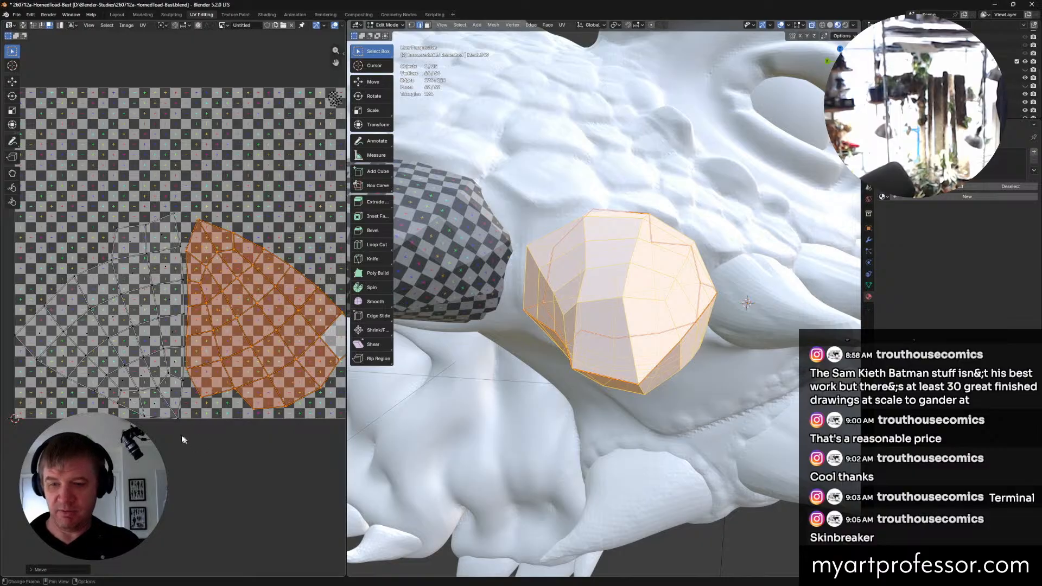
Step: Select both large UV islands, move them straight up by about 0.26 and clear the selection
{"action": "left_click", "coordinate": [100, 361], "text": "shift"}
{"action": "key", "text": "l"}
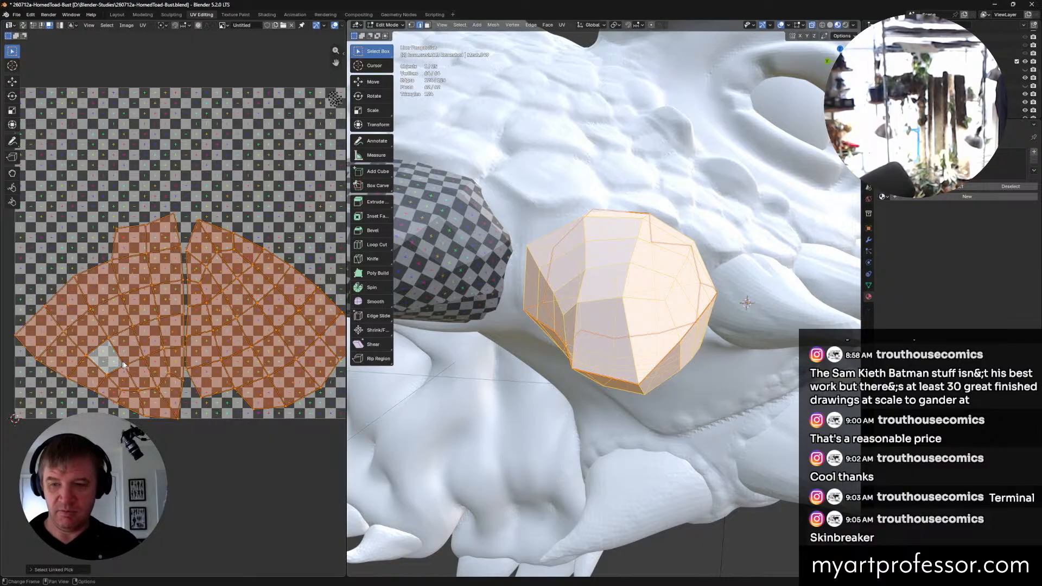
{"action": "key", "text": "g"}
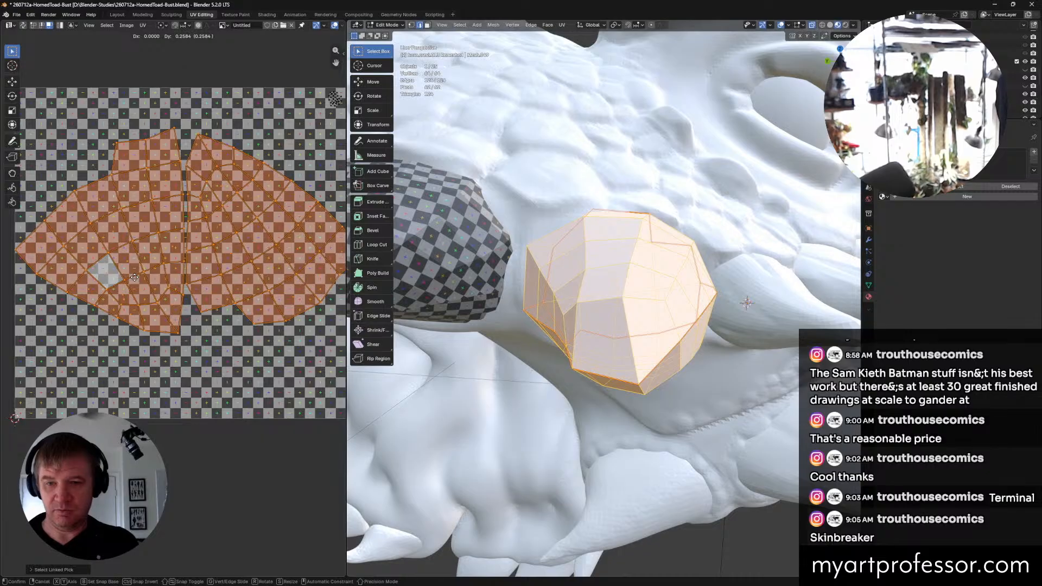
{"action": "left_click", "coordinate": [135, 280]}
{"action": "left_click", "coordinate": [182, 376]}
Step: Rotate the right-hand UV island about 120 degrees and fit it closely against the left-hand island
{"action": "left_click", "coordinate": [268, 262]}
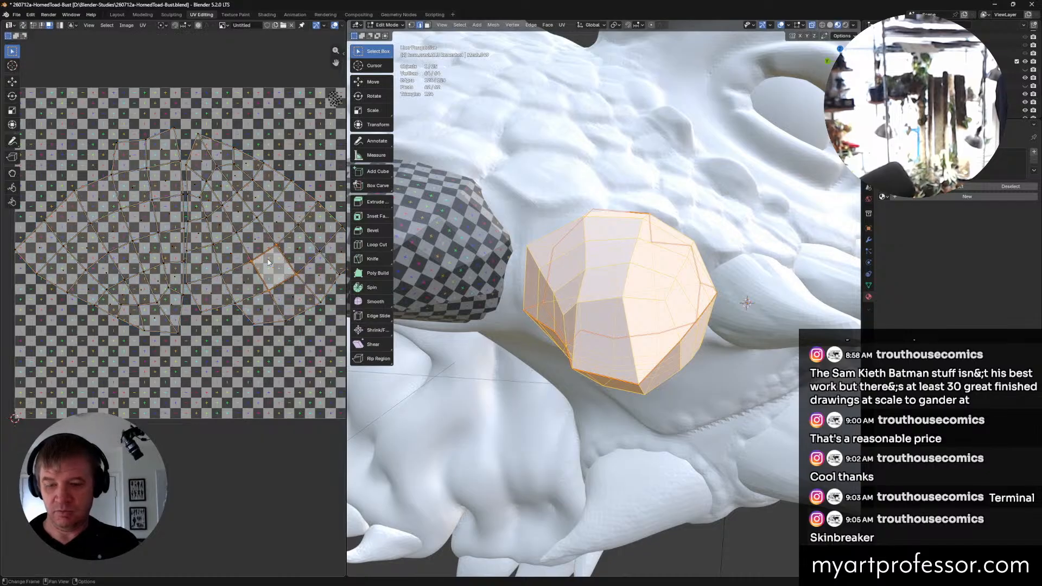
{"action": "key", "text": "l"}
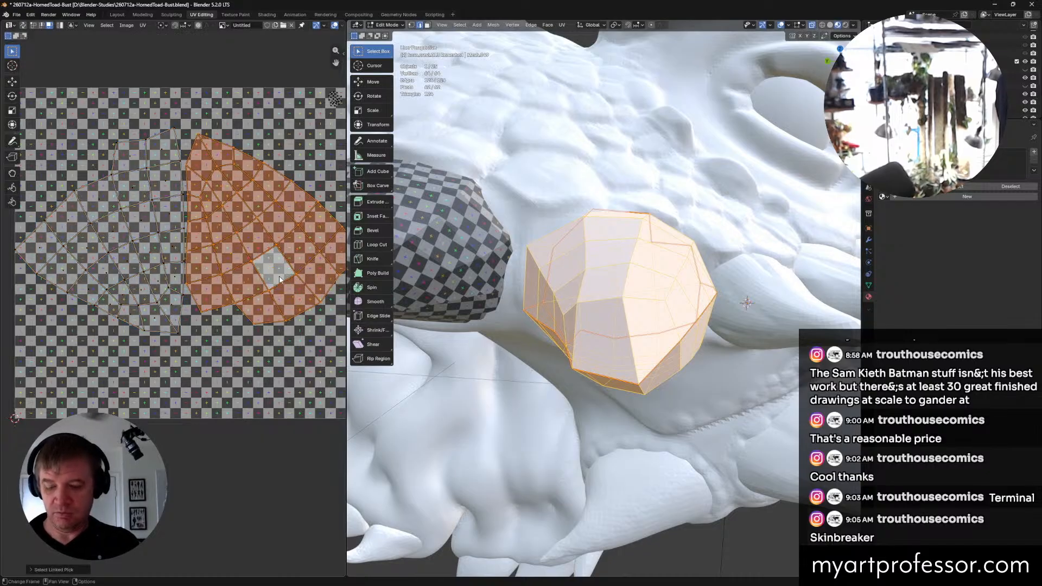
{"action": "key", "text": "r"}
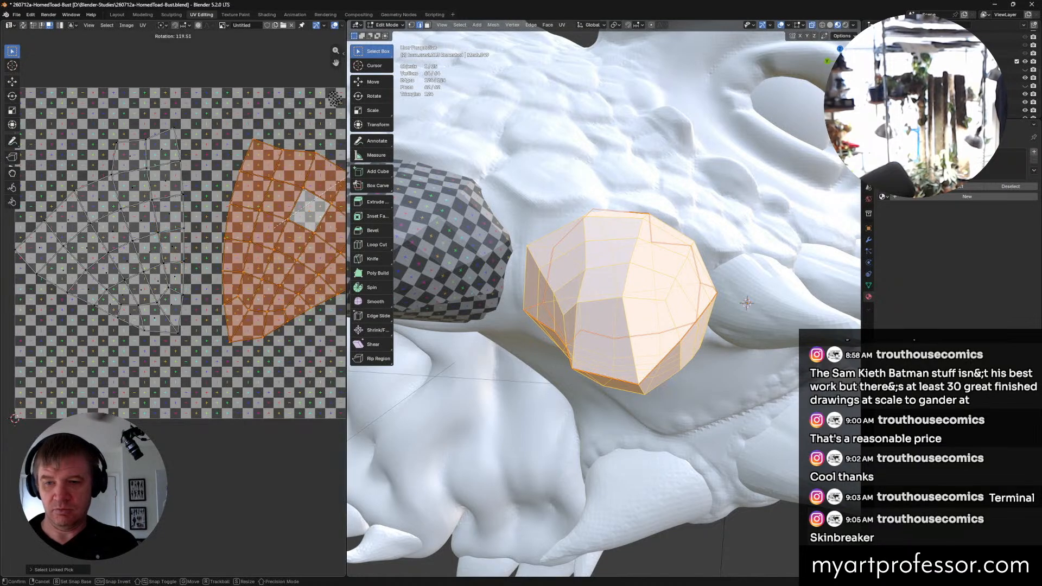
{"action": "left_click", "coordinate": [11, 174]}
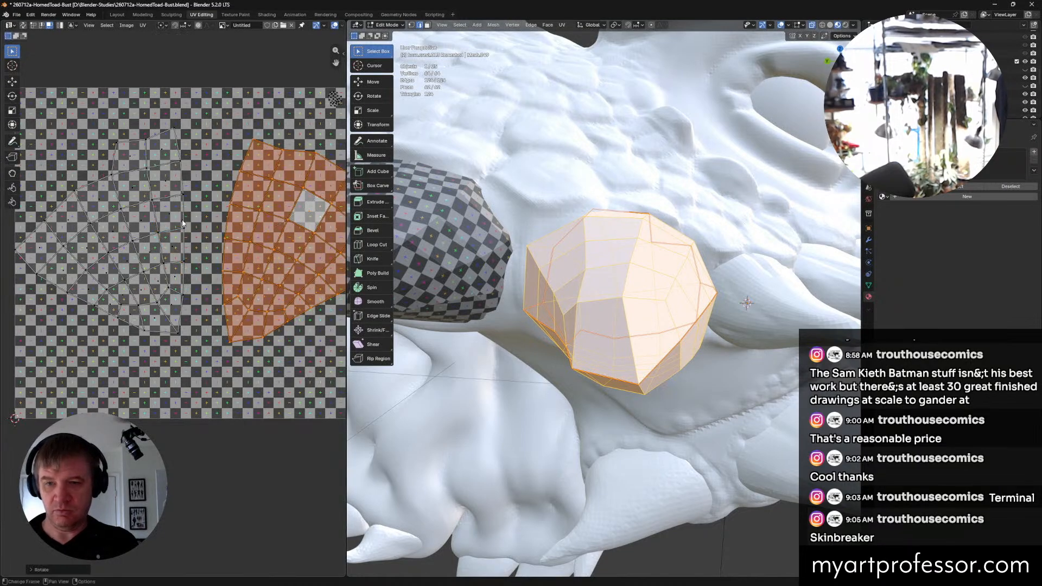
{"action": "key", "text": "g"}
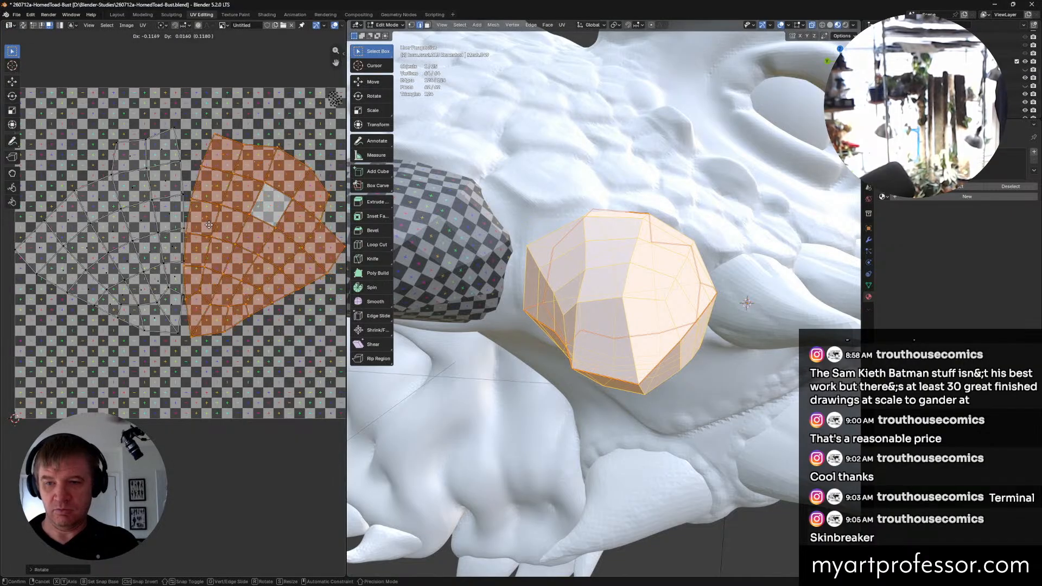
{"action": "left_click", "coordinate": [210, 226]}
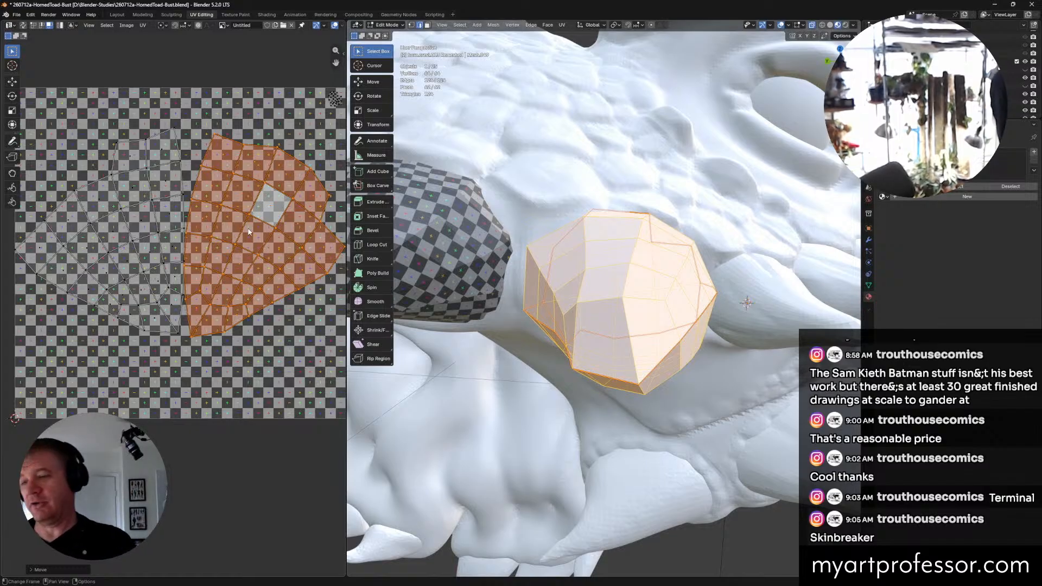
{"action": "middle_click_drag", "start_coordinate": [294, 229], "coordinate": [286, 233]}
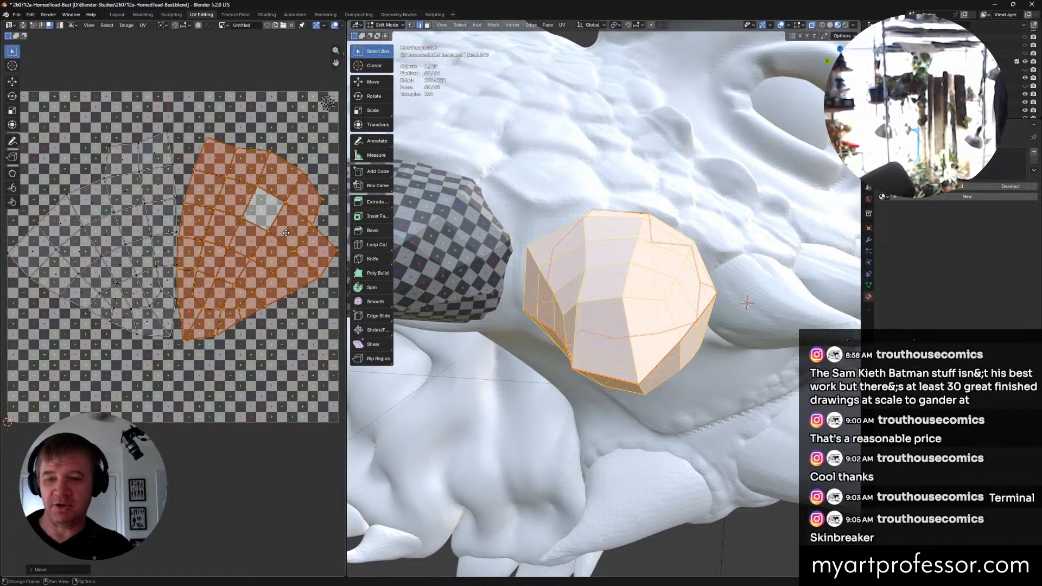
Step: Select both large UV islands, rotate them together to lie diagonally, enlarge them and position them to fill the tile
{"action": "left_click_drag", "start_coordinate": [261, 208], "coordinate": [125, 256]}
{"action": "key", "text": "l"}
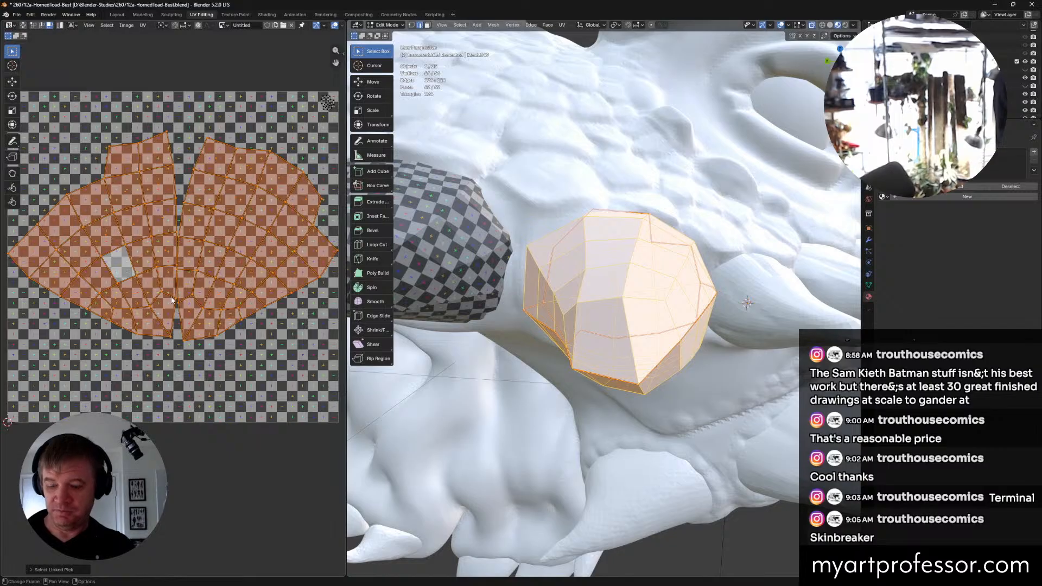
{"action": "key", "text": "r"}
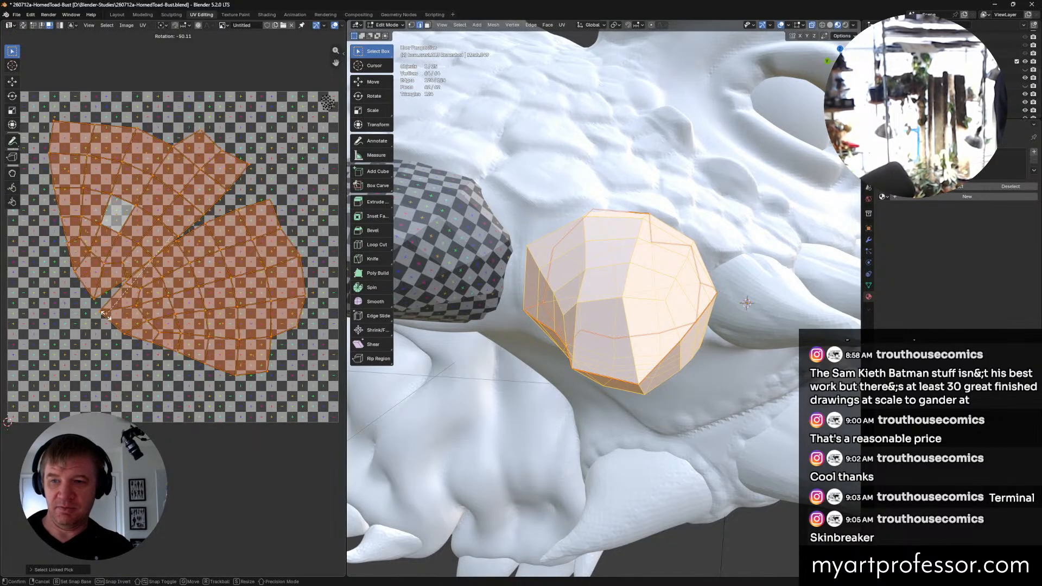
{"action": "left_click", "coordinate": [107, 319]}
{"action": "key", "text": "s"}
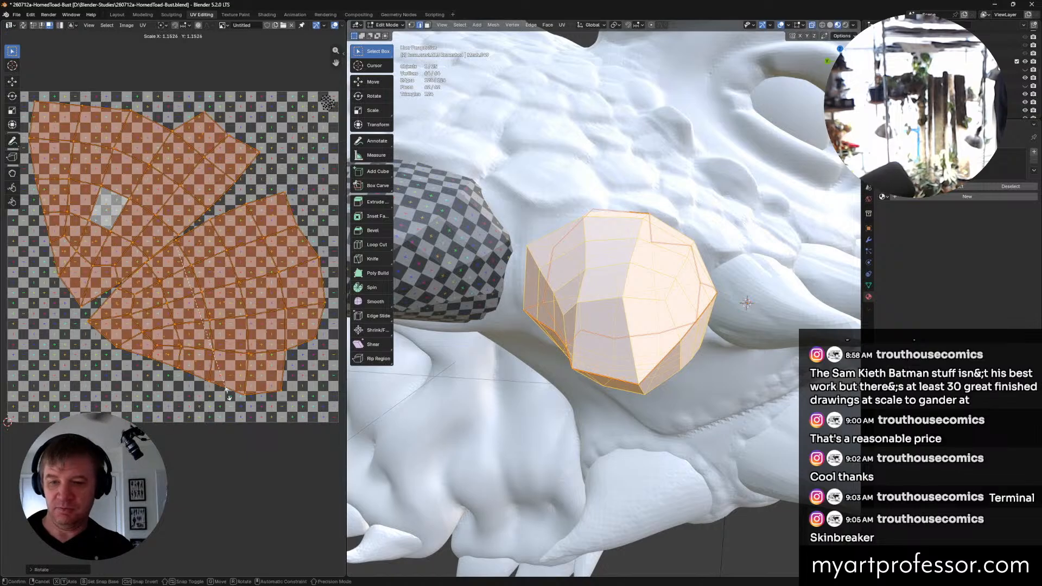
{"action": "left_click", "coordinate": [315, 465]}
{"action": "key", "text": "g"}
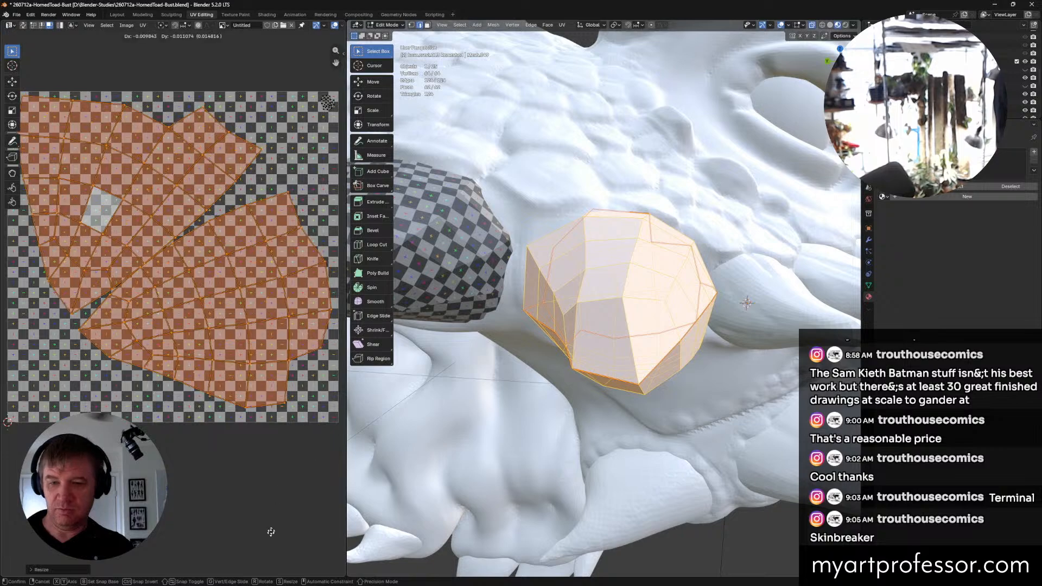
{"action": "left_click", "coordinate": [304, 539]}
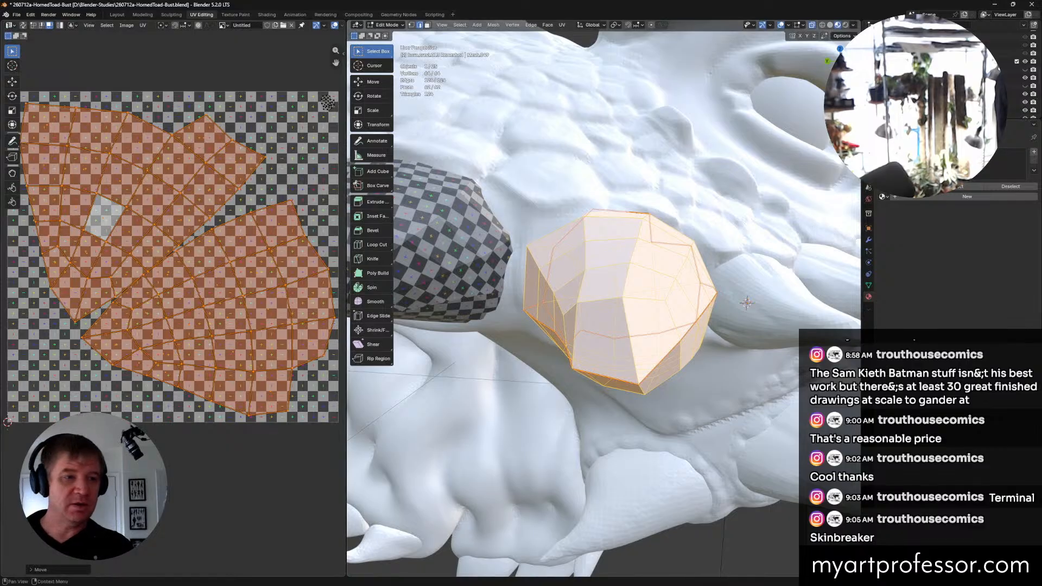
Step: Assign Material.001 to the horn, inspect the checker pattern around its sides and clear the selection
{"action": "left_click", "coordinate": [911, 199]}
{"action": "left_click", "coordinate": [883, 197]}
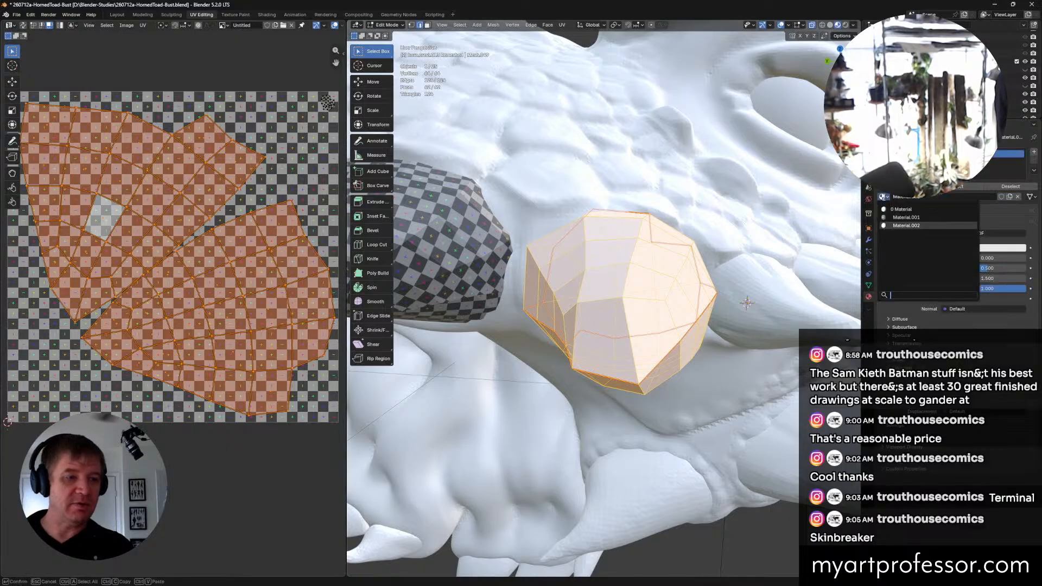
{"action": "left_click", "coordinate": [901, 217]}
{"action": "middle_click_drag", "start_coordinate": [704, 244], "coordinate": [679, 290]}
{"action": "middle_click_drag", "start_coordinate": [731, 256], "coordinate": [736, 213]}
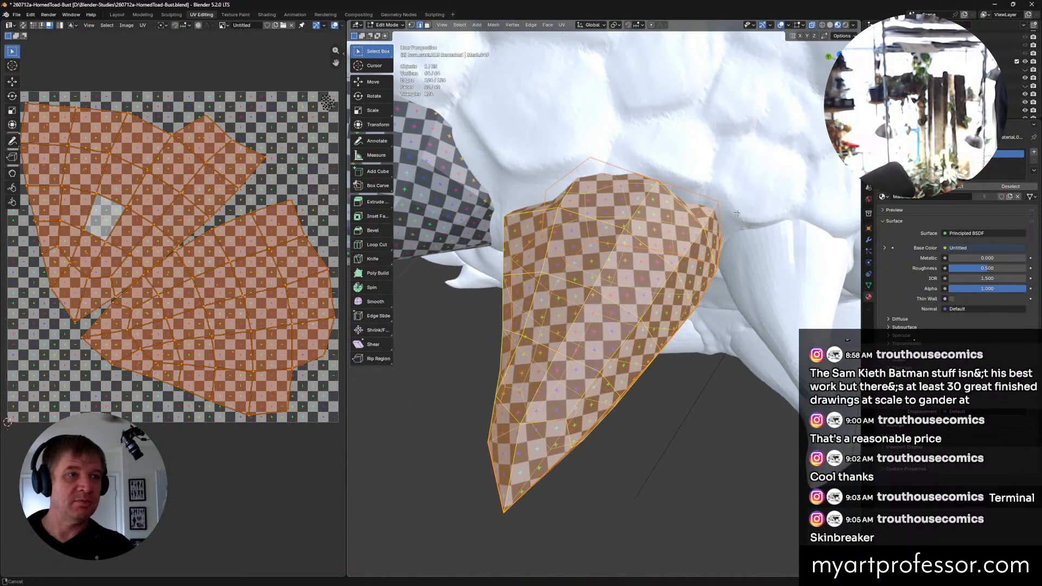
{"action": "middle_click_drag", "start_coordinate": [742, 345], "coordinate": [649, 205]}
{"action": "left_click", "coordinate": [711, 275]}
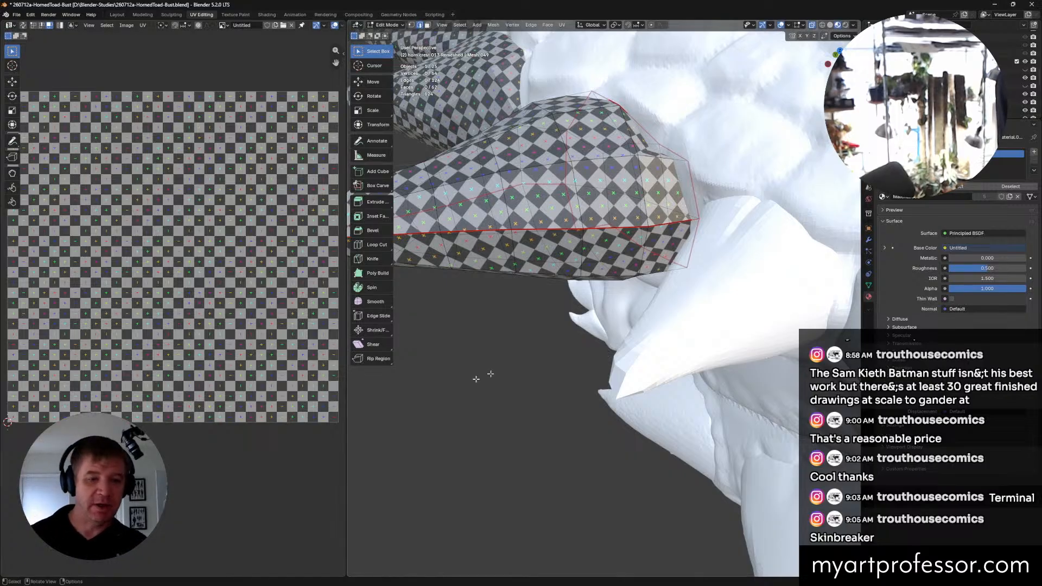
Step: Select the next small untextured crest horn in Object Mode, enter Edit Mode on it and turn off X-ray
{"action": "key", "text": "ctrl+Tab"}
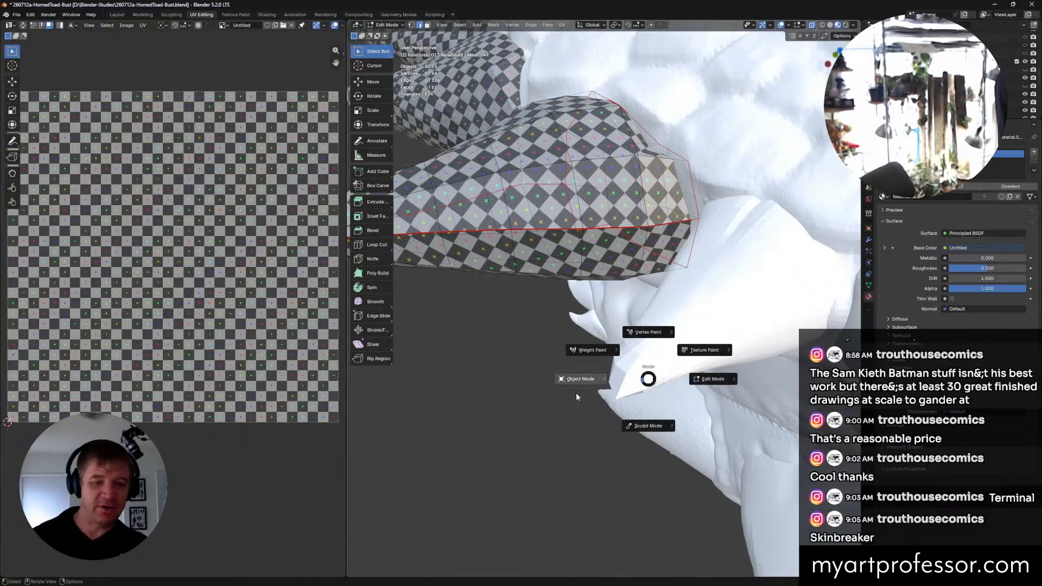
{"action": "left_click", "coordinate": [567, 379]}
{"action": "left_click", "coordinate": [698, 363]}
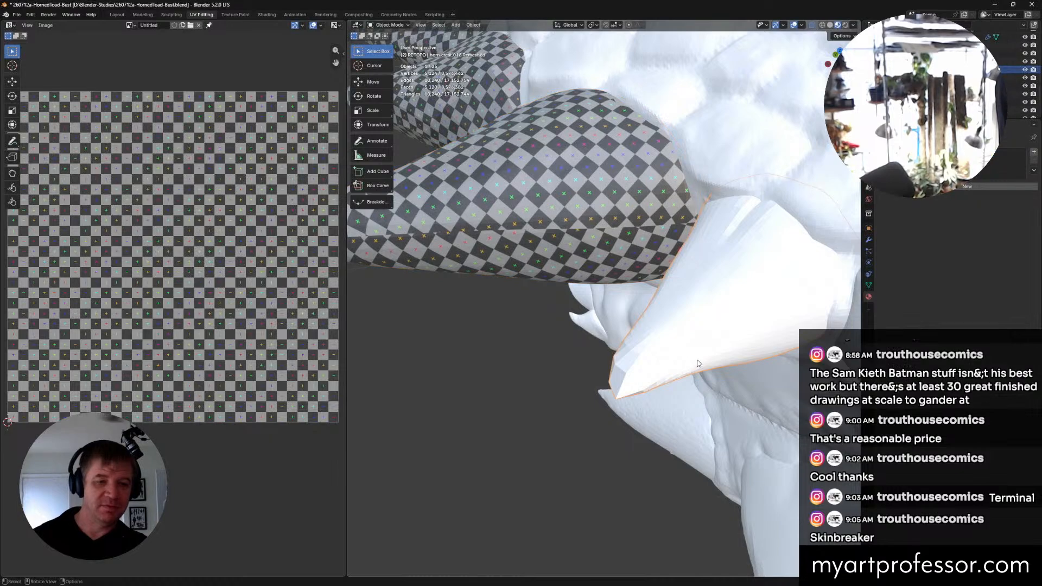
{"action": "middle_click_drag", "start_coordinate": [699, 364], "coordinate": [592, 282]}
{"action": "scroll", "coordinate": [717, 360], "scroll_direction": "down", "scroll_amount": 8}
{"action": "middle_click_drag", "start_coordinate": [592, 282], "coordinate": [532, 236]}
{"action": "mouse_move", "coordinate": [532, 236]}
{"action": "middle_mouse_down"}
{"action": "mouse_move", "coordinate": [530, 201]}
{"action": "mouse_move", "coordinate": [526, 246]}
{"action": "middle_mouse_up"}
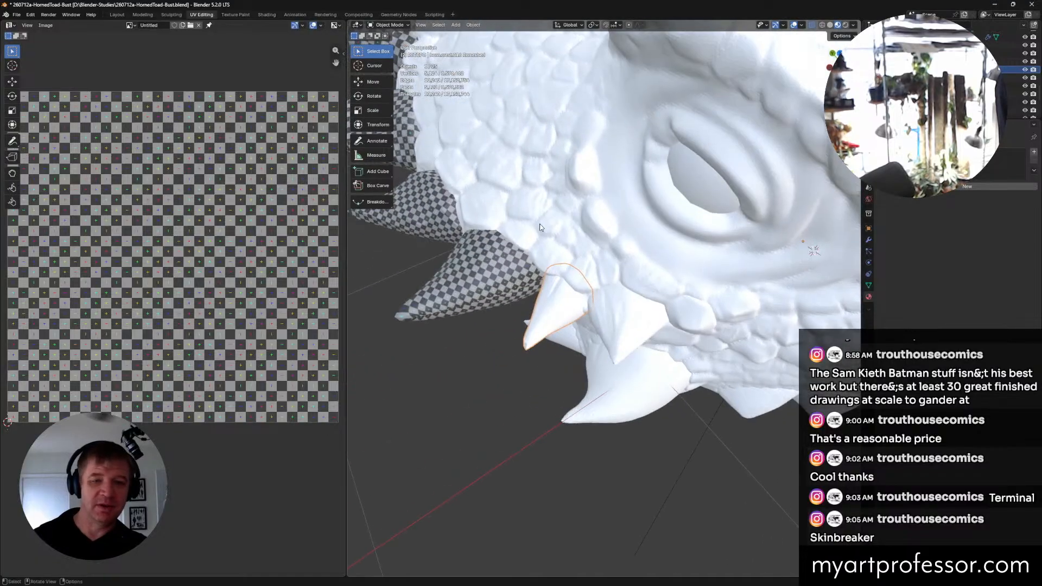
{"action": "key", "text": "ctrl+Tab"}
{"action": "left_click", "coordinate": [625, 229]}
{"action": "scroll", "coordinate": [574, 337], "scroll_direction": "up", "scroll_amount": 4}
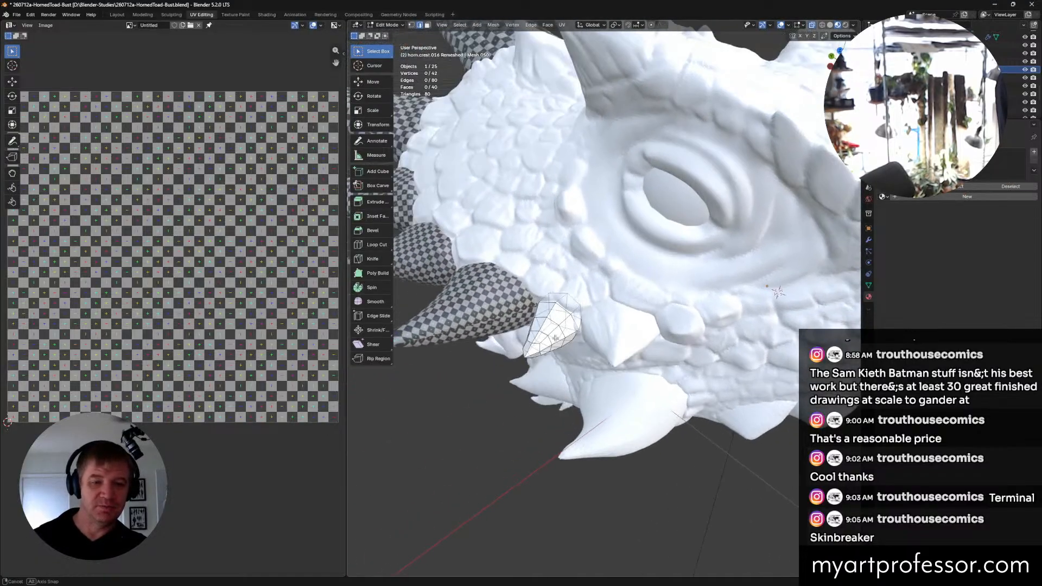
{"action": "scroll", "coordinate": [574, 338], "scroll_direction": "up", "scroll_amount": 1}
{"action": "middle_click_drag", "start_coordinate": [579, 317], "coordinate": [504, 319]}
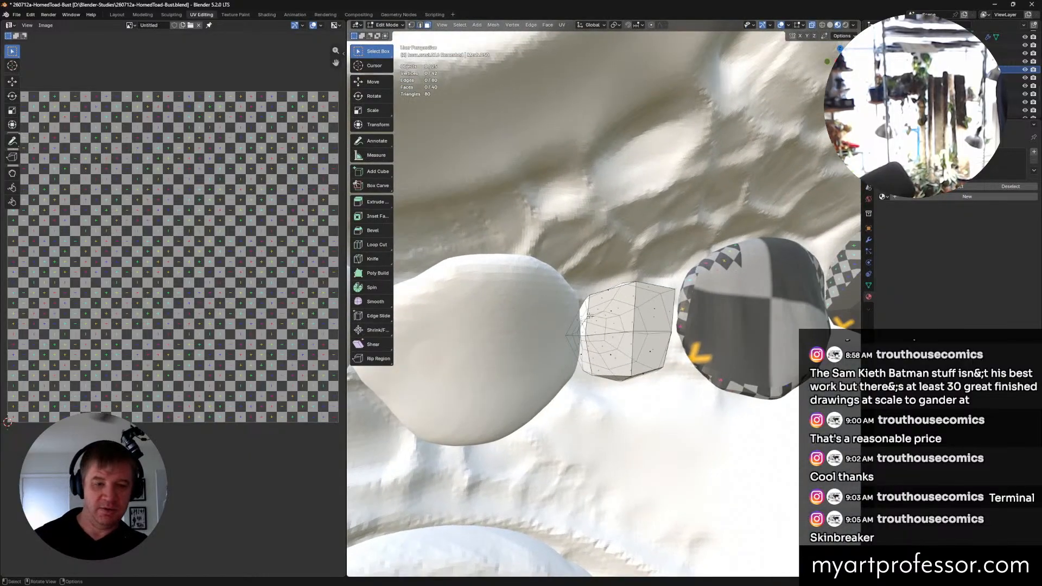
{"action": "middle_click_drag", "start_coordinate": [632, 341], "coordinate": [632, 346]}
{"action": "key", "text": "alt+z"}
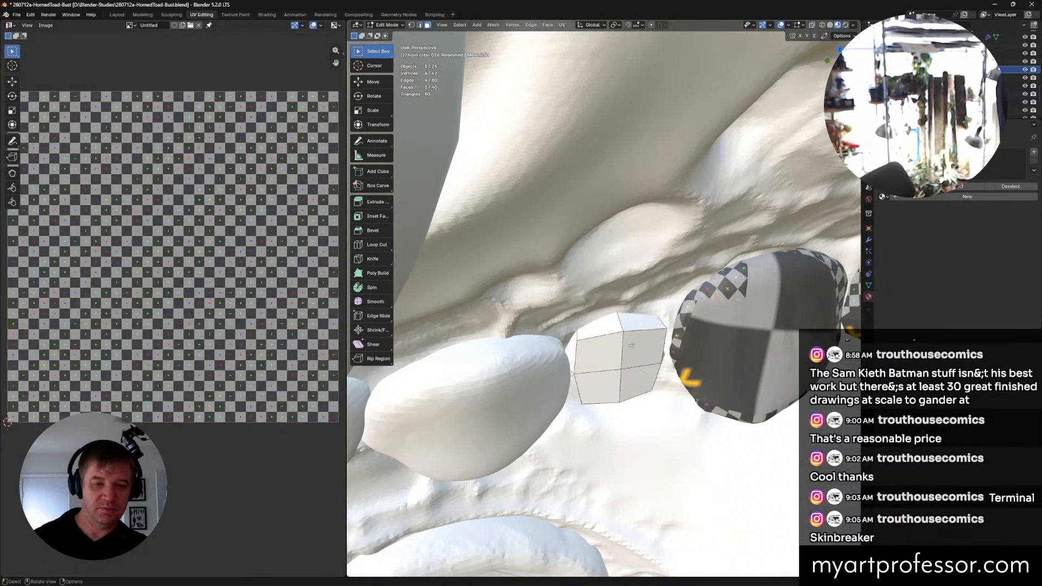
{"action": "left_click", "coordinate": [640, 345]}
{"action": "left_click", "coordinate": [601, 353], "text": "shift"}
{"action": "left_click", "coordinate": [593, 383], "text": "shift"}
{"action": "left_click", "coordinate": [635, 378], "text": "shift"}
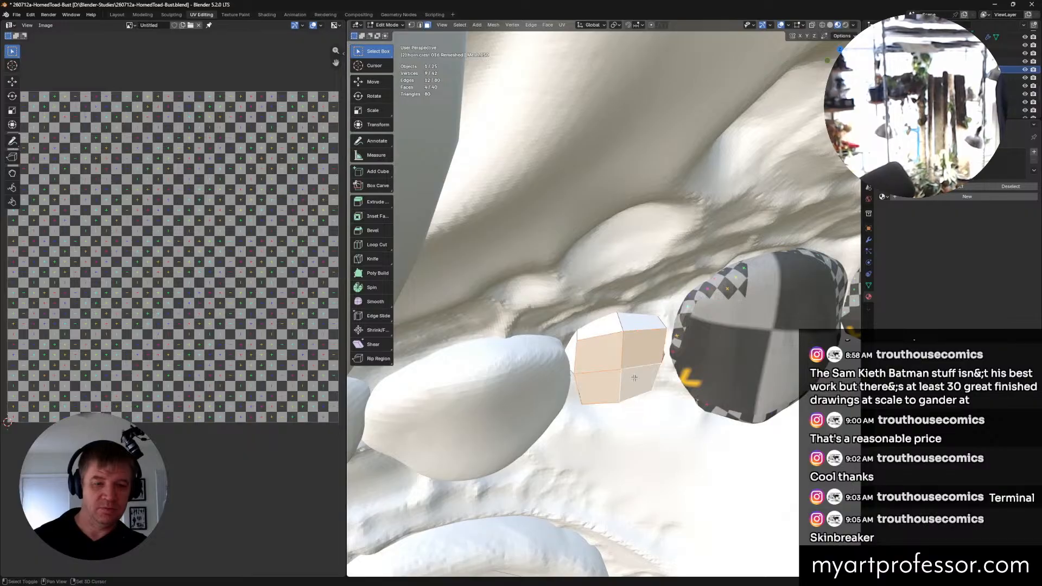
Step: Select the edges around the base face group of the small crest horn in edge mode and mark them as a seam
{"action": "key", "text": "2"}
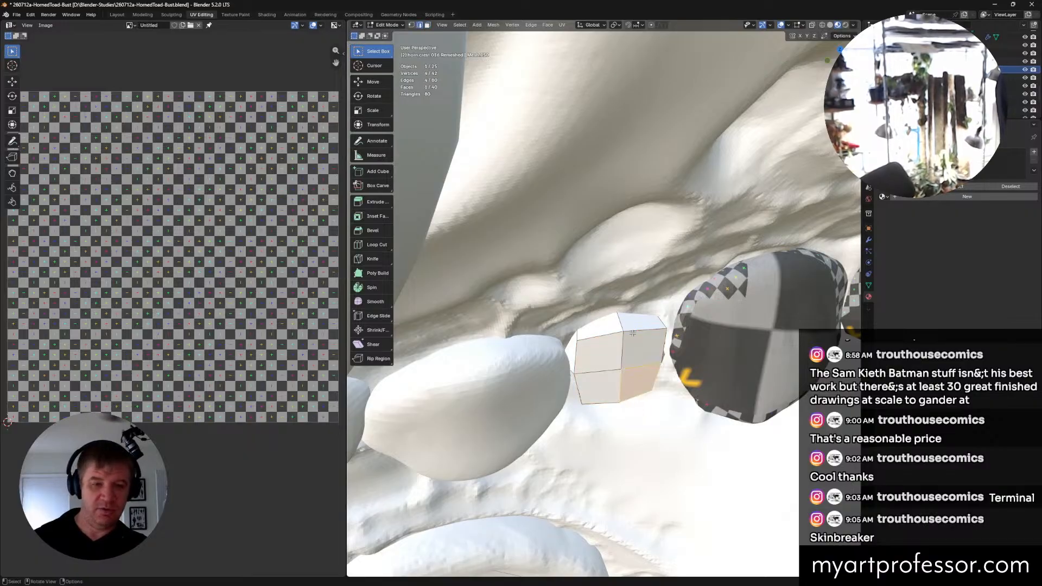
{"action": "left_click", "coordinate": [633, 333]}
{"action": "left_click", "coordinate": [600, 336], "text": "shift"}
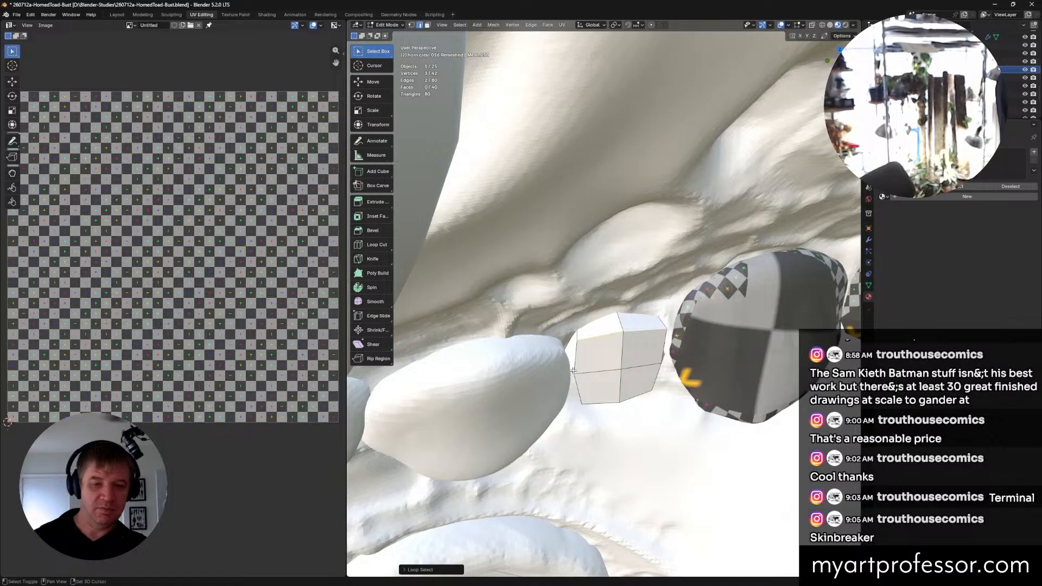
{"action": "left_click", "coordinate": [575, 357], "text": "shift"}
{"action": "left_click", "coordinate": [577, 386], "text": "shift"}
{"action": "left_click", "coordinate": [597, 402], "text": "shift"}
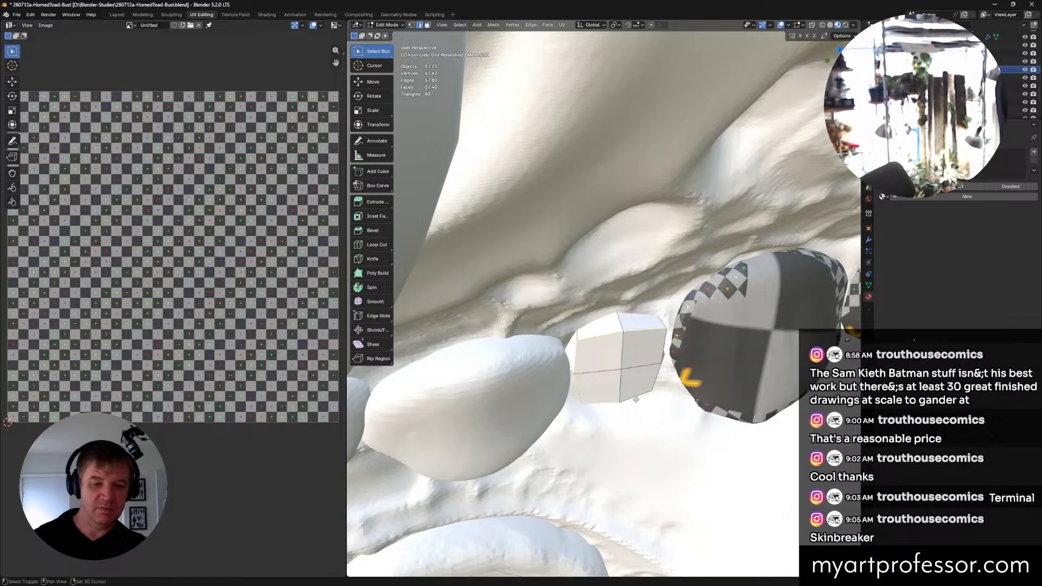
{"action": "left_click", "coordinate": [637, 399], "text": "shift"}
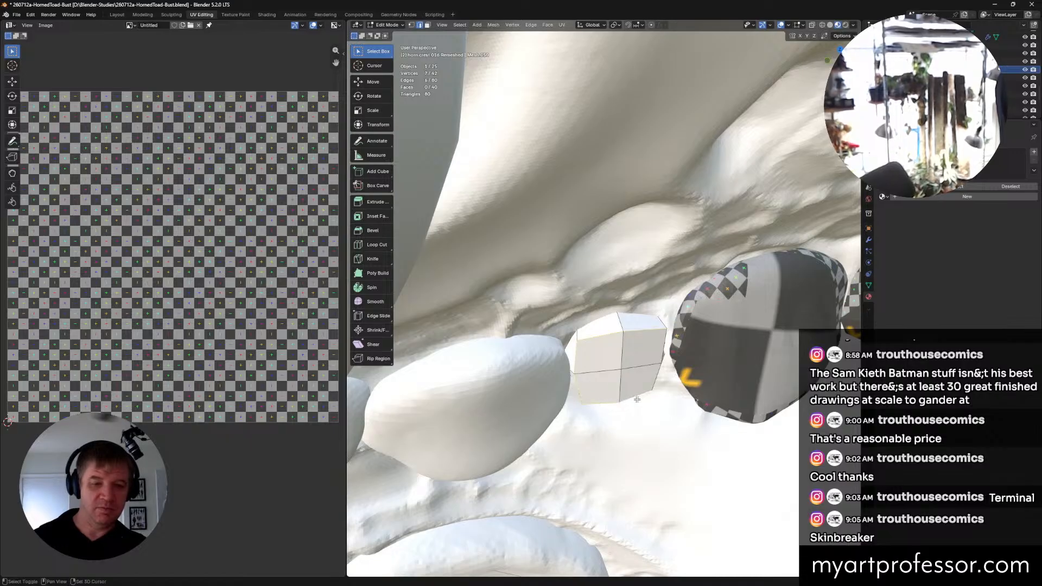
{"action": "left_click", "coordinate": [663, 336], "text": "shift"}
{"action": "right_click", "coordinate": [662, 369]}
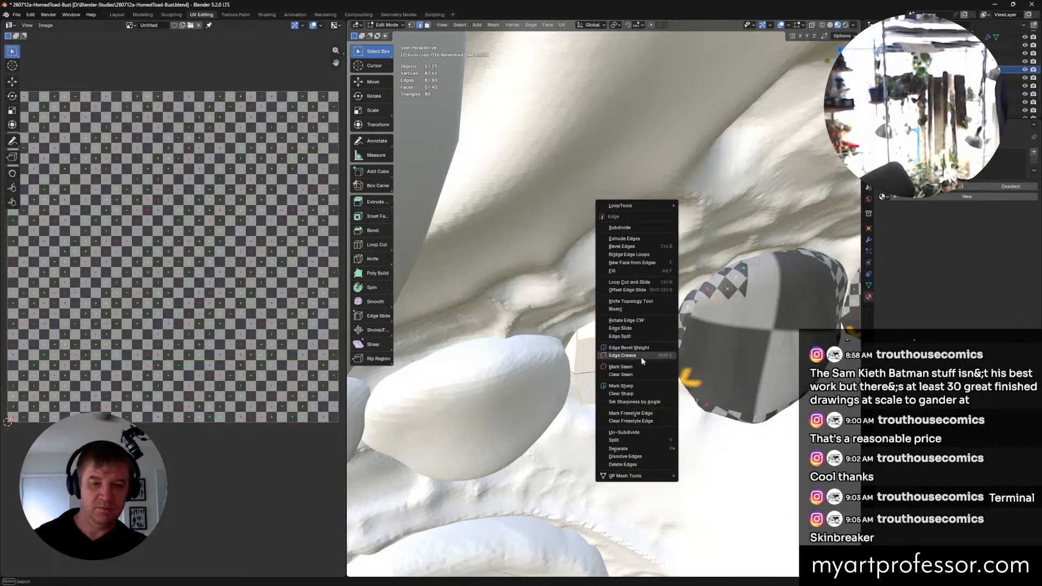
{"action": "left_click", "coordinate": [664, 364]}
Step: Select the edge path along both sides of the horn, running from the base over the tip, and mark it as a seam
{"action": "middle_click_drag", "start_coordinate": [663, 364], "coordinate": [603, 394]}
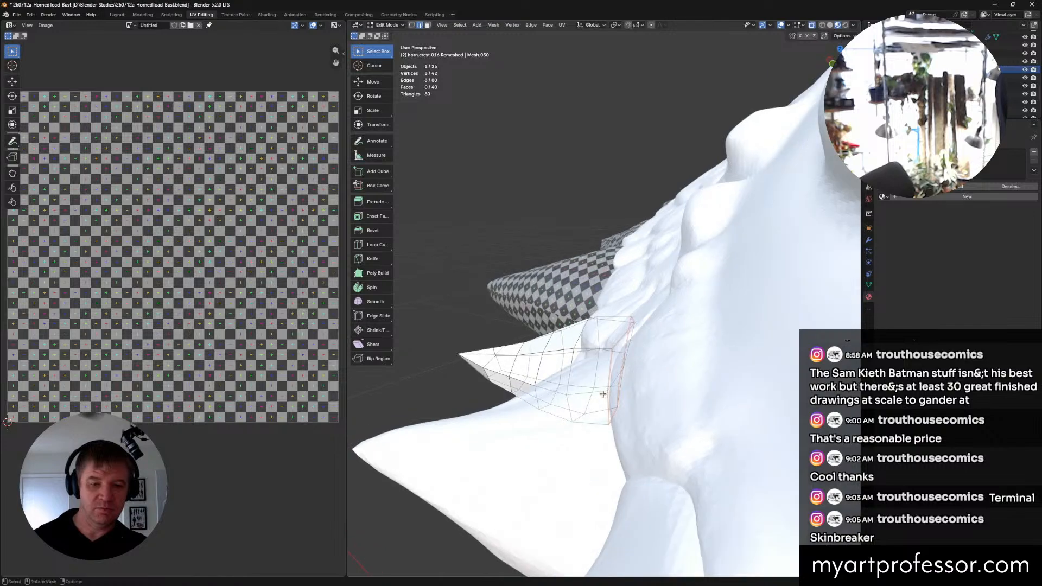
{"action": "left_click", "coordinate": [589, 394]}
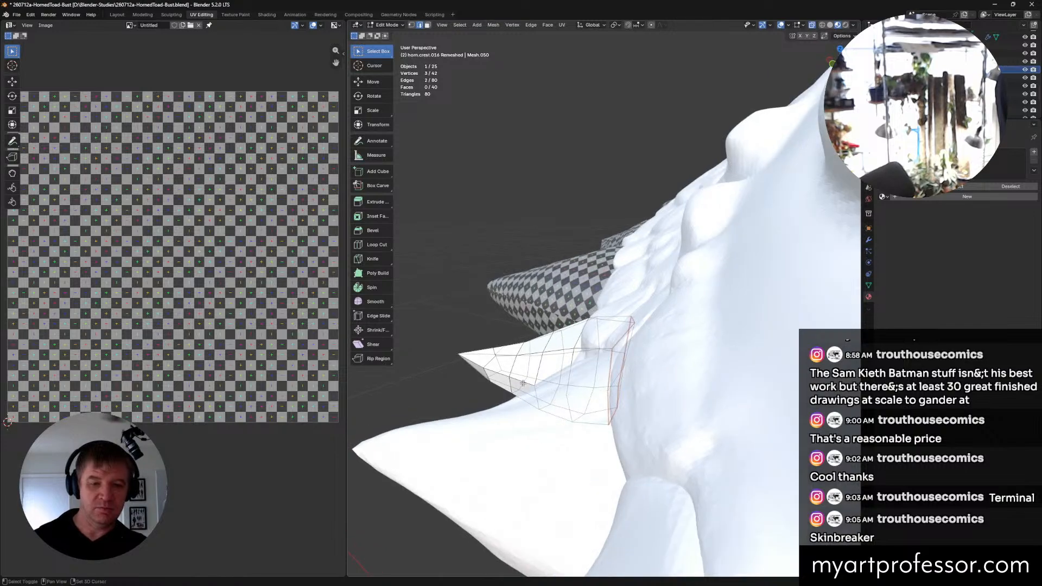
{"action": "left_click", "coordinate": [499, 379], "text": "shift"}
{"action": "middle_click_drag", "start_coordinate": [498, 379], "coordinate": [649, 344]}
{"action": "left_click", "coordinate": [452, 382], "text": "shift"}
{"action": "left_click", "coordinate": [612, 339], "text": "shift"}
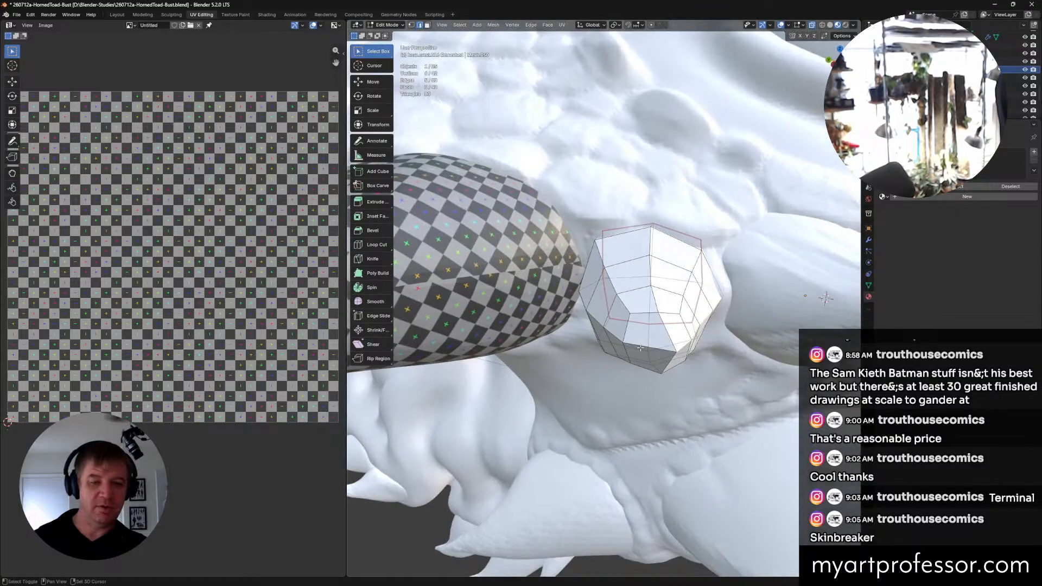
{"action": "left_click", "coordinate": [640, 347], "text": "shift"}
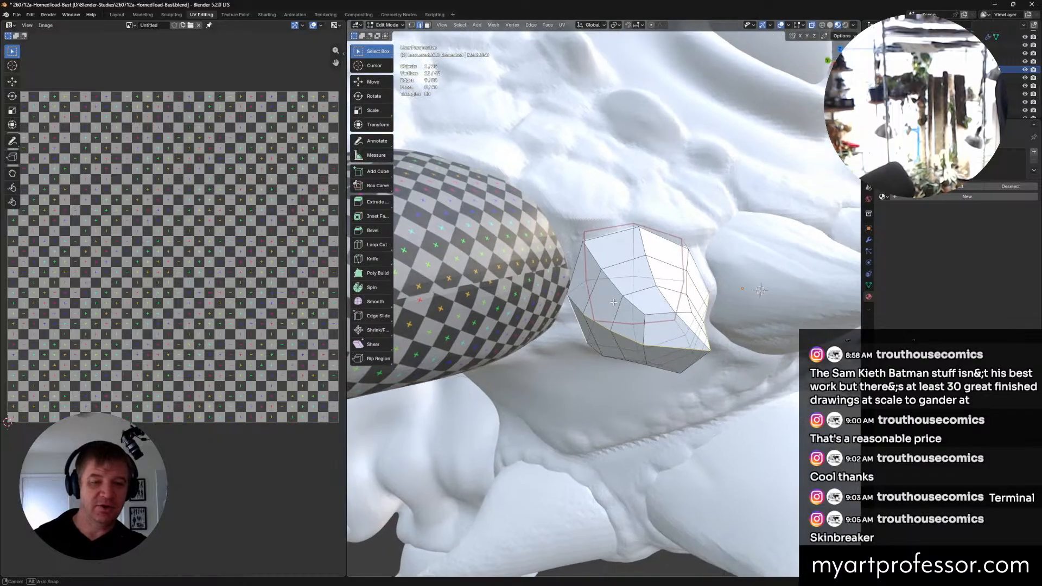
{"action": "middle_click_drag", "start_coordinate": [590, 287], "coordinate": [589, 303]}
{"action": "key", "text": "ctrl+z"}
{"action": "key", "text": "ctrl+z"}
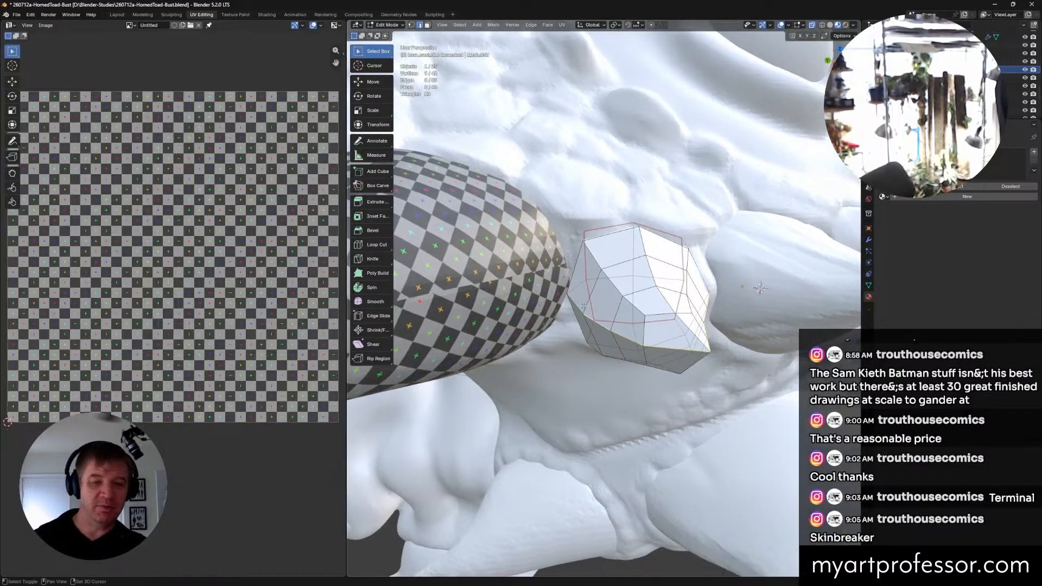
{"action": "left_click", "coordinate": [579, 284], "text": "ctrl"}
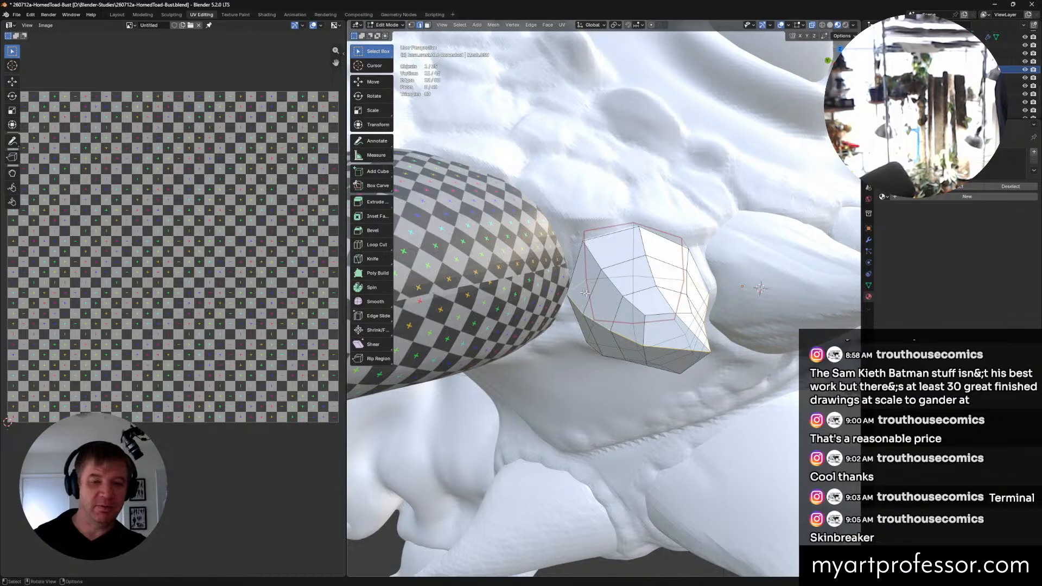
{"action": "middle_click_drag", "start_coordinate": [580, 284], "coordinate": [581, 292]}
{"action": "key", "text": "ctrl+e"}
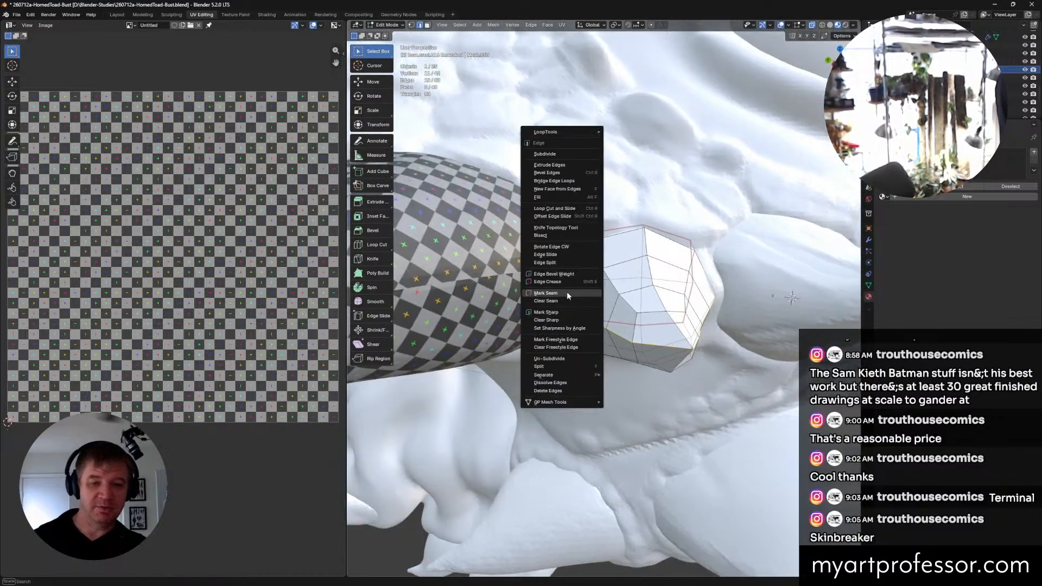
{"action": "left_click", "coordinate": [567, 293]}
Step: Select all faces of the seamed horn and unwrap them
{"action": "middle_click_drag", "start_coordinate": [567, 295], "coordinate": [707, 324]}
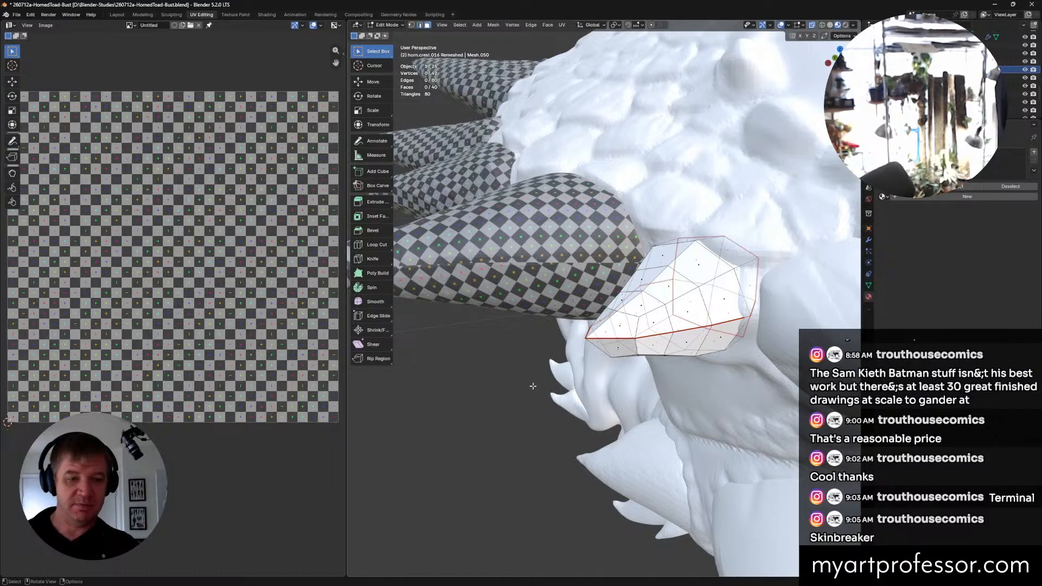
{"action": "key", "text": "a"}
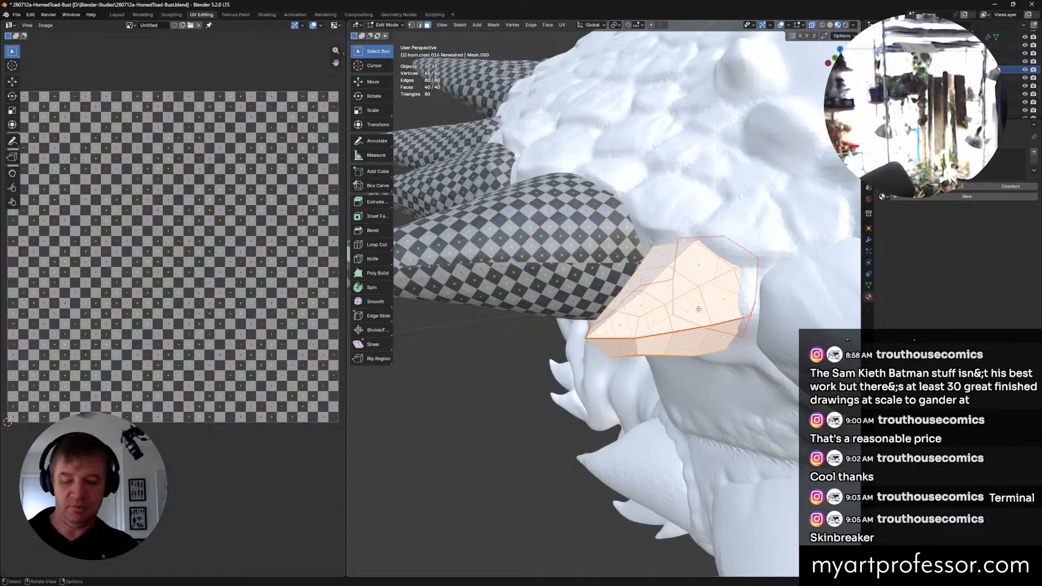
{"action": "key", "text": "u"}
{"action": "left_click", "coordinate": [700, 334]}
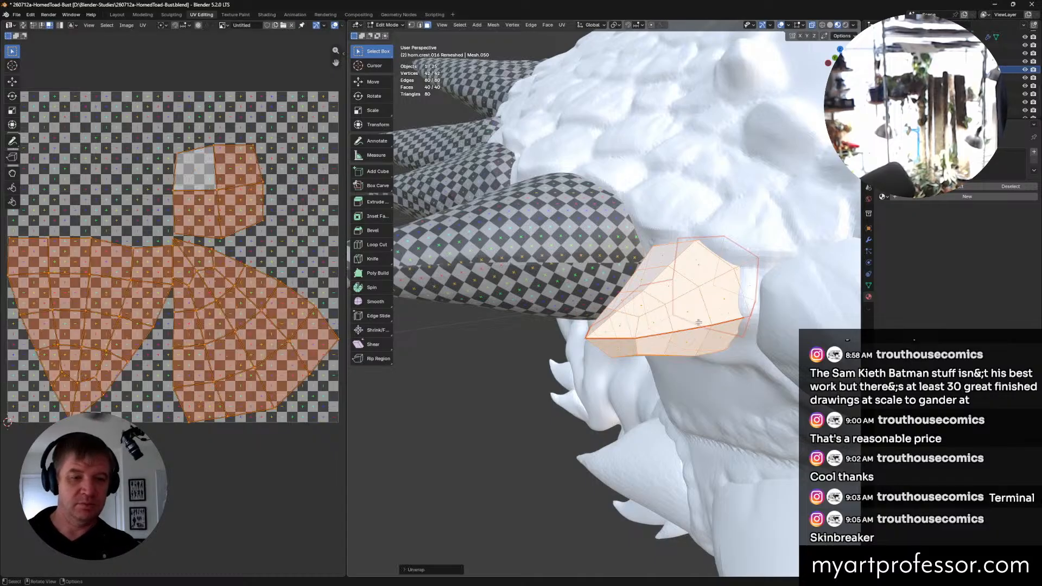
Step: Select the small base UV island, shrink it and move it into the upper-right corner of the UV tile
{"action": "left_click", "coordinate": [287, 120]}
{"action": "left_click", "coordinate": [254, 205]}
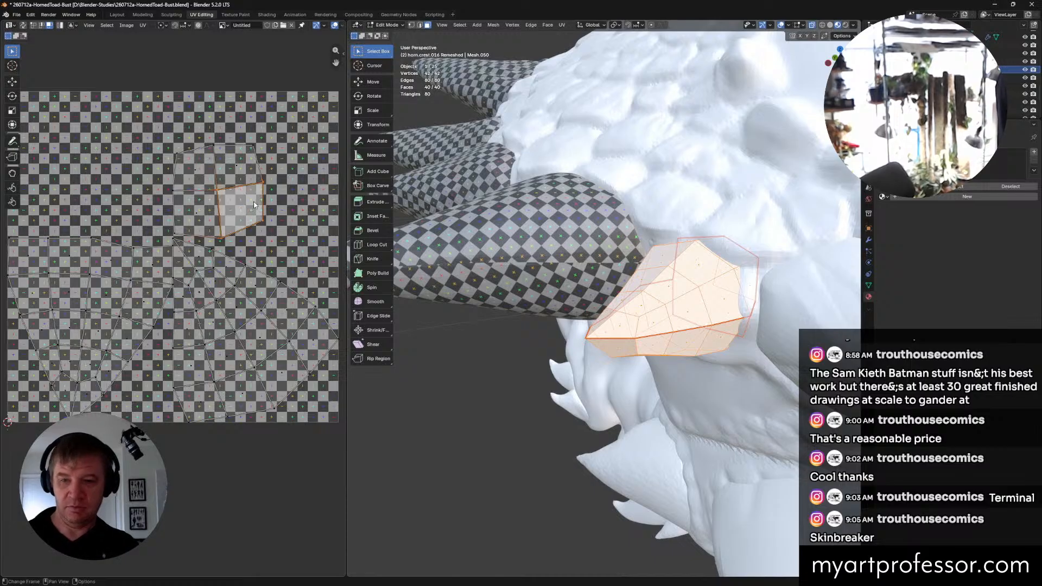
{"action": "key", "text": "l"}
{"action": "key", "text": "s"}
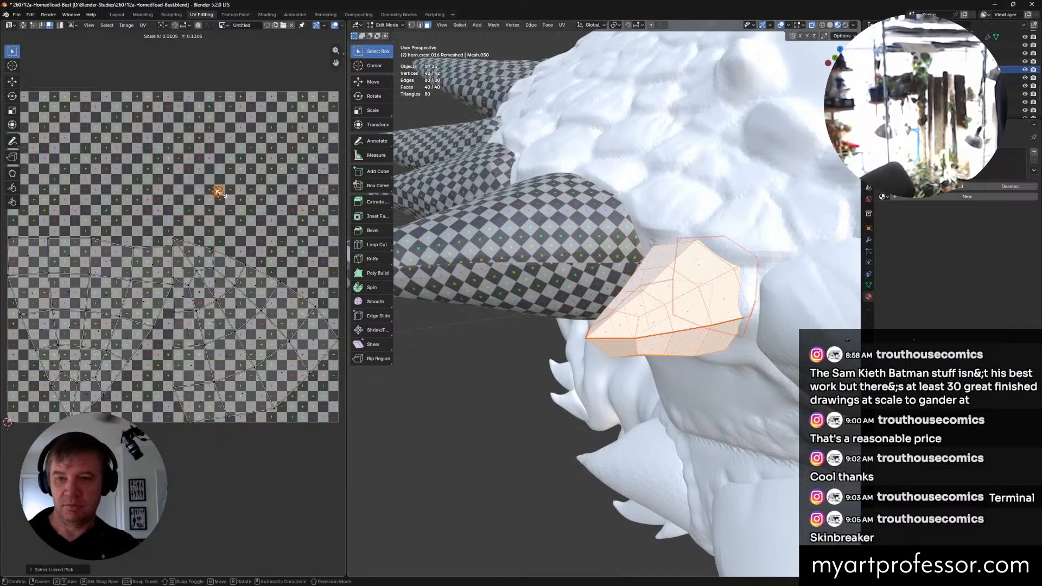
{"action": "left_click", "coordinate": [229, 198]}
{"action": "key", "text": "g"}
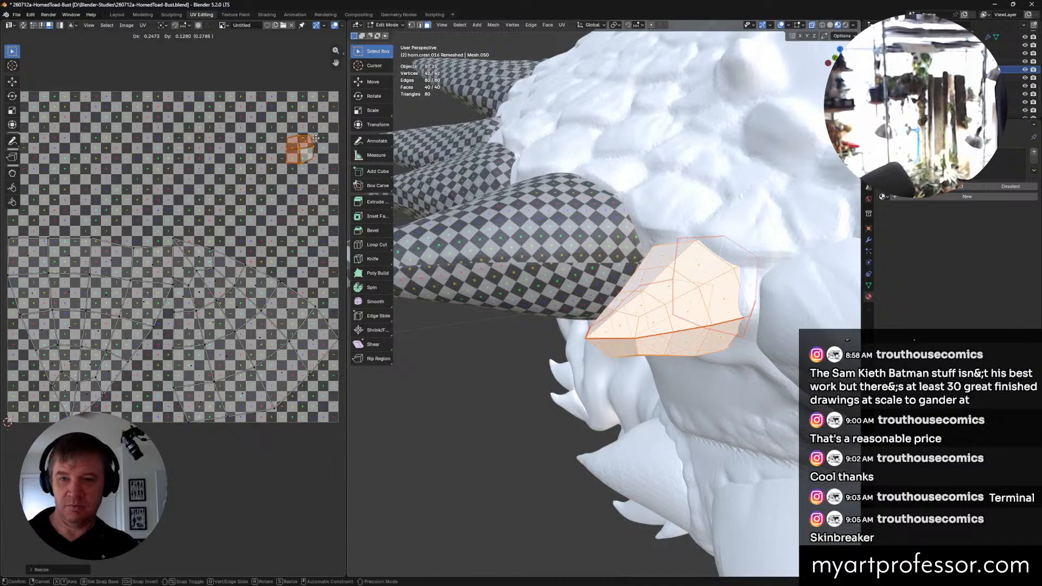
{"action": "left_click", "coordinate": [328, 119]}
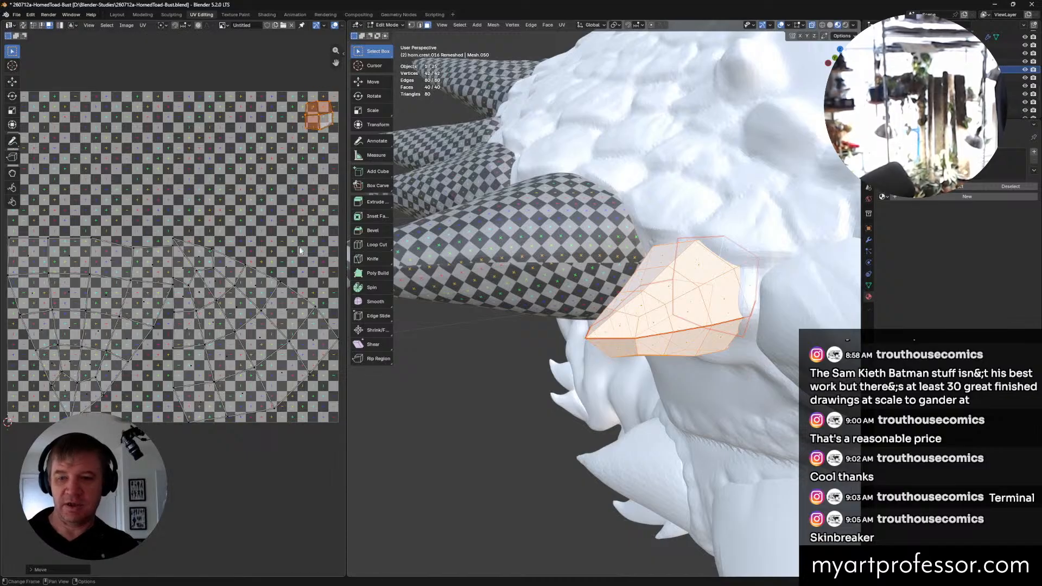
Step: Rotate the right-hand large UV island clockwise and fit it closely against the left-hand island's slanted edge
{"action": "left_click", "coordinate": [258, 247]}
{"action": "left_click", "coordinate": [222, 290]}
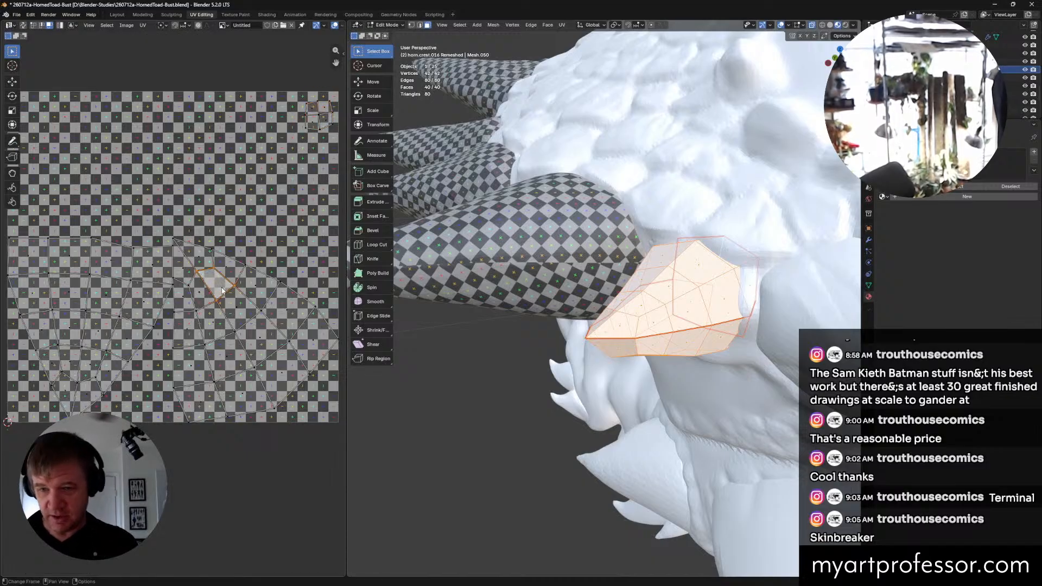
{"action": "key", "text": "l"}
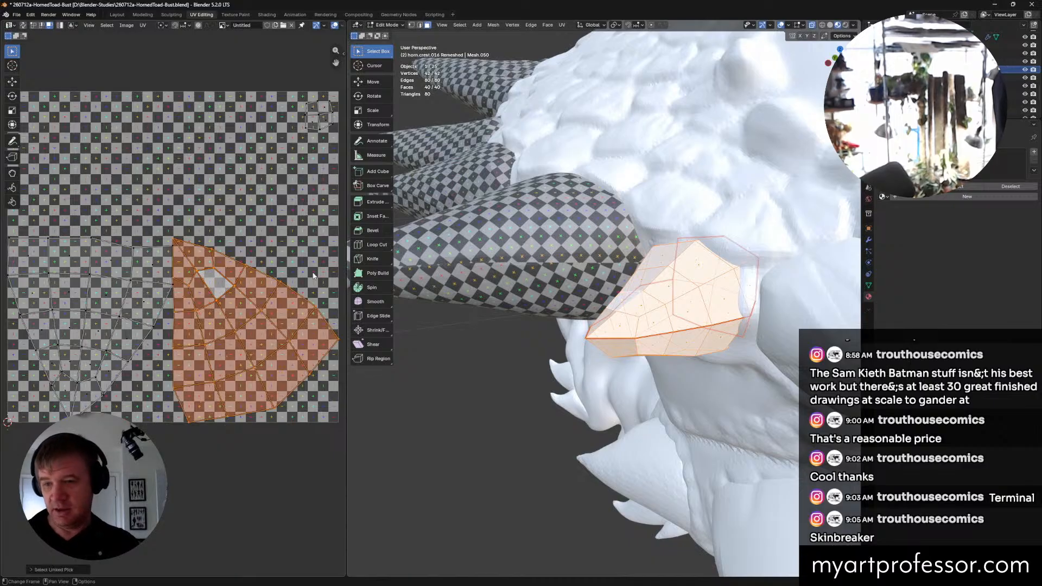
{"action": "key", "text": "r"}
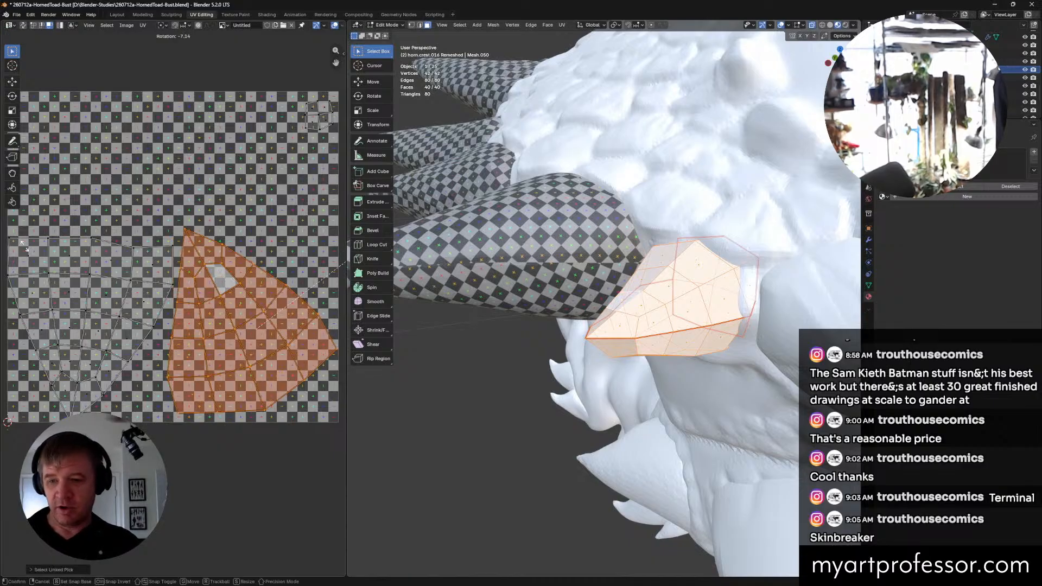
{"action": "left_click", "coordinate": [24, 316]}
{"action": "key", "text": "g"}
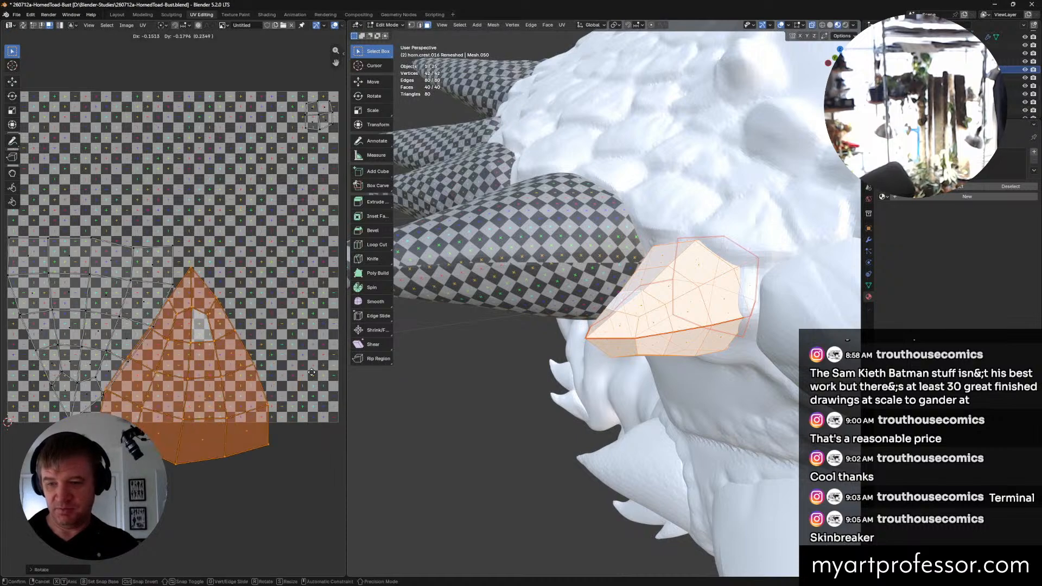
{"action": "left_click", "coordinate": [319, 373]}
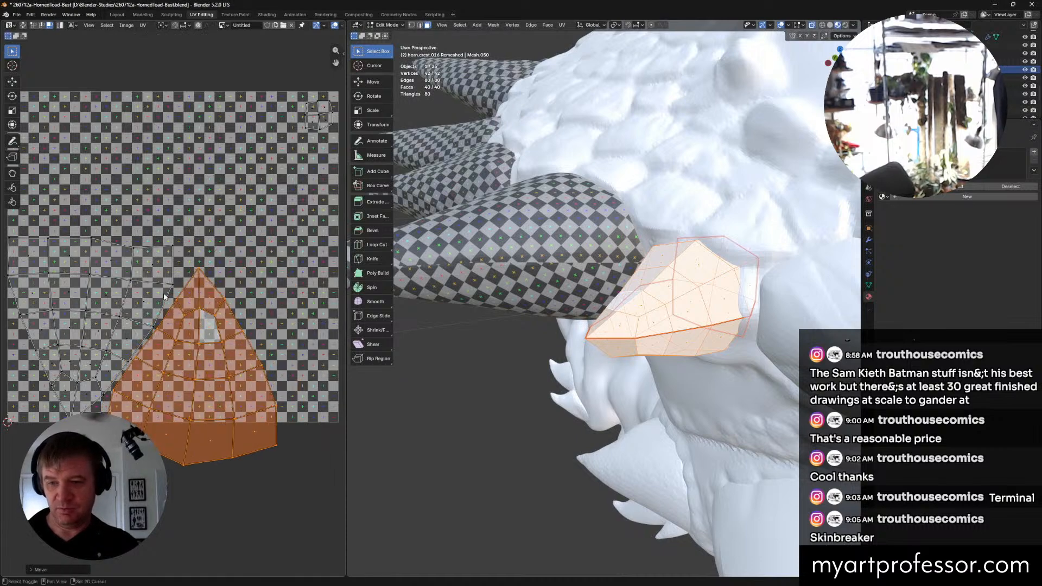
Step: Add the left-hand UV island to the selection, move both islands to the middle of the tile and rotate them slightly clockwise
{"action": "left_click", "coordinate": [165, 297], "text": "shift"}
{"action": "key", "text": "l"}
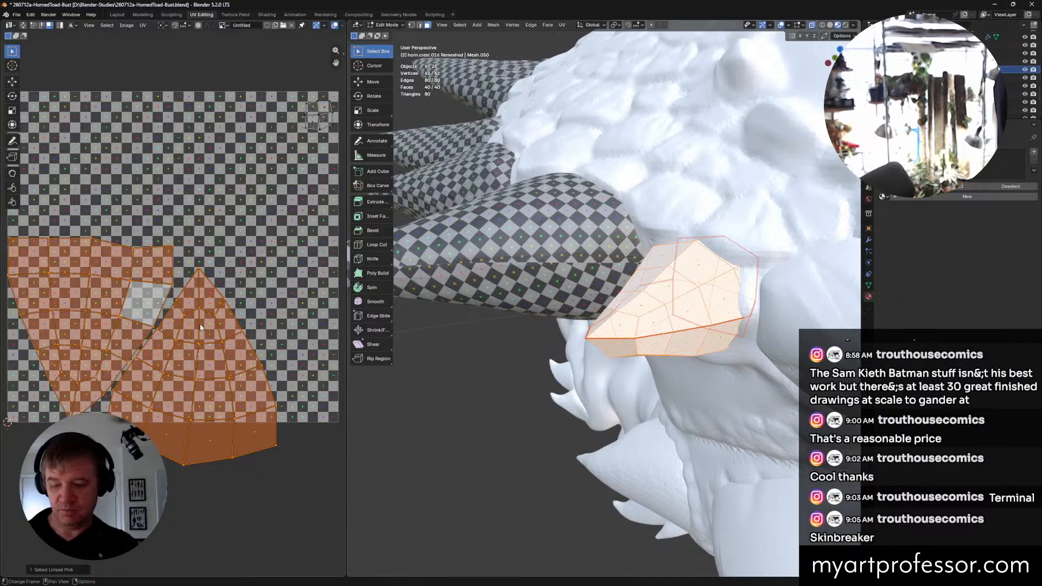
{"action": "key", "text": "g"}
{"action": "left_click", "coordinate": [323, 285]}
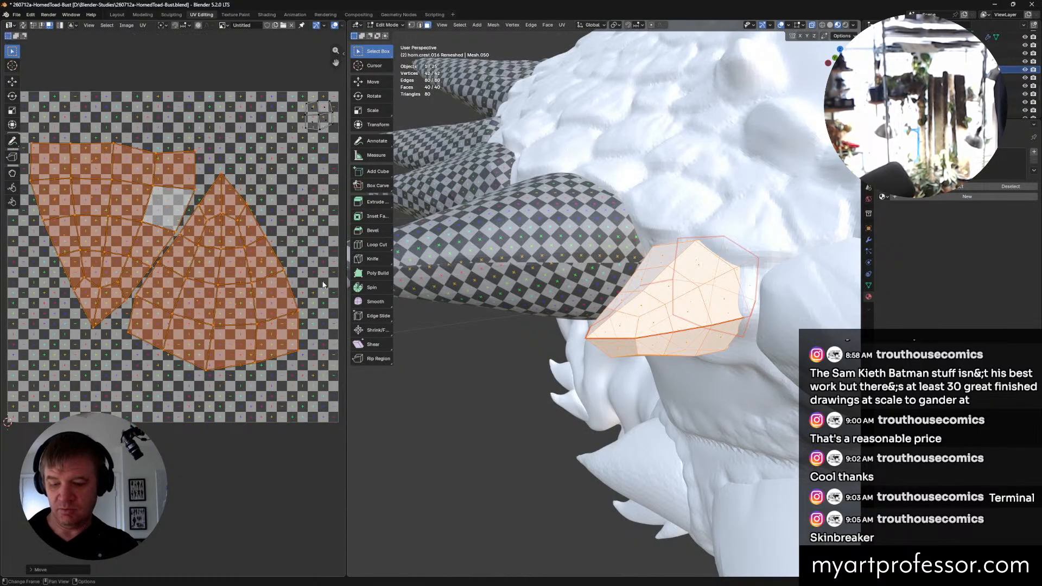
{"action": "key", "text": "r"}
{"action": "left_click", "coordinate": [325, 307]}
Step: Enlarge both large UV islands and position them to fill the tile without overlapping the small base island
{"action": "key", "text": "s"}
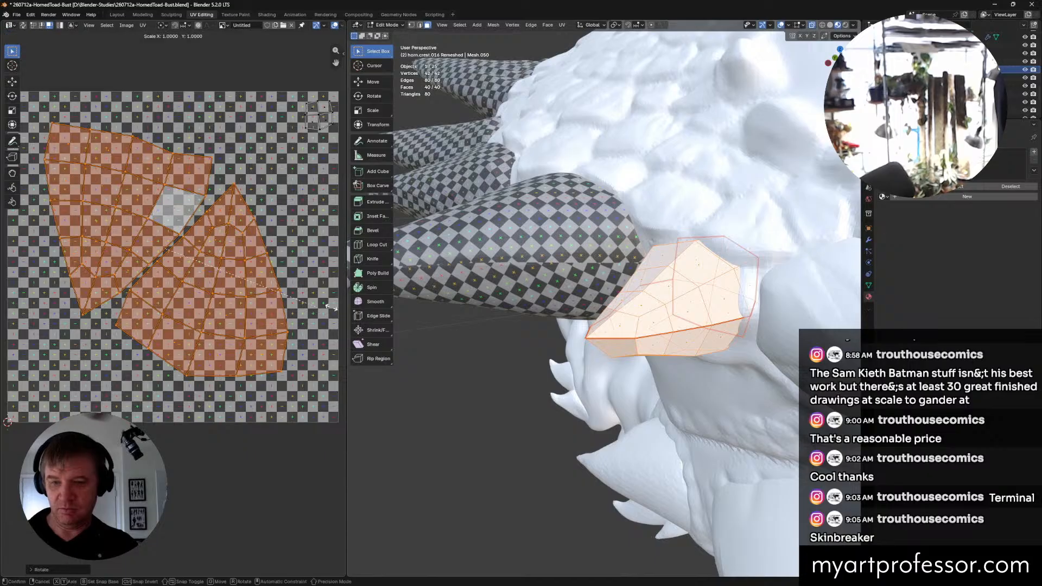
{"action": "left_click", "coordinate": [17, 310]}
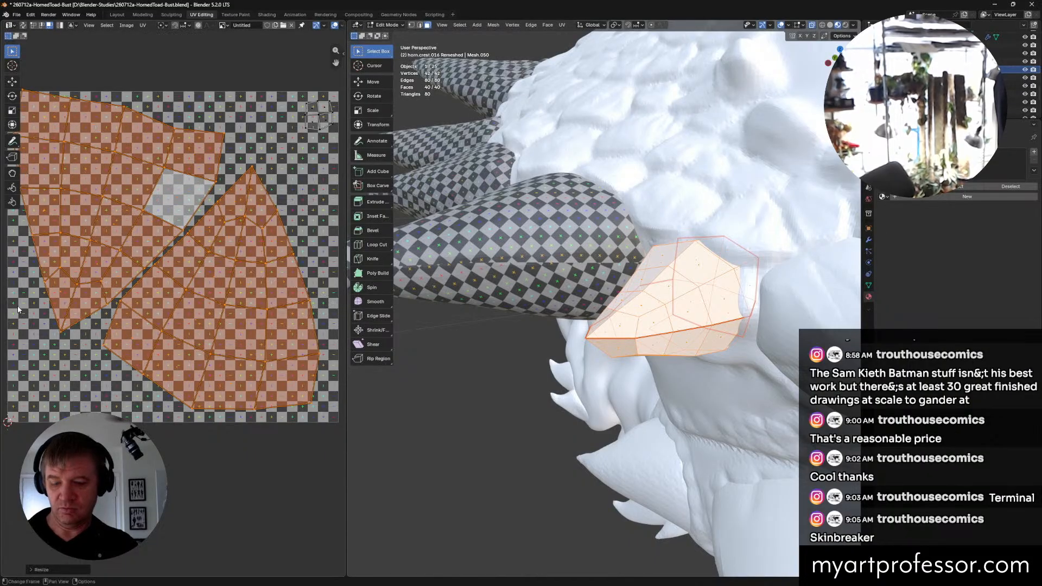
{"action": "key", "text": "g"}
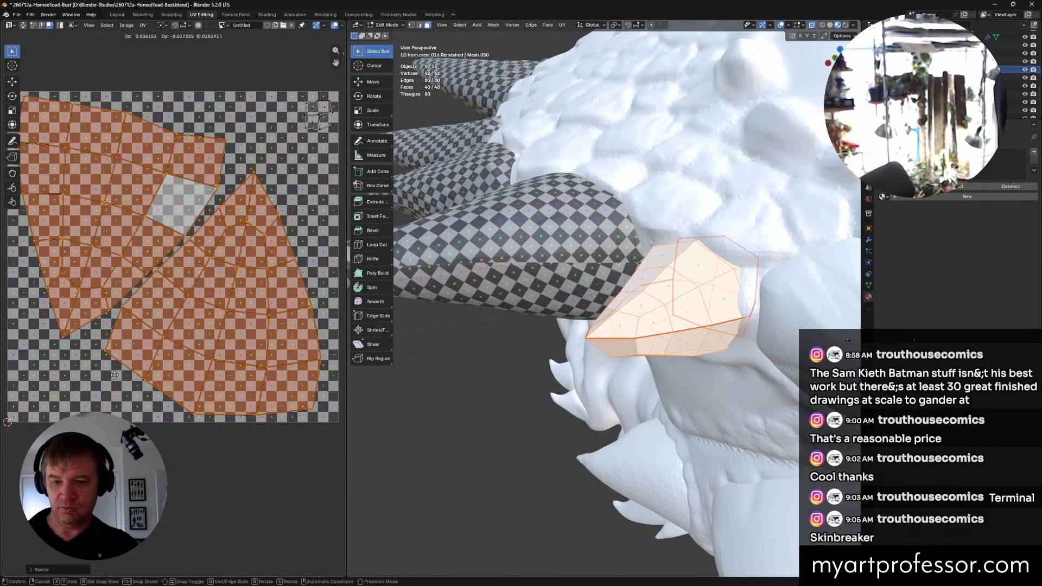
{"action": "left_click", "coordinate": [105, 381]}
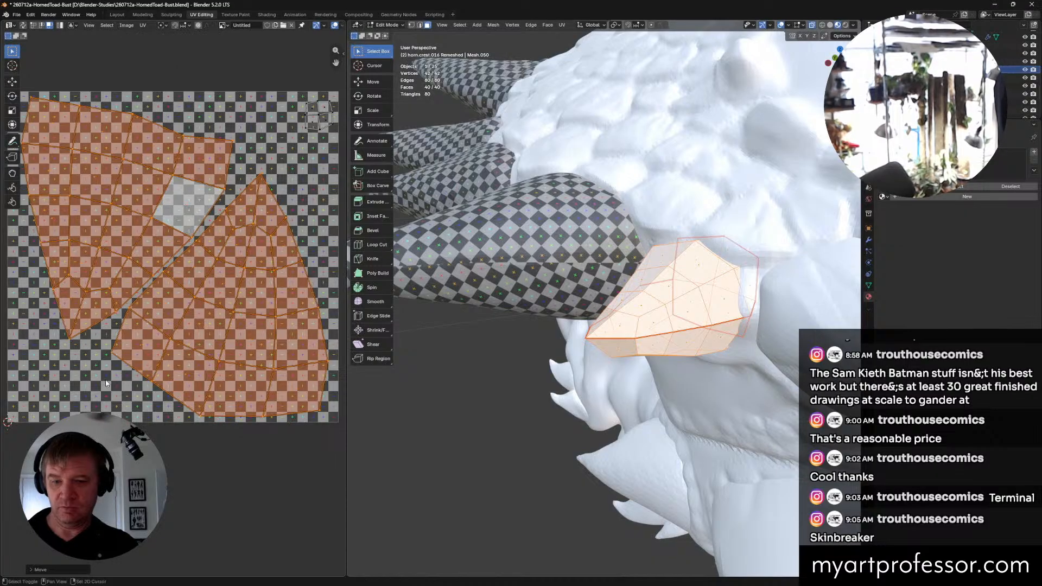
{"action": "key", "text": "s"}
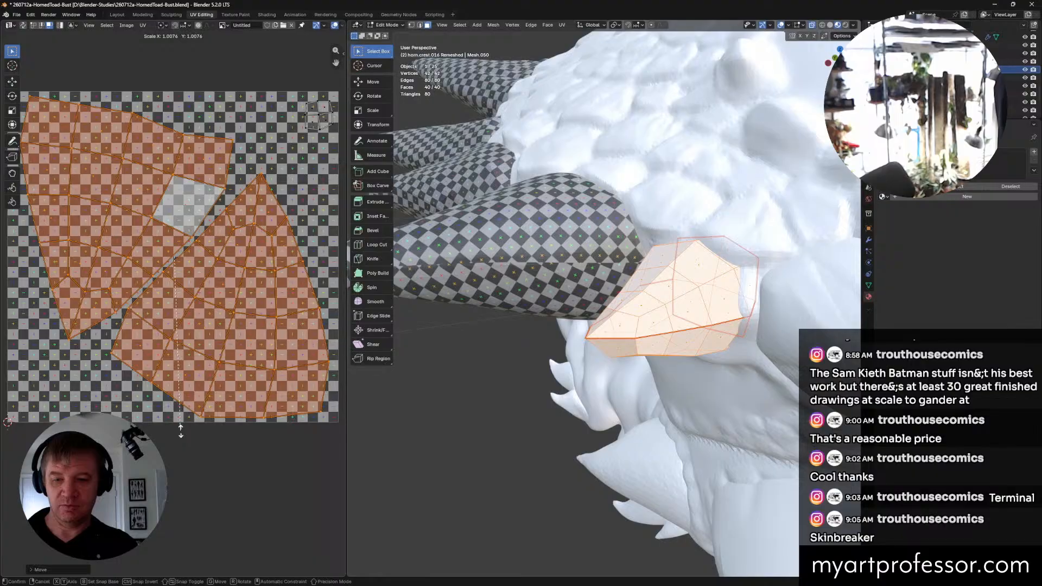
{"action": "left_click", "coordinate": [192, 472]}
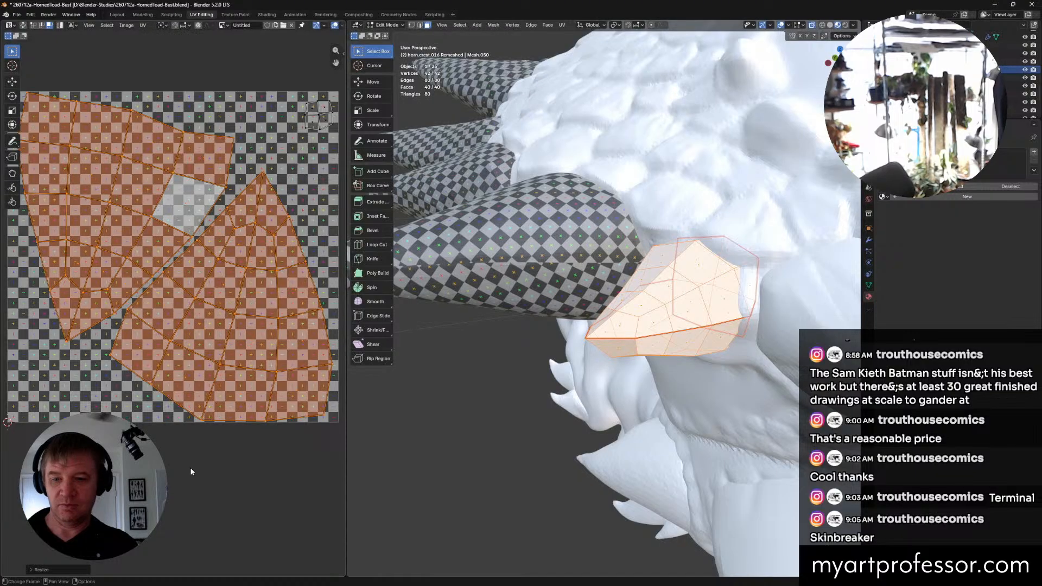
Step: Clear the UV selection, assign Material.001 to the horn and inspect the checker pattern on its surface
{"action": "key", "text": "alt+a"}
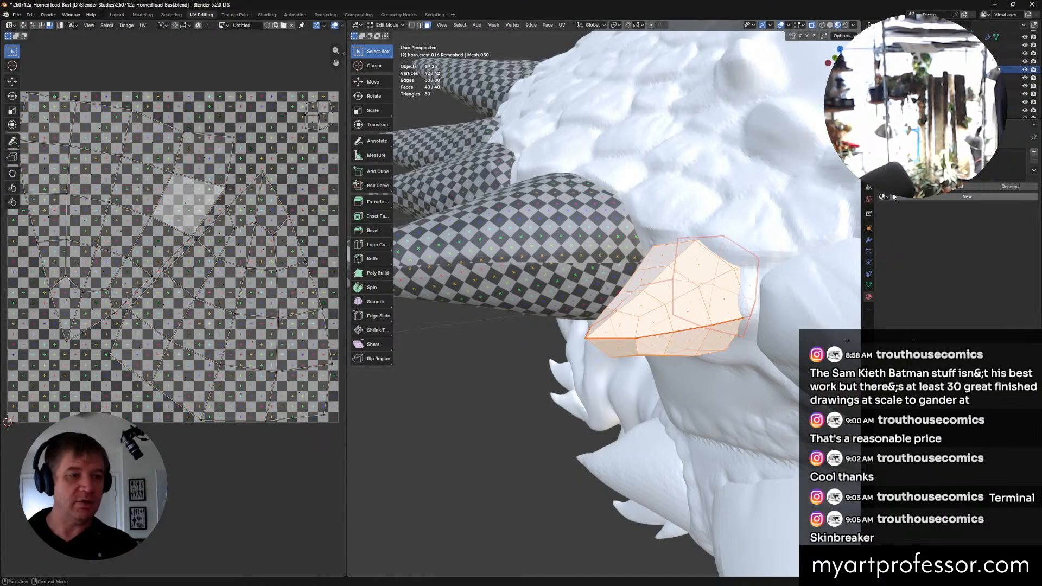
{"action": "left_click", "coordinate": [888, 197]}
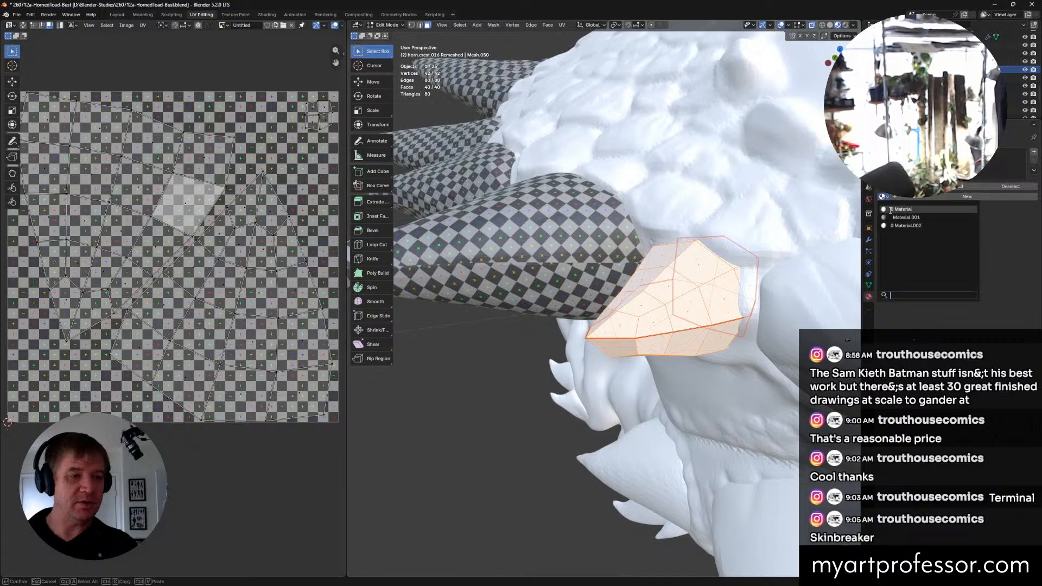
{"action": "left_click", "coordinate": [899, 217]}
{"action": "middle_click_drag", "start_coordinate": [787, 320], "coordinate": [715, 339]}
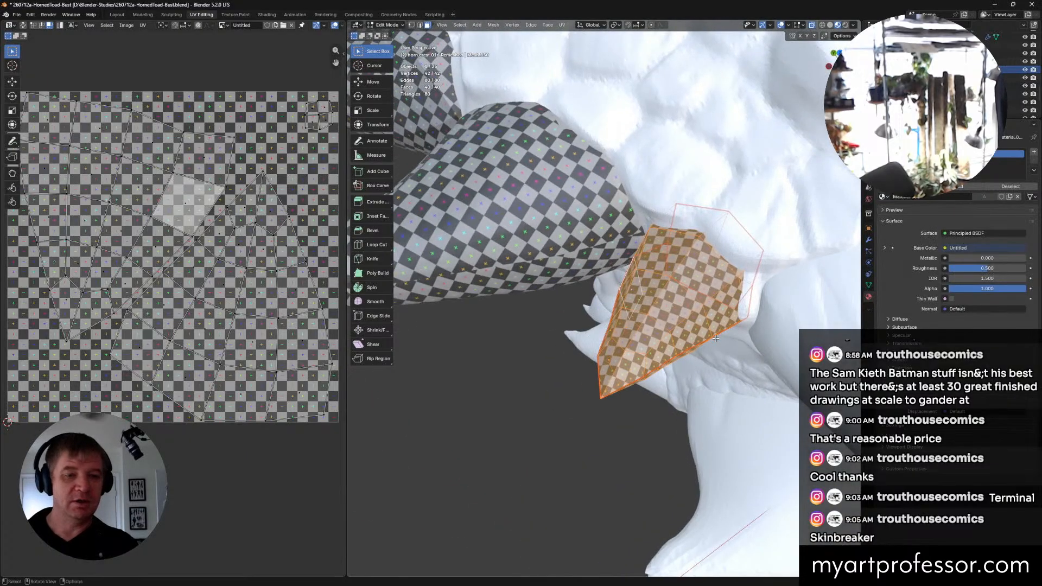
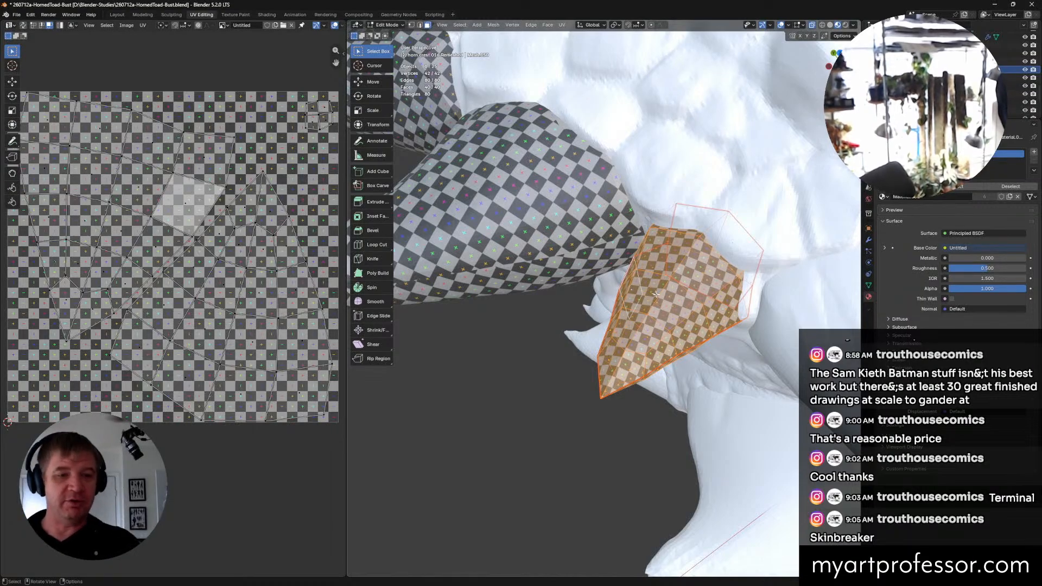
Step: Return to Object Mode, select the unmapped white horn next to the finished one and open its mesh in Edit Mode
{"action": "middle_click_drag", "start_coordinate": [656, 294], "coordinate": [615, 257]}
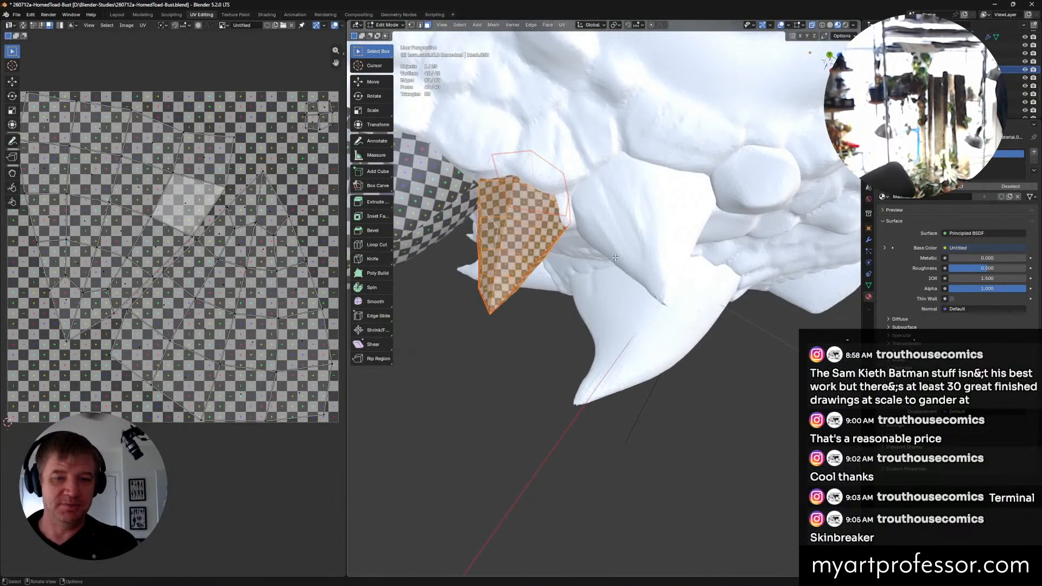
{"action": "key", "text": "ctrl+Tab"}
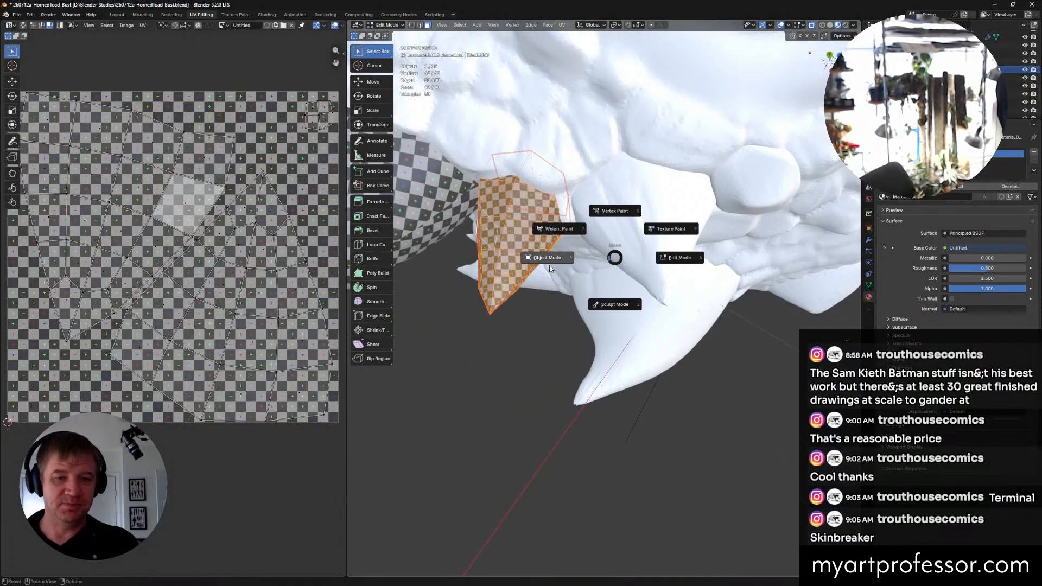
{"action": "left_click", "coordinate": [586, 252]}
{"action": "left_click", "coordinate": [664, 226]}
{"action": "middle_click_drag", "start_coordinate": [679, 293], "coordinate": [697, 433]}
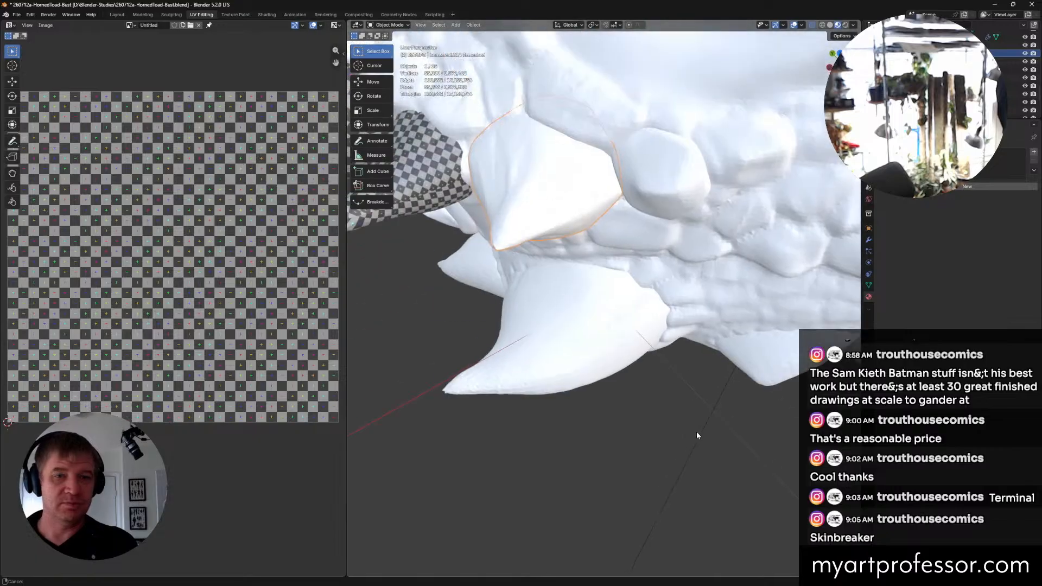
{"action": "scroll", "coordinate": [600, 304], "scroll_direction": "down", "scroll_amount": 2}
{"action": "middle_click_drag", "start_coordinate": [581, 233], "coordinate": [547, 253]}
{"action": "key", "text": "ctrl+Tab"}
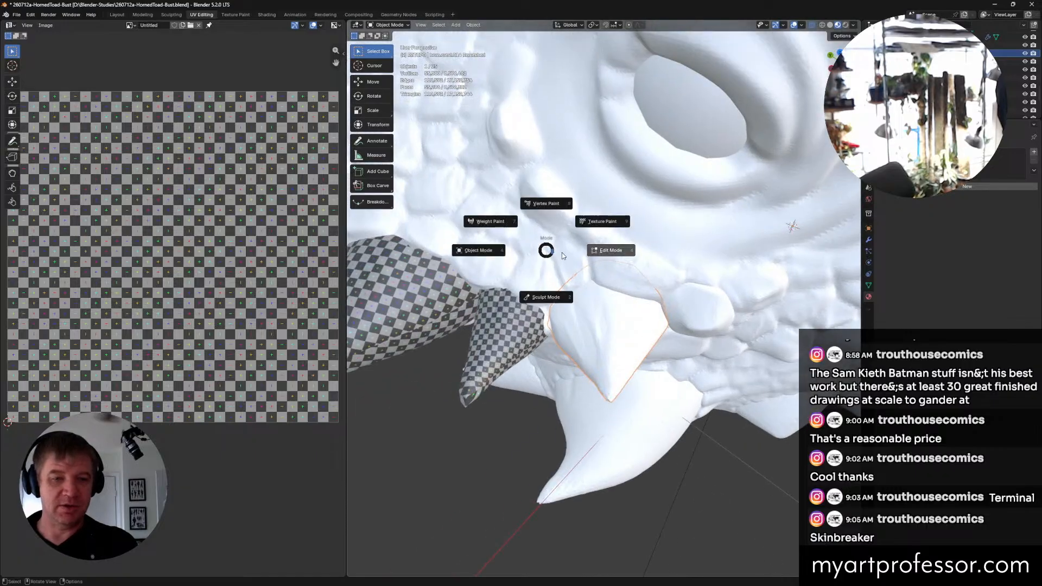
{"action": "left_click", "coordinate": [600, 249]}
{"action": "middle_click_drag", "start_coordinate": [604, 331], "coordinate": [558, 300]}
{"action": "left_click", "coordinate": [579, 387]}
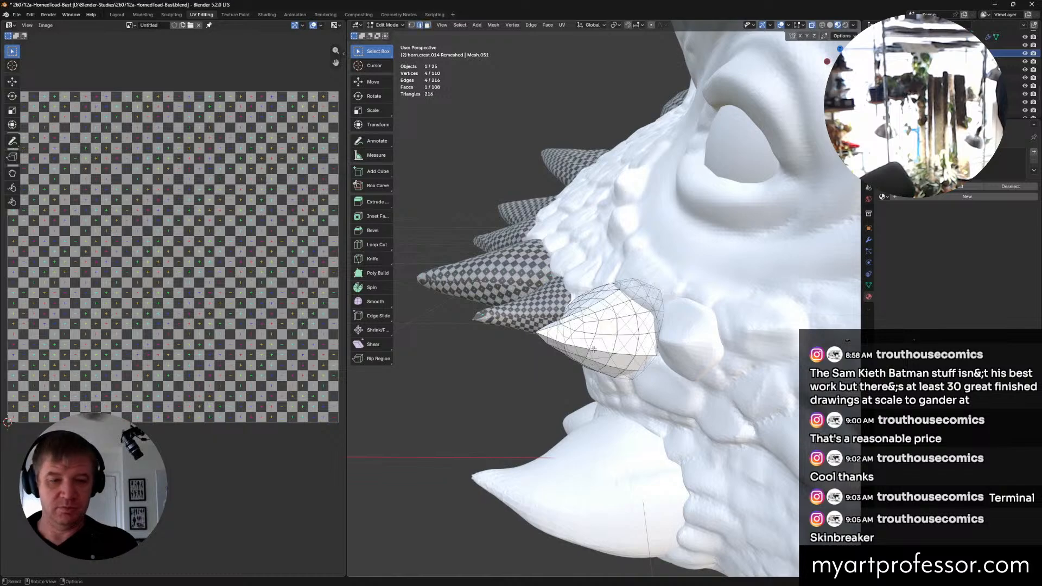
{"action": "middle_click_drag", "start_coordinate": [707, 366], "coordinate": [678, 332]}
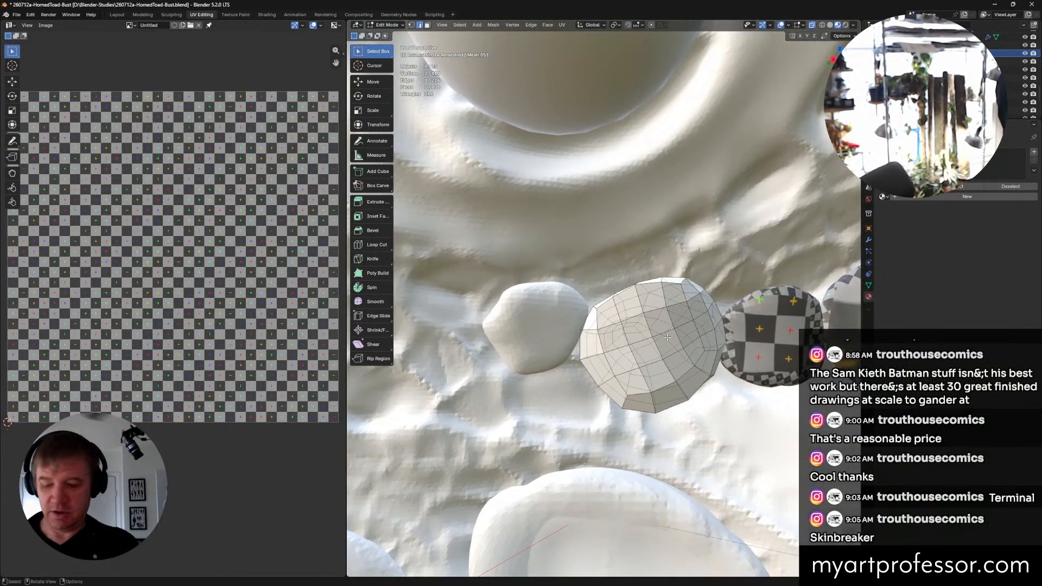
{"action": "left_click", "coordinate": [651, 283], "text": "alt"}
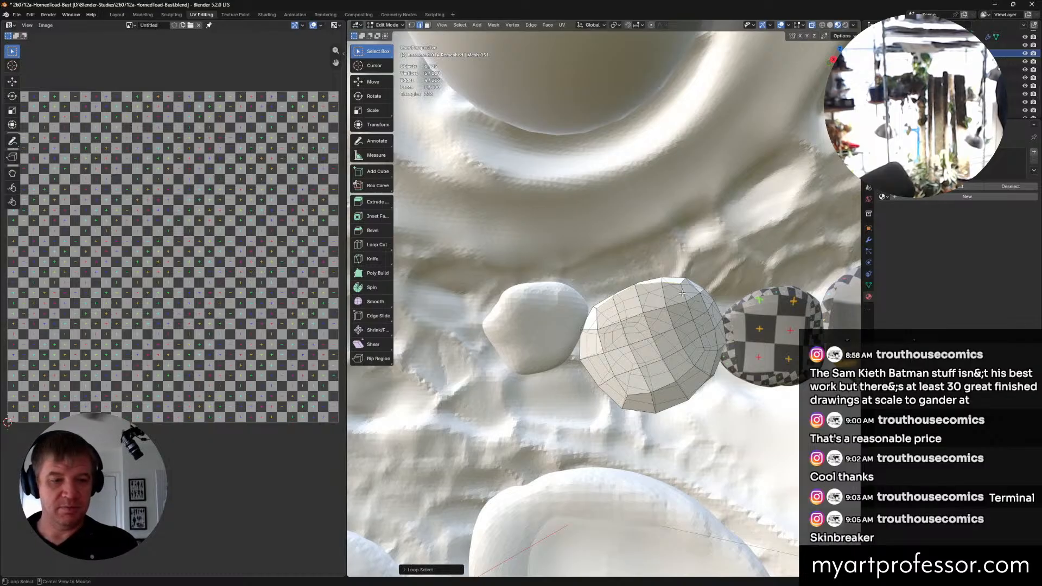
{"action": "middle_click_drag", "start_coordinate": [682, 293], "coordinate": [585, 310]}
{"action": "key", "text": "ctrl+z"}
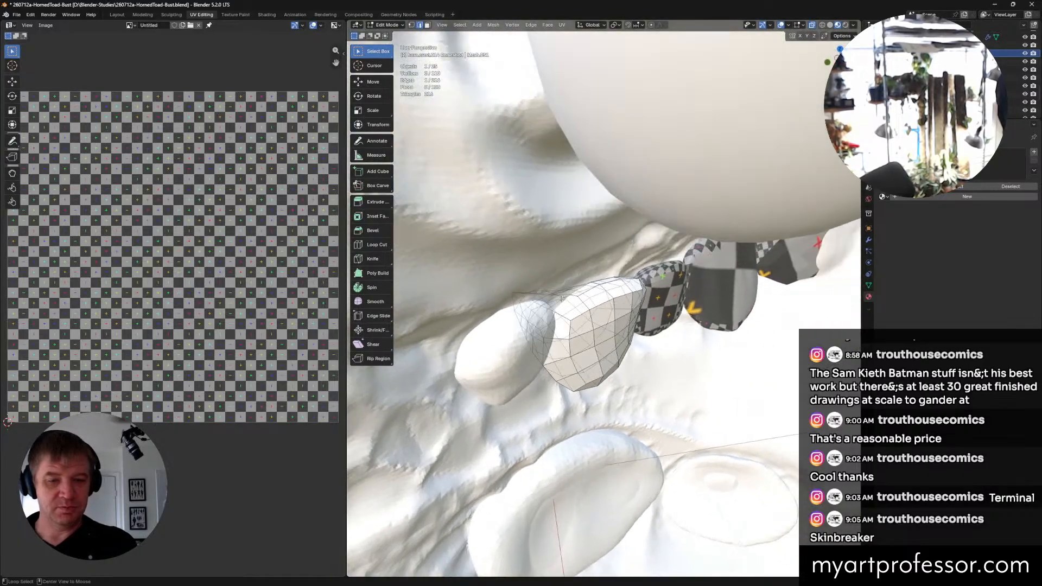
{"action": "key", "text": "ctrl+z"}
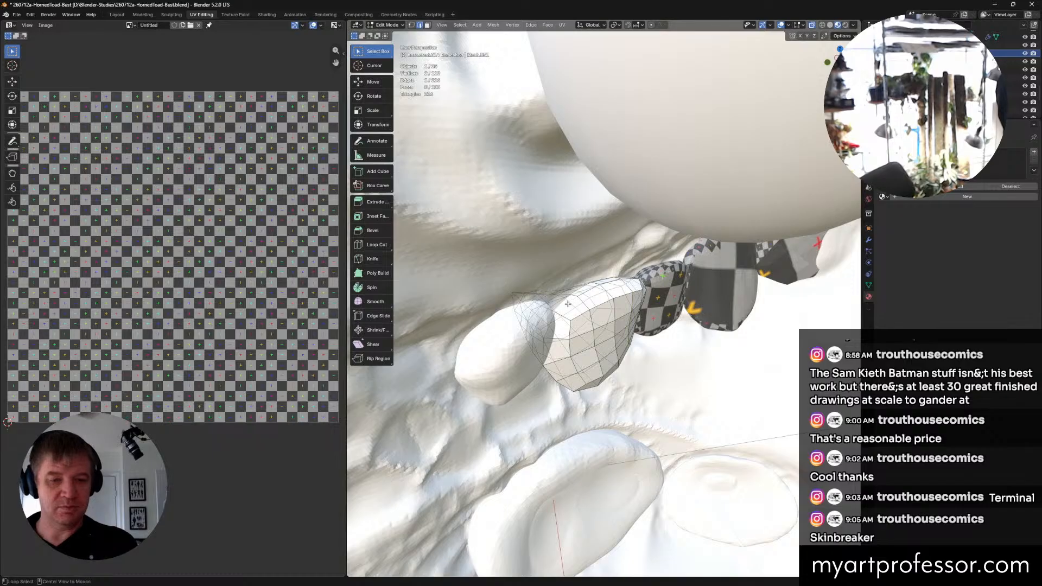
Step: Select the edge loop around the horn's base, mark it as a seam and clear the selection
{"action": "middle_click_drag", "start_coordinate": [564, 304], "coordinate": [642, 321]}
{"action": "left_click", "coordinate": [565, 332]}
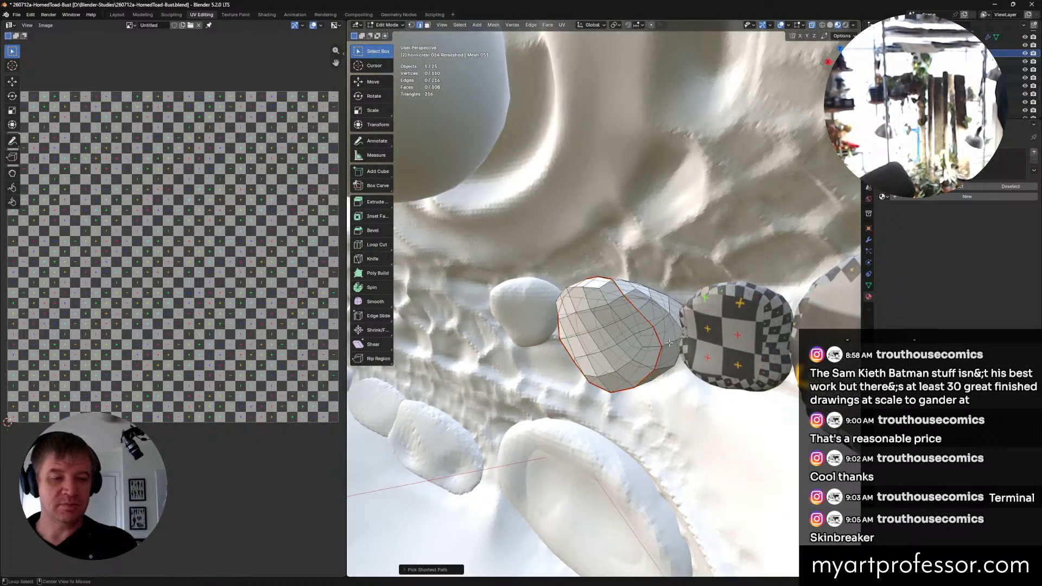
{"action": "key", "text": "alt+a"}
Step: Select the chain of edges running along one side of the horn from tip to base and mark it as a seam
{"action": "middle_click_drag", "start_coordinate": [668, 343], "coordinate": [364, 382]}
{"action": "middle_click_drag", "start_coordinate": [174, 393], "coordinate": [99, 386]}
{"action": "middle_click_drag", "start_coordinate": [567, 387], "coordinate": [597, 263]}
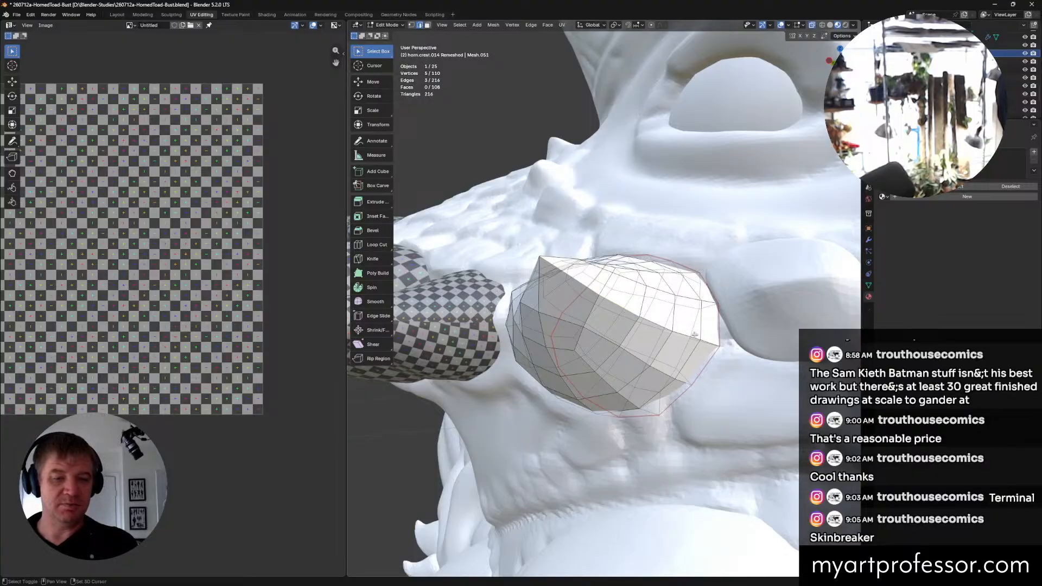
{"action": "middle_click_drag", "start_coordinate": [695, 335], "coordinate": [641, 332]}
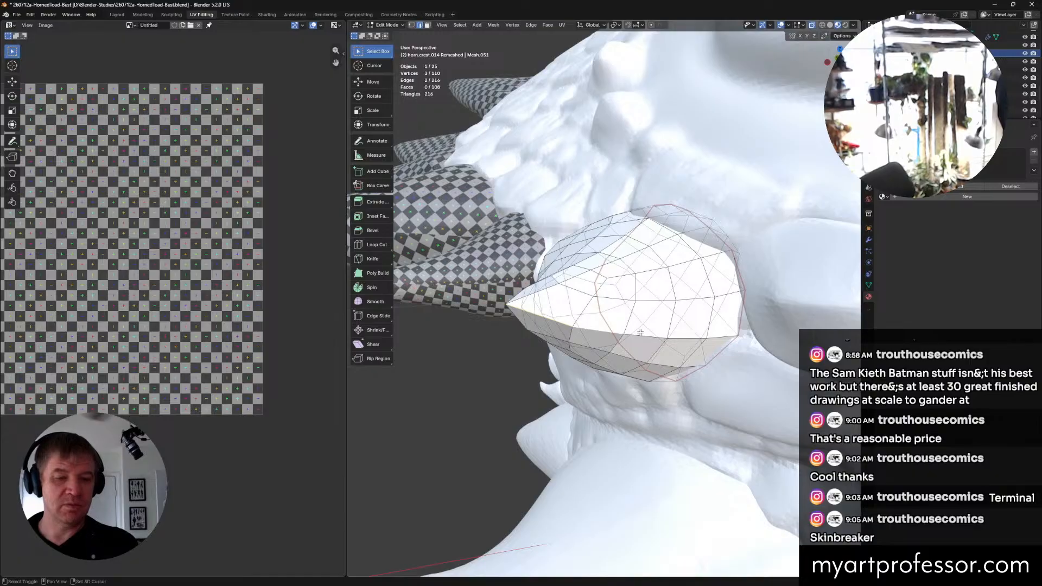
{"action": "left_click", "coordinate": [723, 335], "text": "shift"}
{"action": "mouse_move", "coordinate": [722, 336]}
{"action": "middle_mouse_down"}
{"action": "mouse_move", "coordinate": [677, 333]}
{"action": "mouse_move", "coordinate": [696, 335]}
{"action": "mouse_move", "coordinate": [655, 345]}
{"action": "mouse_move", "coordinate": [659, 332]}
{"action": "mouse_move", "coordinate": [720, 347]}
{"action": "middle_mouse_up"}
{"action": "right_click", "coordinate": [696, 335]}
{"action": "left_click", "coordinate": [681, 332]}
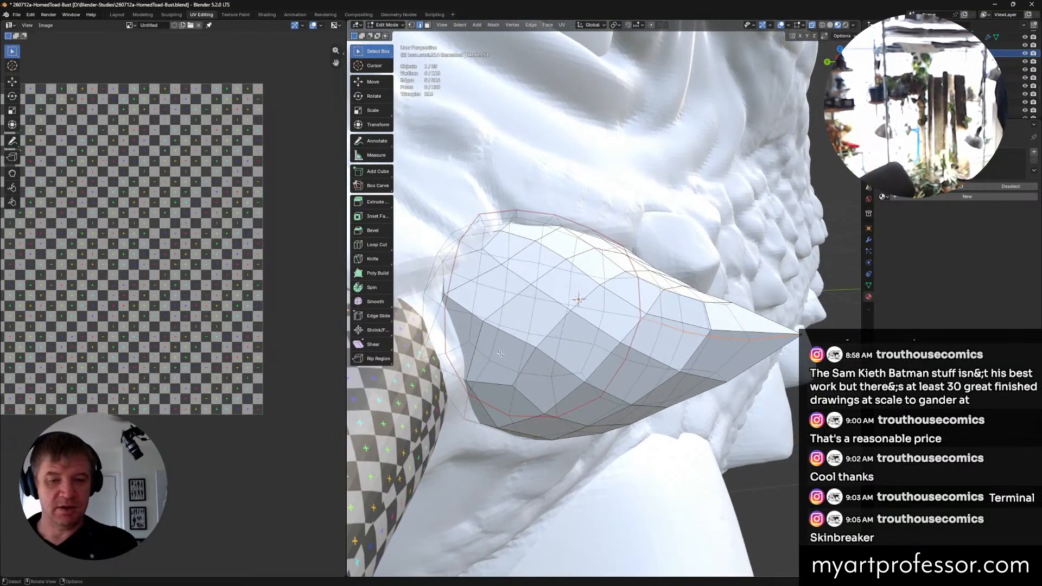
Step: Cut a continuous edge with the Knife tool along the horn's other side, from the vertex near the tip across the faces towards the base
{"action": "middle_click_drag", "start_coordinate": [500, 353], "coordinate": [565, 360]}
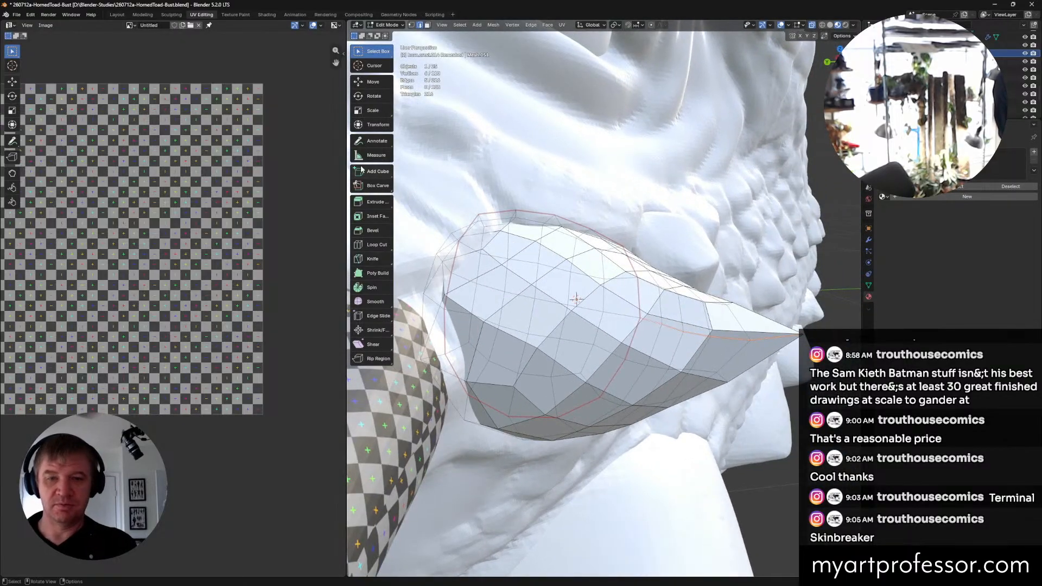
{"action": "left_click", "coordinate": [374, 259]}
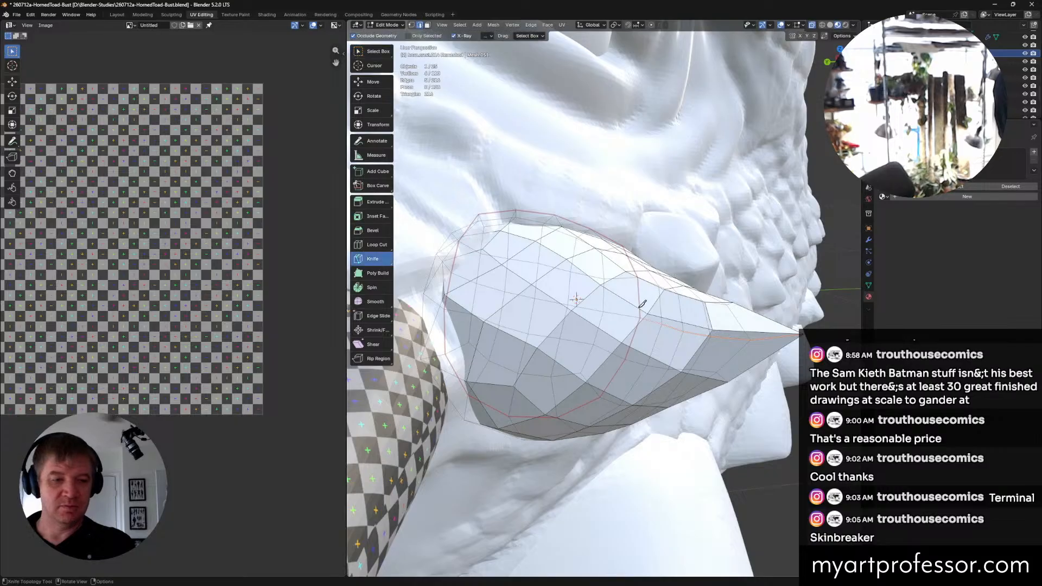
{"action": "mouse_move", "coordinate": [715, 304]}
{"action": "middle_mouse_down"}
{"action": "mouse_move", "coordinate": [711, 339]}
{"action": "mouse_move", "coordinate": [710, 295]}
{"action": "middle_mouse_up"}
{"action": "scroll", "coordinate": [710, 338], "scroll_direction": "up", "scroll_amount": 1}
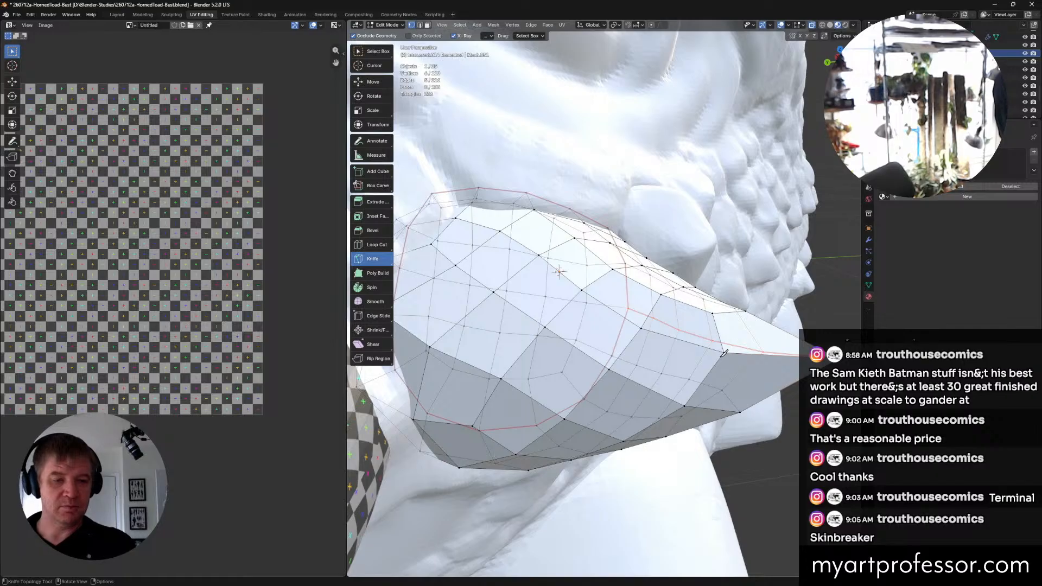
{"action": "left_click", "coordinate": [726, 351]}
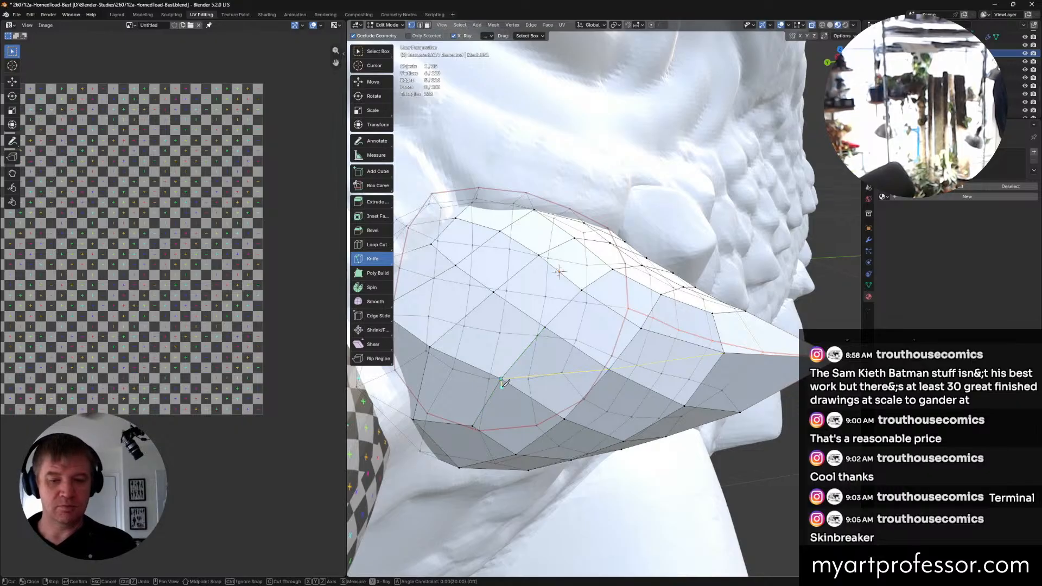
{"action": "key", "text": "Return"}
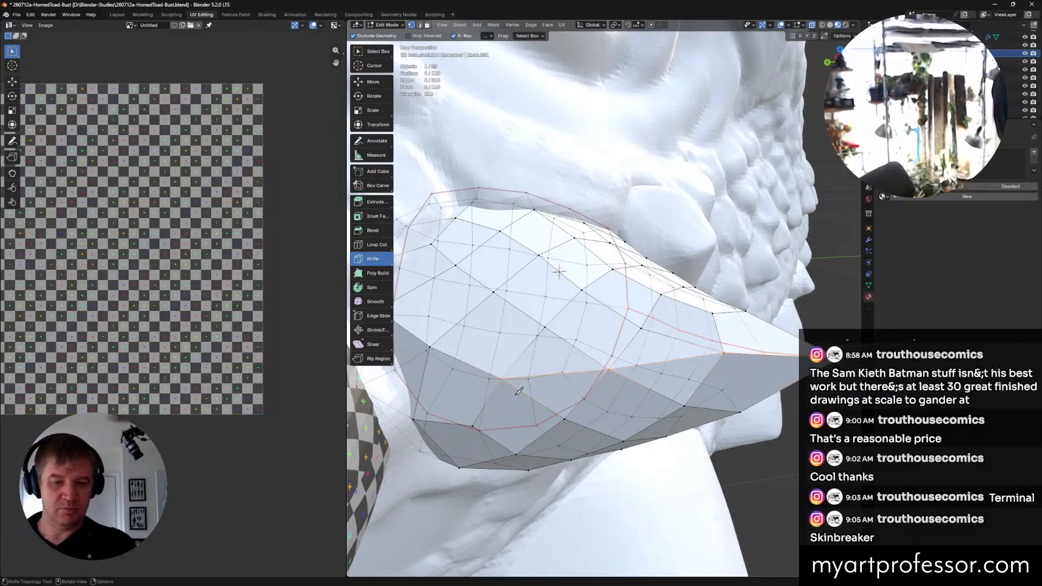
{"action": "middle_click_drag", "start_coordinate": [517, 392], "coordinate": [720, 416]}
{"action": "left_click", "coordinate": [726, 376]}
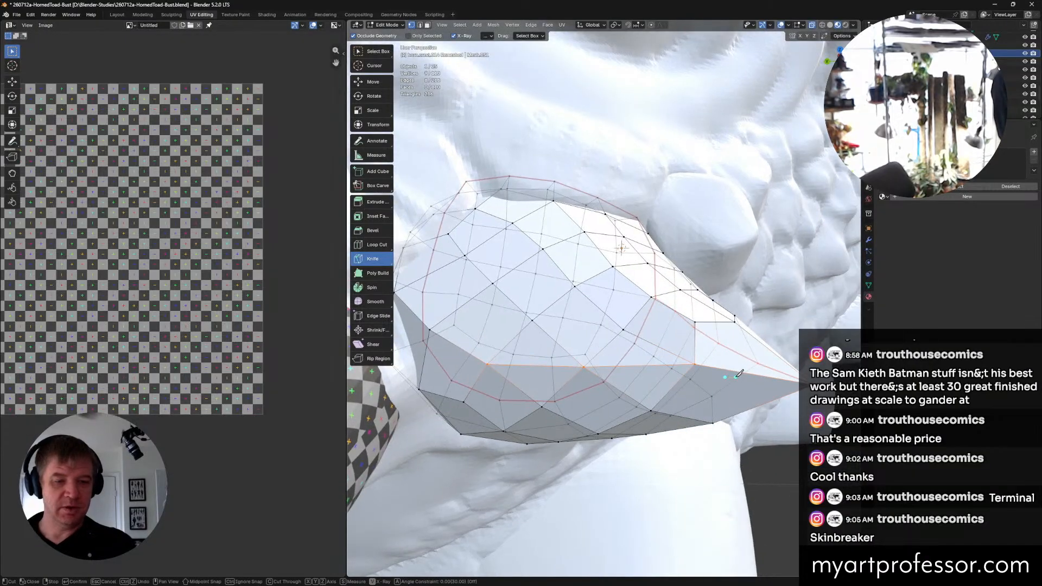
{"action": "key", "text": "Escape"}
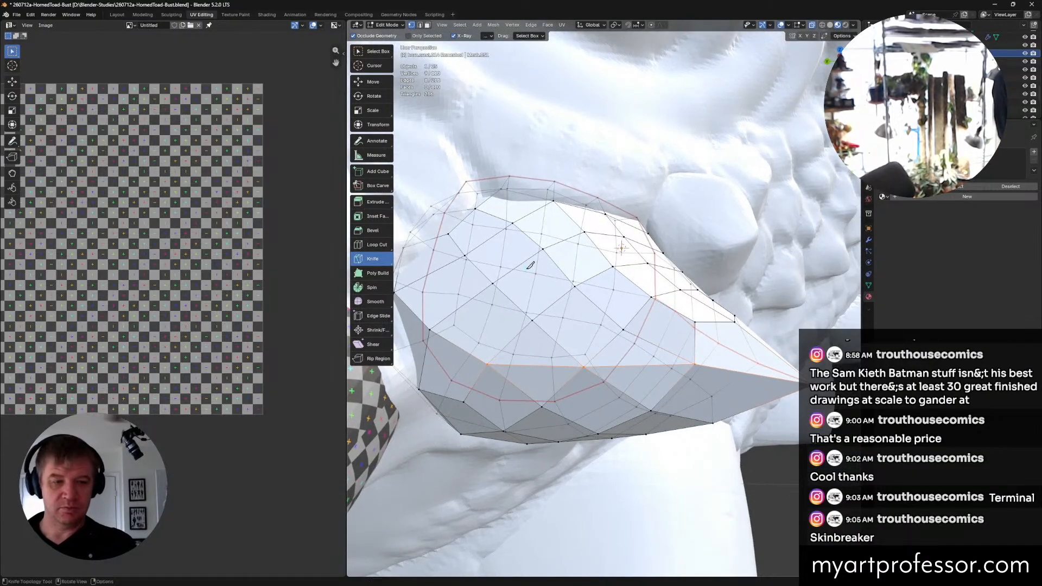
Step: Select the edges from the tip along the new cut down to the base seam and mark them as a seam
{"action": "left_click", "coordinate": [388, 55]}
{"action": "left_click", "coordinate": [711, 362]}
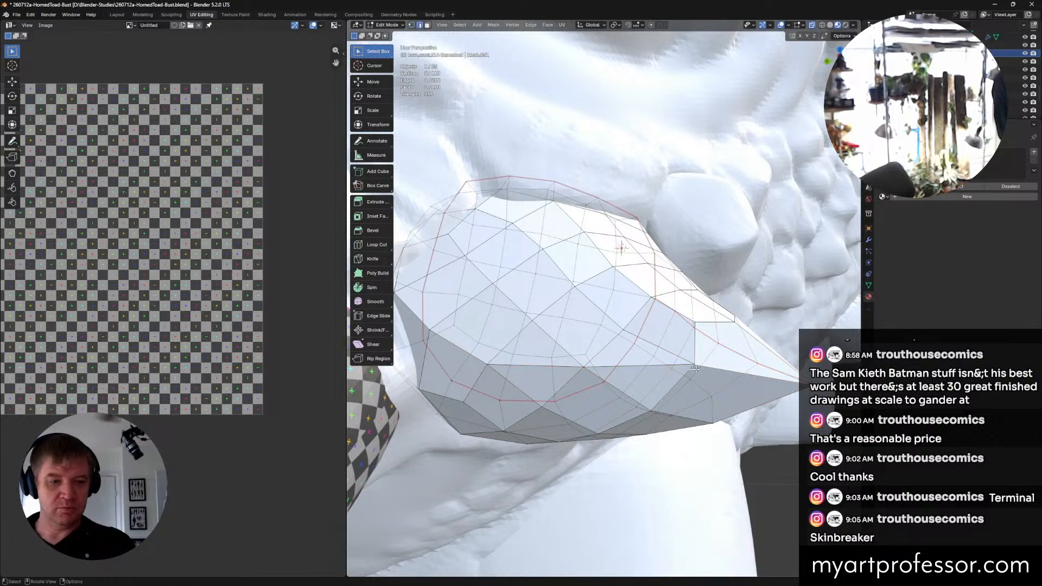
{"action": "left_click", "coordinate": [675, 366], "text": "shift"}
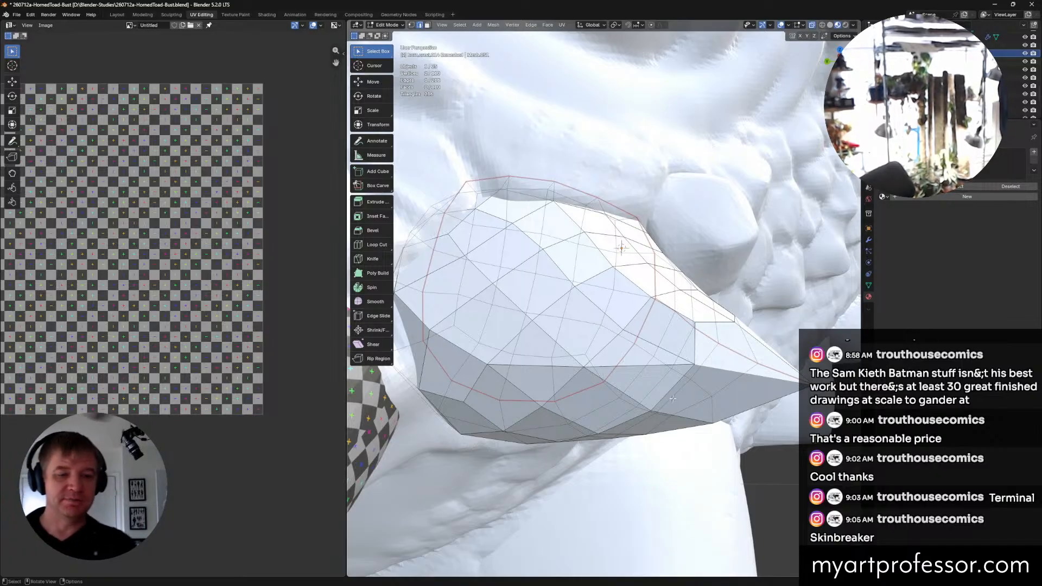
{"action": "mouse_move", "coordinate": [656, 372]}
{"action": "middle_mouse_down"}
{"action": "mouse_move", "coordinate": [648, 395]}
{"action": "mouse_move", "coordinate": [661, 383]}
{"action": "middle_mouse_up"}
{"action": "left_click", "coordinate": [661, 383], "text": "shift"}
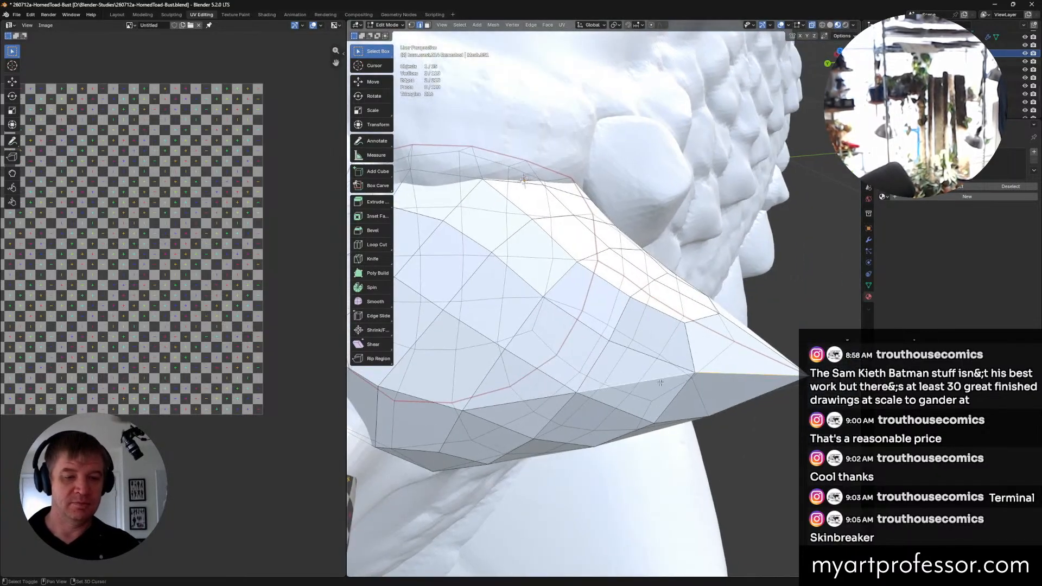
{"action": "left_click", "coordinate": [493, 406], "text": "shift"}
{"action": "mouse_move", "coordinate": [494, 406]}
{"action": "middle_mouse_down"}
{"action": "mouse_move", "coordinate": [695, 317]}
{"action": "mouse_move", "coordinate": [711, 300]}
{"action": "middle_mouse_up"}
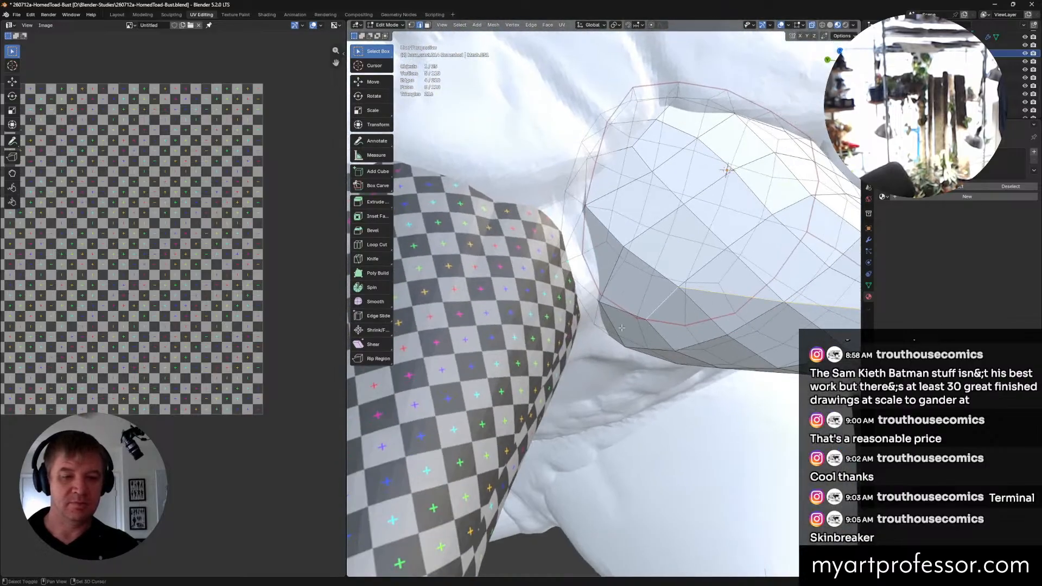
{"action": "left_click", "coordinate": [574, 282], "text": "shift"}
{"action": "middle_click_drag", "start_coordinate": [574, 282], "coordinate": [656, 235]}
{"action": "left_click", "coordinate": [582, 297], "text": "shift"}
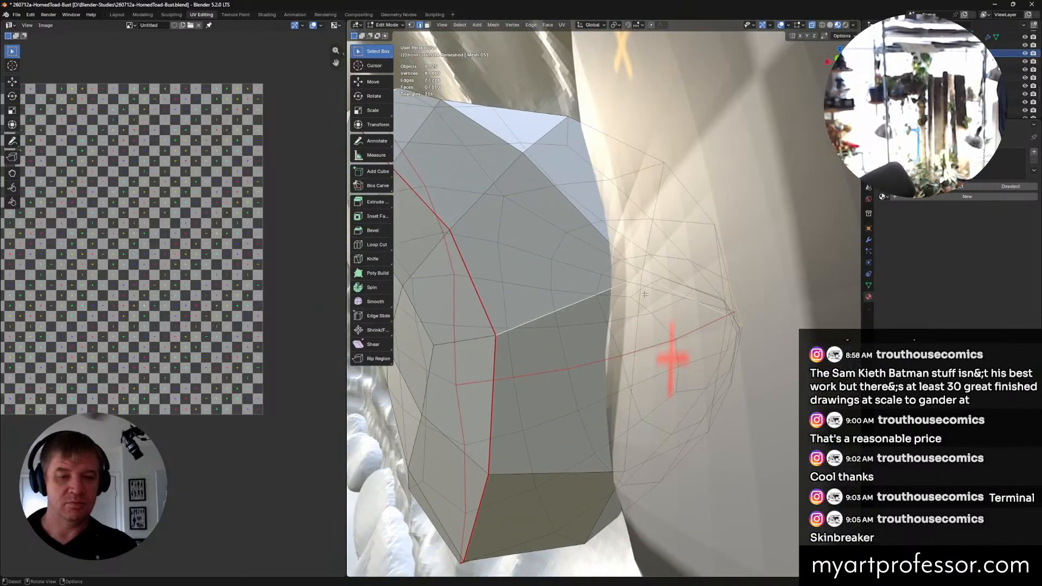
{"action": "middle_click_drag", "start_coordinate": [645, 295], "coordinate": [666, 284]}
{"action": "right_click", "coordinate": [665, 284]}
{"action": "left_click", "coordinate": [665, 282]}
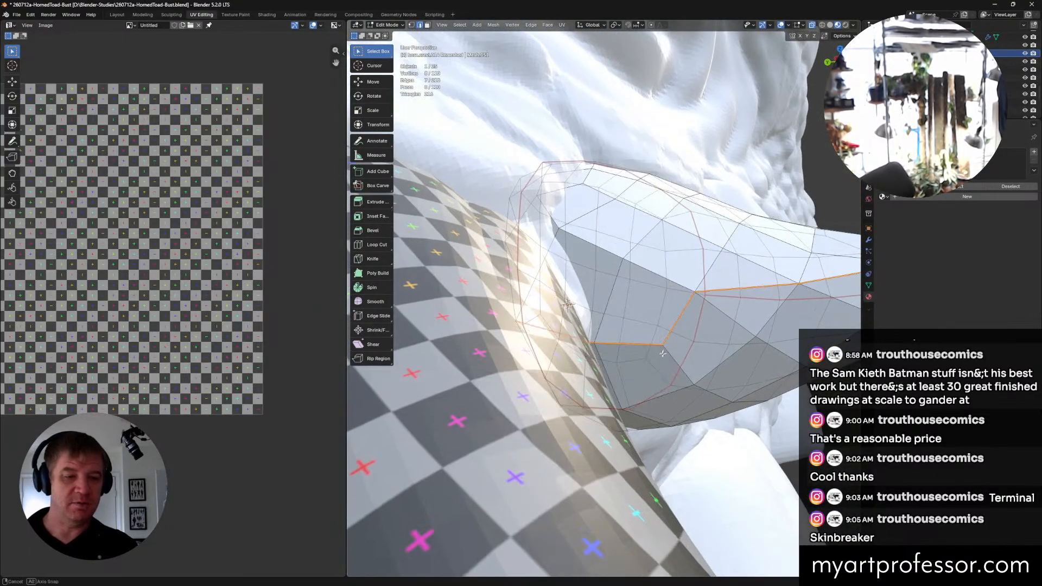
Step: Select all faces of the horn and unwrap them with Unwrap Minimum Stretch
{"action": "middle_click_drag", "start_coordinate": [662, 354], "coordinate": [625, 337]}
{"action": "key", "text": "3"}
{"action": "scroll", "coordinate": [635, 339], "scroll_direction": "down", "scroll_amount": 3}
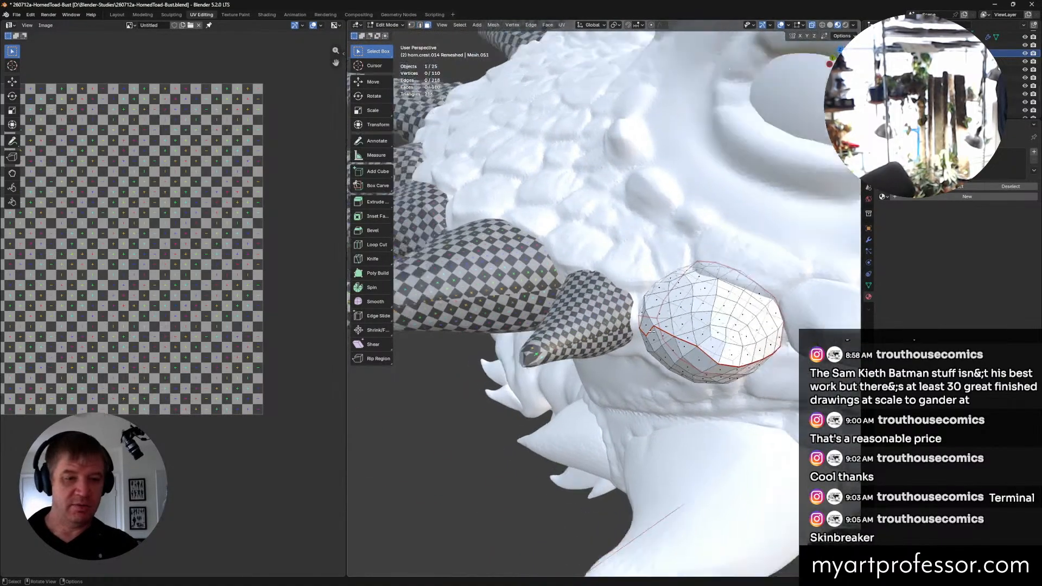
{"action": "key", "text": "a"}
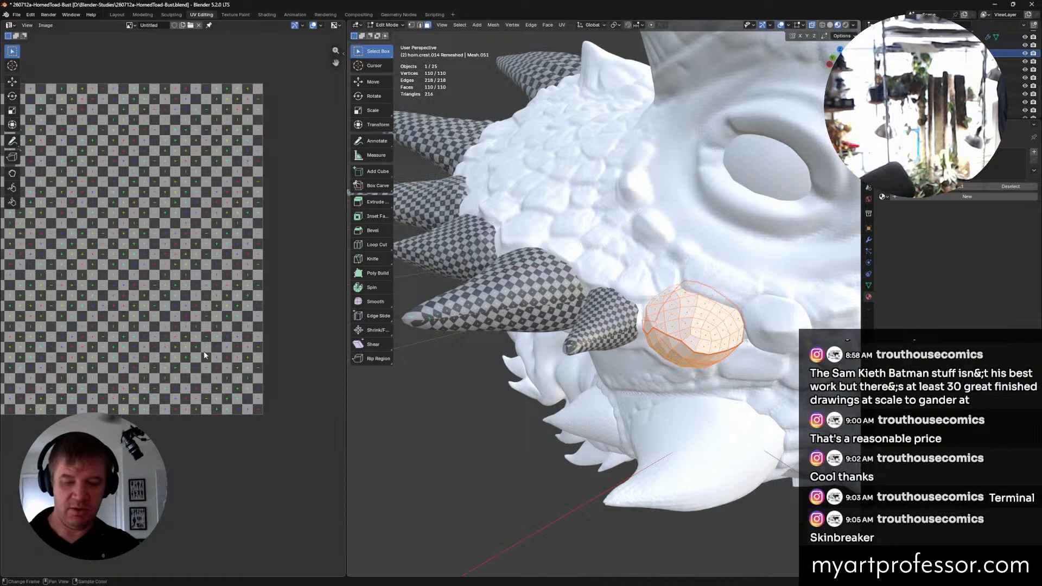
{"action": "middle_click_drag", "start_coordinate": [660, 295], "coordinate": [633, 315]}
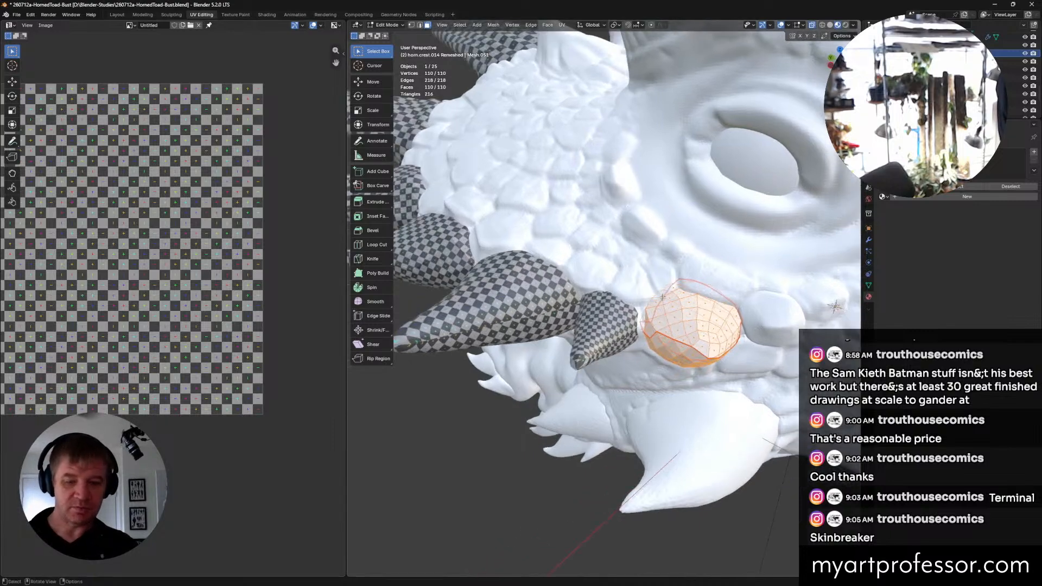
{"action": "key", "text": "u"}
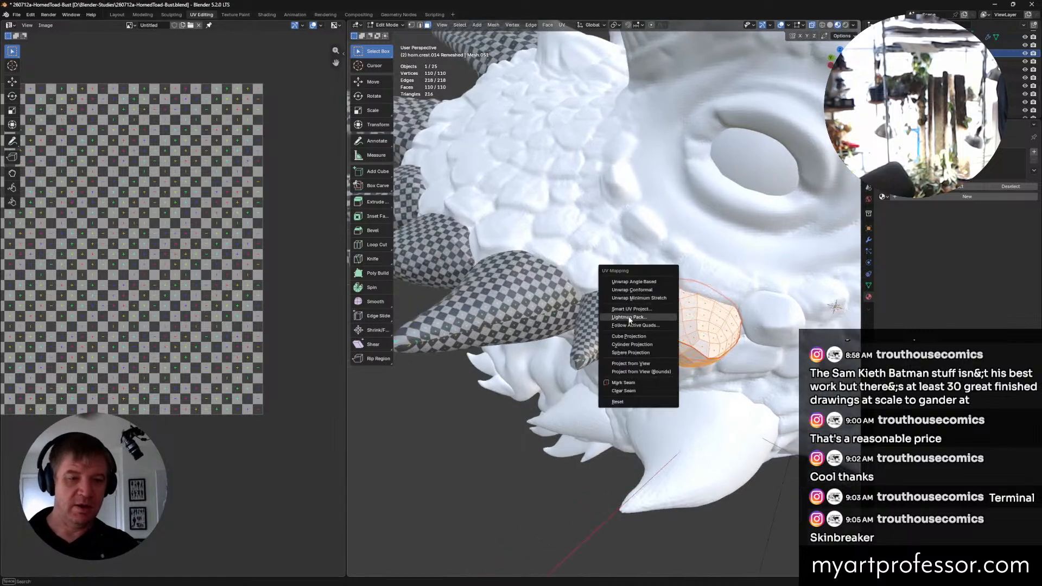
{"action": "left_click", "coordinate": [652, 296]}
Step: Select the round base UV island and shrink it to about a tenth of its size
{"action": "middle_click_drag", "start_coordinate": [216, 312], "coordinate": [256, 351]}
{"action": "left_click", "coordinate": [212, 175]}
{"action": "key", "text": "l"}
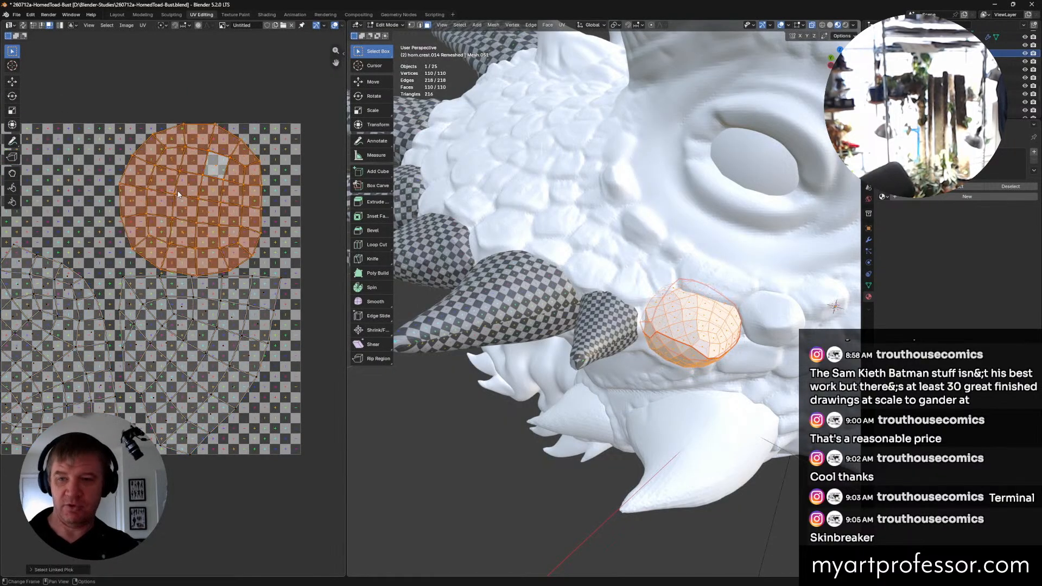
{"action": "middle_click_drag", "start_coordinate": [178, 192], "coordinate": [257, 212]}
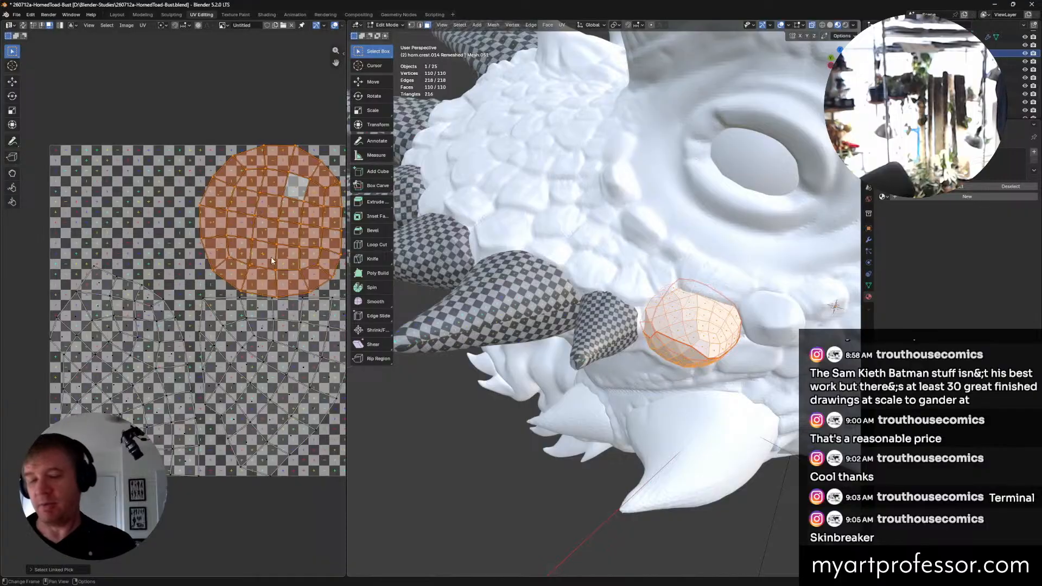
{"action": "key", "text": "s"}
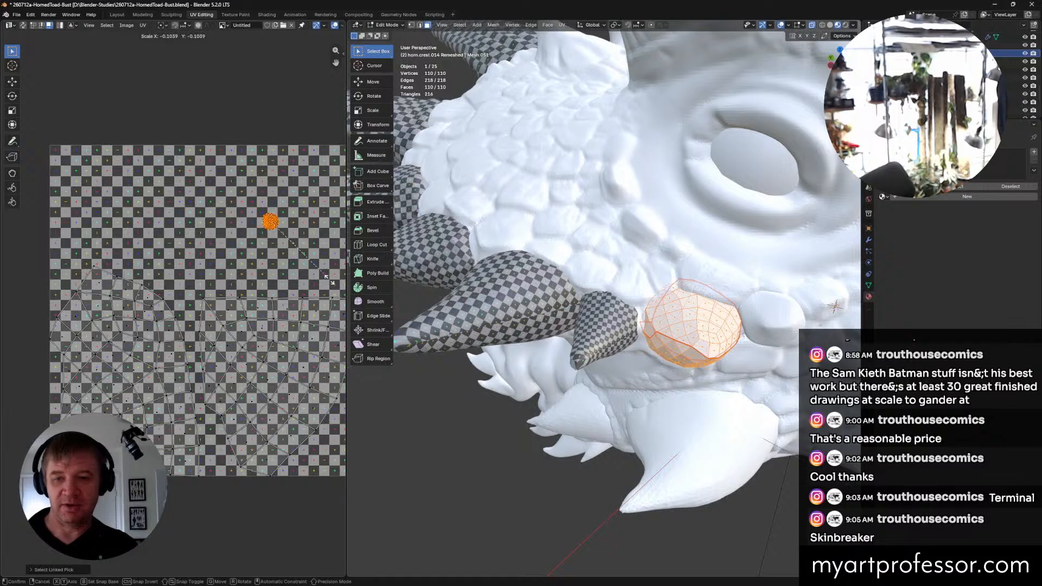
{"action": "left_click", "coordinate": [333, 284]}
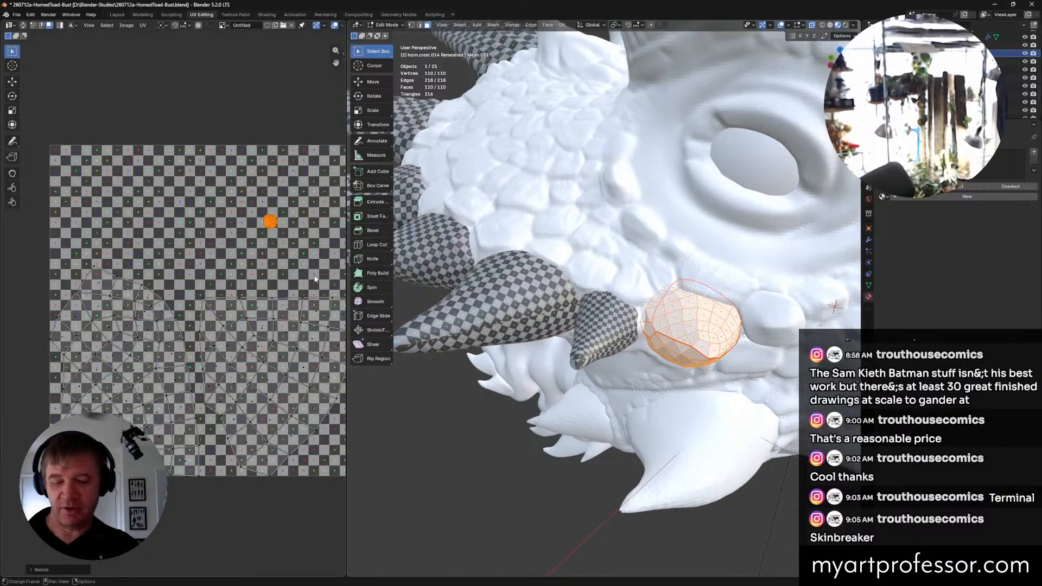
Step: Move the shrunken base UV island into the upper-right corner of the UV grid
{"action": "key", "text": "g"}
{"action": "left_click", "coordinate": [139, 236]}
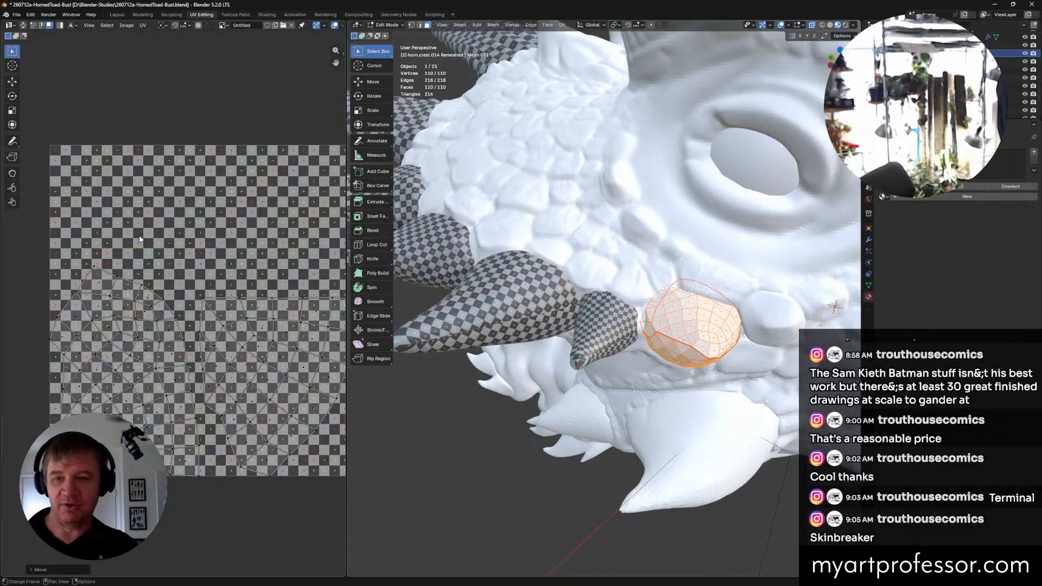
{"action": "scroll", "coordinate": [209, 235], "scroll_direction": "down", "scroll_amount": 3}
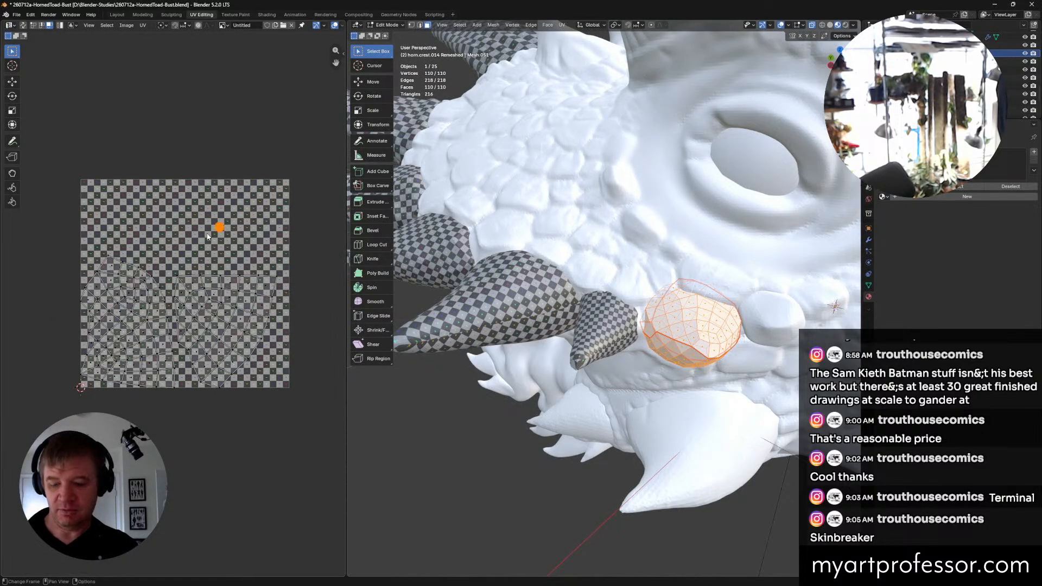
{"action": "key", "text": "g"}
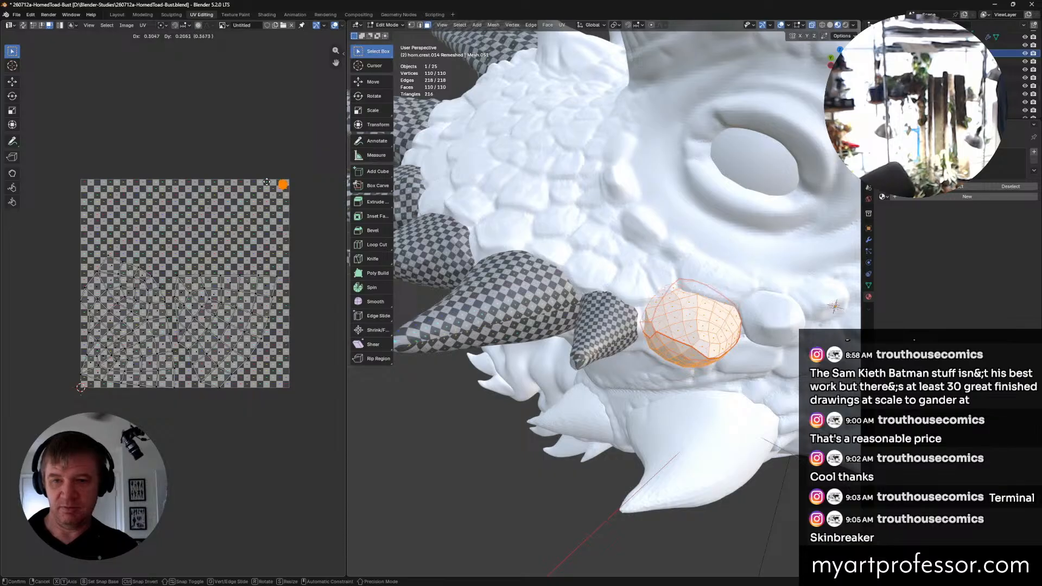
{"action": "left_click", "coordinate": [267, 182]}
{"action": "middle_click_drag", "start_coordinate": [213, 258], "coordinate": [238, 252]}
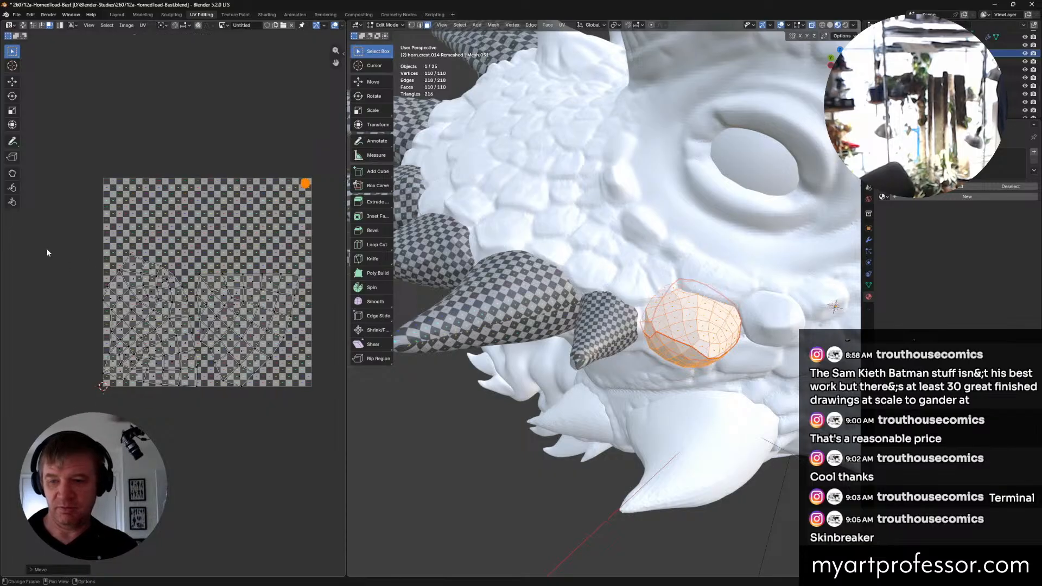
Step: Move the two large horn UV islands higher in the grid and shift the tapered one closer to the other
{"action": "left_click_drag", "start_coordinate": [61, 236], "coordinate": [306, 419]}
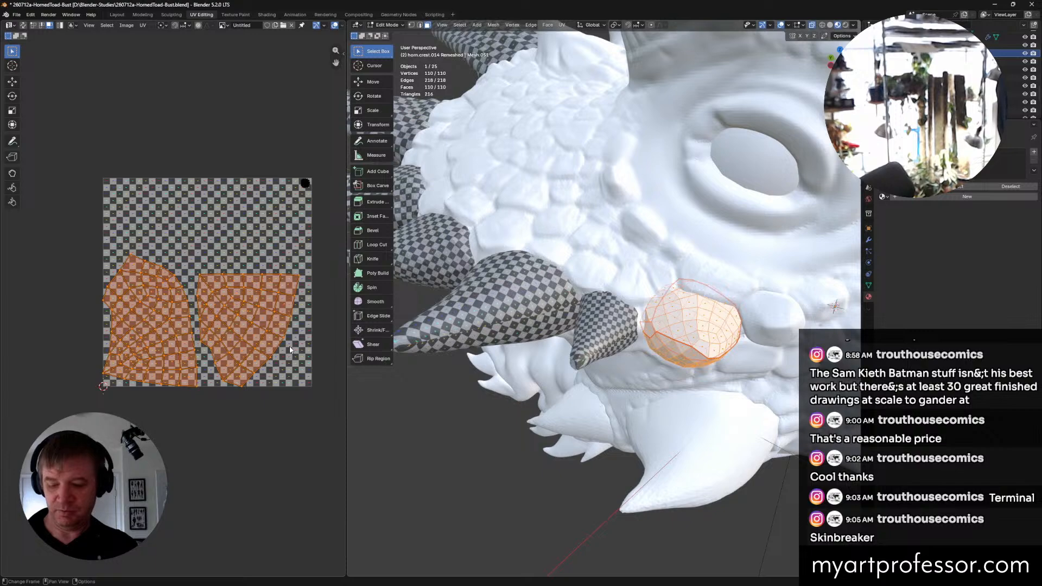
{"action": "key", "text": "g"}
{"action": "left_click", "coordinate": [294, 307]}
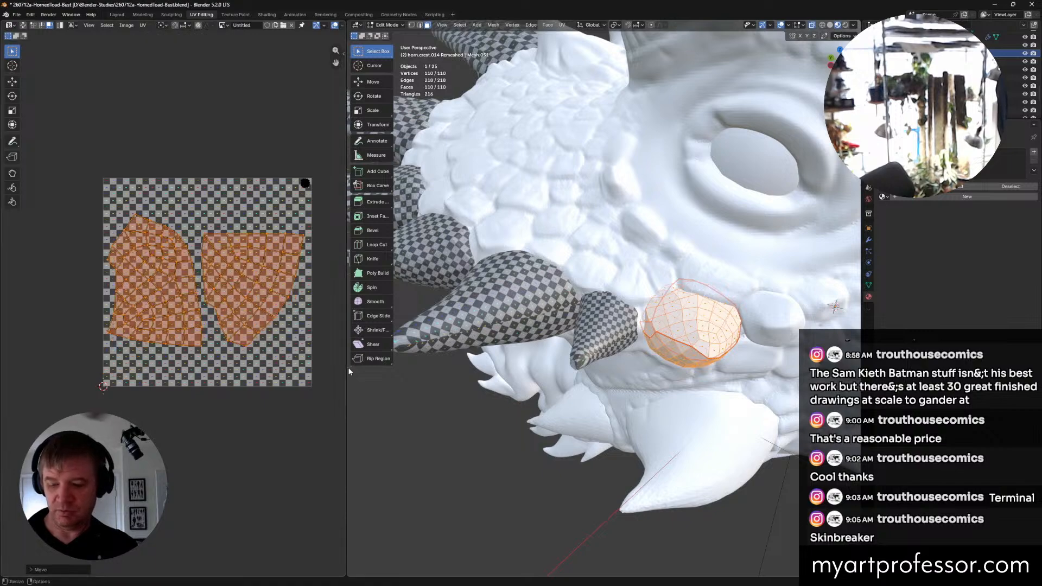
{"action": "left_click", "coordinate": [286, 316]}
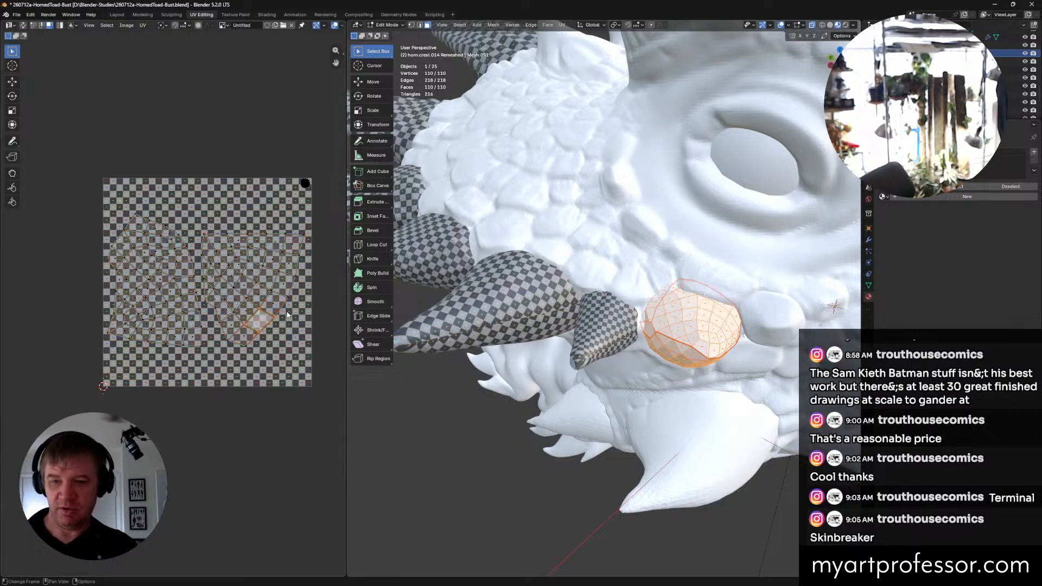
{"action": "key", "text": "l"}
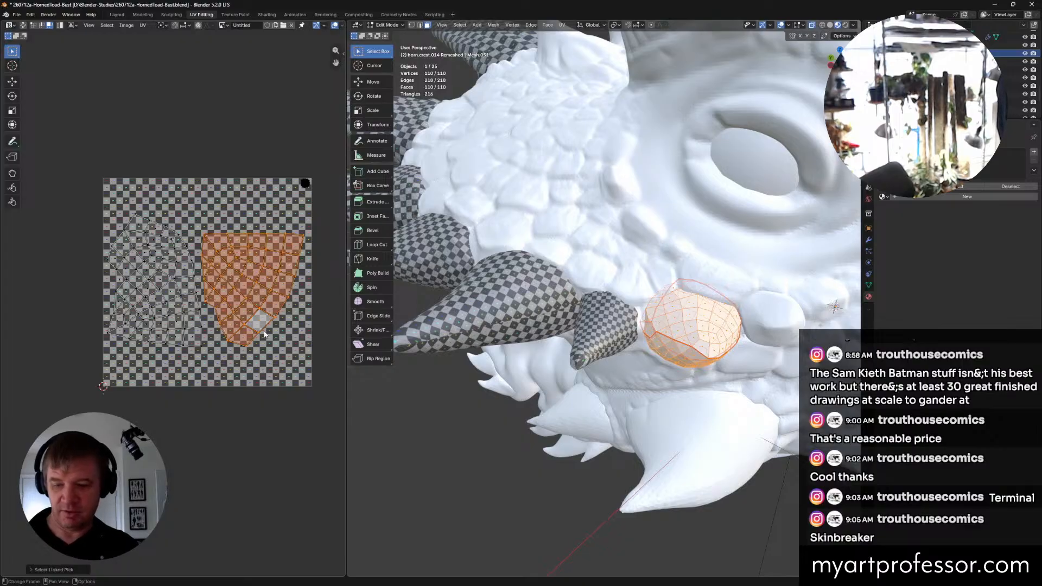
{"action": "scroll", "coordinate": [265, 334], "scroll_direction": "up", "scroll_amount": 3}
{"action": "key", "text": "g"}
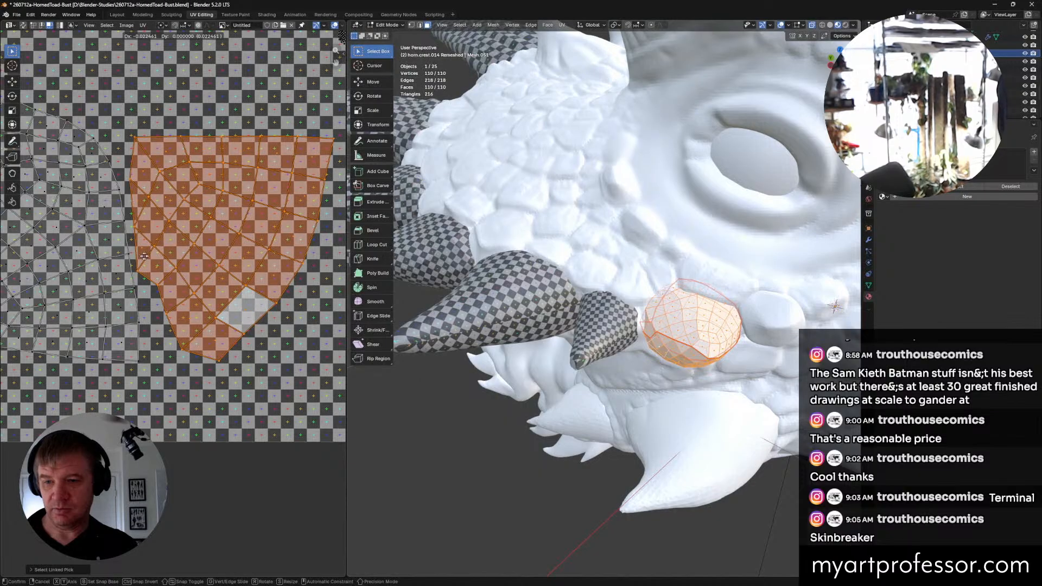
{"action": "left_click", "coordinate": [105, 252]}
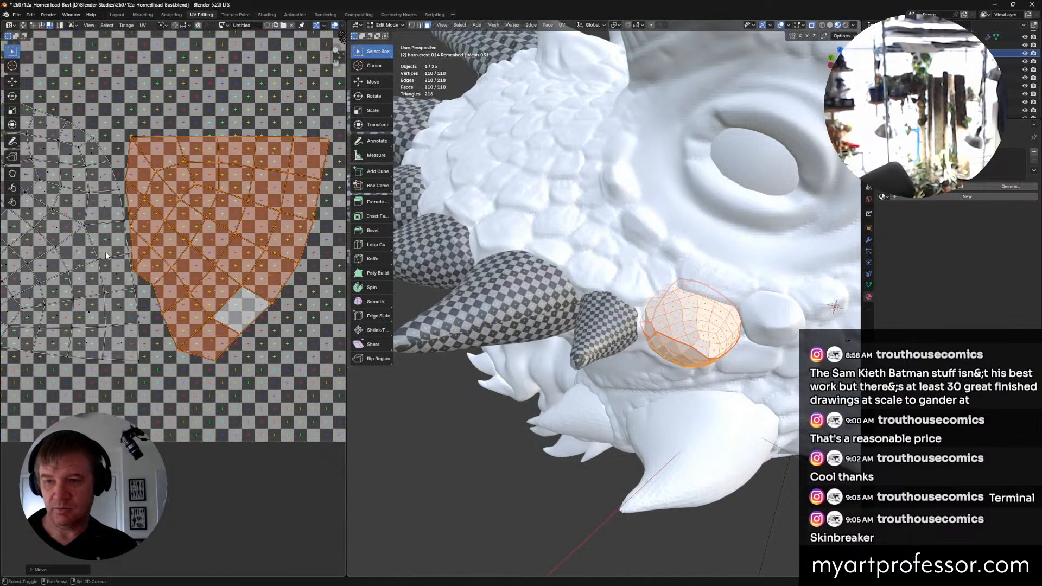
Step: Select both large horn UV islands and rotate them together into a diagonal arrangement across the grid
{"action": "left_click", "coordinate": [120, 264], "text": "shift"}
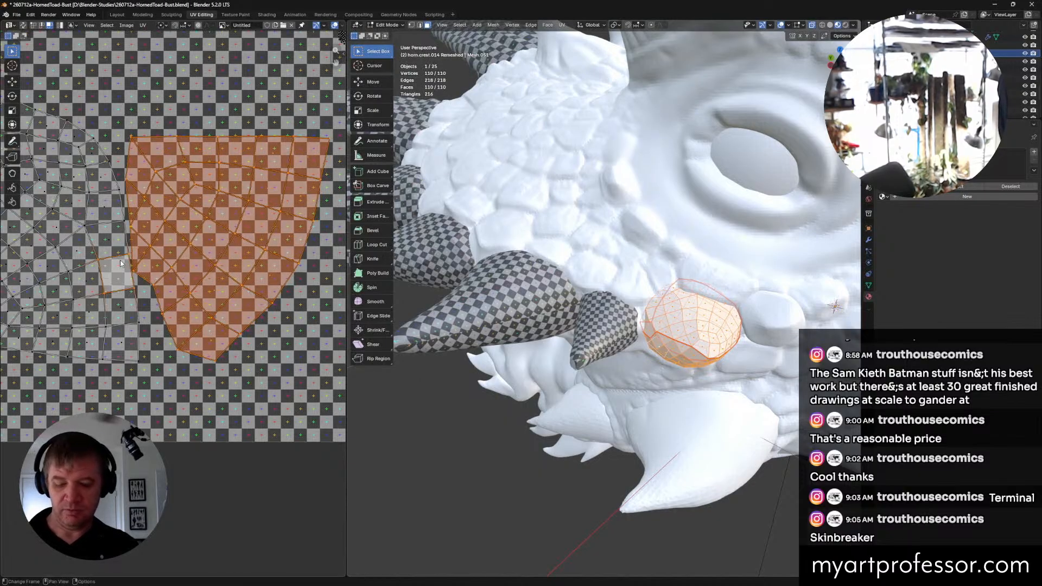
{"action": "key", "text": "l"}
{"action": "scroll", "coordinate": [116, 267], "scroll_direction": "down", "scroll_amount": 4}
{"action": "middle_click_drag", "start_coordinate": [239, 276], "coordinate": [310, 292]}
{"action": "key", "text": "r"}
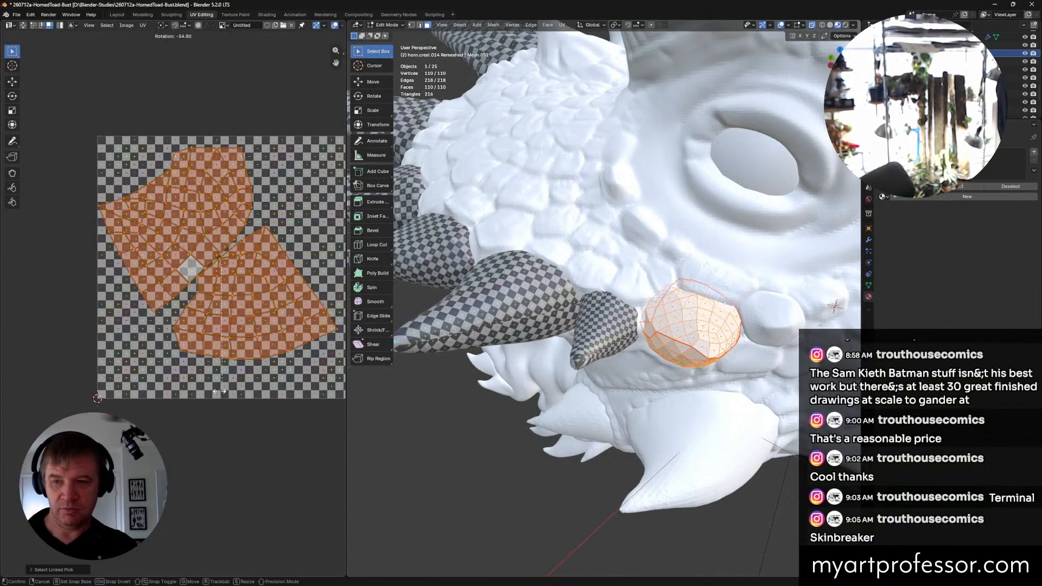
{"action": "left_click", "coordinate": [202, 393]}
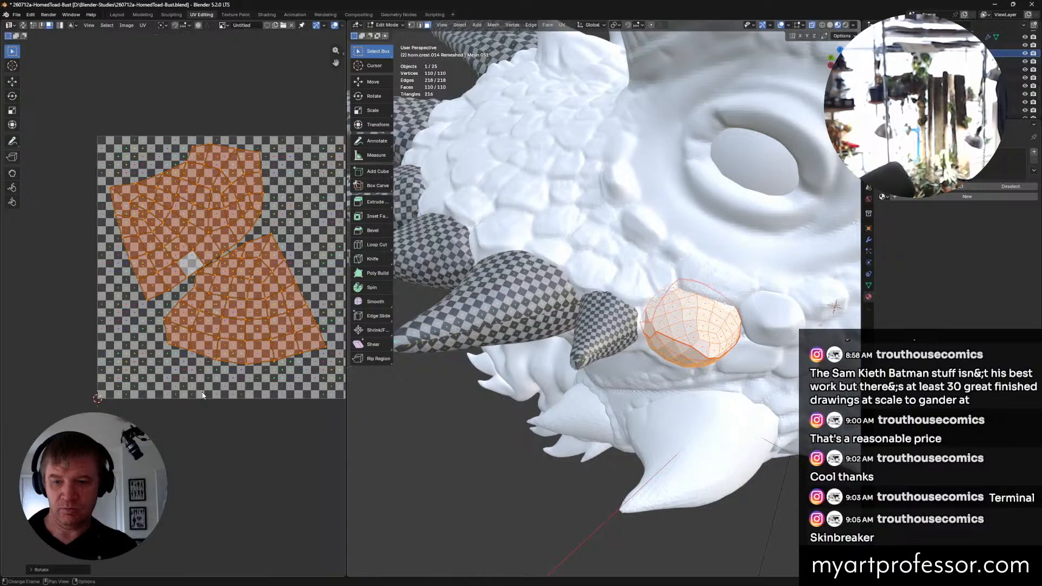
Step: Scale up the two large UV islands and reposition them to fill the grid without crossing its borders
{"action": "key", "text": "s"}
{"action": "left_click", "coordinate": [14, 458]}
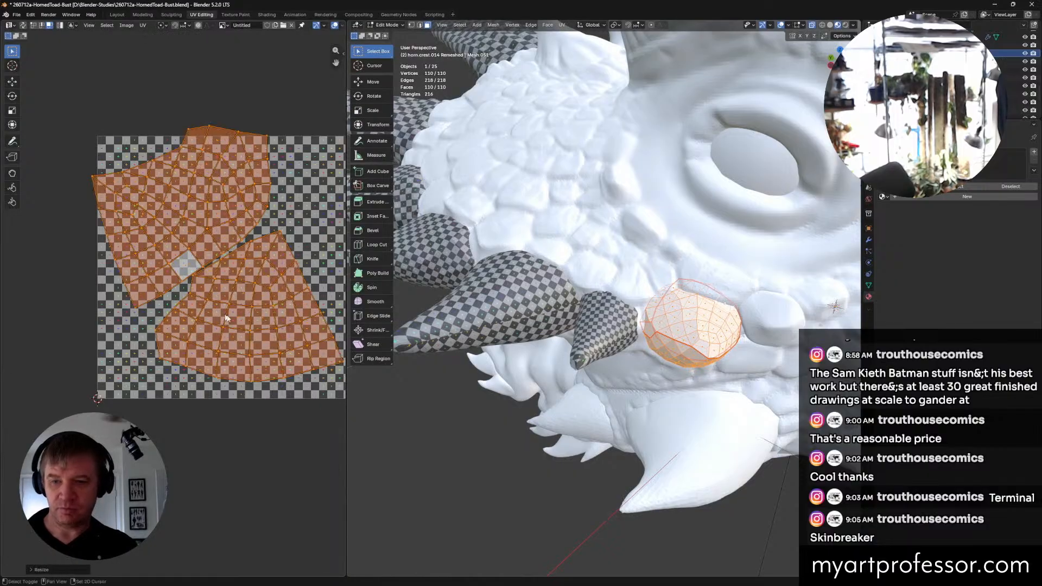
{"action": "key", "text": "g"}
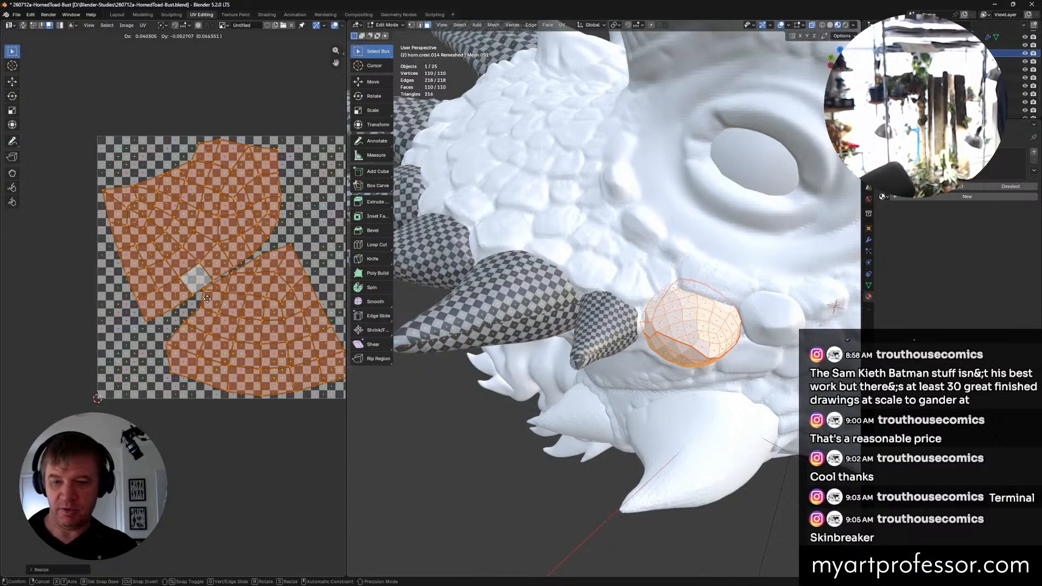
{"action": "left_click", "coordinate": [208, 298]}
{"action": "middle_click_drag", "start_coordinate": [208, 298], "coordinate": [172, 303]}
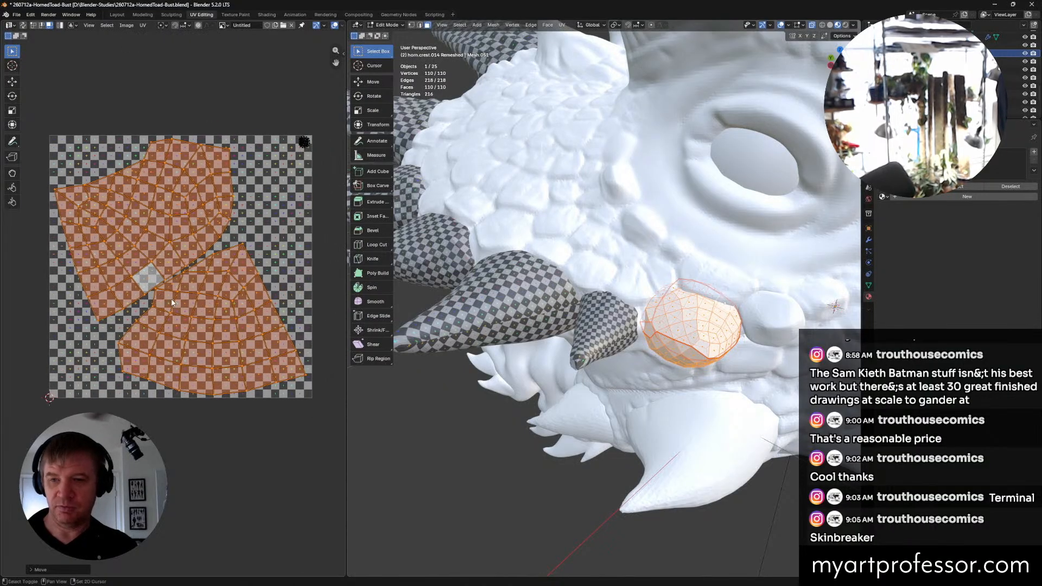
{"action": "key", "text": "s"}
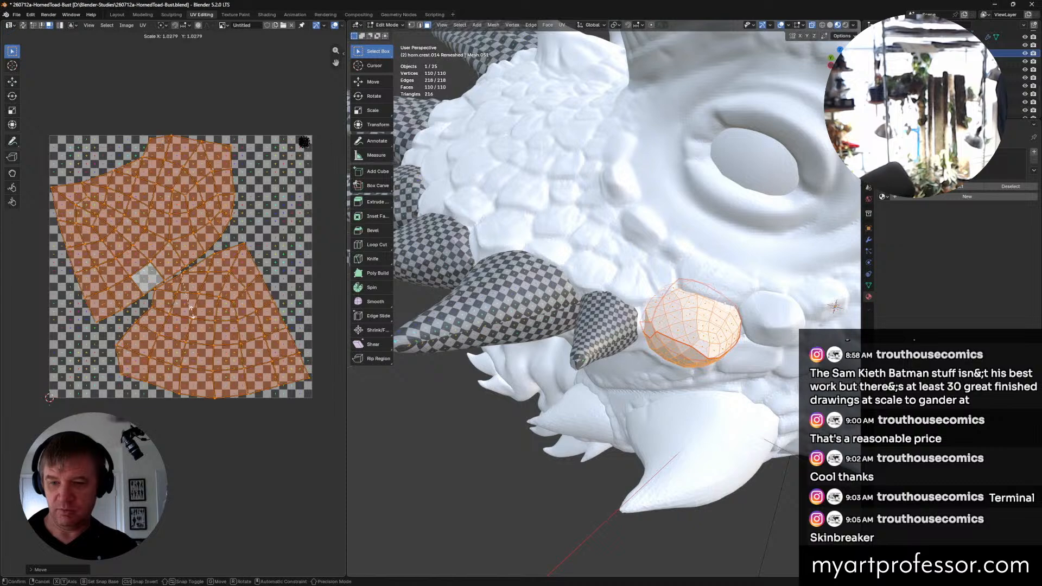
{"action": "left_click", "coordinate": [182, 301]}
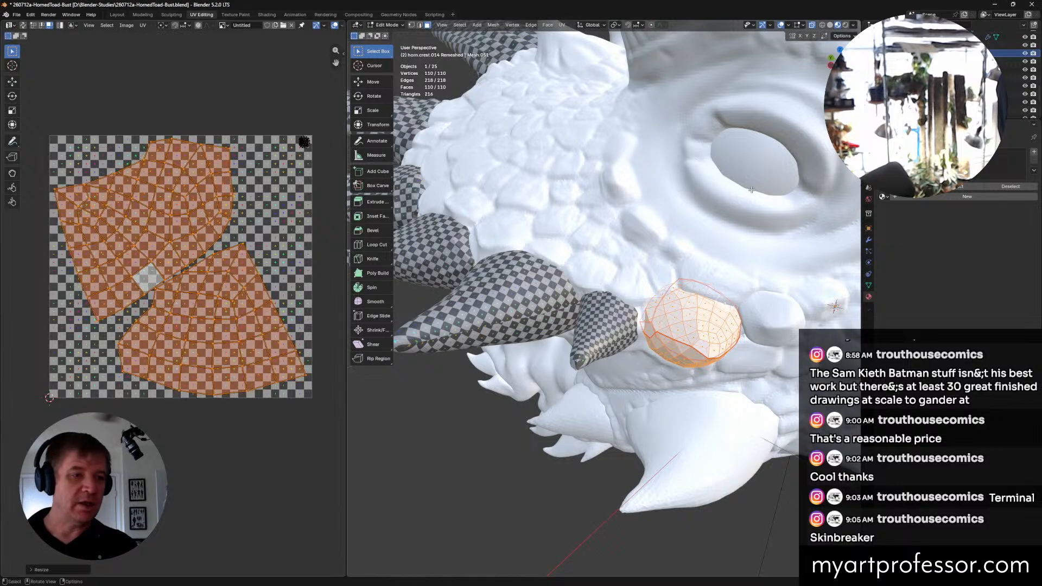
Step: Assign the existing checker material to the unwrapped horn and inspect its pattern from the side
{"action": "left_click", "coordinate": [883, 197]}
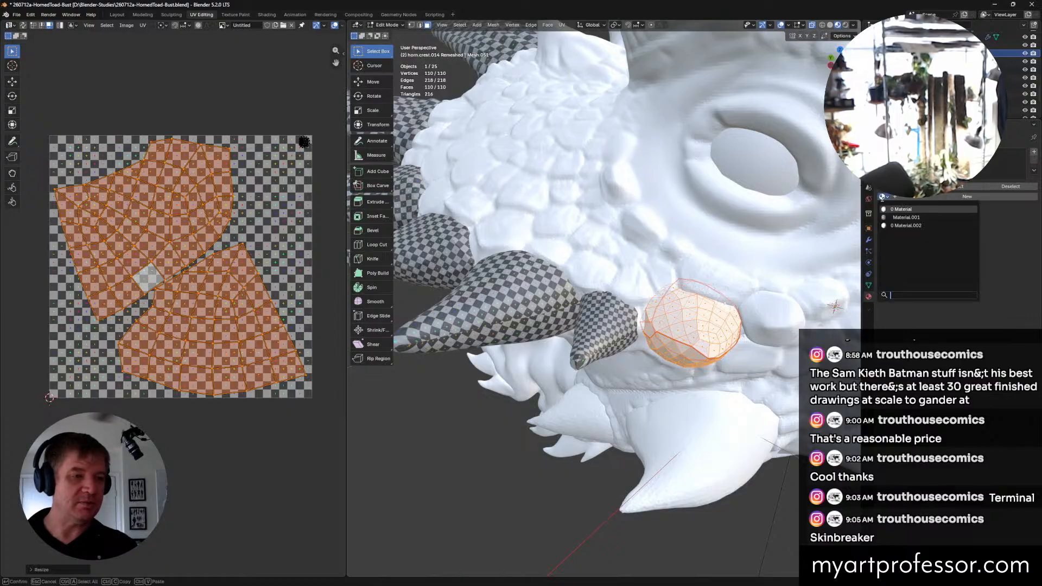
{"action": "left_click", "coordinate": [922, 213]}
{"action": "middle_click_drag", "start_coordinate": [696, 338], "coordinate": [470, 293]}
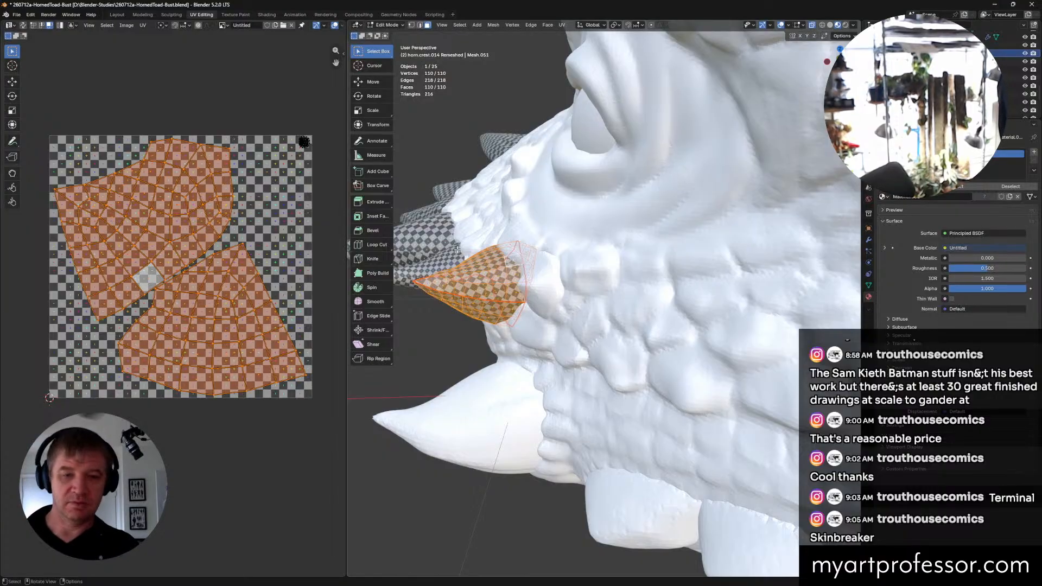
Step: Return to Object Mode, select the small rounded crest horn beside the finished one and save the file
{"action": "key", "text": "ctrl+Tab"}
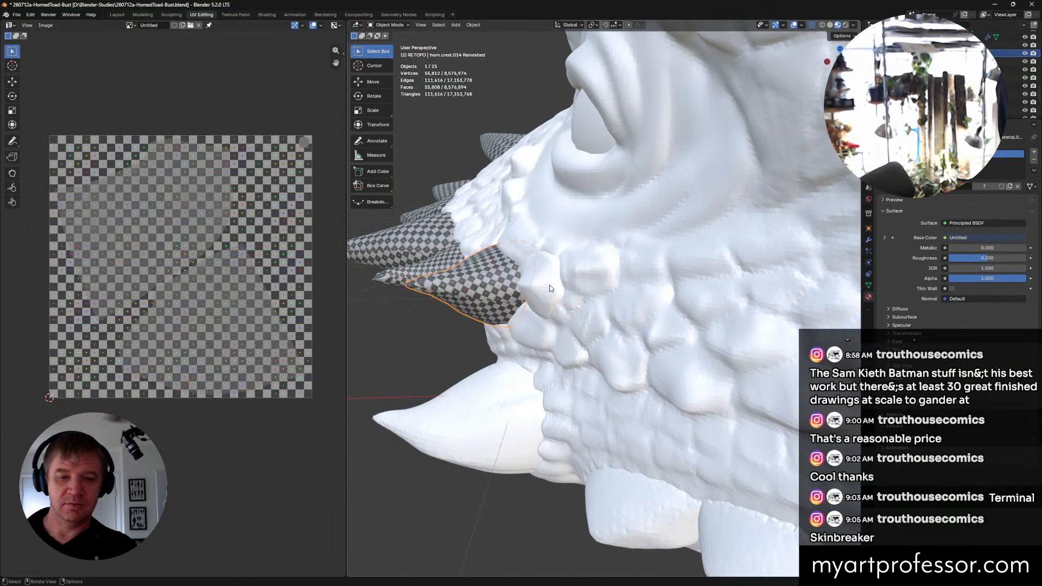
{"action": "left_click", "coordinate": [549, 286]}
{"action": "middle_click_drag", "start_coordinate": [544, 286], "coordinate": [630, 323]}
{"action": "key", "text": "ctrl+s"}
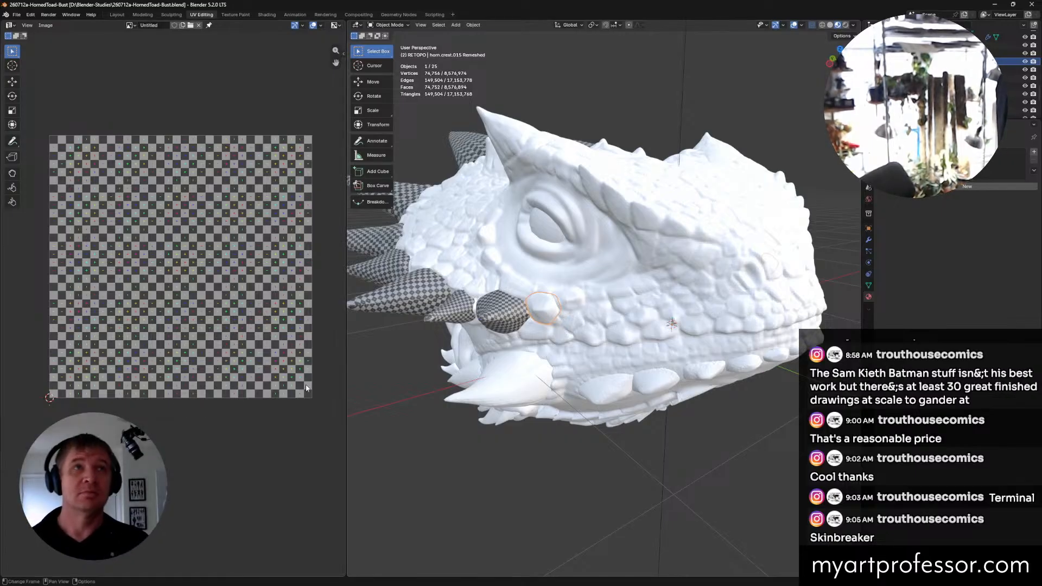
Step: In Edit Mode, select the edge loop around the small crest horn's base and mark it as a seam
{"action": "scroll", "coordinate": [514, 392], "scroll_direction": "up", "scroll_amount": 4}
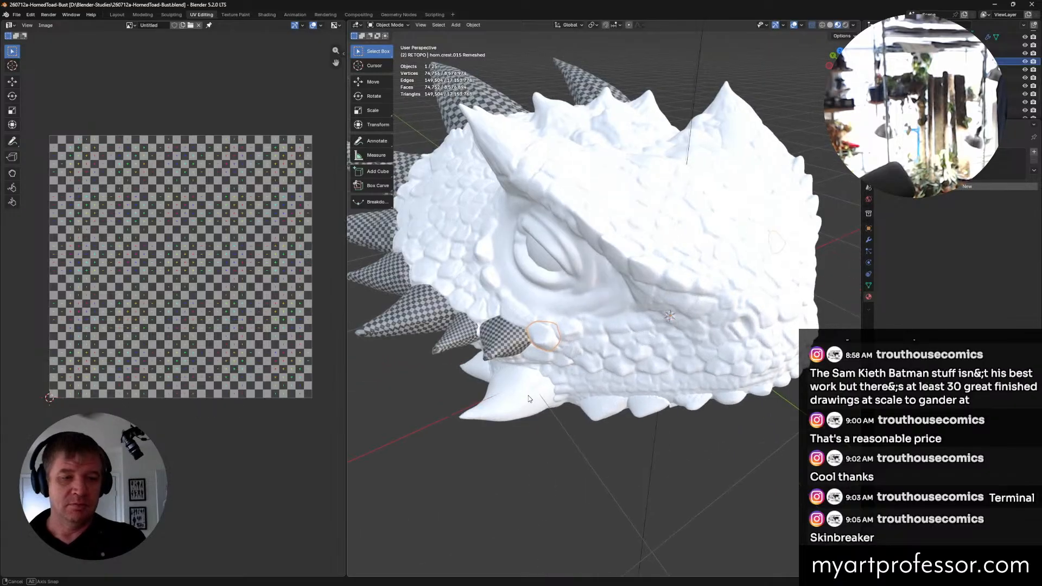
{"action": "scroll", "coordinate": [530, 400], "scroll_direction": "up", "scroll_amount": 2}
{"action": "middle_click_drag", "start_coordinate": [531, 399], "coordinate": [583, 341]}
{"action": "key", "text": "ctrl+Tab"}
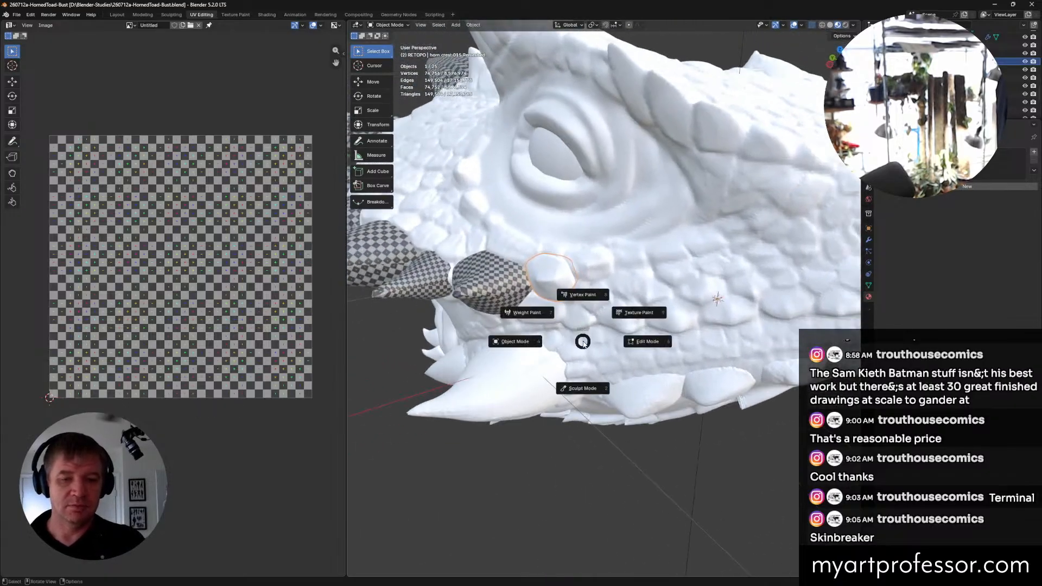
{"action": "left_click", "coordinate": [663, 340]}
{"action": "middle_click_drag", "start_coordinate": [611, 338], "coordinate": [511, 239]}
{"action": "key", "text": "alt+a"}
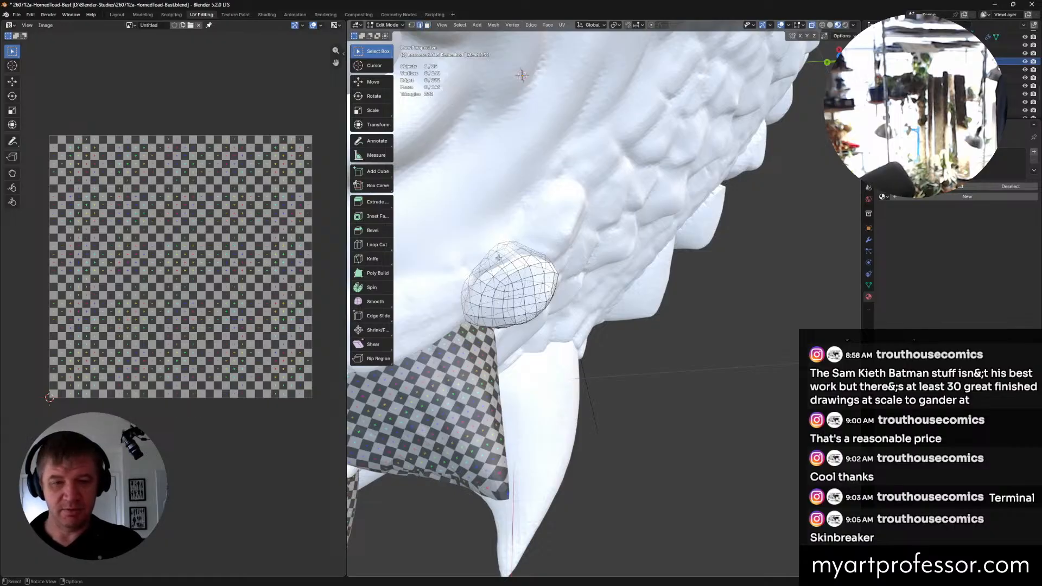
{"action": "scroll", "coordinate": [498, 256], "scroll_direction": "up", "scroll_amount": 3}
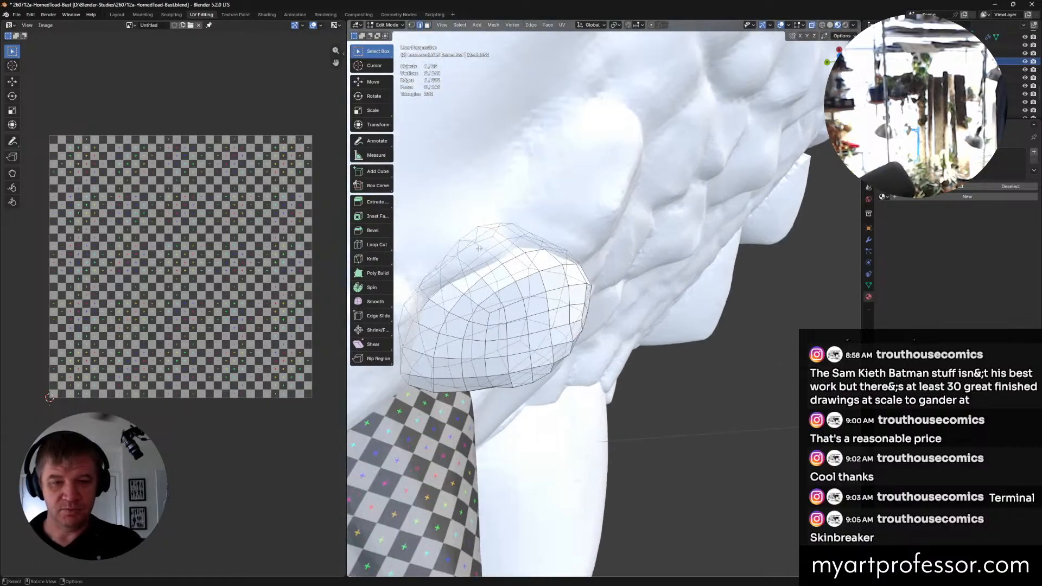
{"action": "left_click", "coordinate": [472, 262], "text": "alt"}
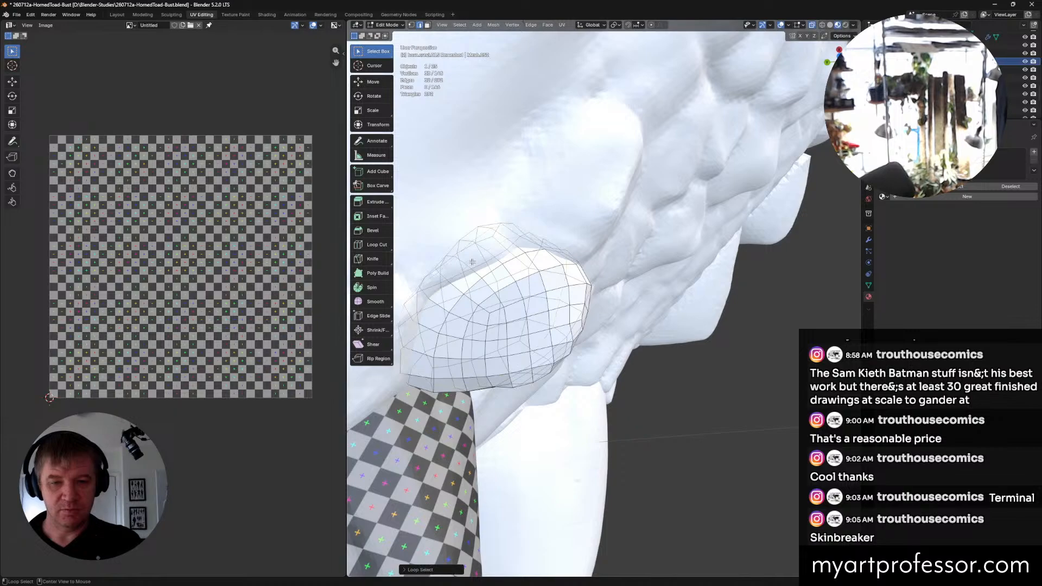
{"action": "mouse_move", "coordinate": [473, 262]}
{"action": "middle_mouse_down"}
{"action": "mouse_move", "coordinate": [461, 215]}
{"action": "mouse_move", "coordinate": [441, 214]}
{"action": "mouse_move", "coordinate": [362, 255]}
{"action": "mouse_move", "coordinate": [353, 238]}
{"action": "mouse_move", "coordinate": [510, 205]}
{"action": "mouse_move", "coordinate": [578, 270]}
{"action": "mouse_move", "coordinate": [444, 152]}
{"action": "middle_mouse_up"}
{"action": "right_click", "coordinate": [443, 152]}
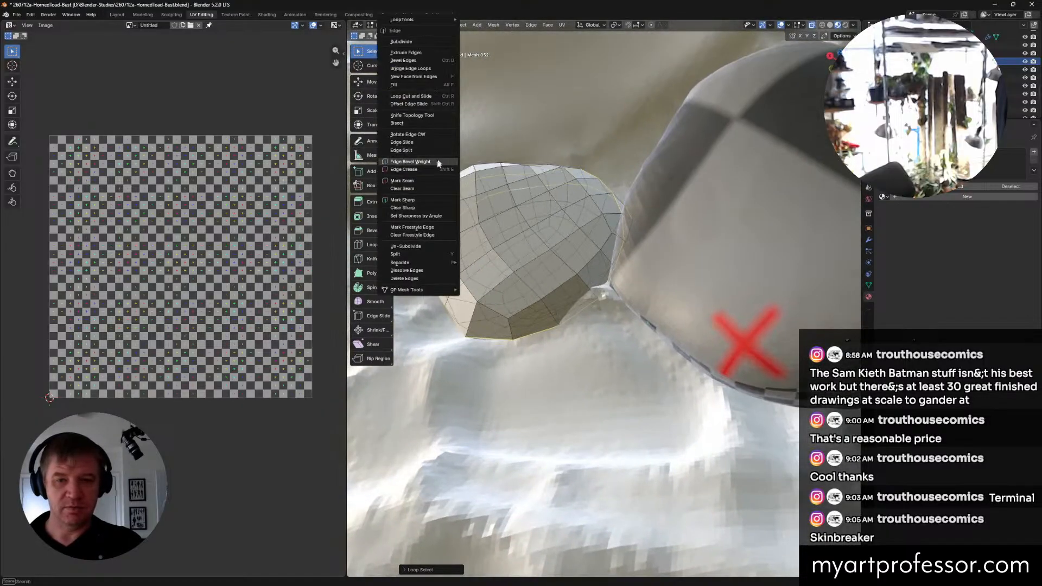
{"action": "left_click", "coordinate": [424, 181]}
Step: Select the edge that closes the gap in the small horn's base loop and mark it as a seam
{"action": "mouse_move", "coordinate": [487, 255]}
{"action": "middle_mouse_down"}
{"action": "mouse_move", "coordinate": [544, 327]}
{"action": "mouse_move", "coordinate": [469, 248]}
{"action": "mouse_move", "coordinate": [422, 281]}
{"action": "mouse_move", "coordinate": [434, 298]}
{"action": "mouse_move", "coordinate": [419, 319]}
{"action": "mouse_move", "coordinate": [444, 306]}
{"action": "mouse_move", "coordinate": [419, 235]}
{"action": "middle_mouse_up"}
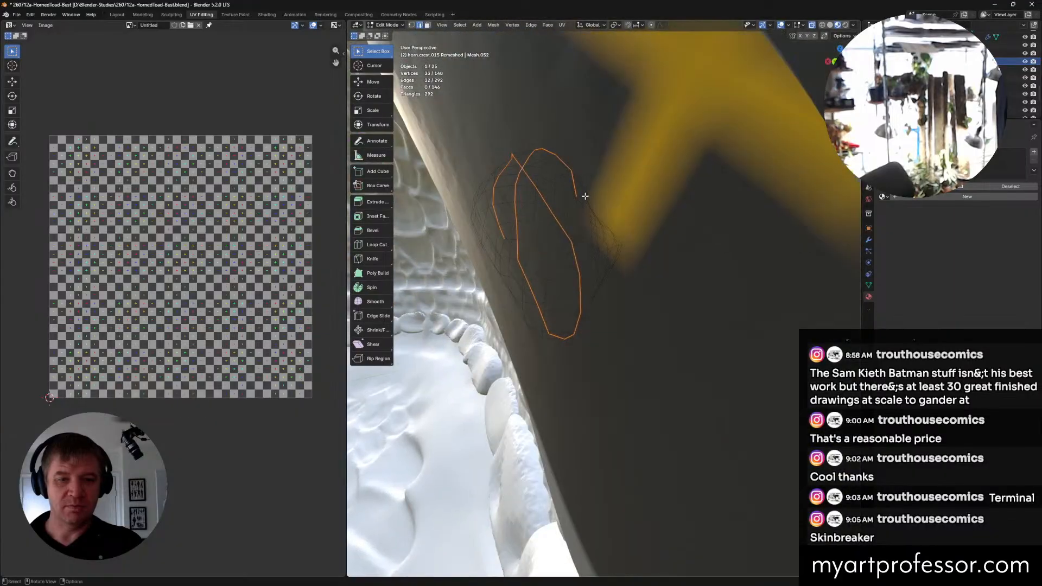
{"action": "left_click", "coordinate": [568, 207]}
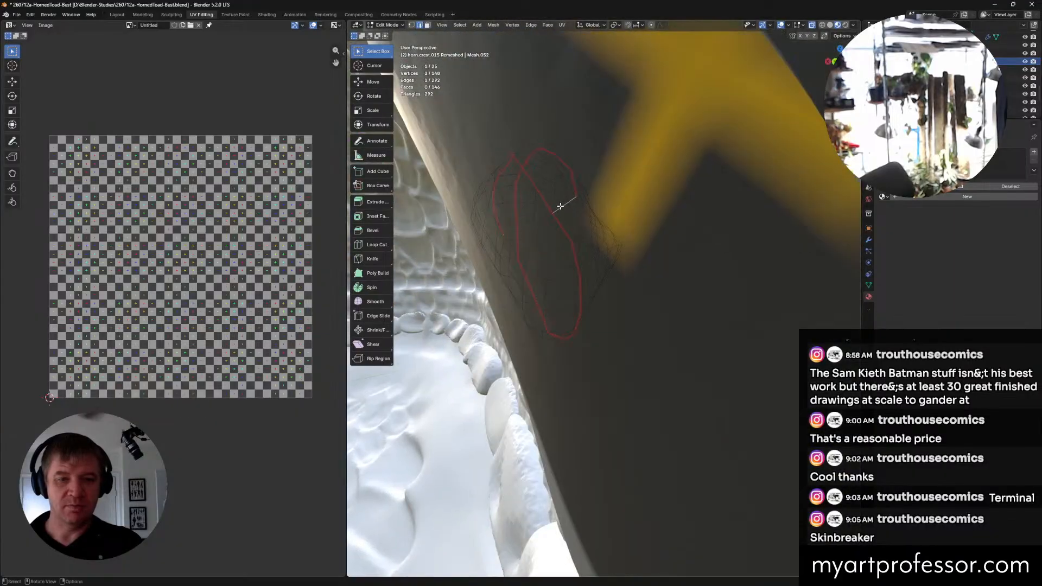
{"action": "right_click", "coordinate": [560, 205]}
{"action": "left_click", "coordinate": [558, 205]}
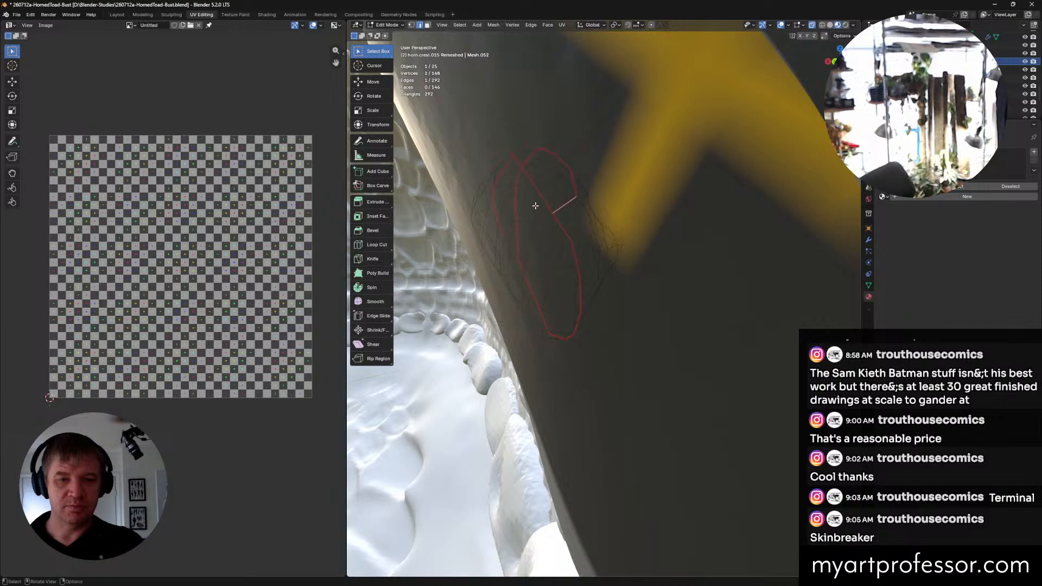
Step: Select the chain of stray seam edges running across the small crest horn beside its base loop and clear their seam
{"action": "left_click", "coordinate": [527, 178], "text": "shift"}
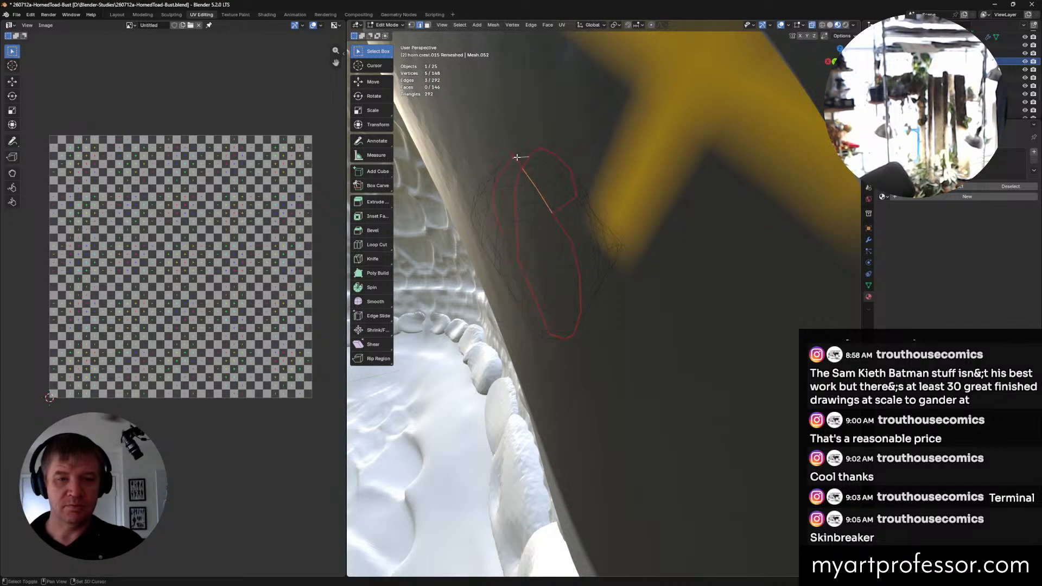
{"action": "middle_click_drag", "start_coordinate": [517, 157], "coordinate": [568, 212]}
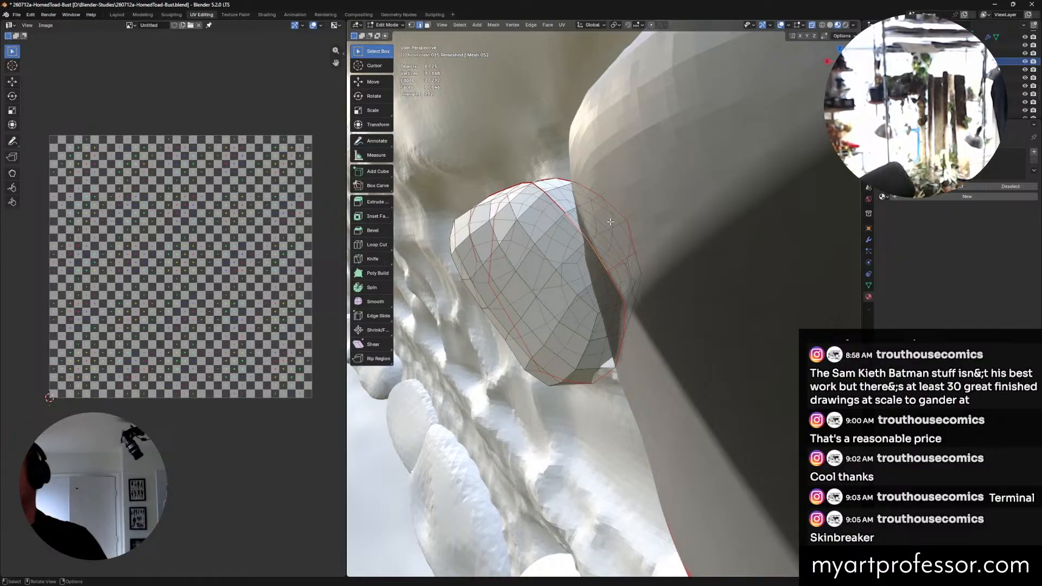
{"action": "middle_click_drag", "start_coordinate": [648, 204], "coordinate": [675, 262]}
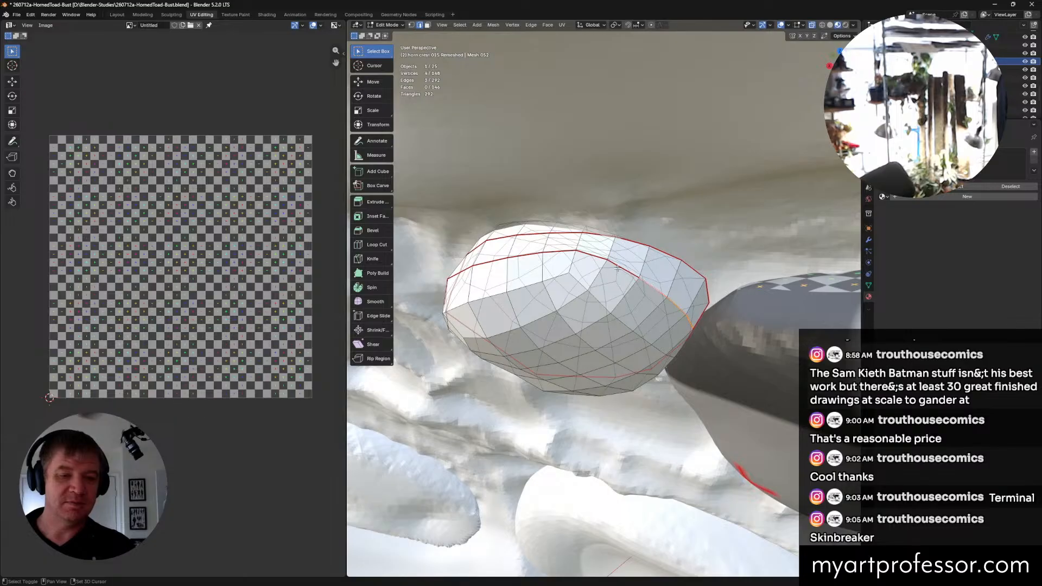
{"action": "middle_click_drag", "start_coordinate": [617, 268], "coordinate": [642, 246]}
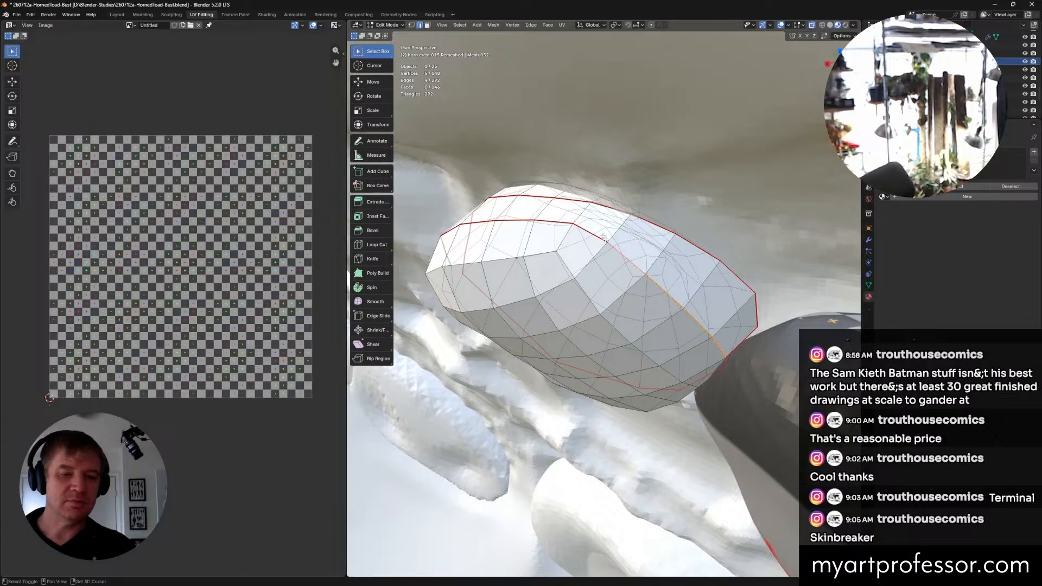
{"action": "key", "text": "ctrl+z"}
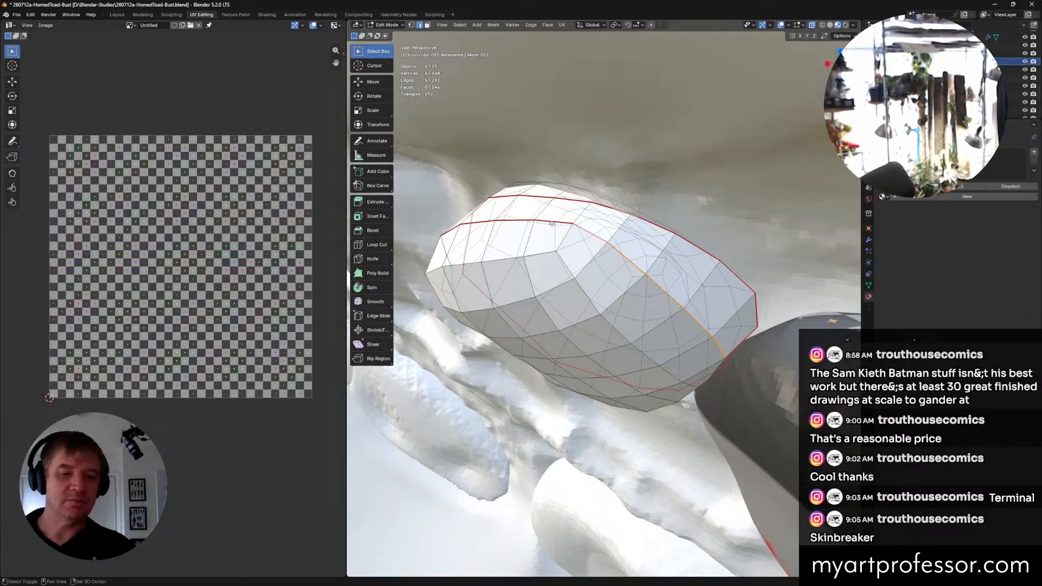
{"action": "key", "text": "ctrl+z"}
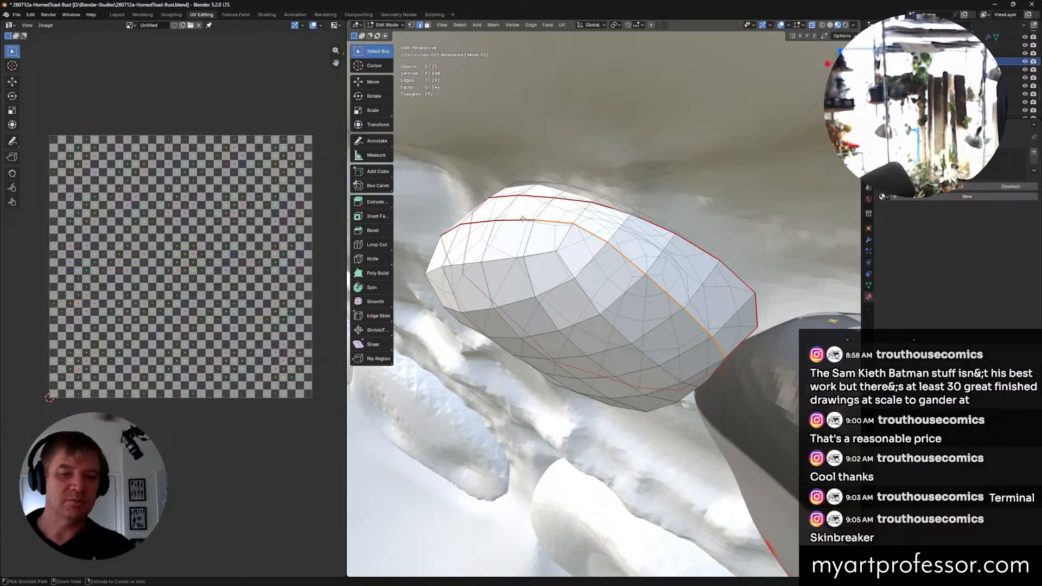
{"action": "middle_click_drag", "start_coordinate": [523, 219], "coordinate": [510, 250]}
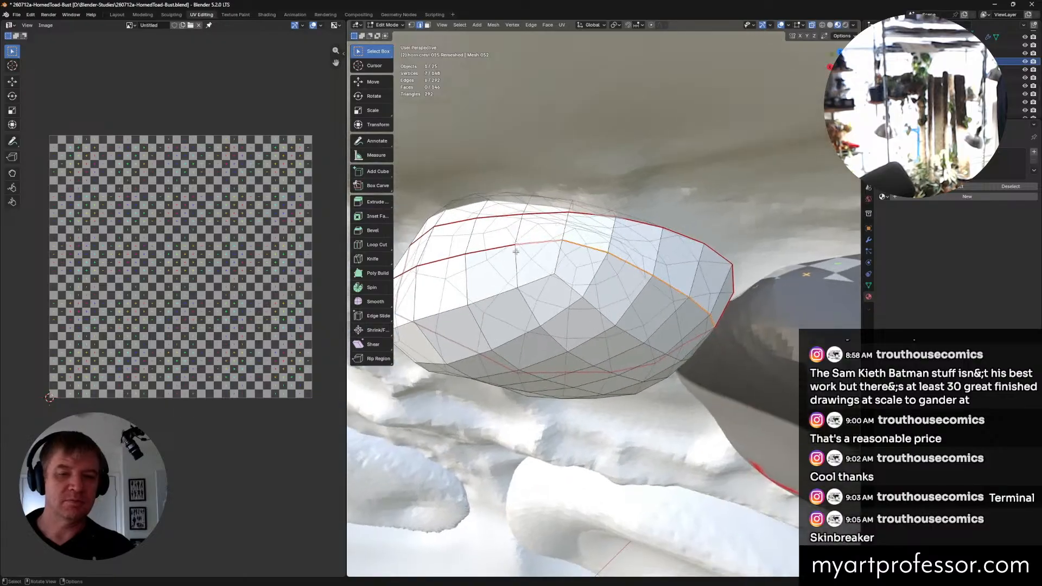
{"action": "left_click", "coordinate": [441, 259], "text": "shift"}
{"action": "middle_click_drag", "start_coordinate": [441, 259], "coordinate": [627, 212]}
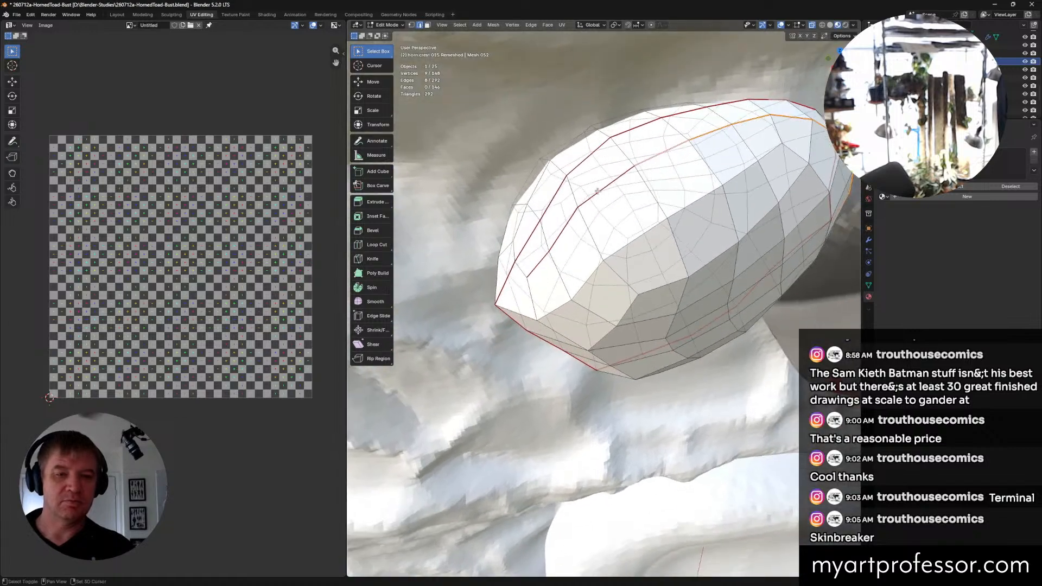
{"action": "key", "text": "ctrl+z"}
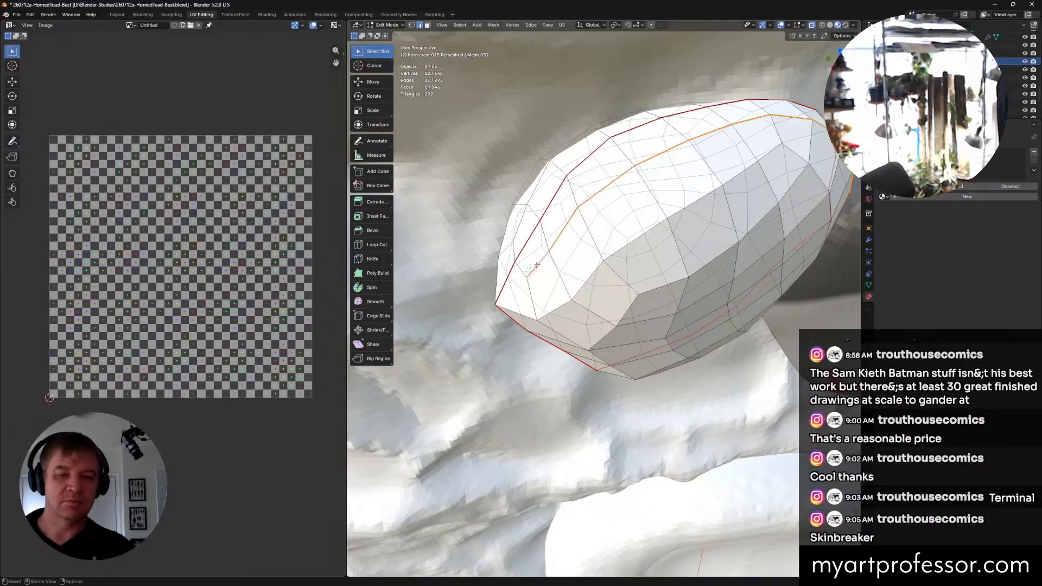
{"action": "key", "text": "ctrl+e"}
{"action": "left_click", "coordinate": [516, 272]}
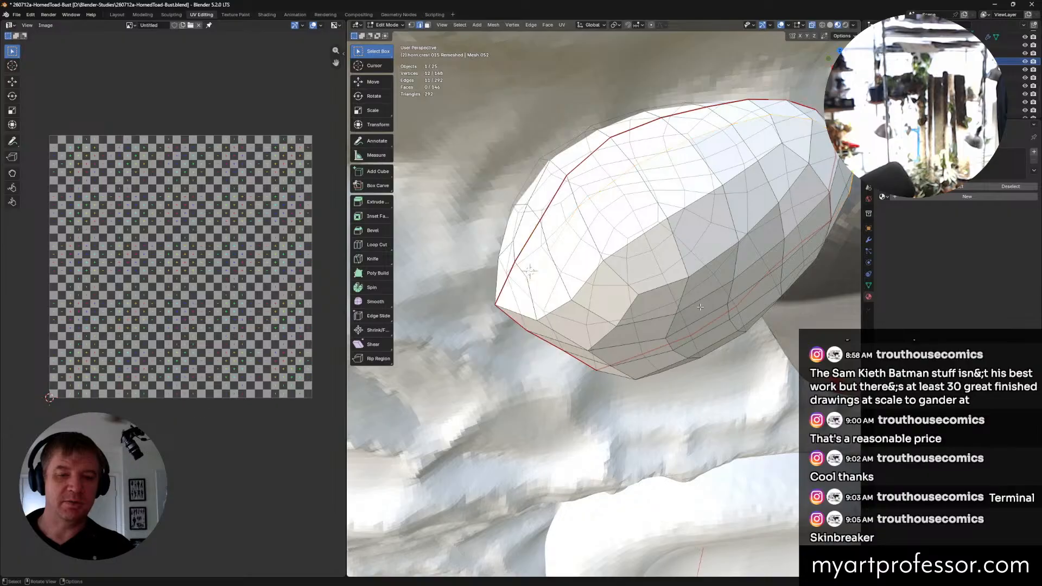
Step: Reset the 3D cursor by setting its X, Y and Z location to 0 m and its rotation to 0°
{"action": "mouse_move", "coordinate": [700, 307]}
{"action": "middle_mouse_down"}
{"action": "mouse_move", "coordinate": [656, 307]}
{"action": "mouse_move", "coordinate": [687, 308]}
{"action": "middle_mouse_up"}
{"action": "scroll", "coordinate": [688, 307], "scroll_direction": "down", "scroll_amount": 2}
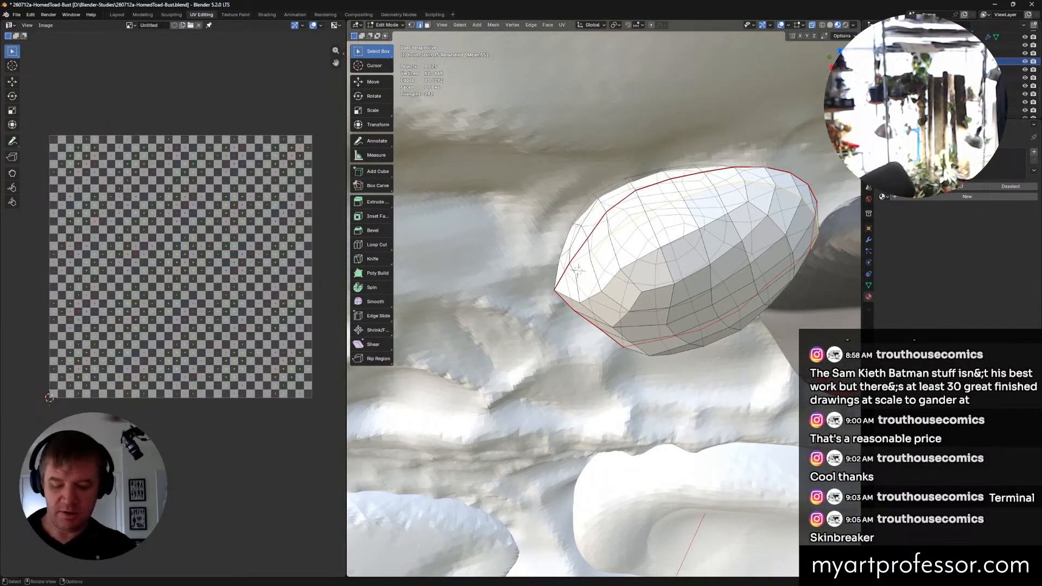
{"action": "key", "text": "n"}
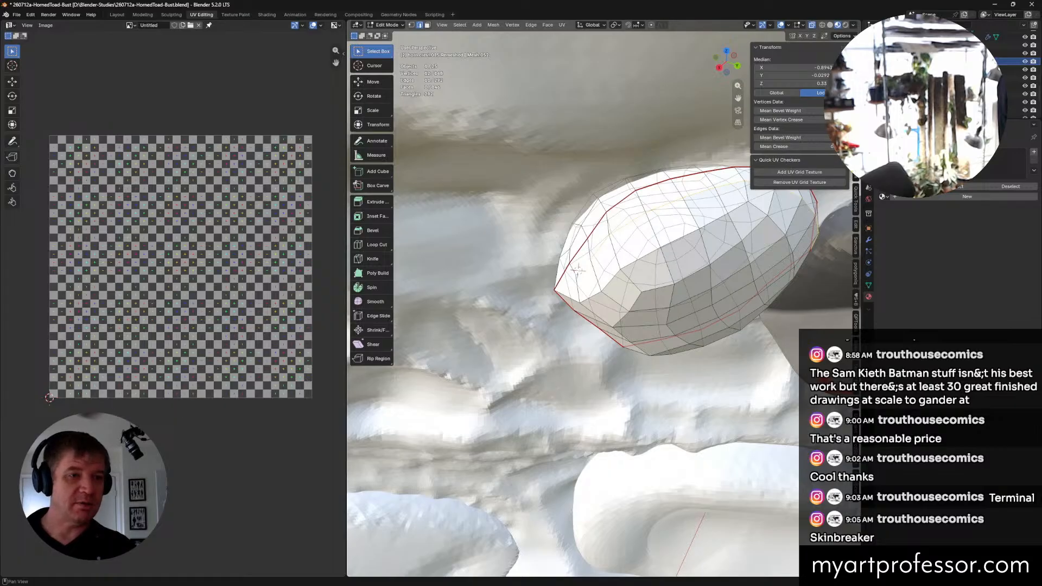
{"action": "key", "text": "n"}
{"action": "key", "text": "n"}
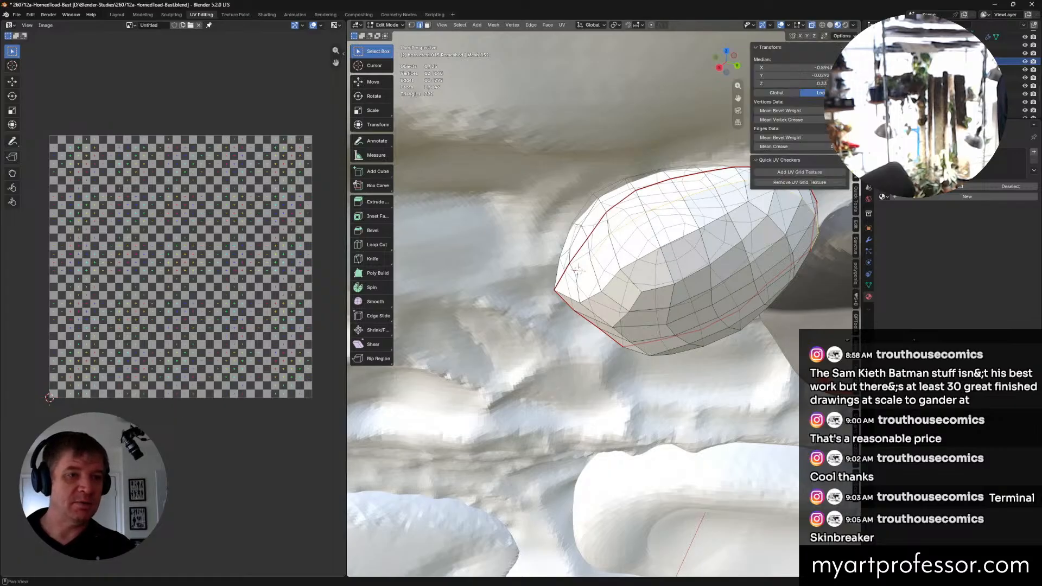
{"action": "left_click", "coordinate": [856, 68]}
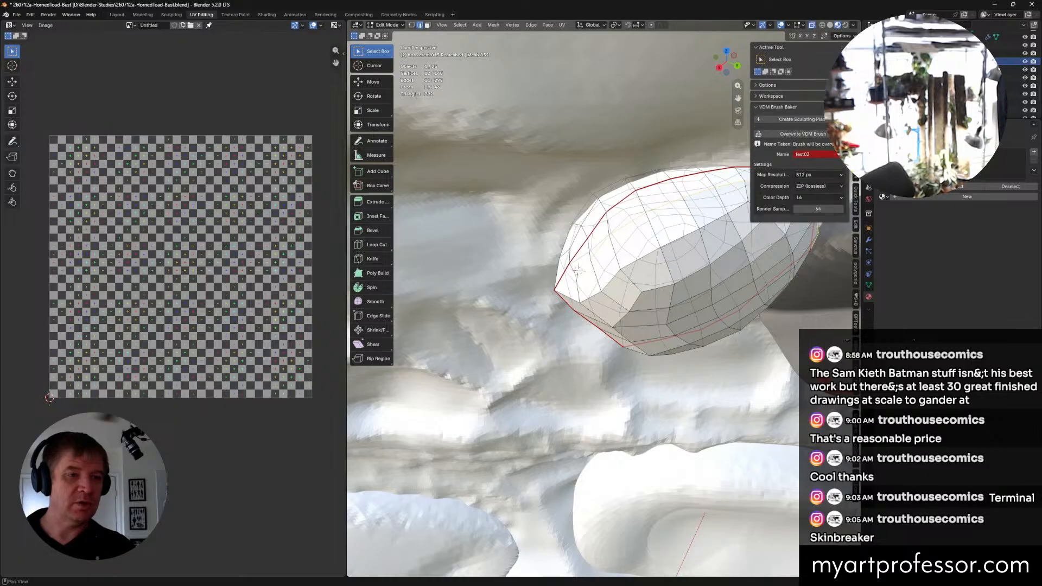
{"action": "left_click", "coordinate": [856, 84]}
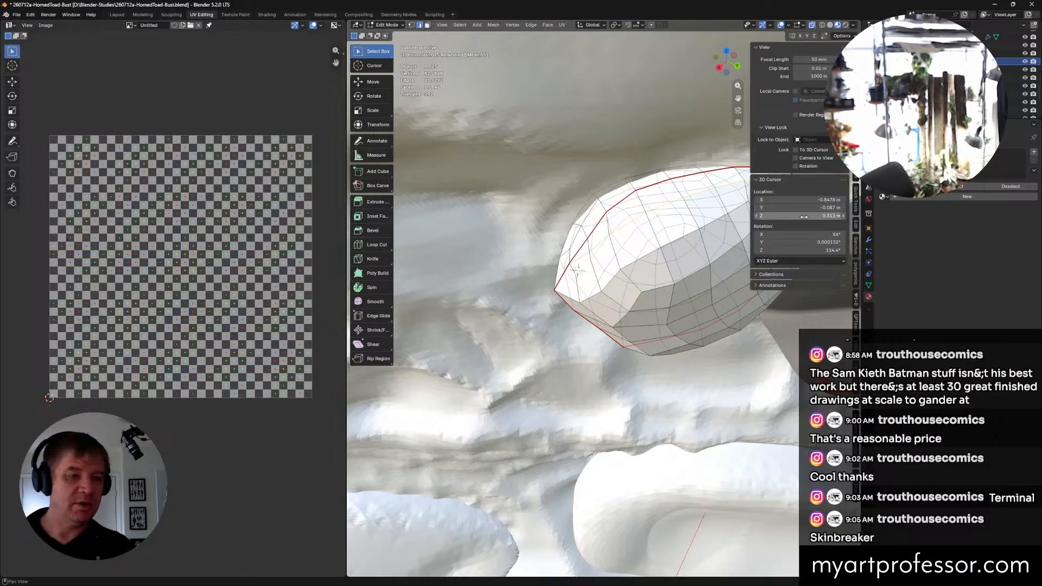
{"action": "left_click_drag", "start_coordinate": [792, 200], "coordinate": [798, 200]}
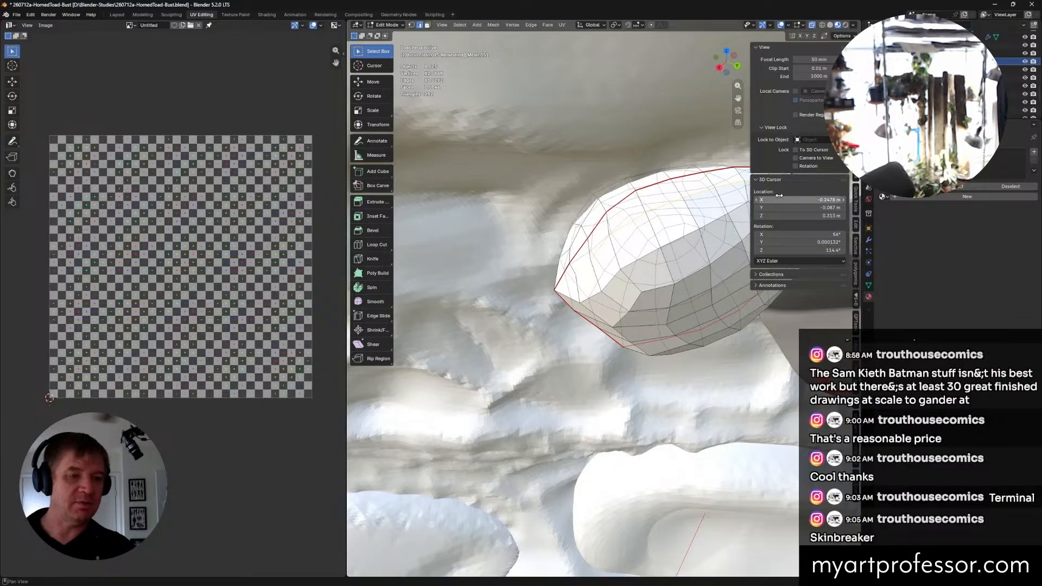
{"action": "key", "text": "BackSpace"}
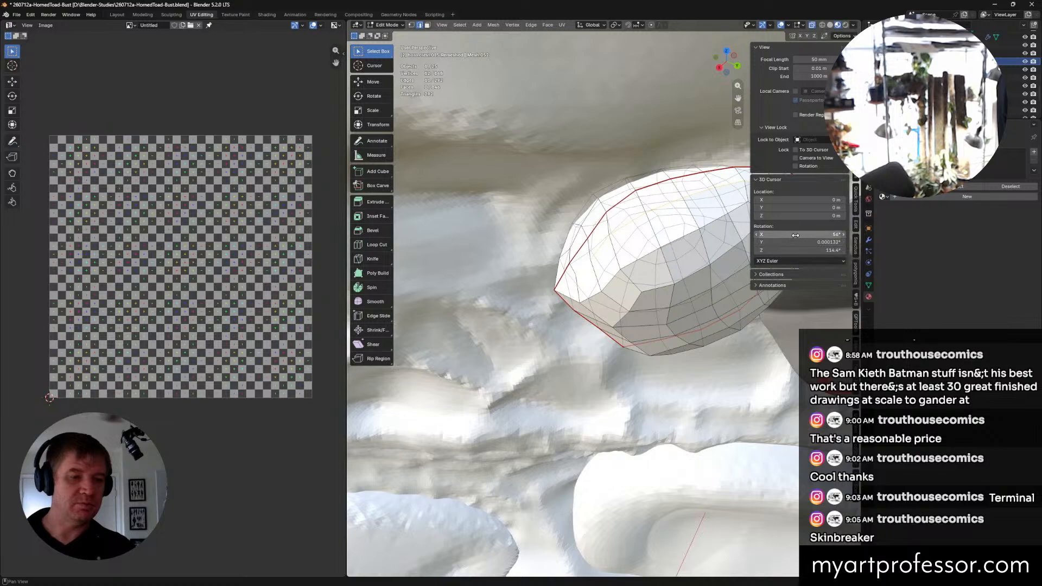
{"action": "left_click_drag", "start_coordinate": [795, 235], "coordinate": [795, 250]}
{"action": "key", "text": "BackSpace"}
{"action": "key", "text": "Return"}
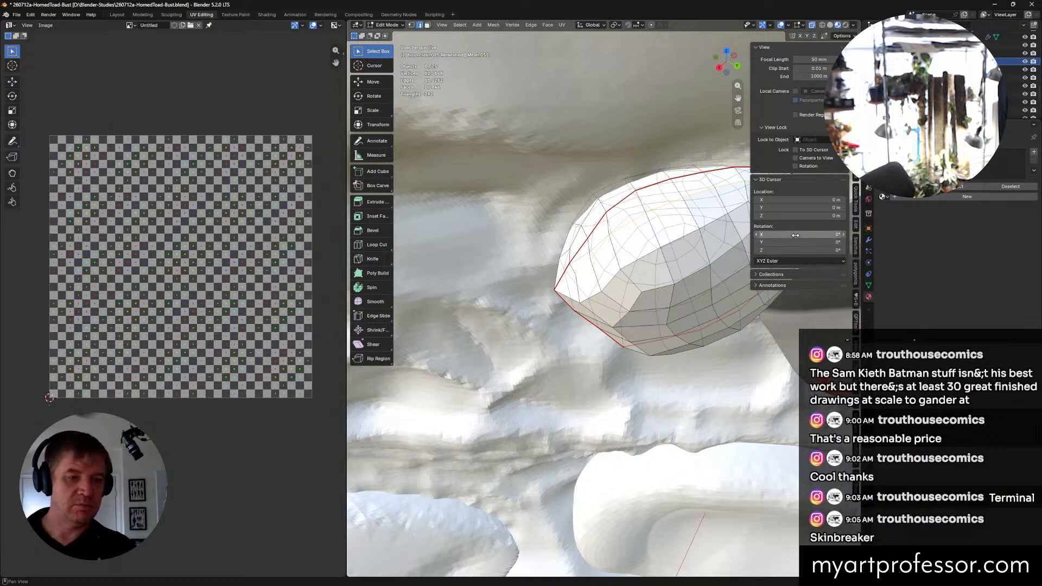
Step: Select an edge path running along the small horn's lower side from its base loop and mark it as a seam
{"action": "middle_click_drag", "start_coordinate": [559, 431], "coordinate": [626, 456]}
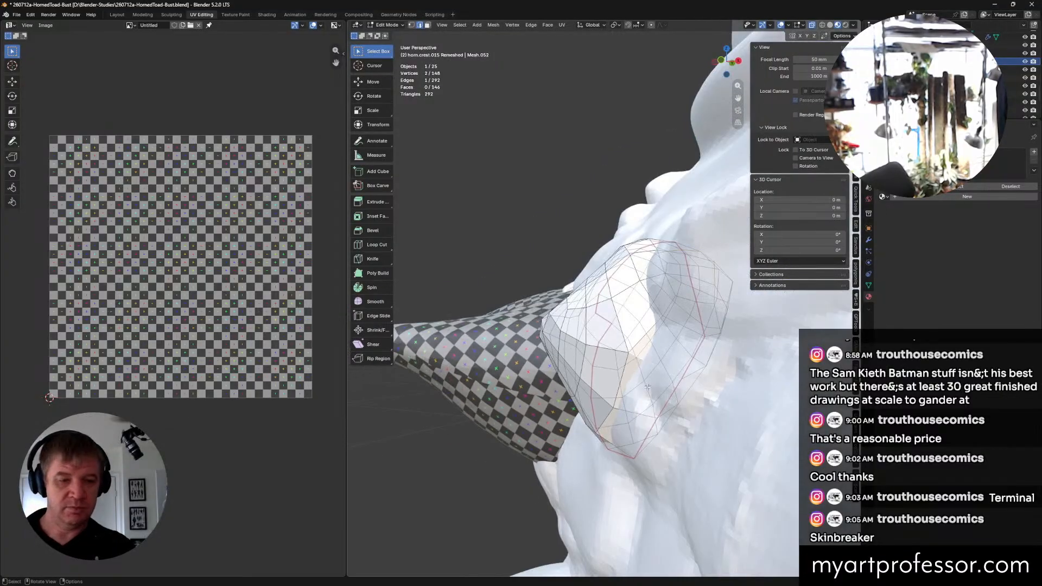
{"action": "middle_click_drag", "start_coordinate": [648, 387], "coordinate": [599, 361]}
{"action": "middle_click_drag", "start_coordinate": [609, 364], "coordinate": [733, 374]}
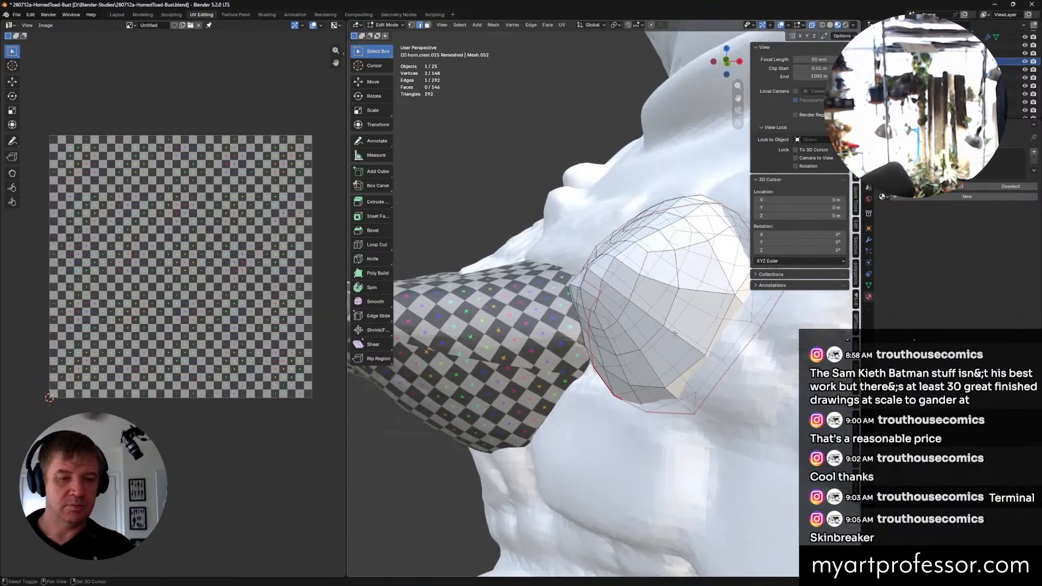
{"action": "middle_click_drag", "start_coordinate": [674, 334], "coordinate": [652, 292]}
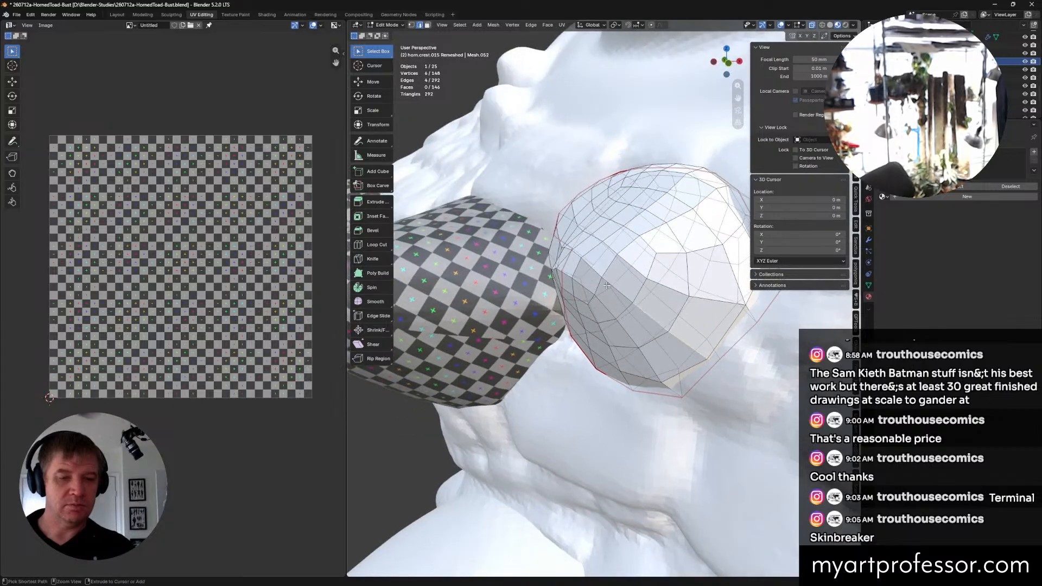
{"action": "middle_click_drag", "start_coordinate": [613, 285], "coordinate": [589, 269]}
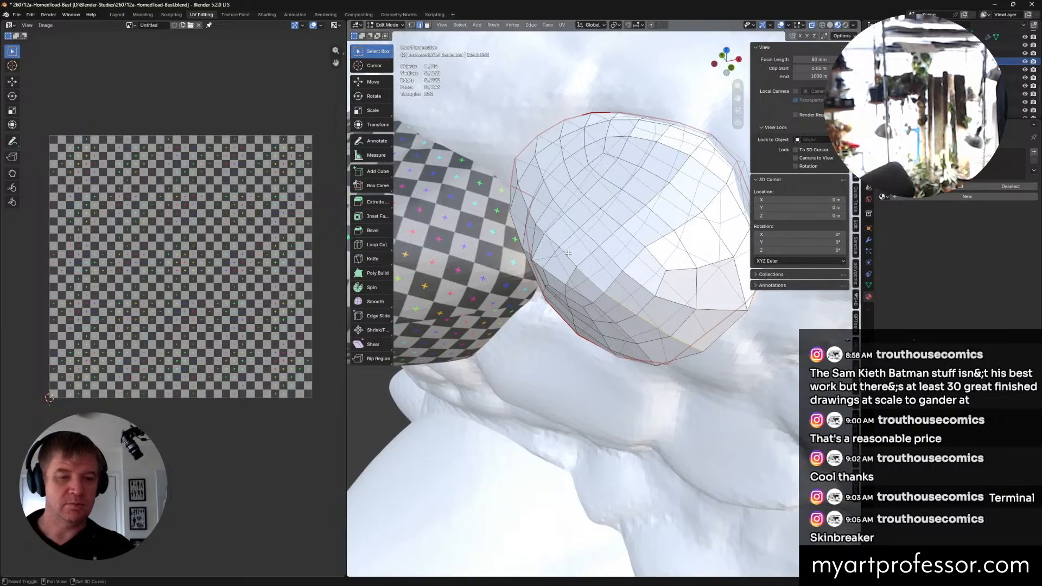
{"action": "middle_click_drag", "start_coordinate": [568, 253], "coordinate": [516, 257]}
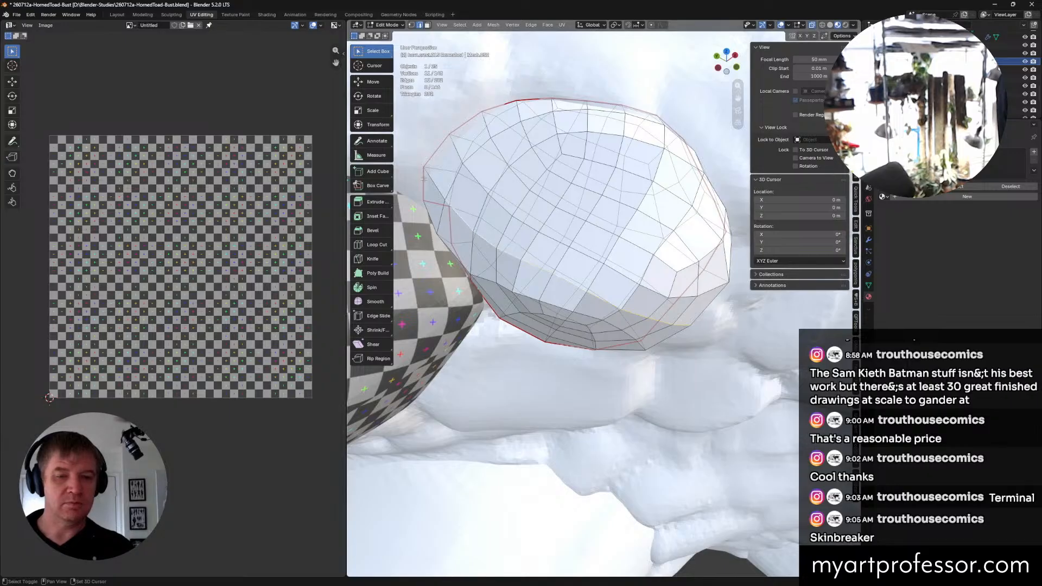
{"action": "key", "text": "ctrl+e"}
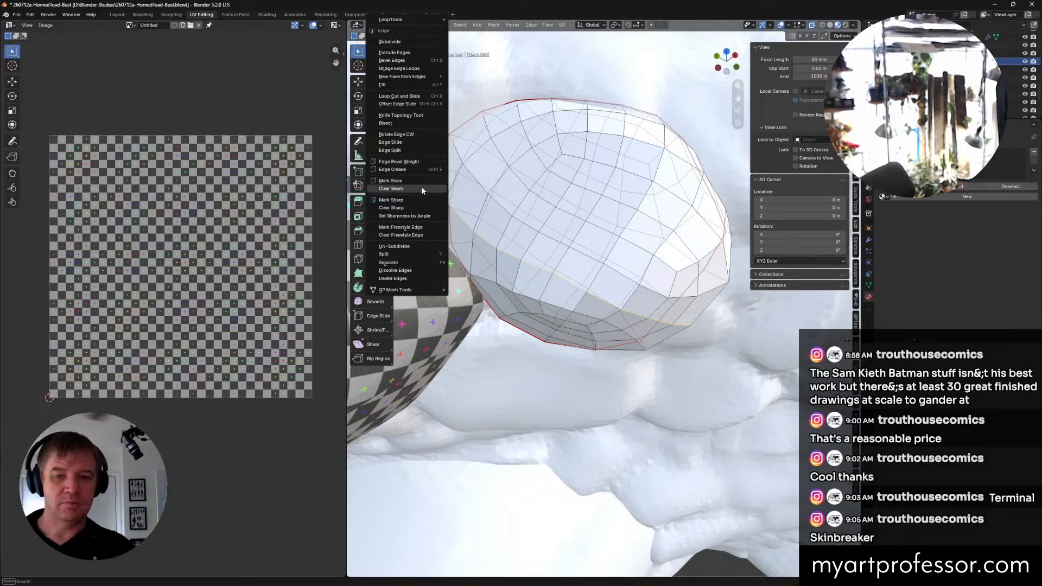
{"action": "left_click", "coordinate": [413, 179]}
Step: Select all faces of the small horn and unwrap them with Minimum Stretch
{"action": "middle_click_drag", "start_coordinate": [597, 255], "coordinate": [639, 284]}
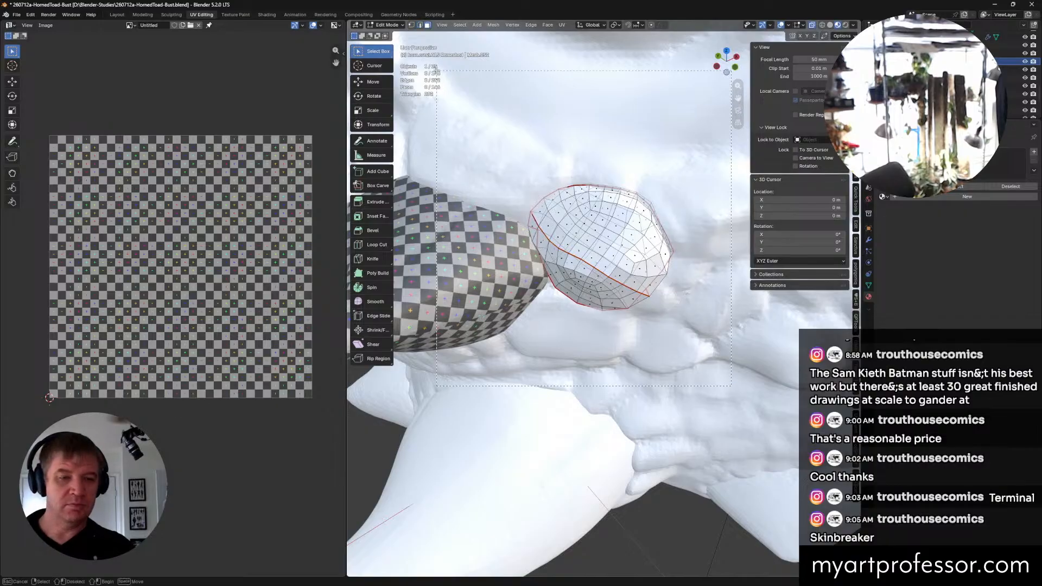
{"action": "left_click_drag", "start_coordinate": [435, 69], "coordinate": [436, 71]}
{"action": "key", "text": "u"}
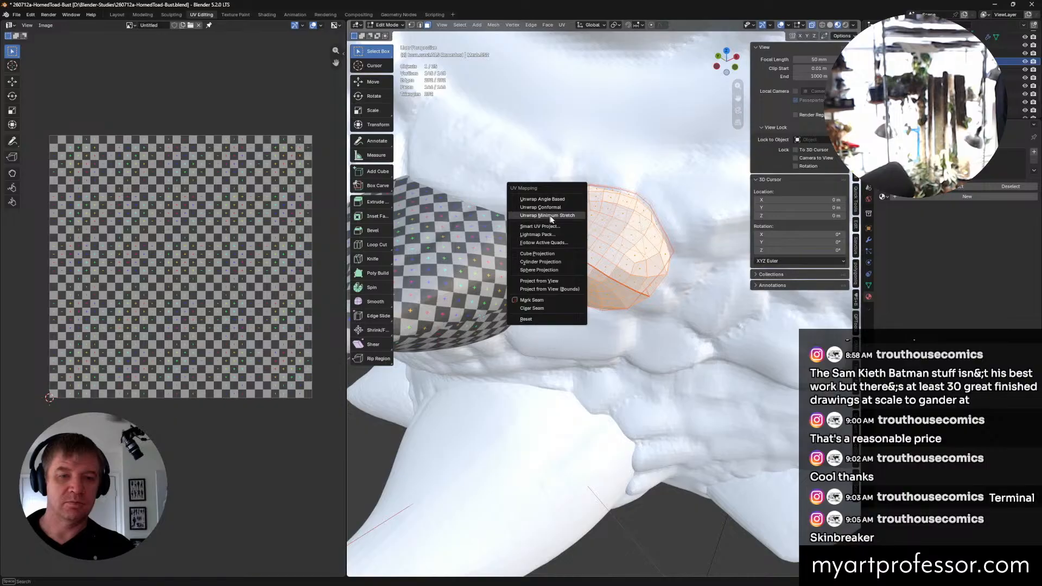
{"action": "left_click", "coordinate": [549, 215]}
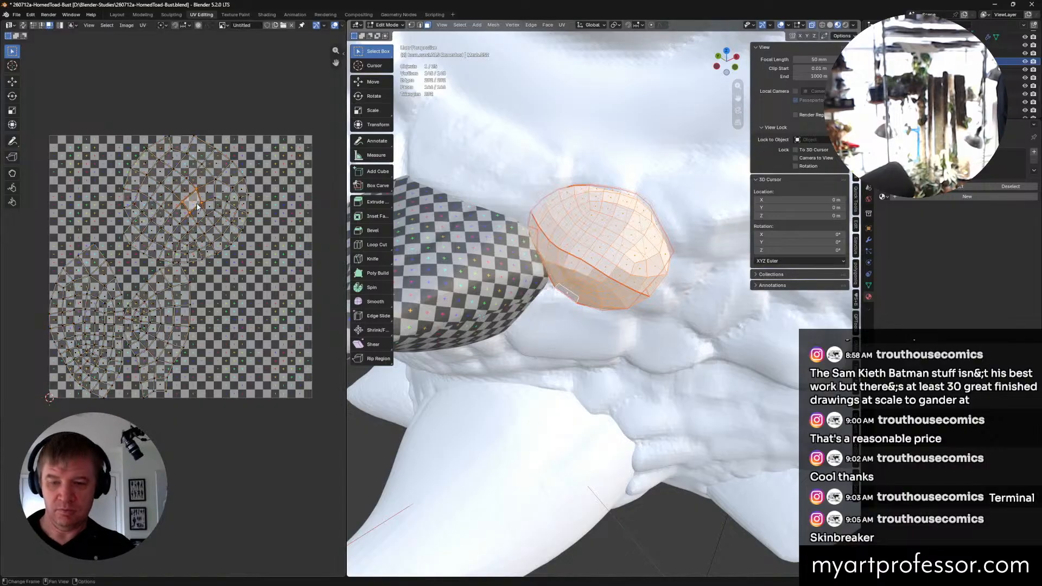
Step: Select the round base UV island, shrink it to a tiny dot and move it into the UV space's upper-right corner
{"action": "key", "text": "l"}
{"action": "key", "text": "s"}
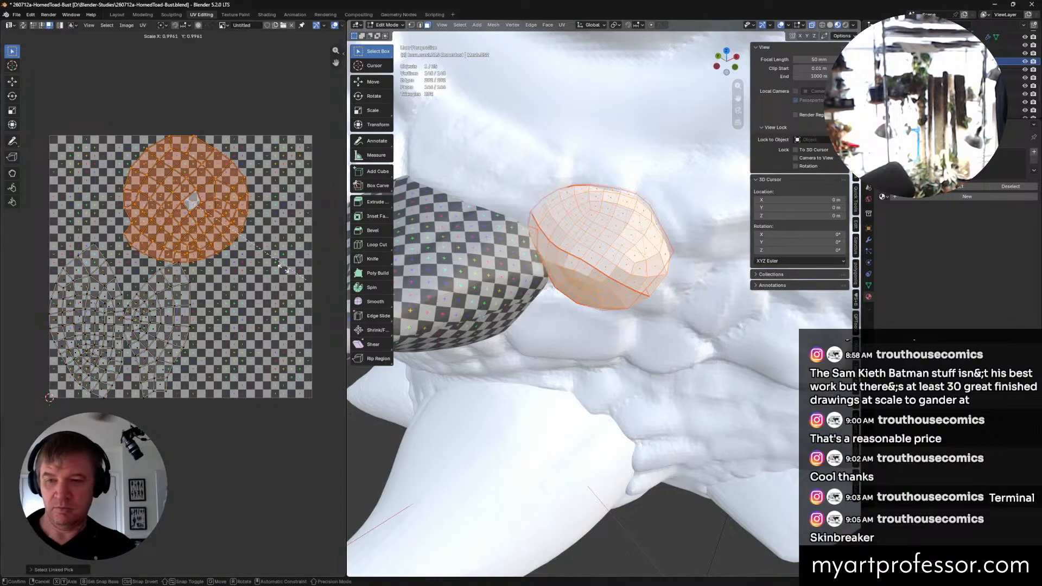
{"action": "left_click", "coordinate": [187, 207]}
{"action": "key", "text": "g"}
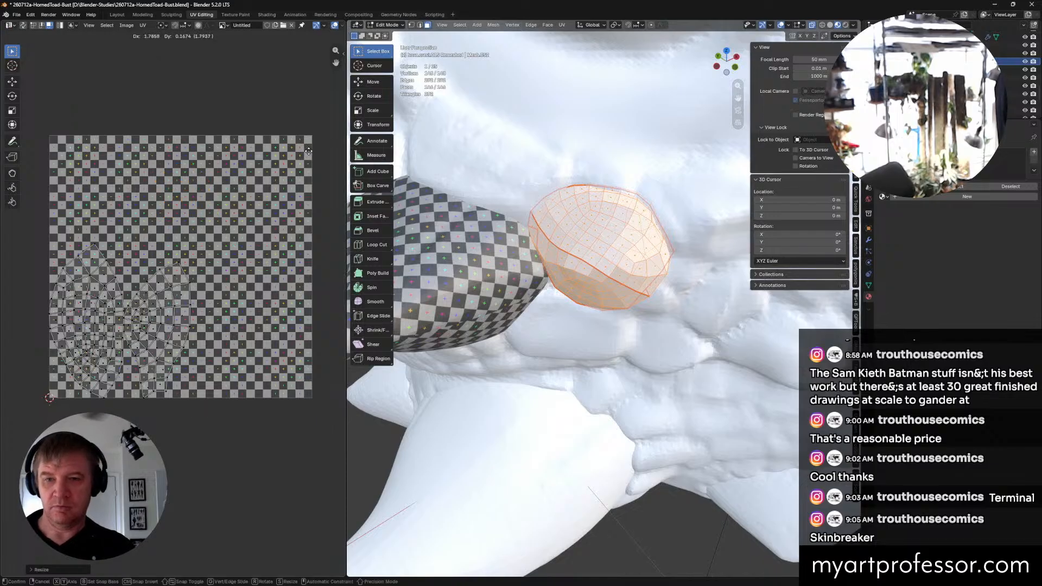
{"action": "left_click", "coordinate": [265, 156]}
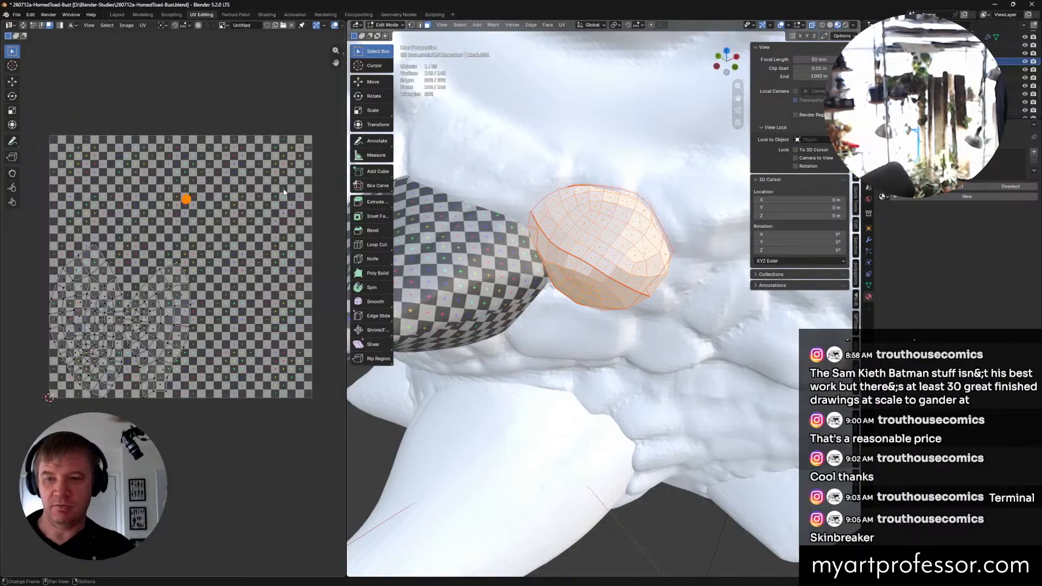
{"action": "key", "text": "g"}
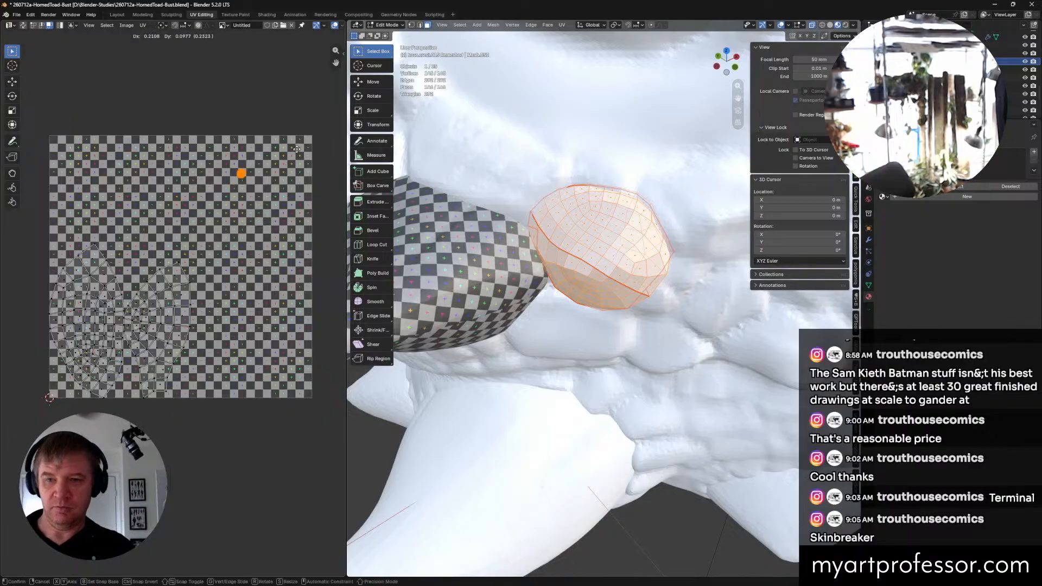
{"action": "left_click", "coordinate": [335, 128]}
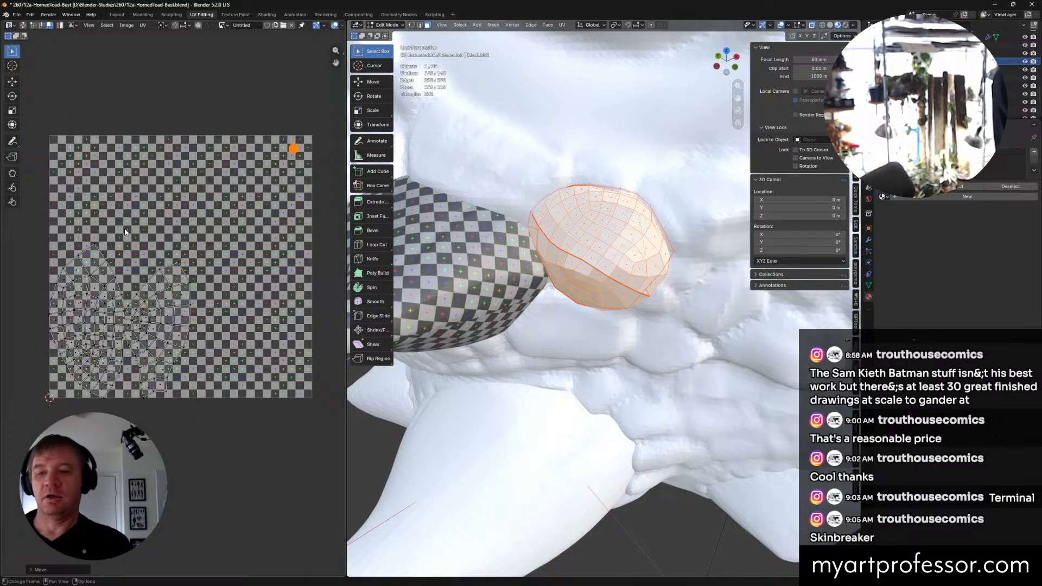
Step: Select the two leaf-shaped UV sections of the horn, enlarge them together and centre them to fill the UV space
{"action": "middle_click_drag", "start_coordinate": [125, 230], "coordinate": [151, 231], "text": "shift"}
{"action": "left_click_drag", "start_coordinate": [75, 219], "coordinate": [234, 399]}
{"action": "middle_click_drag", "start_coordinate": [196, 332], "coordinate": [173, 312], "text": "shift"}
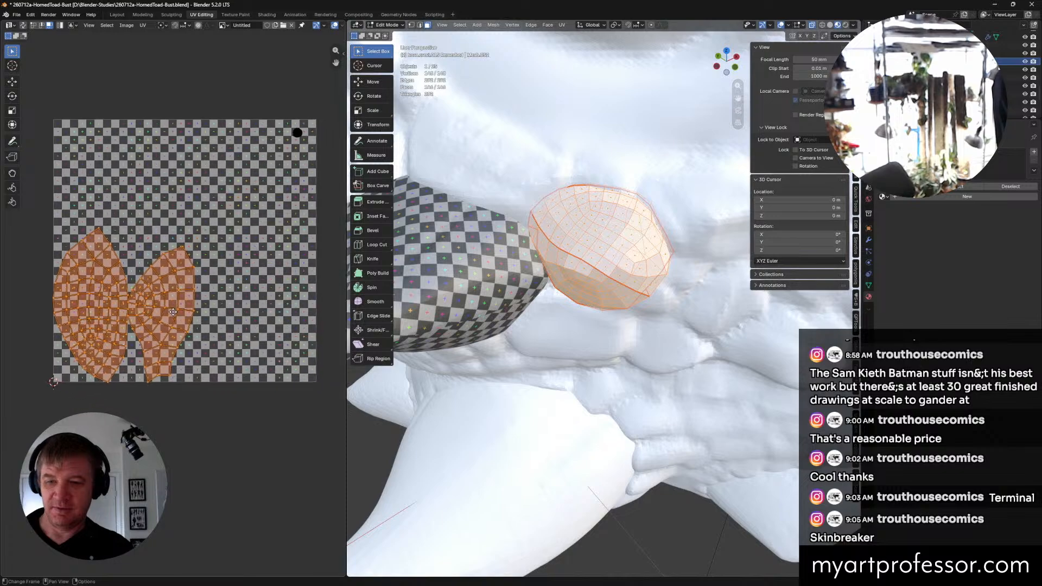
{"action": "key", "text": "s"}
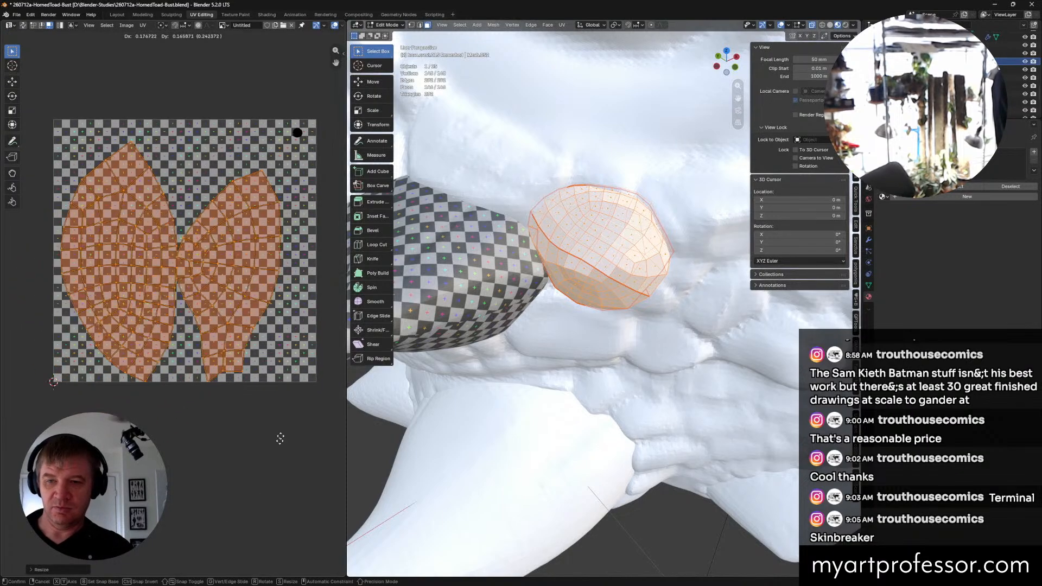
{"action": "left_click", "coordinate": [55, 265]}
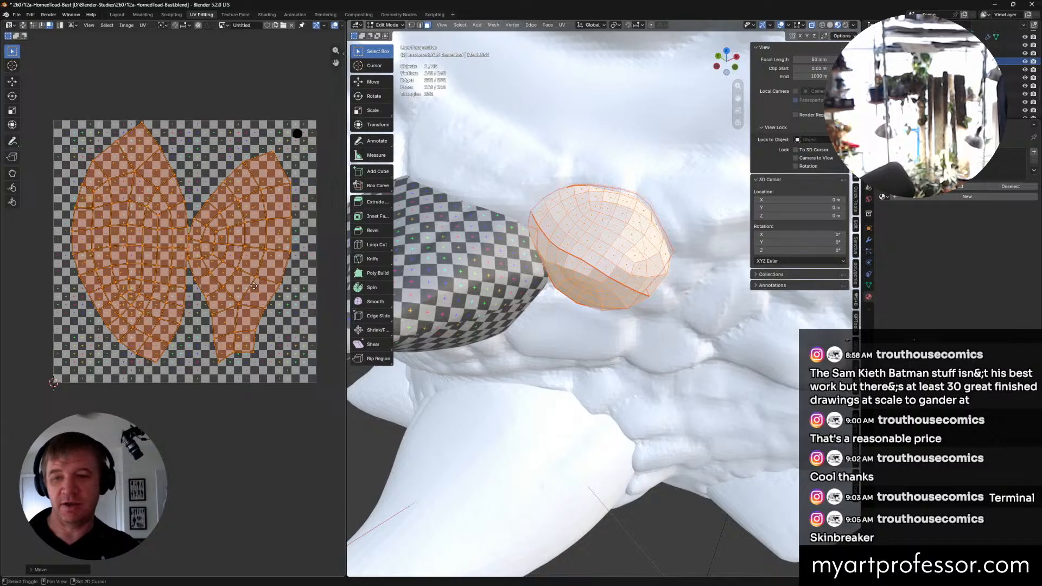
Step: Enlarge the two leaf-shaped UV islands slightly more, shift them to fit just inside the UV square, and deselect them
{"action": "key", "text": "s"}
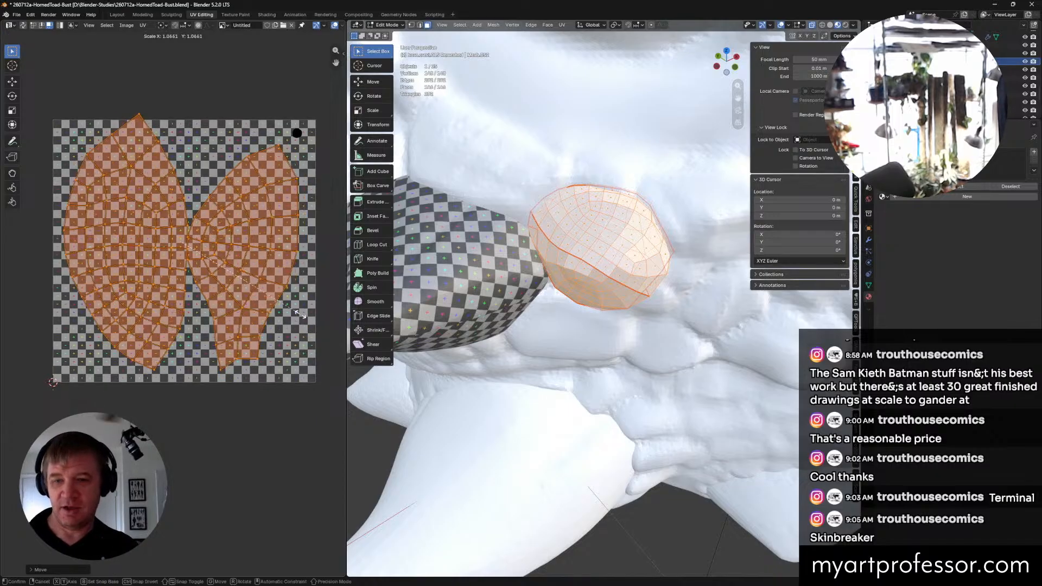
{"action": "left_click", "coordinate": [292, 306]}
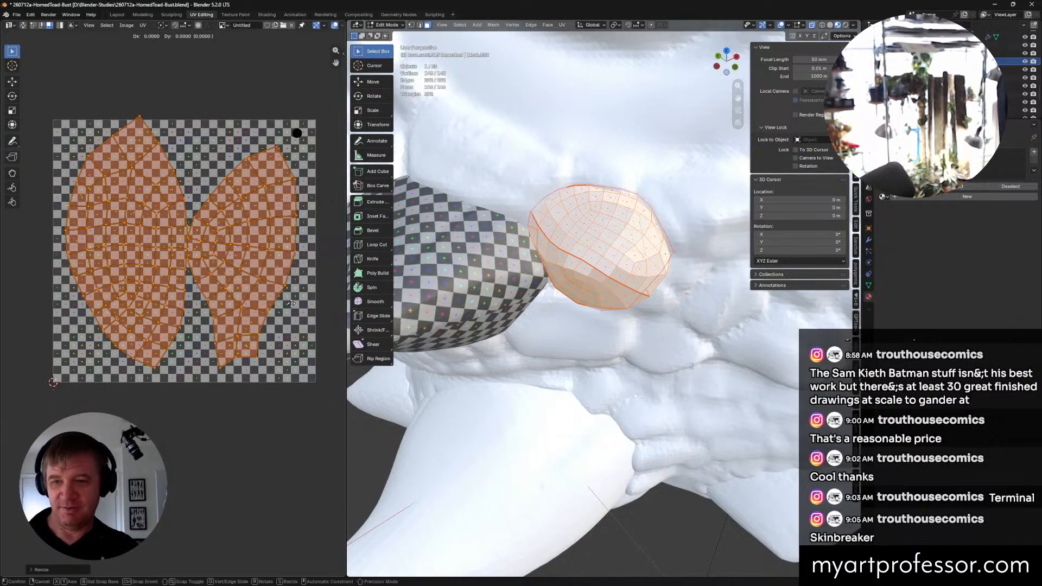
{"action": "key", "text": "g"}
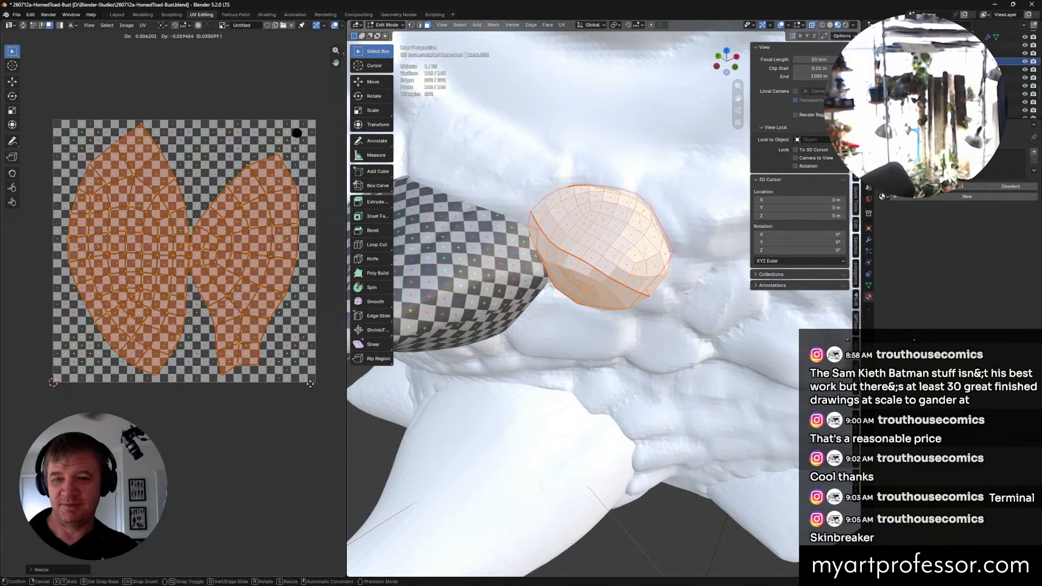
{"action": "left_click", "coordinate": [310, 383]}
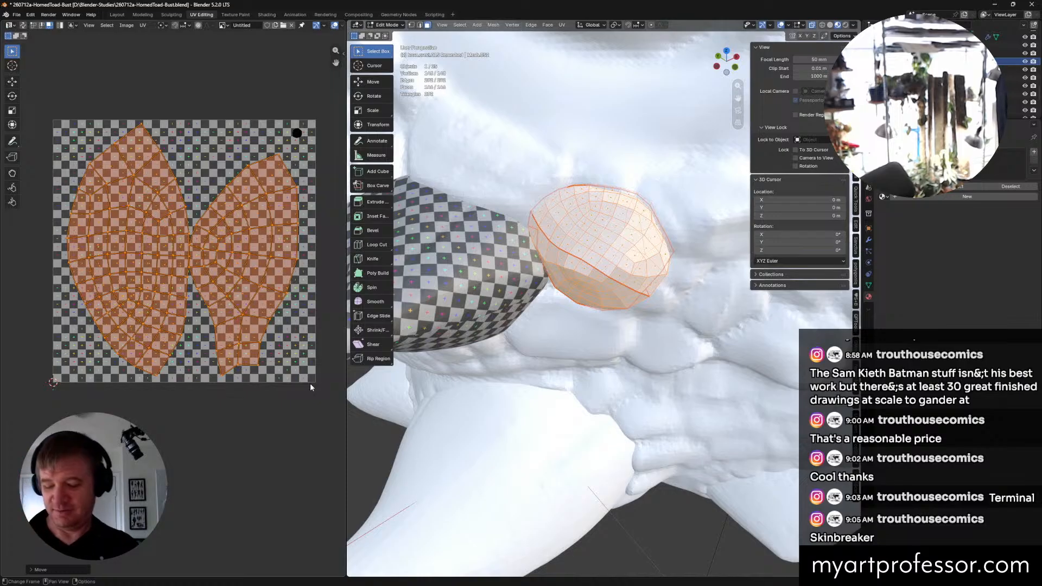
{"action": "key", "text": "s"}
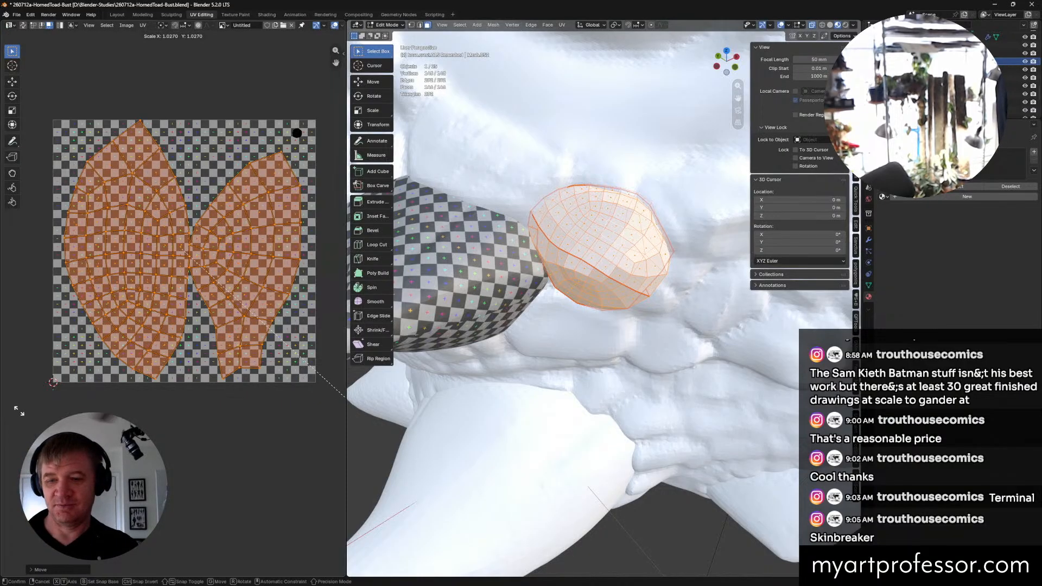
{"action": "left_click", "coordinate": [7, 405]}
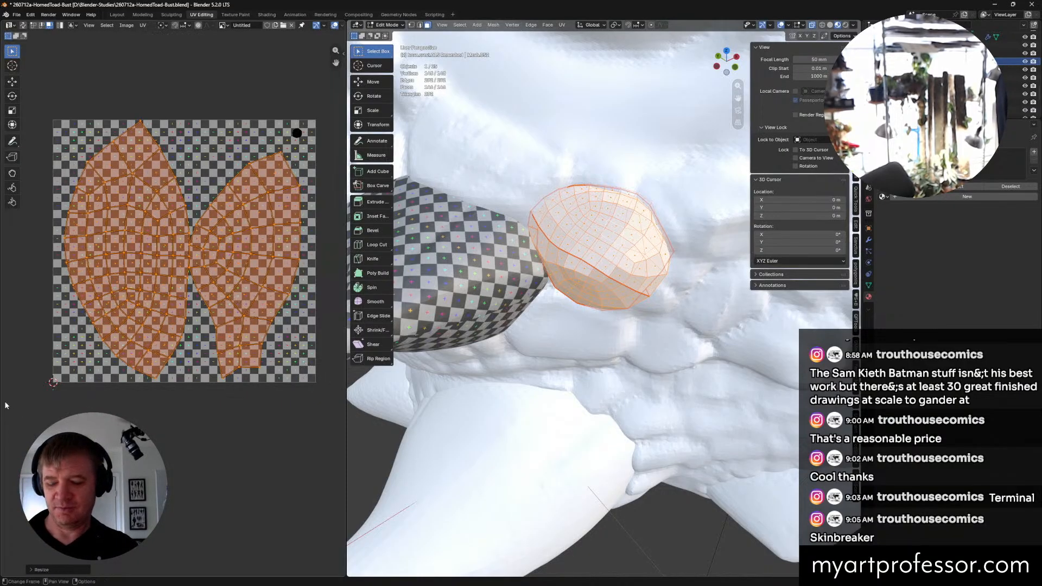
{"action": "key", "text": "g"}
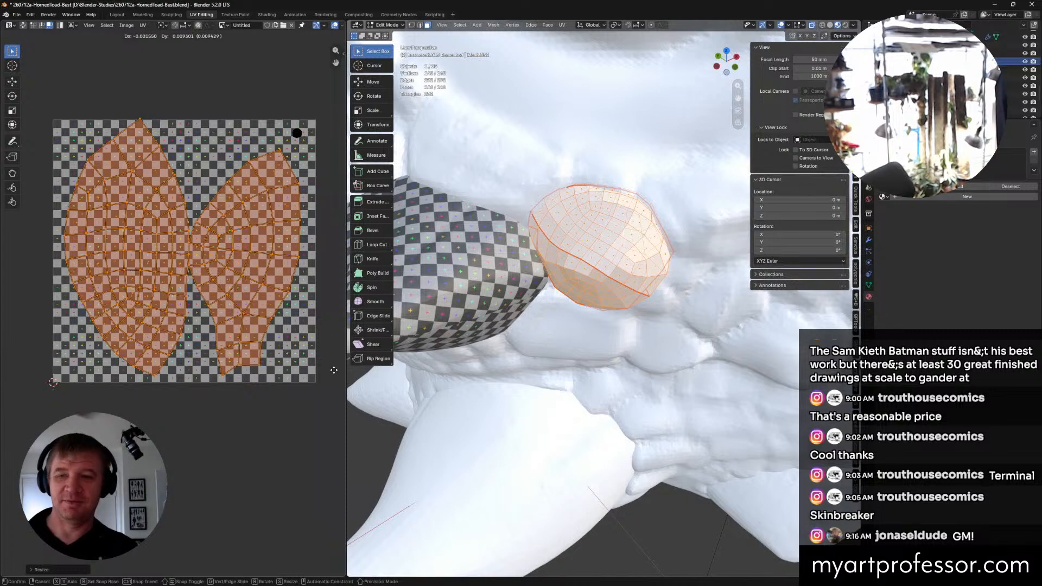
{"action": "left_click", "coordinate": [18, 413]}
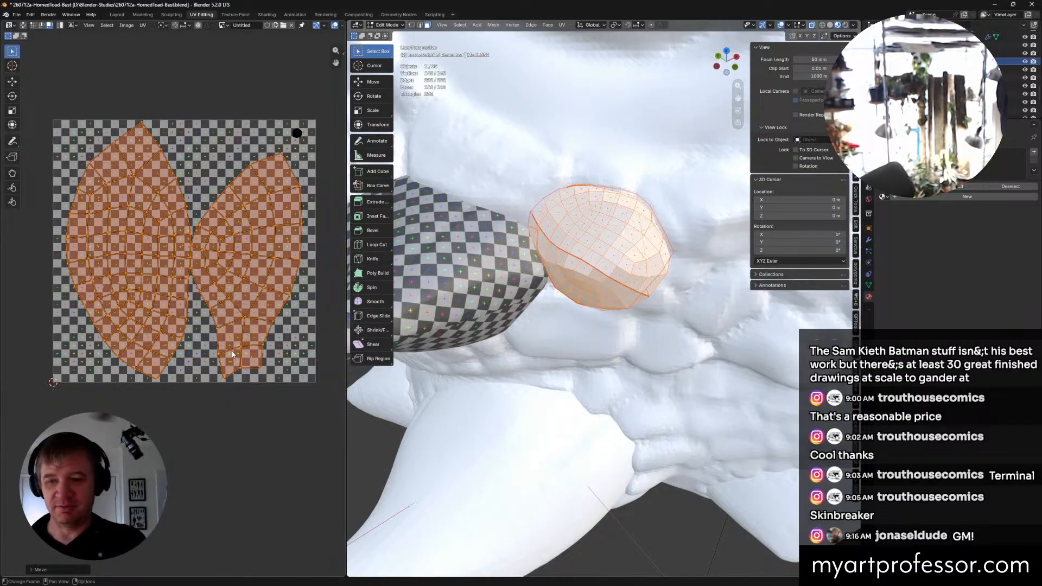
{"action": "left_click", "coordinate": [221, 412]}
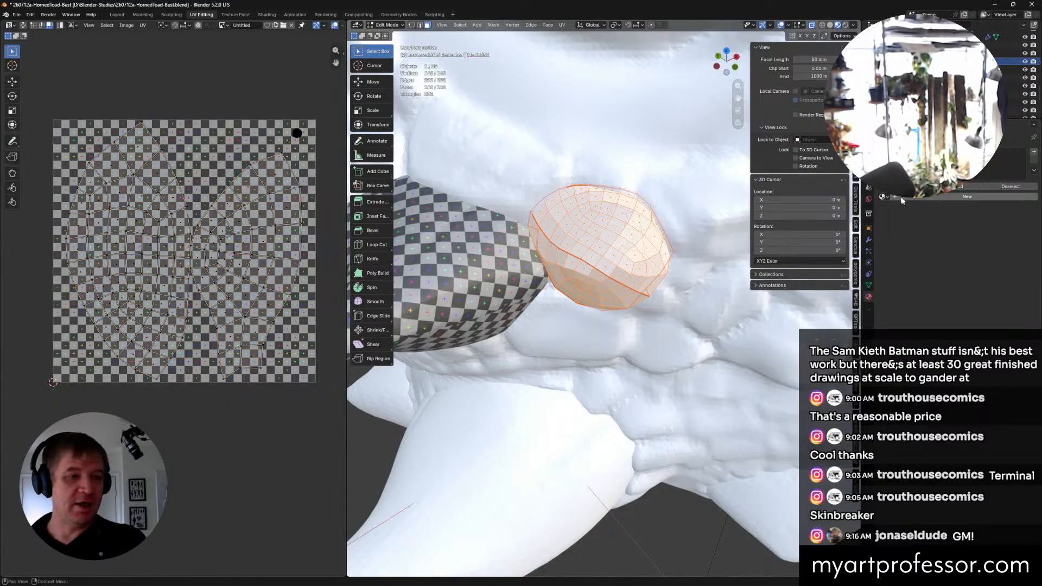
Step: Assign the existing checker material Material.001 to the small crest horn and check it beside the neighbouring horns
{"action": "left_click", "coordinate": [883, 197]}
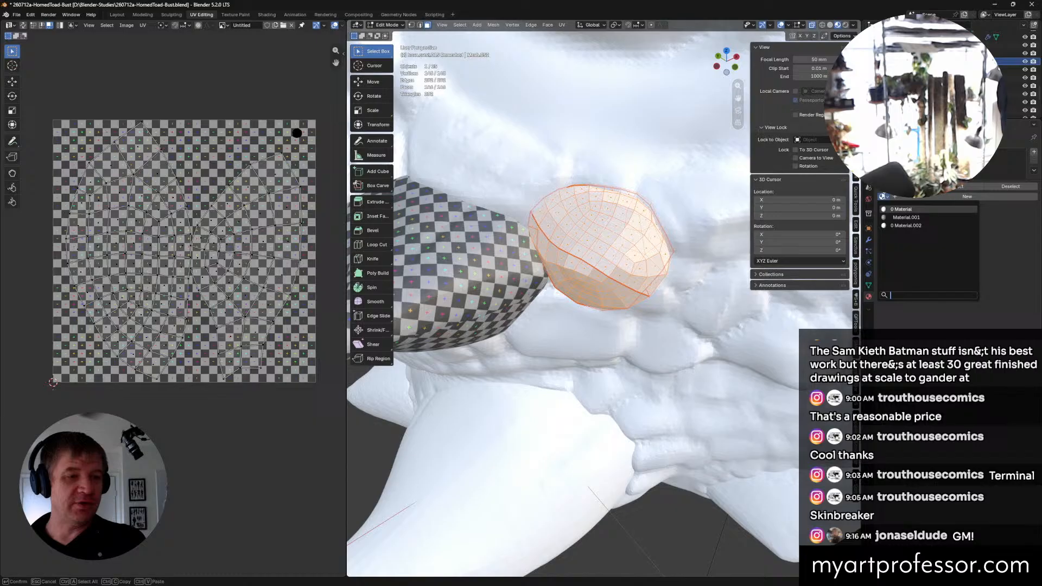
{"action": "left_click", "coordinate": [908, 218]}
{"action": "middle_click_drag", "start_coordinate": [602, 282], "coordinate": [655, 227]}
{"action": "scroll", "coordinate": [621, 296], "scroll_direction": "down", "scroll_amount": 6}
{"action": "scroll", "coordinate": [652, 227], "scroll_direction": "down", "scroll_amount": 3}
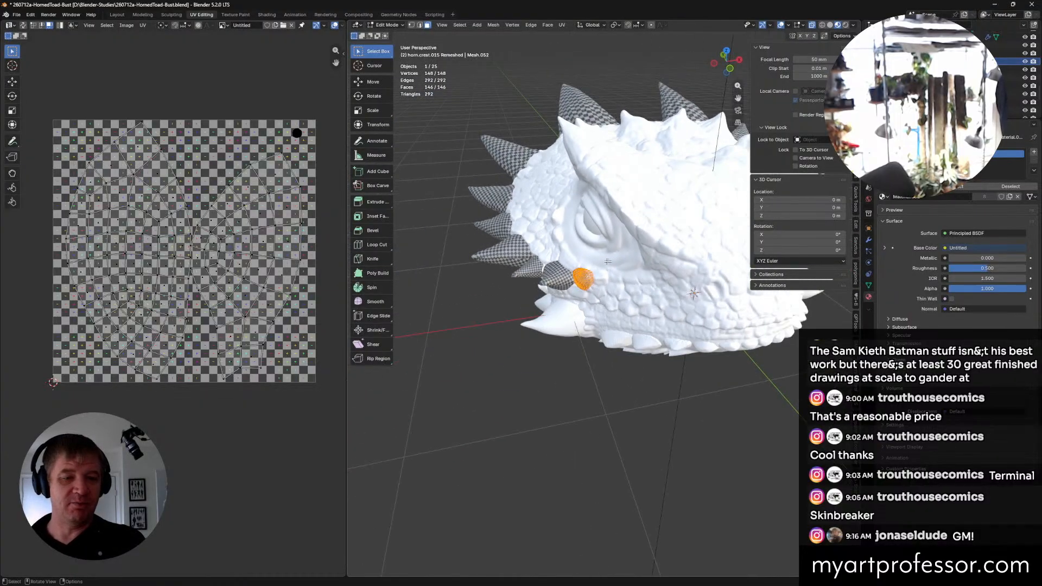
{"action": "middle_click_drag", "start_coordinate": [608, 261], "coordinate": [633, 435]}
{"action": "middle_click_drag", "start_coordinate": [629, 380], "coordinate": [562, 348]}
Step: Return to Object Mode and select the remeshed jaw horn at the front of the toad's mouth
{"action": "key", "text": "ctrl+Tab"}
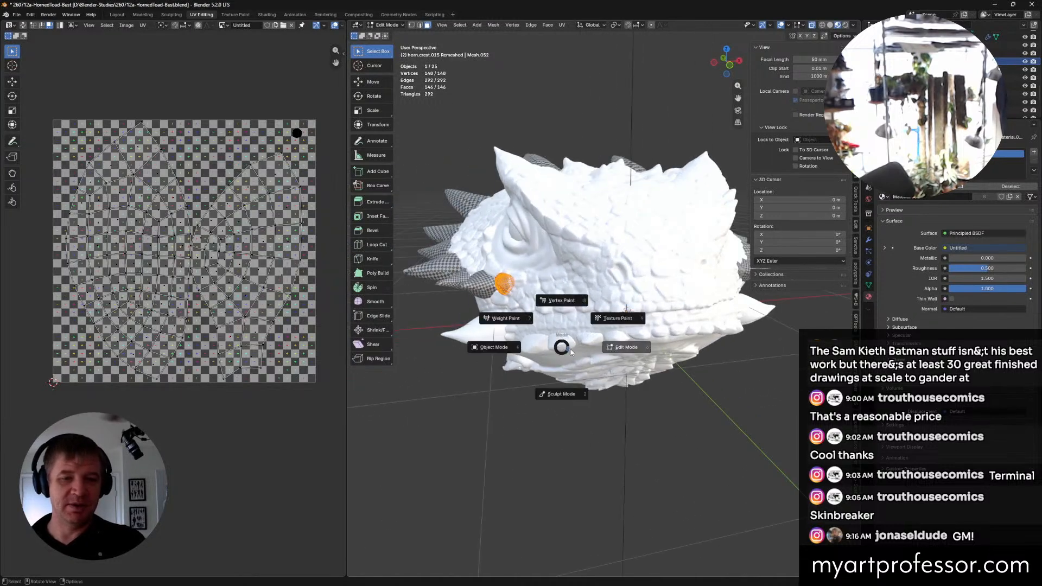
{"action": "left_click", "coordinate": [520, 352]}
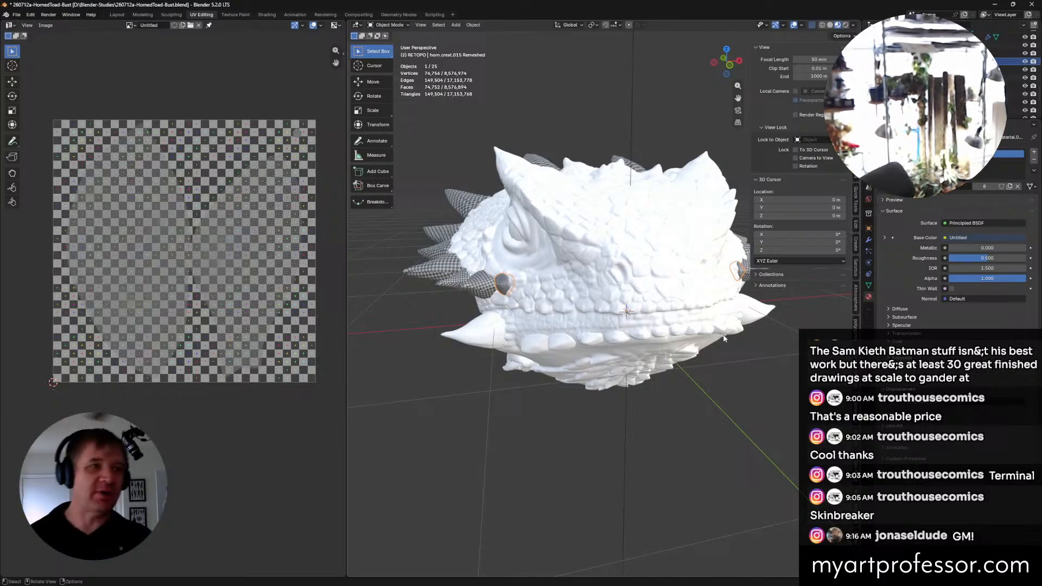
{"action": "middle_click_drag", "start_coordinate": [539, 239], "coordinate": [540, 318]}
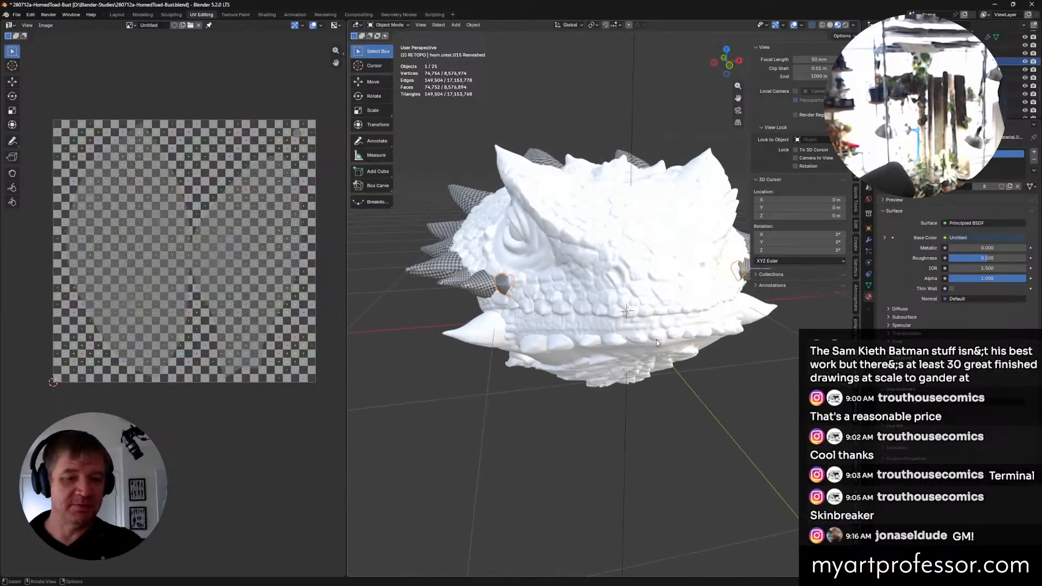
{"action": "left_click", "coordinate": [656, 340]}
{"action": "middle_click_drag", "start_coordinate": [597, 275], "coordinate": [626, 278]}
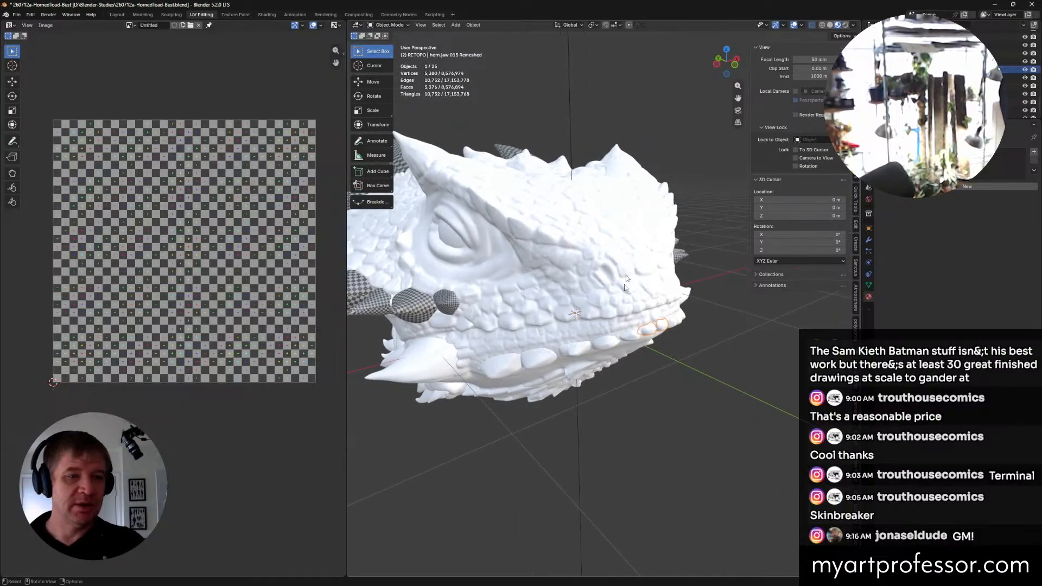
{"action": "middle_click_drag", "start_coordinate": [646, 348], "coordinate": [683, 313], "text": "shift"}
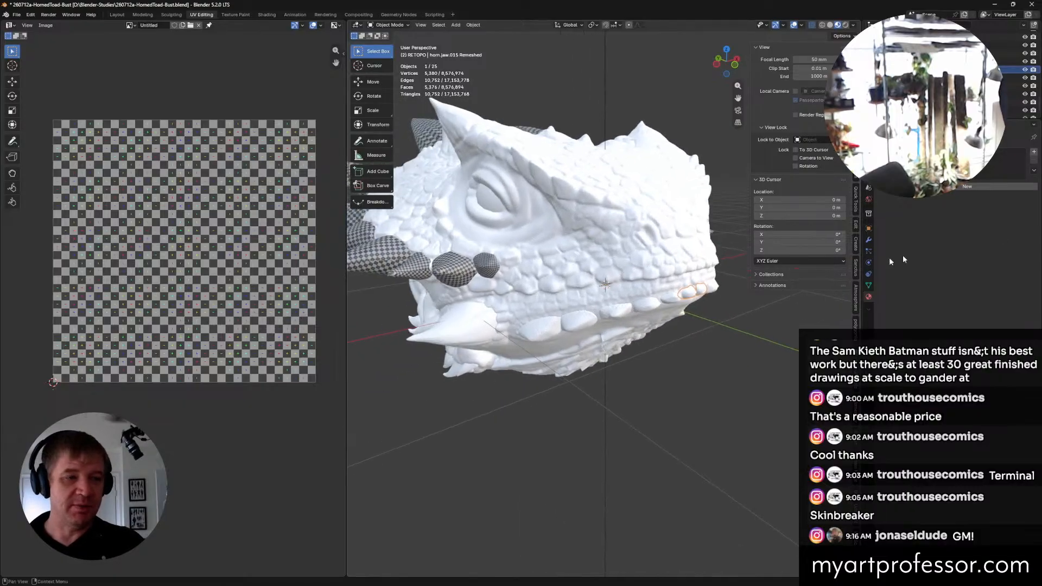
Step: Display the modifier settings of the selected jaw horn object and save the file
{"action": "left_click", "coordinate": [866, 243]}
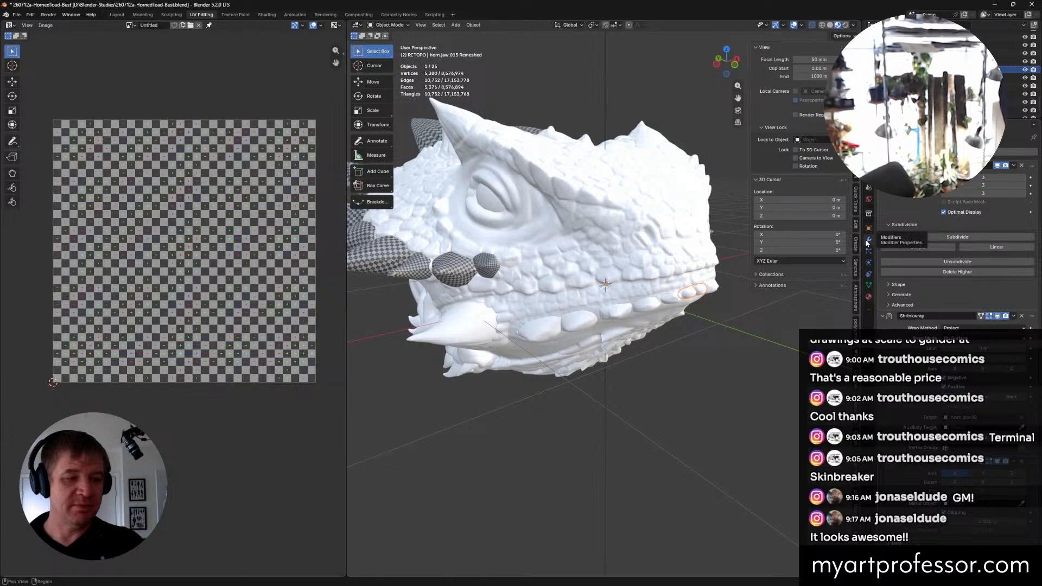
{"action": "middle_click_drag", "start_coordinate": [692, 330], "coordinate": [665, 347]}
{"action": "scroll", "coordinate": [664, 345], "scroll_direction": "up", "scroll_amount": 3}
{"action": "middle_click_drag", "start_coordinate": [683, 388], "coordinate": [655, 430]}
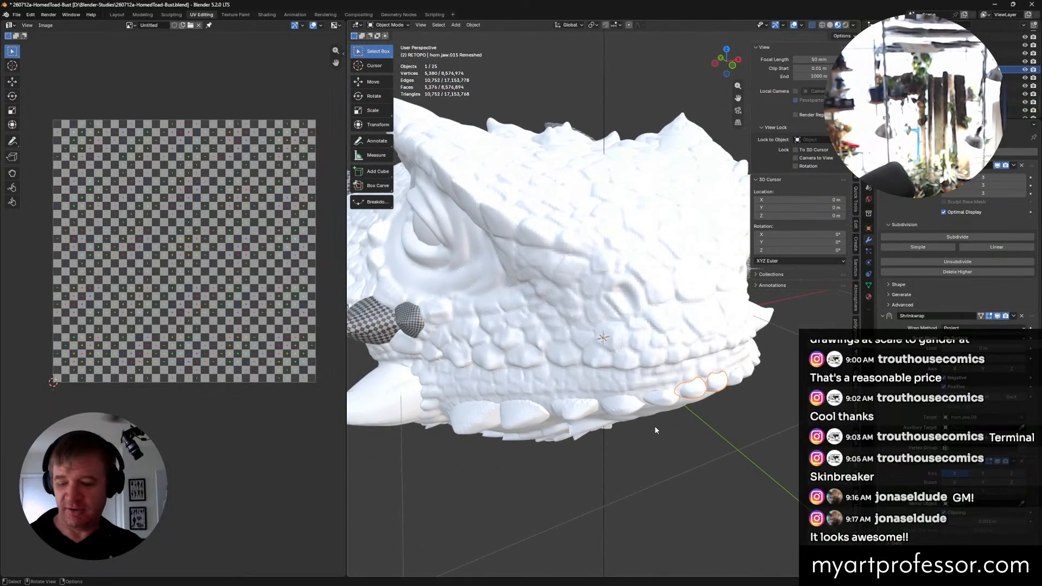
{"action": "key", "text": "ctrl+s"}
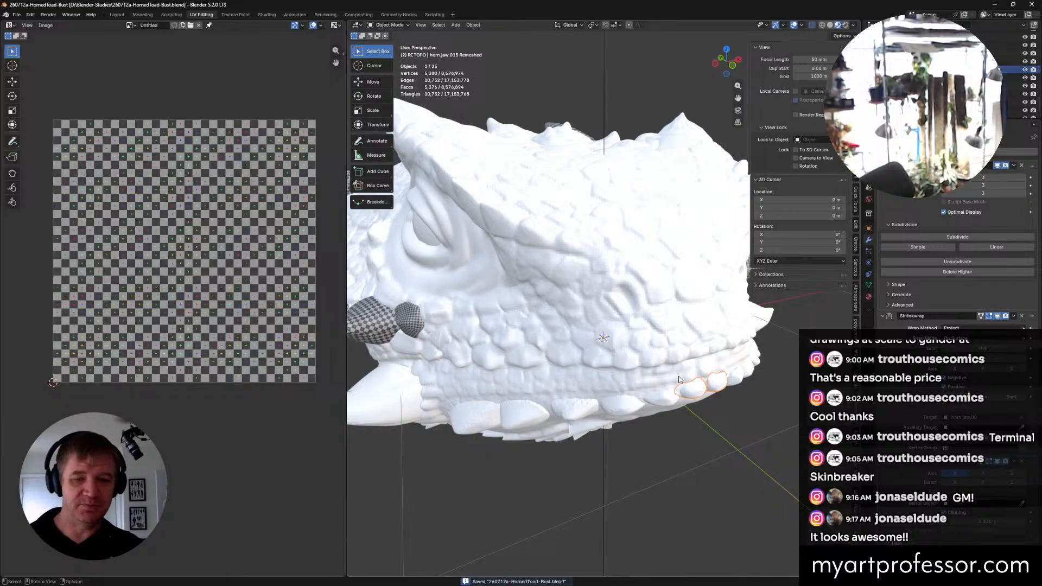
Step: Enter Edit Mode on the selected jaw horn mesh at the front of the lower jaw
{"action": "key", "text": "ctrl+Tab"}
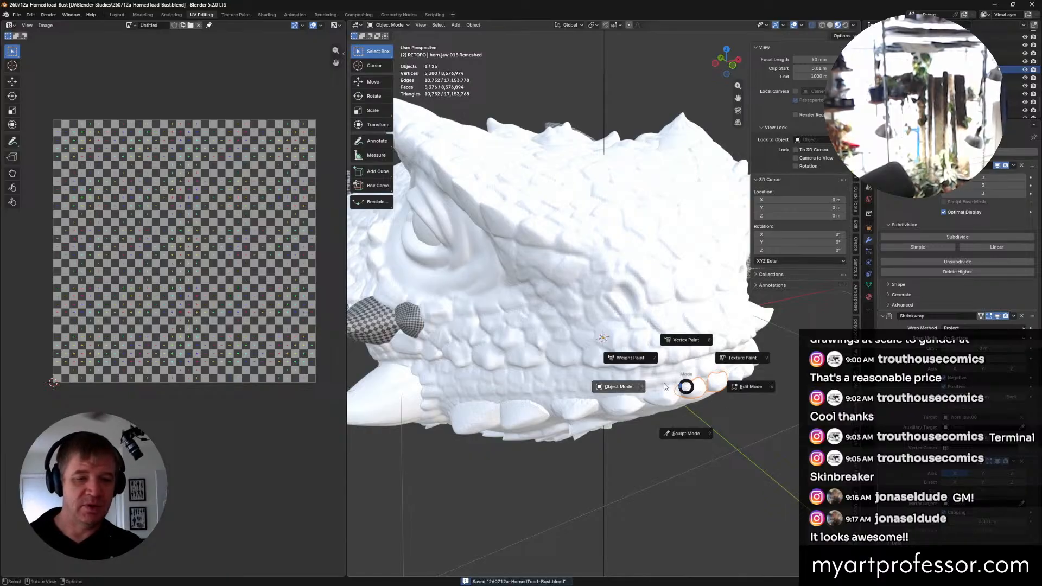
{"action": "left_click", "coordinate": [751, 388]}
{"action": "middle_click_drag", "start_coordinate": [753, 398], "coordinate": [662, 277]}
{"action": "scroll", "coordinate": [685, 332], "scroll_direction": "up", "scroll_amount": 2}
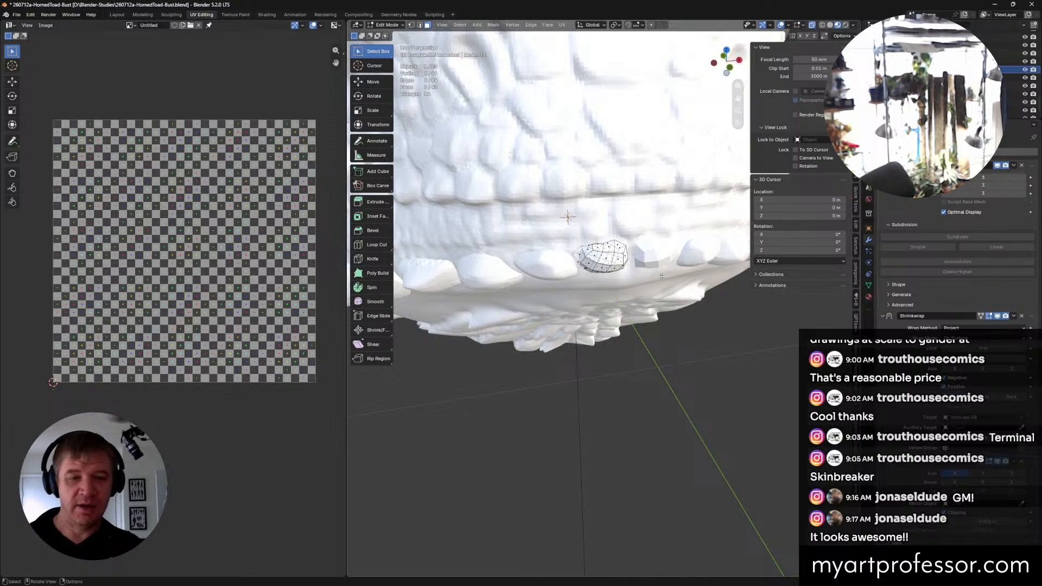
{"action": "middle_click_drag", "start_coordinate": [633, 270], "coordinate": [632, 294]}
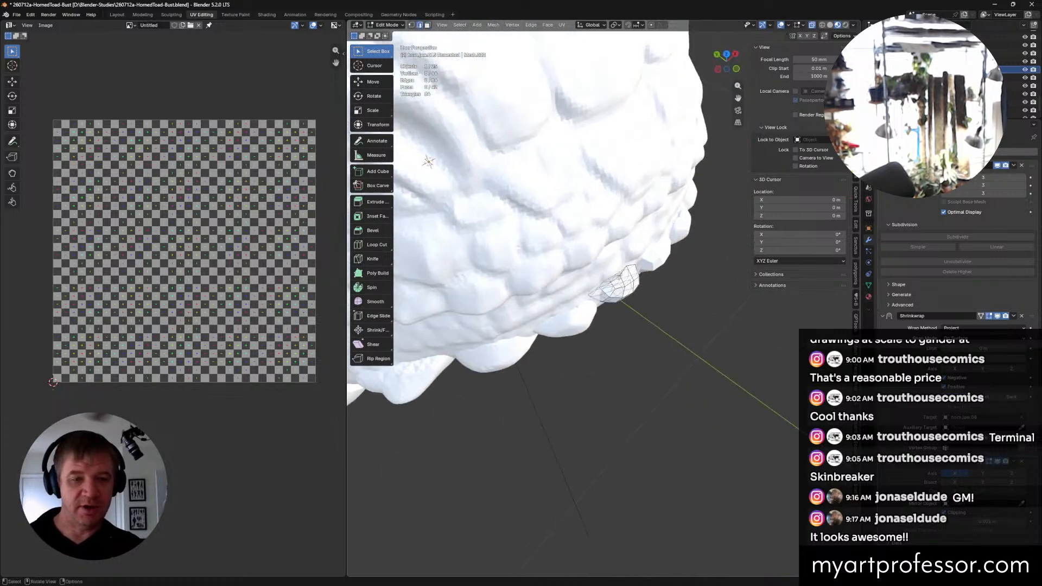
{"action": "scroll", "coordinate": [624, 269], "scroll_direction": "up", "scroll_amount": 5}
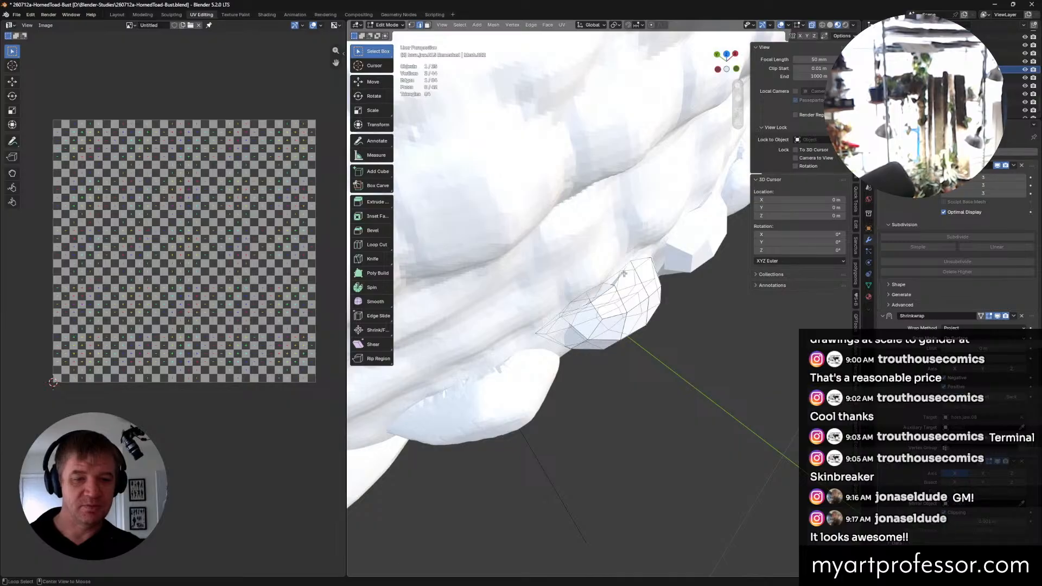
Step: Mark seams along the jaw horn's outer edge loop and the connecting edges at its side
{"action": "left_click", "coordinate": [611, 284]}
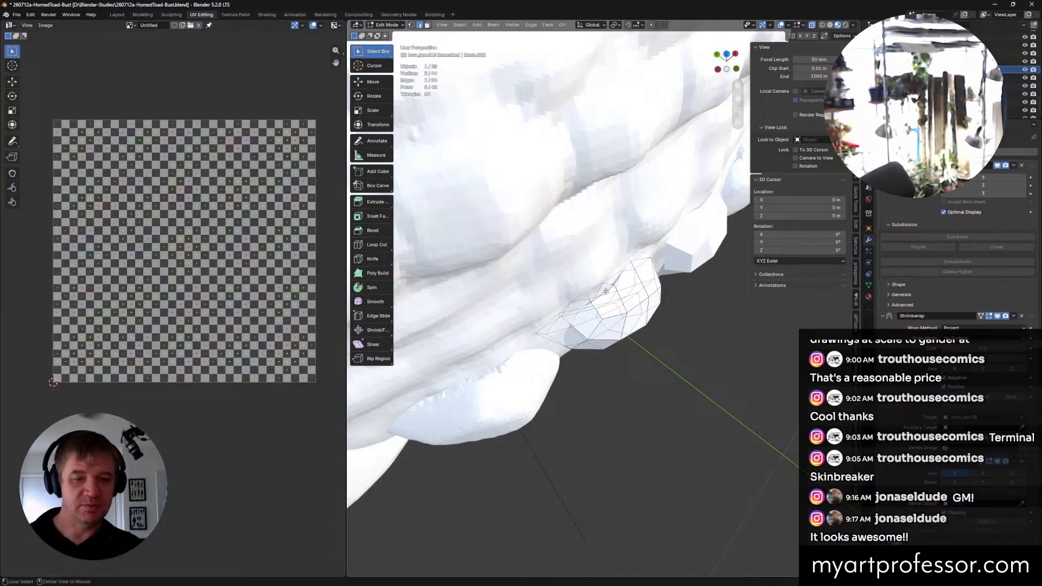
{"action": "left_click", "coordinate": [605, 291], "text": "alt"}
{"action": "mouse_move", "coordinate": [605, 291]}
{"action": "middle_mouse_down"}
{"action": "mouse_move", "coordinate": [492, 189]}
{"action": "mouse_move", "coordinate": [583, 310]}
{"action": "mouse_move", "coordinate": [619, 286]}
{"action": "mouse_move", "coordinate": [597, 248]}
{"action": "mouse_move", "coordinate": [593, 279]}
{"action": "middle_mouse_up"}
{"action": "right_click", "coordinate": [619, 287]}
{"action": "left_click", "coordinate": [614, 286]}
{"action": "middle_click_drag", "start_coordinate": [546, 317], "coordinate": [551, 296]}
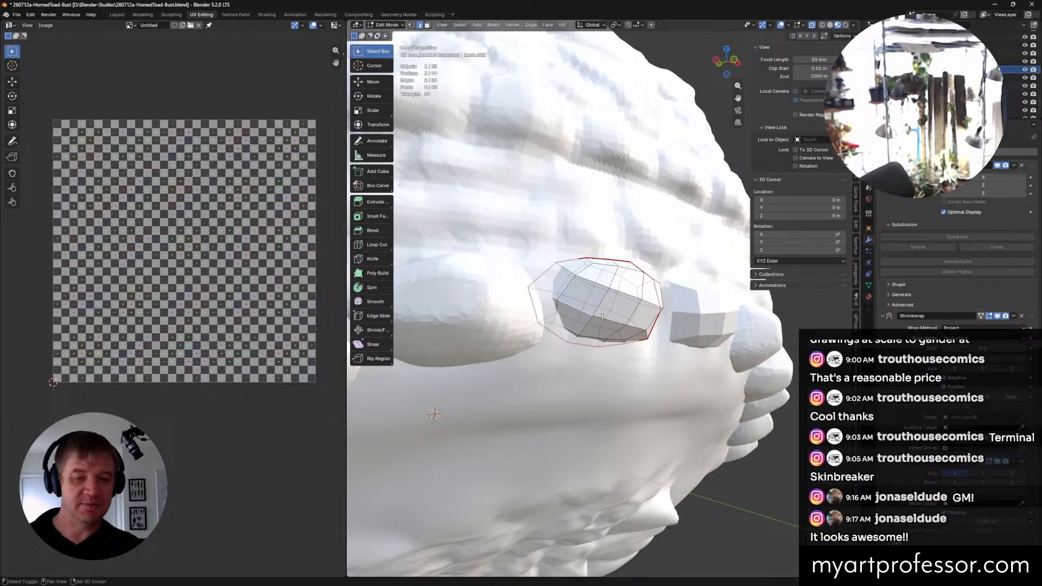
{"action": "middle_click_drag", "start_coordinate": [624, 326], "coordinate": [634, 320]}
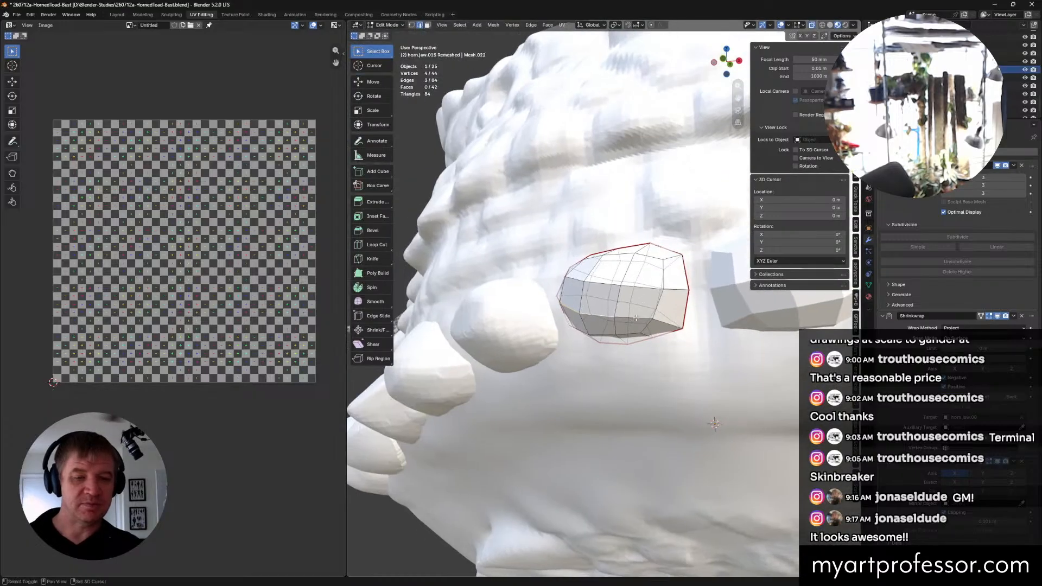
{"action": "right_click", "coordinate": [659, 317]}
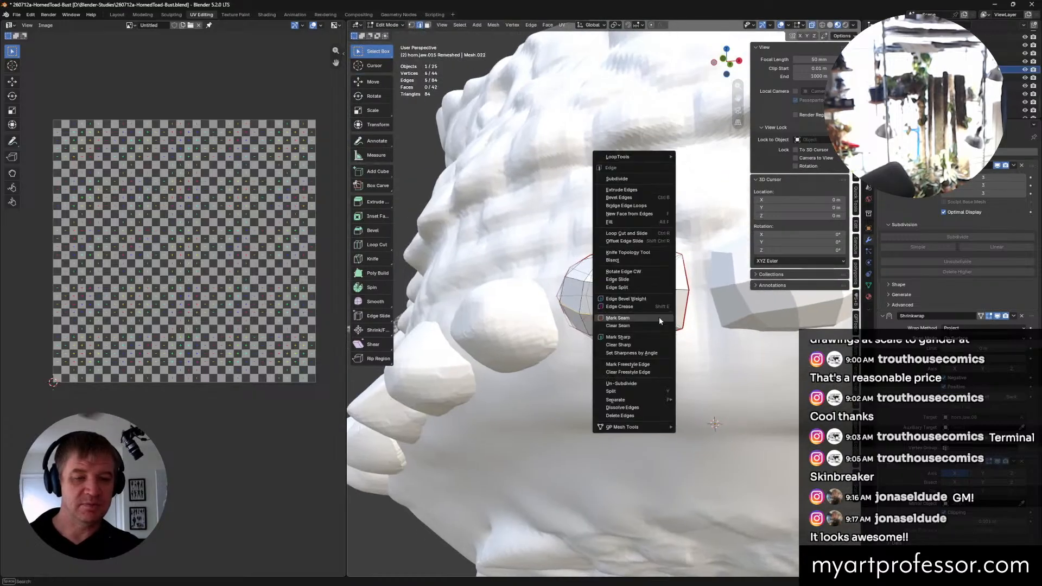
Step: Unwrap all faces of the jaw horn mesh with the Minimum Stretch method
{"action": "key", "text": "a"}
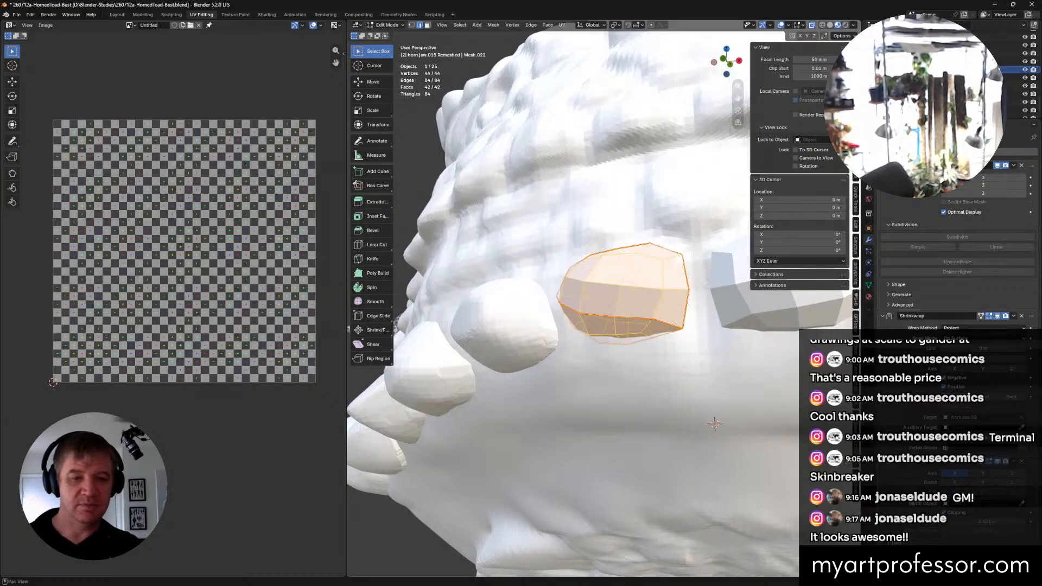
{"action": "right_click", "coordinate": [610, 327]}
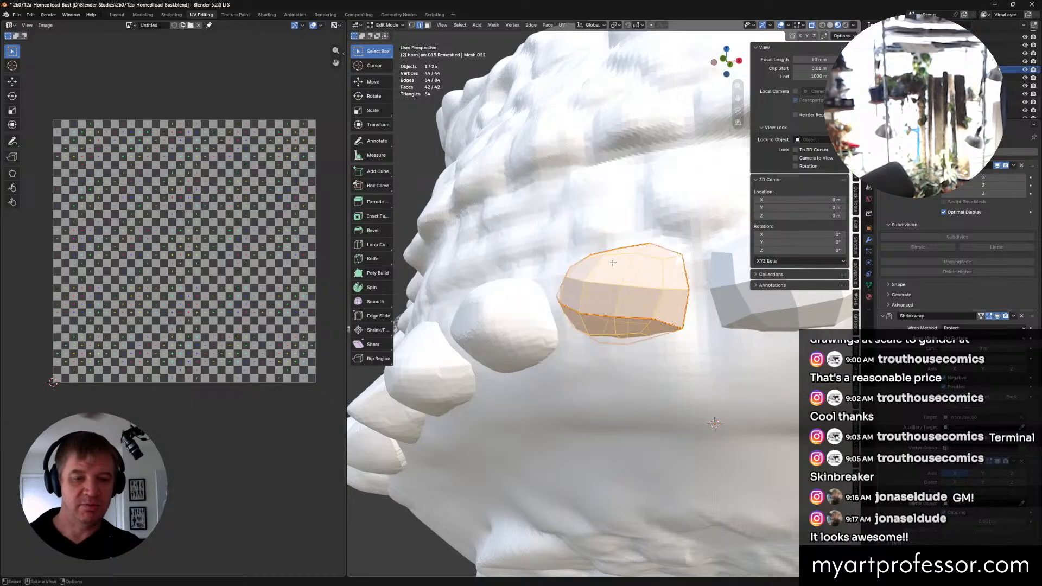
{"action": "key", "text": "u"}
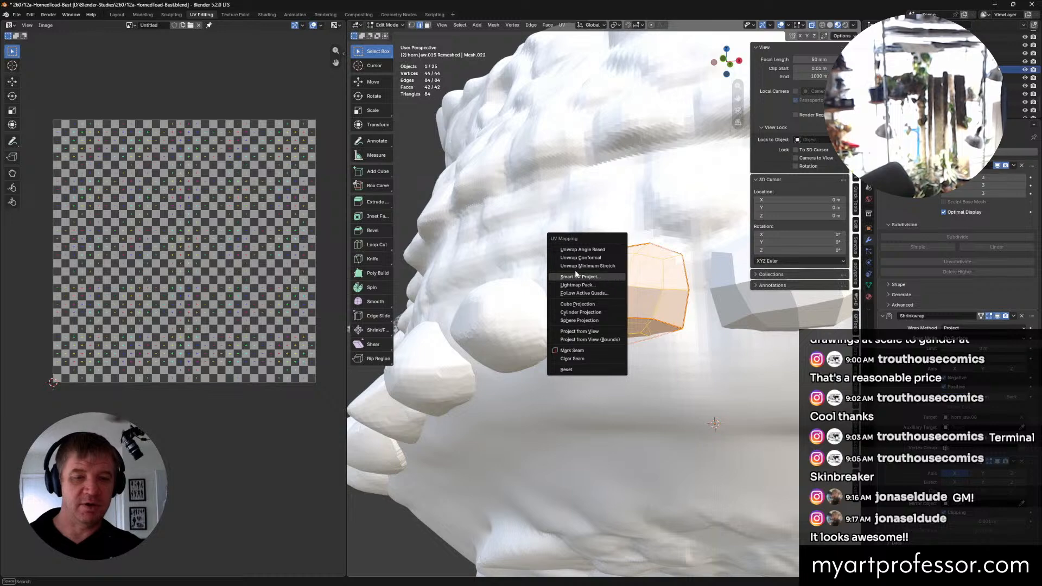
{"action": "left_click", "coordinate": [590, 264]}
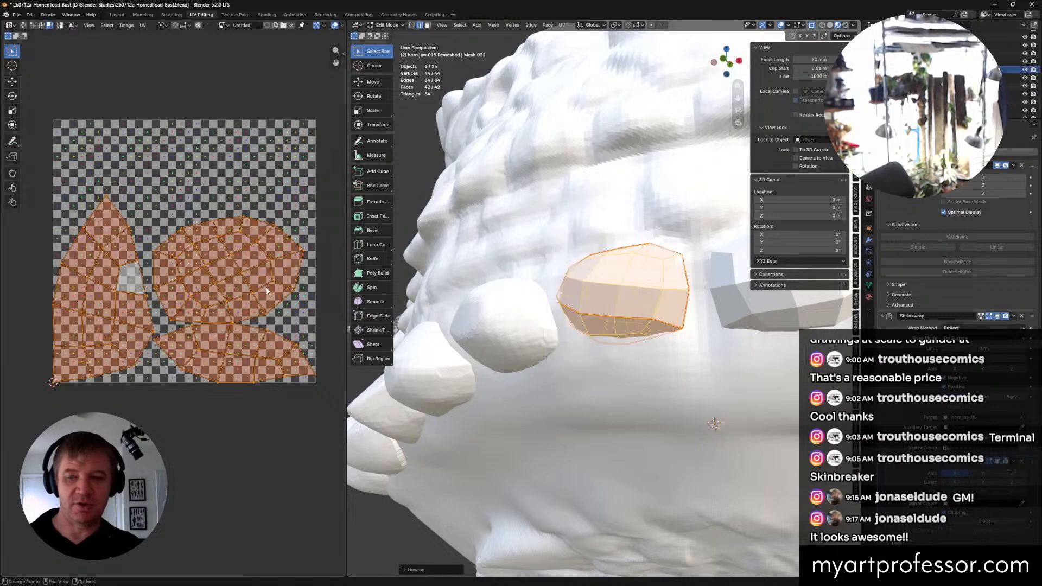
Step: Try to scale down the large rounded UV island, and undo the scaling
{"action": "left_click", "coordinate": [207, 269]}
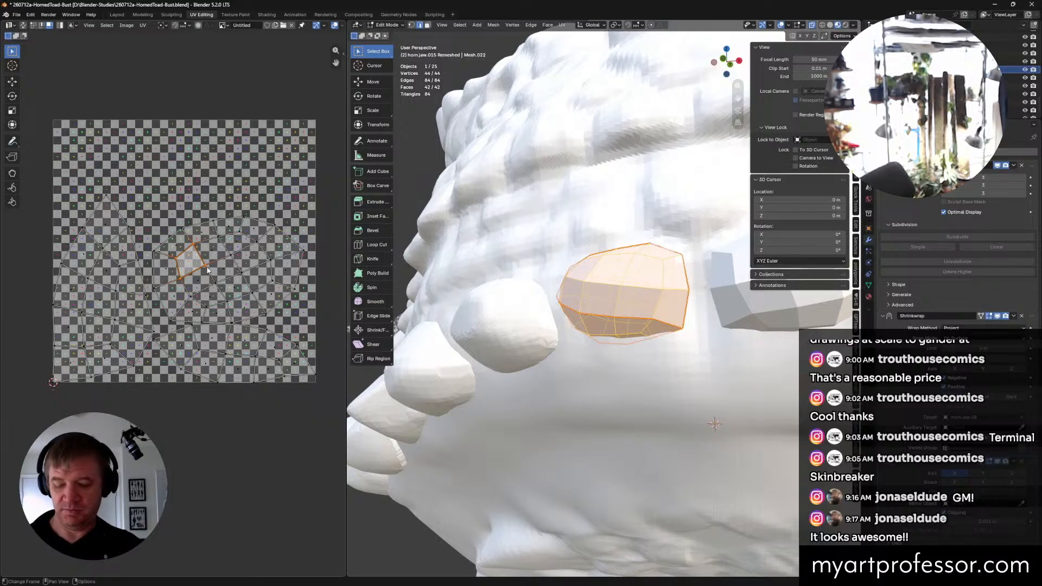
{"action": "key", "text": "l"}
{"action": "key", "text": "s"}
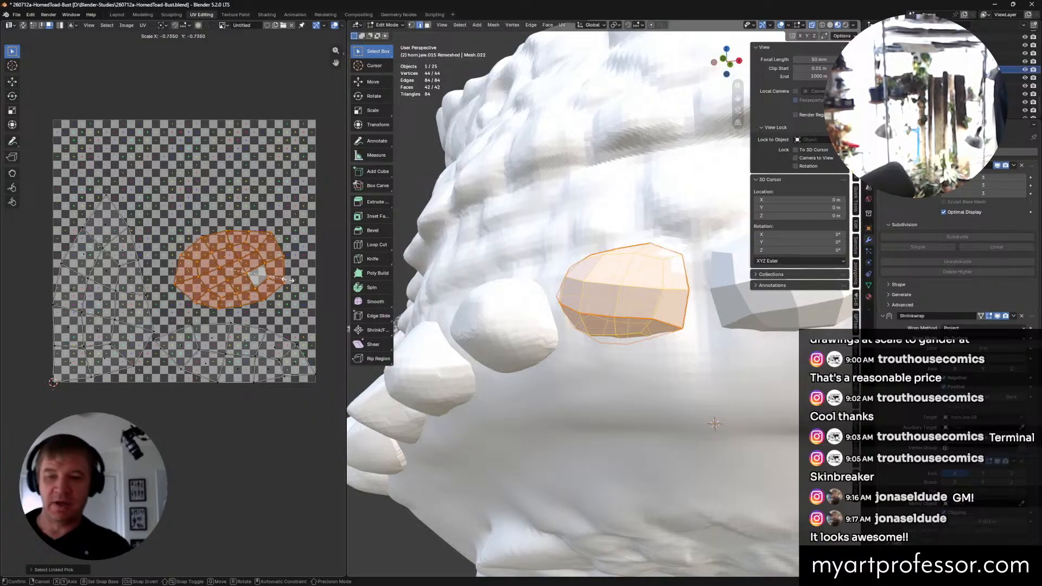
{"action": "left_click", "coordinate": [241, 279]}
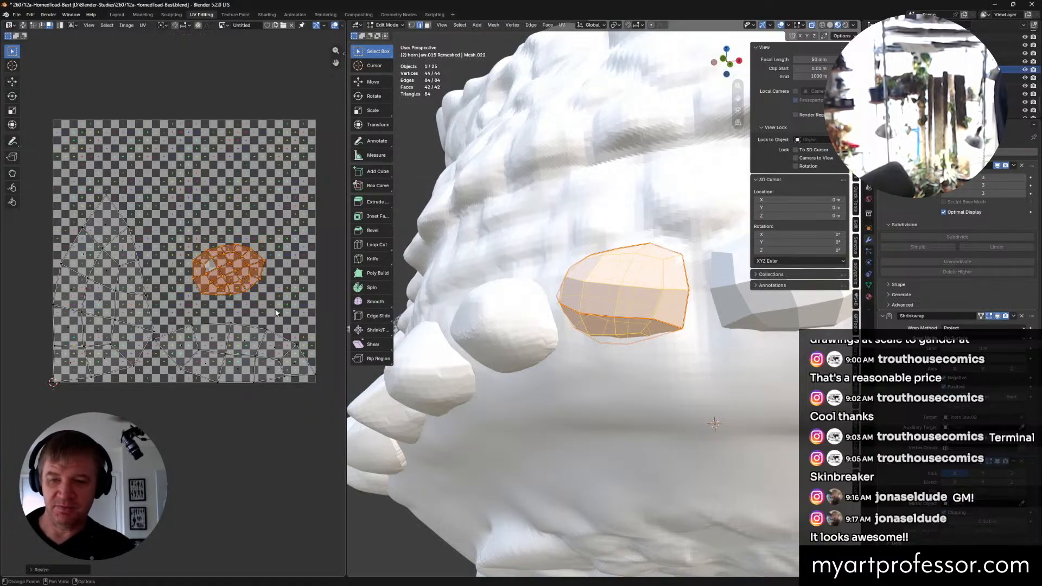
{"action": "key", "text": "s"}
{"action": "key", "text": "s"}
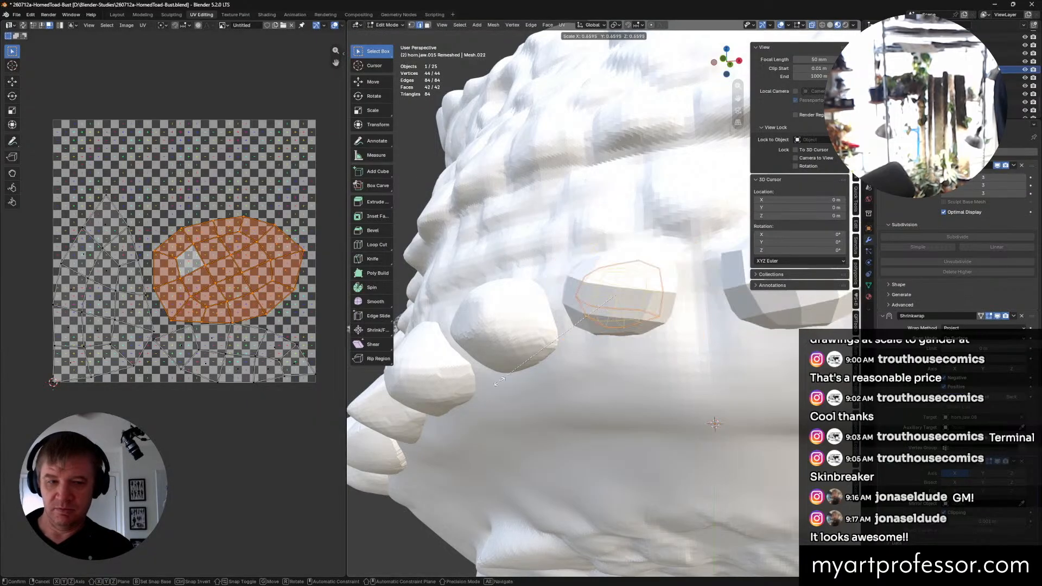
{"action": "left_click", "coordinate": [407, 394]}
{"action": "key", "text": "ctrl+z"}
Step: Shrink the rounded UV island to a small patch and move it into the upper-right corner of the UV square
{"action": "left_click", "coordinate": [235, 276]}
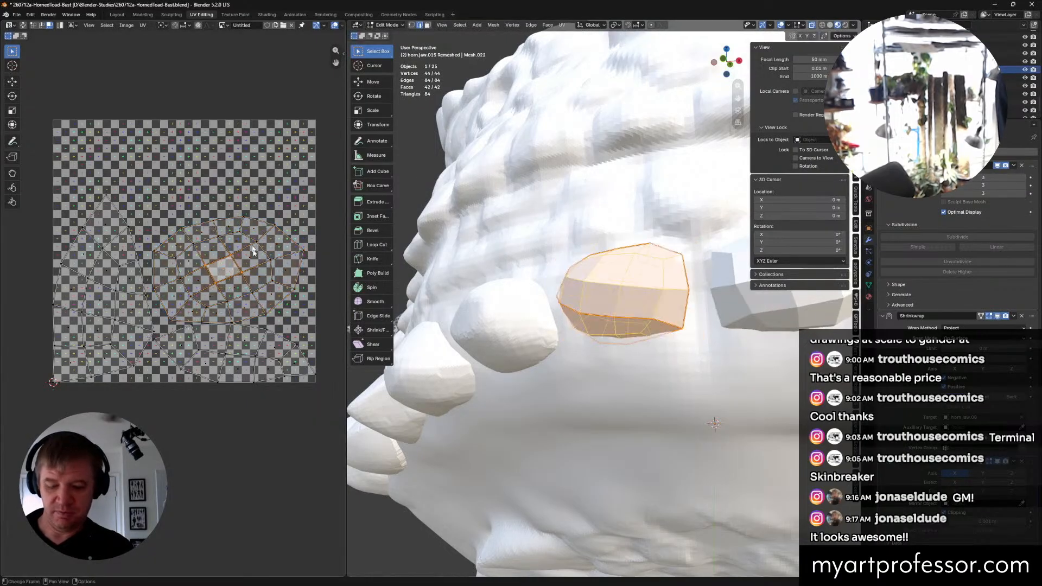
{"action": "key", "text": "l"}
{"action": "key", "text": "s"}
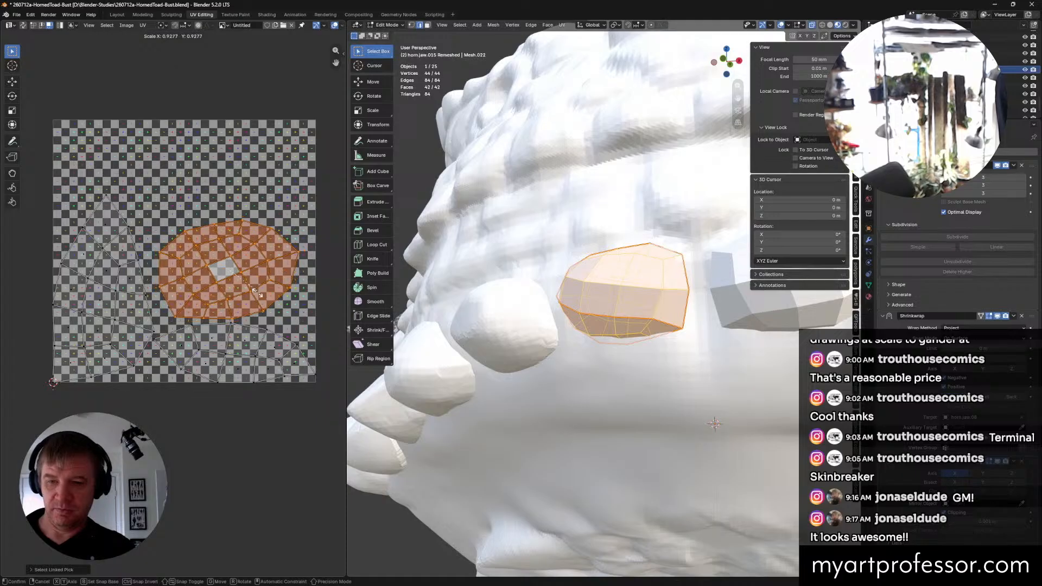
{"action": "left_click", "coordinate": [251, 299]}
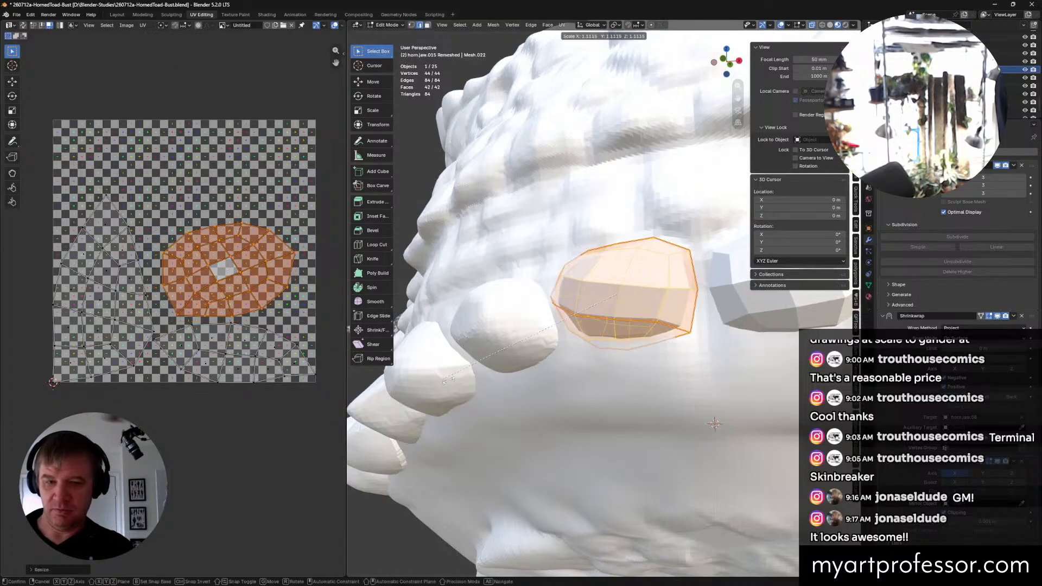
{"action": "left_click", "coordinate": [259, 309]}
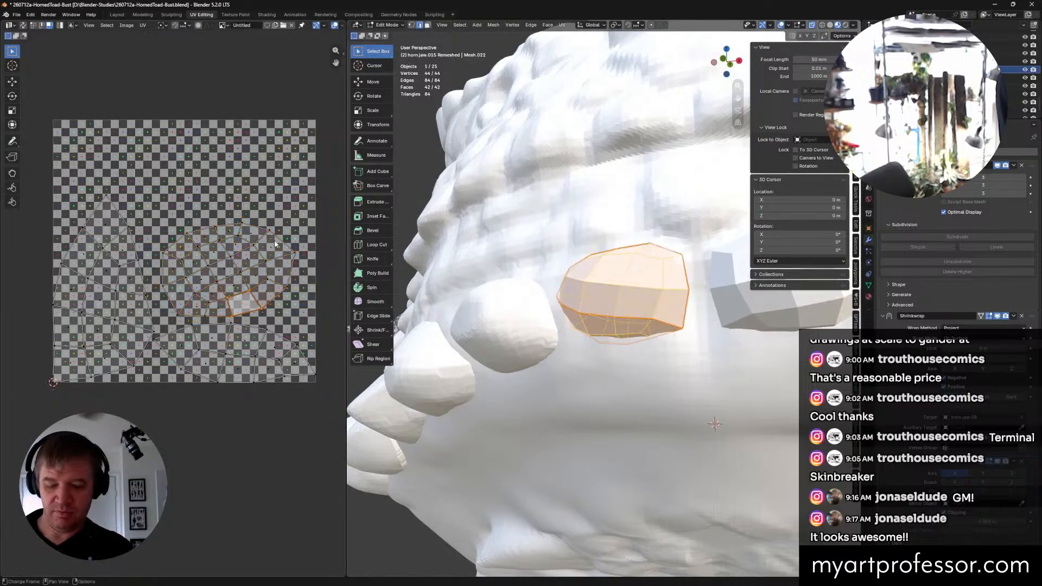
{"action": "key", "text": "l"}
{"action": "key", "text": "s"}
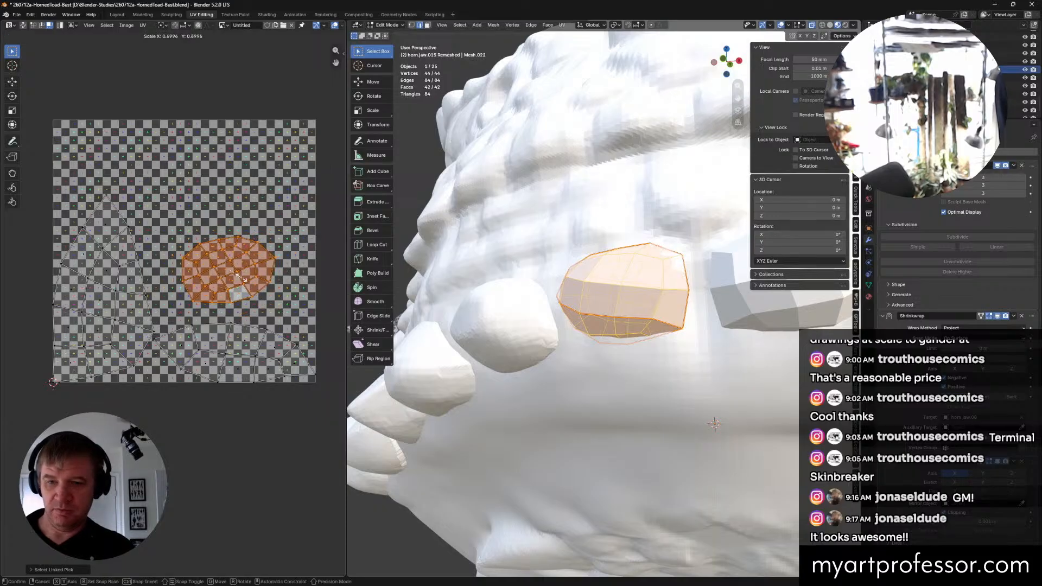
{"action": "left_click", "coordinate": [277, 309]}
{"action": "key", "text": "s"}
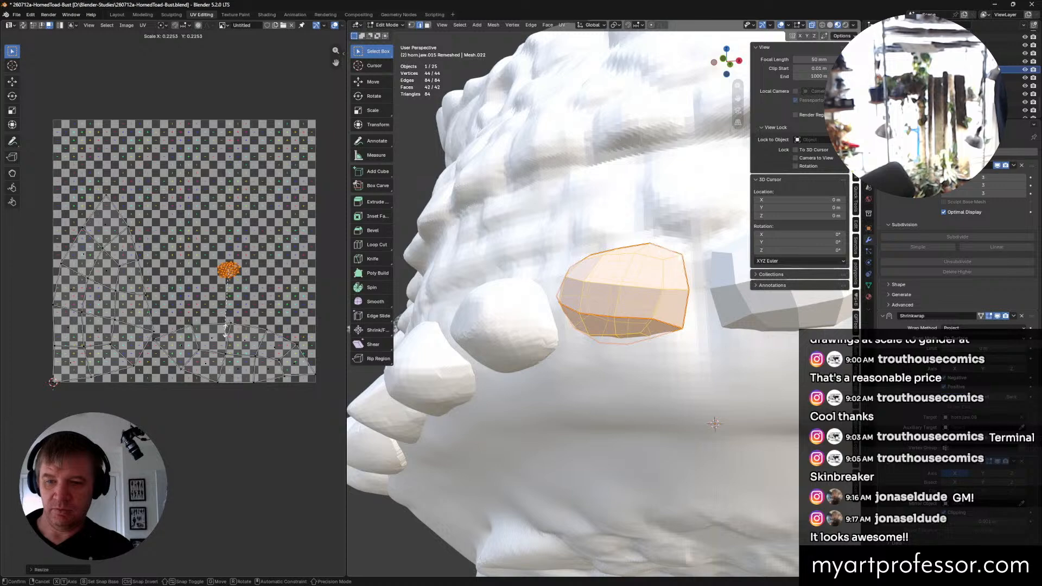
{"action": "left_click", "coordinate": [226, 329]}
{"action": "key", "text": "g"}
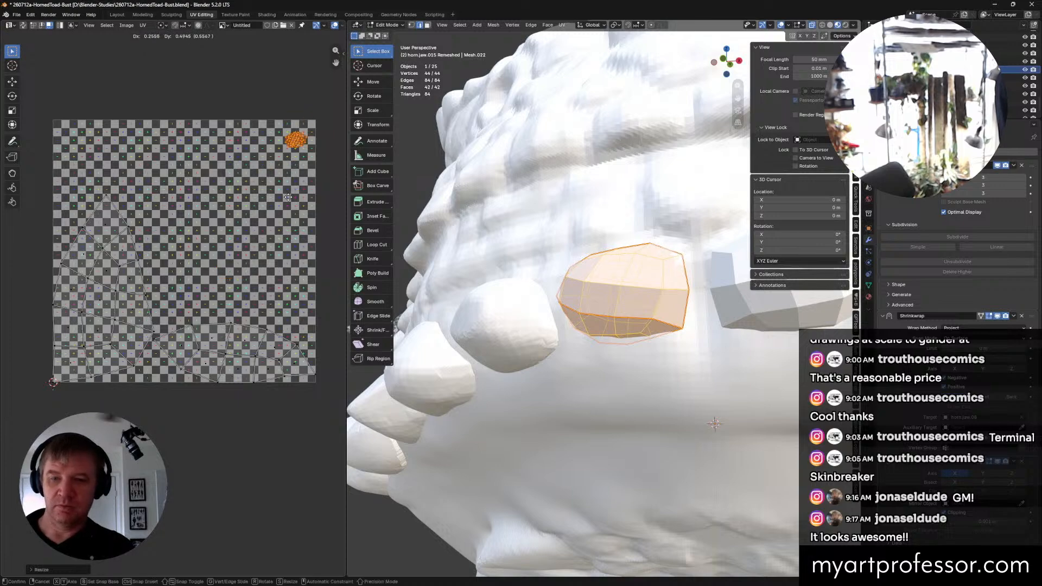
{"action": "left_click", "coordinate": [288, 197]}
Step: Rotate the lower leaf-shaped UV island upright and place it directly beside the large left island
{"action": "left_click", "coordinate": [227, 339]}
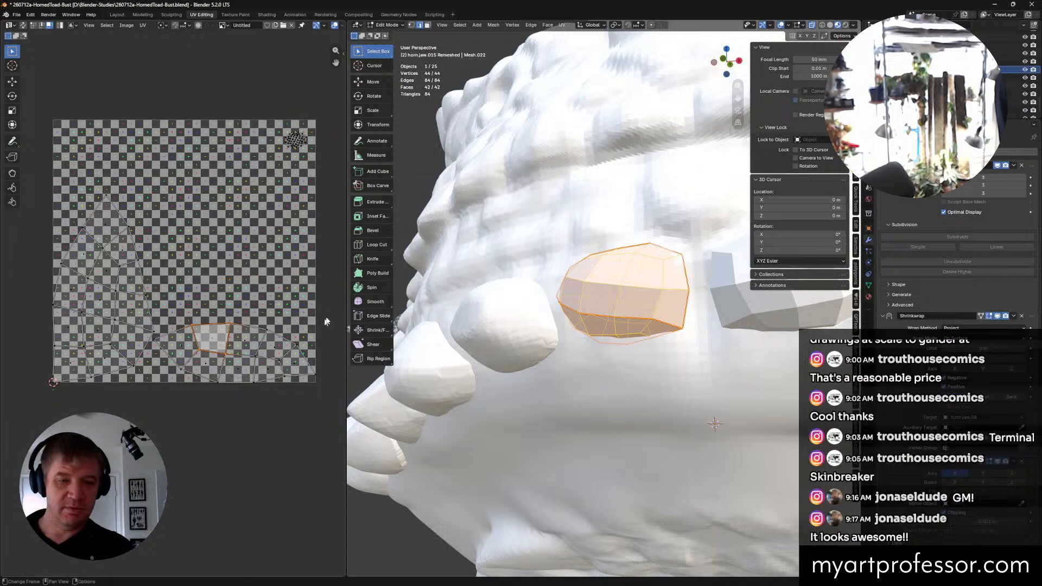
{"action": "key", "text": "l"}
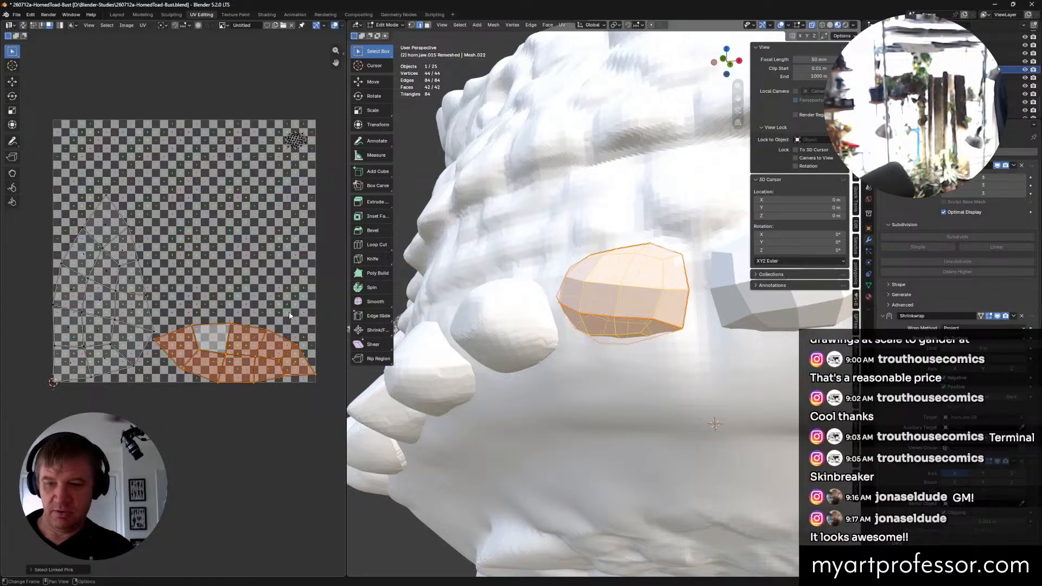
{"action": "key", "text": "r"}
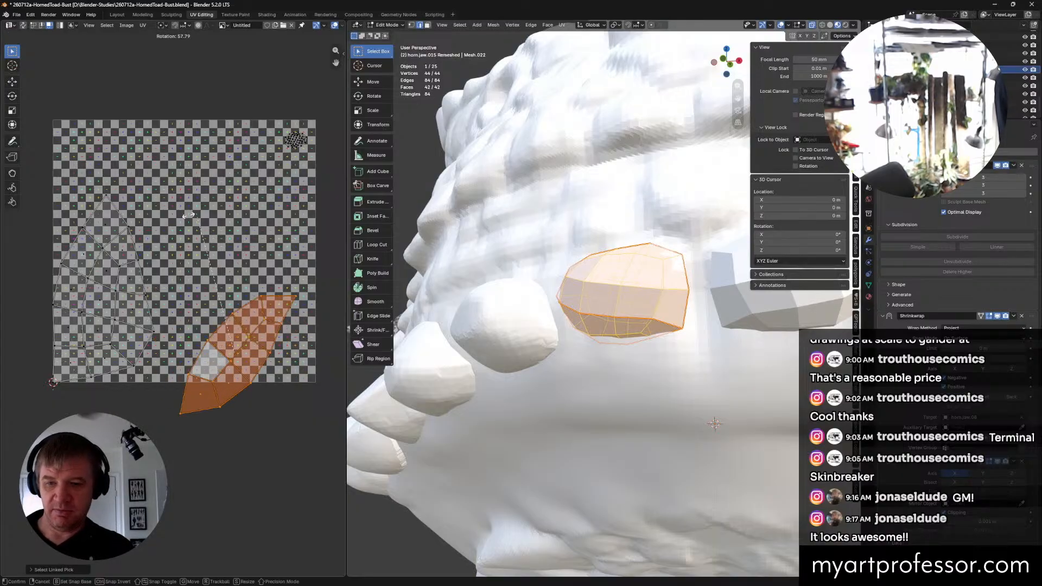
{"action": "left_click", "coordinate": [58, 259]}
{"action": "key", "text": "g"}
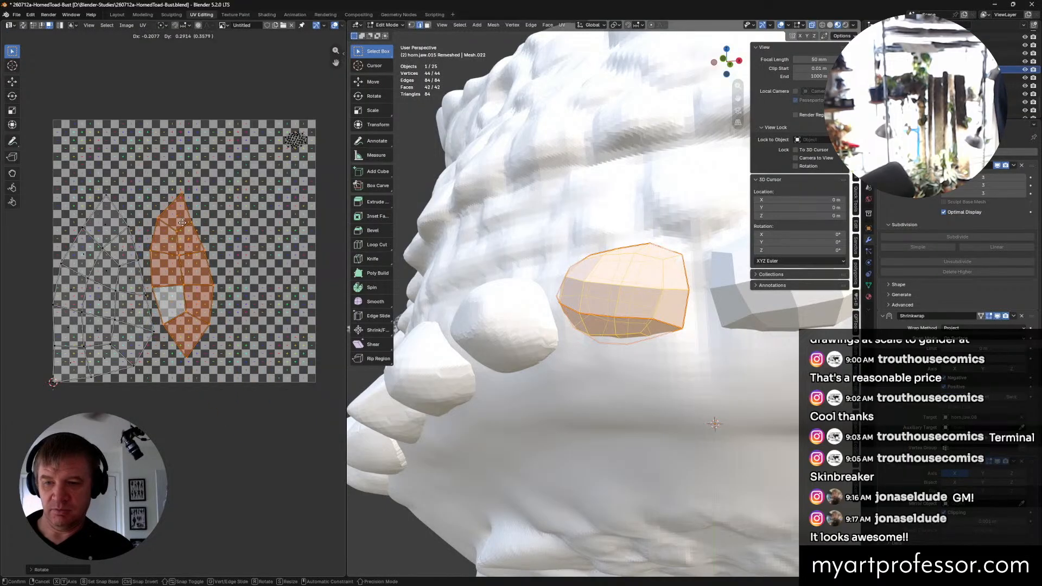
{"action": "left_click", "coordinate": [188, 225]}
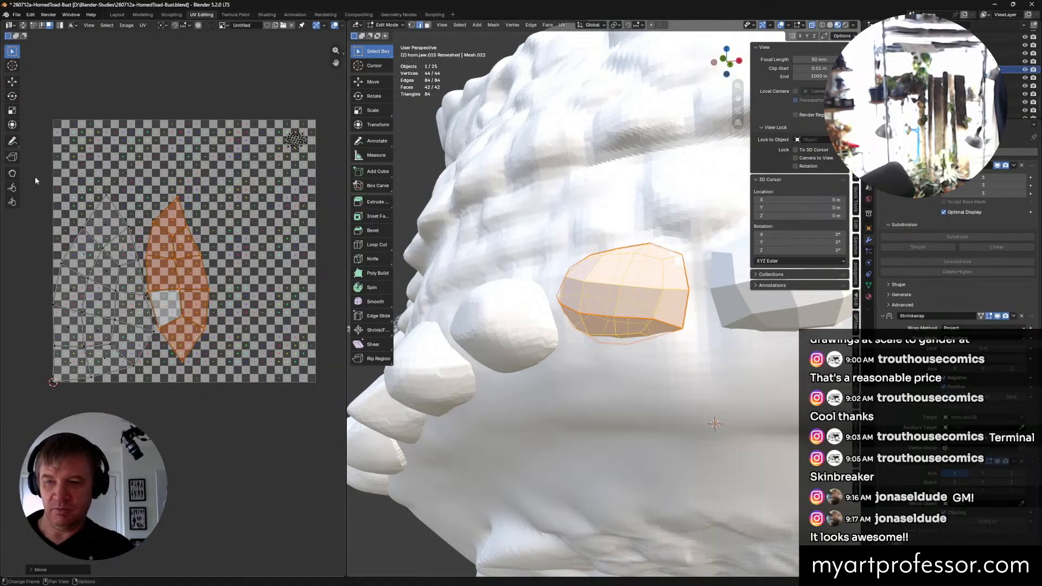
Step: Enlarge both big UV islands together by about 1.39 and position them to fill the UV square
{"action": "left_click_drag", "start_coordinate": [35, 181], "coordinate": [238, 408]}
{"action": "key", "text": "g"}
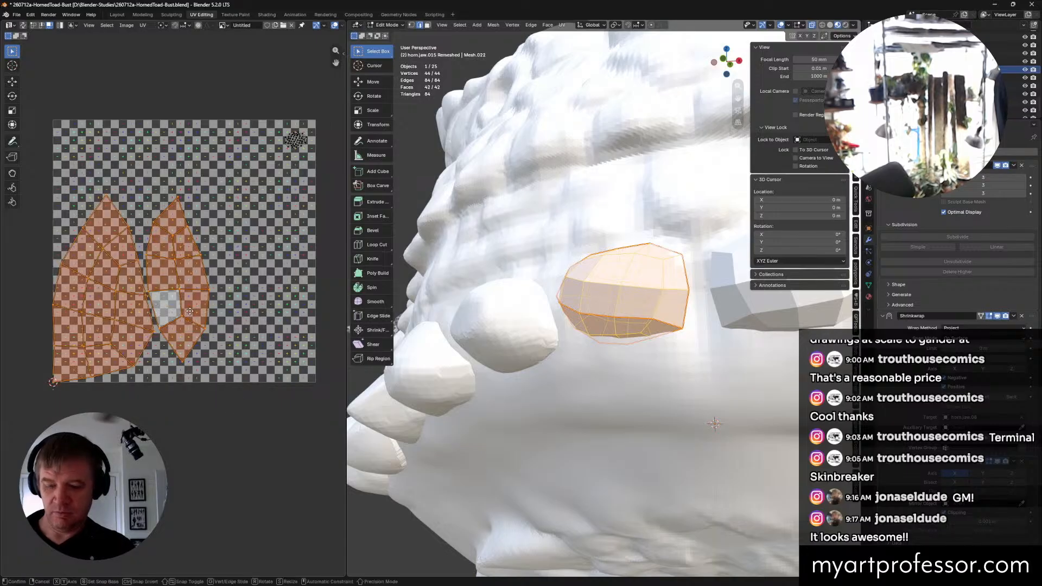
{"action": "left_click", "coordinate": [251, 280]}
{"action": "key", "text": "s"}
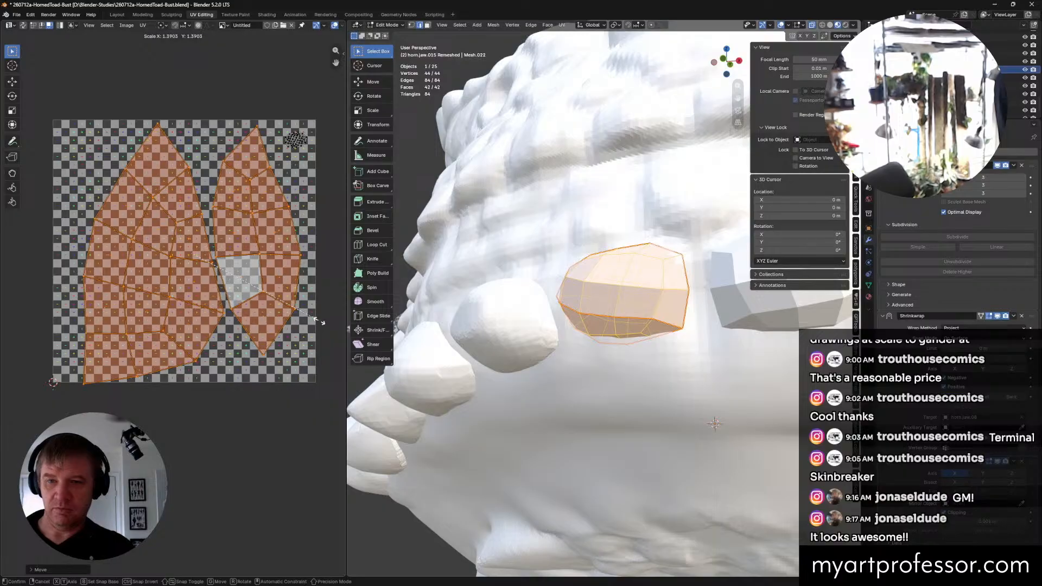
{"action": "left_click", "coordinate": [319, 324]}
{"action": "key", "text": "g"}
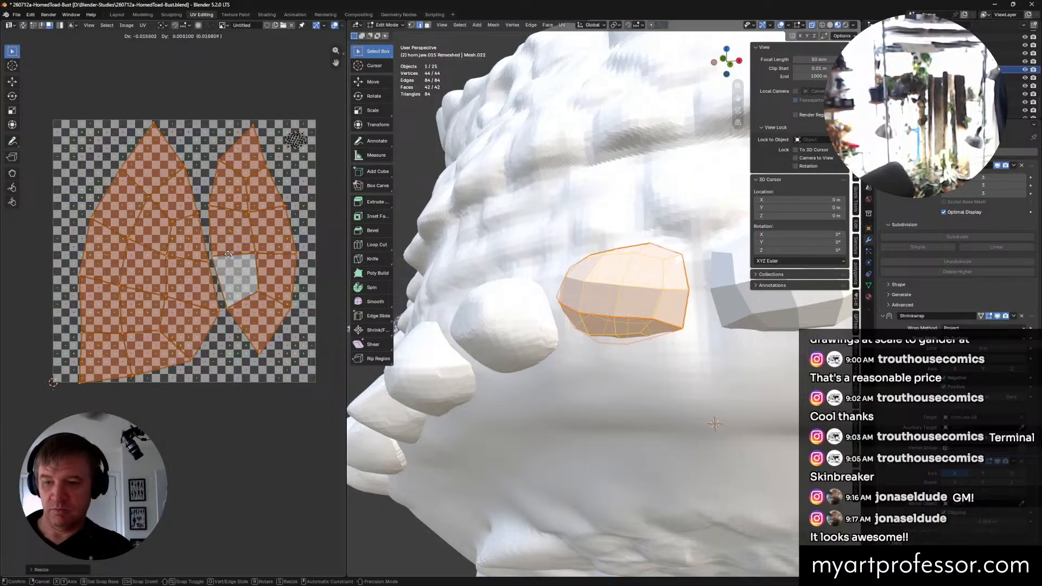
{"action": "left_click", "coordinate": [200, 261]}
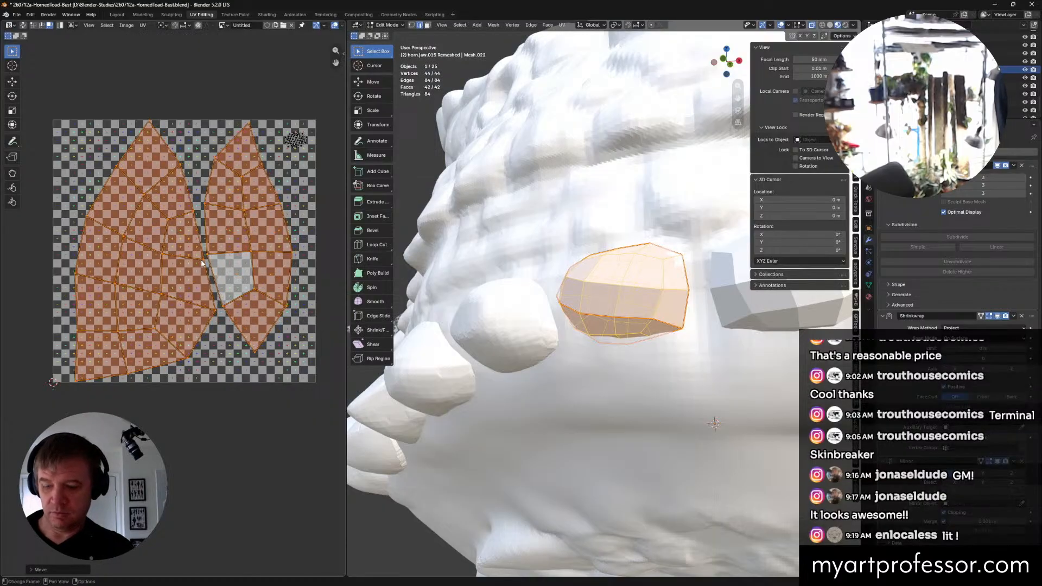
Step: Shrink both large UV islands to about 0.99 of their size and assign the existing Material.001 to the horn
{"action": "key", "text": "s"}
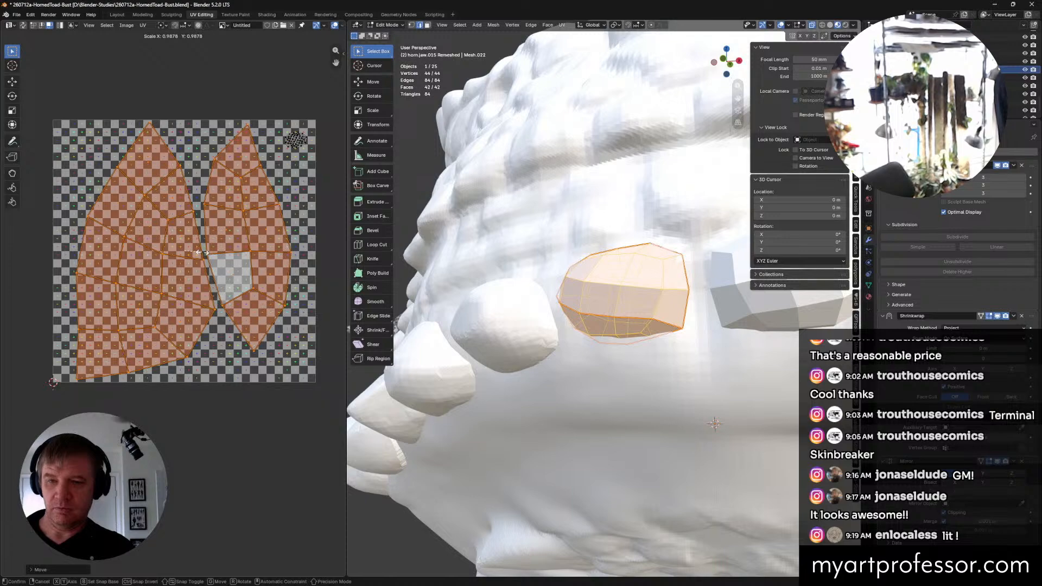
{"action": "left_click", "coordinate": [201, 252]}
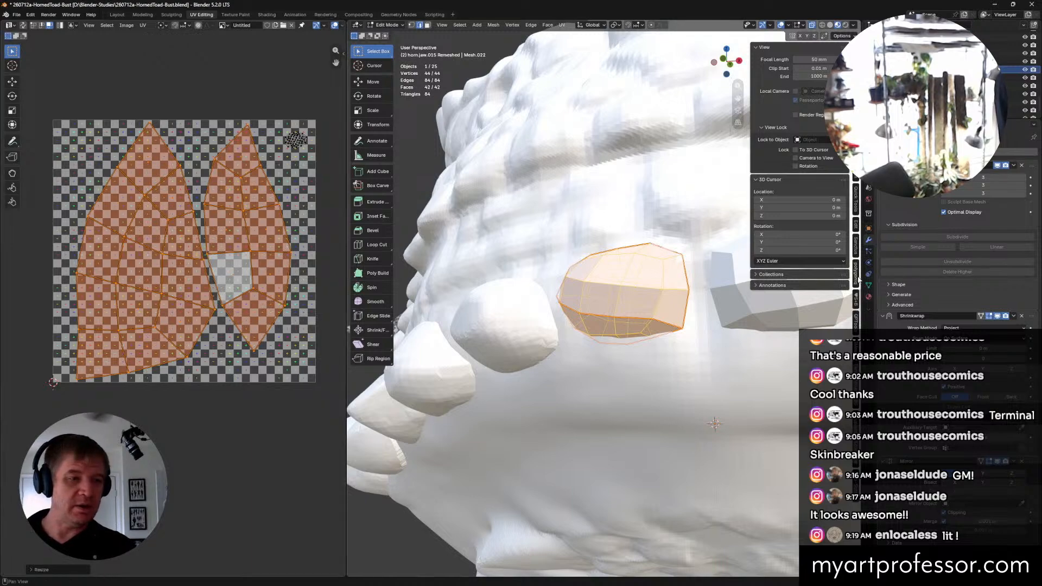
{"action": "left_click", "coordinate": [869, 296]}
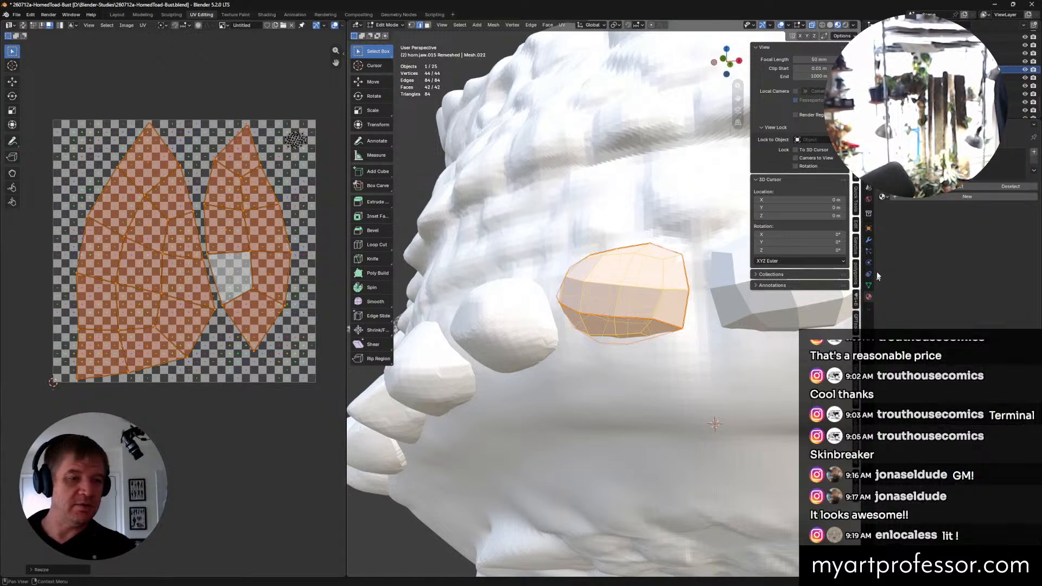
{"action": "left_click", "coordinate": [884, 197]}
{"action": "left_click", "coordinate": [895, 218]}
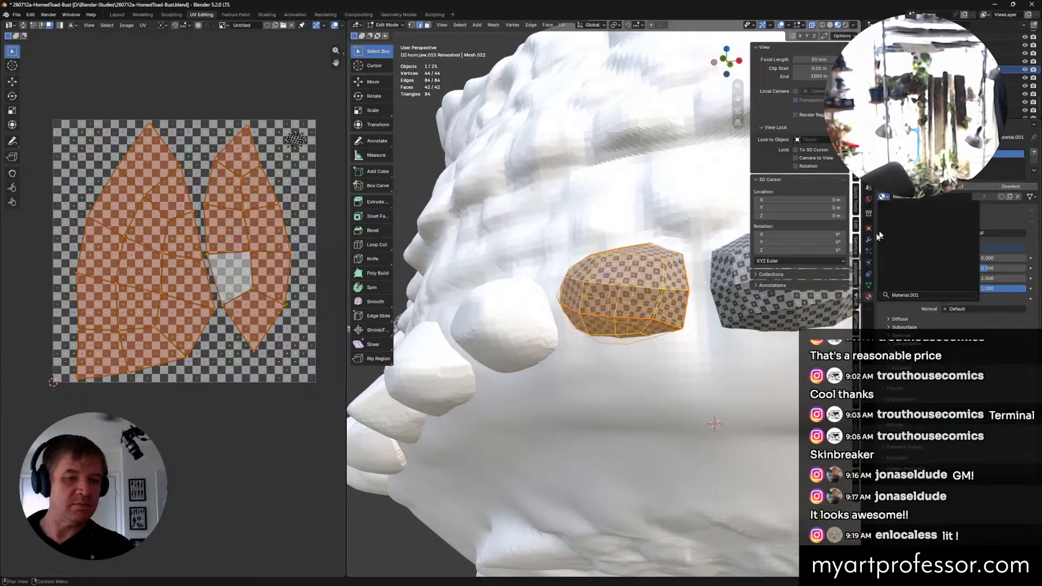
{"action": "middle_click_drag", "start_coordinate": [669, 336], "coordinate": [699, 353]}
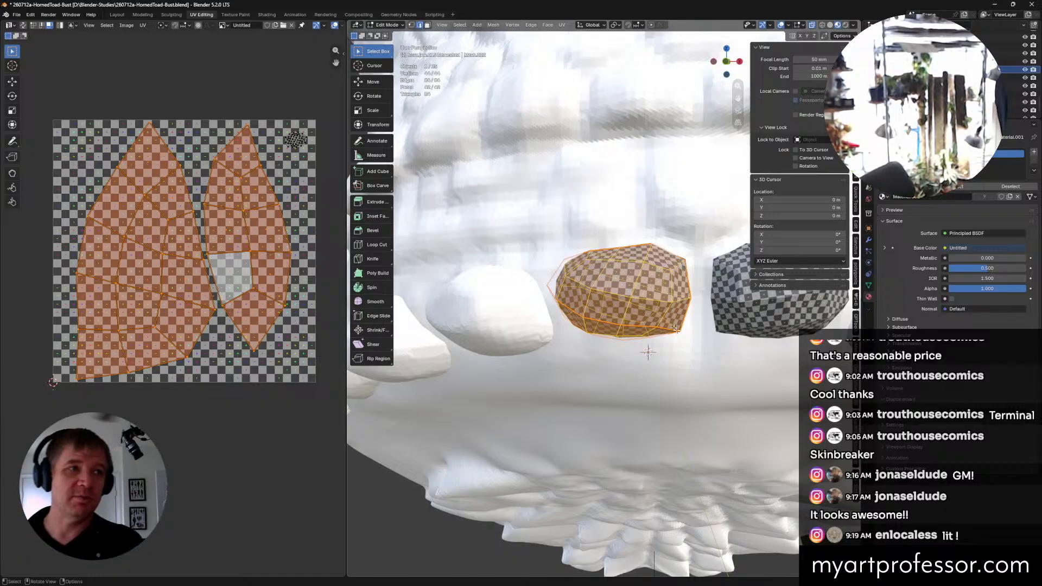
Step: Leave Edit Mode on the finished horn, select the neighbouring plain white jaw horn, and enter Edit Mode on it
{"action": "middle_click_drag", "start_coordinate": [481, 299], "coordinate": [539, 322], "text": "shift"}
{"action": "key", "text": "ctrl+Tab"}
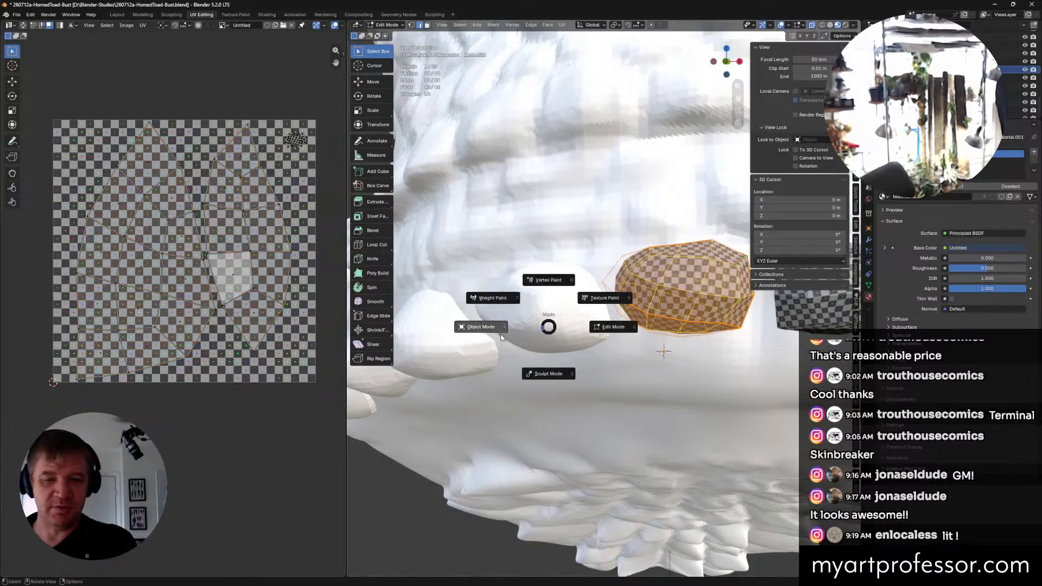
{"action": "left_click", "coordinate": [527, 324]}
{"action": "left_click", "coordinate": [518, 324]}
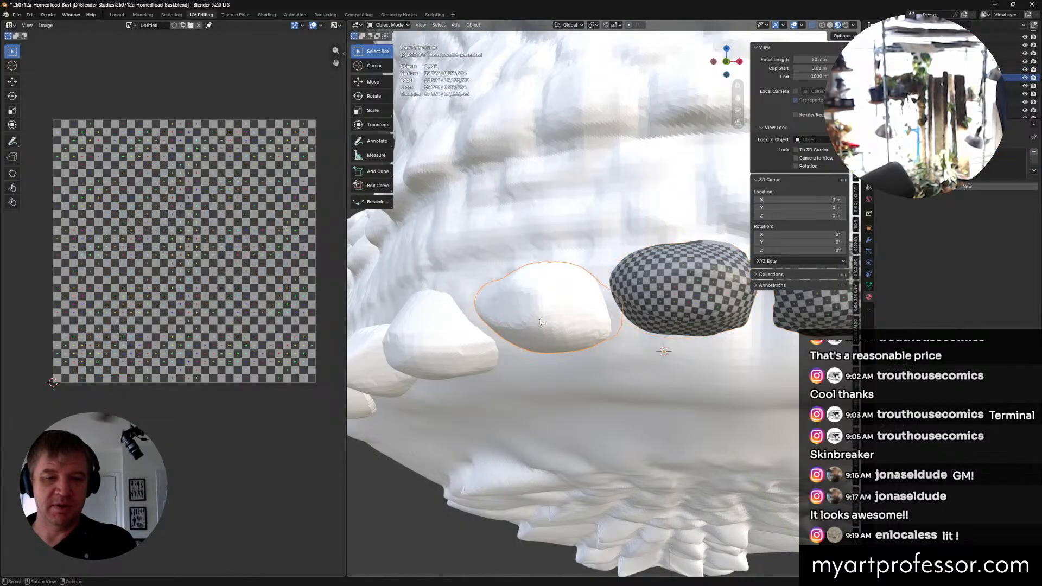
{"action": "scroll", "coordinate": [529, 315], "scroll_direction": "down", "scroll_amount": 5}
{"action": "middle_click_drag", "start_coordinate": [527, 281], "coordinate": [530, 342]}
{"action": "scroll", "coordinate": [578, 348], "scroll_direction": "up", "scroll_amount": 2}
{"action": "scroll", "coordinate": [569, 387], "scroll_direction": "up", "scroll_amount": 3}
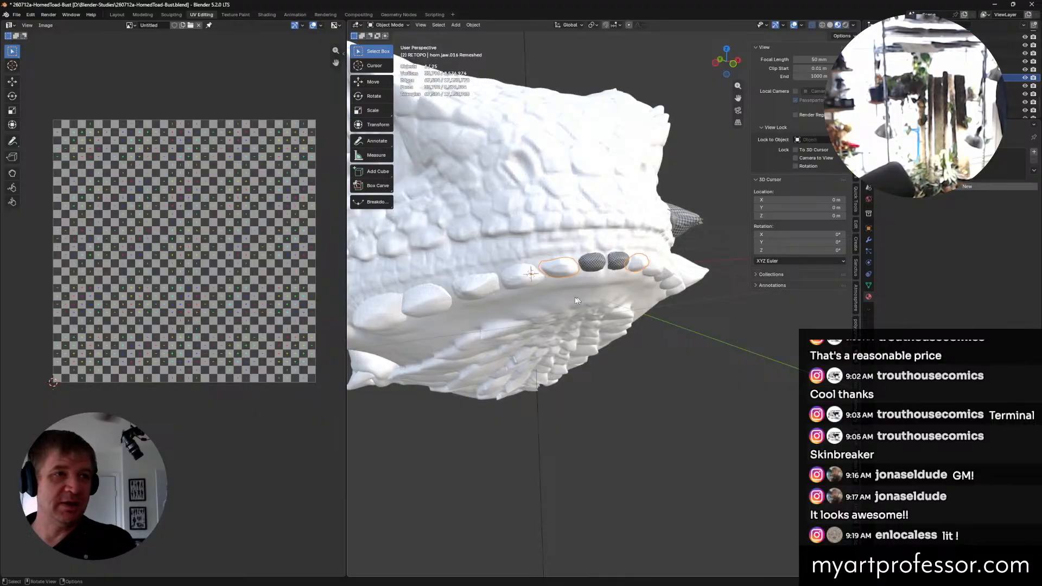
{"action": "key", "text": "KP_1"}
{"action": "scroll", "coordinate": [577, 303], "scroll_direction": "up", "scroll_amount": 3}
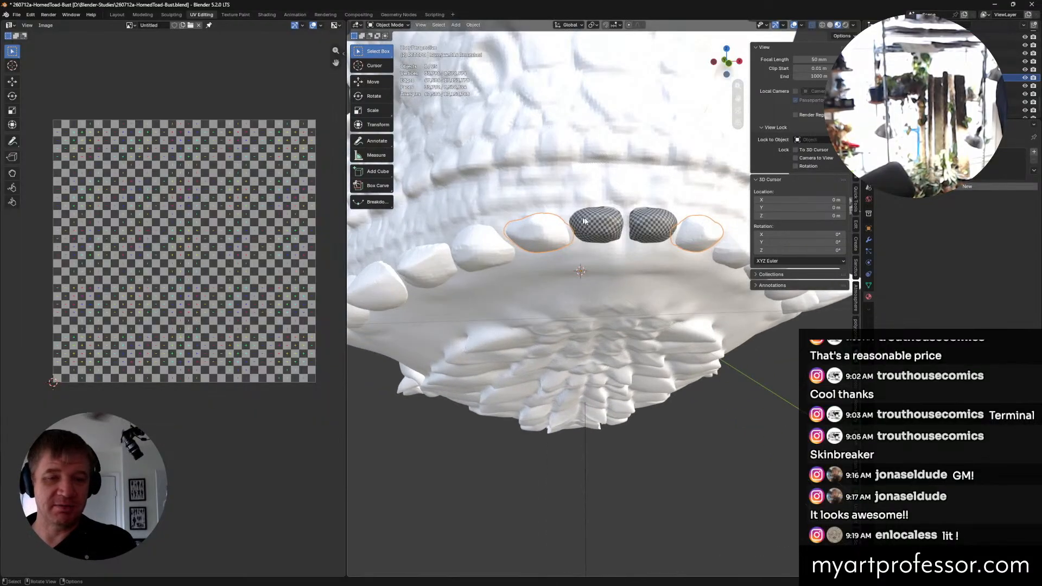
{"action": "middle_click_drag", "start_coordinate": [584, 221], "coordinate": [634, 260]}
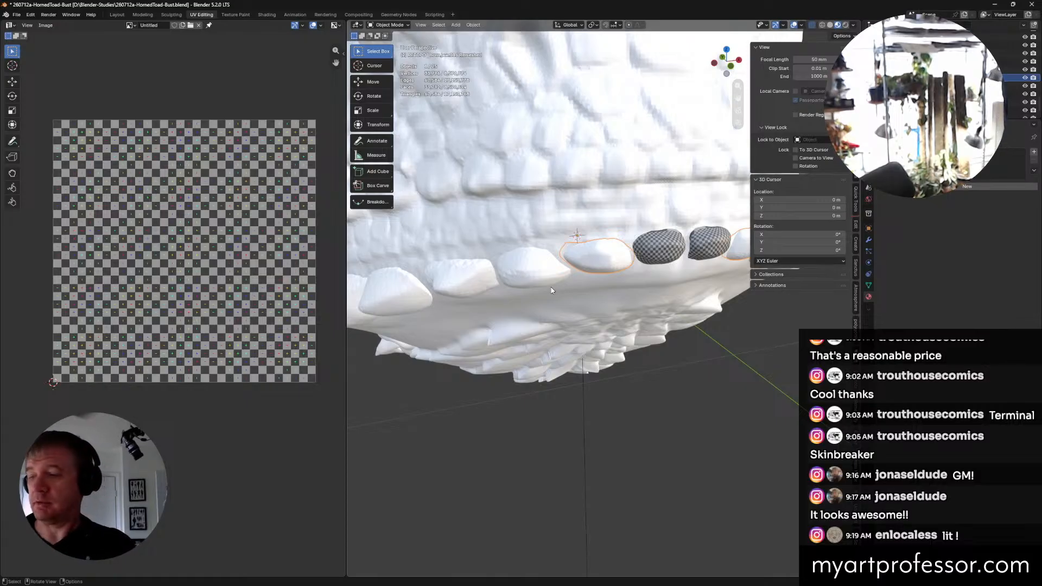
{"action": "key", "text": "ctrl+Tab"}
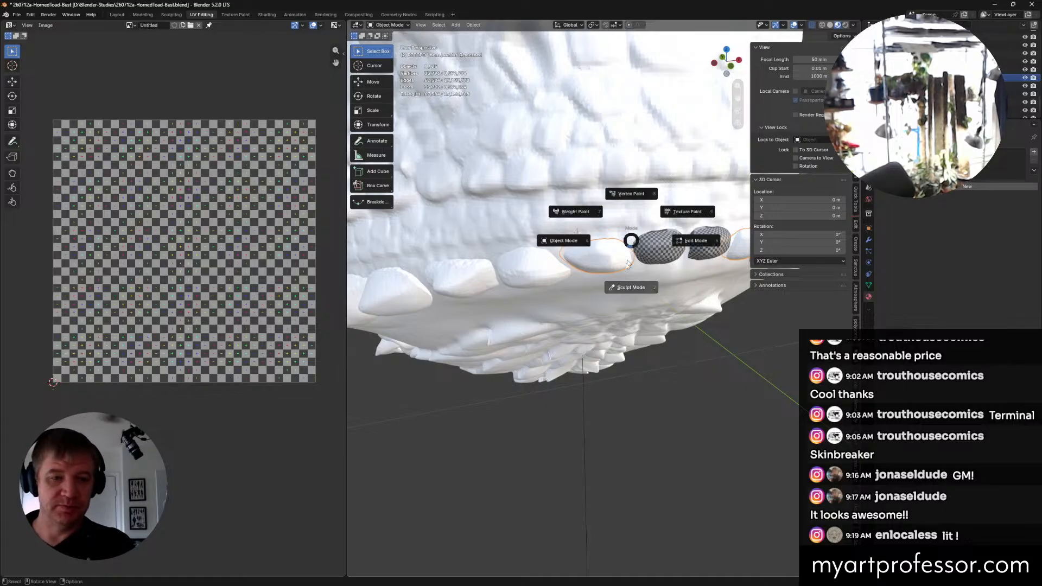
{"action": "left_click", "coordinate": [688, 239]}
Step: Select the chain of edges along the upper rim of the horn's back side, extending it to both ends
{"action": "middle_click_drag", "start_coordinate": [688, 239], "coordinate": [459, 292]}
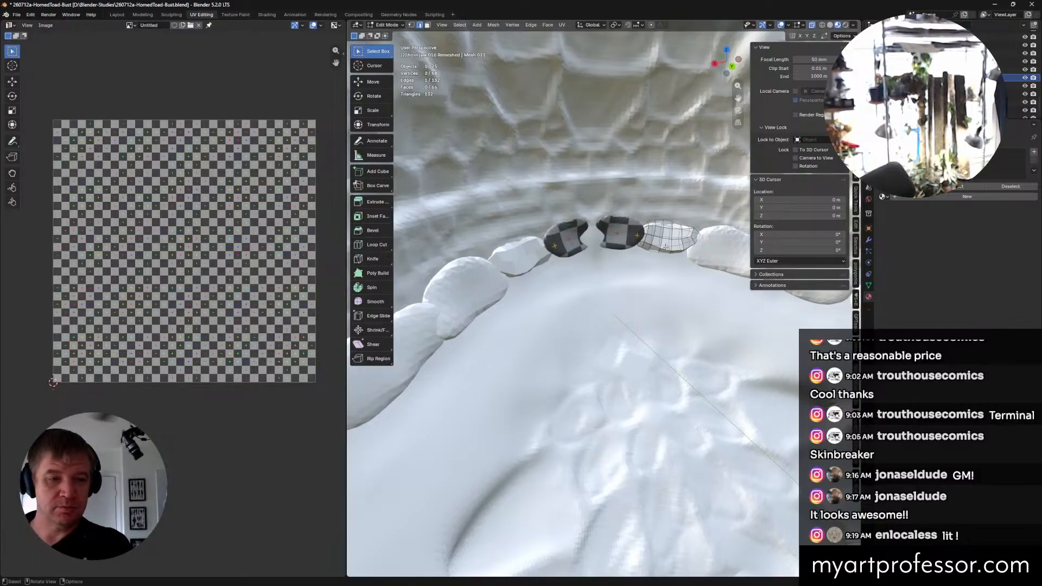
{"action": "scroll", "coordinate": [666, 247], "scroll_direction": "up", "scroll_amount": 4}
{"action": "middle_click_drag", "start_coordinate": [666, 248], "coordinate": [623, 272], "text": "shift"}
{"action": "left_click", "coordinate": [589, 294], "text": "alt"}
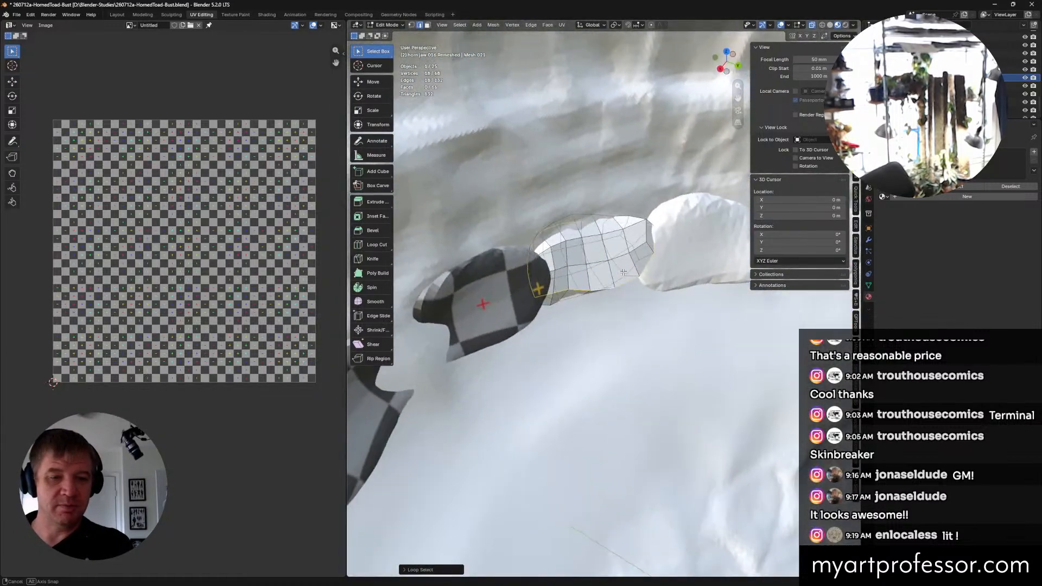
{"action": "left_click", "coordinate": [618, 231]}
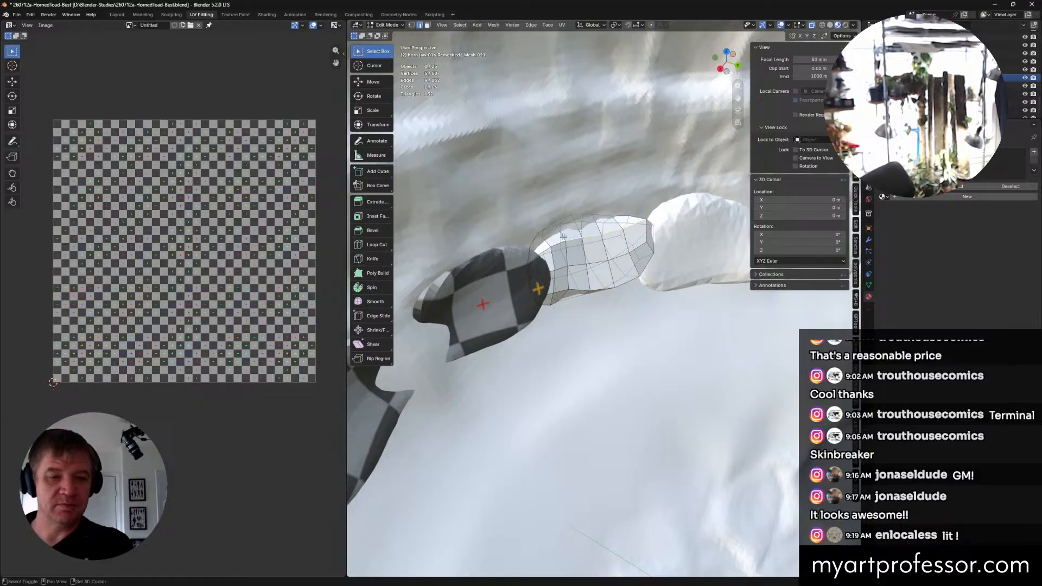
{"action": "left_click", "coordinate": [558, 264], "text": "shift"}
{"action": "scroll", "coordinate": [558, 264], "scroll_direction": "up", "scroll_amount": 3}
{"action": "middle_click_drag", "start_coordinate": [559, 264], "coordinate": [501, 244]}
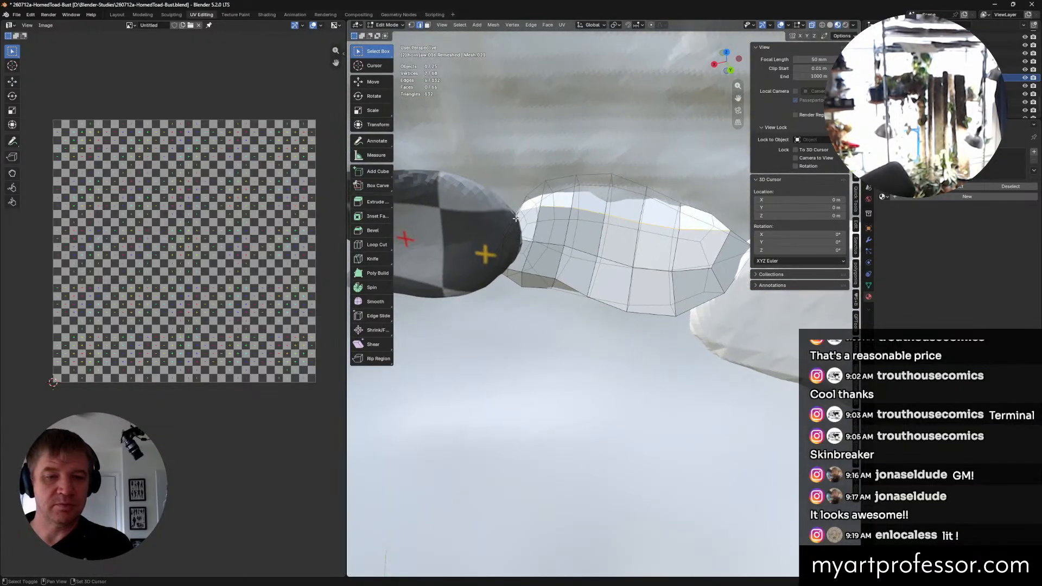
{"action": "middle_click_drag", "start_coordinate": [527, 264], "coordinate": [528, 249]}
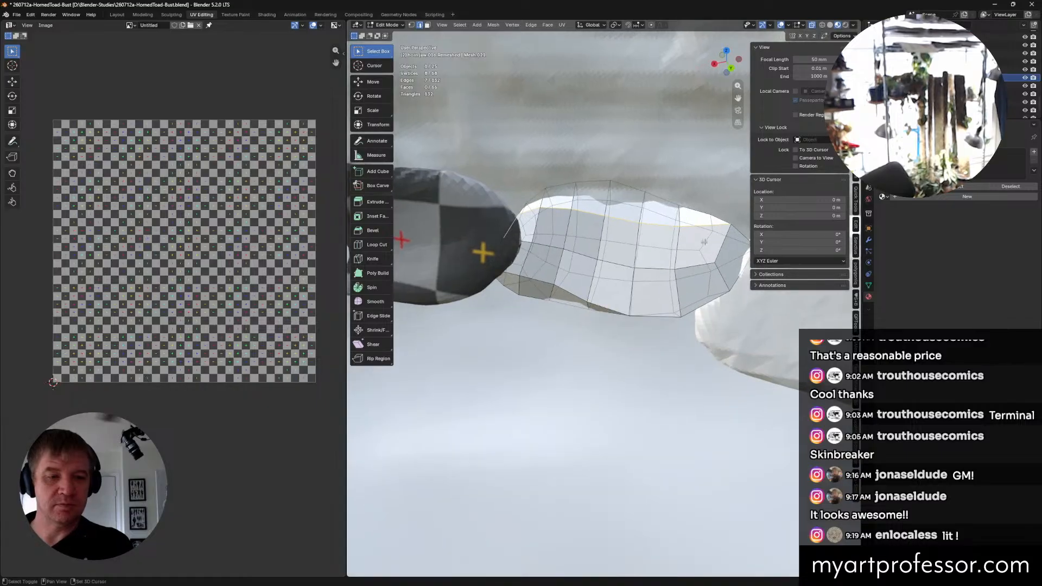
{"action": "middle_click_drag", "start_coordinate": [736, 252], "coordinate": [497, 318], "text": "shift"}
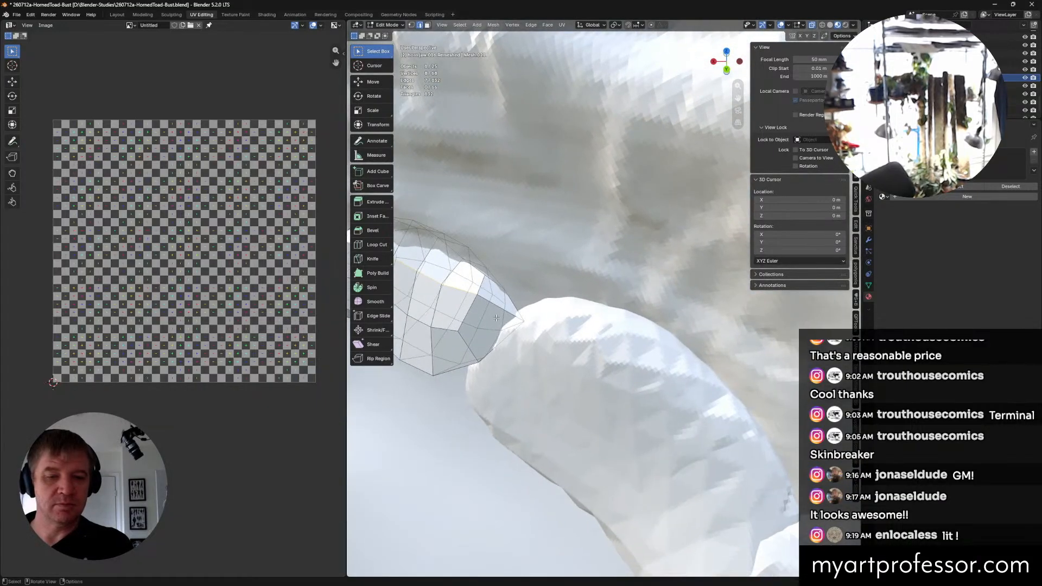
{"action": "left_click", "coordinate": [498, 305], "text": "shift"}
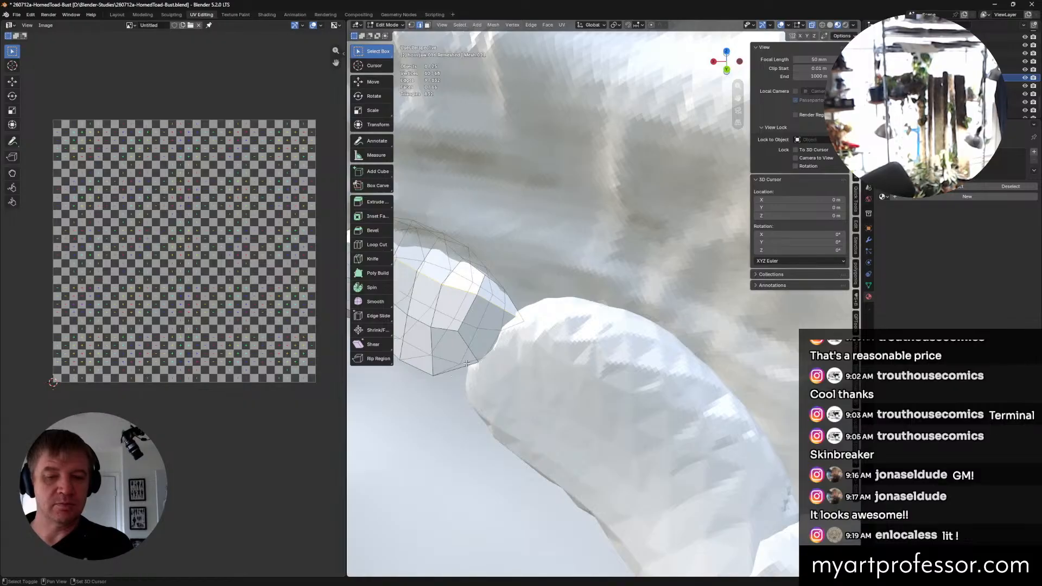
{"action": "middle_click_drag", "start_coordinate": [463, 368], "coordinate": [689, 317], "text": "shift"}
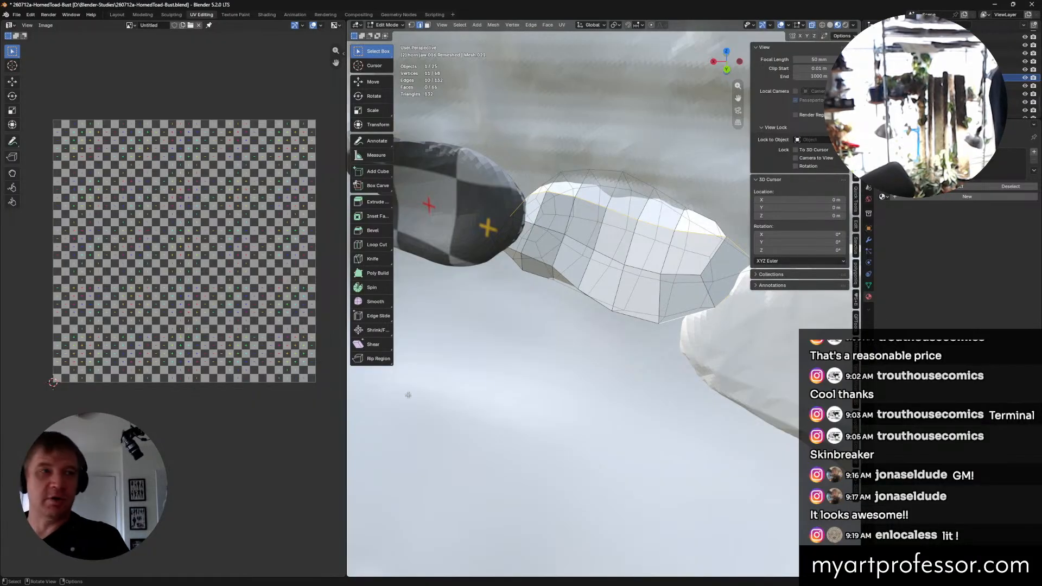
Step: Extend the edge selection around the horn's lower back rim to close the loop, and mark it as a seam
{"action": "middle_click_drag", "start_coordinate": [611, 302], "coordinate": [536, 301], "text": "shift"}
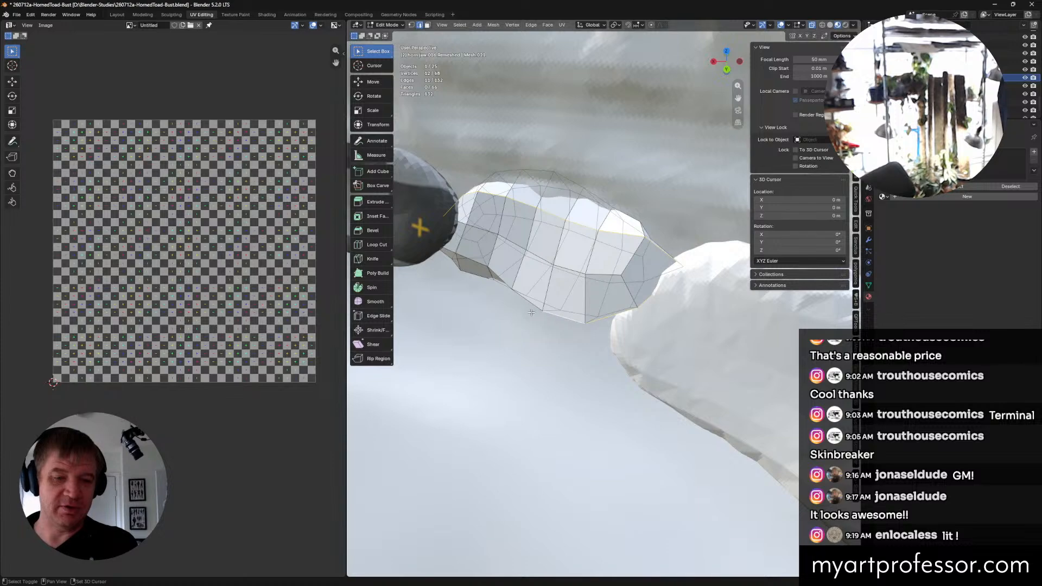
{"action": "middle_click_drag", "start_coordinate": [507, 297], "coordinate": [659, 269]}
{"action": "left_click", "coordinate": [609, 310], "text": "ctrl"}
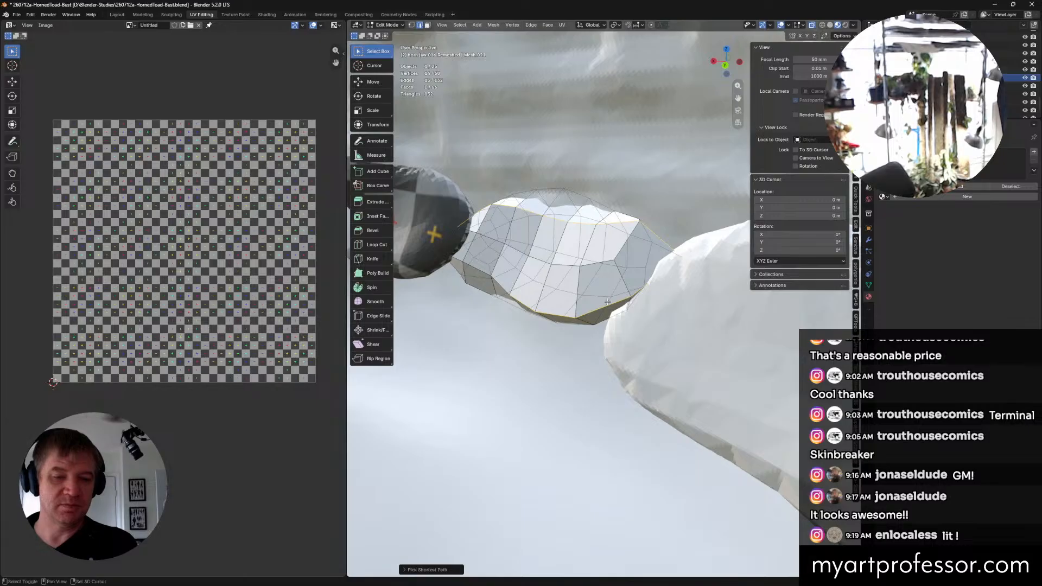
{"action": "left_click", "coordinate": [608, 303], "text": "shift"}
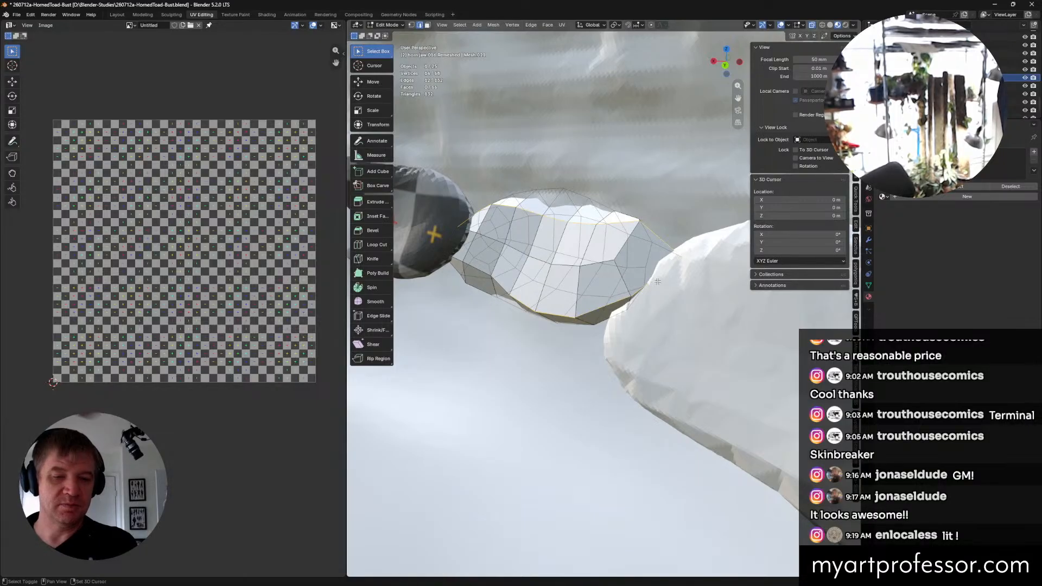
{"action": "left_click", "coordinate": [524, 307], "text": "shift"}
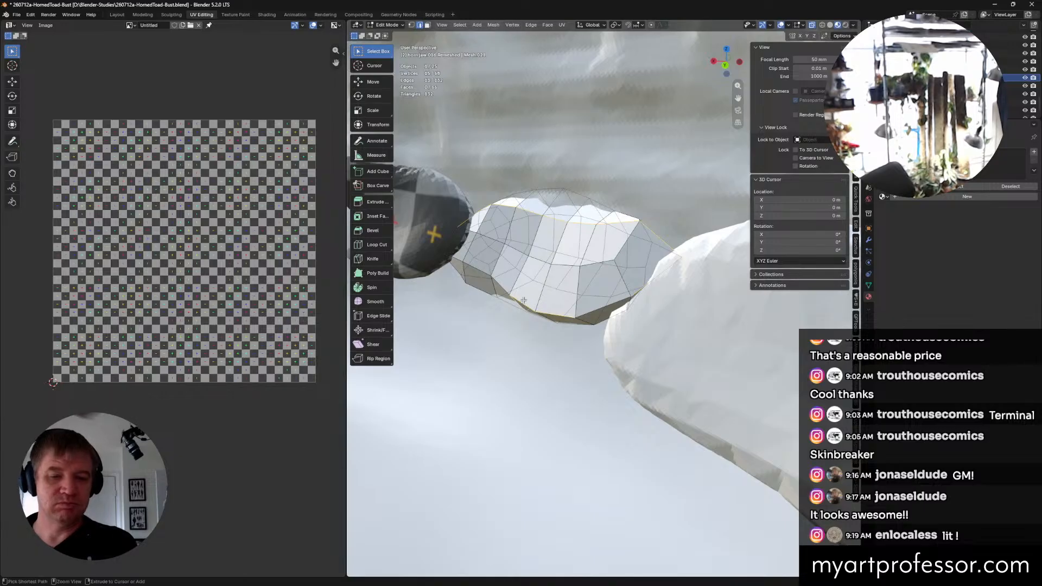
{"action": "key", "text": "ctrl+z"}
{"action": "middle_click_drag", "start_coordinate": [524, 300], "coordinate": [616, 292]}
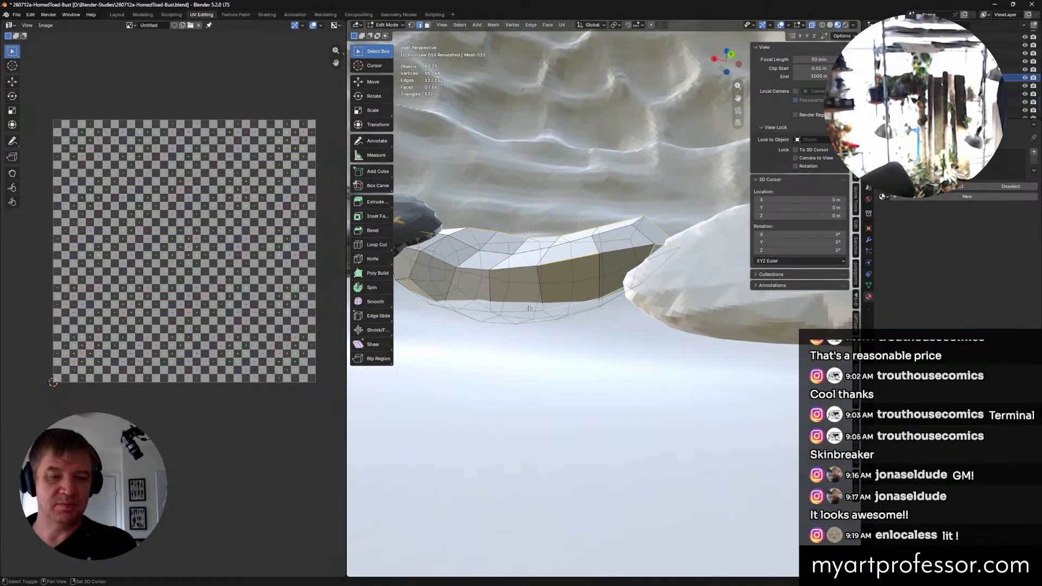
{"action": "middle_click_drag", "start_coordinate": [509, 319], "coordinate": [538, 360], "text": "shift"}
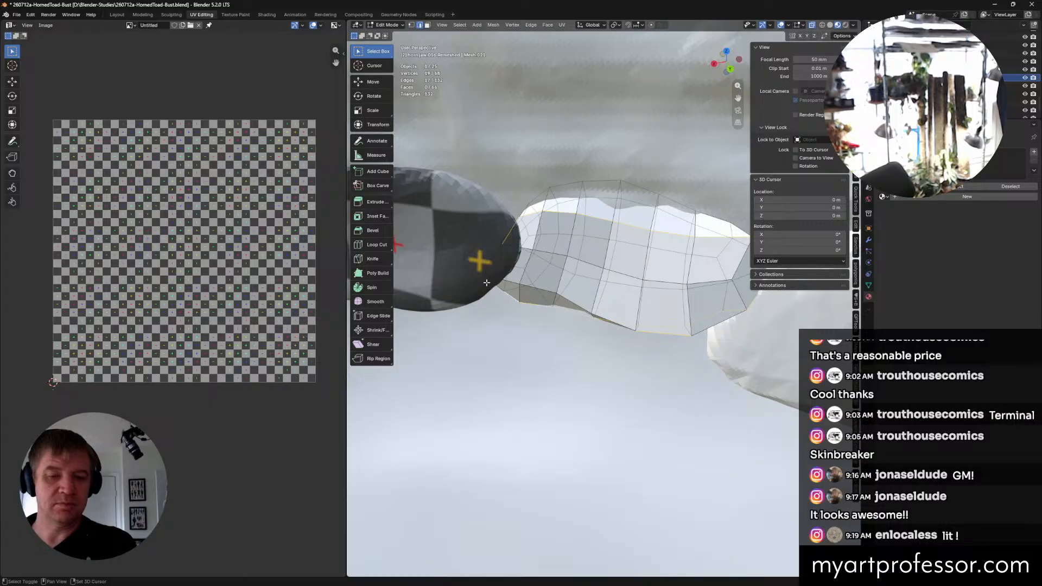
{"action": "middle_click_drag", "start_coordinate": [487, 283], "coordinate": [546, 255]}
{"action": "left_click", "coordinate": [557, 248], "text": "shift"}
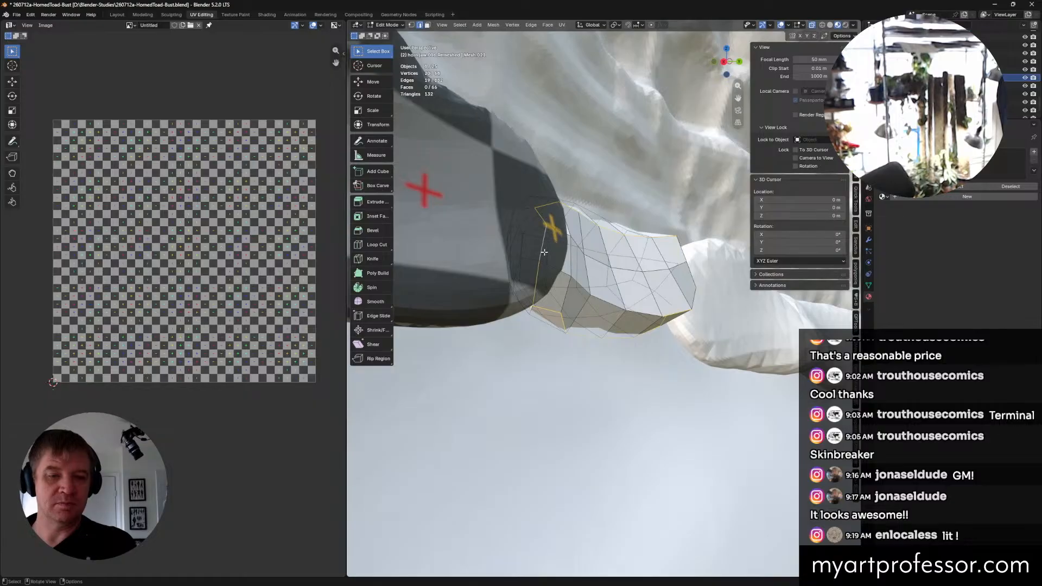
{"action": "right_click", "coordinate": [544, 259]}
{"action": "left_click", "coordinate": [537, 262]}
Step: Select the lengthwise edge path across the horn's front, joining both ends of the back seam, and mark it as a seam
{"action": "middle_click_drag", "start_coordinate": [565, 301], "coordinate": [616, 288]}
{"action": "left_click", "coordinate": [682, 265]}
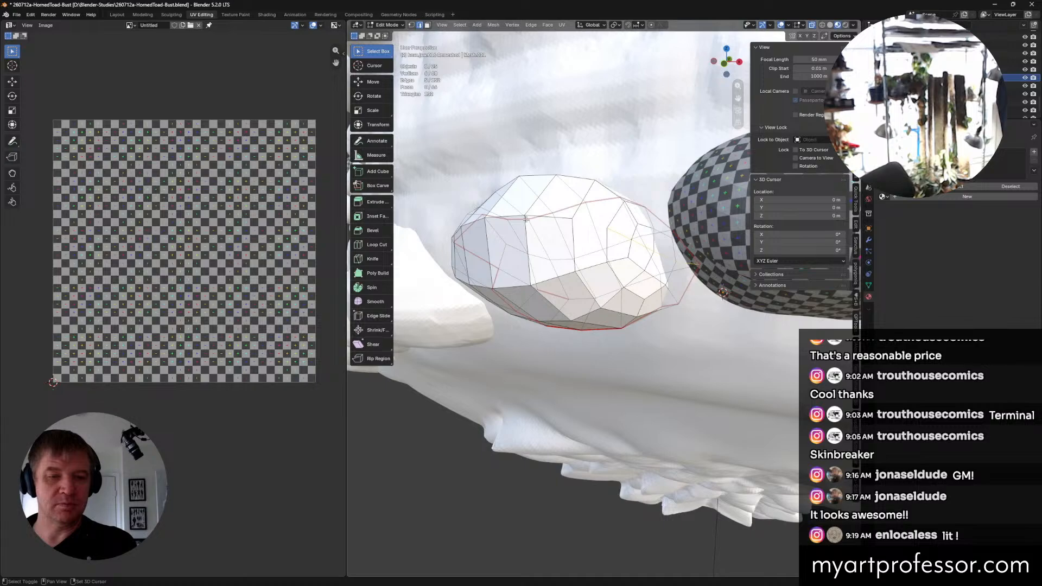
{"action": "middle_click_drag", "start_coordinate": [526, 219], "coordinate": [471, 285]}
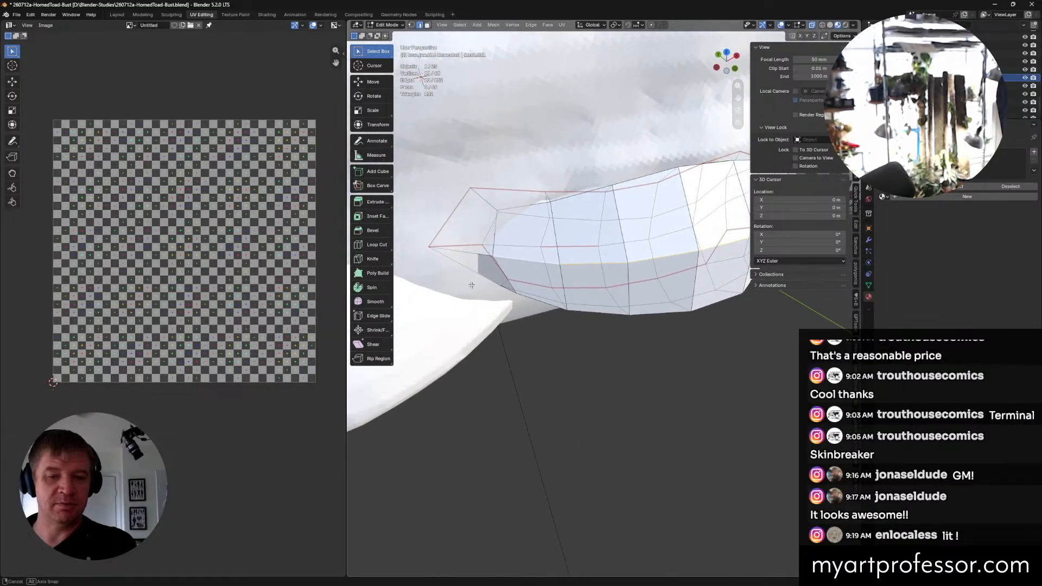
{"action": "right_click", "coordinate": [480, 258]}
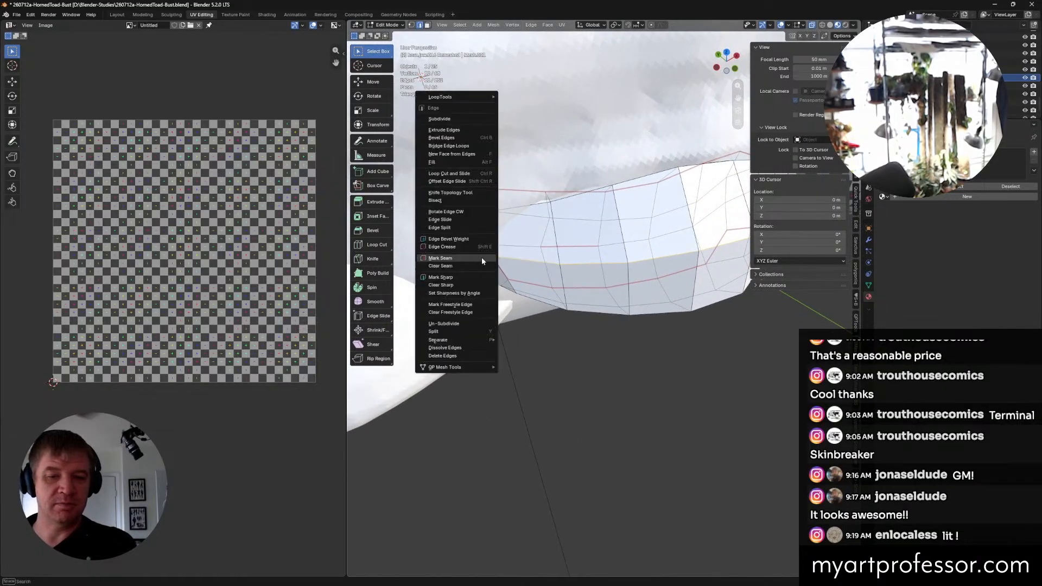
{"action": "left_click", "coordinate": [481, 258]}
Step: Assign the existing checker material, Material.001, to the jaw horn being edited
{"action": "middle_click_drag", "start_coordinate": [678, 374], "coordinate": [509, 307]}
{"action": "scroll", "coordinate": [667, 322], "scroll_direction": "down", "scroll_amount": 4}
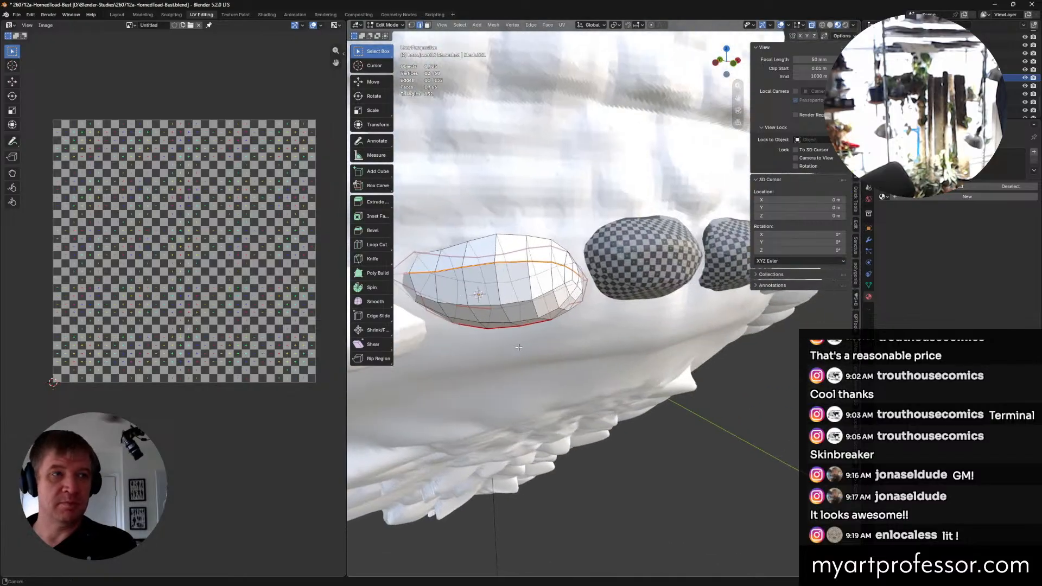
{"action": "middle_click_drag", "start_coordinate": [747, 375], "coordinate": [721, 455]}
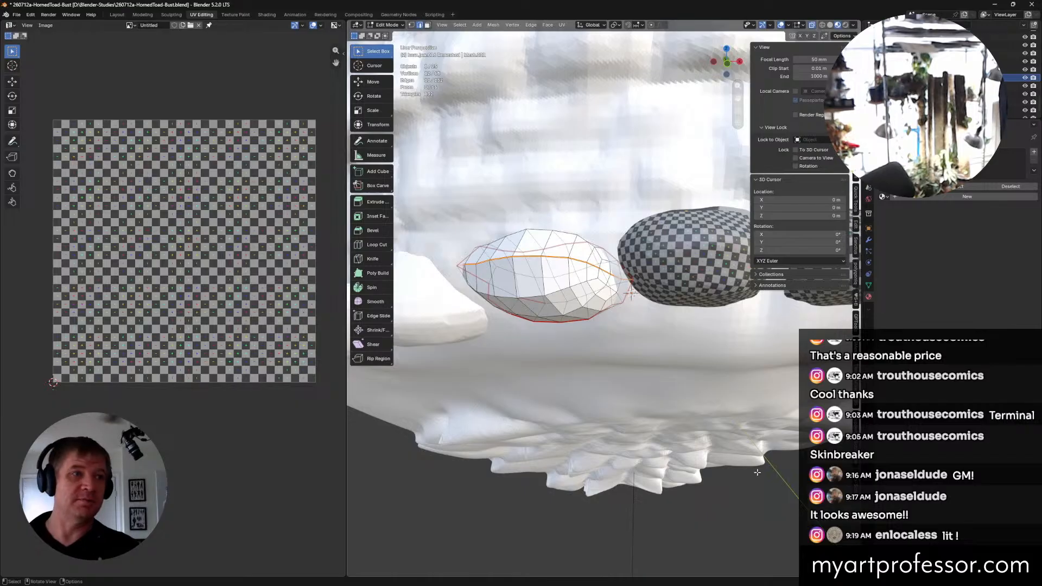
{"action": "mouse_move", "coordinate": [699, 407]}
{"action": "middle_mouse_down"}
{"action": "mouse_move", "coordinate": [659, 404]}
{"action": "mouse_move", "coordinate": [712, 411]}
{"action": "middle_mouse_up"}
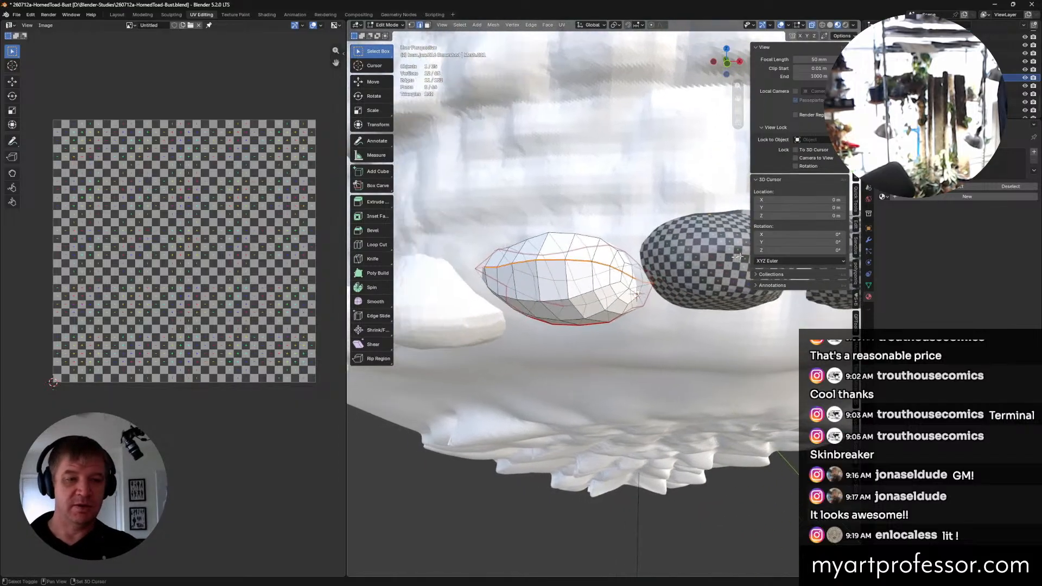
{"action": "left_click", "coordinate": [883, 196]}
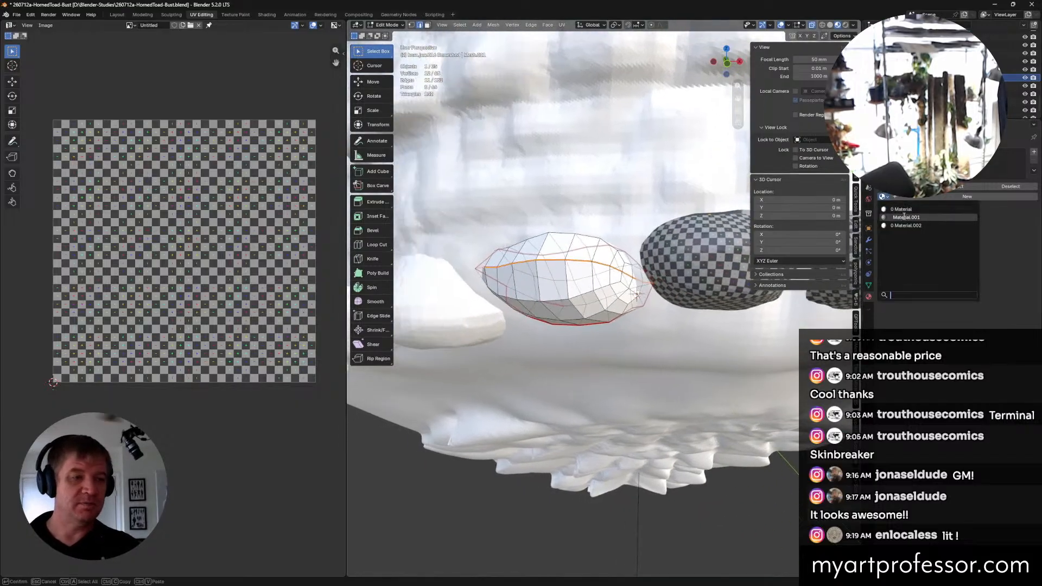
{"action": "left_click", "coordinate": [903, 216]}
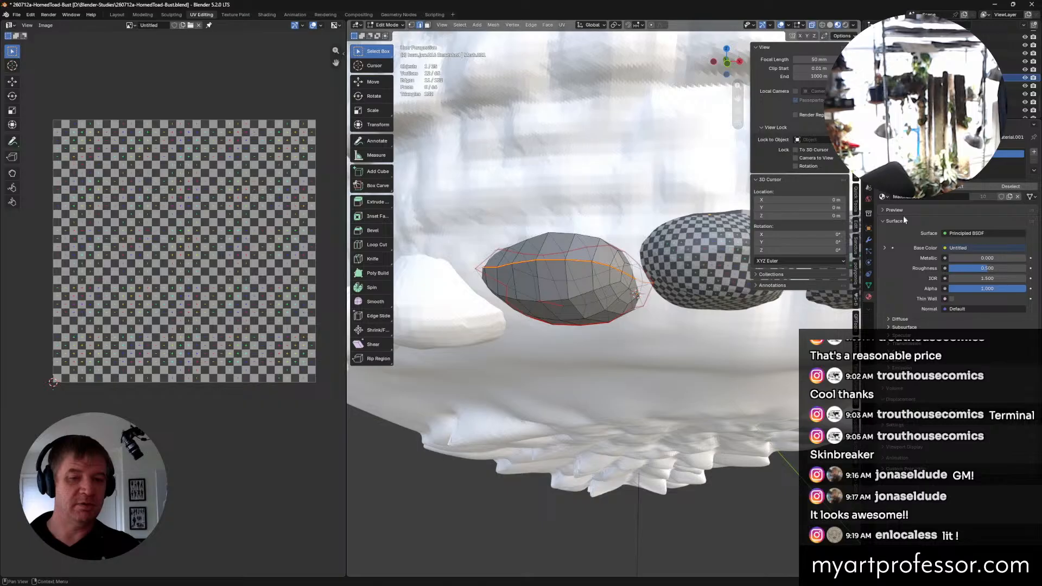
{"action": "left_click", "coordinate": [883, 197]}
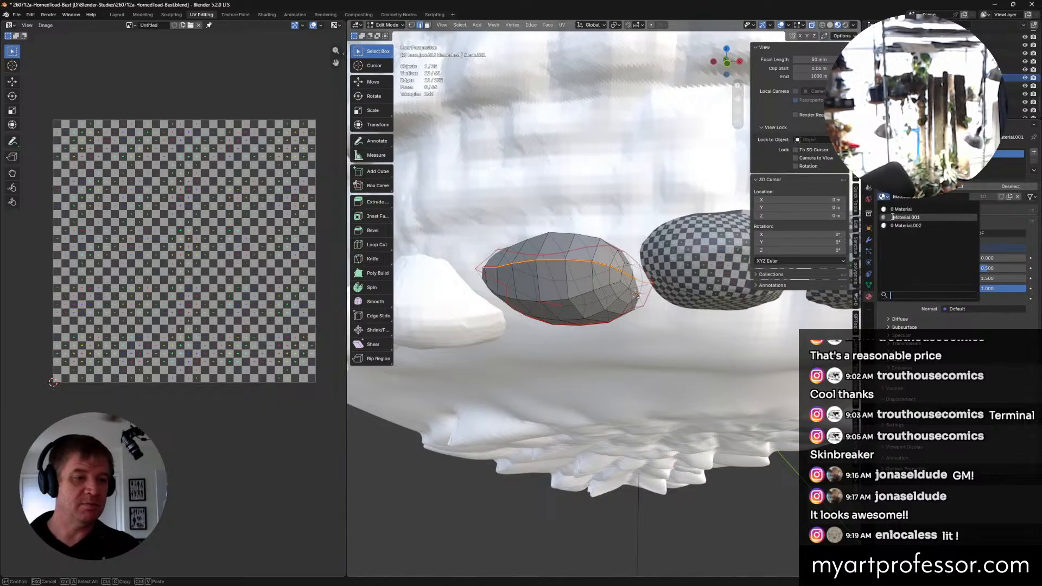
{"action": "left_click", "coordinate": [894, 220]}
Step: Try to unwrap the horn with Minimum Stretch while only its front seam edges are selected
{"action": "middle_click_drag", "start_coordinate": [605, 434], "coordinate": [631, 463]}
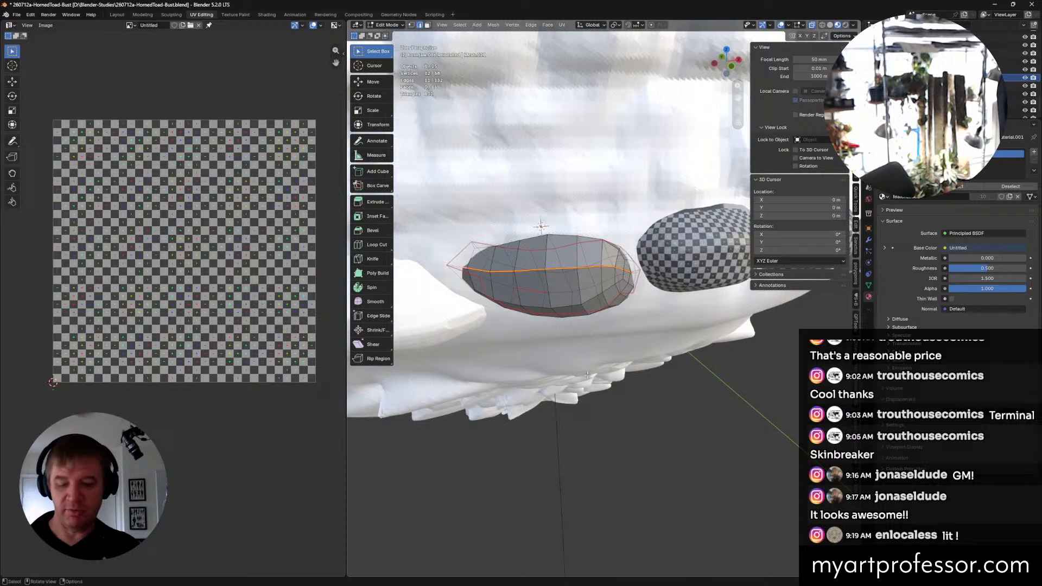
{"action": "middle_click_drag", "start_coordinate": [602, 362], "coordinate": [568, 352]}
{"action": "key", "text": "u"}
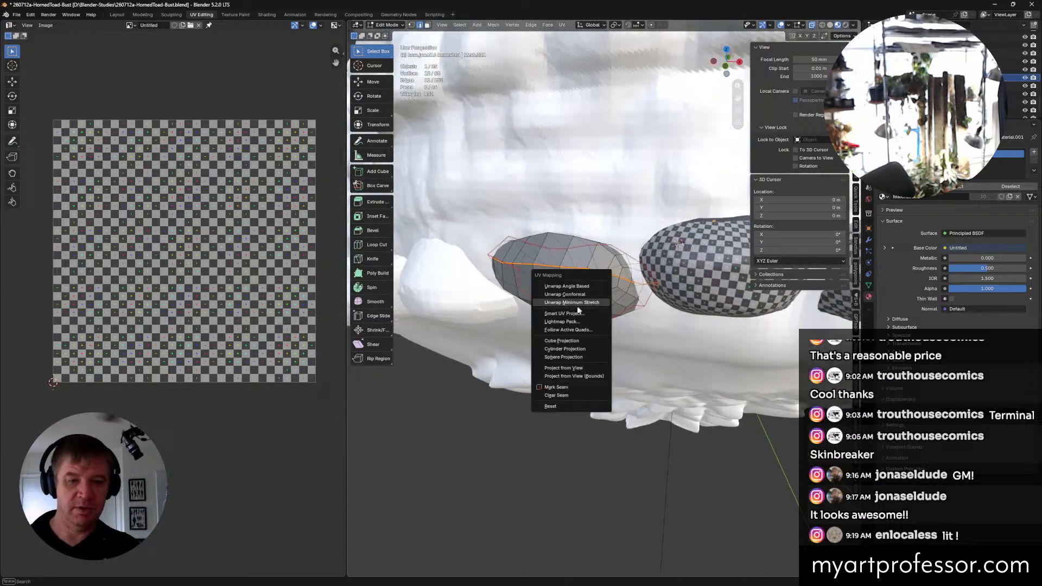
{"action": "left_click", "coordinate": [560, 303]}
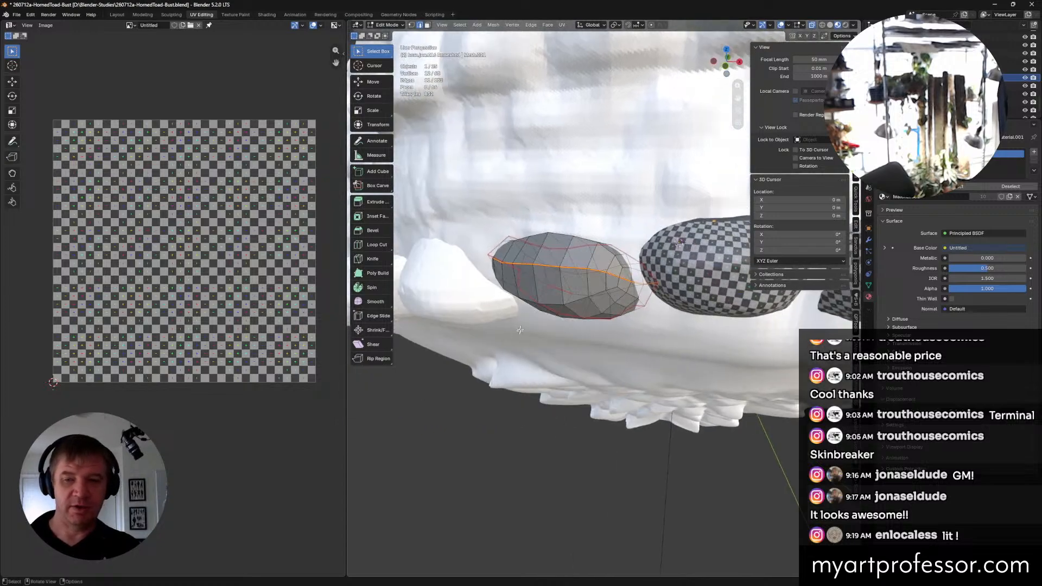
Step: Switch to face selection, select the horn's faces, and unwrap them with Minimum Stretch
{"action": "middle_click_drag", "start_coordinate": [570, 295], "coordinate": [589, 332]}
{"action": "key", "text": "3"}
{"action": "left_click_drag", "start_coordinate": [401, 151], "coordinate": [606, 320]}
{"action": "key", "text": "u"}
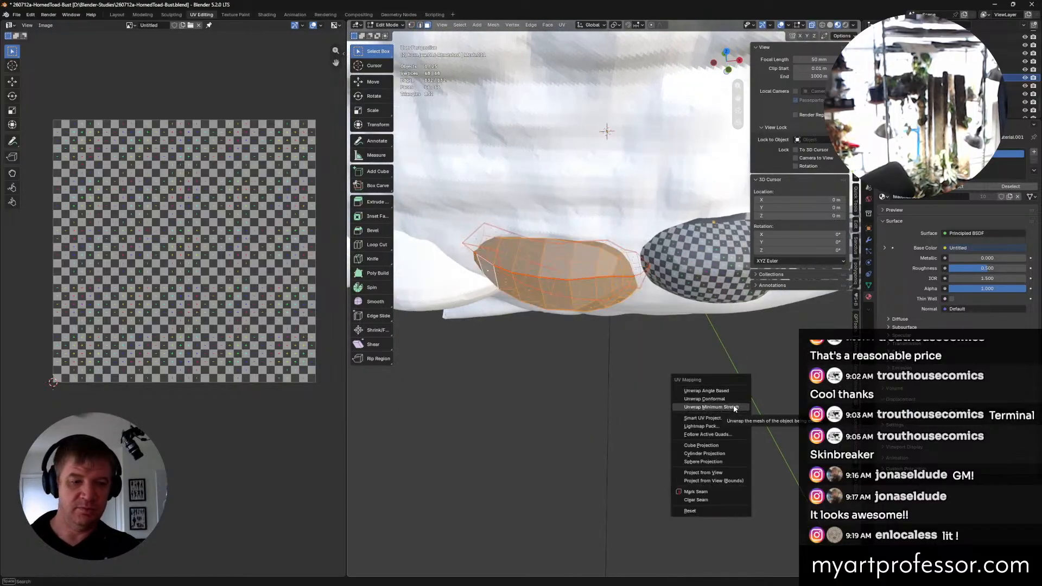
{"action": "left_click", "coordinate": [734, 408]}
Step: Select all faces of the horn so that its complete set of UV islands is shown
{"action": "middle_click_drag", "start_coordinate": [543, 300], "coordinate": [436, 256]}
{"action": "left_click", "coordinate": [568, 260]}
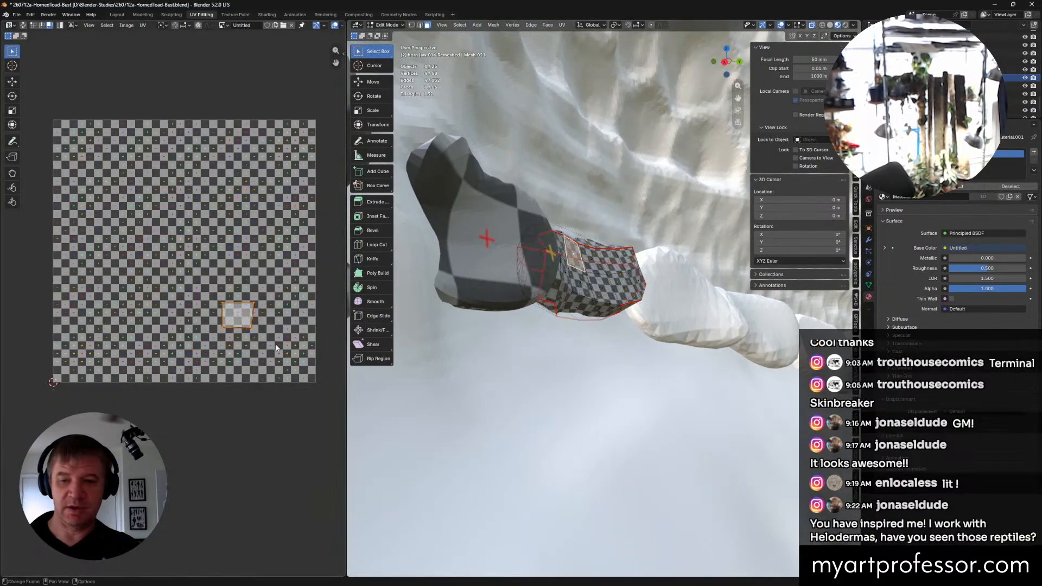
{"action": "key", "text": "l"}
{"action": "middle_click_drag", "start_coordinate": [444, 281], "coordinate": [482, 295]}
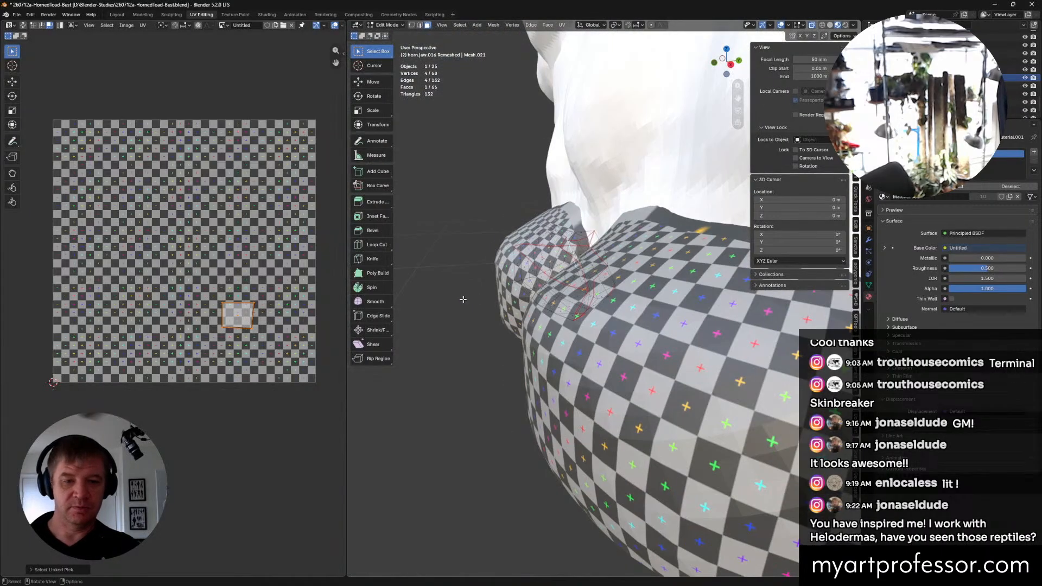
{"action": "scroll", "coordinate": [461, 298], "scroll_direction": "down", "scroll_amount": 3}
{"action": "key", "text": "a"}
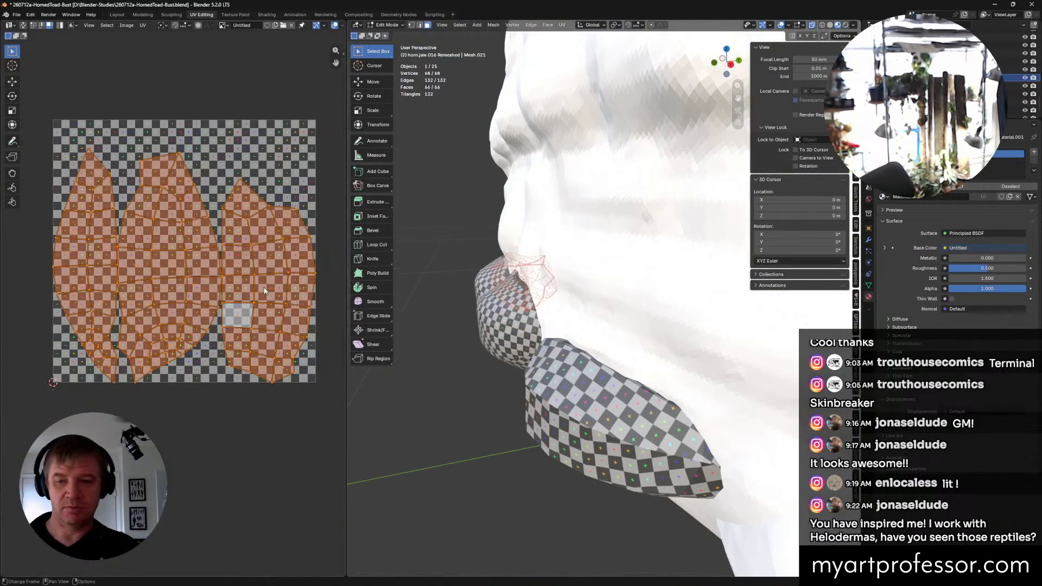
Step: Select the back side's UV island, shrink it to a tiny size, and place it in the upper-right corner of the UV square
{"action": "left_click", "coordinate": [281, 285]}
{"action": "key", "text": "l"}
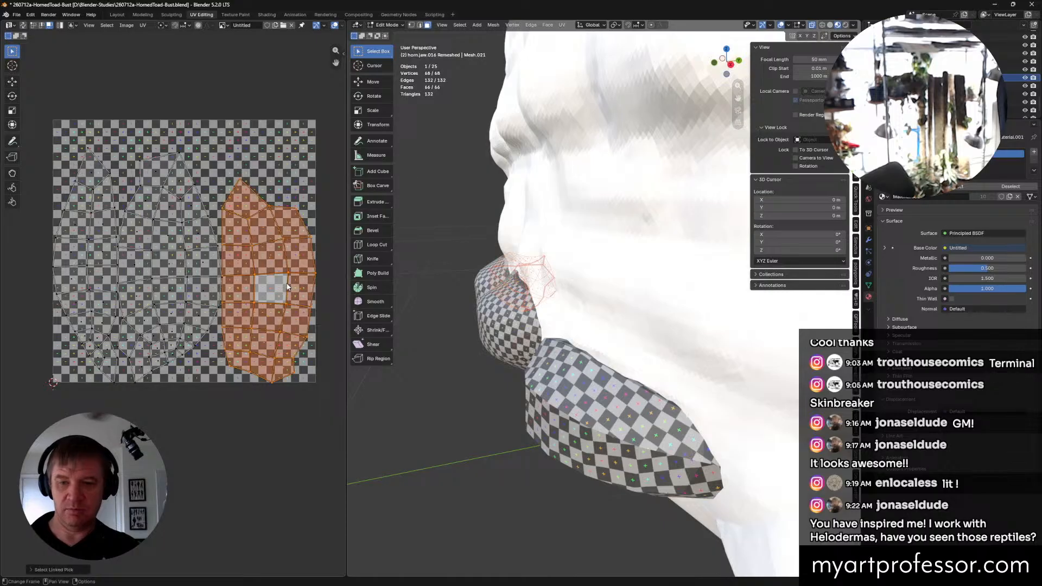
{"action": "key", "text": "s"}
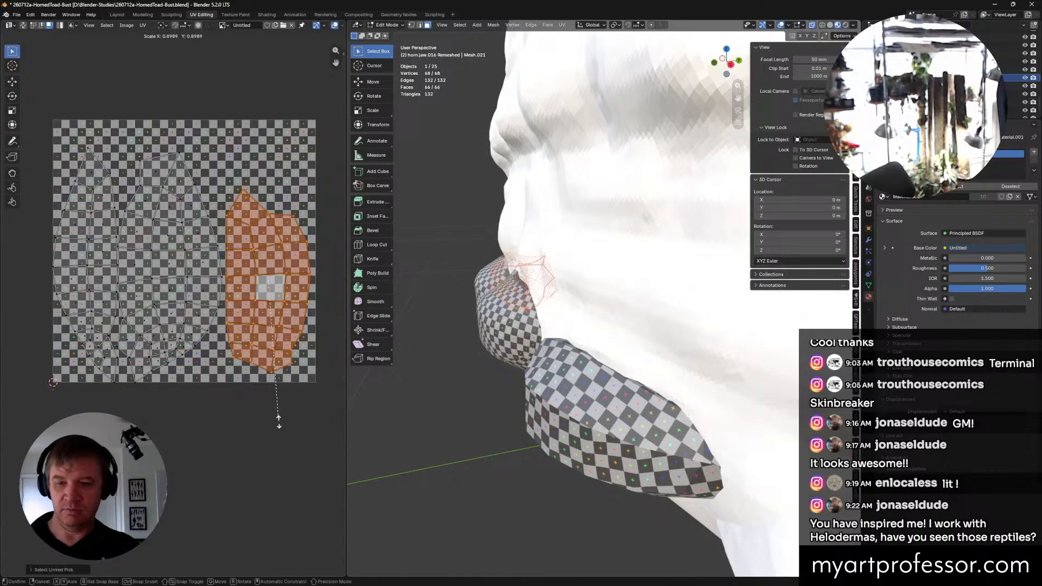
{"action": "left_click", "coordinate": [276, 318]}
{"action": "key", "text": "s"}
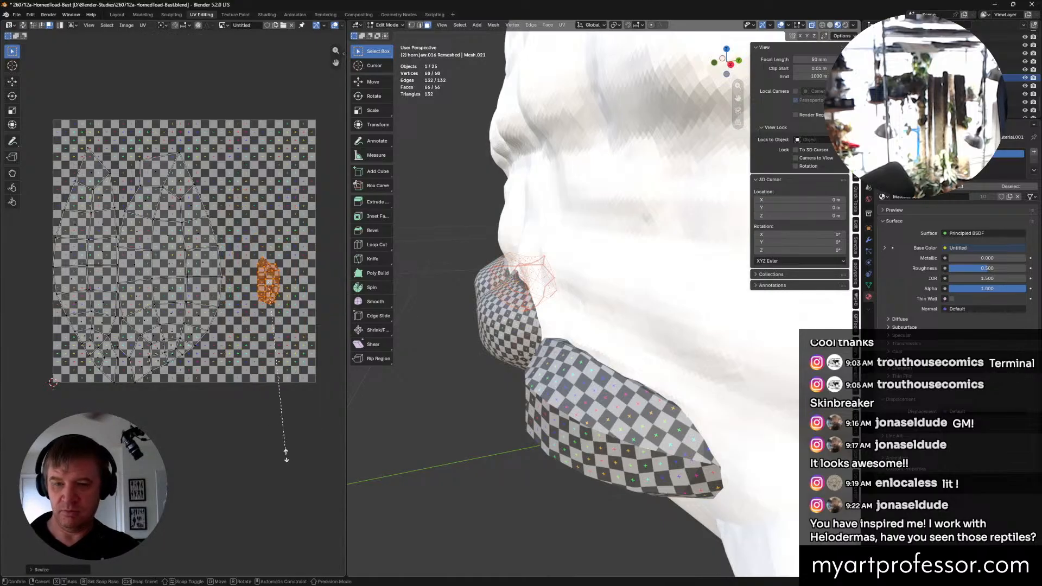
{"action": "left_click", "coordinate": [291, 418]}
{"action": "key", "text": "g"}
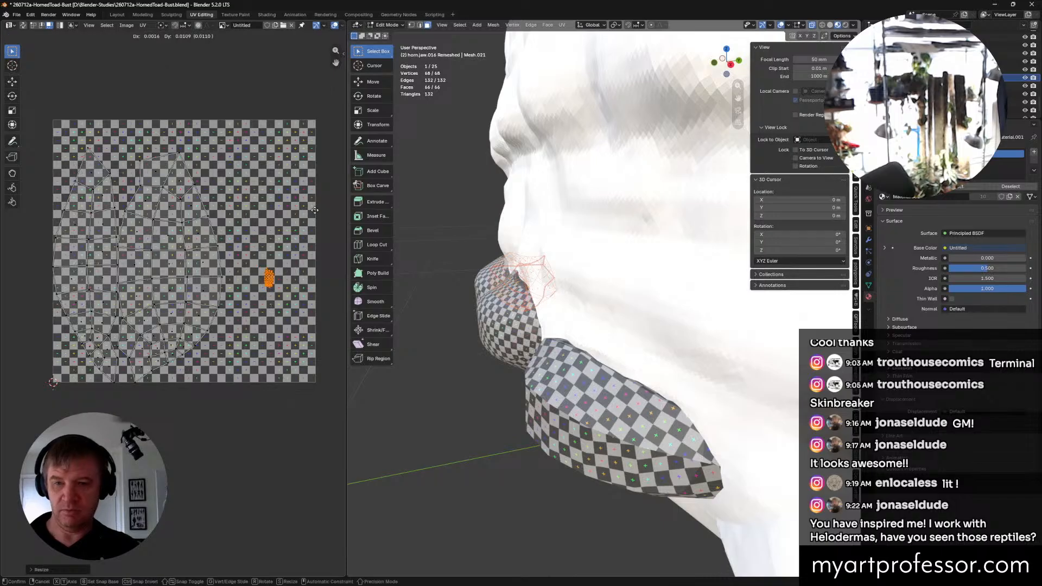
{"action": "left_click", "coordinate": [315, 200]}
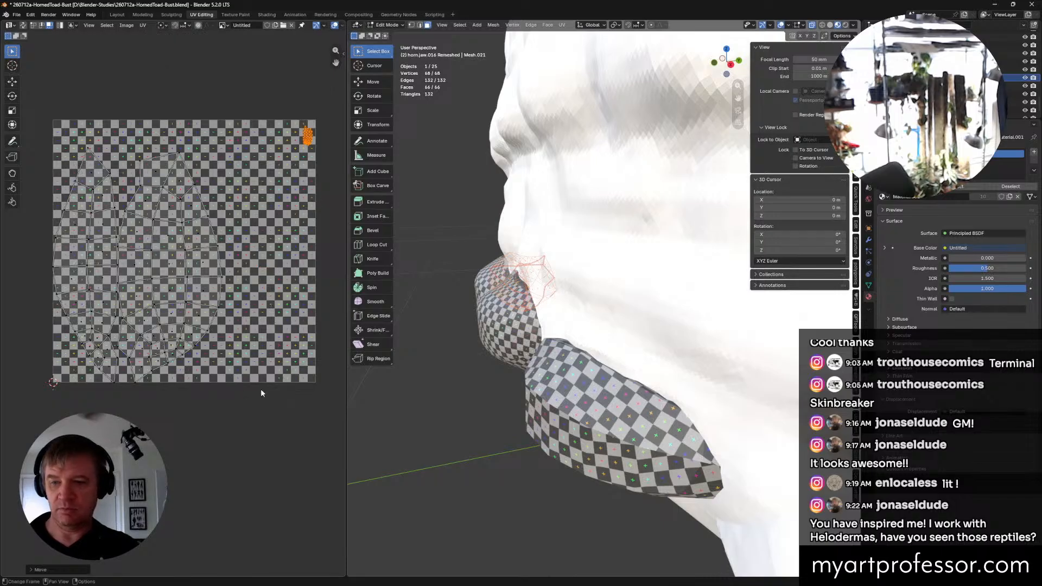
{"action": "left_click_drag", "start_coordinate": [260, 389], "coordinate": [36, 120]}
{"action": "key", "text": "g"}
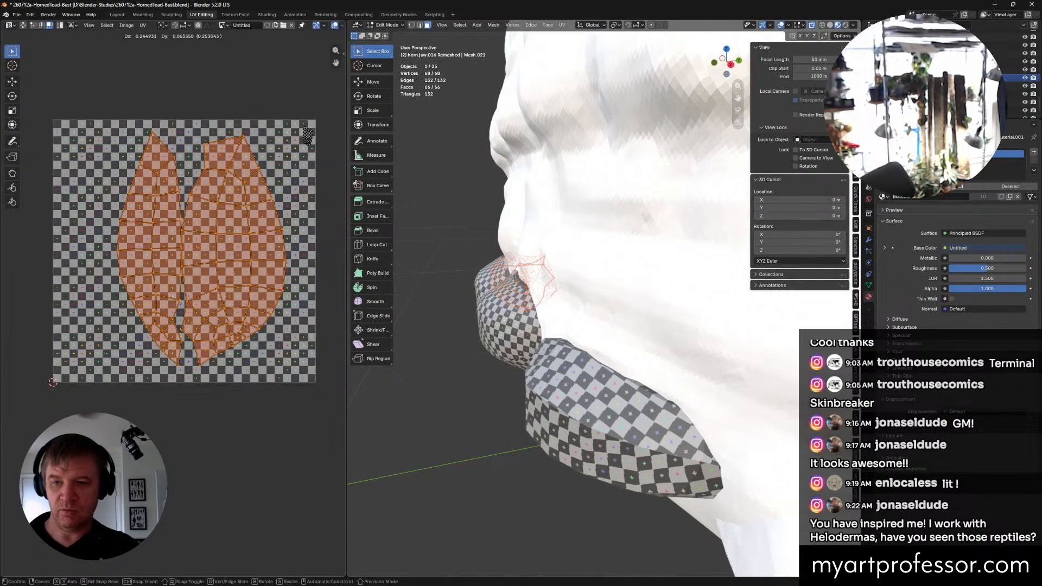
{"action": "left_click", "coordinate": [18, 505]}
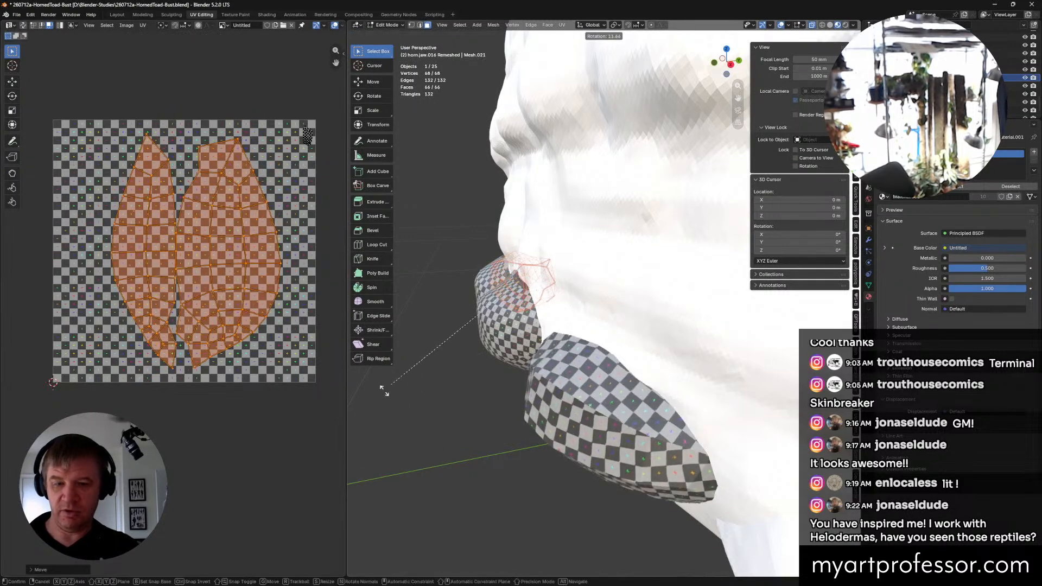
{"action": "key", "text": "ctrl+z"}
{"action": "left_click", "coordinate": [213, 405]}
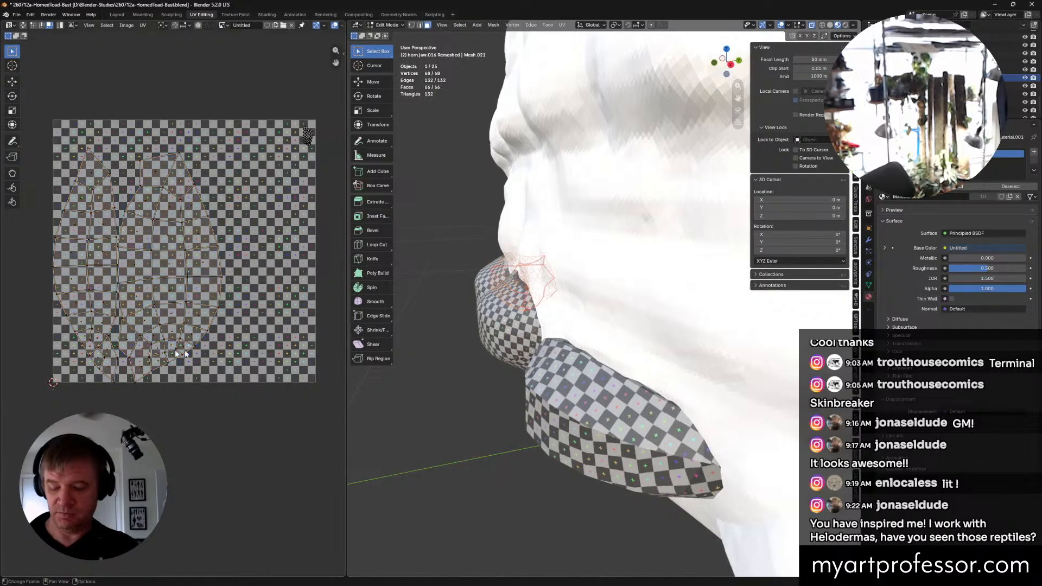
Step: Select the two large UV islands together, centre them in the UV square, and rotate them onto the diagonal
{"action": "key", "text": "b"}
{"action": "left_click_drag", "start_coordinate": [218, 389], "coordinate": [49, 117]}
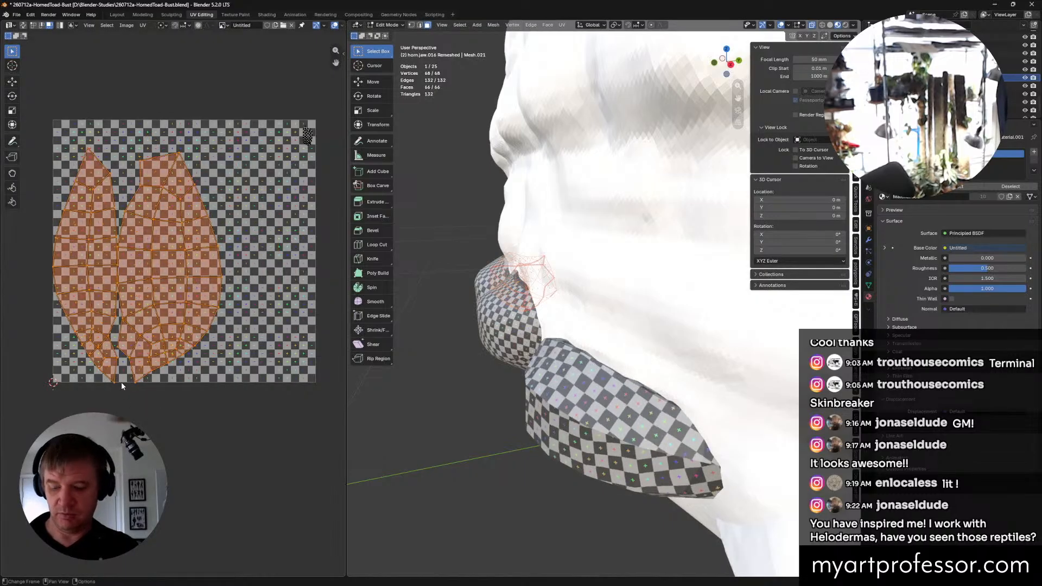
{"action": "key", "text": "g"}
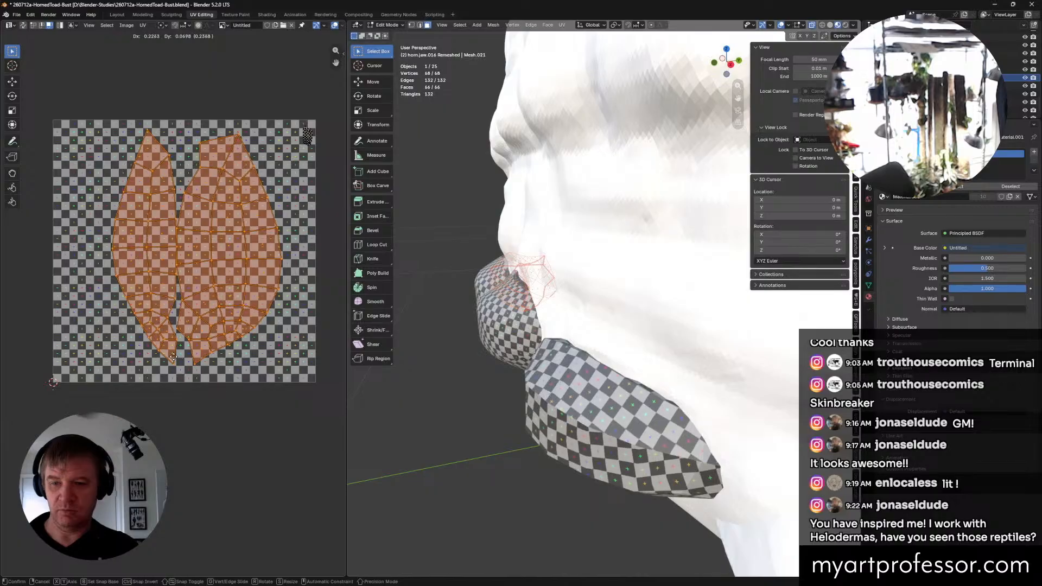
{"action": "left_click", "coordinate": [171, 362]}
{"action": "key", "text": "r"}
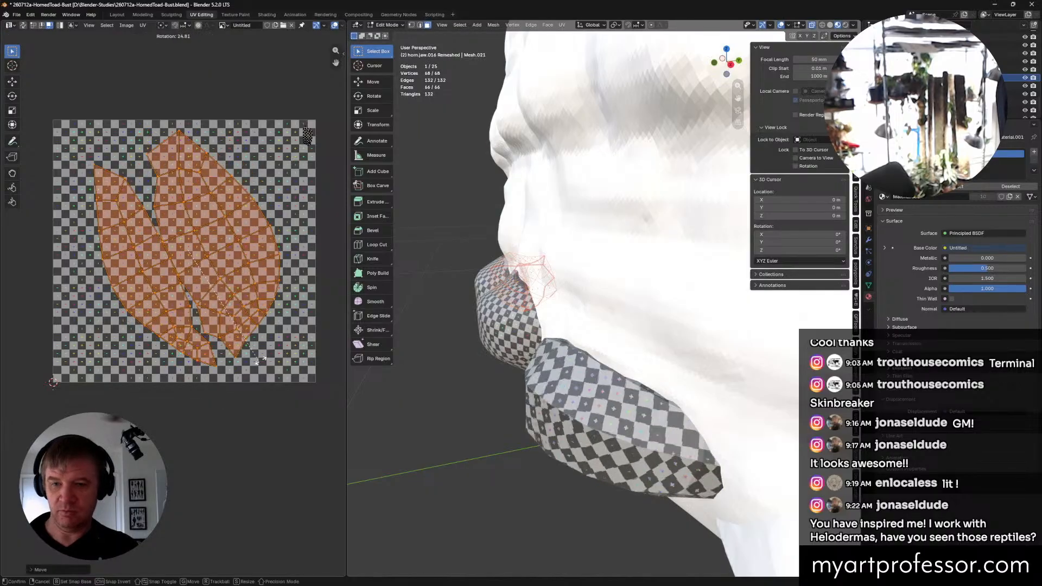
{"action": "left_click", "coordinate": [288, 350]}
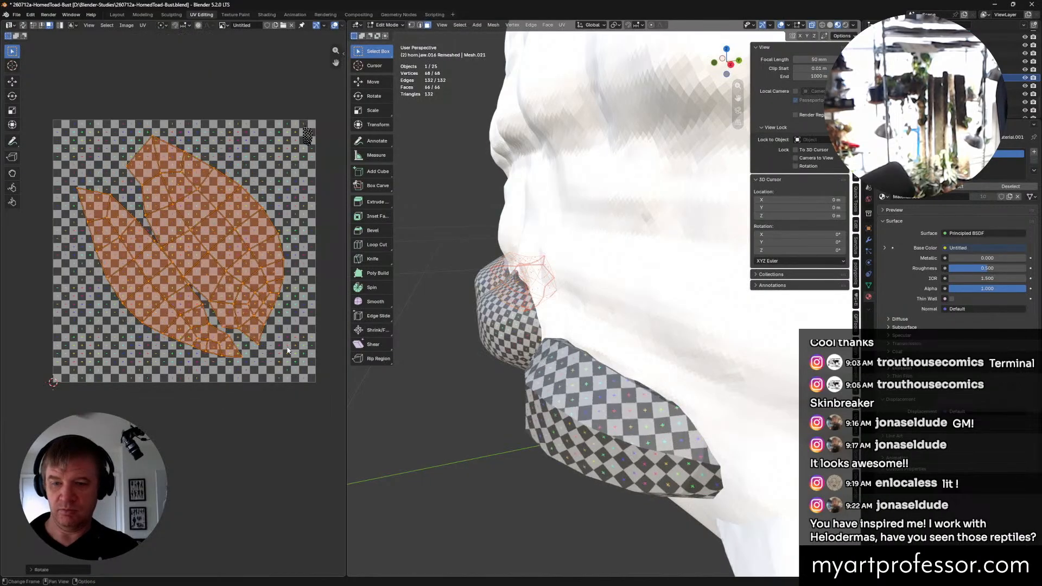
Step: Enlarge the two diagonal UV islands and fine-tune their position and scale so they fill the UV square within its borders
{"action": "key", "text": "s"}
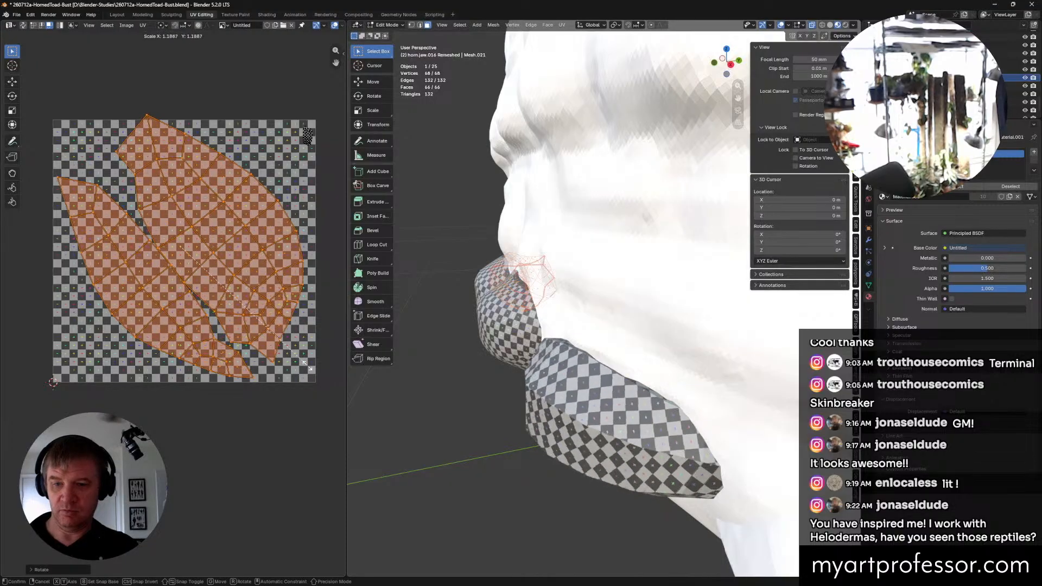
{"action": "left_click", "coordinate": [310, 369]}
{"action": "key", "text": "g"}
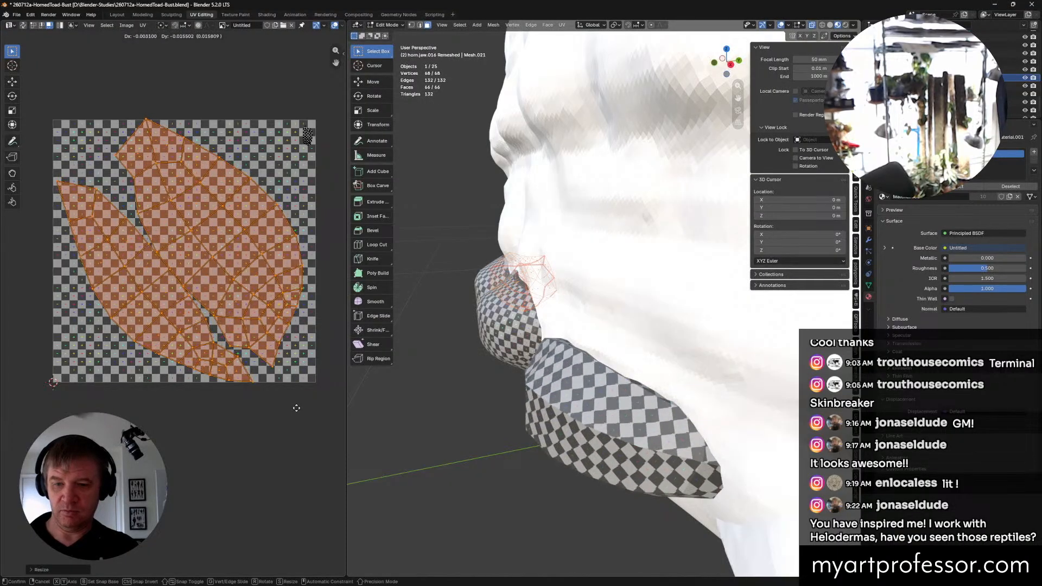
{"action": "left_click", "coordinate": [298, 402]}
{"action": "key", "text": "s"}
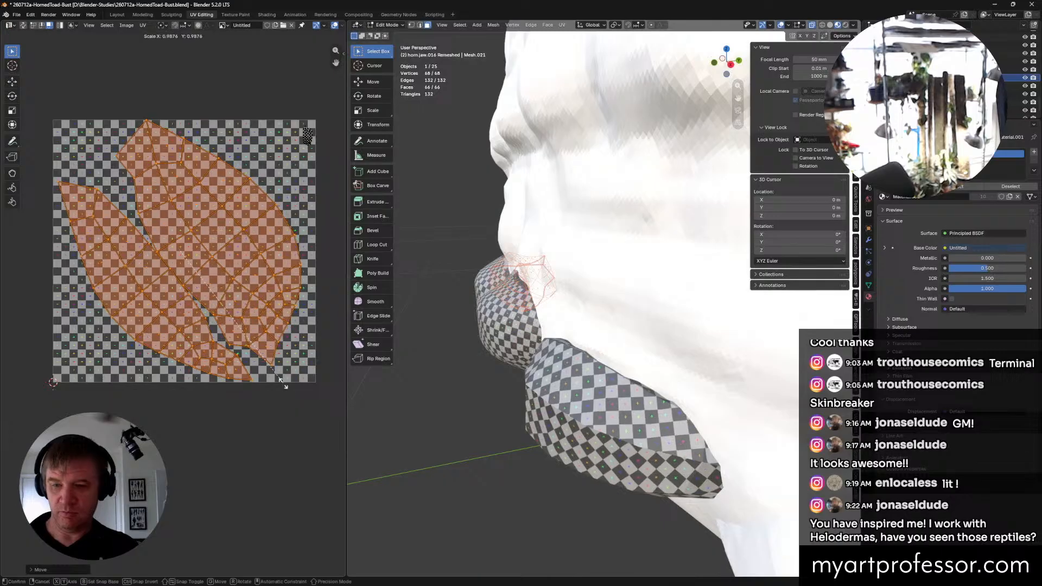
{"action": "left_click", "coordinate": [283, 383]}
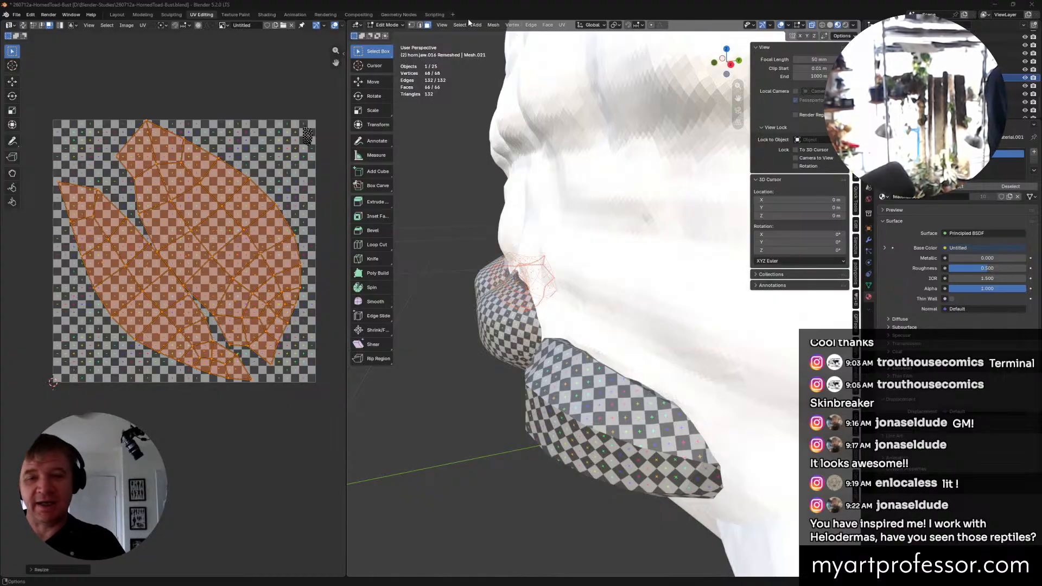
Step: Leave Edit Mode on the finished horn, select the next plain white jaw horn beside the checkered ones, and enter Edit Mode on it
{"action": "middle_click_drag", "start_coordinate": [497, 451], "coordinate": [638, 263]}
{"action": "scroll", "coordinate": [630, 262], "scroll_direction": "up", "scroll_amount": 2}
{"action": "left_click", "coordinate": [646, 292]}
{"action": "key", "text": "ctrl+Tab"}
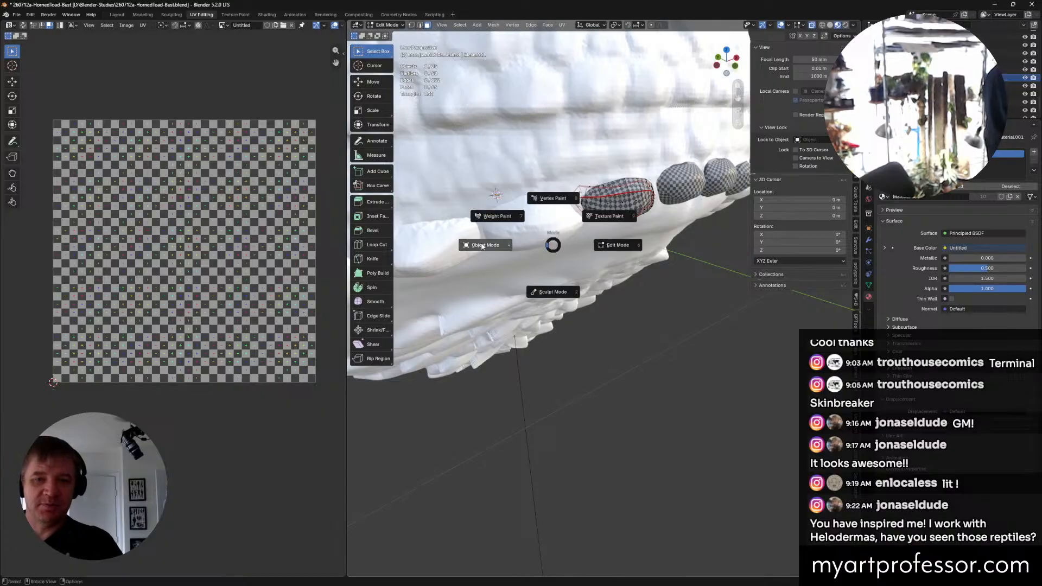
{"action": "left_click", "coordinate": [519, 232]}
{"action": "left_click", "coordinate": [529, 227]}
{"action": "middle_click_drag", "start_coordinate": [609, 246], "coordinate": [419, 389], "text": "shift"}
{"action": "key", "text": "ctrl+Tab"}
{"action": "left_click", "coordinate": [695, 270]}
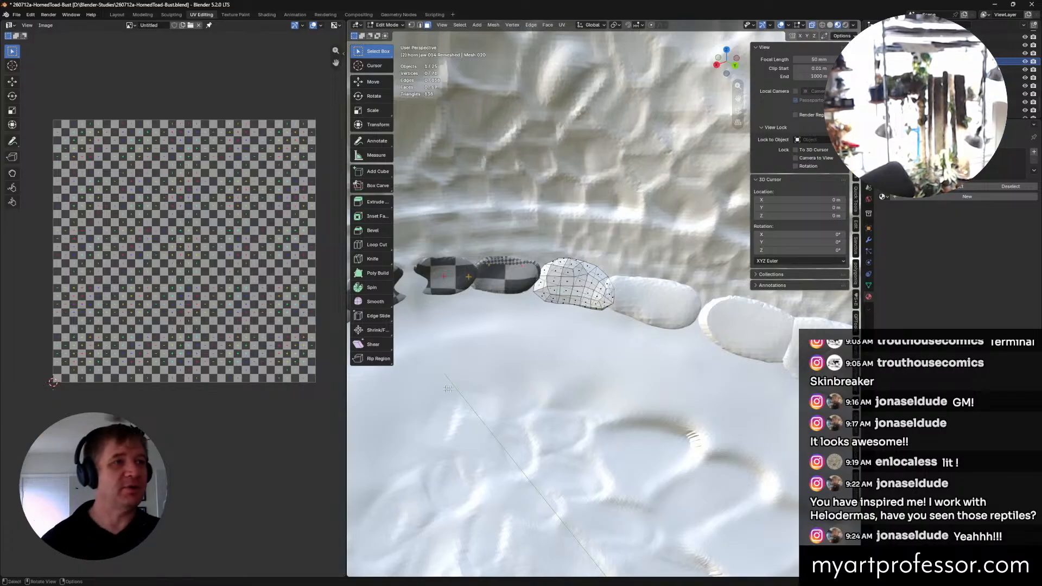
Step: Select the edge loop running around the new horn's outer outline and mark it as a seam
{"action": "scroll", "coordinate": [562, 324], "scroll_direction": "up", "scroll_amount": 2}
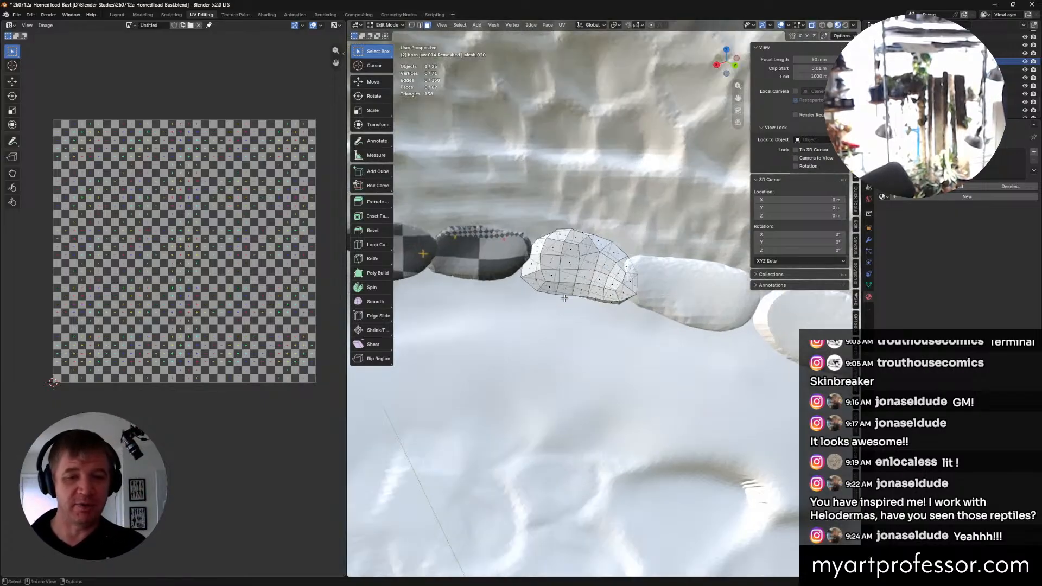
{"action": "middle_click_drag", "start_coordinate": [562, 320], "coordinate": [537, 413], "text": "shift"}
{"action": "scroll", "coordinate": [551, 375], "scroll_direction": "up", "scroll_amount": 3}
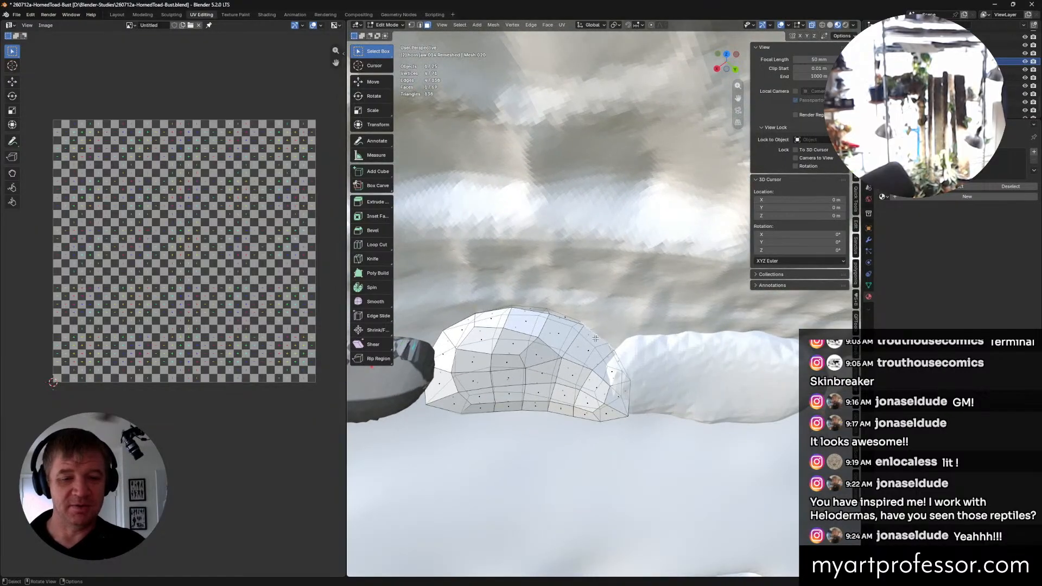
{"action": "left_click", "coordinate": [570, 322], "text": "shift"}
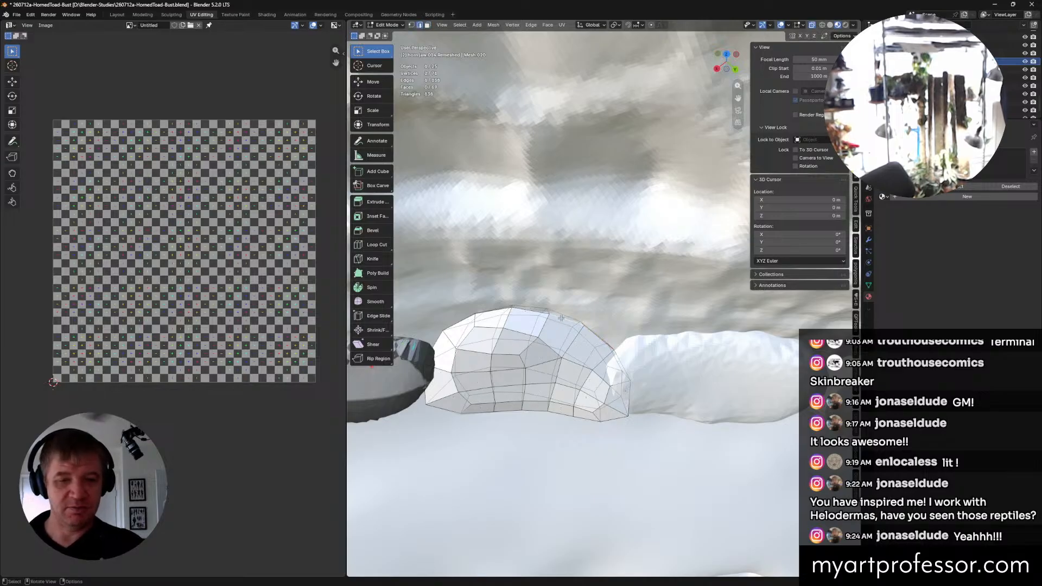
{"action": "left_click", "coordinate": [561, 318], "text": "alt"}
{"action": "middle_click_drag", "start_coordinate": [562, 317], "coordinate": [552, 340]}
{"action": "right_click", "coordinate": [552, 340]}
{"action": "left_click", "coordinate": [552, 339]}
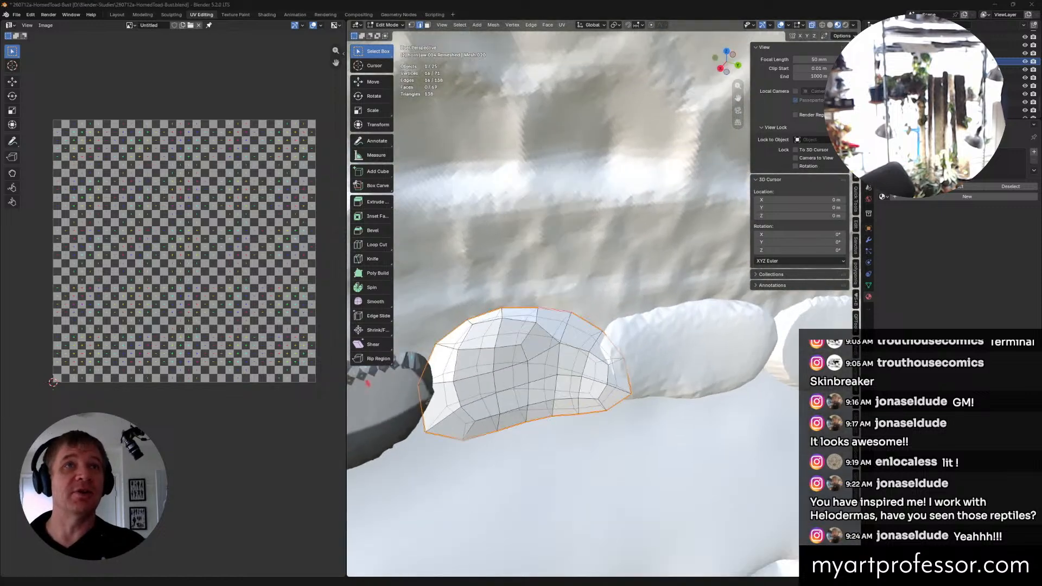
Step: Bring up the horned lizard reference photos and examine the jaw horns in the side, top and front views
{"action": "left_click_drag", "start_coordinate": [0, 92], "coordinate": [566, 105]}
{"action": "middle_click_drag", "start_coordinate": [530, 222], "coordinate": [325, 211]}
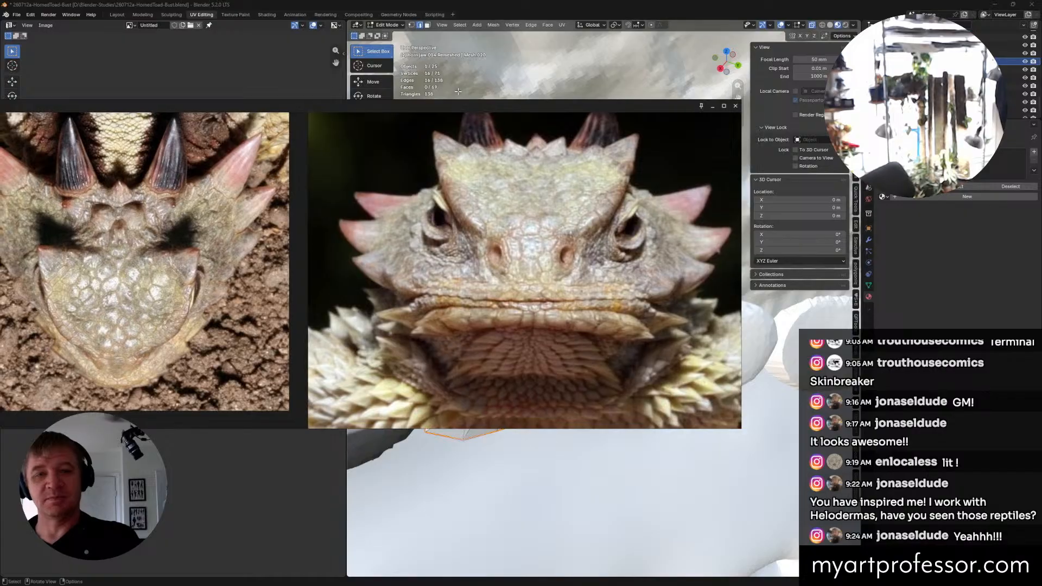
{"action": "left_click_drag", "start_coordinate": [412, 116], "coordinate": [805, 105]}
{"action": "middle_click_drag", "start_coordinate": [593, 266], "coordinate": [808, 270]}
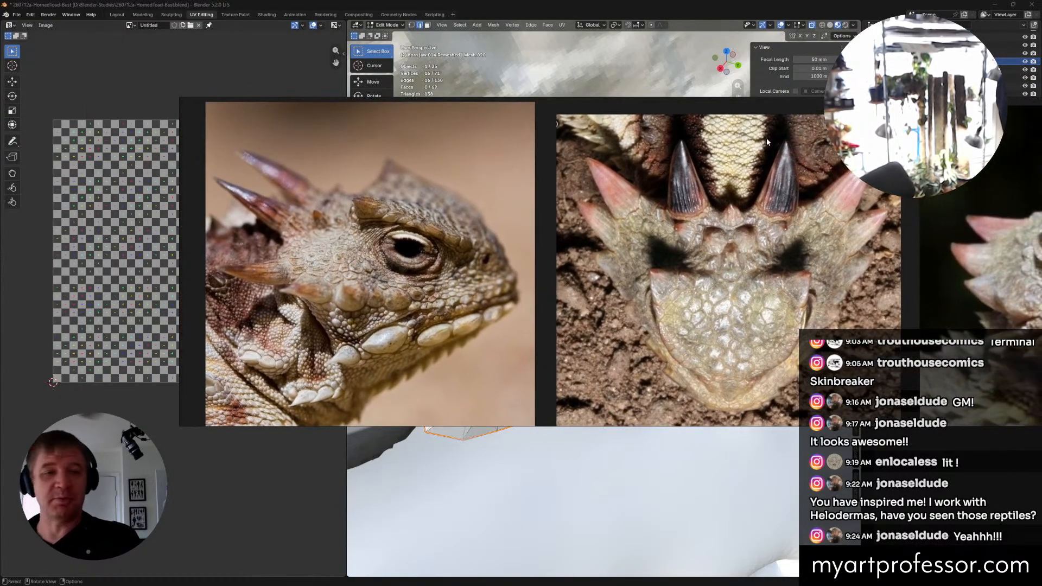
{"action": "left_click_drag", "start_coordinate": [781, 101], "coordinate": [0, 163]}
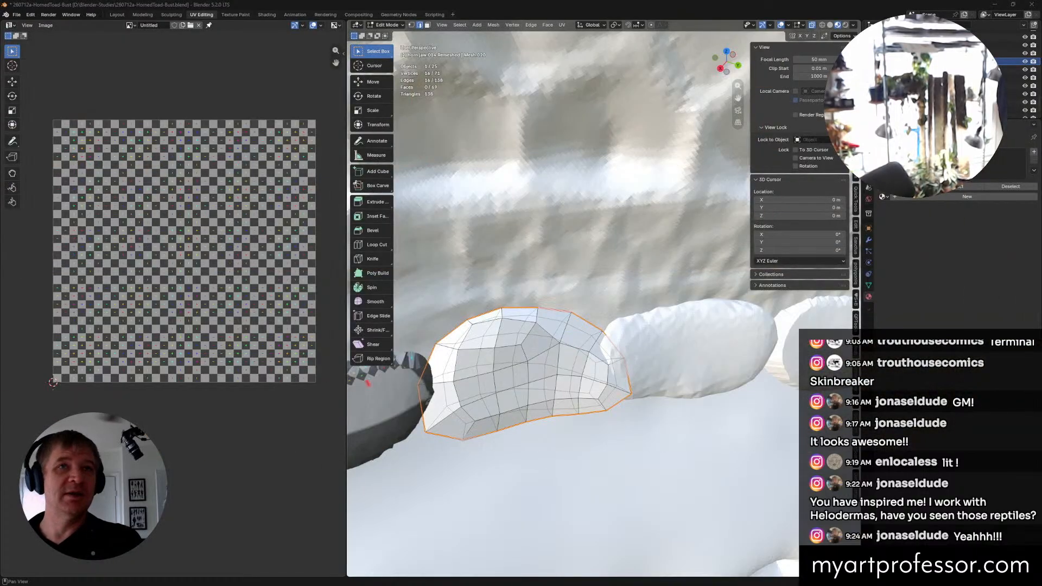
Step: Select an edge path lengthwise along the outward-facing side of the horn, from end to end, and mark it as a seam
{"action": "middle_click_drag", "start_coordinate": [482, 369], "coordinate": [799, 304]}
{"action": "left_click", "coordinate": [575, 351]}
{"action": "left_click", "coordinate": [548, 368], "text": "ctrl"}
{"action": "left_click", "coordinate": [478, 402], "text": "ctrl"}
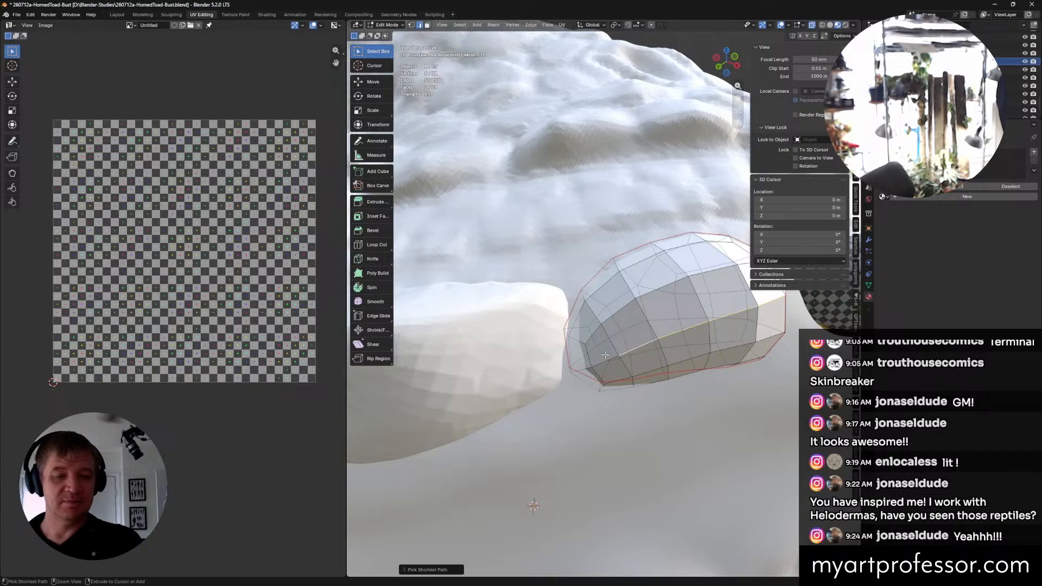
{"action": "middle_click_drag", "start_coordinate": [580, 369], "coordinate": [567, 328]}
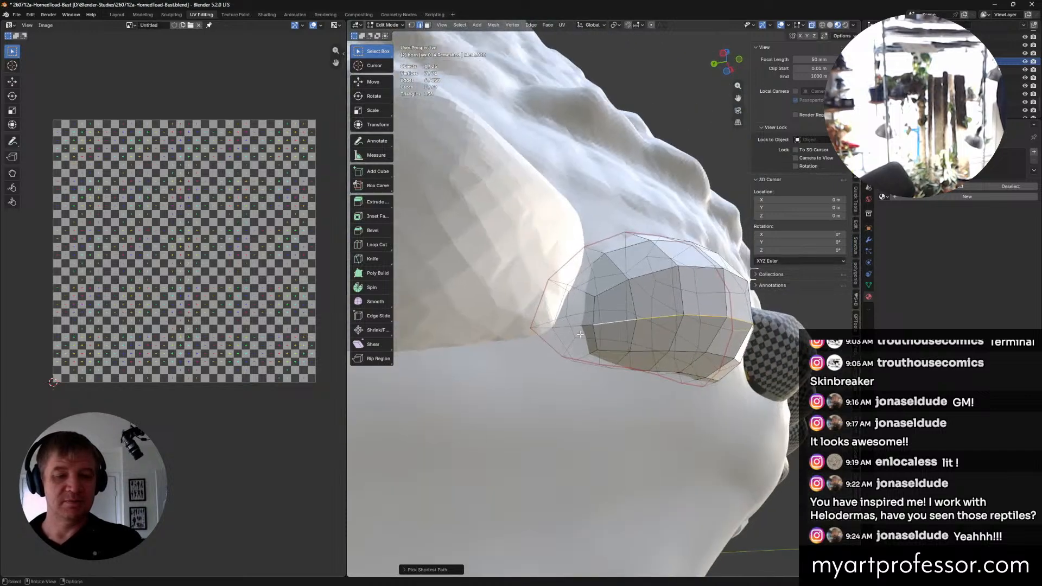
{"action": "left_click", "coordinate": [541, 330], "text": "ctrl"}
{"action": "middle_click_drag", "start_coordinate": [541, 330], "coordinate": [565, 374]}
{"action": "key", "text": "ctrl+e"}
{"action": "left_click", "coordinate": [602, 311]}
Step: Unwrap the whole horn with Minimum Stretch and select the widest, rounded UV island on its own
{"action": "middle_click_drag", "start_coordinate": [493, 398], "coordinate": [450, 397]}
{"action": "key", "text": "a"}
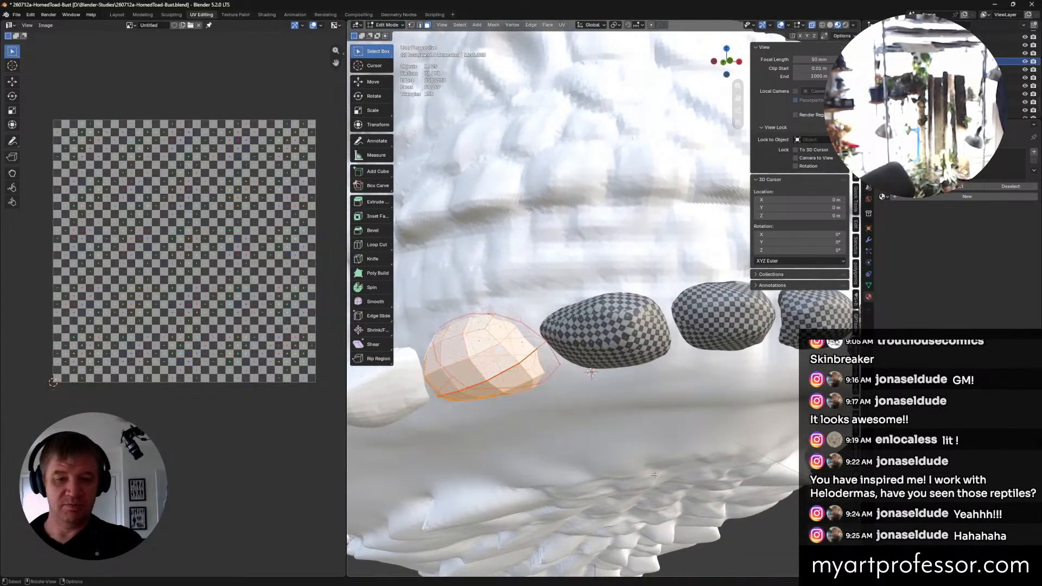
{"action": "key", "text": "u"}
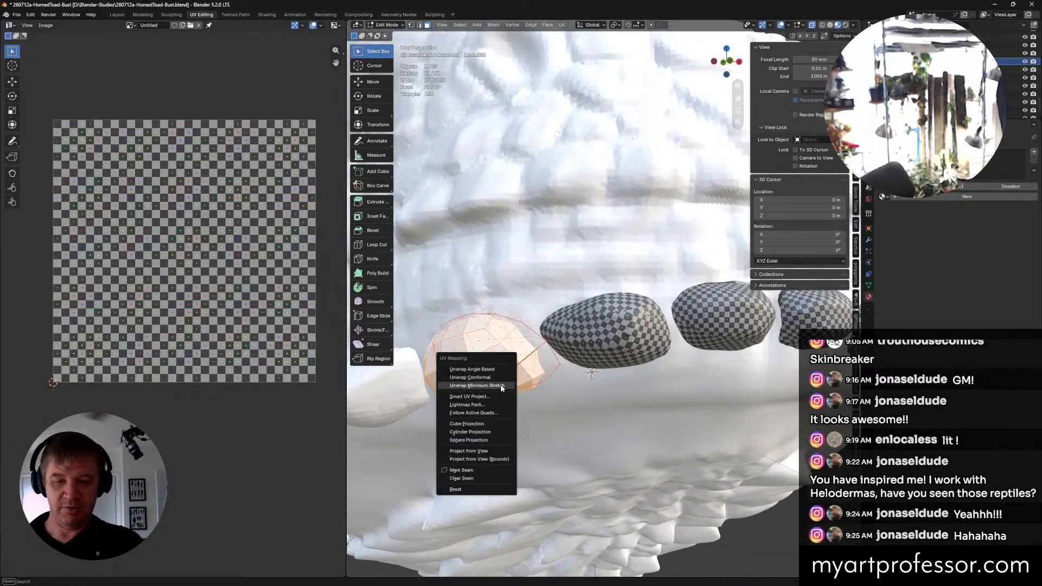
{"action": "left_click", "coordinate": [475, 386]}
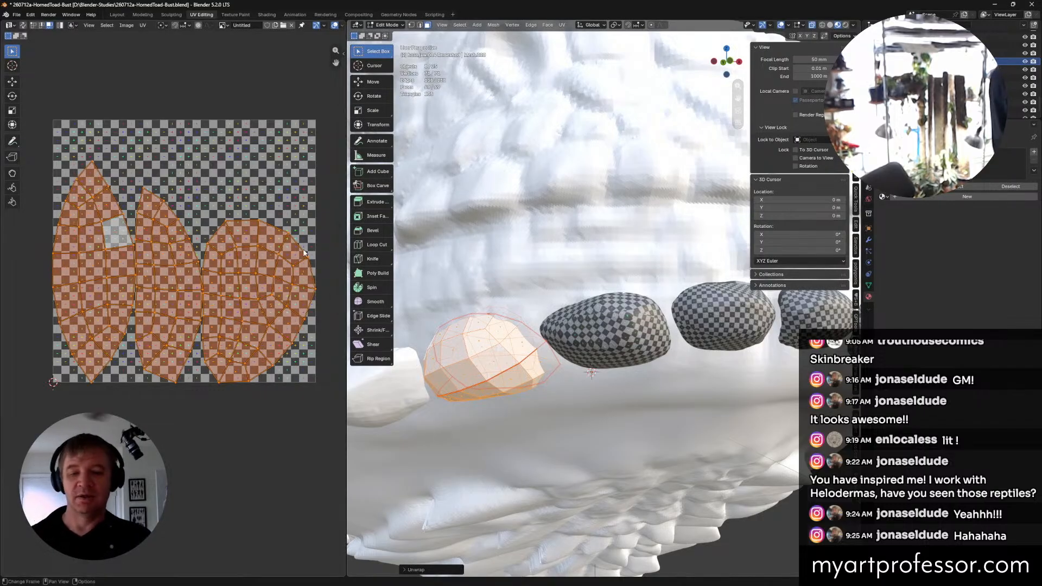
{"action": "left_click", "coordinate": [276, 280]}
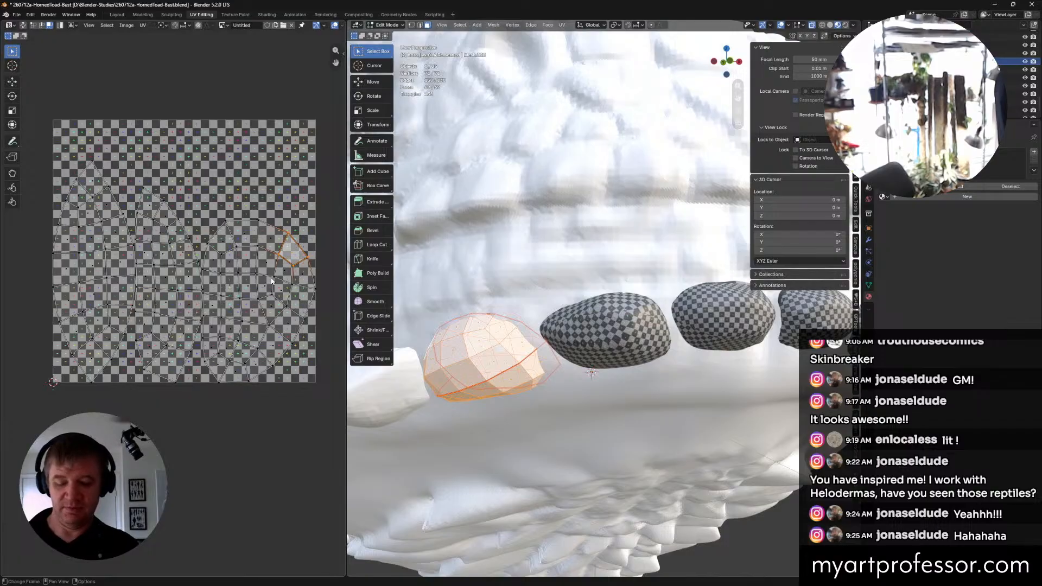
{"action": "key", "text": "l"}
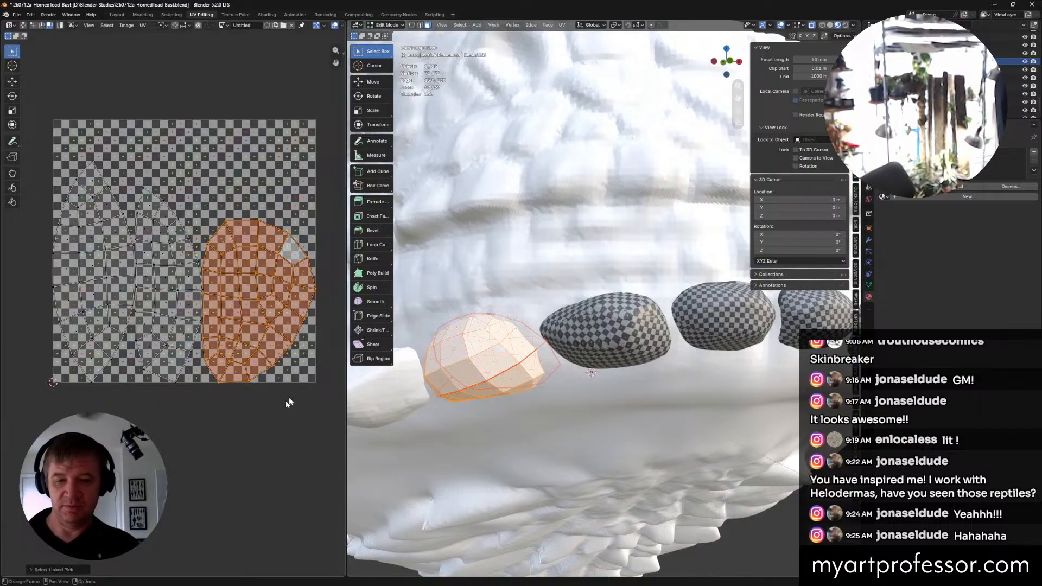
{"action": "key", "text": "s"}
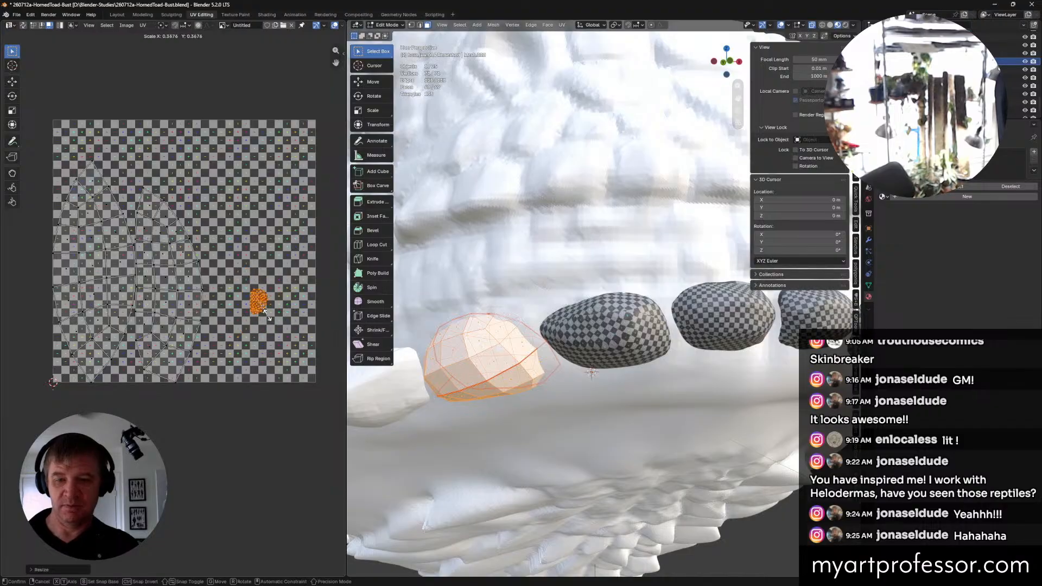
{"action": "key", "text": "Escape"}
{"action": "key", "text": "ctrl+z"}
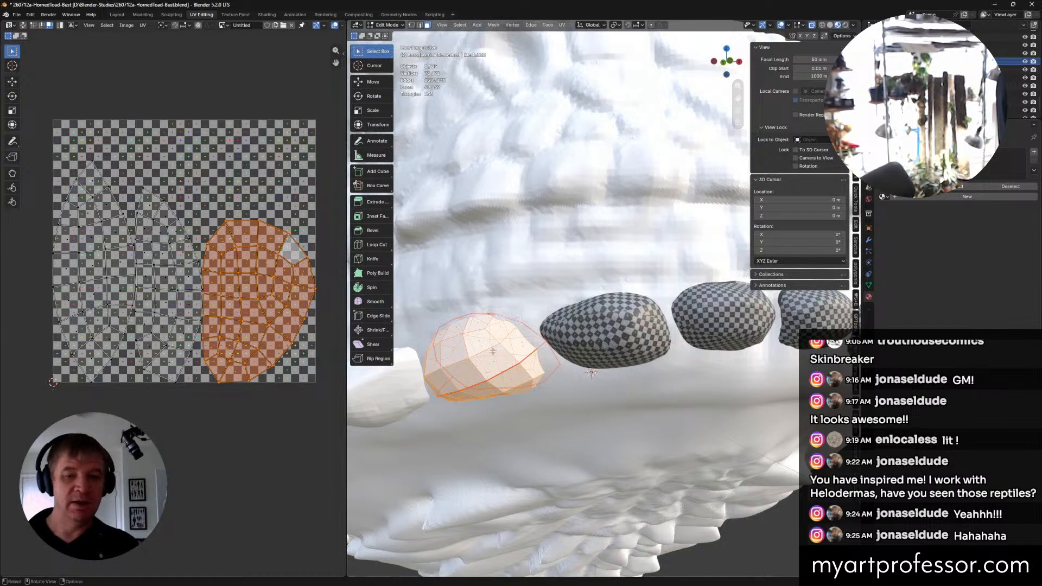
Step: Assign the existing checker material Material.001 to the horn
{"action": "middle_click_drag", "start_coordinate": [492, 351], "coordinate": [548, 315]}
{"action": "left_click", "coordinate": [883, 197]}
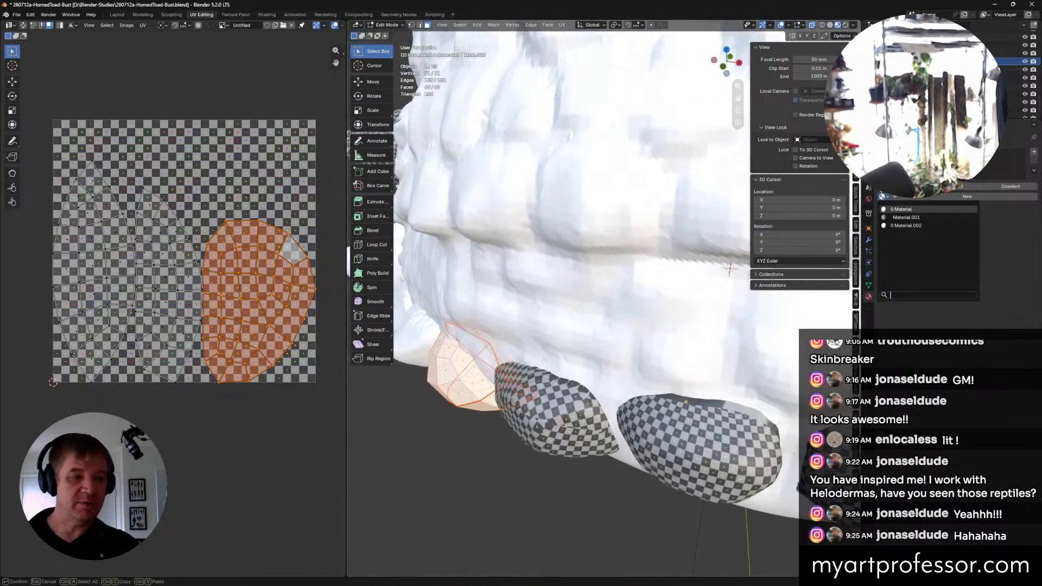
{"action": "left_click", "coordinate": [901, 218]}
Step: Shrink the rounded UV island to a tiny size and place it in the upper-right corner of the UV square
{"action": "middle_click_drag", "start_coordinate": [238, 312], "coordinate": [230, 291]}
{"action": "key", "text": "s"}
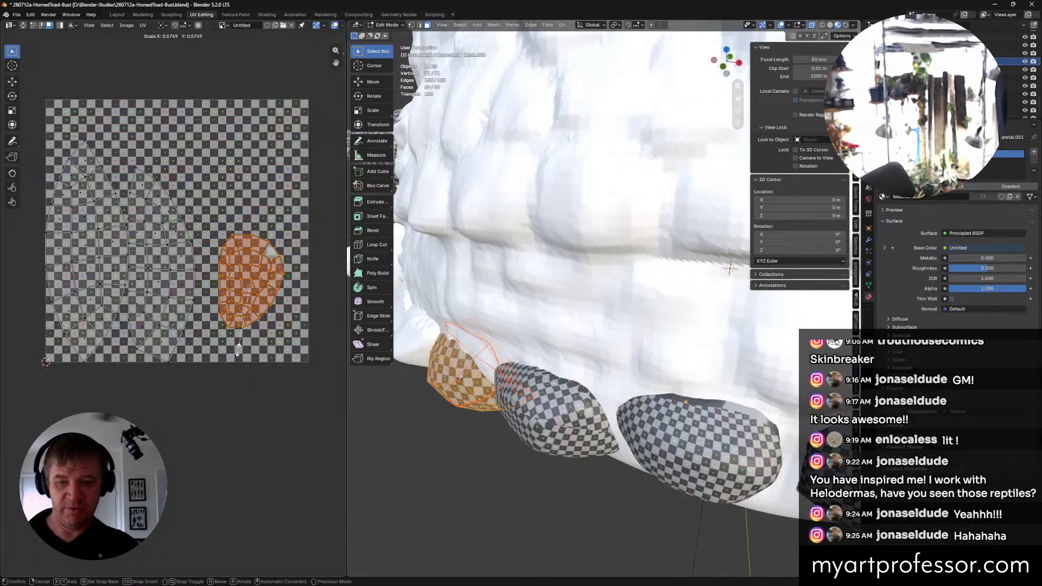
{"action": "left_click", "coordinate": [237, 328]}
{"action": "middle_click_drag", "start_coordinate": [651, 337], "coordinate": [641, 304]}
{"action": "key", "text": "s"}
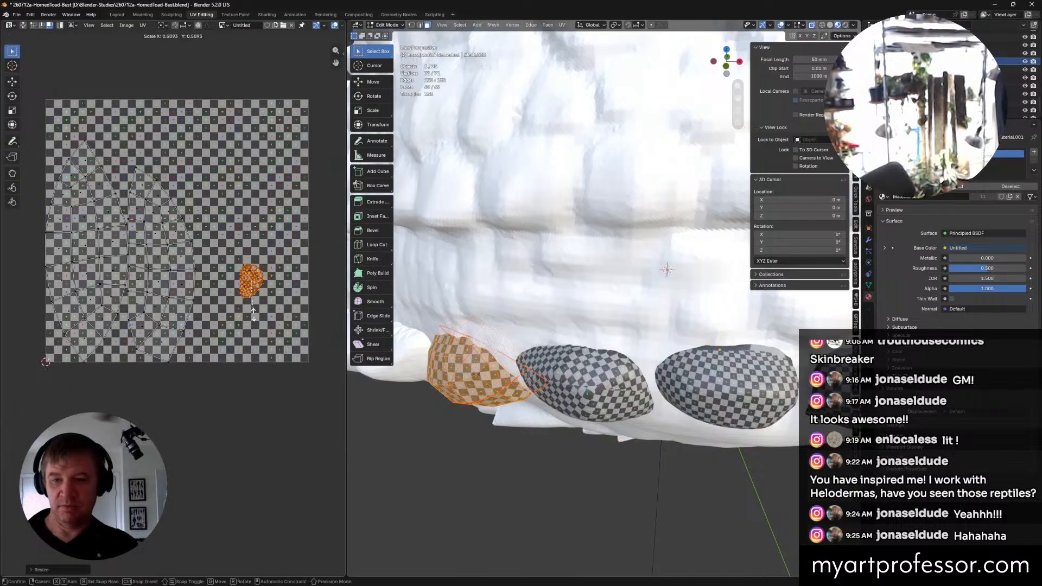
{"action": "left_click", "coordinate": [254, 304]}
{"action": "key", "text": "g"}
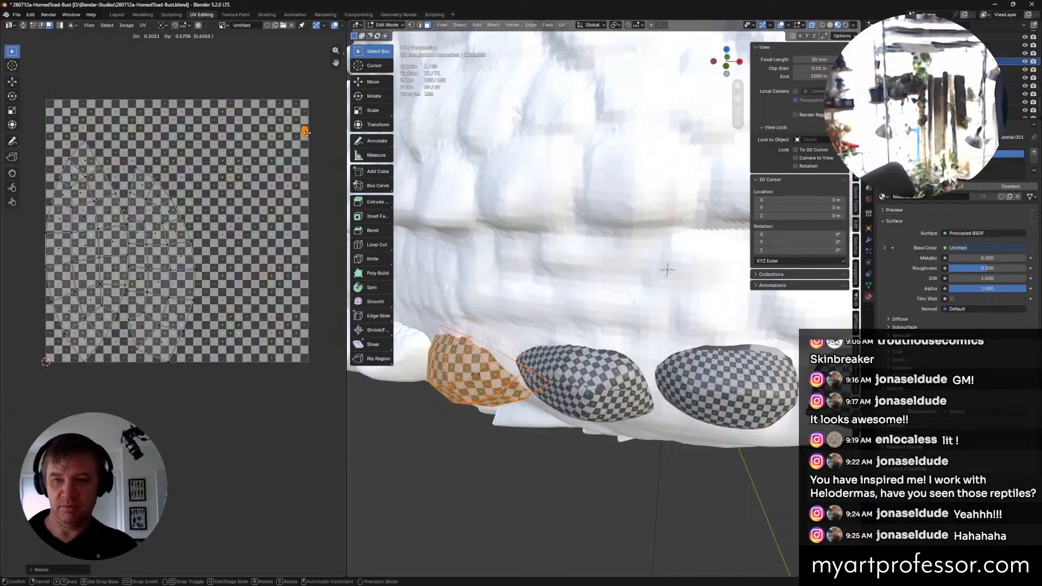
{"action": "left_click", "coordinate": [304, 114]}
Step: Select the two long UV islands, centre them in the UV square, and rotate them about 44° onto the diagonal
{"action": "left_click_drag", "start_coordinate": [220, 396], "coordinate": [32, 118]}
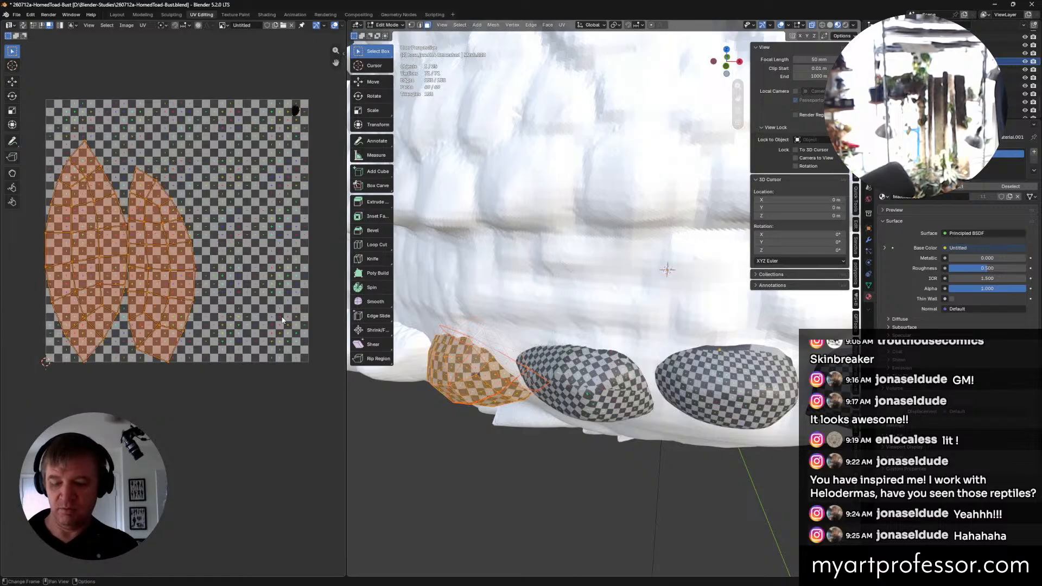
{"action": "key", "text": "g"}
{"action": "left_click", "coordinate": [17, 292]}
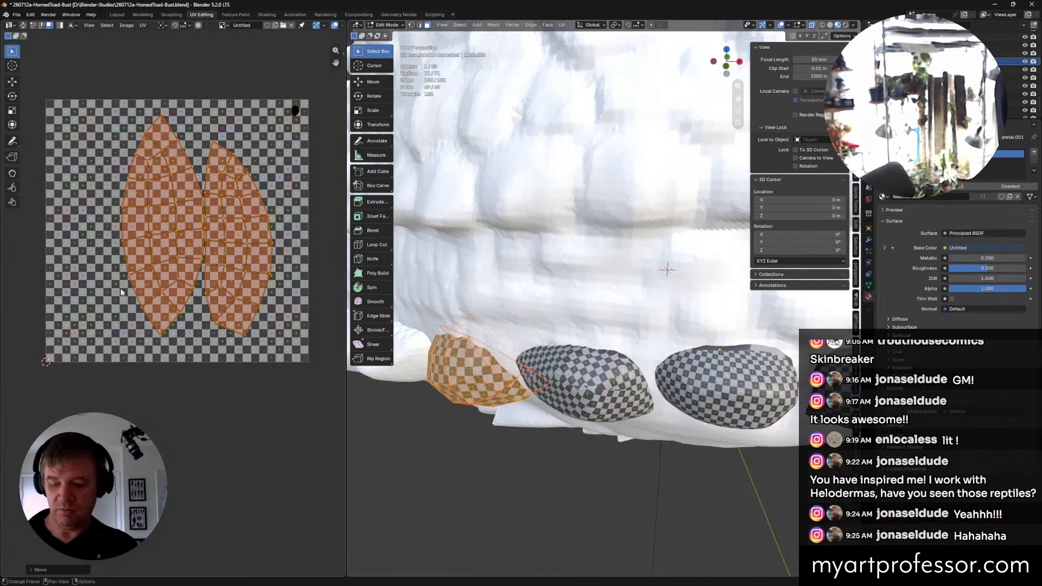
{"action": "key", "text": "r"}
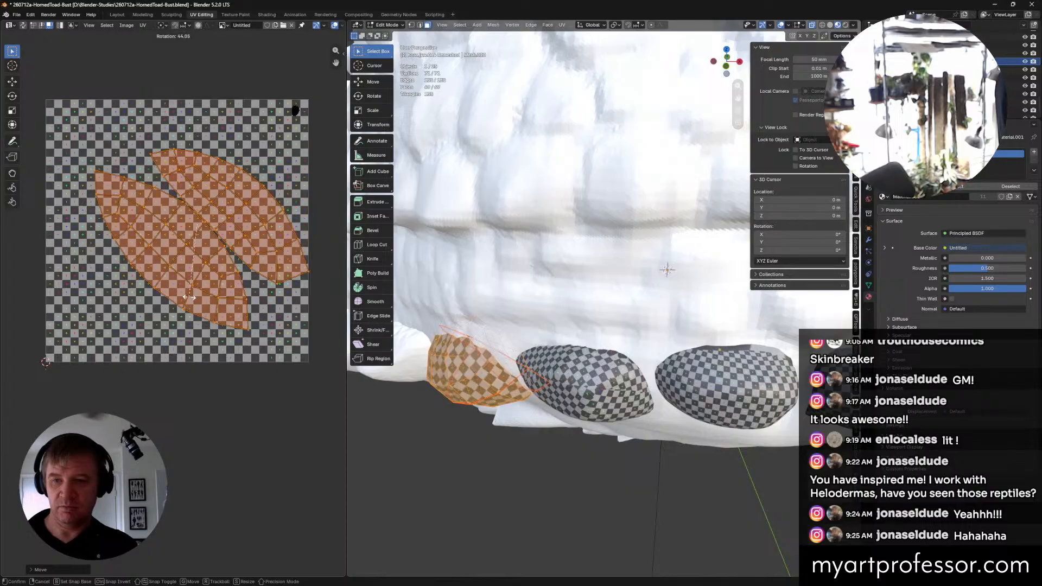
{"action": "left_click", "coordinate": [186, 298]}
{"action": "key", "text": "g"}
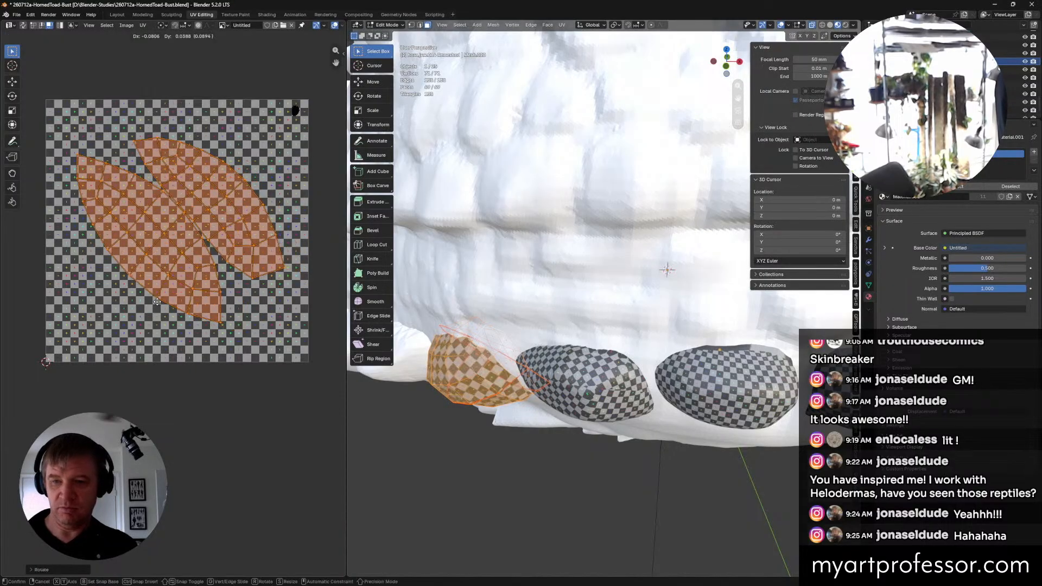
{"action": "left_click", "coordinate": [161, 243]}
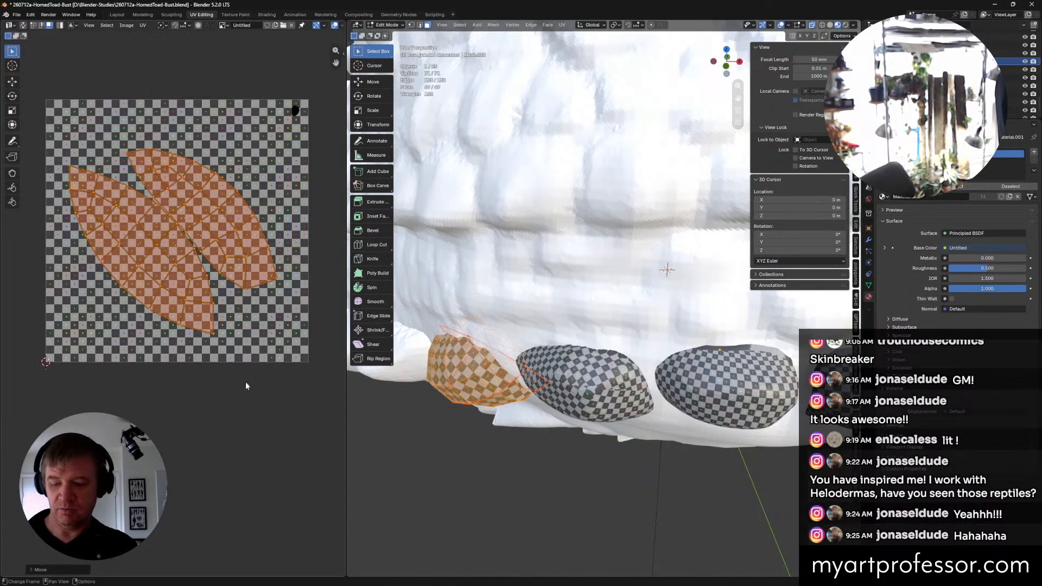
Step: Enlarge the two diagonal UV islands by about 1.19 and shift them to fit inside the UV square
{"action": "key", "text": "s"}
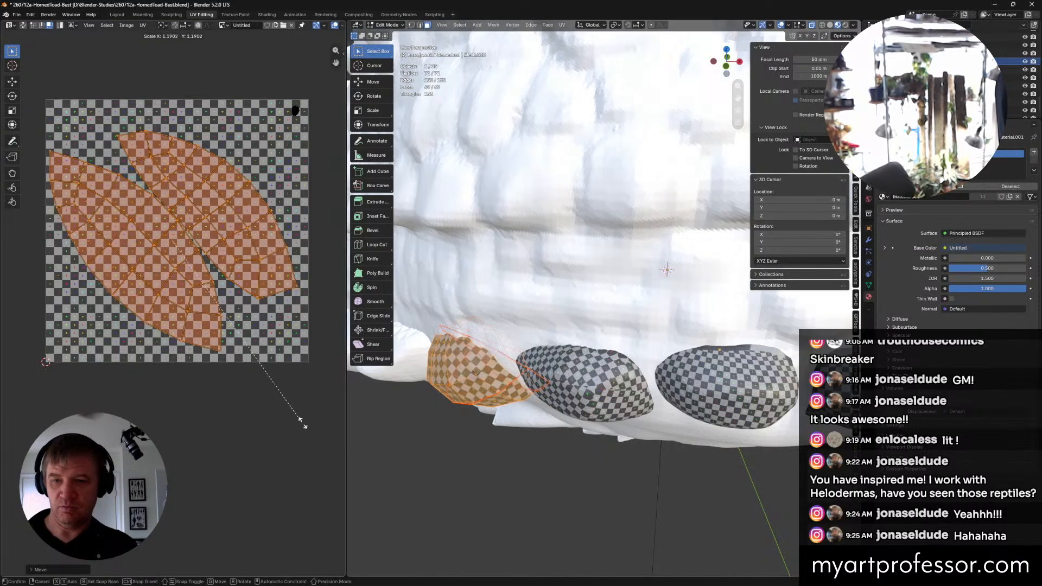
{"action": "left_click", "coordinate": [305, 428]}
{"action": "key", "text": "g"}
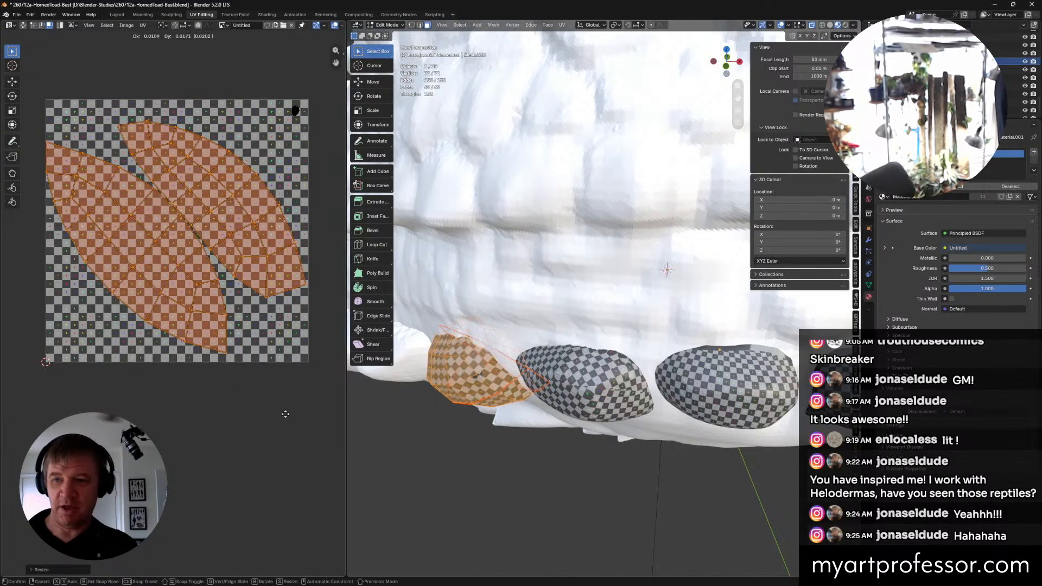
{"action": "left_click", "coordinate": [286, 411]}
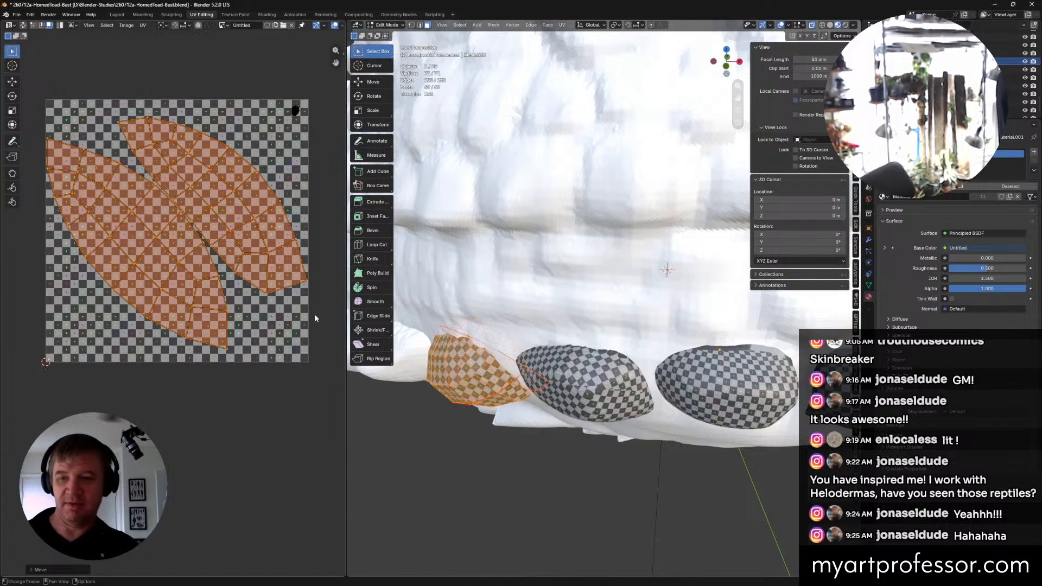
Step: Fine-tune the rotation, scale and position of the two UV islands so they reach the UV square's borders
{"action": "key", "text": "r"}
{"action": "left_click", "coordinate": [312, 332]}
{"action": "key", "text": "s"}
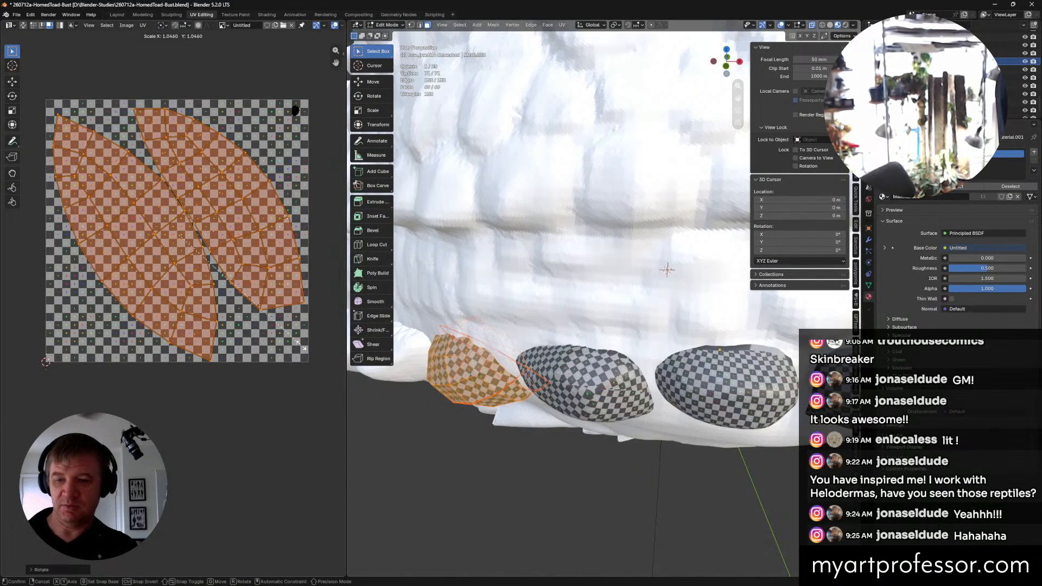
{"action": "left_click", "coordinate": [298, 343]}
{"action": "key", "text": "g"}
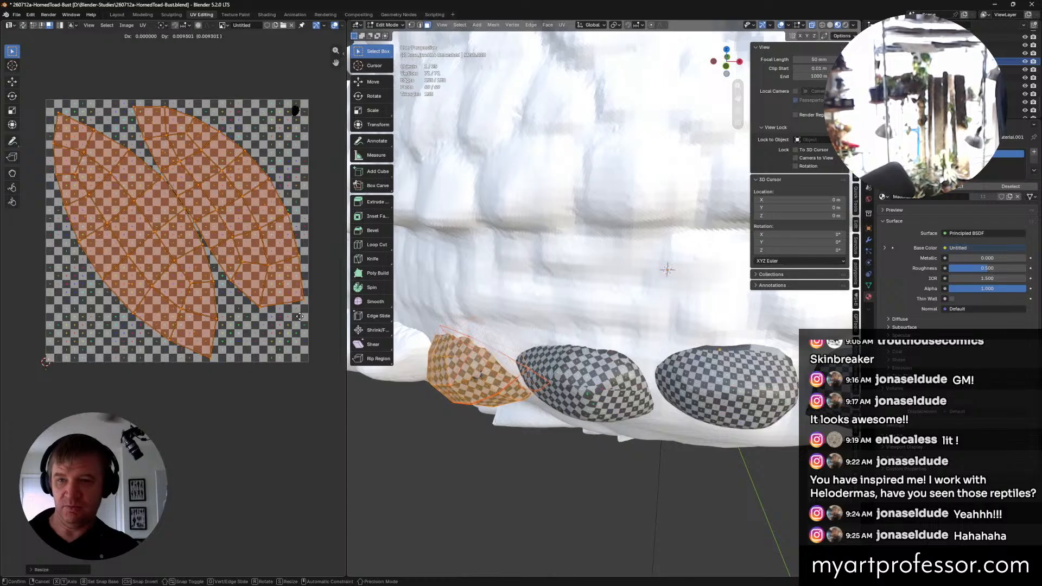
{"action": "left_click", "coordinate": [290, 309]}
{"action": "key", "text": "s"}
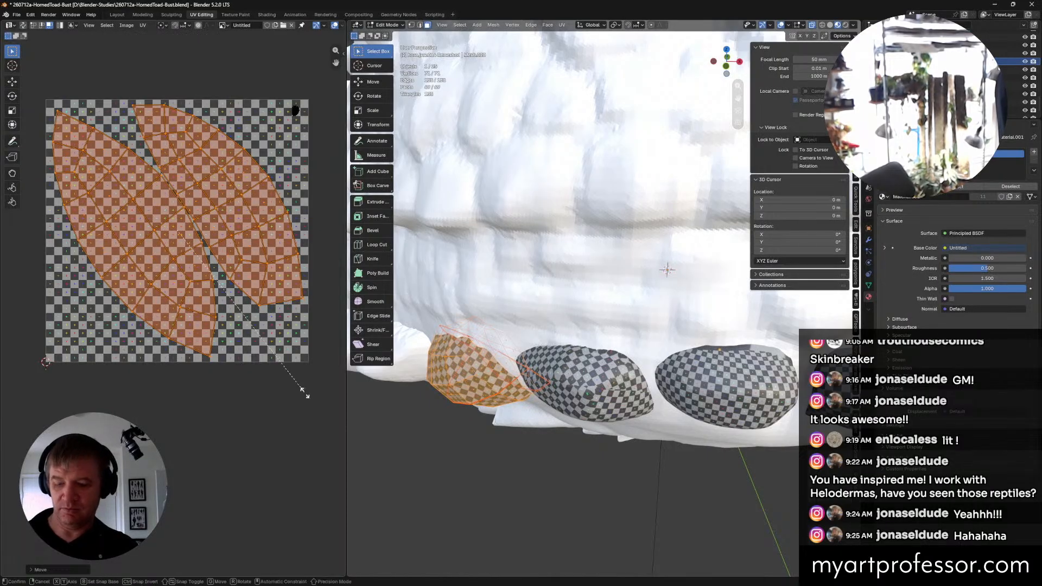
{"action": "left_click", "coordinate": [13, 459]}
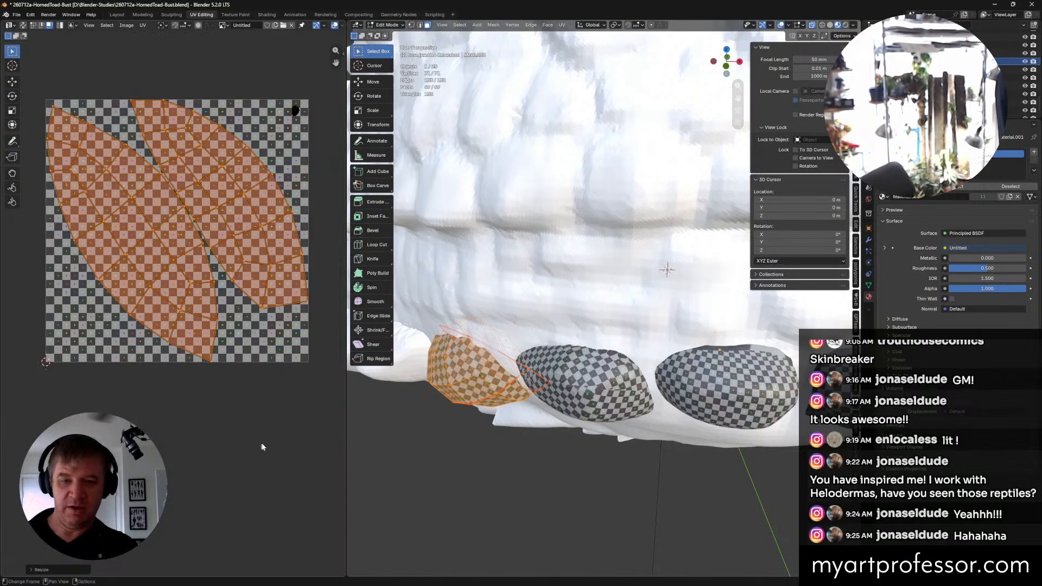
Step: Leave Edit Mode on the finished horn and select the next plain white jaw horn beside it
{"action": "middle_click_drag", "start_coordinate": [522, 403], "coordinate": [665, 384]}
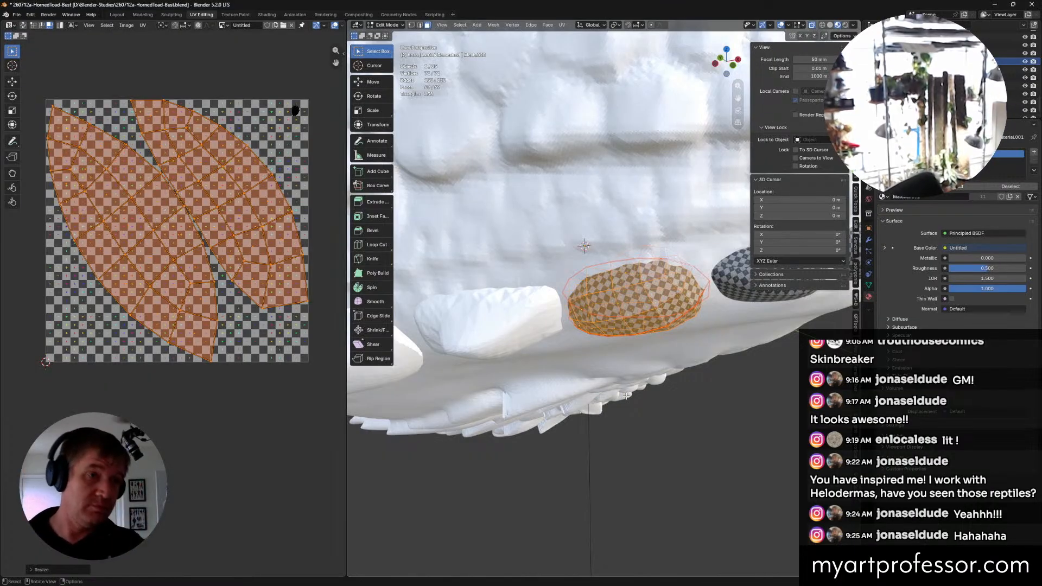
{"action": "middle_click_drag", "start_coordinate": [505, 312], "coordinate": [559, 319]}
{"action": "scroll", "coordinate": [560, 318], "scroll_direction": "down", "scroll_amount": 2}
{"action": "left_click", "coordinate": [561, 320]}
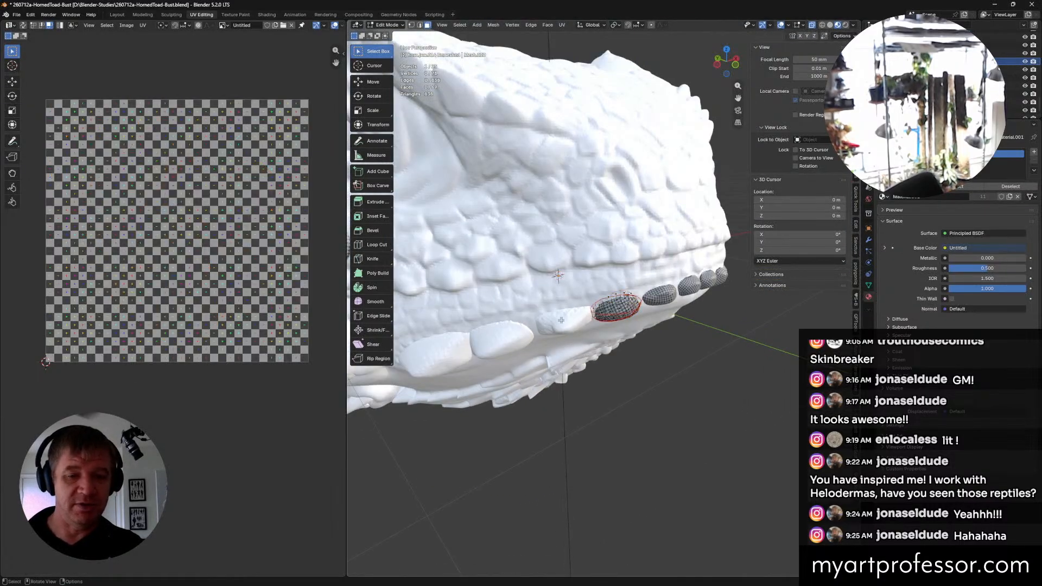
{"action": "key", "text": "ctrl+Tab"}
{"action": "left_click", "coordinate": [530, 326]}
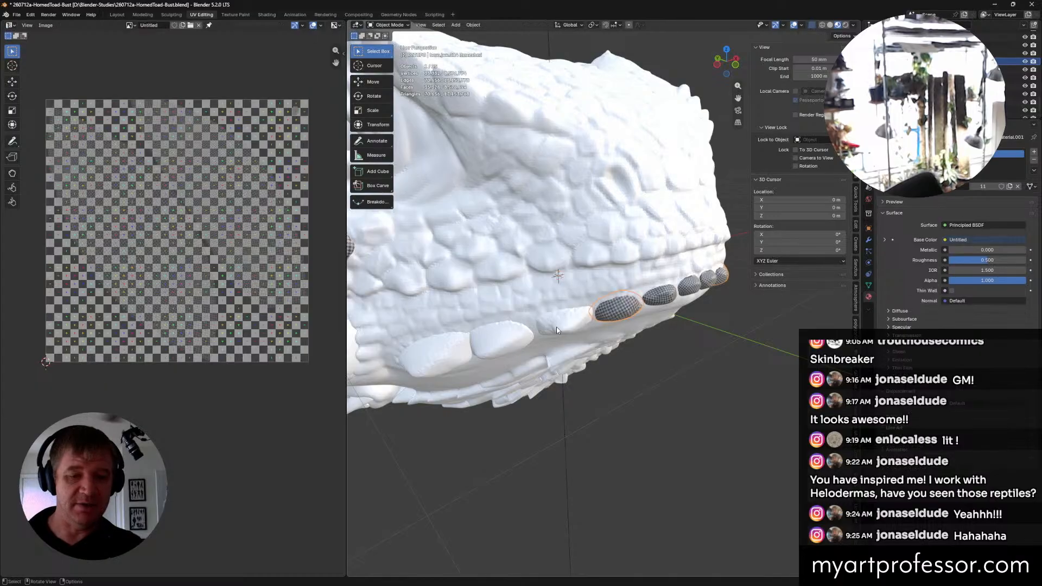
{"action": "left_click", "coordinate": [567, 323]}
Step: Save the Blender file and enter Edit Mode on the selected plain horn
{"action": "middle_click_drag", "start_coordinate": [567, 323], "coordinate": [623, 330], "text": "shift"}
{"action": "scroll", "coordinate": [624, 330], "scroll_direction": "down", "scroll_amount": 5}
{"action": "middle_click_drag", "start_coordinate": [559, 333], "coordinate": [552, 314]}
{"action": "key", "text": "ctrl+s"}
{"action": "scroll", "coordinate": [531, 312], "scroll_direction": "down", "scroll_amount": 2}
{"action": "scroll", "coordinate": [531, 312], "scroll_direction": "up", "scroll_amount": 4}
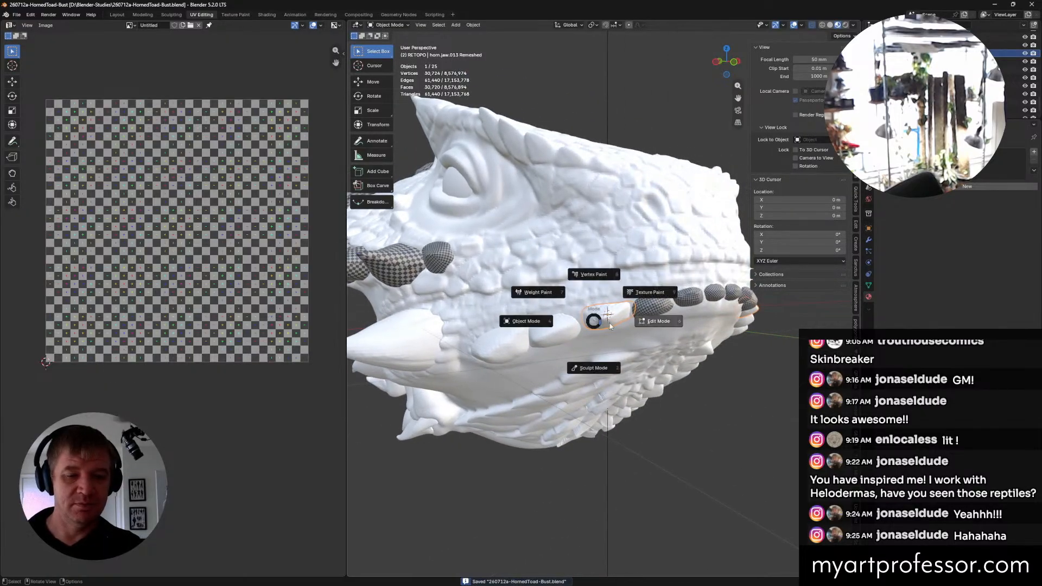
{"action": "left_click", "coordinate": [646, 326]}
Step: Mark the edge loop around the plain jaw horn's base as a seam
{"action": "middle_click_drag", "start_coordinate": [646, 328], "coordinate": [452, 321]}
{"action": "middle_click_drag", "start_coordinate": [622, 337], "coordinate": [678, 331]}
{"action": "scroll", "coordinate": [565, 368], "scroll_direction": "up", "scroll_amount": 5}
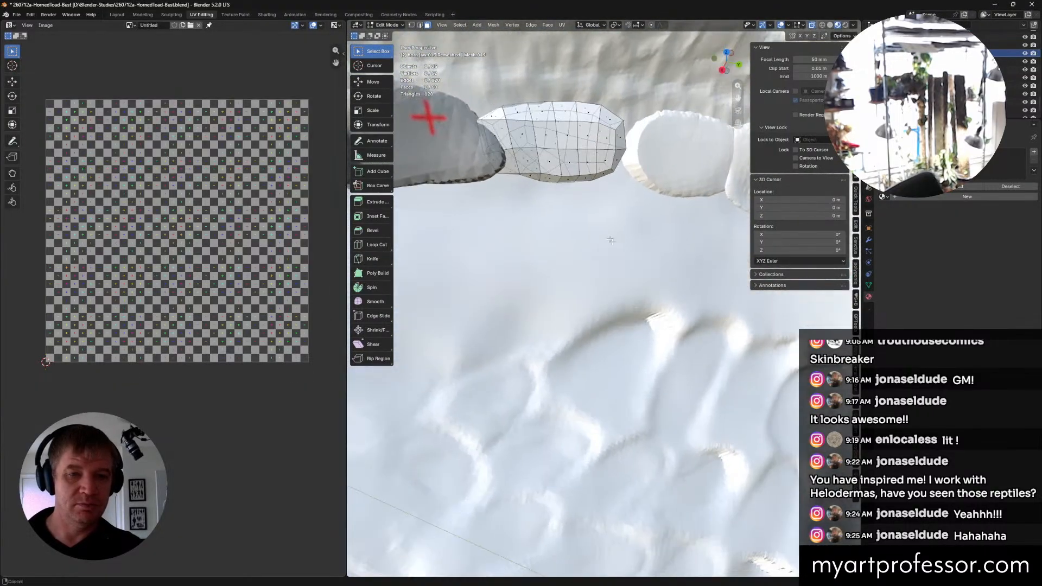
{"action": "middle_click_drag", "start_coordinate": [612, 240], "coordinate": [660, 253], "text": "shift"}
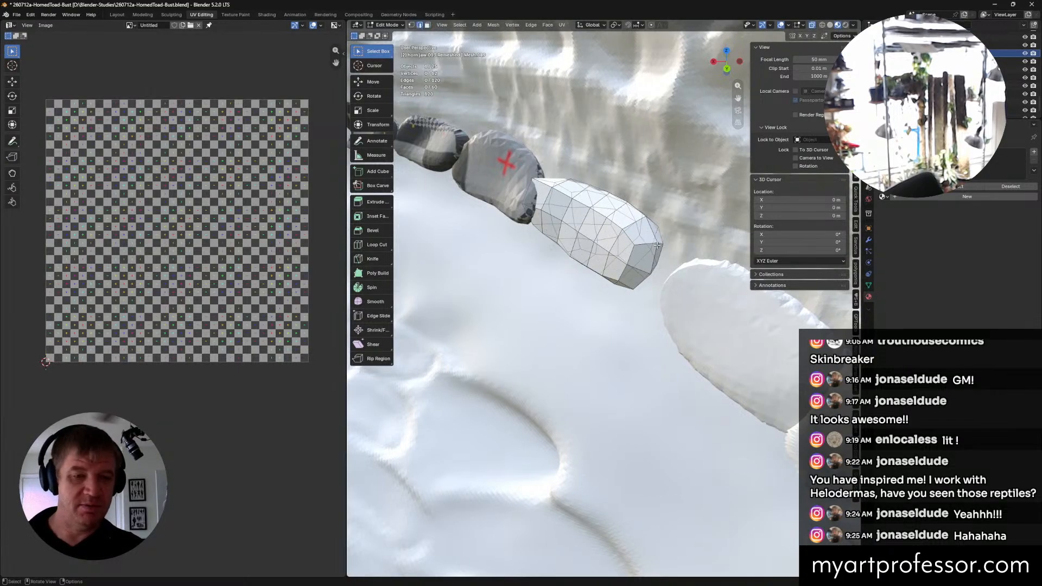
{"action": "left_click", "coordinate": [656, 245], "text": "alt"}
{"action": "middle_click_drag", "start_coordinate": [657, 245], "coordinate": [561, 228]}
{"action": "key", "text": "ctrl+e"}
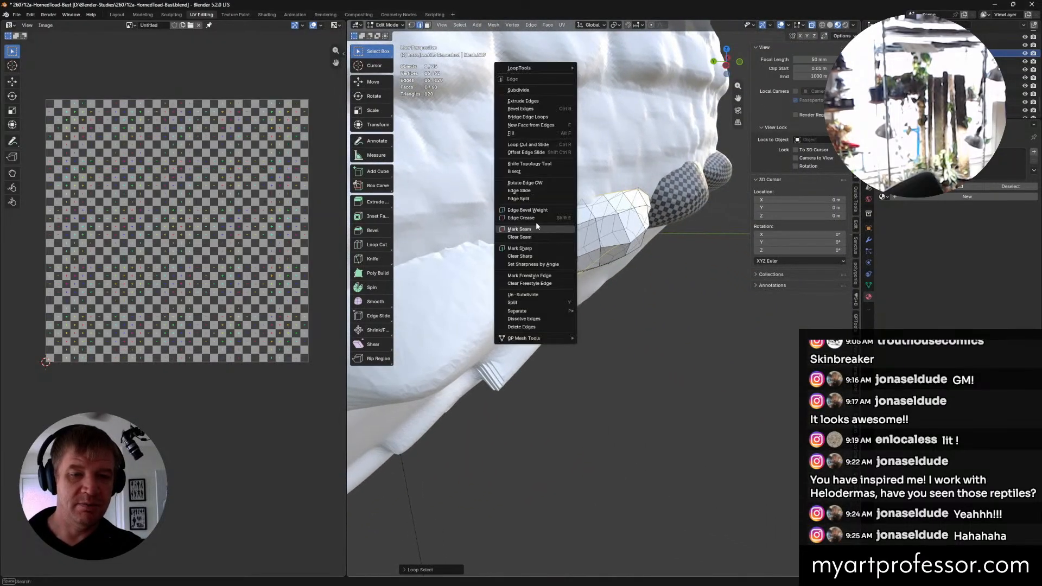
{"action": "left_click", "coordinate": [536, 229]}
{"action": "middle_click_drag", "start_coordinate": [535, 229], "coordinate": [515, 258]}
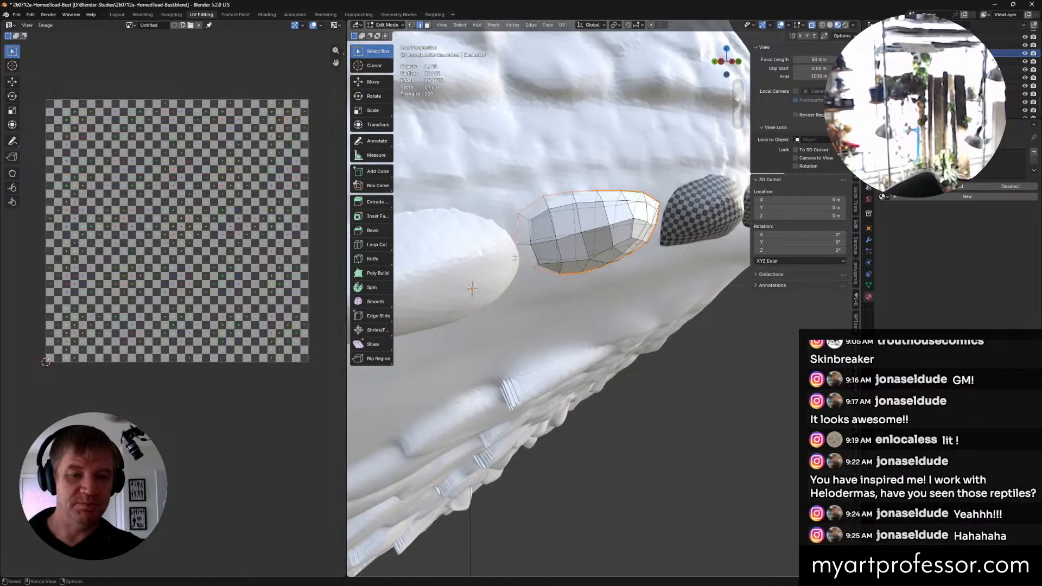
Step: Select the lengthwise edge path across the horn's outer face, joining both sides of the base seam, and mark it as a seam
{"action": "left_click", "coordinate": [548, 240]}
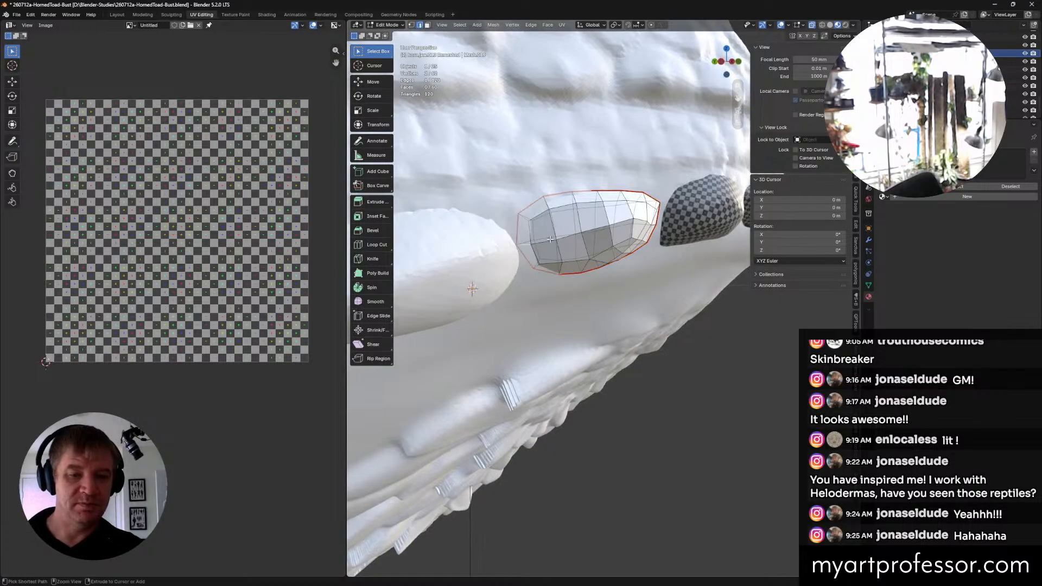
{"action": "left_click", "coordinate": [565, 232], "text": "ctrl"}
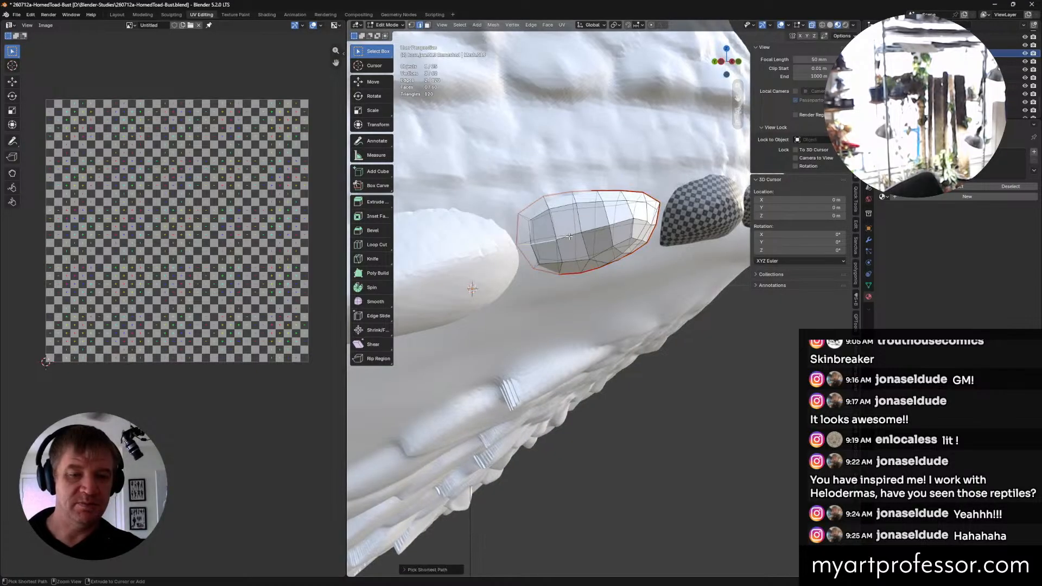
{"action": "left_click", "coordinate": [584, 238], "text": "ctrl"}
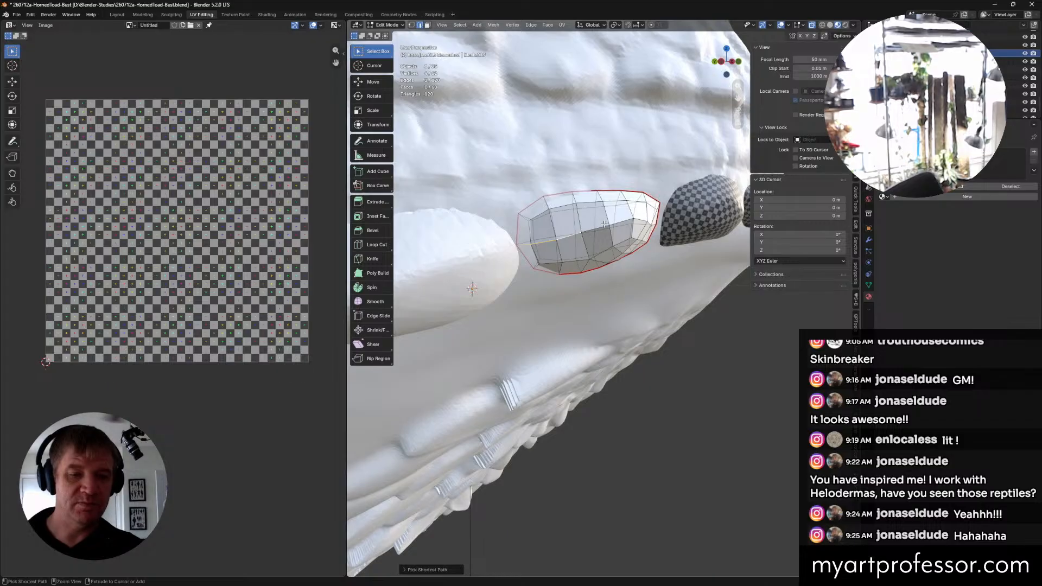
{"action": "middle_click_drag", "start_coordinate": [638, 219], "coordinate": [499, 272]}
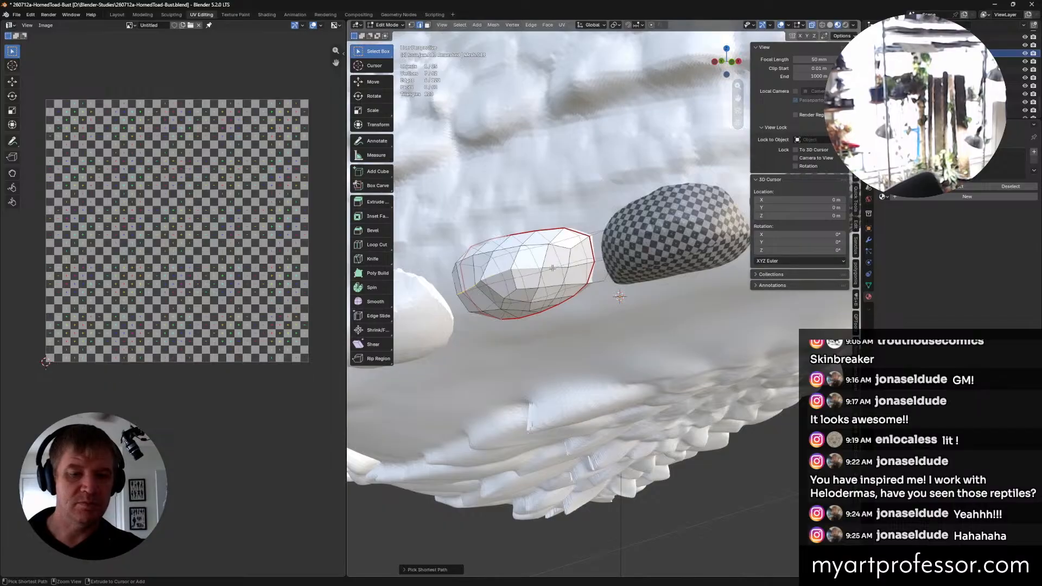
{"action": "key", "text": "ctrl+z"}
{"action": "scroll", "coordinate": [558, 268], "scroll_direction": "up", "scroll_amount": 3}
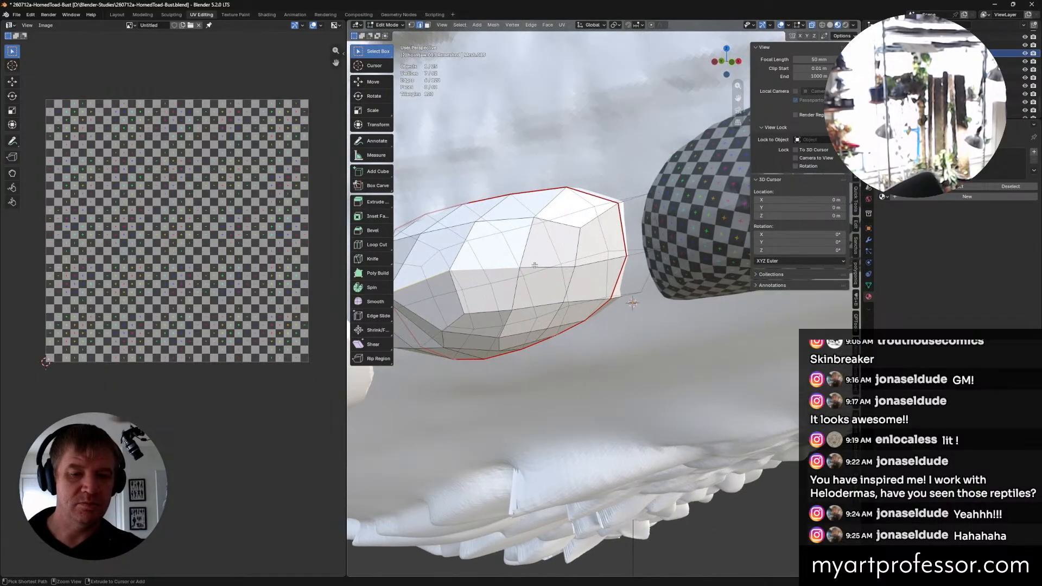
{"action": "left_click", "coordinate": [564, 267], "text": "ctrl"}
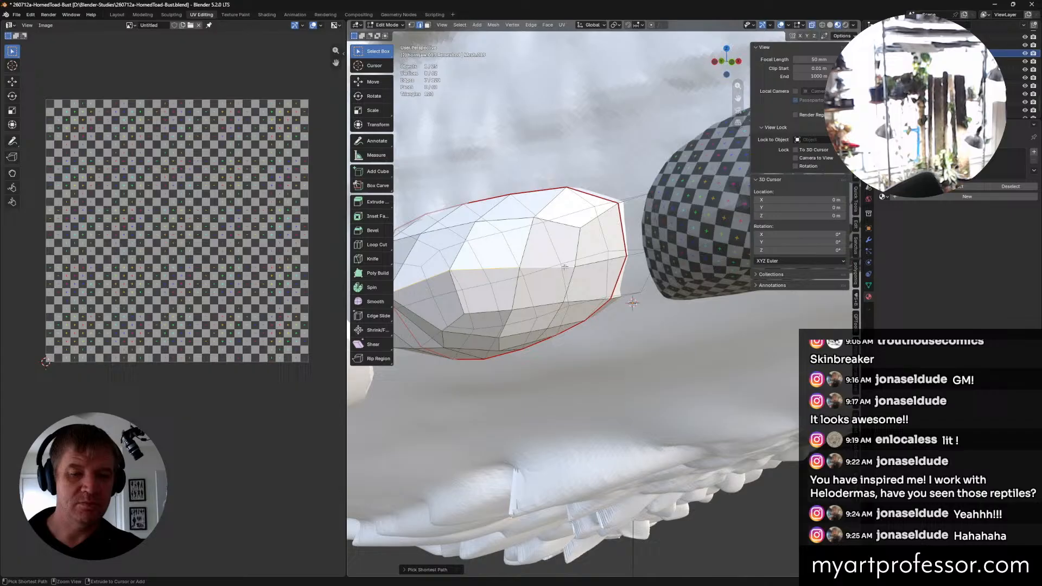
{"action": "right_click", "coordinate": [611, 266]}
{"action": "left_click", "coordinate": [579, 270]}
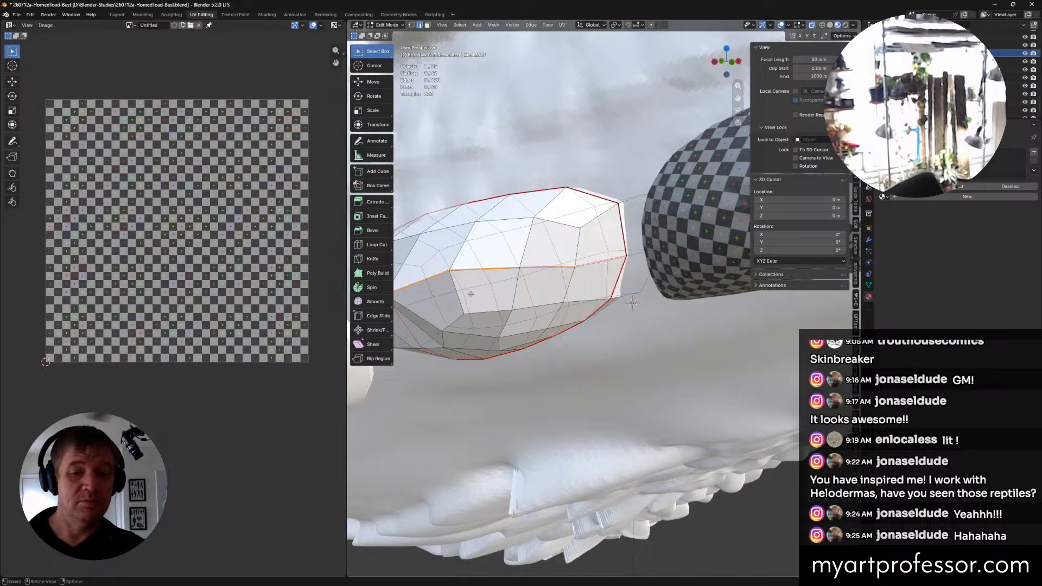
Step: Select all faces of the seamed jaw horn and unwrap them
{"action": "middle_click_drag", "start_coordinate": [579, 288], "coordinate": [614, 309]}
{"action": "scroll", "coordinate": [608, 326], "scroll_direction": "down", "scroll_amount": 4}
{"action": "middle_click_drag", "start_coordinate": [578, 350], "coordinate": [641, 359]}
{"action": "key", "text": "1"}
{"action": "key", "text": "alt+a"}
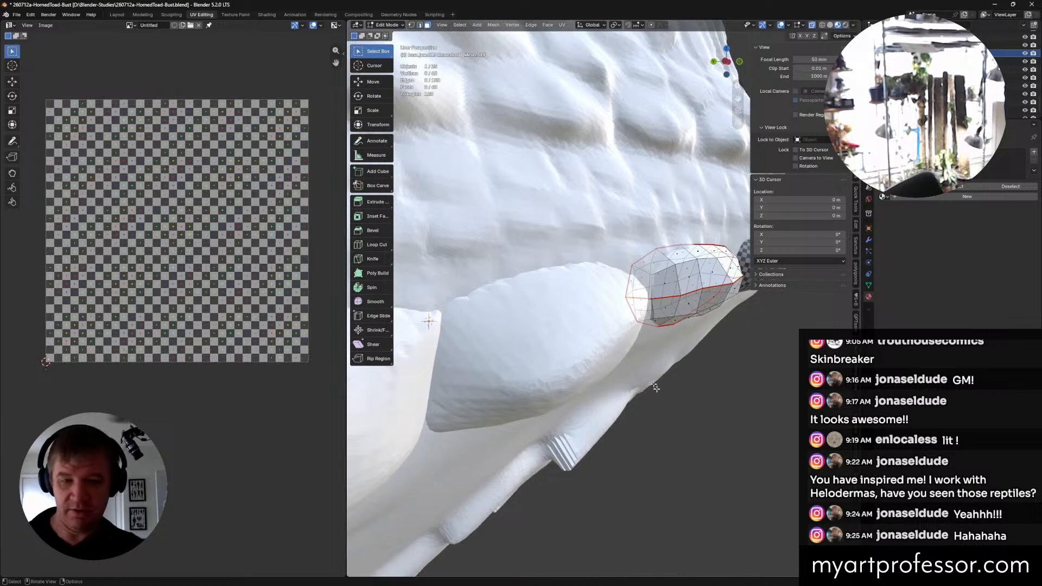
{"action": "middle_click_drag", "start_coordinate": [734, 405], "coordinate": [713, 412]}
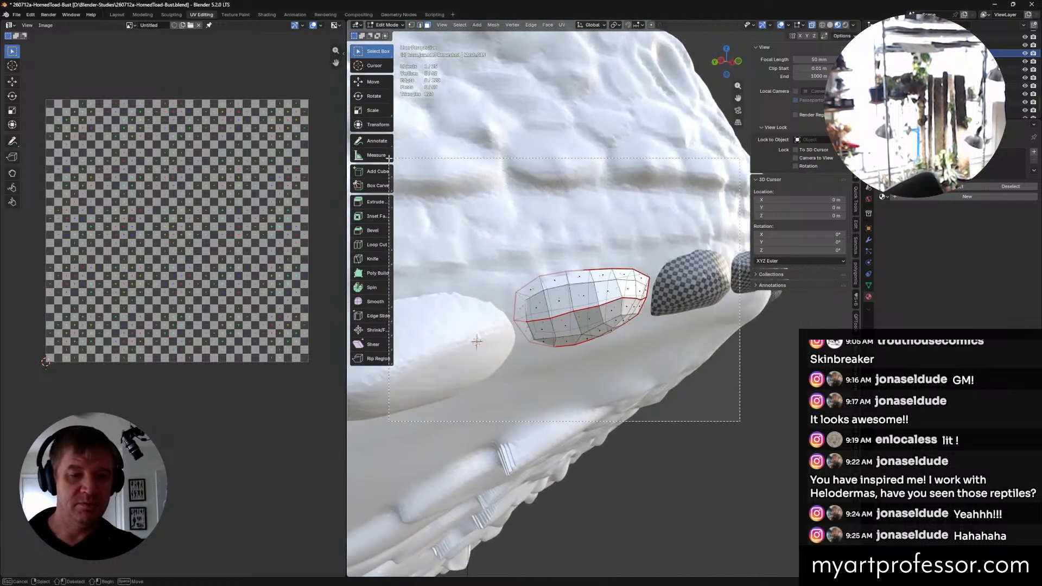
{"action": "key", "text": "a"}
{"action": "key", "text": "i"}
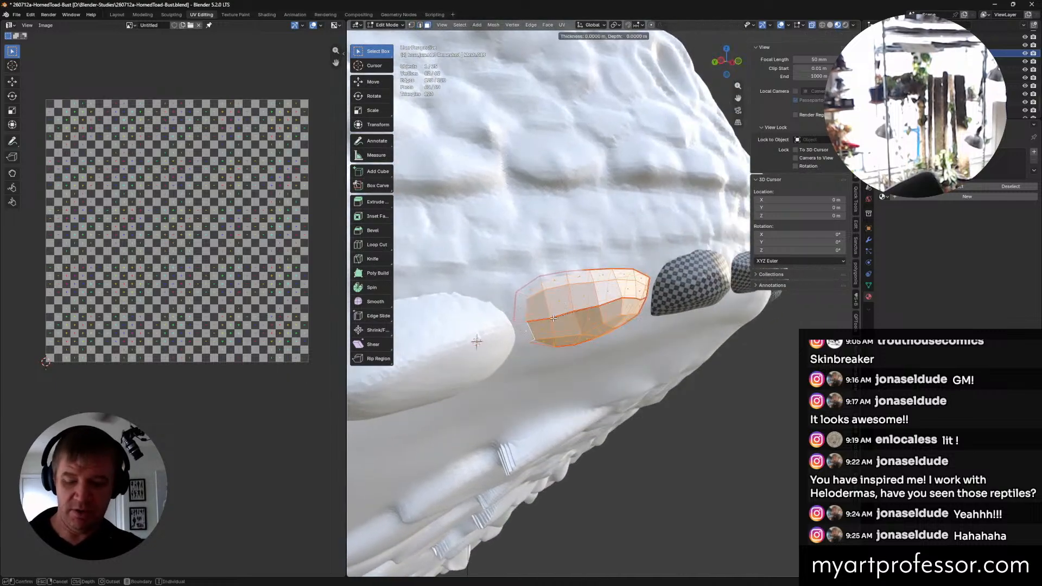
{"action": "key", "text": "Escape"}
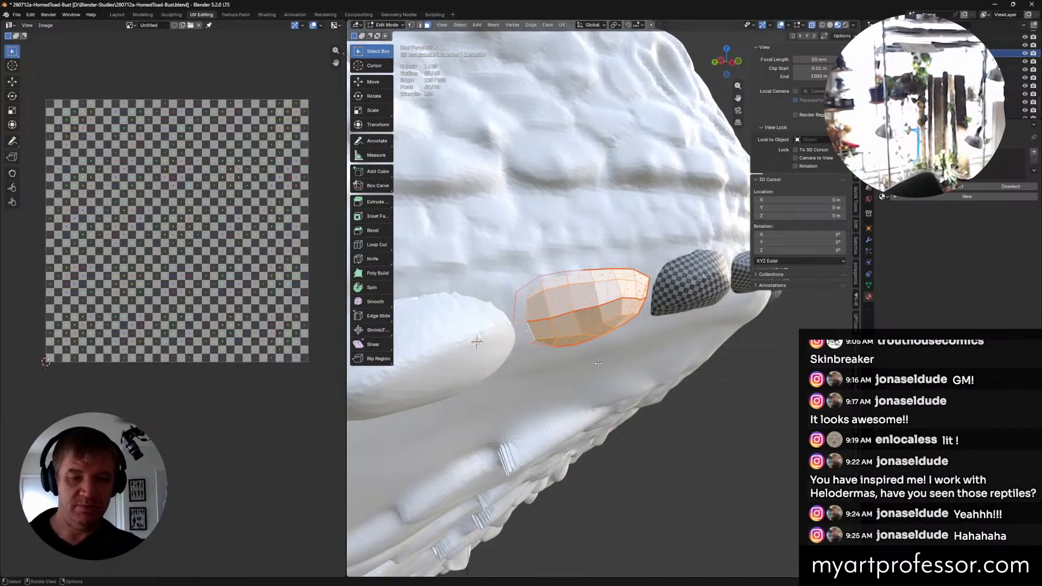
{"action": "key", "text": "u"}
{"action": "left_click", "coordinate": [586, 375]}
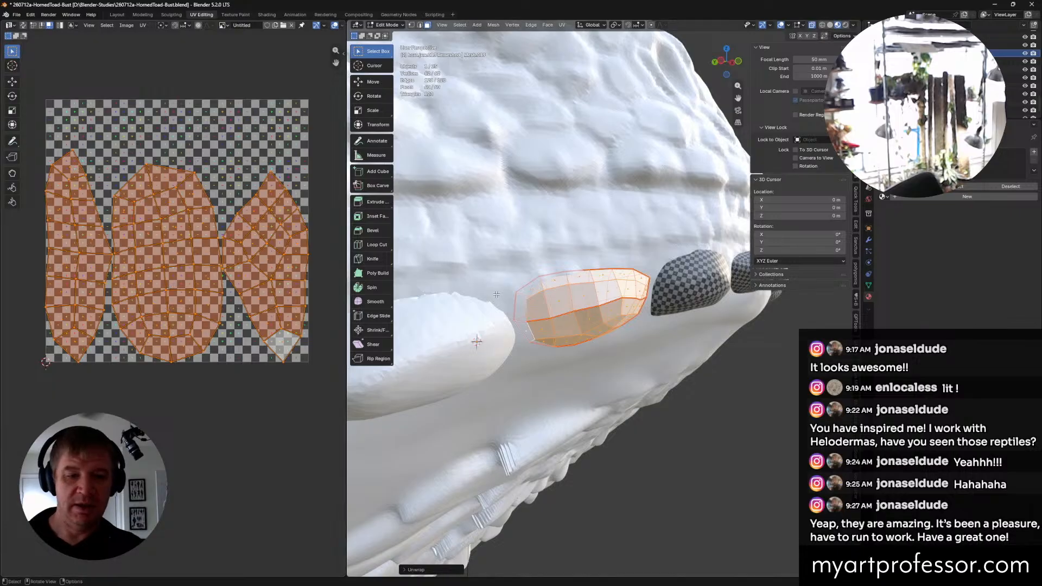
Step: Assign the existing checker material Material.001 to the unwrapped horn
{"action": "middle_click_drag", "start_coordinate": [496, 294], "coordinate": [648, 291]}
{"action": "left_click", "coordinate": [200, 291]}
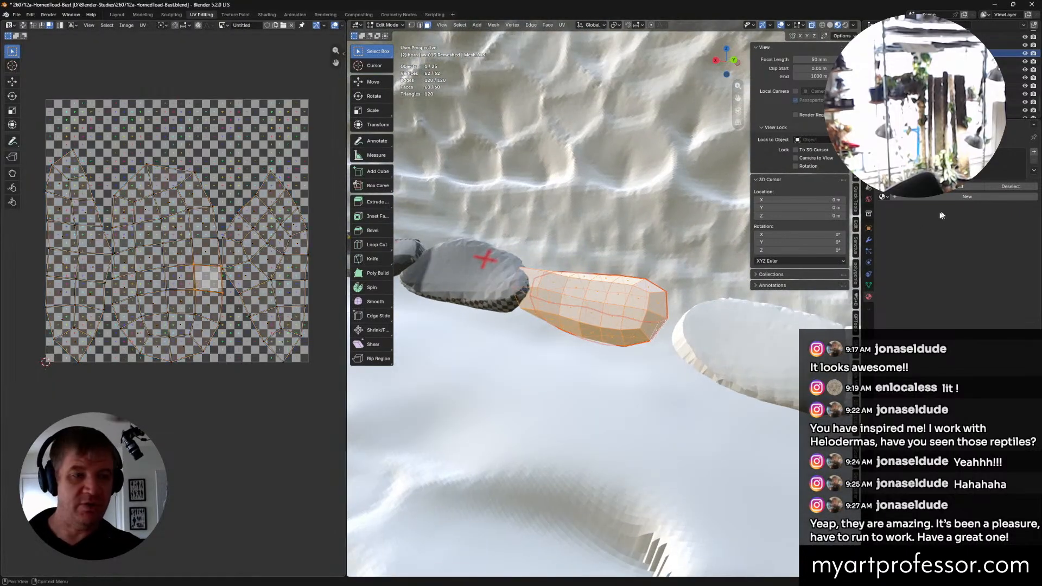
{"action": "left_click", "coordinate": [887, 198]}
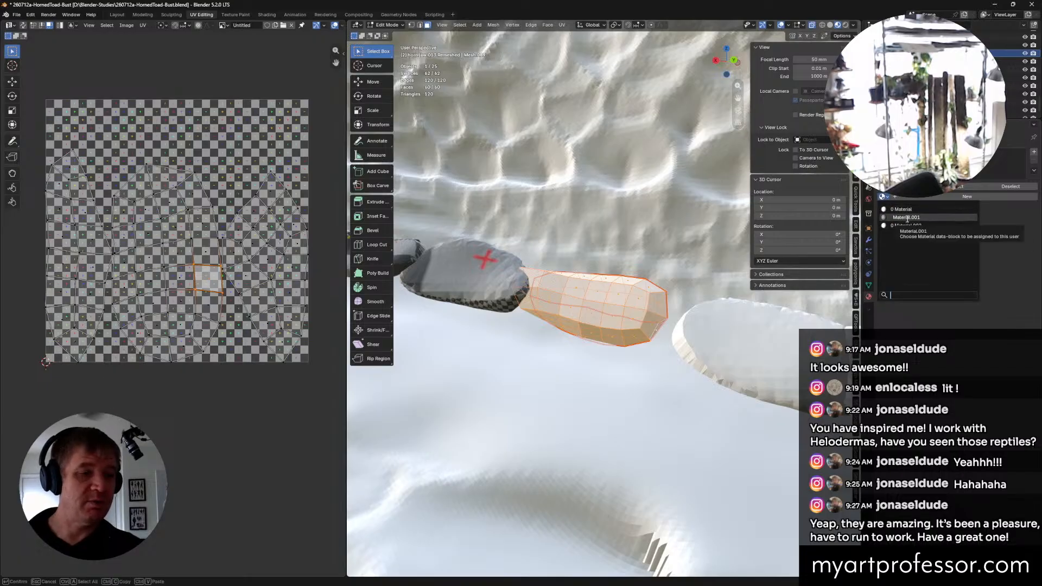
{"action": "left_click", "coordinate": [906, 218]}
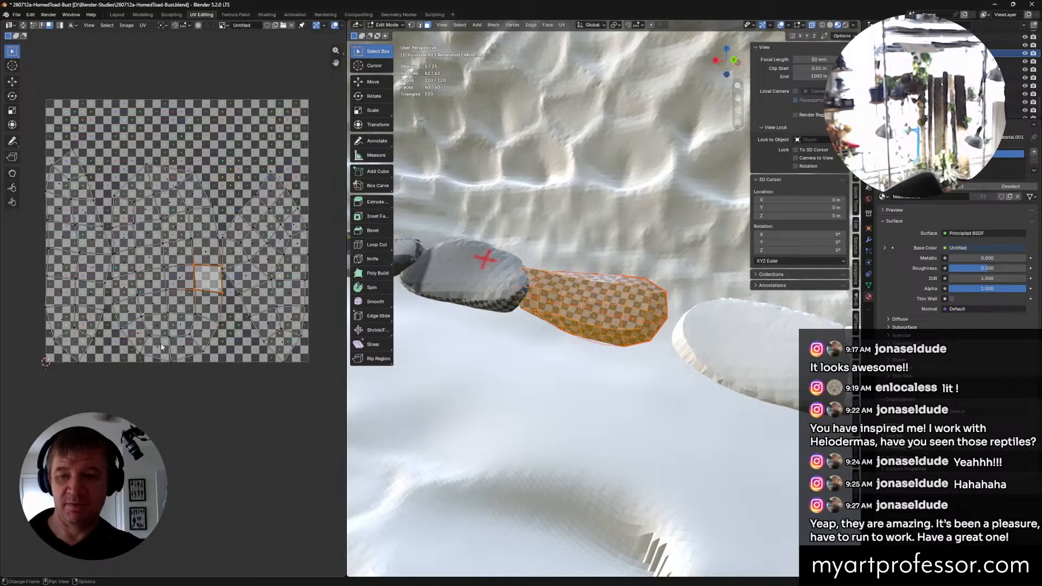
Step: Shrink the large middle UV island to a tiny size and tuck it into the UV square's upper-right corner
{"action": "key", "text": "l"}
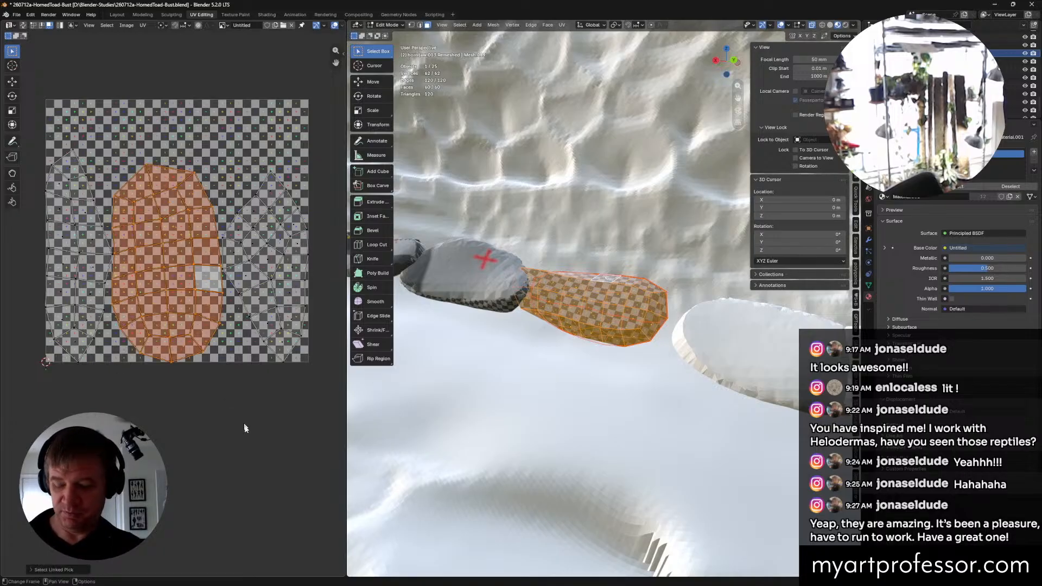
{"action": "key", "text": "s"}
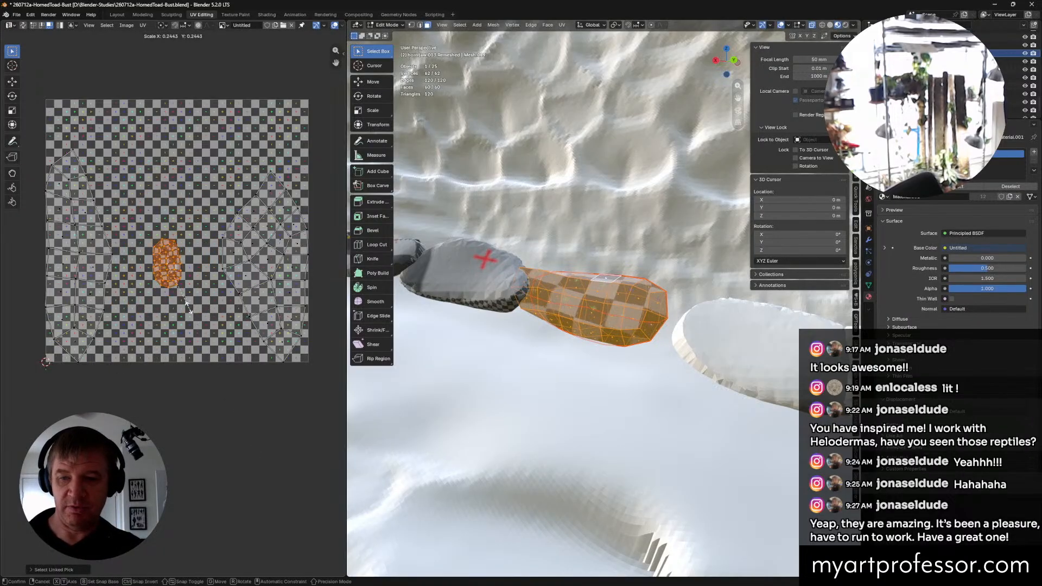
{"action": "left_click", "coordinate": [170, 280]}
{"action": "key", "text": "g"}
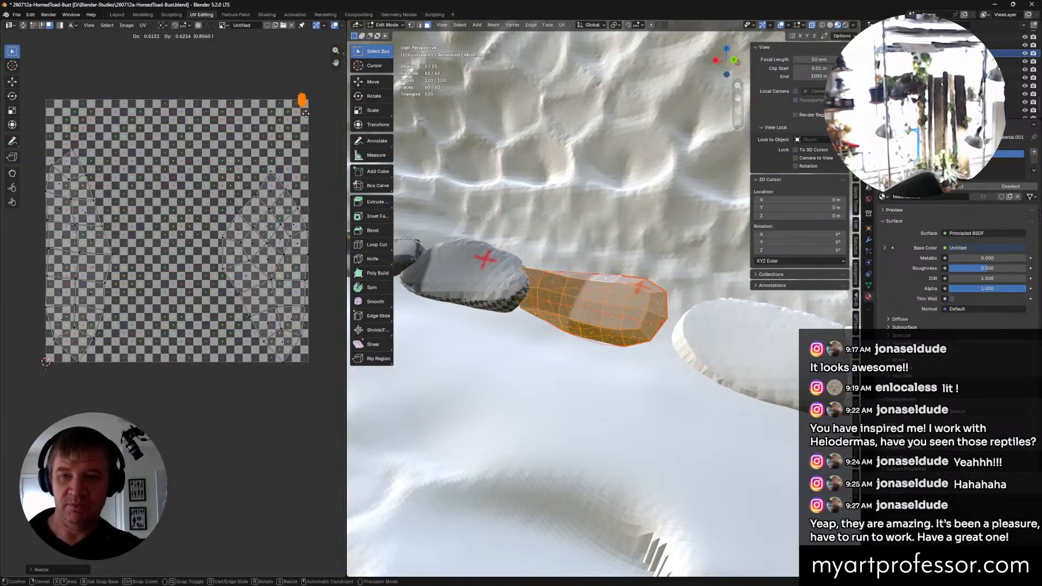
{"action": "left_click", "coordinate": [305, 127]}
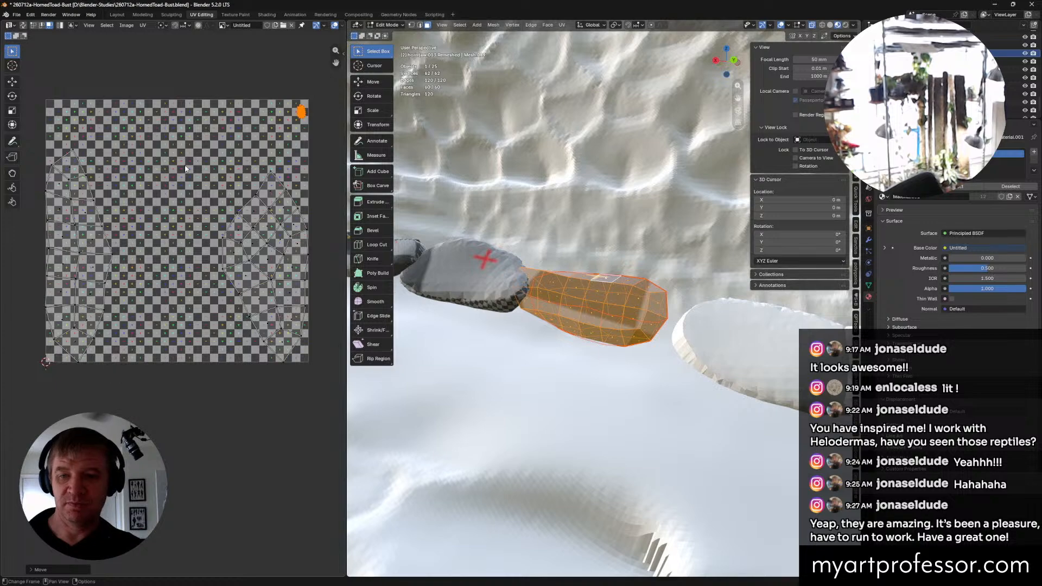
Step: Move the pointed UV island next to the narrow one and rotate it about -12°
{"action": "left_click_drag", "start_coordinate": [186, 169], "coordinate": [324, 453]}
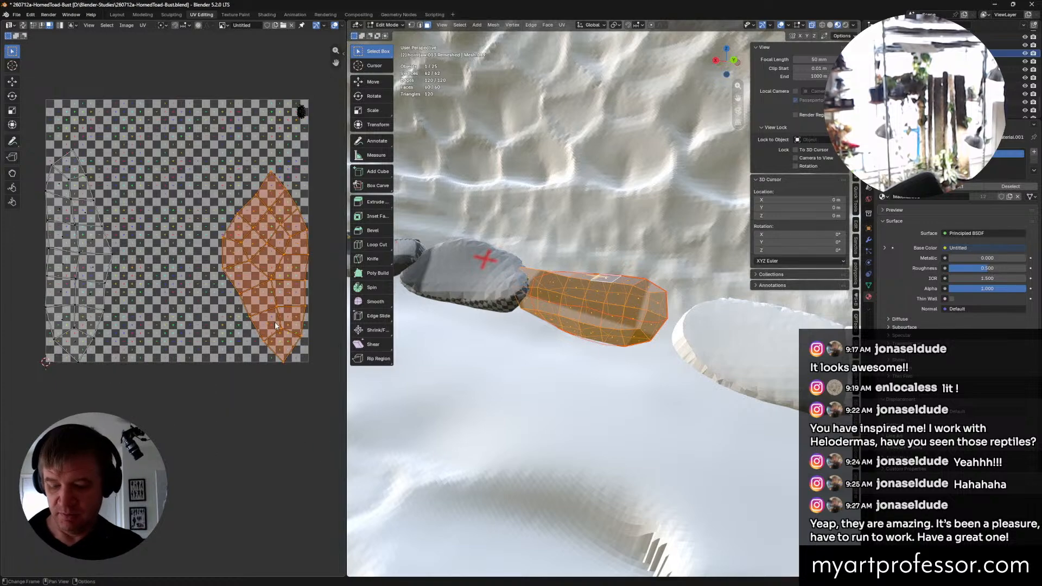
{"action": "key", "text": "g"}
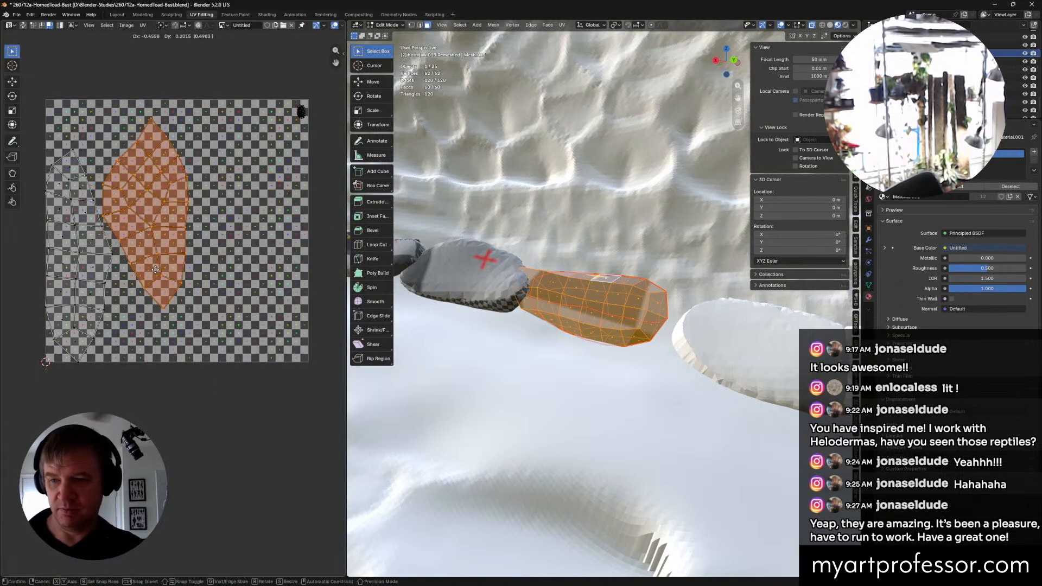
{"action": "left_click", "coordinate": [155, 269]}
{"action": "key", "text": "r"}
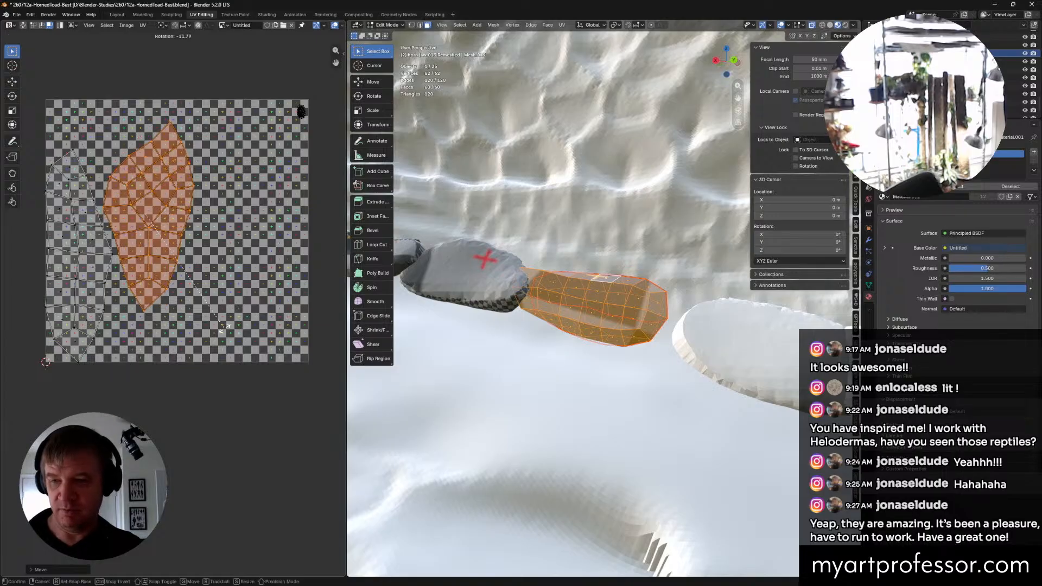
{"action": "left_click", "coordinate": [225, 329]}
{"action": "key", "text": "g"}
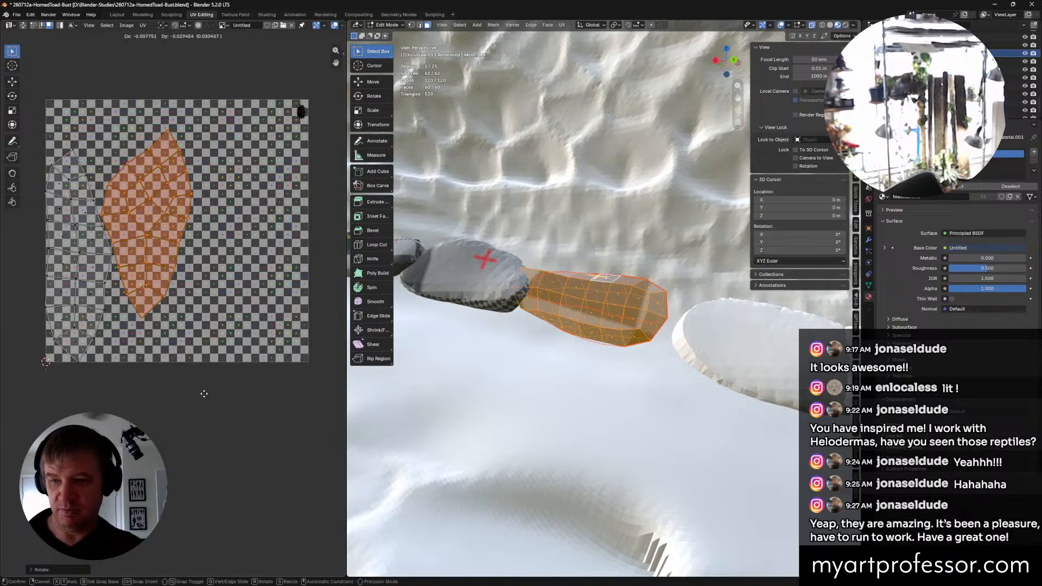
{"action": "left_click", "coordinate": [197, 395]}
Step: Reselect the whole rotated island and shift it slightly down and away from the narrow island
{"action": "left_click_drag", "start_coordinate": [244, 420], "coordinate": [155, 353]}
{"action": "left_click", "coordinate": [146, 181]}
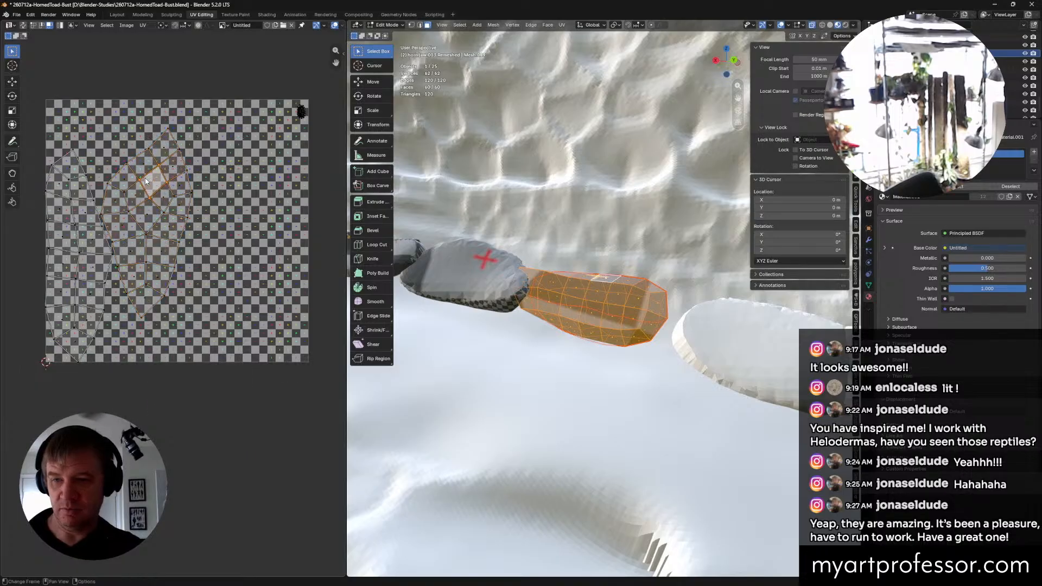
{"action": "key", "text": "l"}
{"action": "key", "text": "g"}
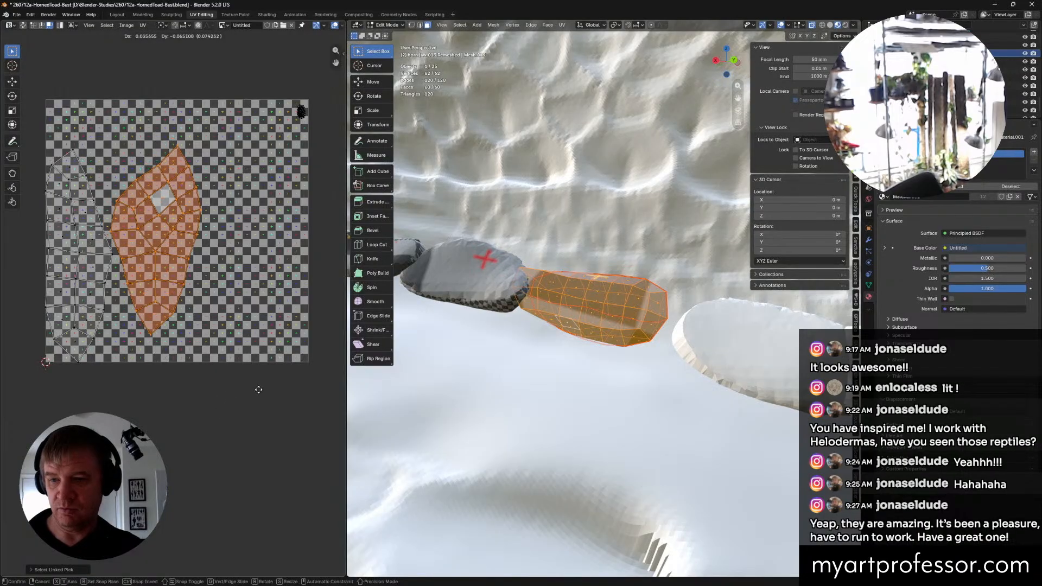
{"action": "left_click", "coordinate": [212, 336]}
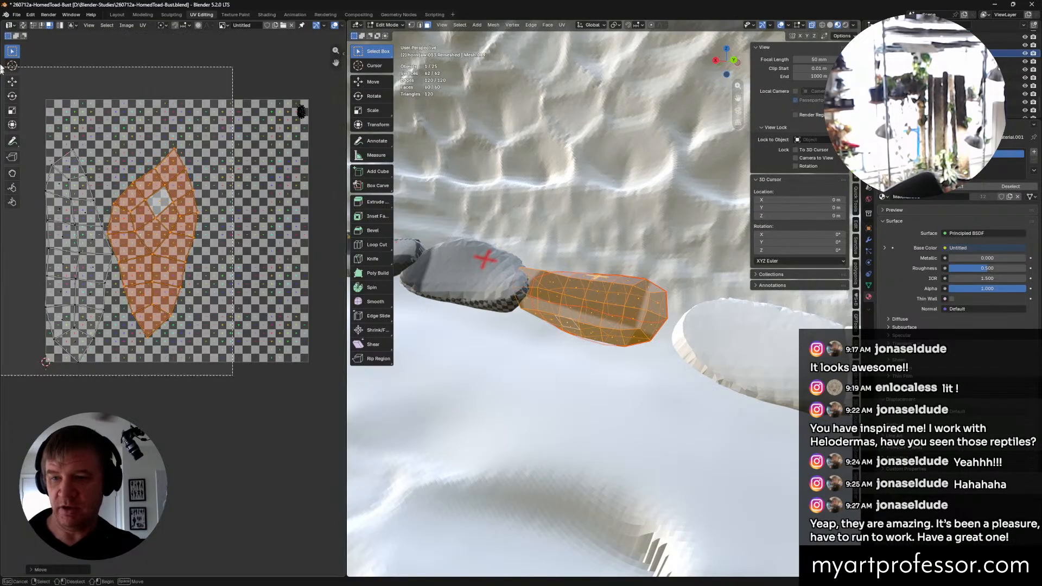
Step: Select all UV islands, move the two large ones toward the middle of the UV square, and rotate them into a diagonal layout
{"action": "key", "text": "a"}
{"action": "key", "text": "g"}
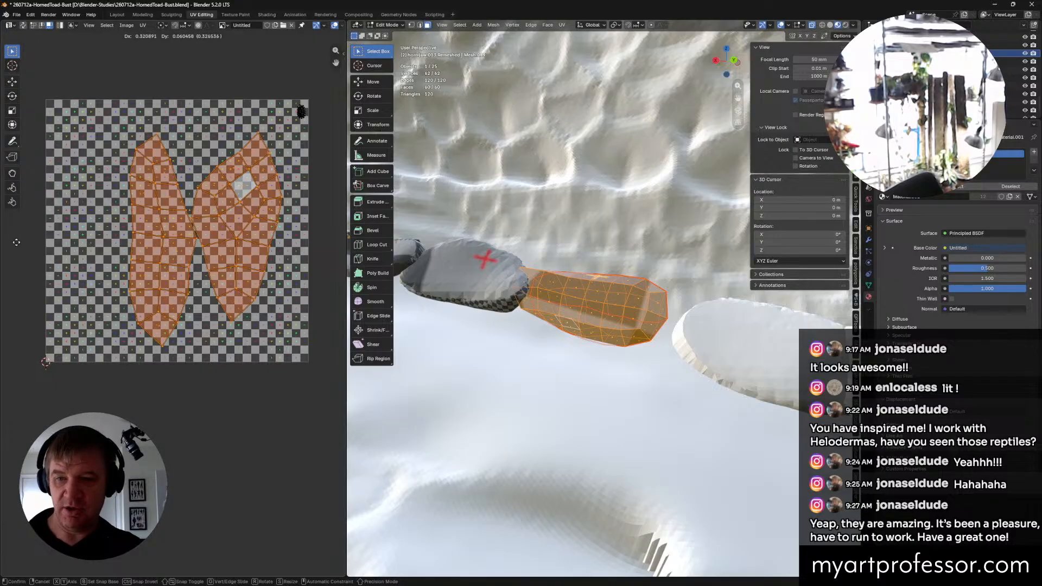
{"action": "left_click", "coordinate": [197, 248]}
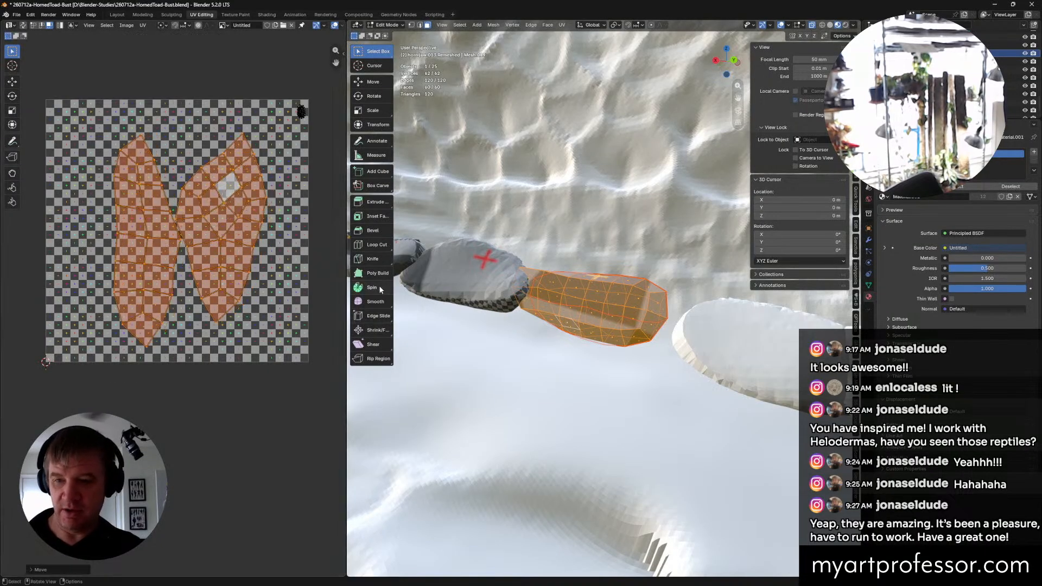
{"action": "key", "text": "r"}
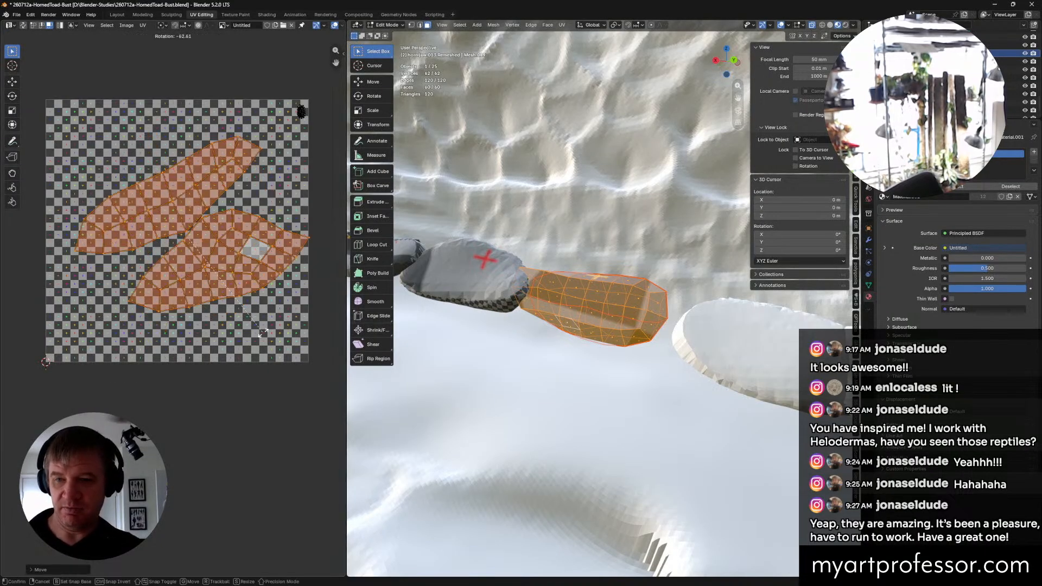
{"action": "left_click", "coordinate": [274, 276]}
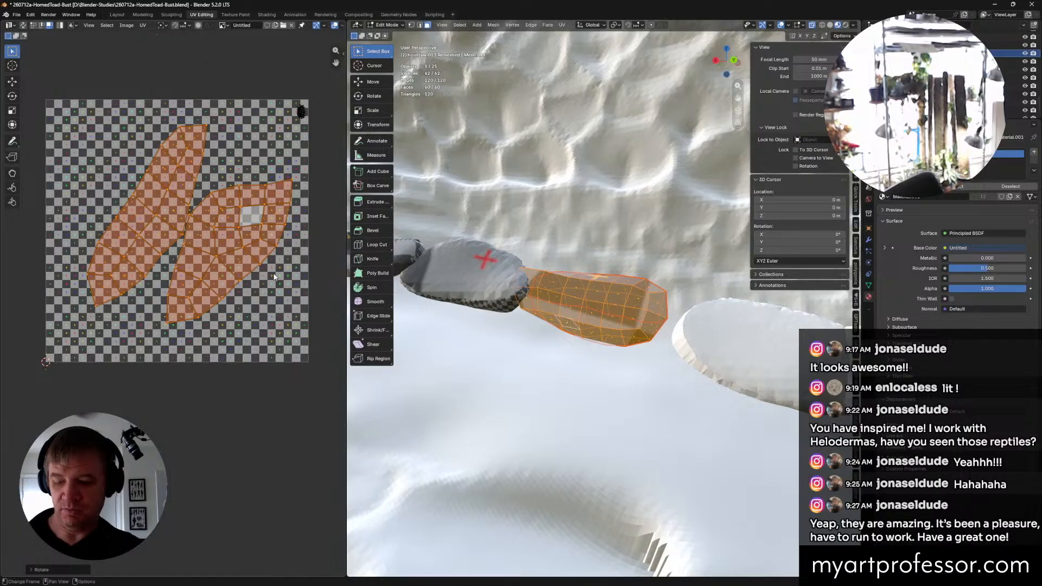
{"action": "key", "text": "r"}
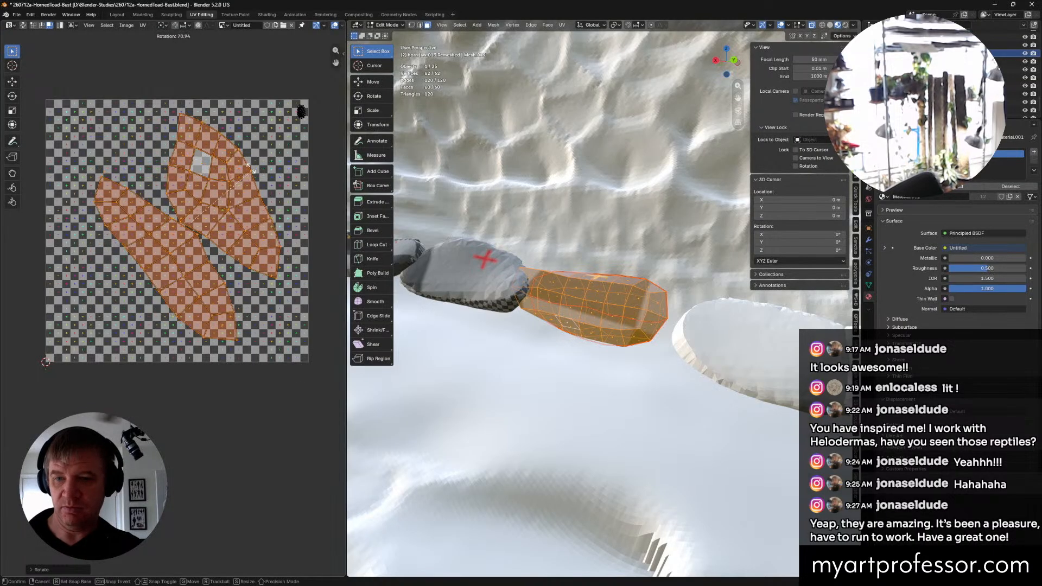
{"action": "left_click", "coordinate": [242, 169]}
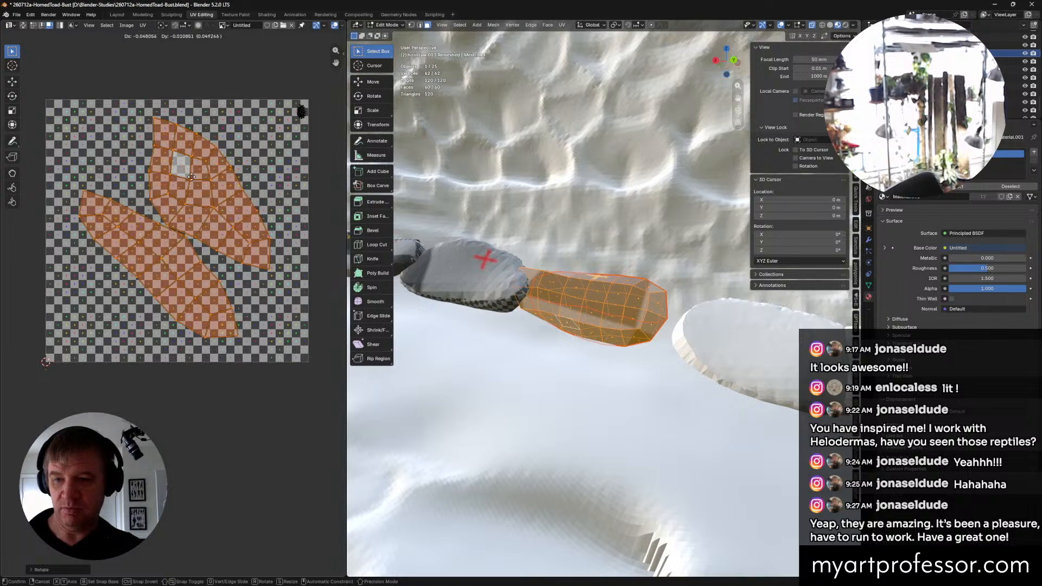
Step: Scale the diagonal islands up by about 1.149, nudge them to fill the UV square, and deselect the UVs
{"action": "key", "text": "g"}
{"action": "left_click", "coordinate": [209, 367]}
{"action": "key", "text": "s"}
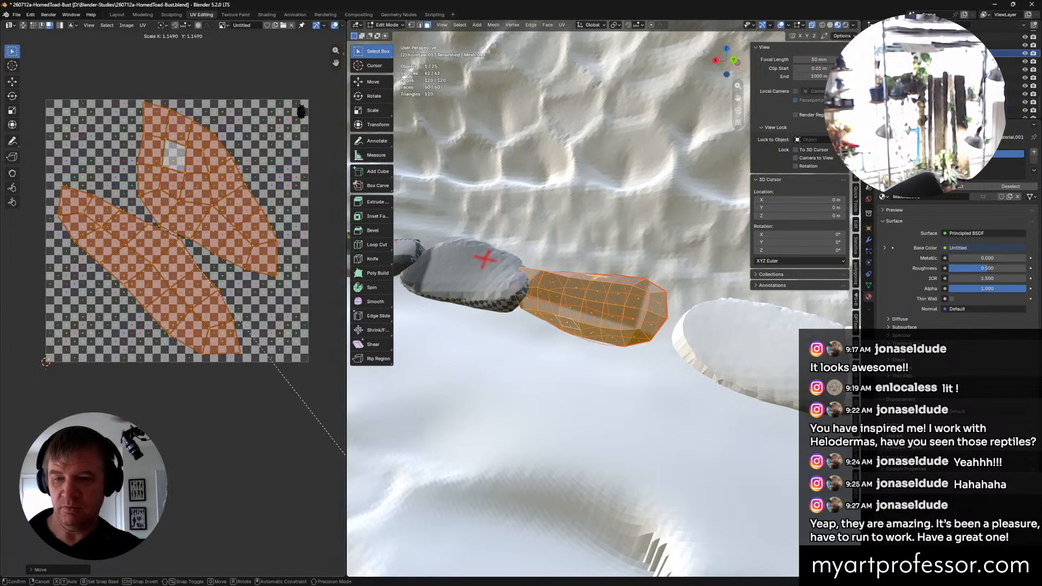
{"action": "key", "text": "Return"}
{"action": "key", "text": "g"}
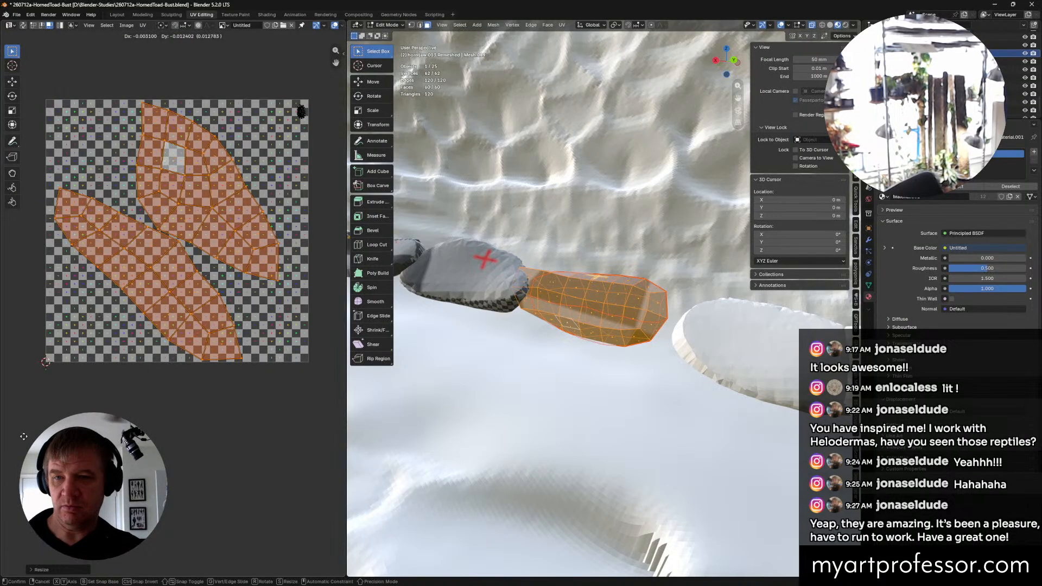
{"action": "left_click", "coordinate": [42, 430]}
{"action": "left_click", "coordinate": [213, 495]}
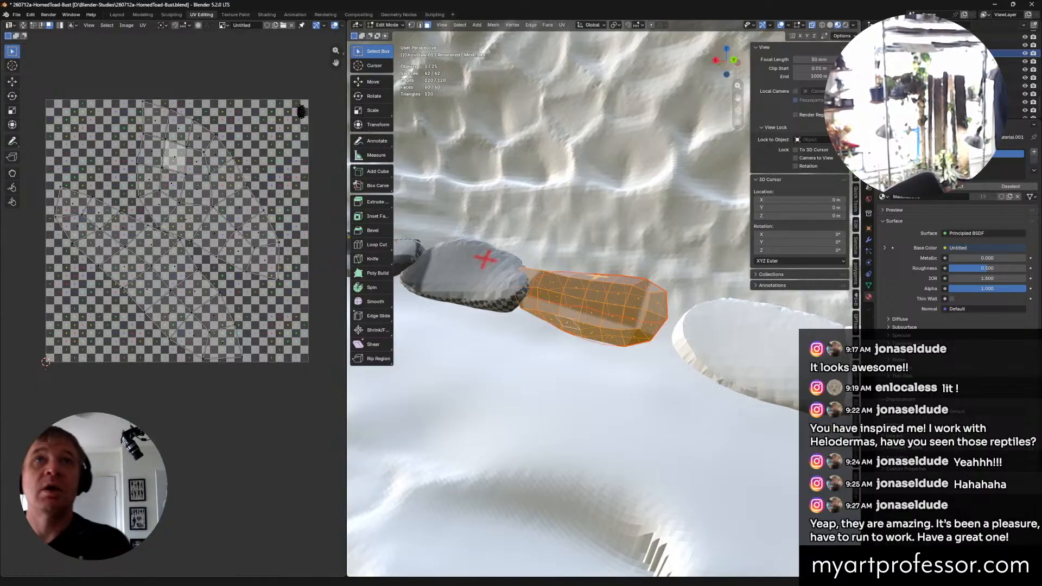
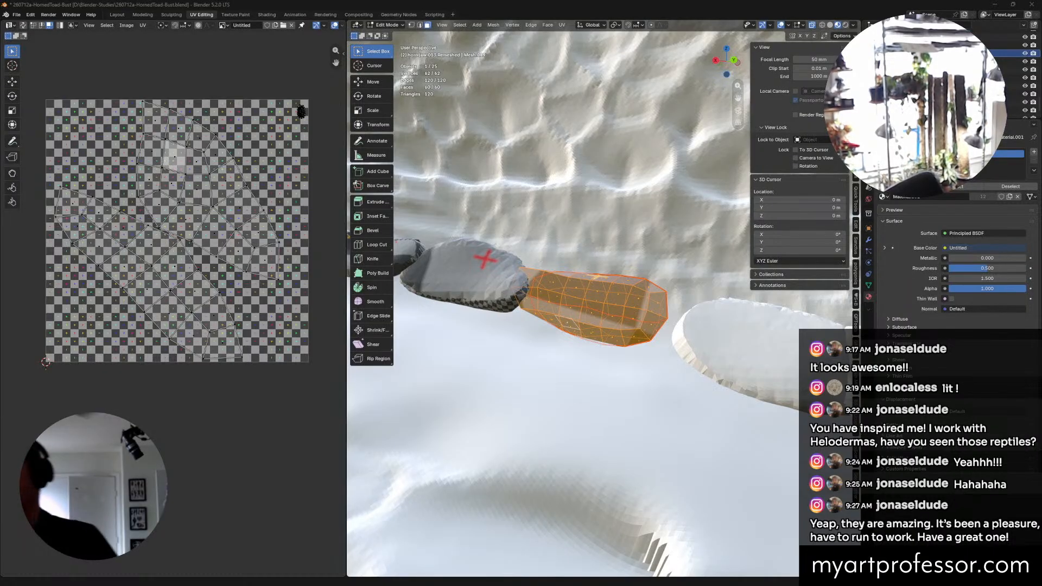
Step: Leave the finished horn and open the untextured retopologized jaw horn beside it for mesh editing
{"action": "middle_click_drag", "start_coordinate": [478, 294], "coordinate": [512, 302]}
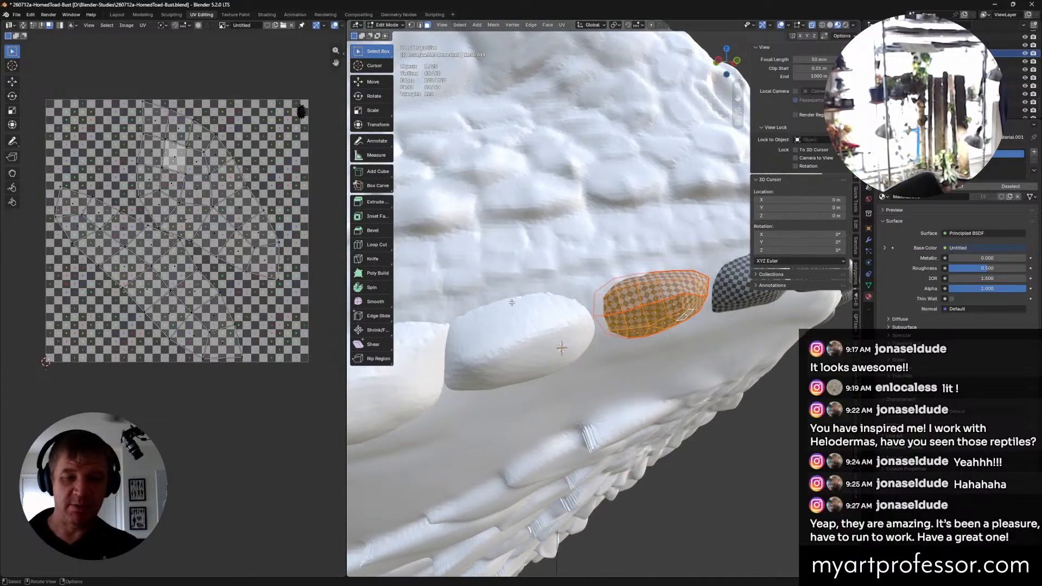
{"action": "key", "text": "ctrl+Tab"}
{"action": "left_click", "coordinate": [439, 308]}
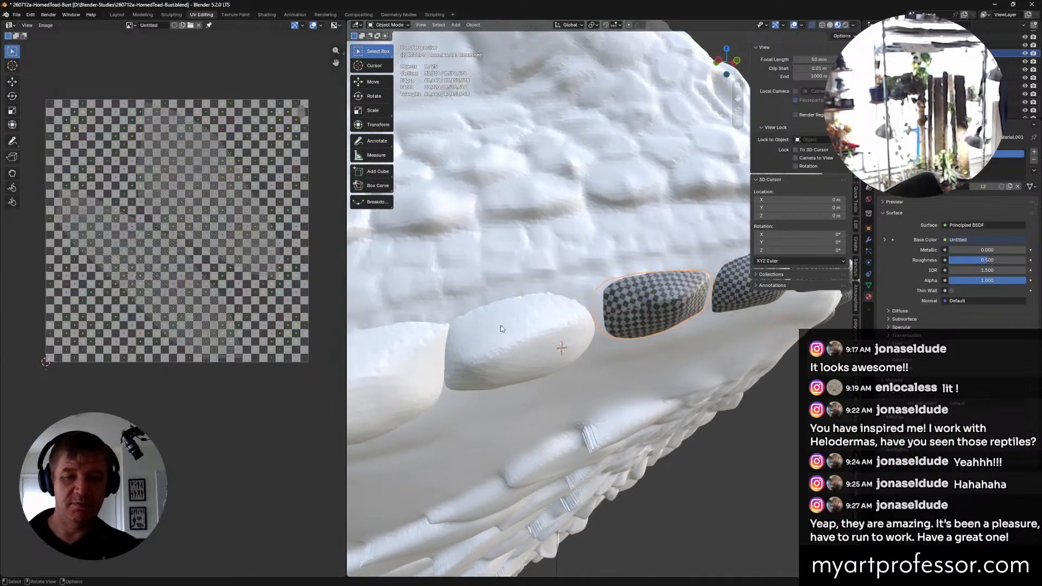
{"action": "left_click", "coordinate": [525, 343]}
{"action": "middle_click_drag", "start_coordinate": [525, 343], "coordinate": [380, 372]}
{"action": "key", "text": "ctrl+Tab"}
{"action": "left_click", "coordinate": [563, 367]}
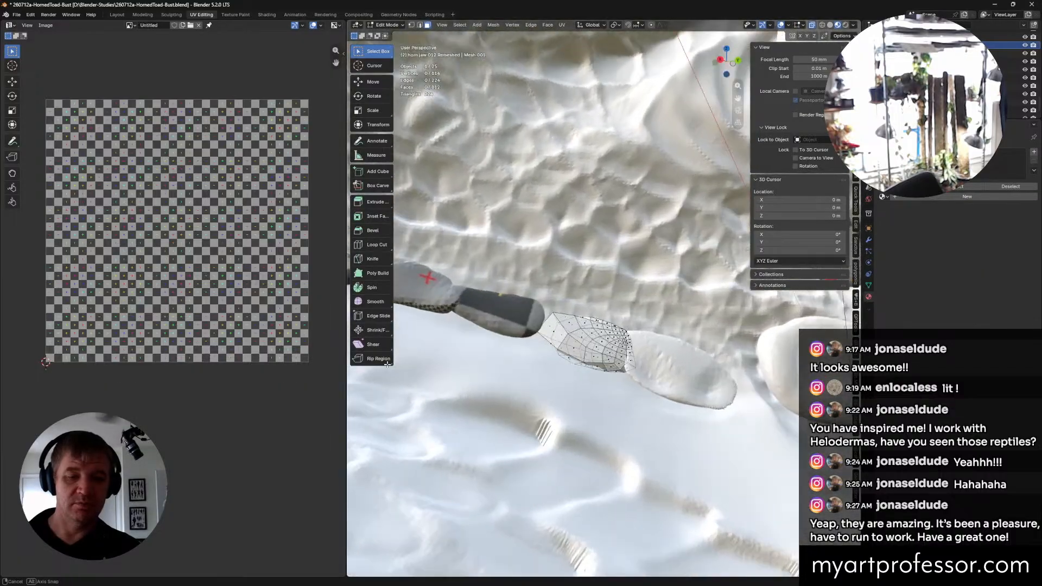
Step: Cut new edges with the Knife along the horn's lower rim, through three existing vertices toward its wide end
{"action": "middle_click_drag", "start_coordinate": [654, 318], "coordinate": [559, 374]}
{"action": "scroll", "coordinate": [560, 374], "scroll_direction": "up", "scroll_amount": 5}
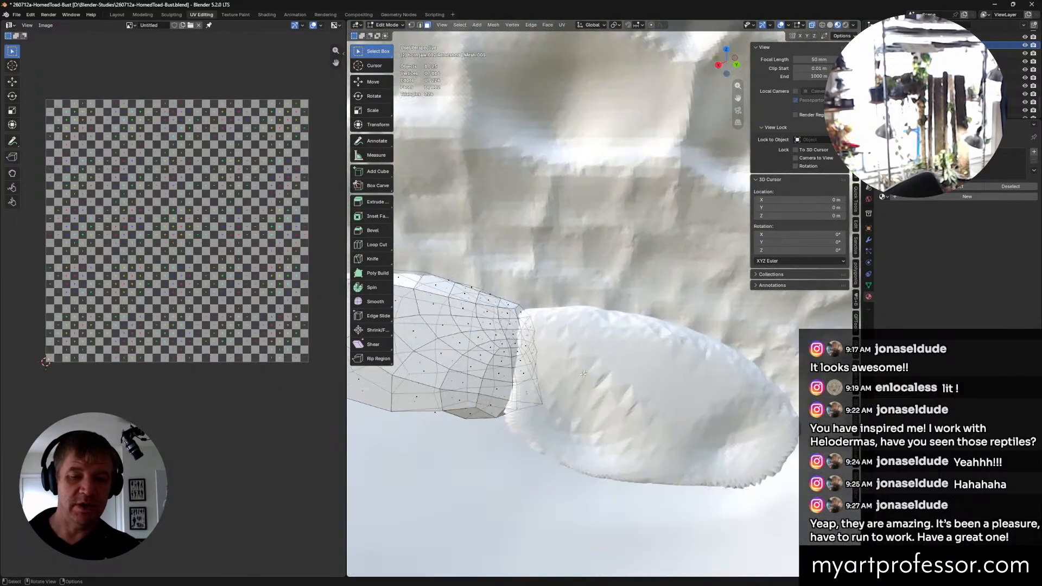
{"action": "middle_click_drag", "start_coordinate": [499, 462], "coordinate": [469, 359]}
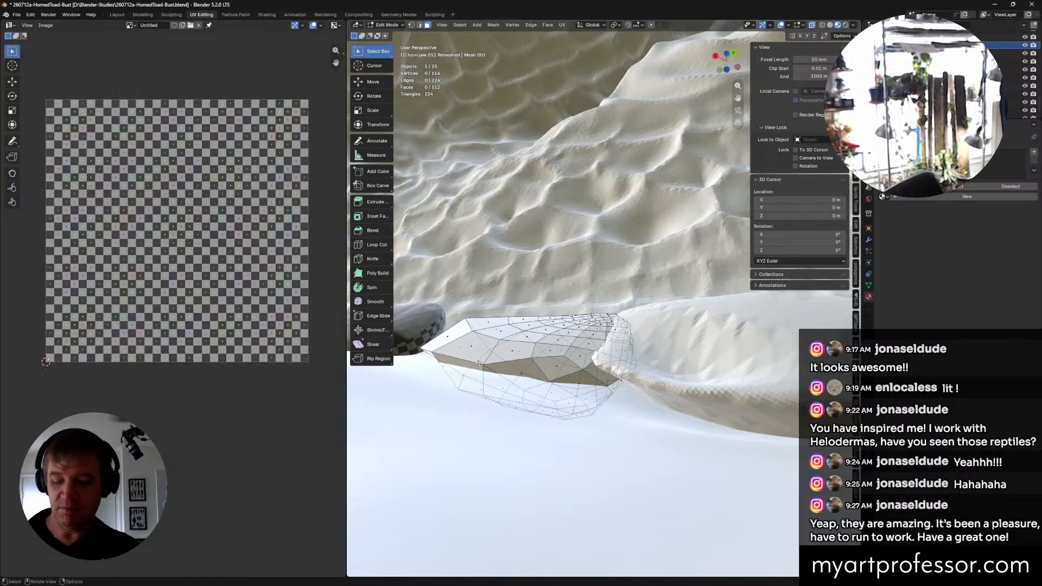
{"action": "key", "text": "1"}
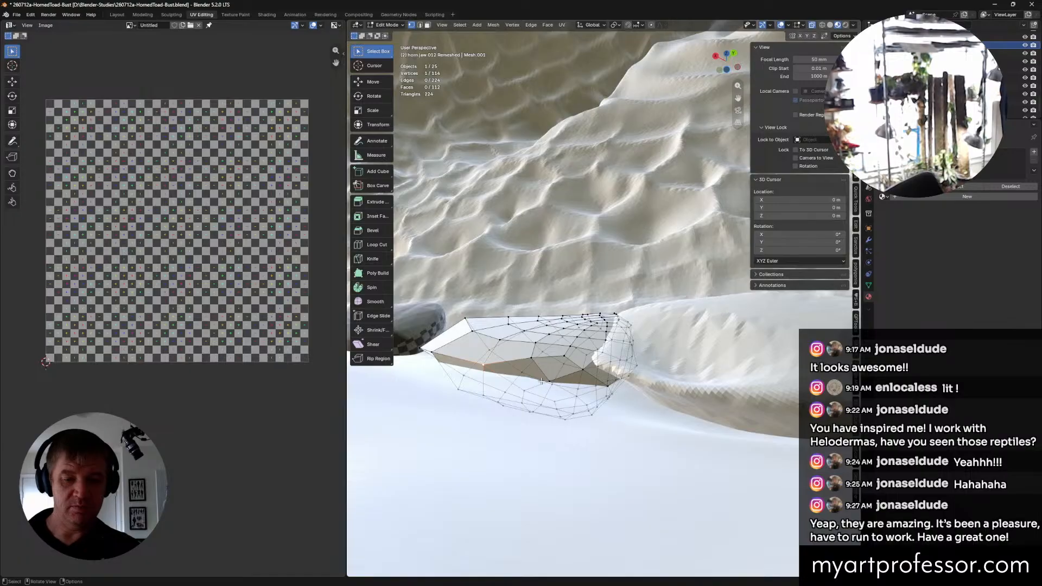
{"action": "scroll", "coordinate": [541, 381], "scroll_direction": "up", "scroll_amount": 3}
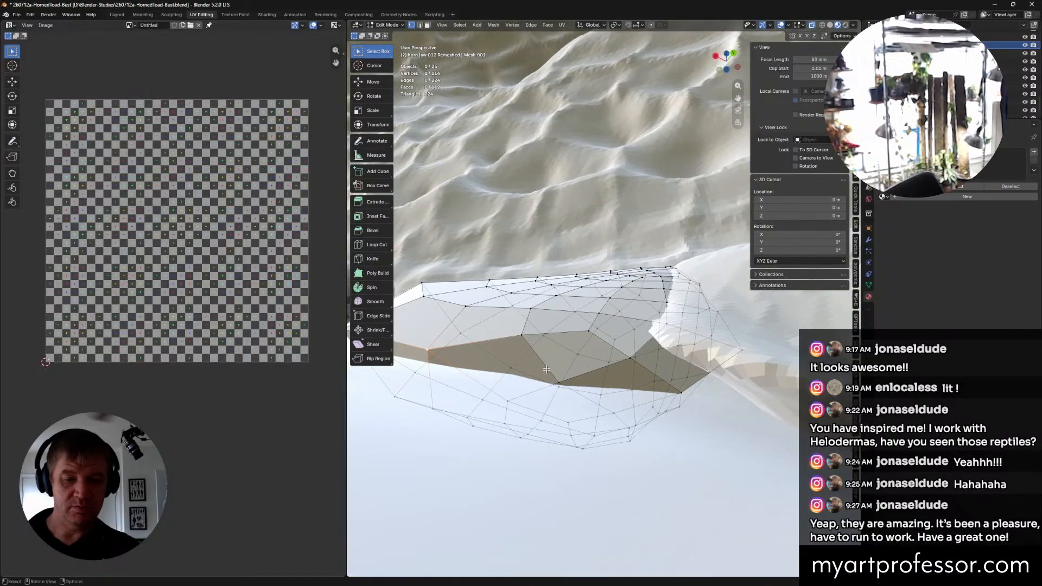
{"action": "left_click", "coordinate": [373, 260]}
{"action": "left_click", "coordinate": [430, 349]}
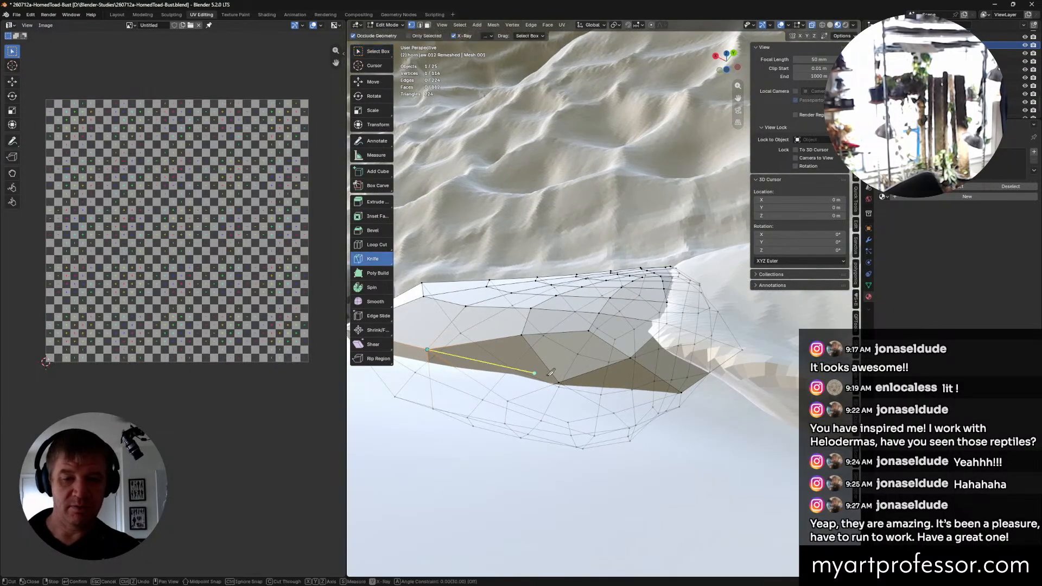
{"action": "left_click", "coordinate": [559, 382]}
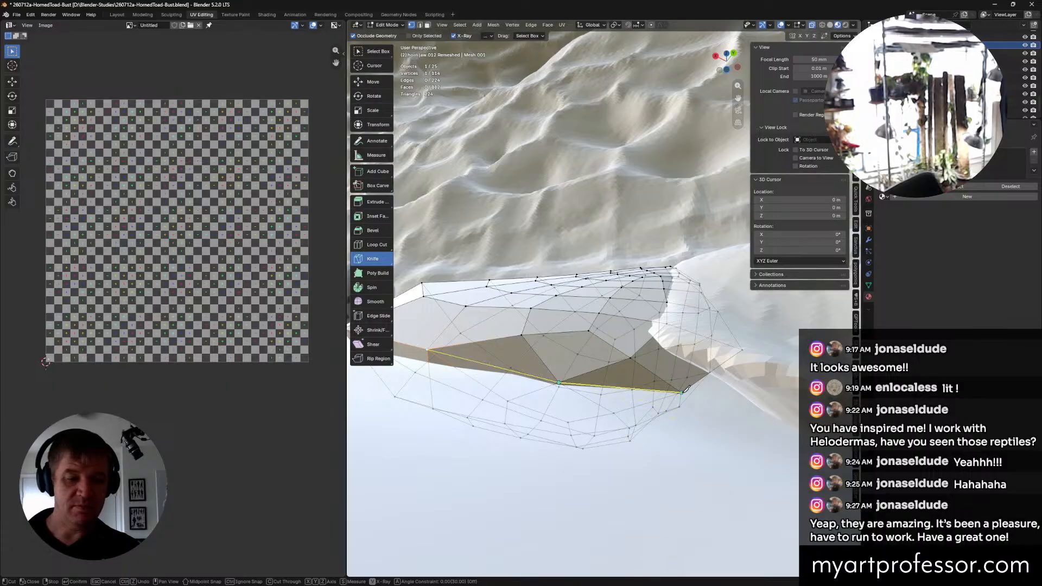
{"action": "left_click", "coordinate": [683, 391]}
{"action": "key", "text": "Return"}
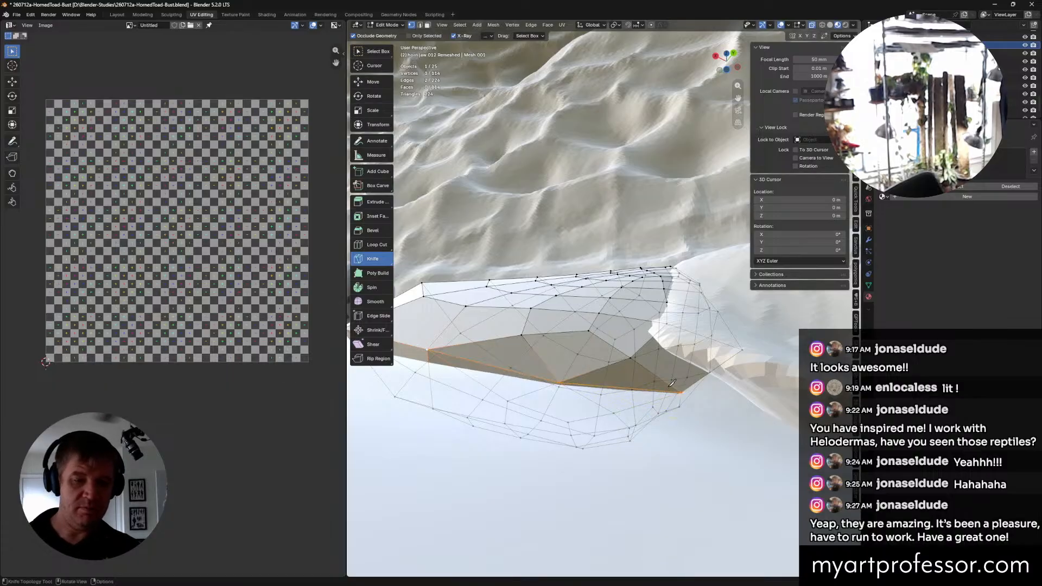
Step: Switch to edge selection and return from the Knife to the Select Box tool
{"action": "middle_click_drag", "start_coordinate": [682, 390], "coordinate": [706, 391]}
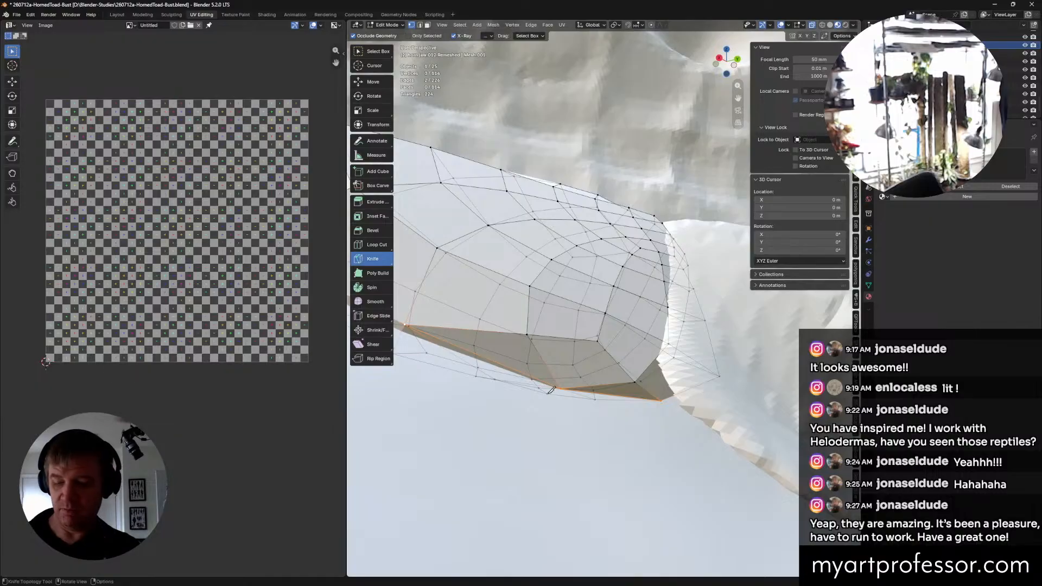
{"action": "key", "text": "2"}
{"action": "right_click", "coordinate": [513, 375]}
{"action": "key", "text": "k"}
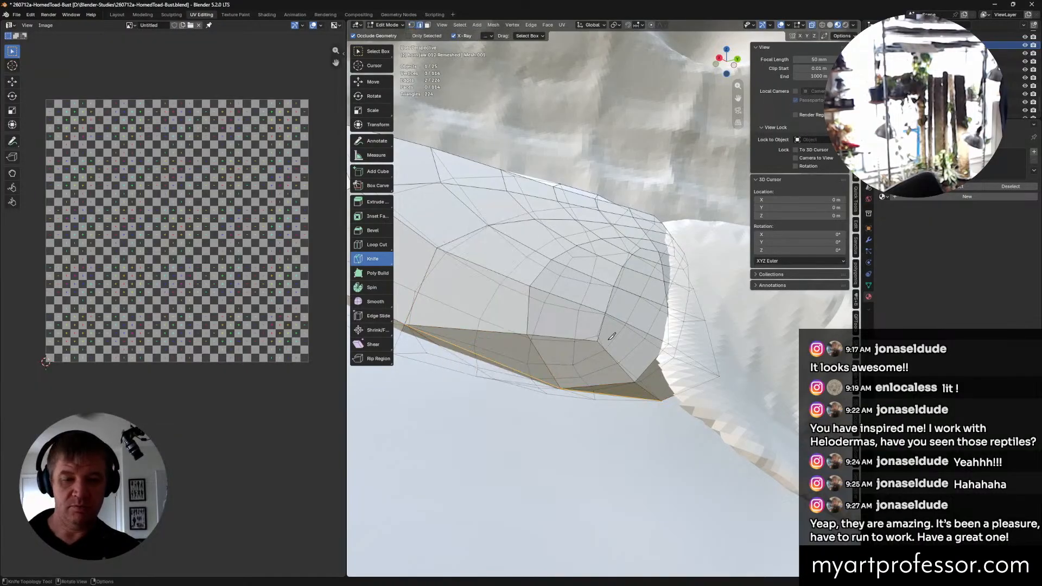
{"action": "left_click", "coordinate": [366, 51]}
Step: Extend the edge selection around the horn's narrow end and along its upper rim toward the wide end
{"action": "middle_click_drag", "start_coordinate": [467, 293], "coordinate": [395, 293]}
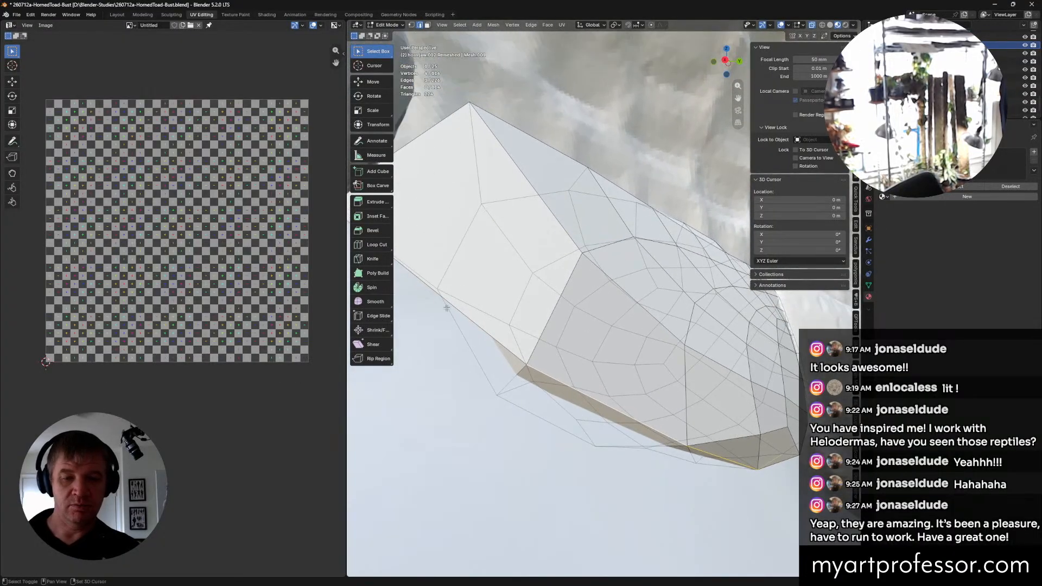
{"action": "mouse_move", "coordinate": [417, 179]}
{"action": "middle_mouse_down"}
{"action": "mouse_move", "coordinate": [421, 161]}
{"action": "mouse_move", "coordinate": [421, 174]}
{"action": "mouse_move", "coordinate": [404, 172]}
{"action": "middle_mouse_up"}
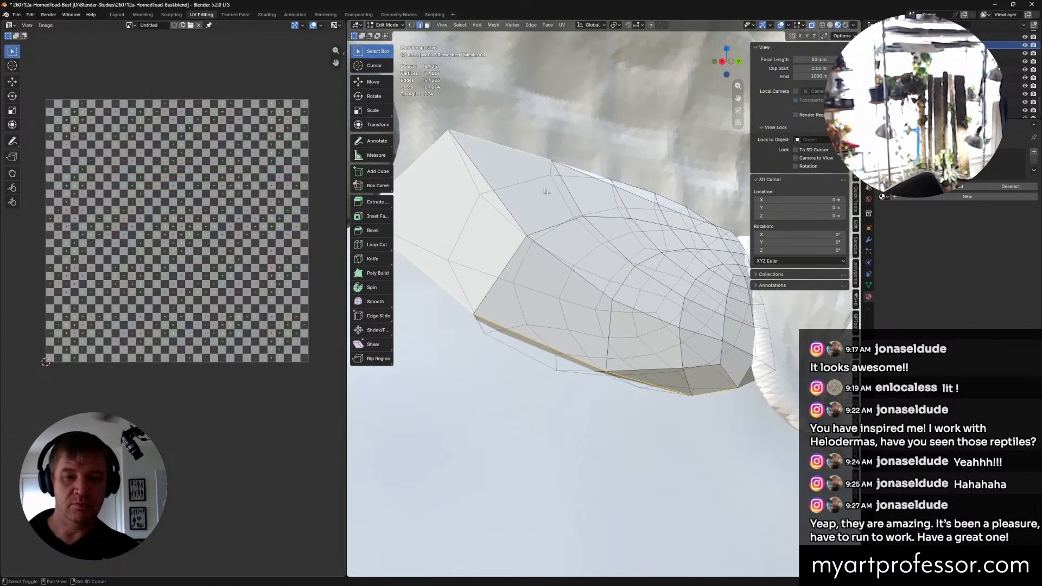
{"action": "middle_click_drag", "start_coordinate": [545, 191], "coordinate": [603, 313]}
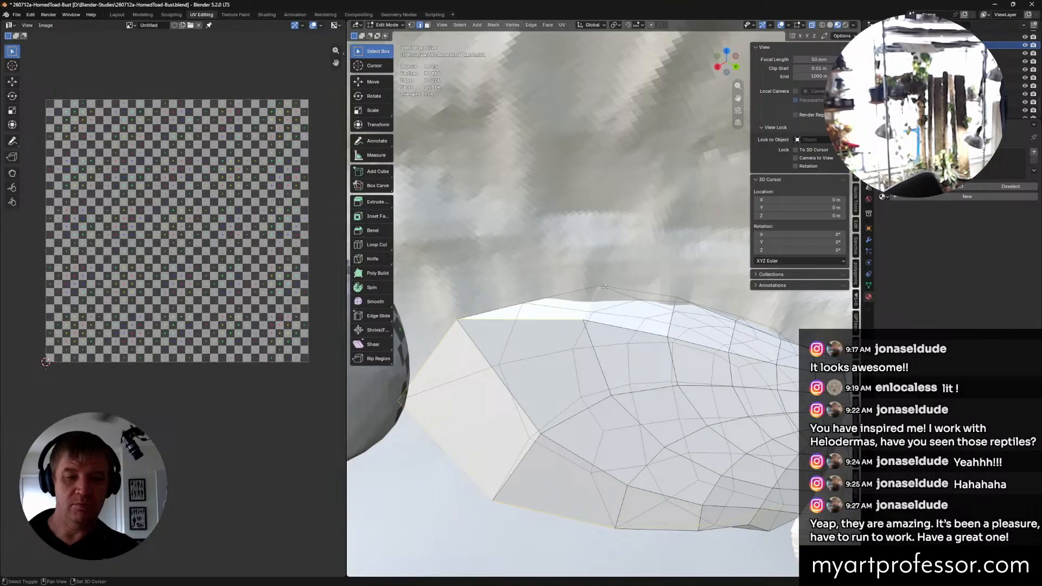
{"action": "middle_click_drag", "start_coordinate": [633, 294], "coordinate": [541, 227]}
{"action": "left_click", "coordinate": [566, 250], "text": "shift"}
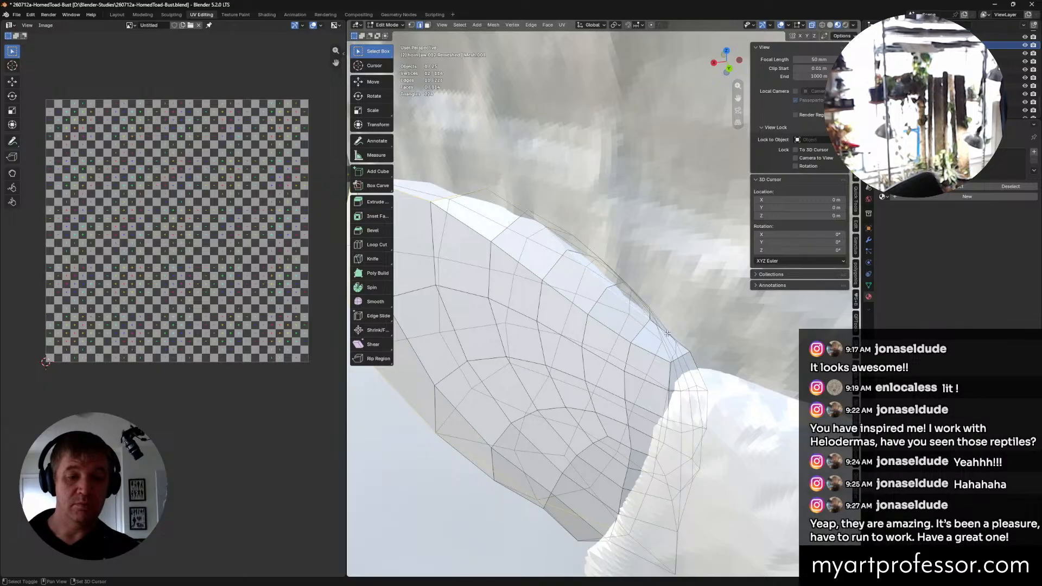
{"action": "middle_click_drag", "start_coordinate": [682, 350], "coordinate": [450, 333]}
{"action": "left_click", "coordinate": [646, 361], "text": "shift"}
{"action": "left_click", "coordinate": [713, 347], "text": "shift"}
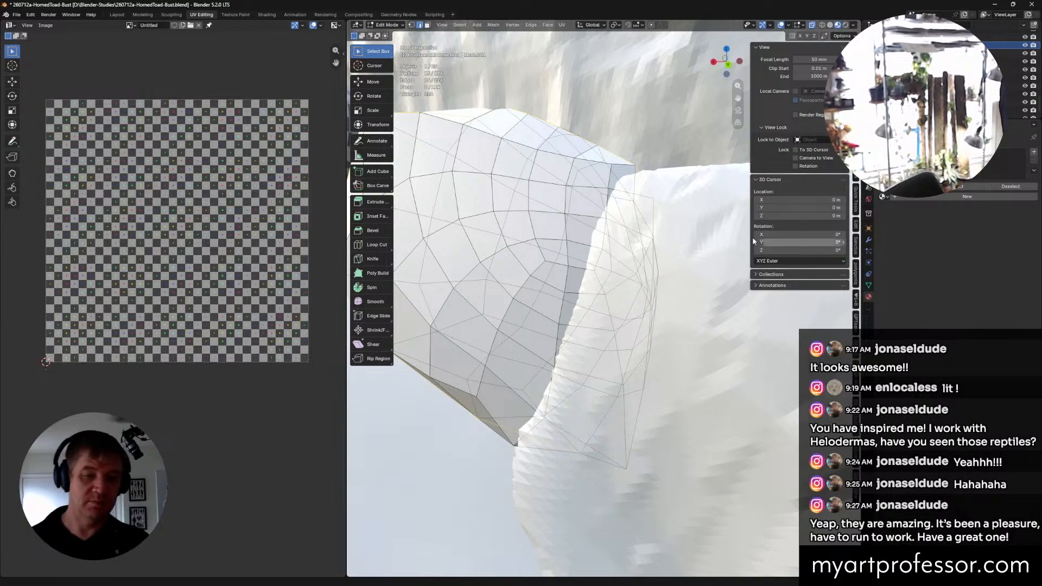
Step: Complete the edge selection around the horn's wide end and mark the whole outline as a seam
{"action": "middle_click_drag", "start_coordinate": [548, 257], "coordinate": [618, 440]}
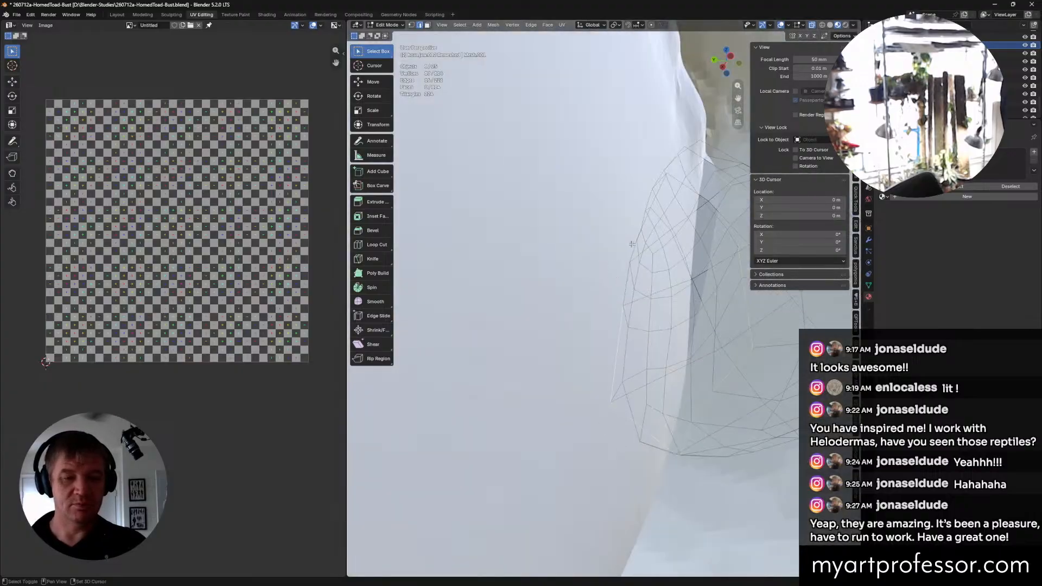
{"action": "middle_click_drag", "start_coordinate": [626, 285], "coordinate": [658, 282]}
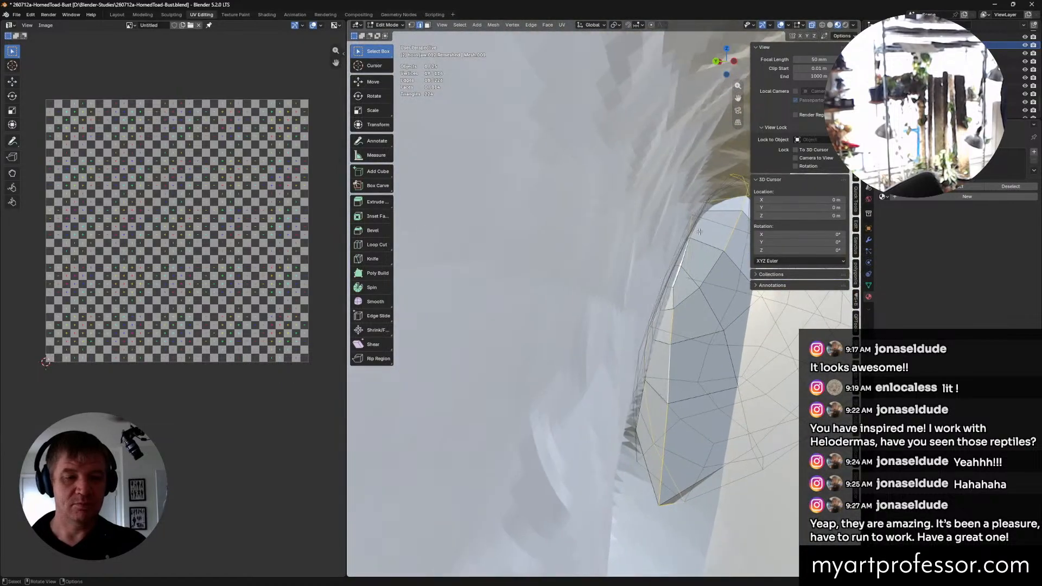
{"action": "middle_click_drag", "start_coordinate": [697, 228], "coordinate": [599, 360]}
{"action": "right_click", "coordinate": [597, 344]}
{"action": "left_click", "coordinate": [582, 341]}
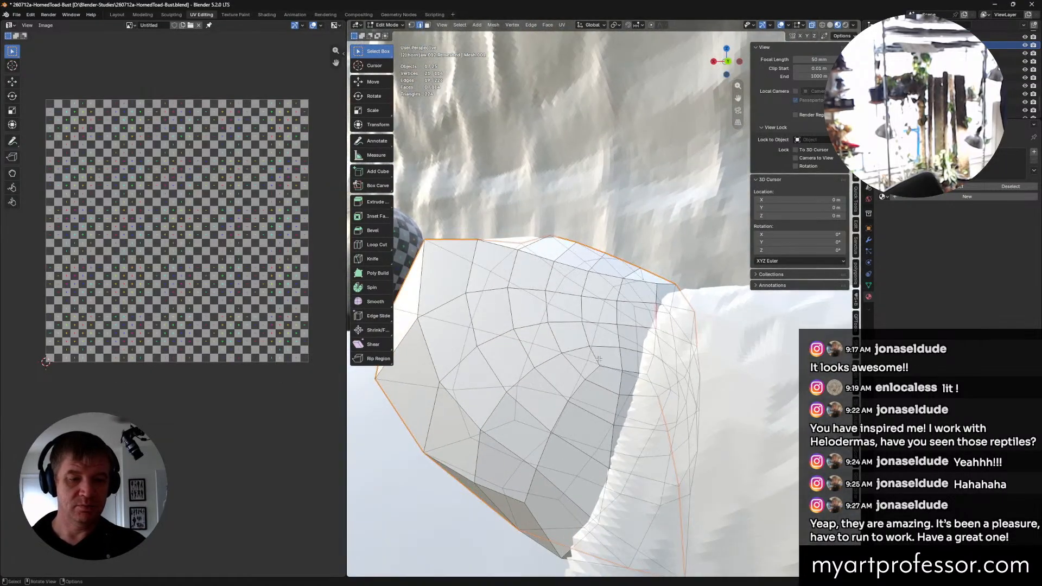
Step: Clear the seam from the single stray edge at the horn's wide end
{"action": "left_click", "coordinate": [657, 311]}
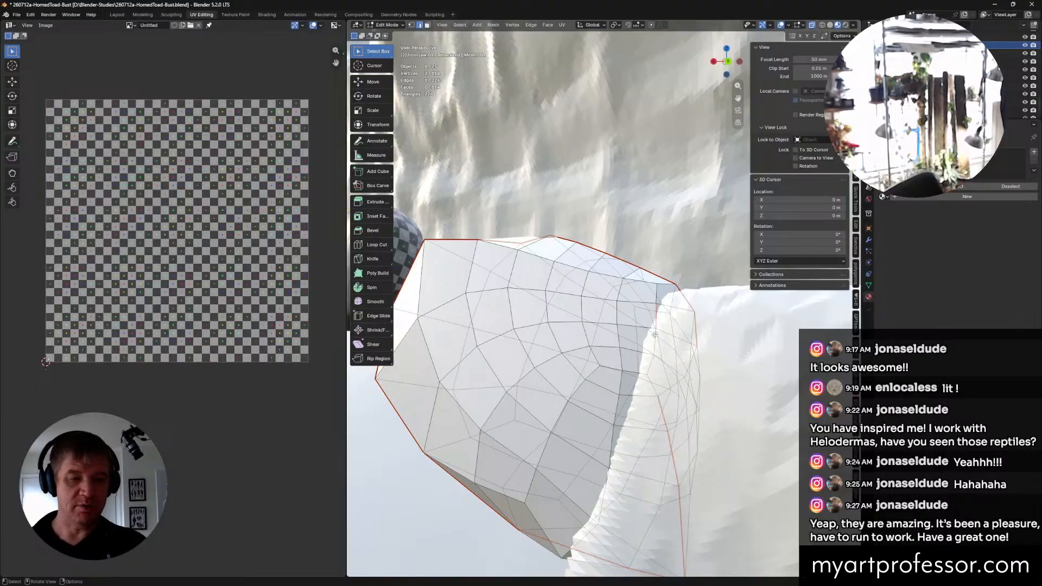
{"action": "middle_click_drag", "start_coordinate": [654, 334], "coordinate": [652, 329]}
{"action": "right_click", "coordinate": [651, 329]}
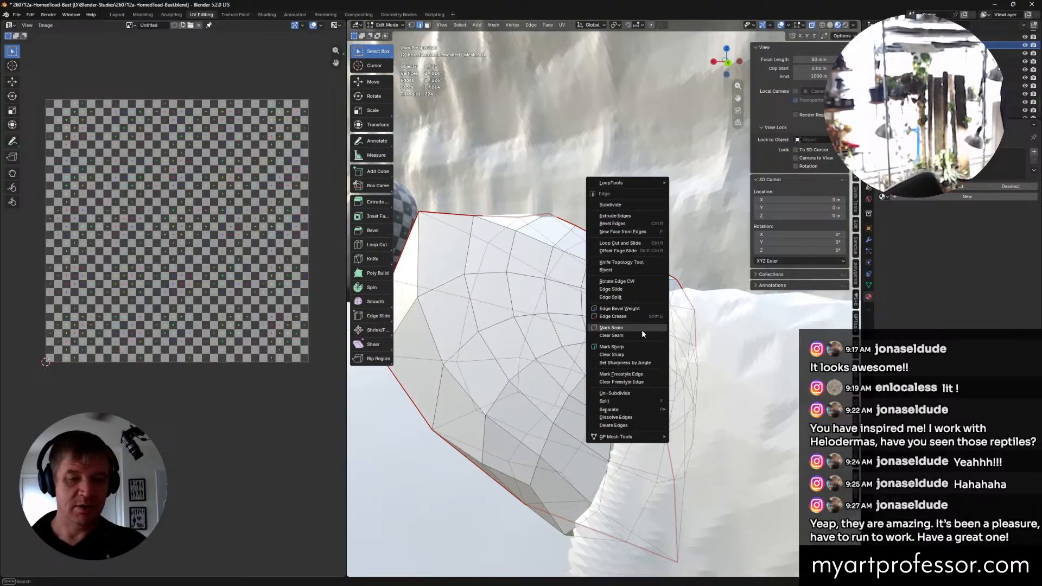
{"action": "left_click", "coordinate": [615, 336]}
Step: Mark the selected edges at the horn's wide end as a seam
{"action": "mouse_move", "coordinate": [653, 348]}
{"action": "middle_mouse_down"}
{"action": "mouse_move", "coordinate": [599, 340]}
{"action": "mouse_move", "coordinate": [655, 355]}
{"action": "middle_mouse_up"}
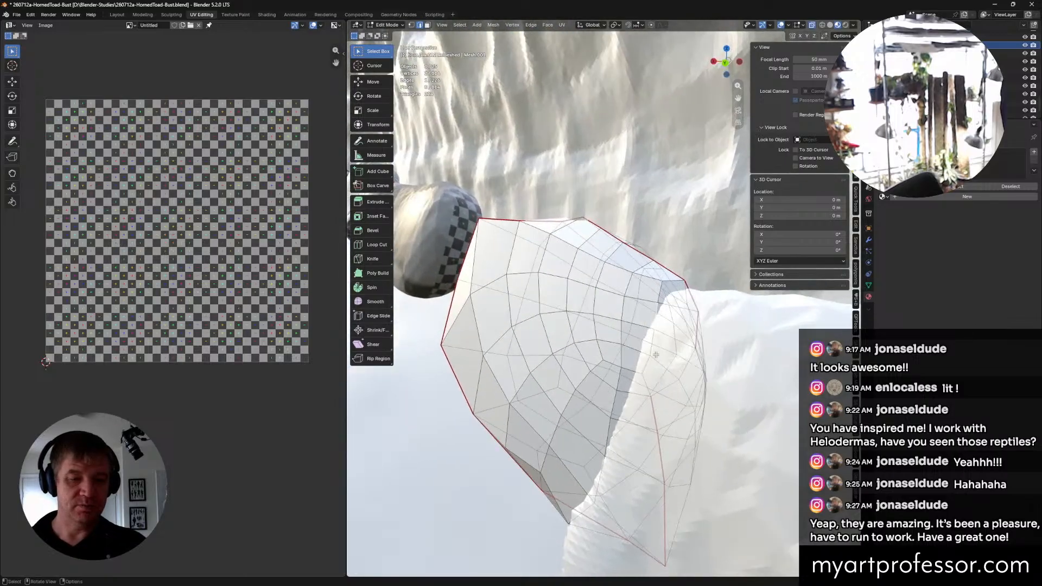
{"action": "right_click", "coordinate": [667, 392]}
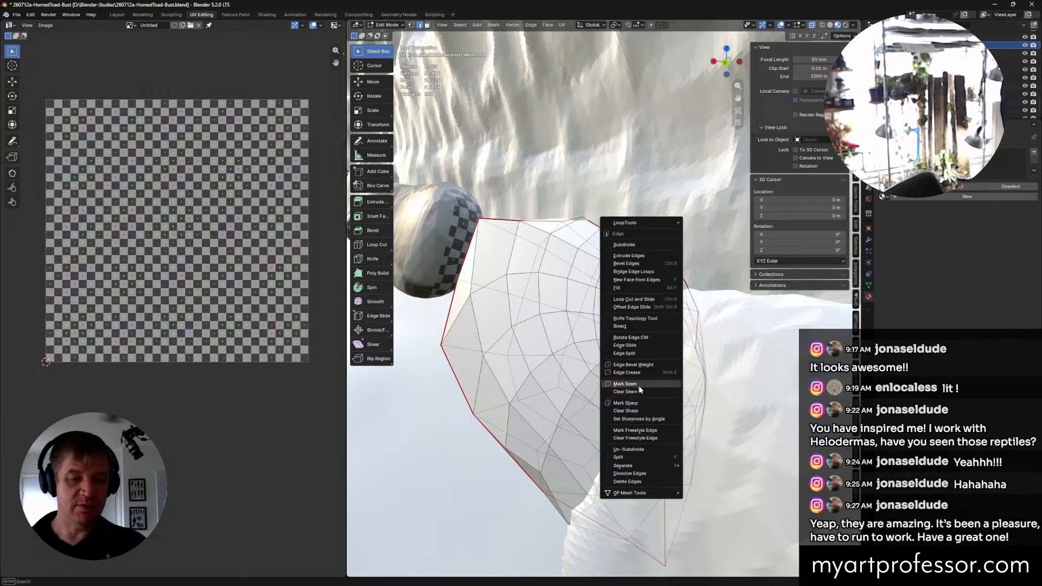
{"action": "left_click", "coordinate": [638, 386]}
{"action": "middle_click_drag", "start_coordinate": [671, 421], "coordinate": [565, 447]}
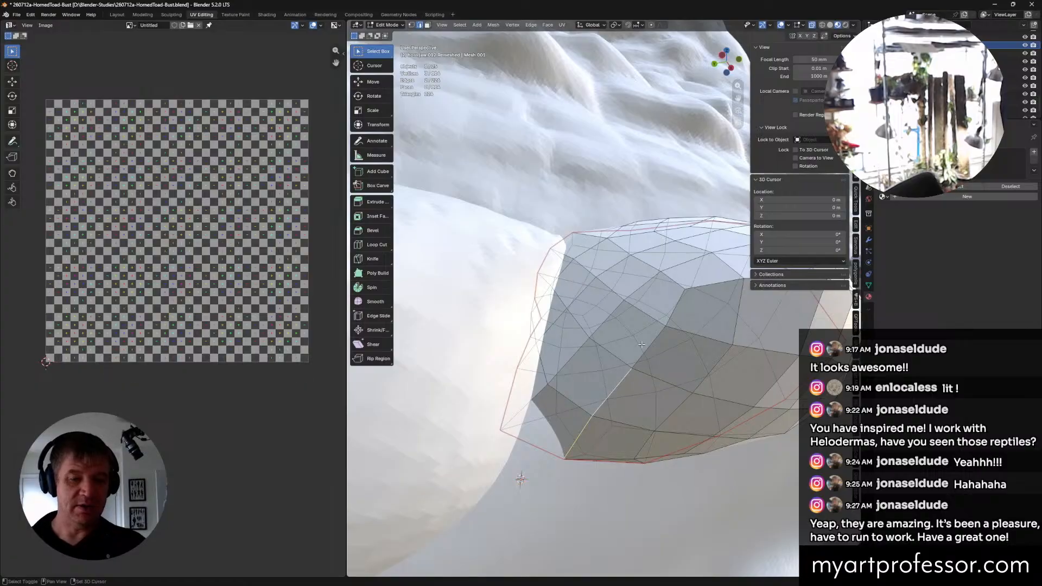
Step: Select the continuous edge path along the jaw horn's side from the wide end to the tip and mark it as a seam
{"action": "left_click", "coordinate": [677, 305], "text": "shift"}
{"action": "middle_click_drag", "start_coordinate": [682, 307], "coordinate": [469, 366]}
{"action": "left_click", "coordinate": [525, 354], "text": "shift"}
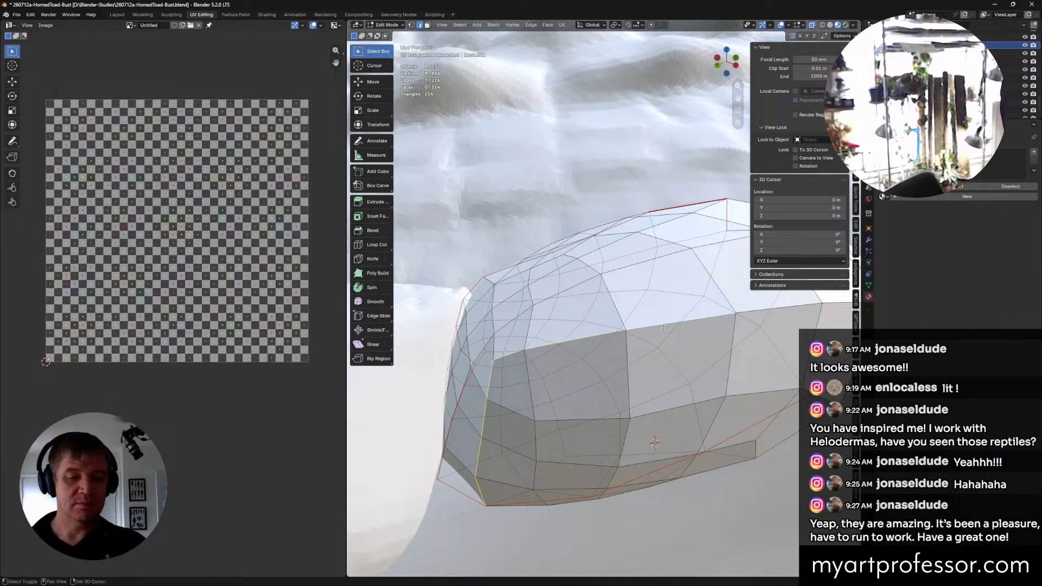
{"action": "left_click", "coordinate": [763, 309], "text": "shift"}
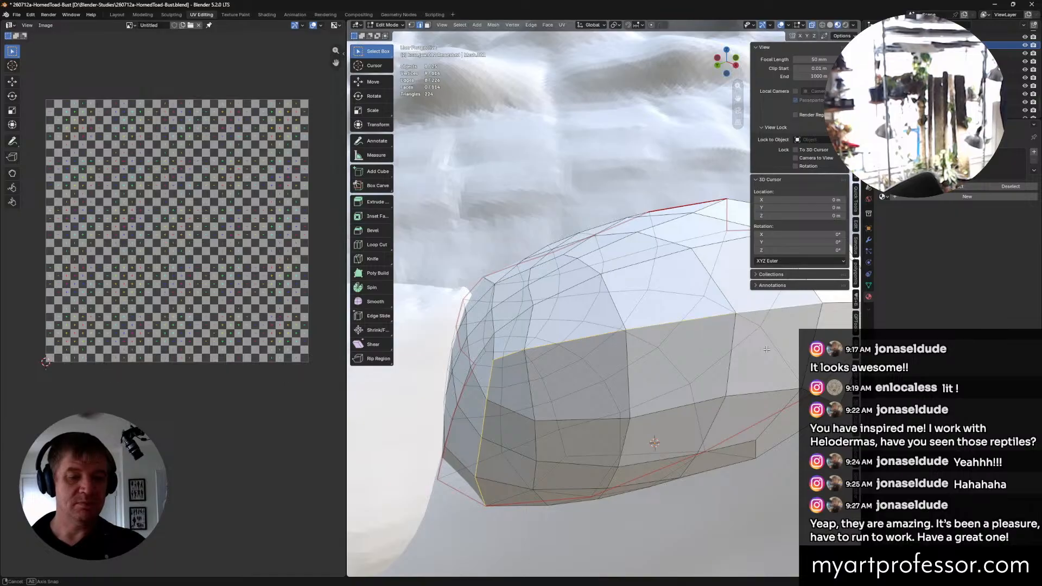
{"action": "middle_click_drag", "start_coordinate": [763, 310], "coordinate": [473, 401]}
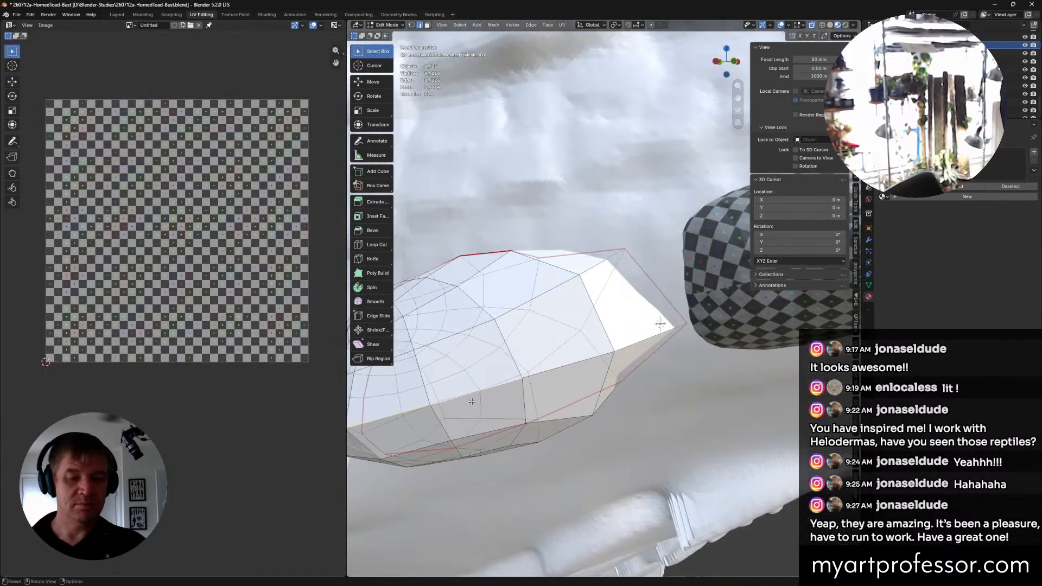
{"action": "middle_click_drag", "start_coordinate": [472, 488], "coordinate": [548, 298]}
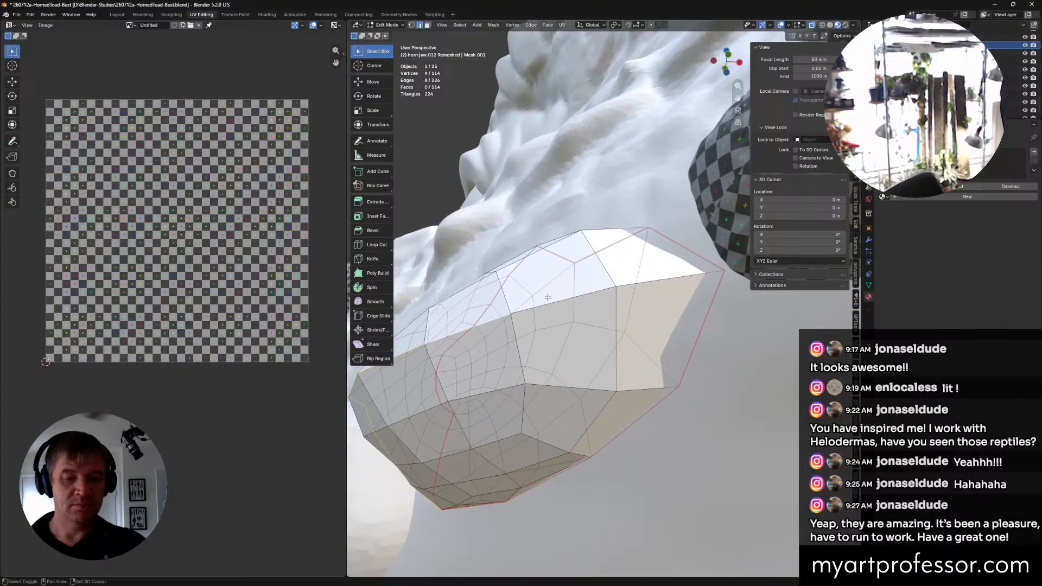
{"action": "left_click", "coordinate": [668, 280], "text": "shift"}
{"action": "right_click", "coordinate": [668, 280]}
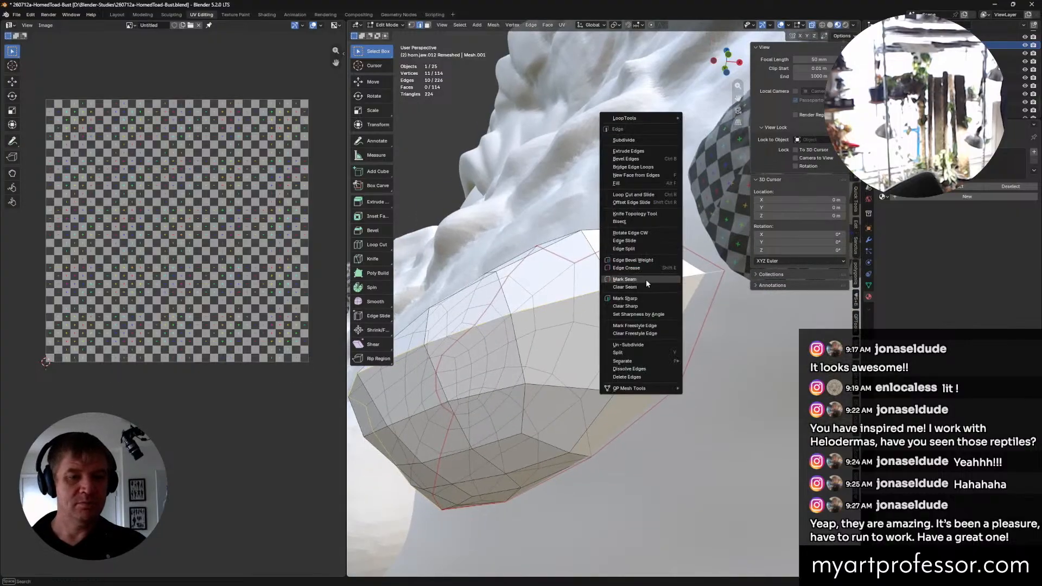
{"action": "left_click", "coordinate": [646, 281]}
{"action": "mouse_move", "coordinate": [552, 360]}
{"action": "middle_mouse_down"}
{"action": "mouse_move", "coordinate": [562, 367]}
{"action": "mouse_move", "coordinate": [553, 378]}
{"action": "middle_mouse_up"}
{"action": "scroll", "coordinate": [553, 378], "scroll_direction": "down", "scroll_amount": 2}
Step: Unwrap the whole horn mesh along its seams and assign the checker material Material.001 to it
{"action": "key", "text": "alt+a"}
{"action": "key", "text": "1"}
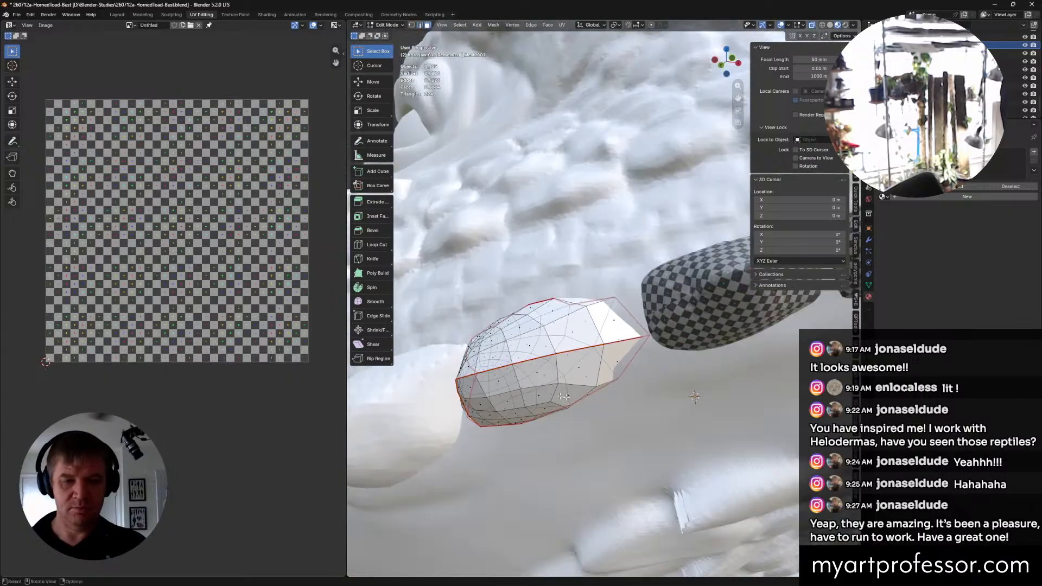
{"action": "key", "text": "a"}
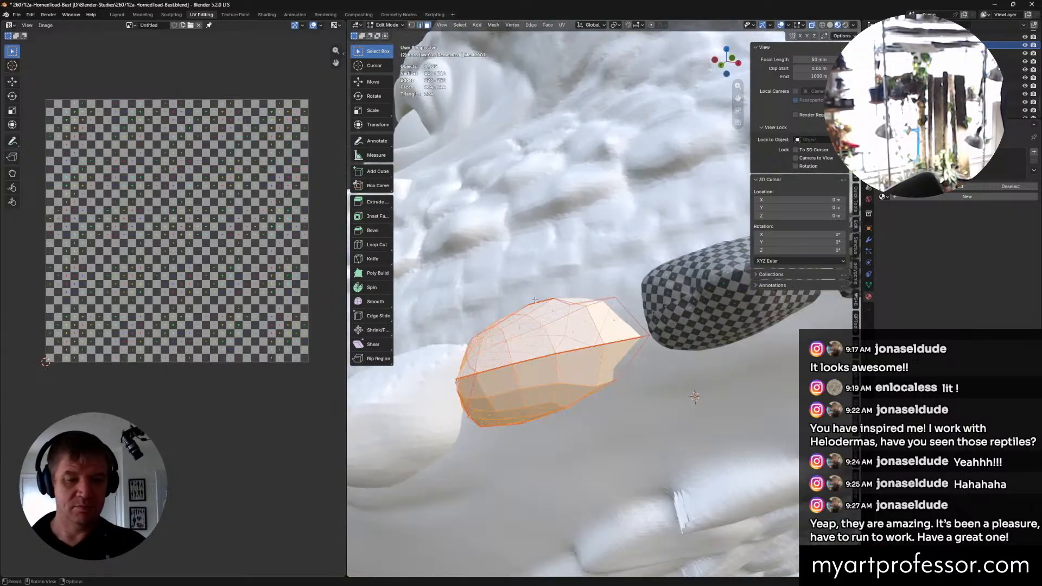
{"action": "key", "text": "u"}
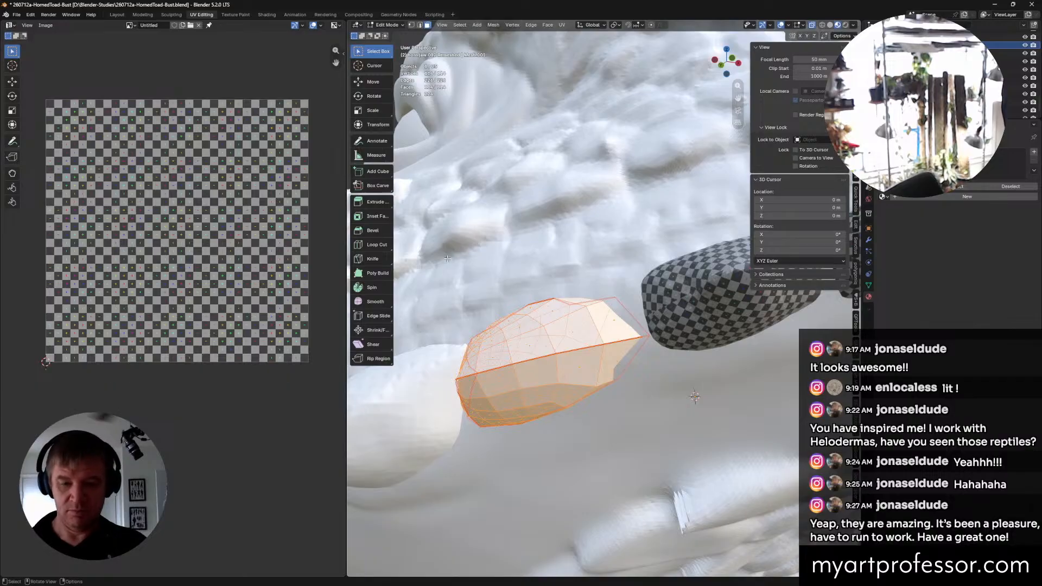
{"action": "key", "text": "u"}
{"action": "left_click", "coordinate": [424, 260]}
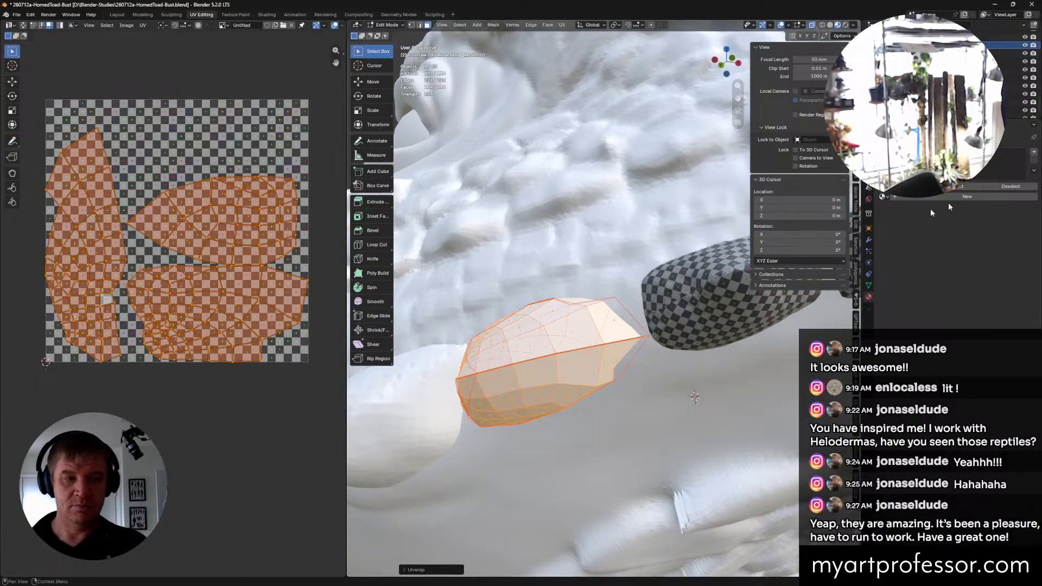
{"action": "left_click", "coordinate": [883, 197]}
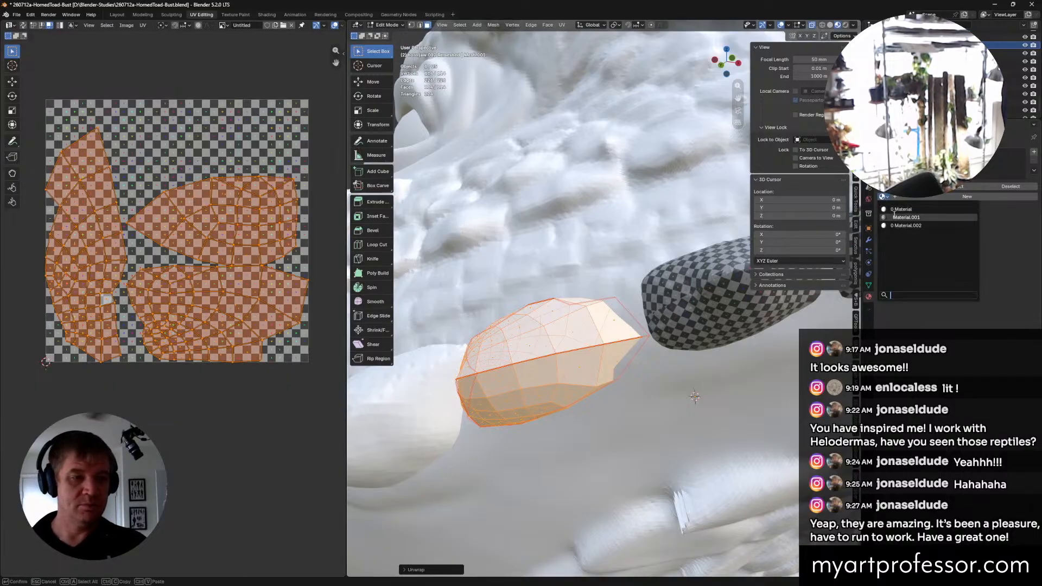
{"action": "left_click", "coordinate": [917, 229]}
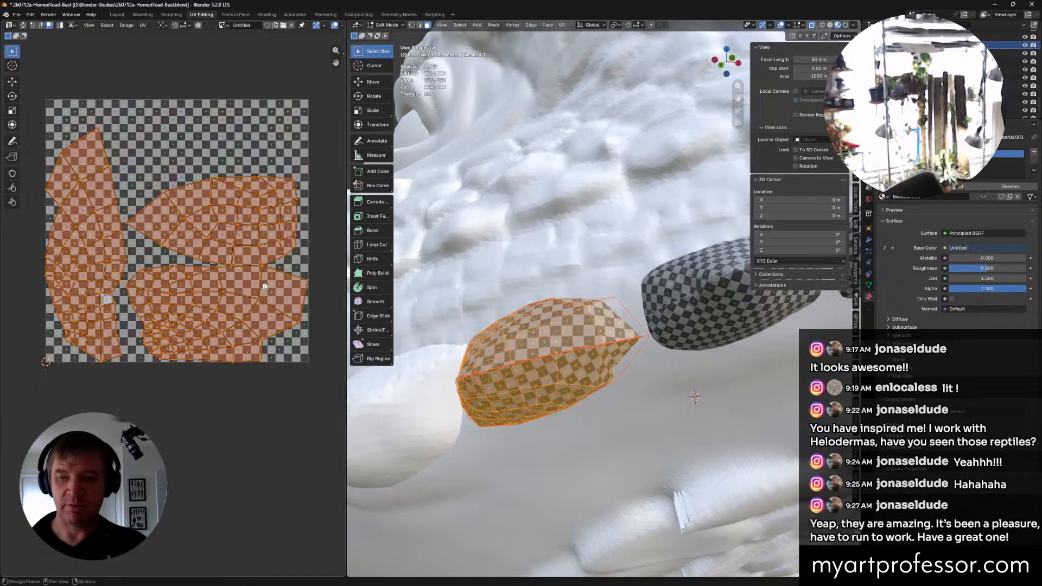
{"action": "middle_click_drag", "start_coordinate": [624, 331], "coordinate": [472, 309]}
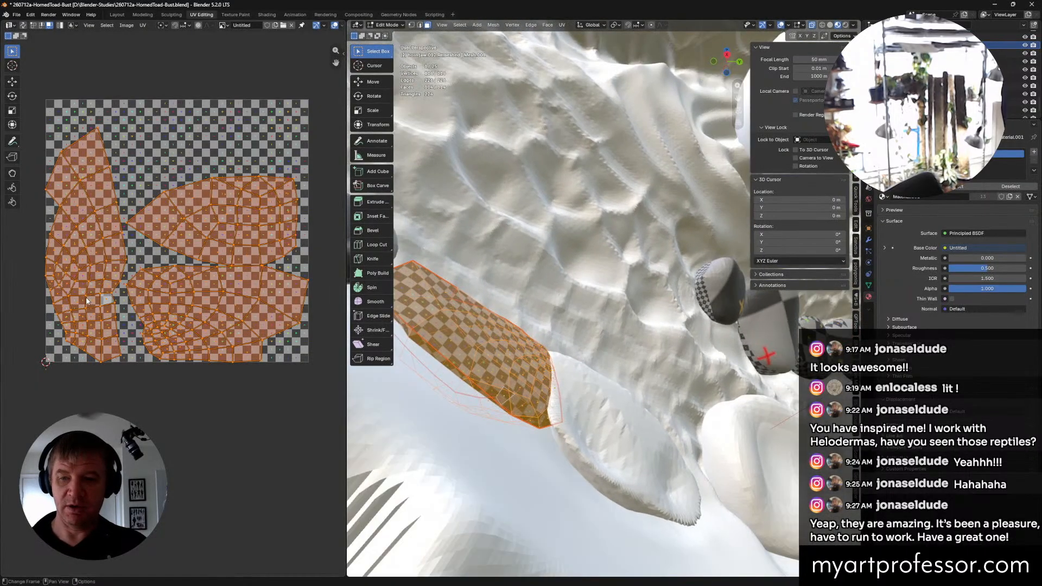
{"action": "left_click", "coordinate": [87, 287]}
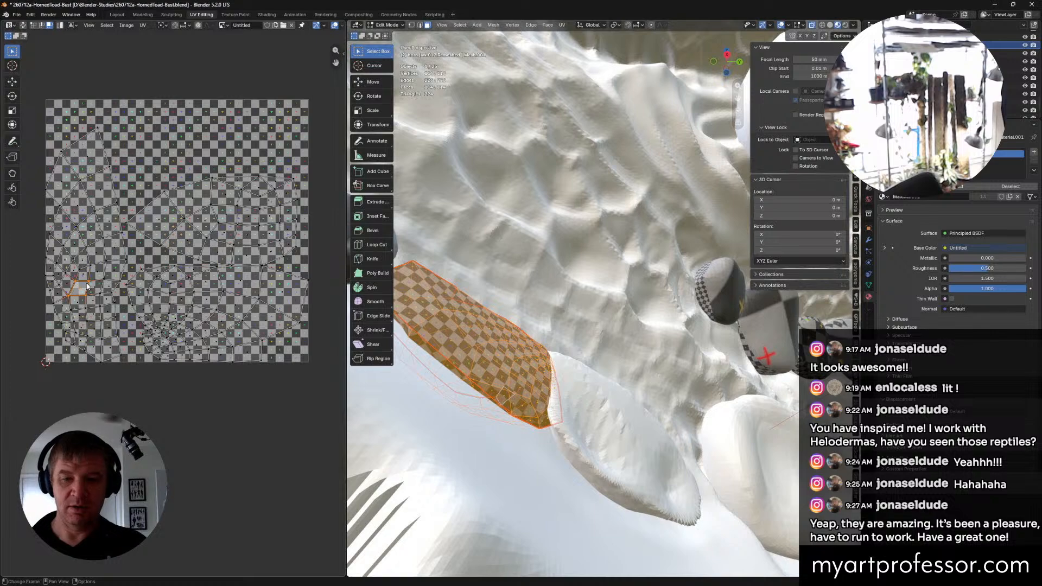
{"action": "key", "text": "l"}
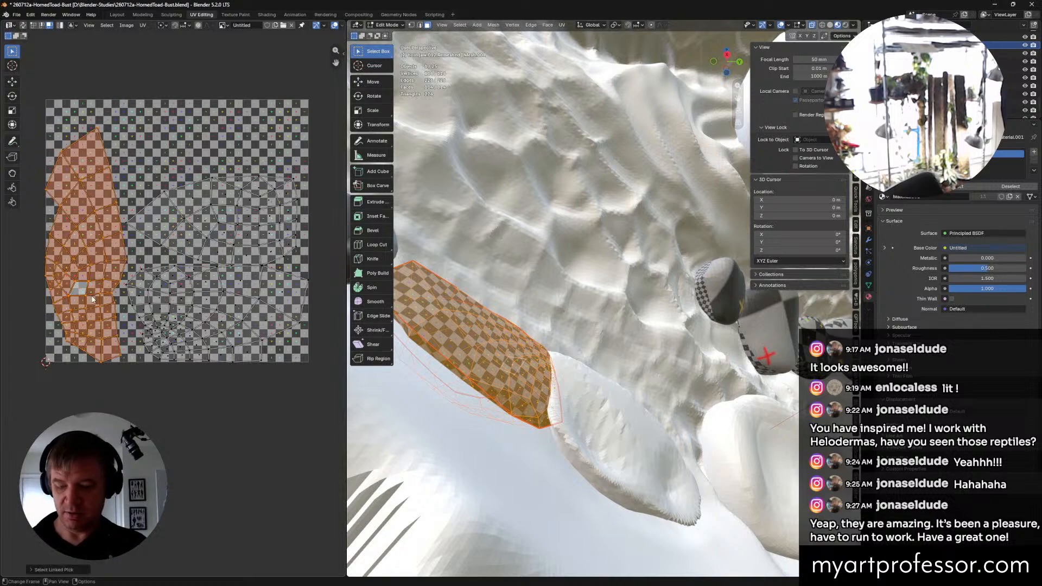
{"action": "key", "text": "s"}
{"action": "right_click", "coordinate": [91, 270]}
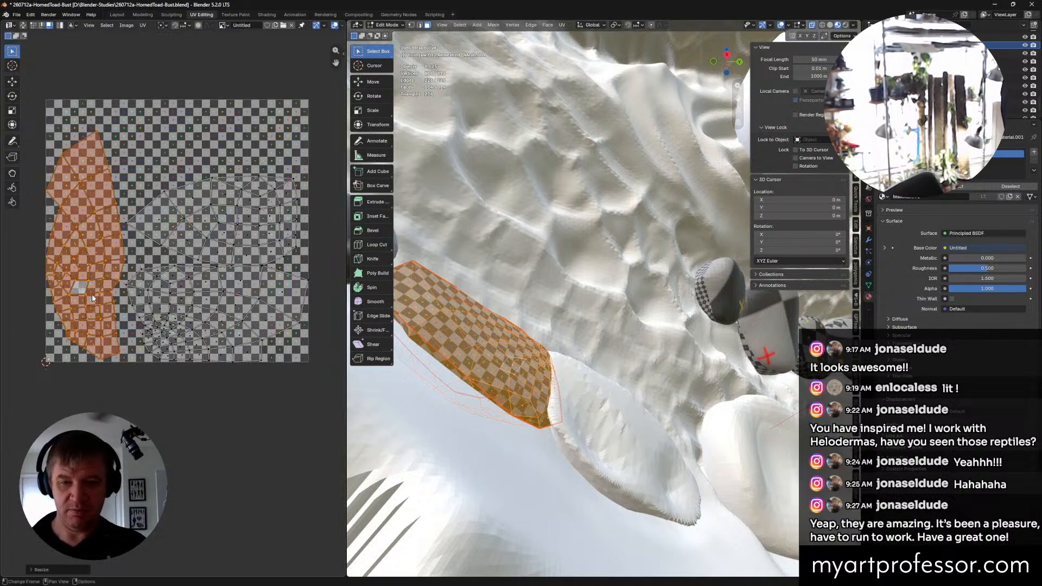
Step: Shrink the lower UV island to a tiny size and move it into the upper-right corner of the UV square
{"action": "left_click", "coordinate": [225, 311]}
{"action": "key", "text": "l"}
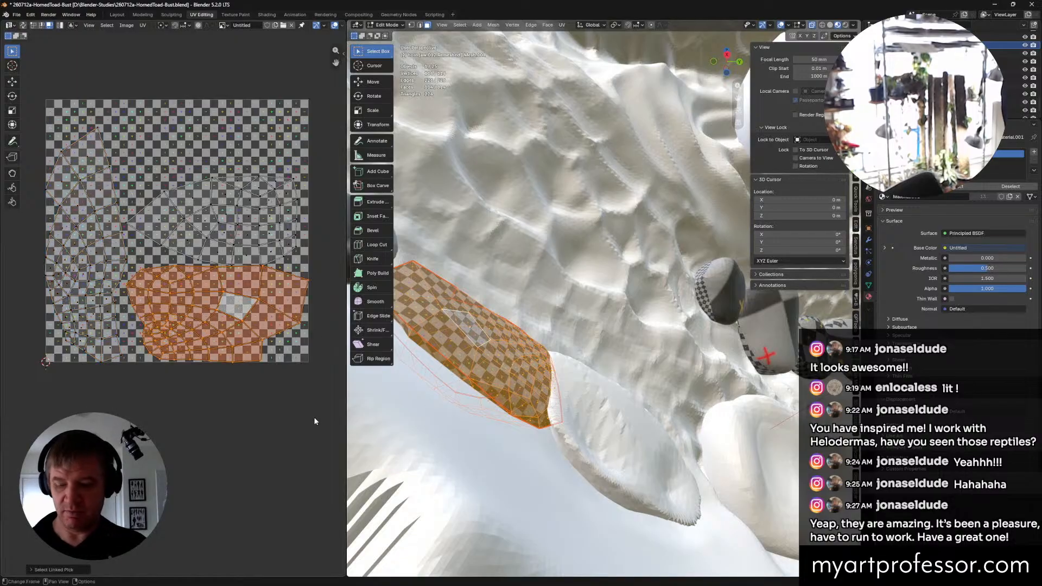
{"action": "key", "text": "s"}
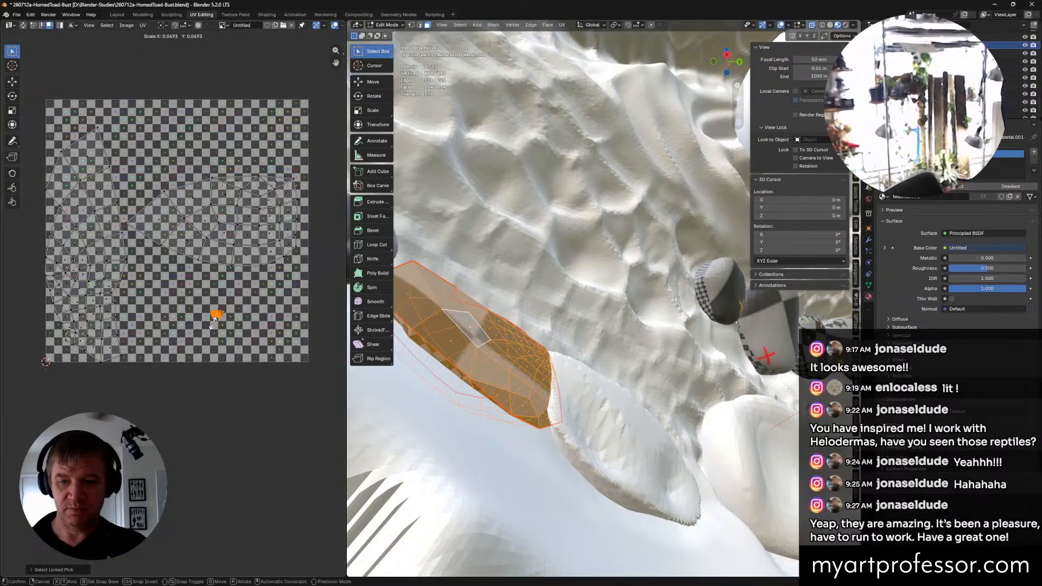
{"action": "left_click", "coordinate": [232, 321]}
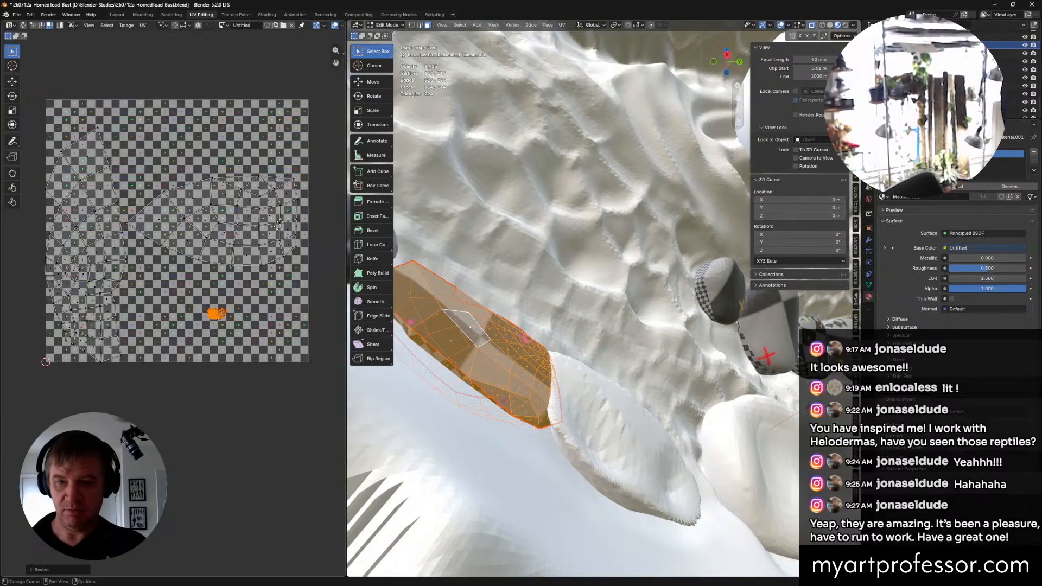
{"action": "key", "text": "g"}
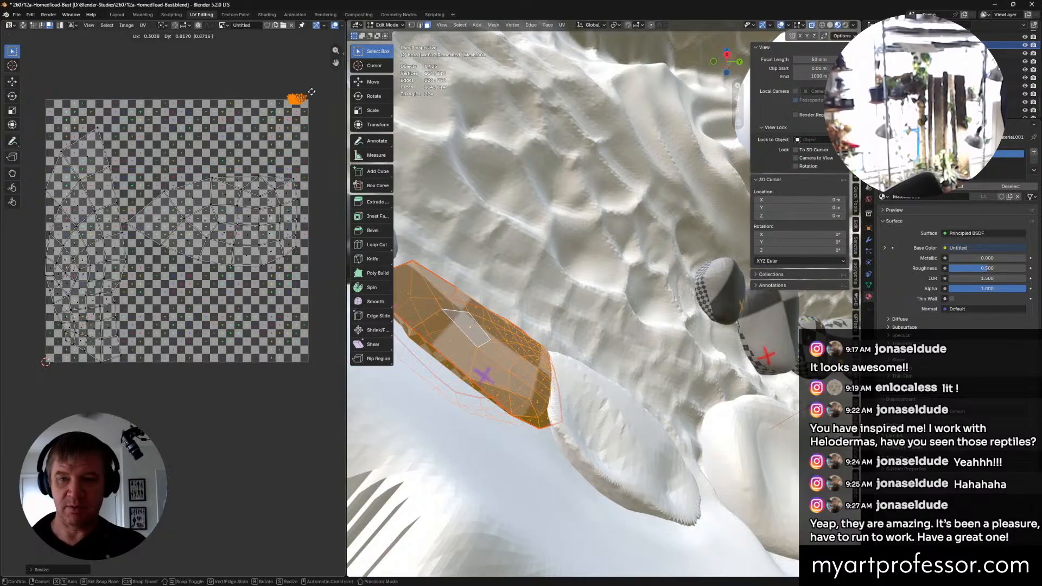
{"action": "left_click", "coordinate": [315, 95]}
Step: Rotate the remaining horizontal UV island upright and place it beside the tall island
{"action": "left_click_drag", "start_coordinate": [307, 296], "coordinate": [161, 165]}
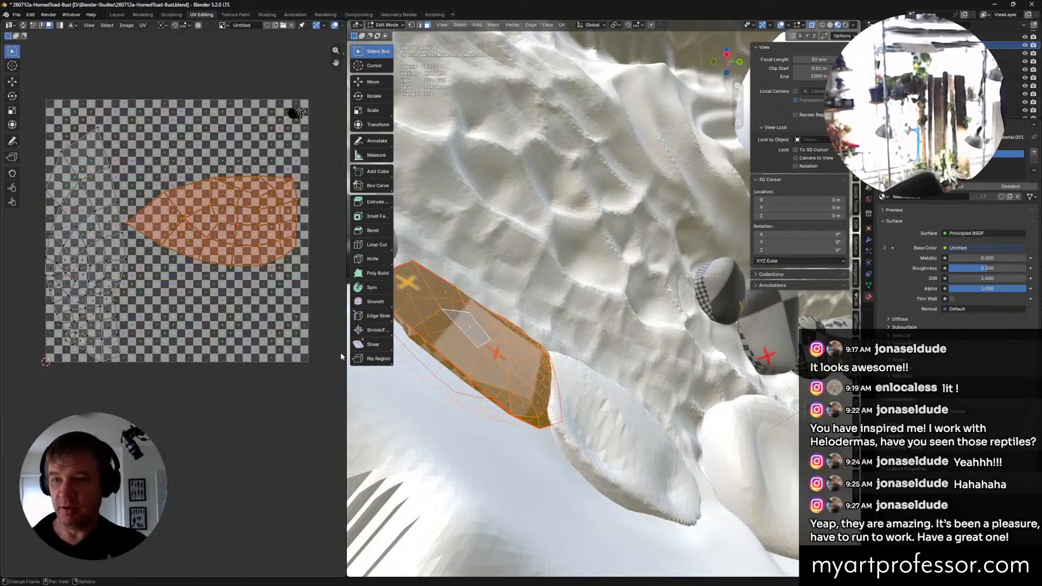
{"action": "key", "text": "r"}
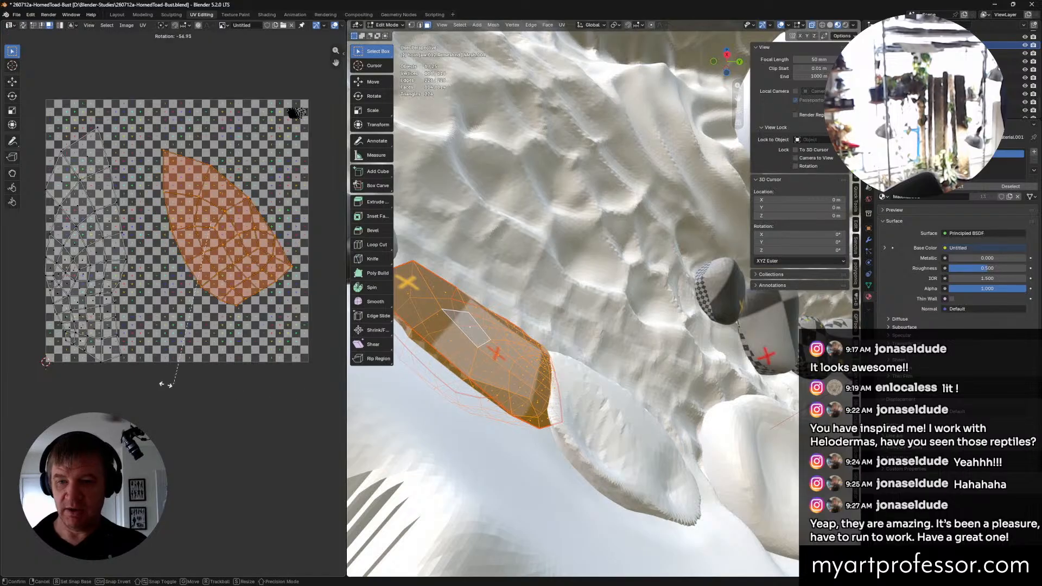
{"action": "left_click", "coordinate": [91, 369]}
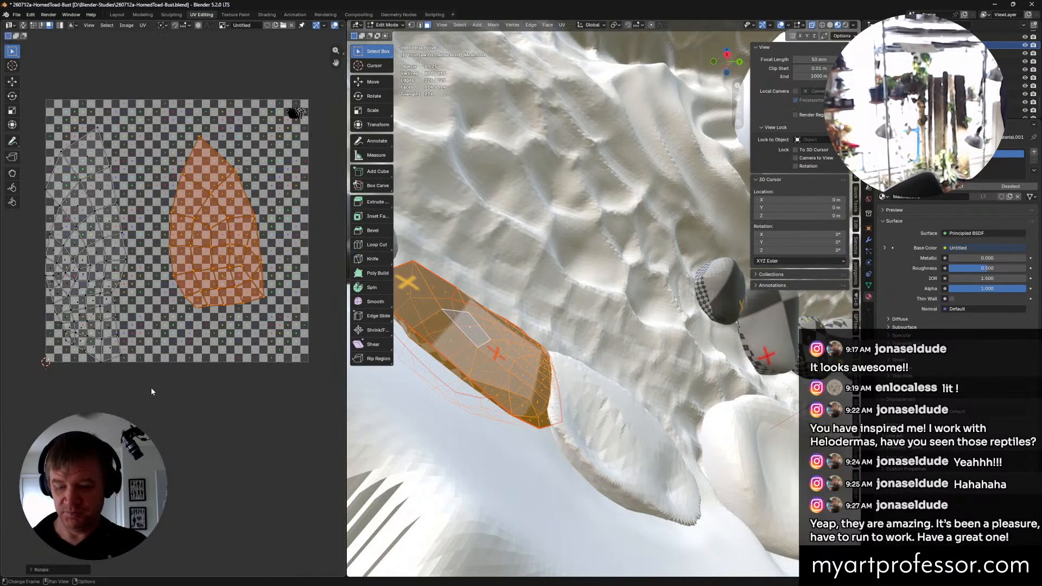
{"action": "key", "text": "g"}
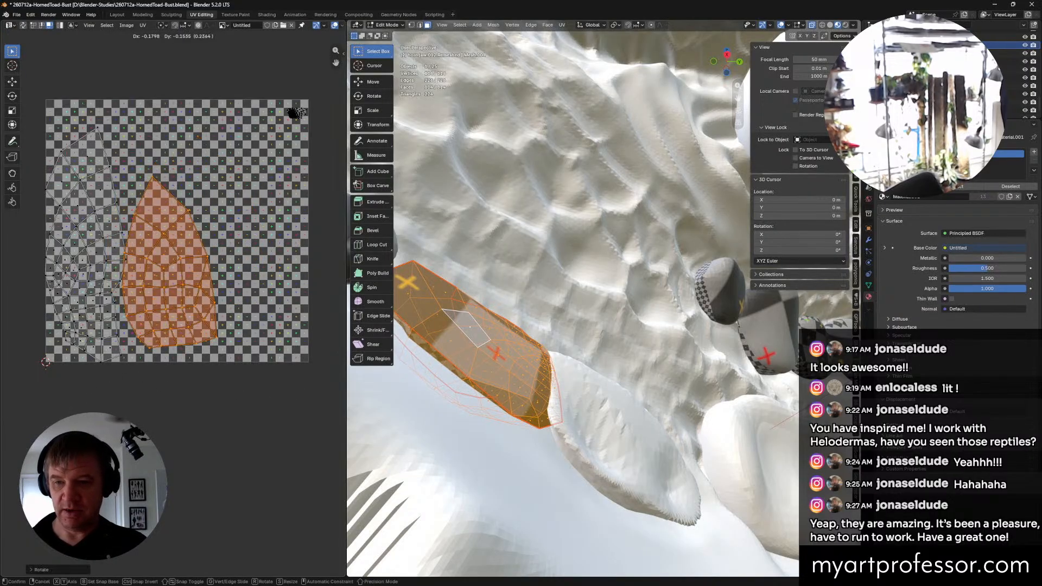
{"action": "left_click", "coordinate": [116, 399]}
{"action": "left_click", "coordinate": [237, 412]}
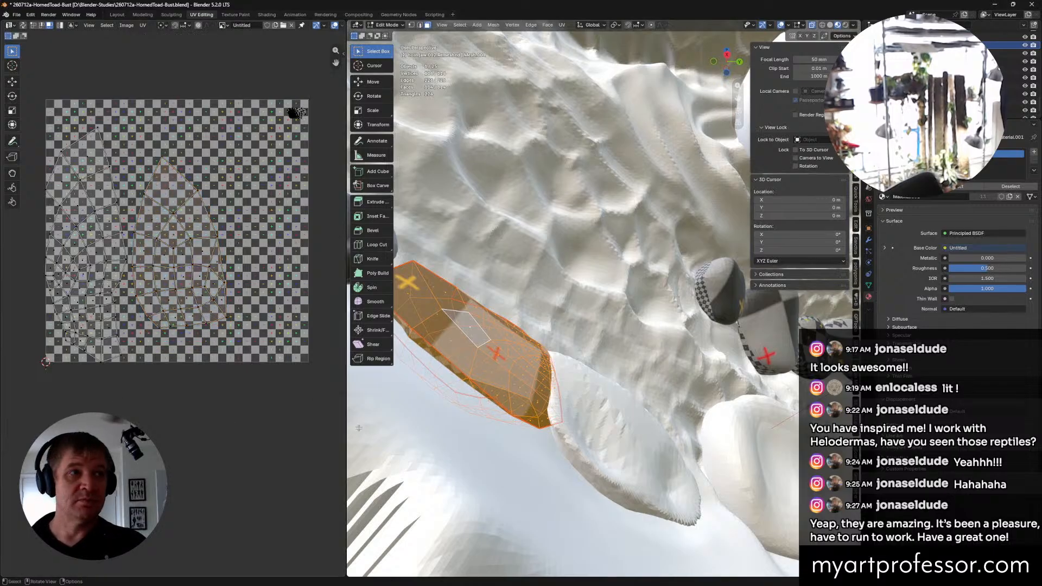
Step: Select the two large UV islands together, tilt them diagonally, centre them, and enlarge them to fill the UV square
{"action": "key", "text": "alt+a"}
{"action": "key", "text": "a"}
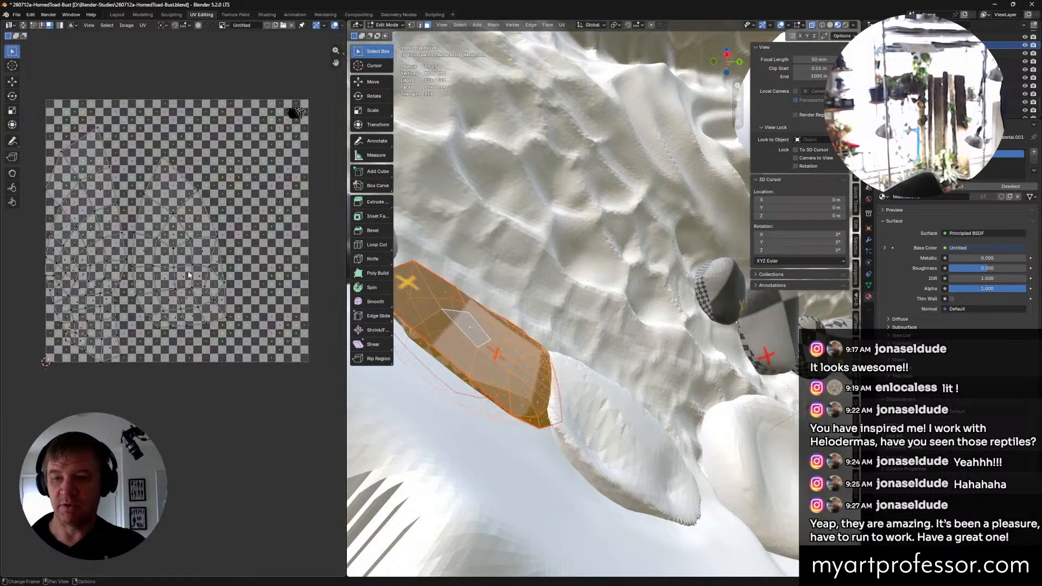
{"action": "left_click_drag", "start_coordinate": [31, 113], "coordinate": [247, 412]}
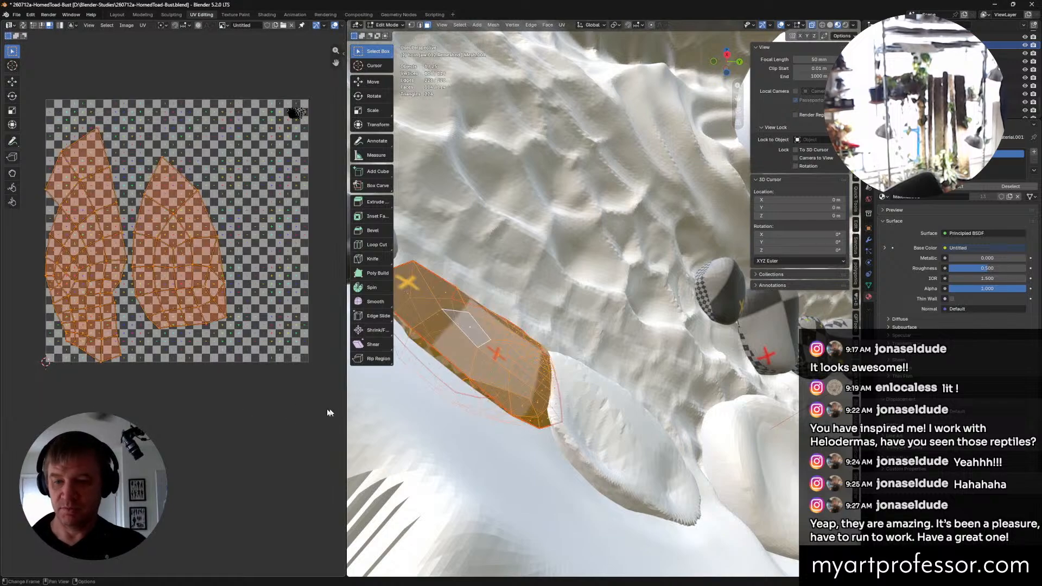
{"action": "key", "text": "r"}
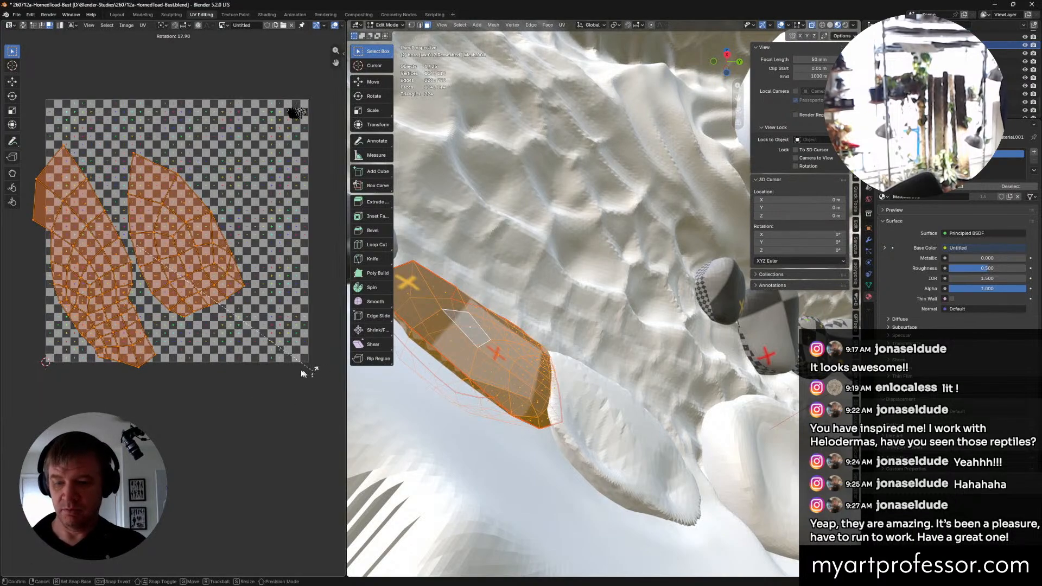
{"action": "left_click", "coordinate": [225, 378]}
{"action": "key", "text": "g"}
{"action": "left_click", "coordinate": [280, 354]}
{"action": "key", "text": "s"}
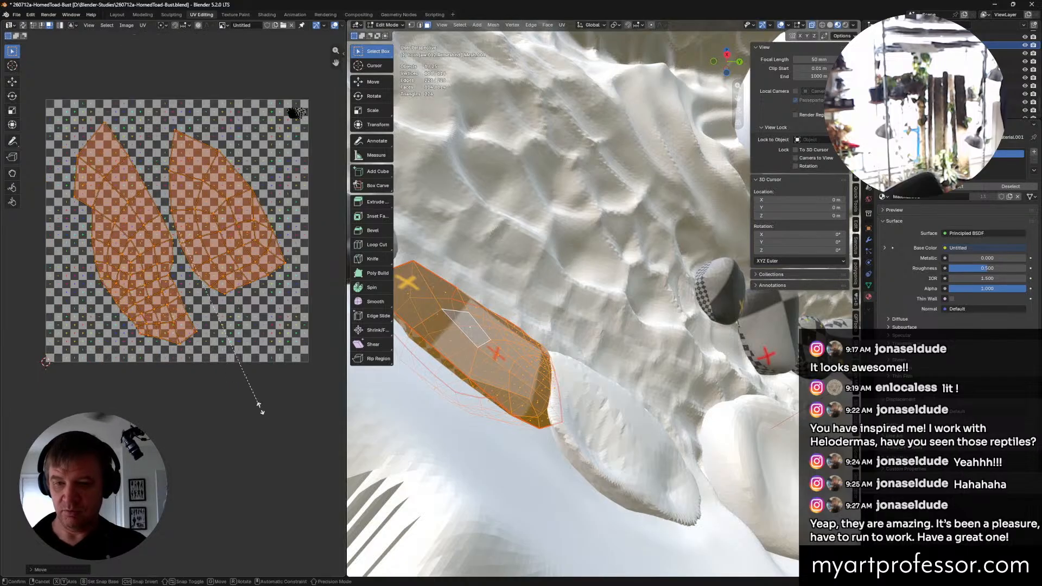
{"action": "left_click", "coordinate": [288, 433]}
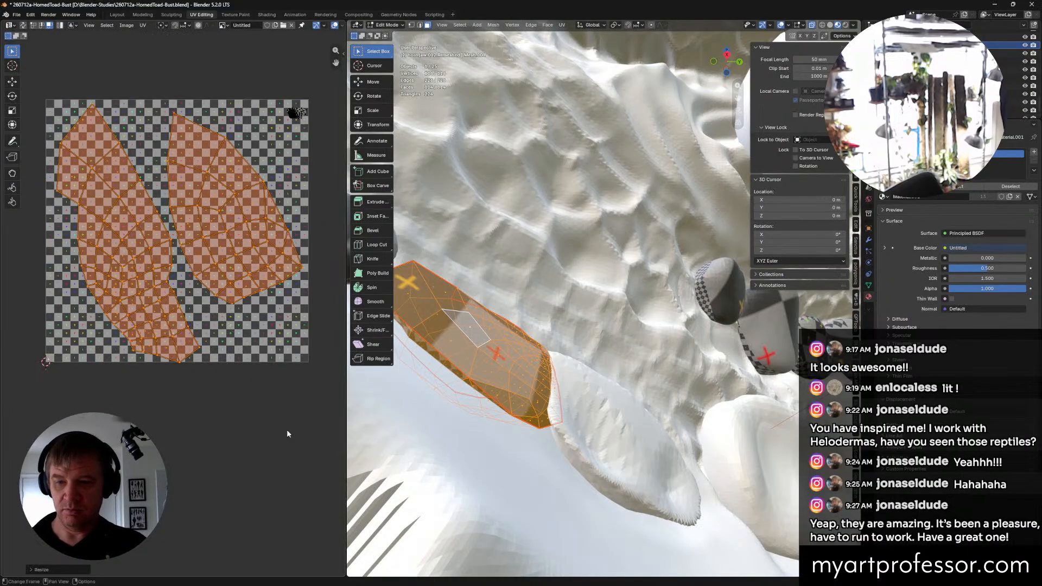
Step: Fine-tune the two large islands with a slight further rotation, a small move and a slight enlargement inside the UV square
{"action": "key", "text": "r"}
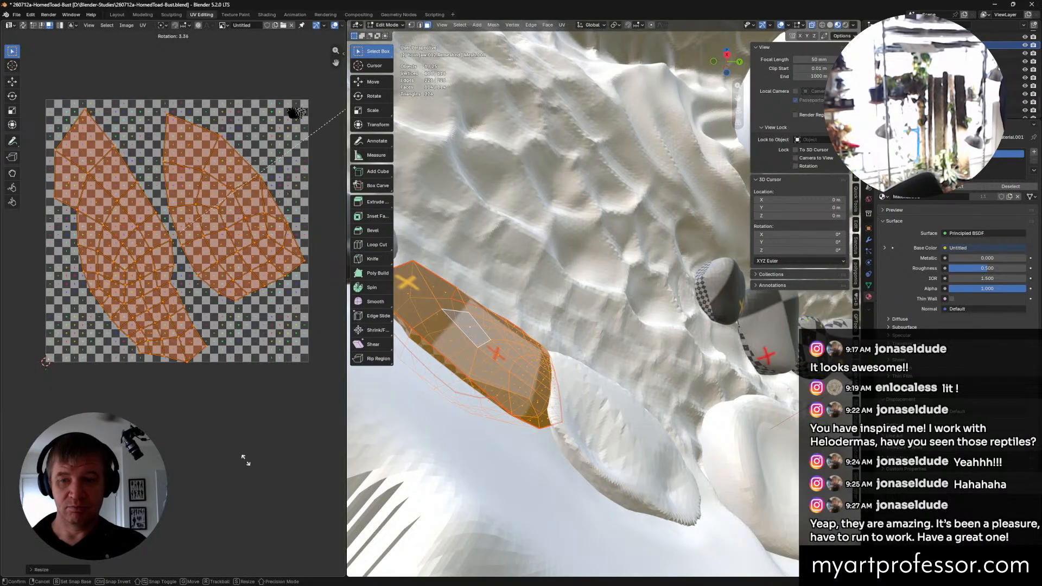
{"action": "left_click", "coordinate": [220, 326]}
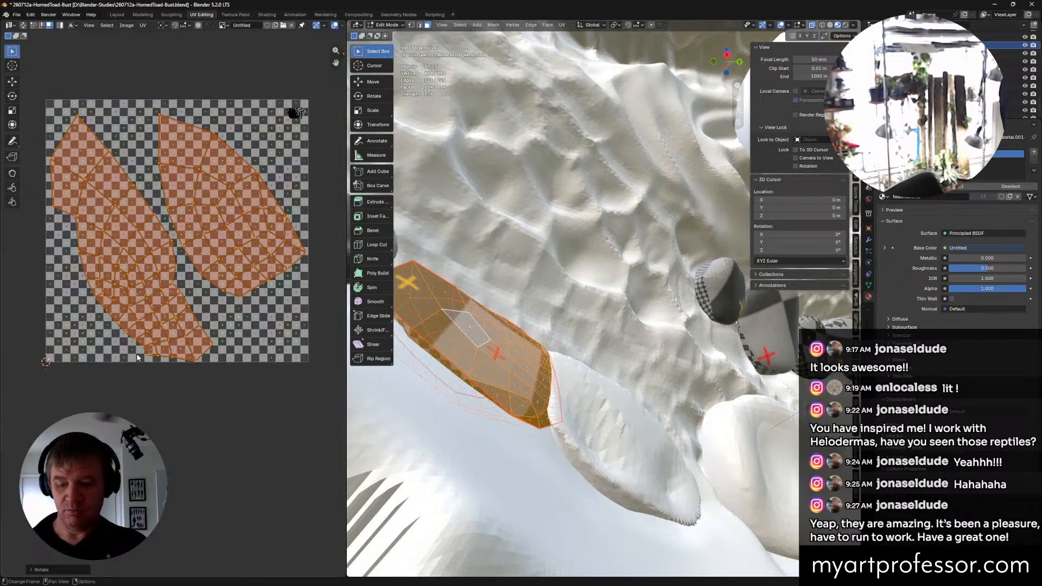
{"action": "key", "text": "g"}
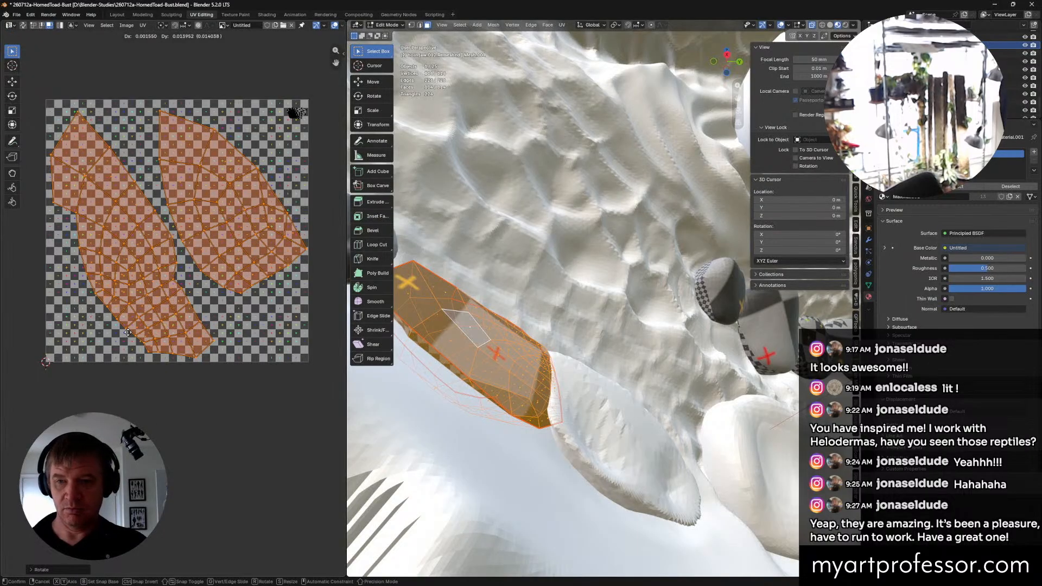
{"action": "left_click", "coordinate": [128, 332]}
{"action": "key", "text": "s"}
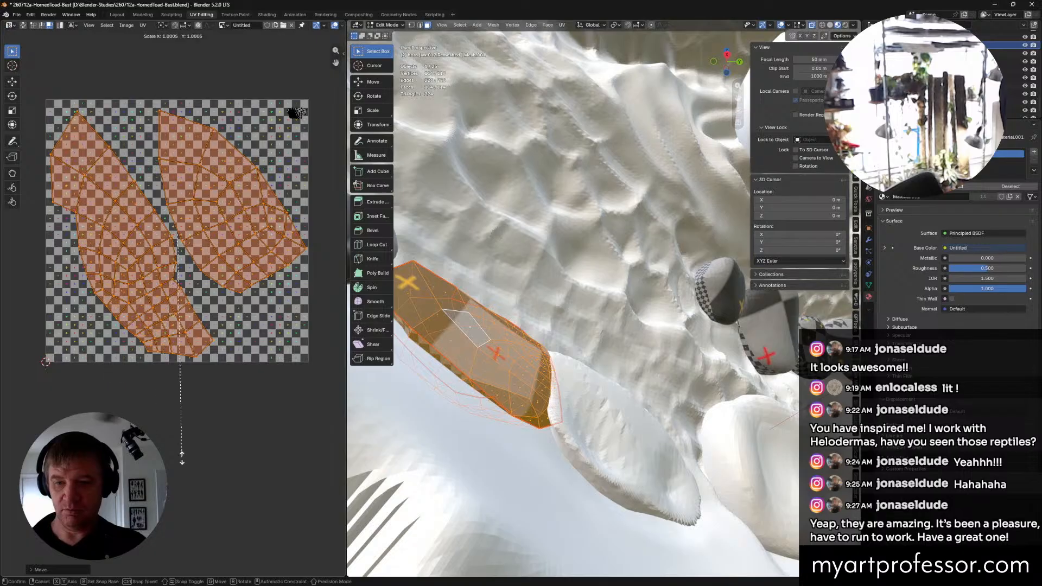
{"action": "left_click", "coordinate": [160, 466]}
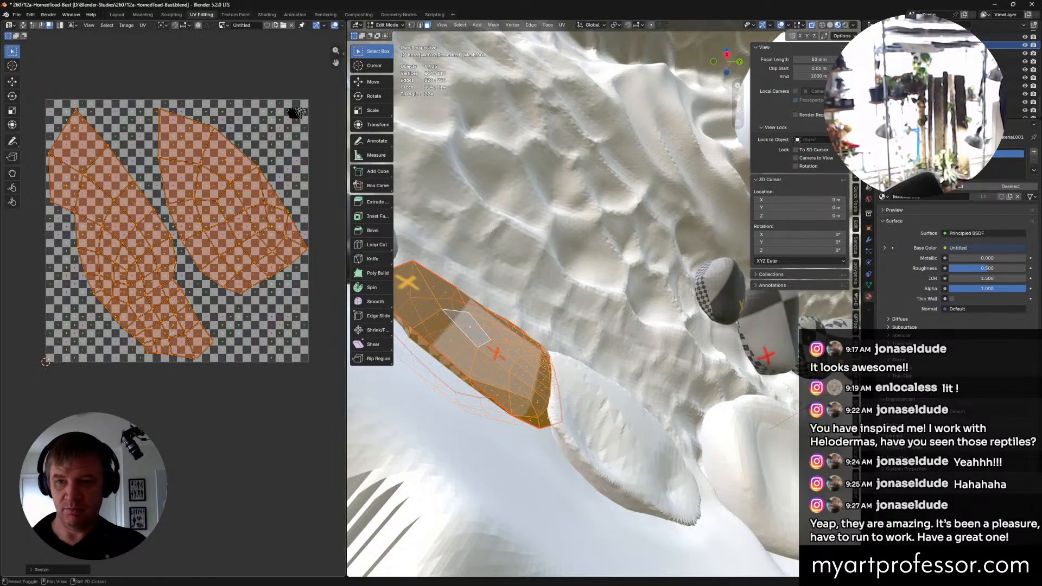
{"action": "middle_click_drag", "start_coordinate": [502, 406], "coordinate": [689, 401]}
{"action": "scroll", "coordinate": [623, 423], "scroll_direction": "down", "scroll_amount": 4}
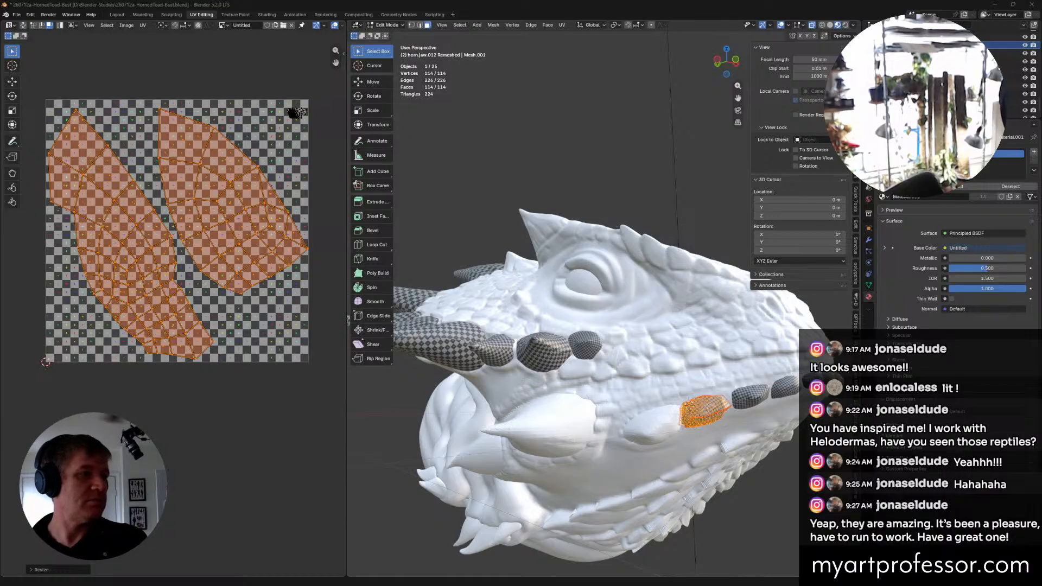
Step: Return to Object Mode, select the next untextured jaw horn behind the finished one, and save the file
{"action": "middle_click_drag", "start_coordinate": [529, 352], "coordinate": [618, 392]}
{"action": "key", "text": "ctrl+Tab"}
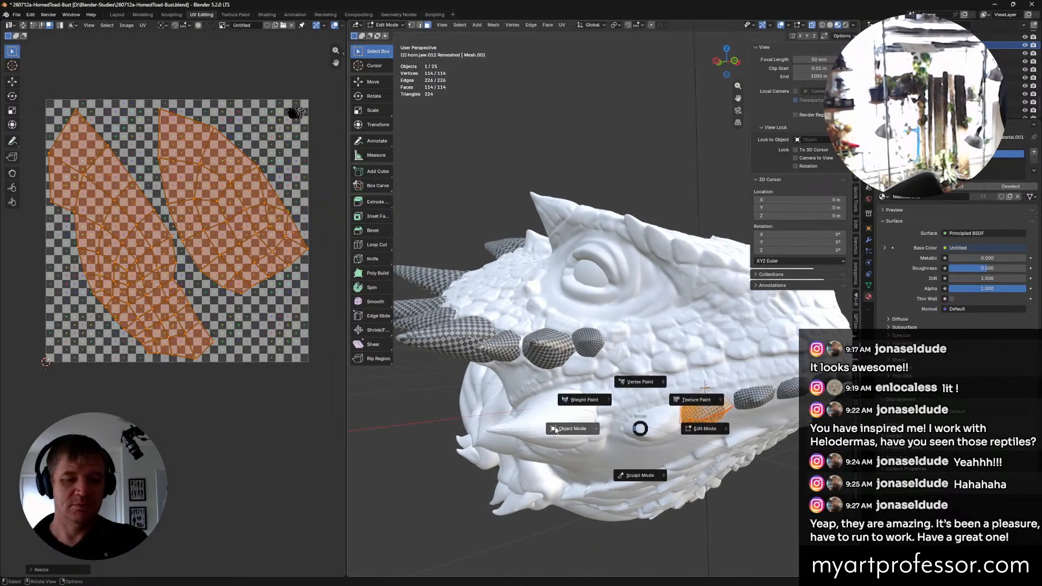
{"action": "left_click", "coordinate": [659, 427]}
{"action": "middle_click_drag", "start_coordinate": [659, 428], "coordinate": [694, 427]}
{"action": "scroll", "coordinate": [659, 427], "scroll_direction": "up", "scroll_amount": 2}
{"action": "middle_click_drag", "start_coordinate": [624, 411], "coordinate": [510, 364], "text": "shift"}
{"action": "key", "text": "ctrl+s"}
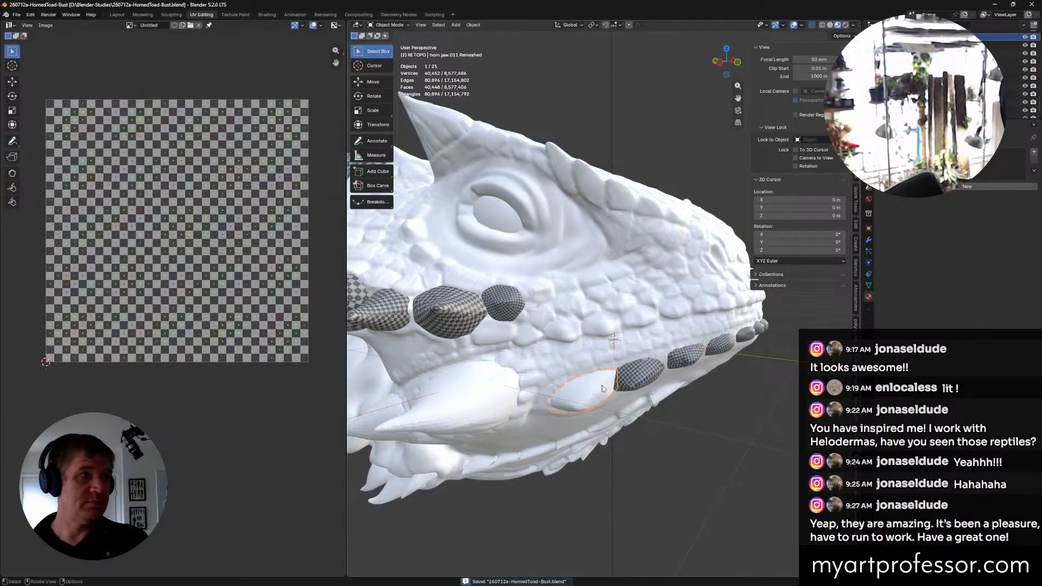
Step: Enter Edit Mode on the selected jaw horn and switch to vertex selection at the end beside the finished horn
{"action": "middle_click_drag", "start_coordinate": [625, 407], "coordinate": [525, 387]}
{"action": "key", "text": "ctrl+Tab"}
{"action": "left_click", "coordinate": [620, 370]}
{"action": "scroll", "coordinate": [586, 347], "scroll_direction": "up", "scroll_amount": 5}
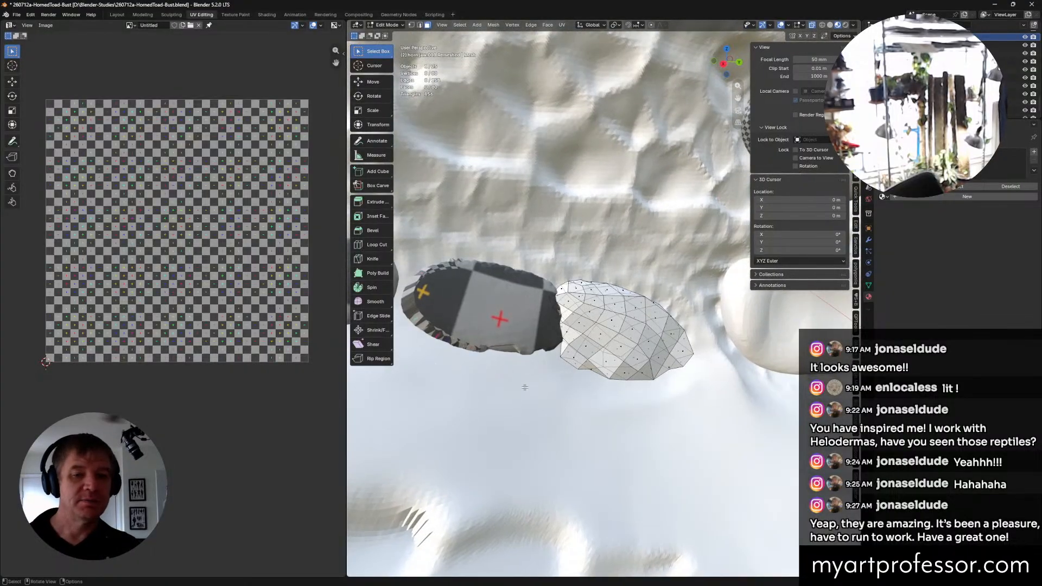
{"action": "right_click", "coordinate": [597, 341]}
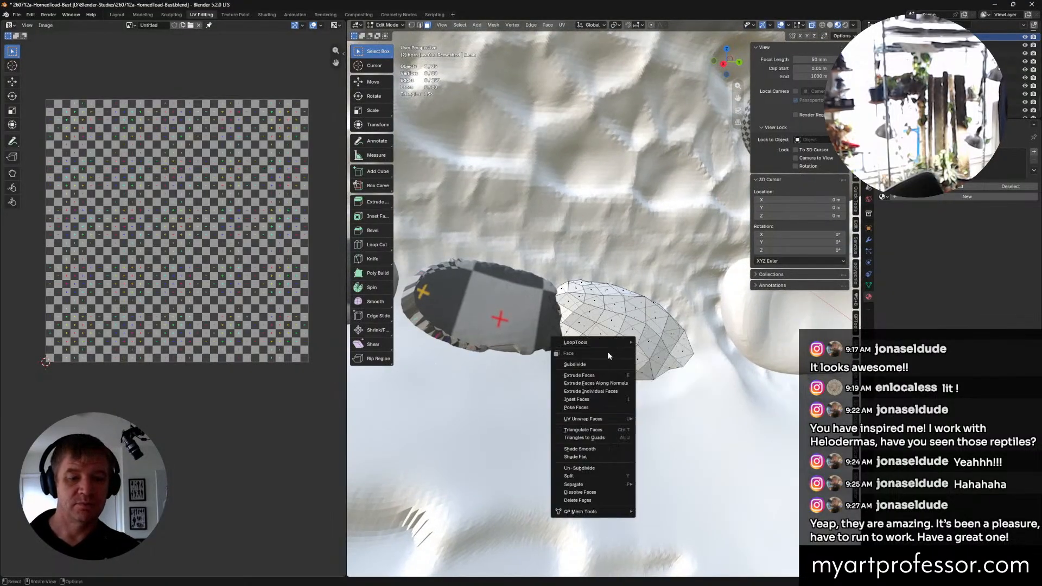
{"action": "mouse_move", "coordinate": [597, 343]}
{"action": "left_click", "coordinate": [608, 312]}
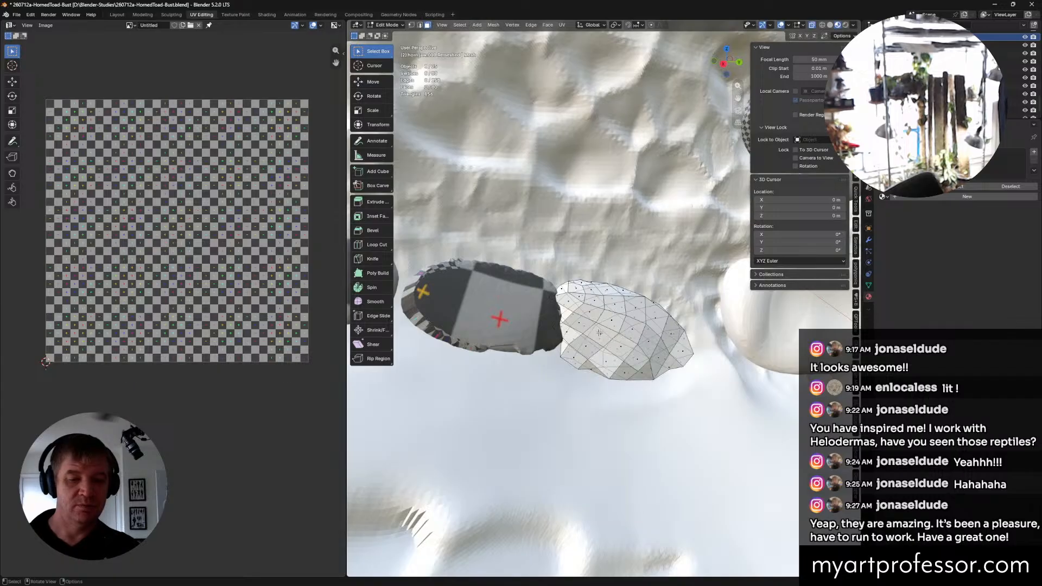
{"action": "middle_click_drag", "start_coordinate": [599, 333], "coordinate": [604, 349]}
{"action": "scroll", "coordinate": [604, 349], "scroll_direction": "up", "scroll_amount": 4}
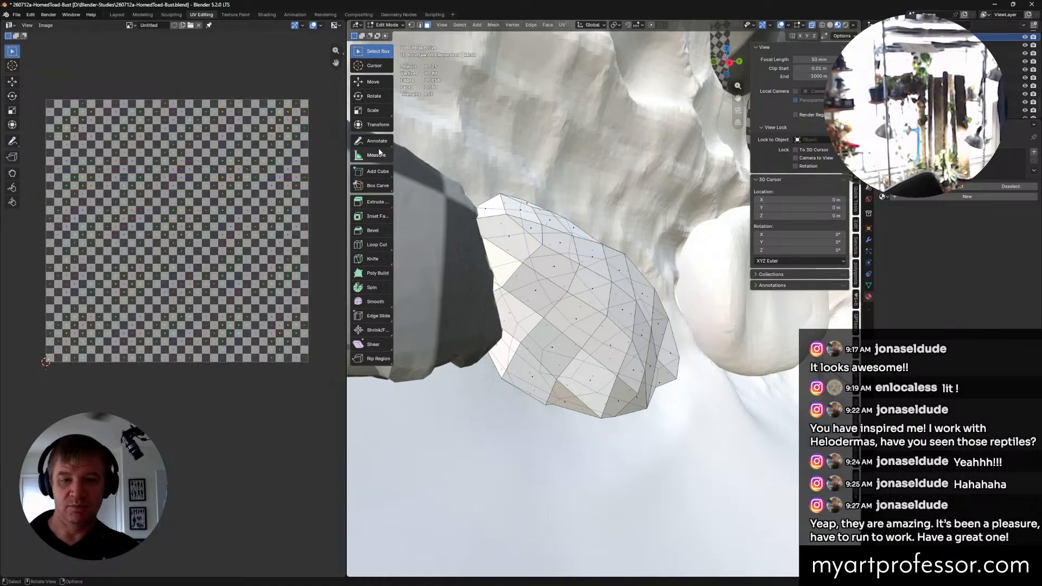
{"action": "middle_click_drag", "start_coordinate": [543, 289], "coordinate": [539, 288]}
{"action": "left_click", "coordinate": [538, 289]}
{"action": "key", "text": "1"}
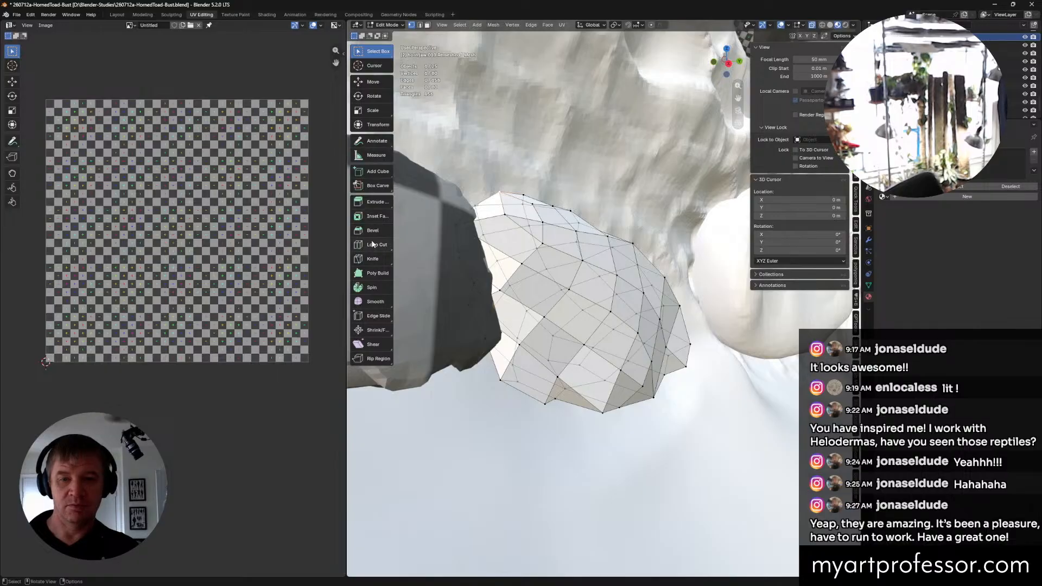
Step: Cut three new edges with the Knife across the faces at the horn's hidden end beside the finished horn
{"action": "left_click", "coordinate": [372, 258]}
{"action": "middle_click_drag", "start_coordinate": [478, 309], "coordinate": [507, 305]}
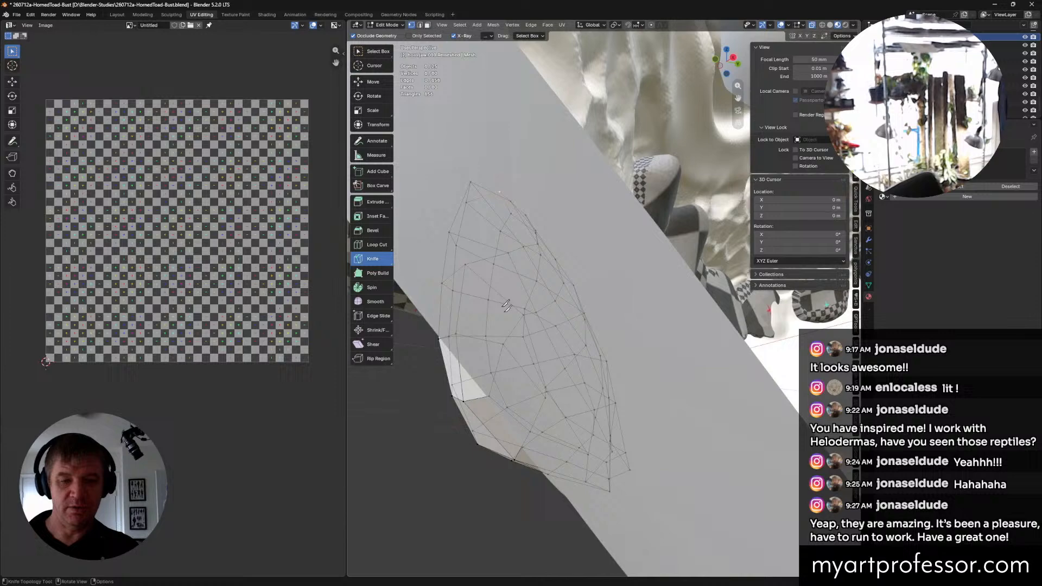
{"action": "left_click", "coordinate": [499, 342]}
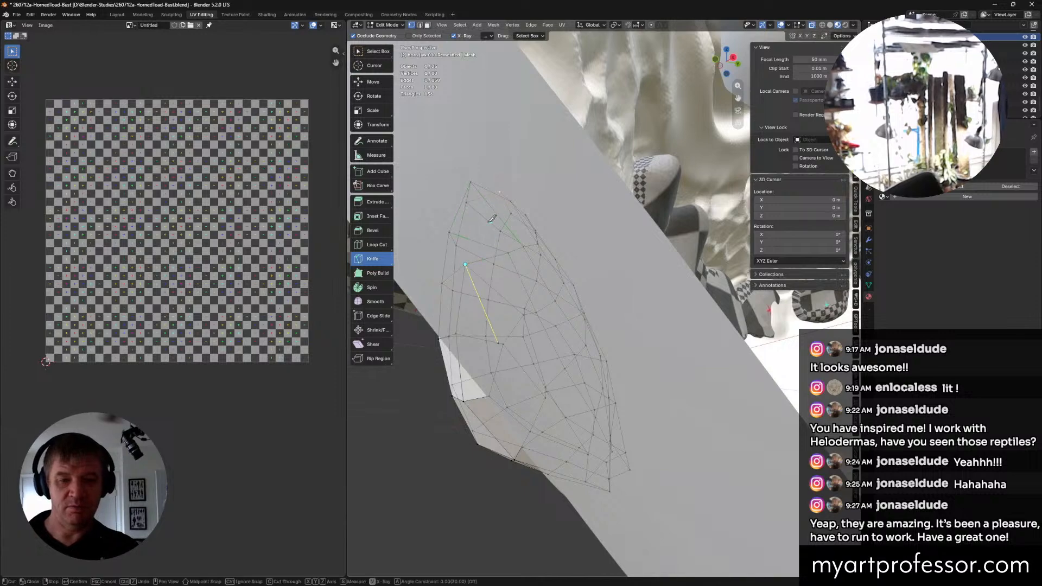
{"action": "key", "text": "Return"}
{"action": "middle_click_drag", "start_coordinate": [469, 232], "coordinate": [474, 273]}
{"action": "left_click", "coordinate": [474, 273]}
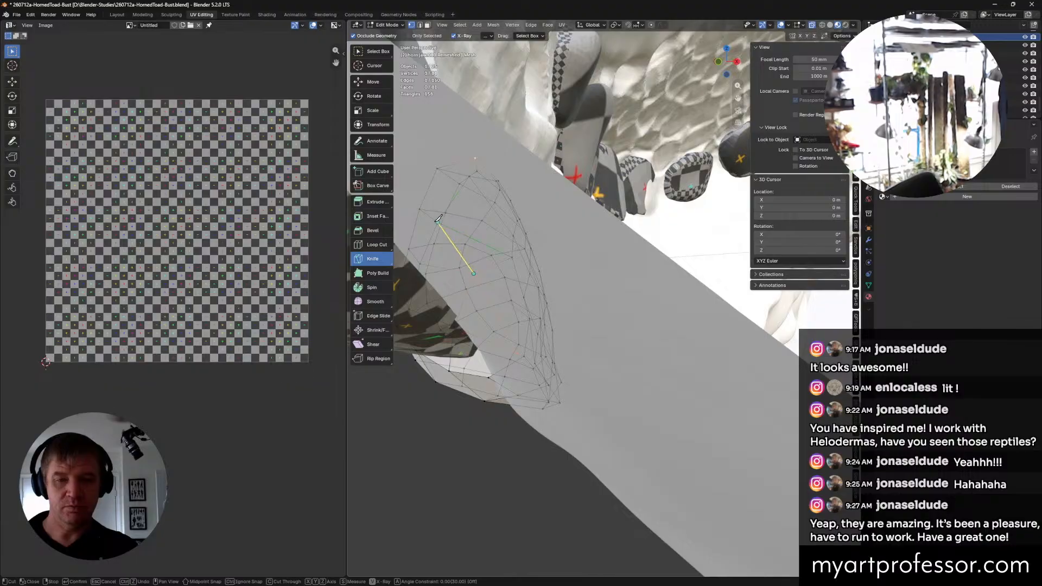
{"action": "middle_click_drag", "start_coordinate": [425, 237], "coordinate": [503, 250]}
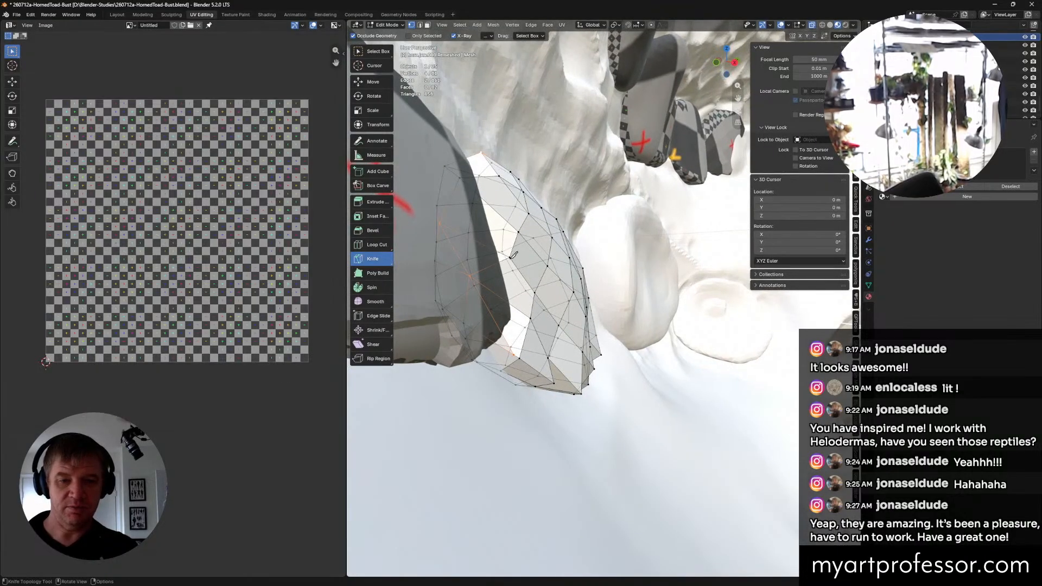
{"action": "left_click", "coordinate": [510, 257]}
{"action": "left_click", "coordinate": [465, 180]}
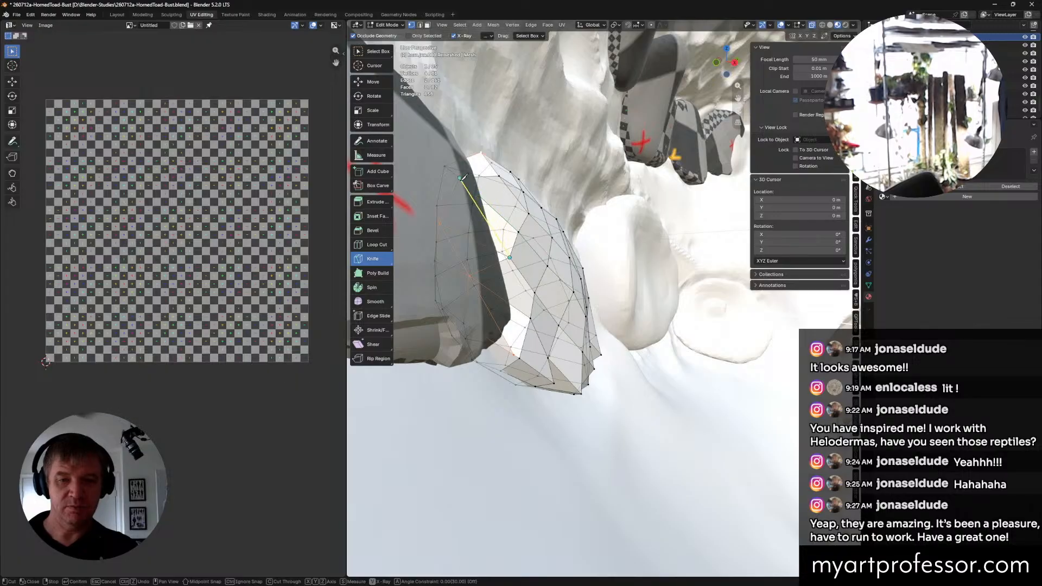
{"action": "key", "text": "Return"}
Step: Select the diagonal edge between the newly cut faces at the horn's hidden end and dissolve it
{"action": "middle_click_drag", "start_coordinate": [458, 175], "coordinate": [511, 179]}
{"action": "key", "text": "2"}
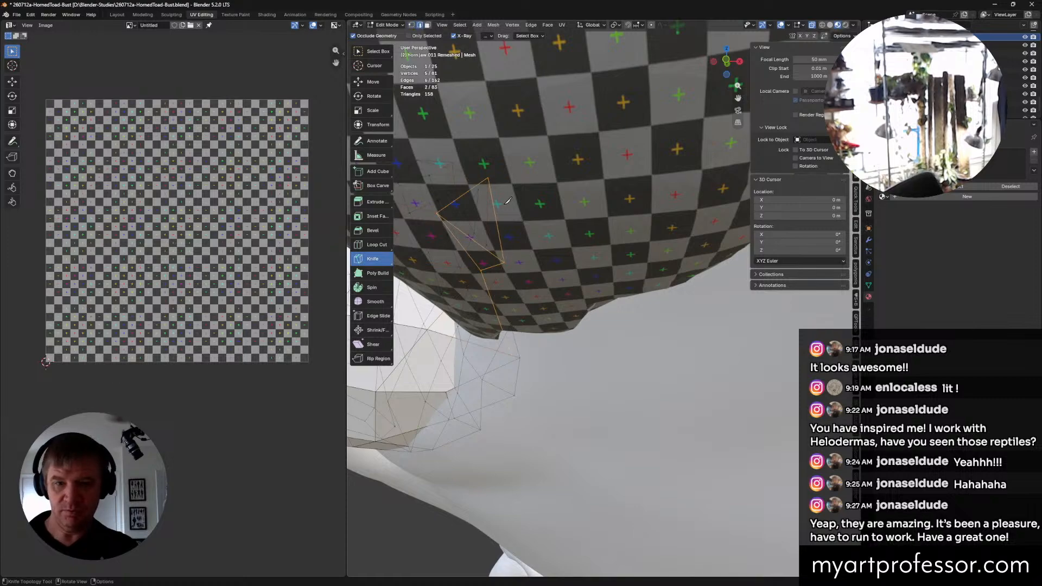
{"action": "right_click", "coordinate": [461, 238]}
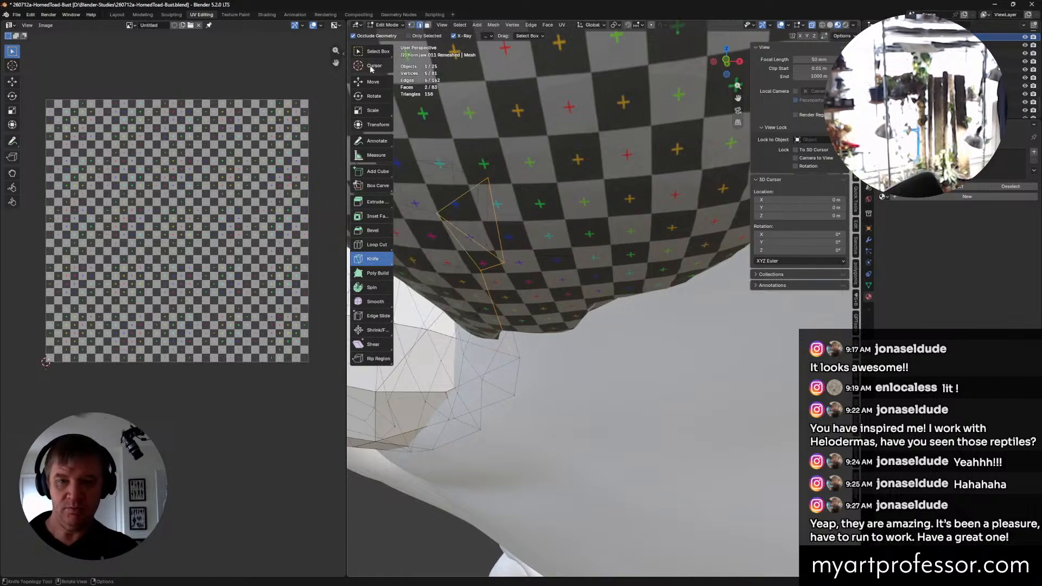
{"action": "left_click", "coordinate": [366, 55]}
{"action": "left_click", "coordinate": [458, 232]}
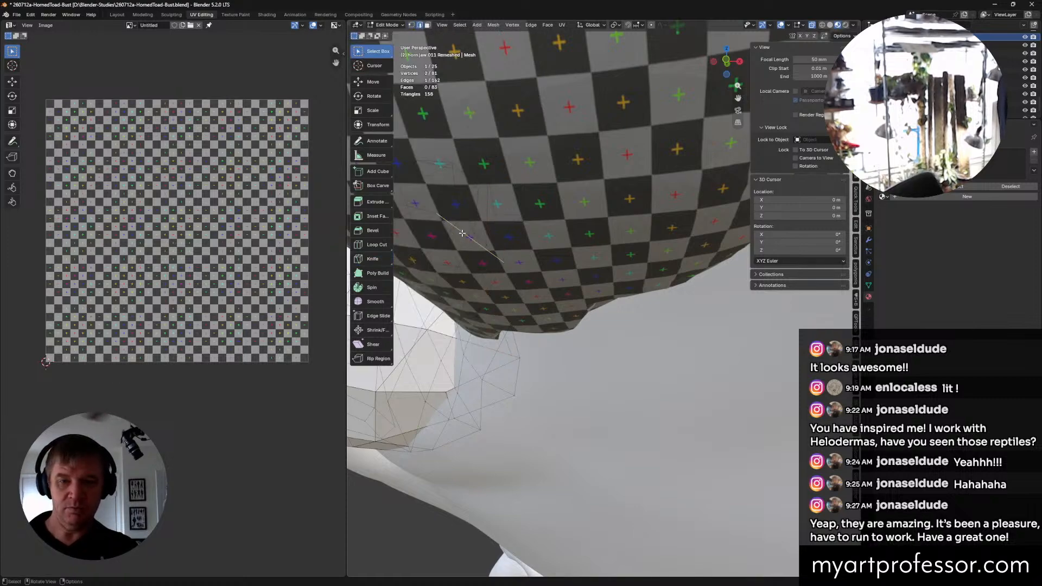
{"action": "right_click", "coordinate": [461, 232]}
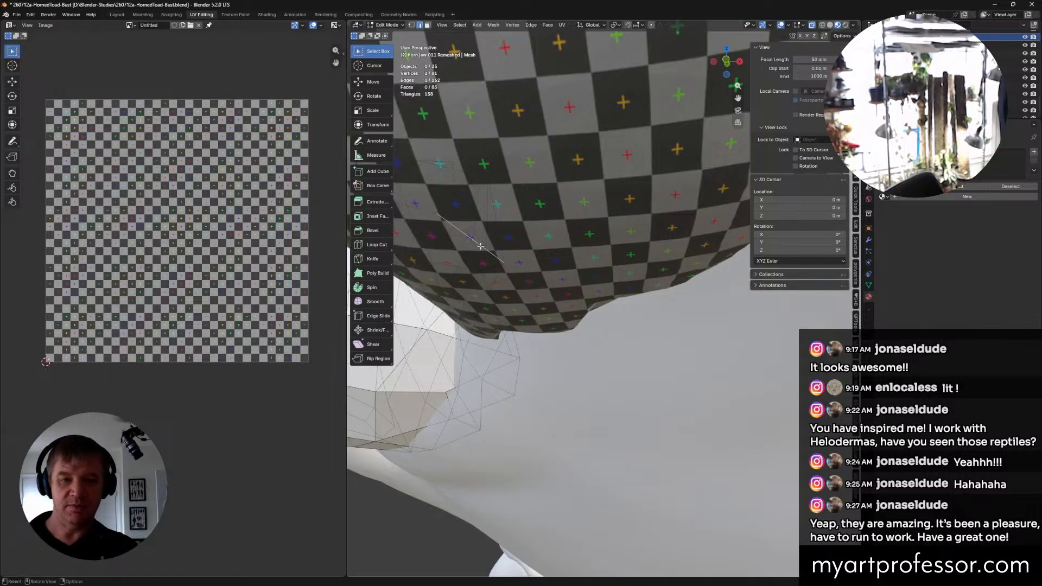
{"action": "key", "text": "x"}
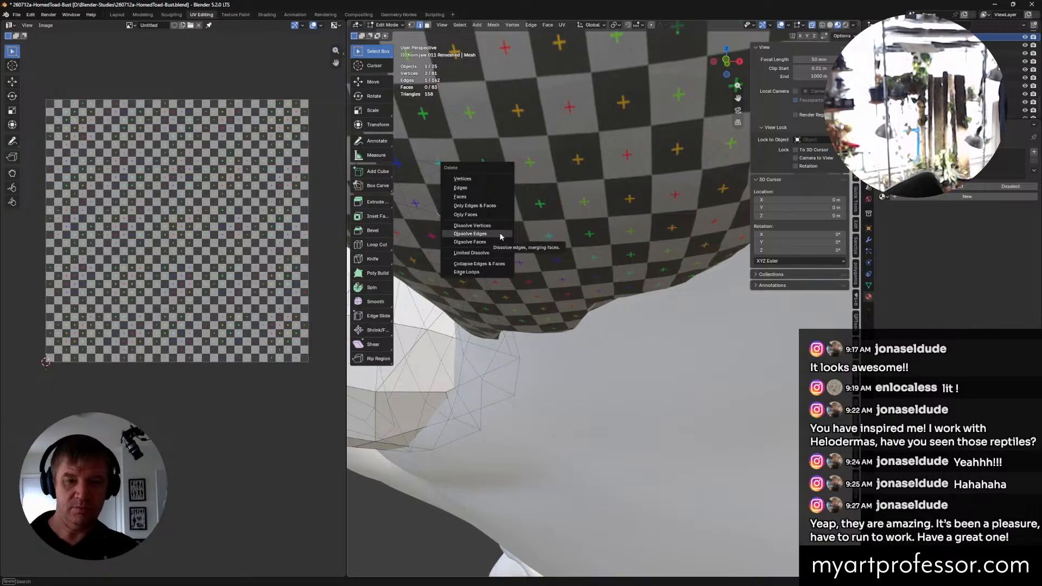
{"action": "left_click", "coordinate": [471, 233]}
Step: Merge the selected vertices near the lower corner of the horn's hidden end at the last one
{"action": "middle_click_drag", "start_coordinate": [550, 299], "coordinate": [451, 386]}
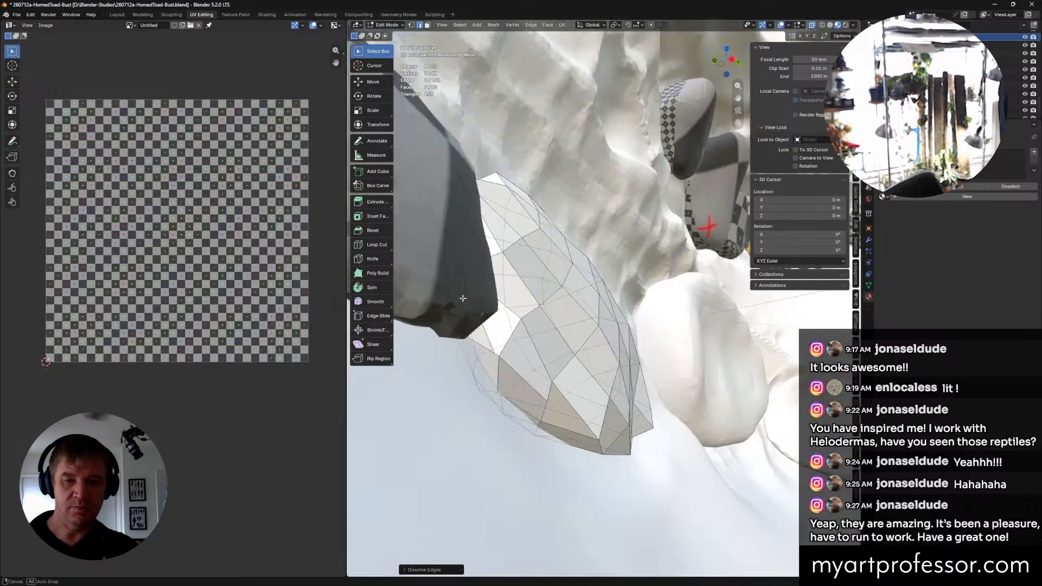
{"action": "key", "text": "1"}
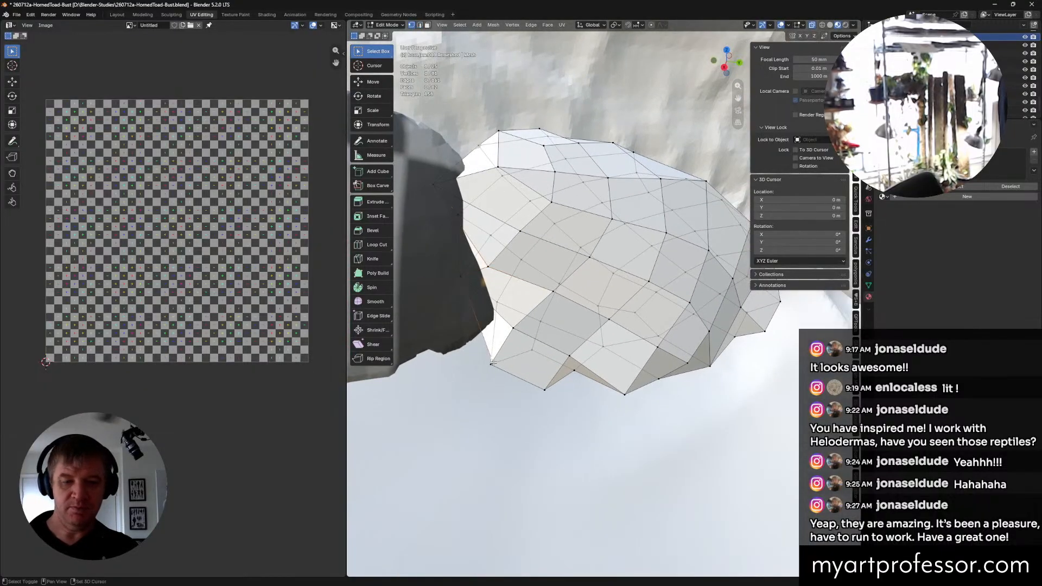
{"action": "key", "text": "m"}
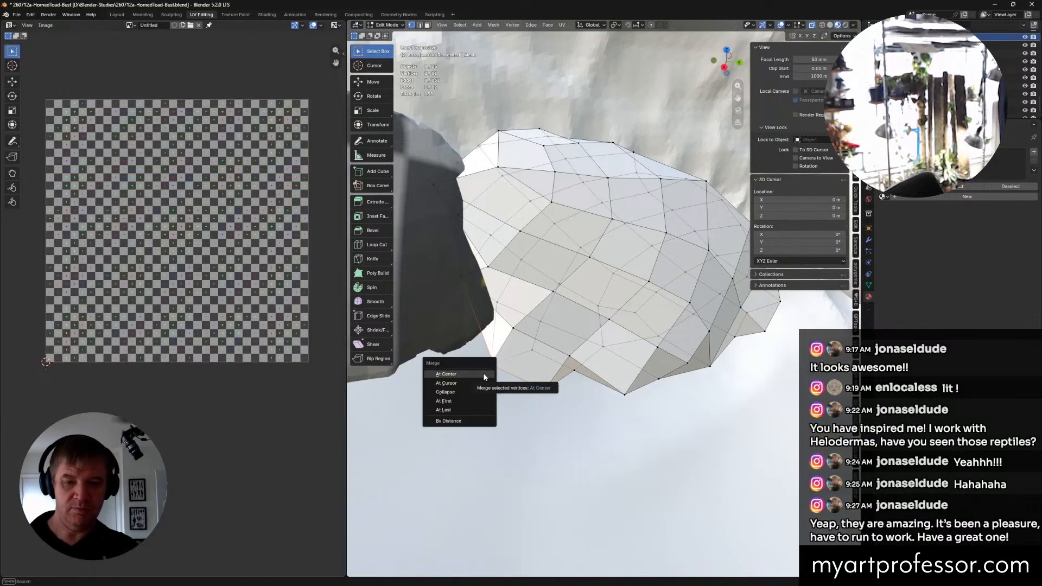
{"action": "left_click", "coordinate": [471, 408]}
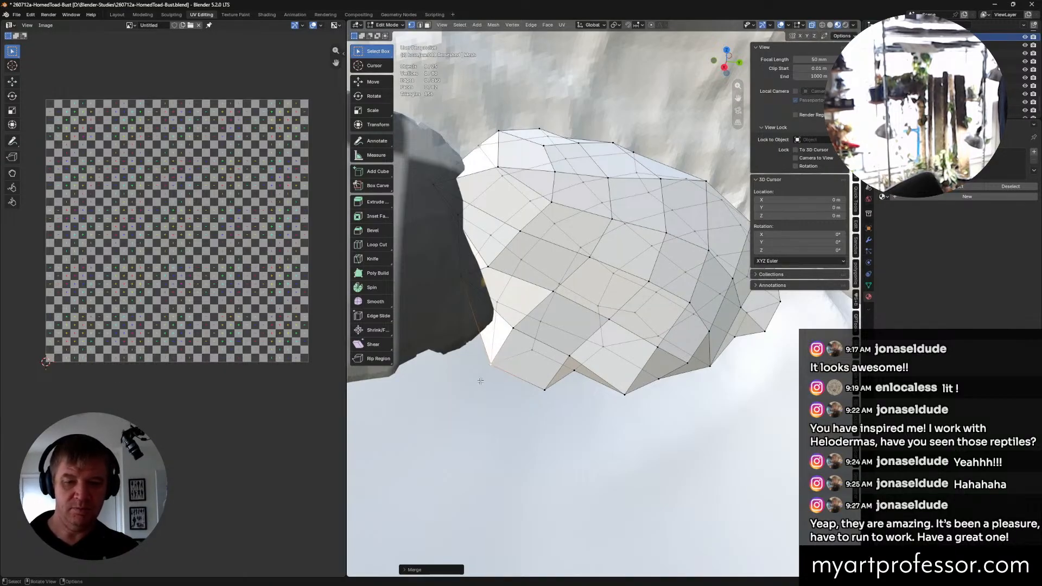
Step: Connect two vertices along the horn's lower rim with a new edge
{"action": "middle_click_drag", "start_coordinate": [477, 401], "coordinate": [522, 339]}
{"action": "middle_click_drag", "start_coordinate": [507, 395], "coordinate": [522, 346]}
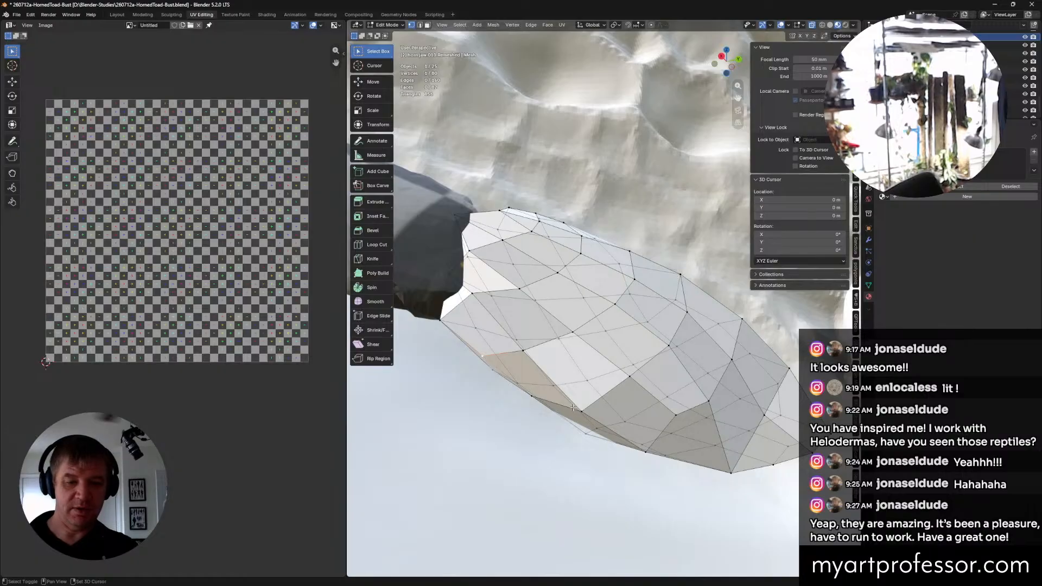
{"action": "key", "text": "j"}
{"action": "mouse_move", "coordinate": [587, 411]}
{"action": "middle_mouse_down"}
{"action": "mouse_move", "coordinate": [586, 375]}
{"action": "mouse_move", "coordinate": [588, 428]}
{"action": "middle_mouse_up"}
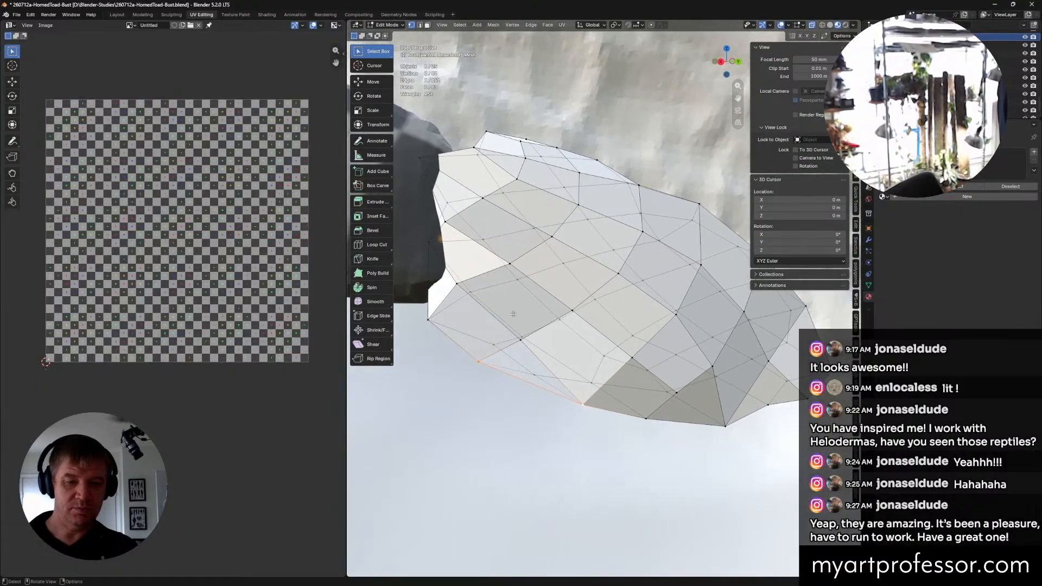
Step: Dissolve the superfluous edge next to the new connection on the horn's lower rim
{"action": "left_click", "coordinate": [639, 353], "text": "shift"}
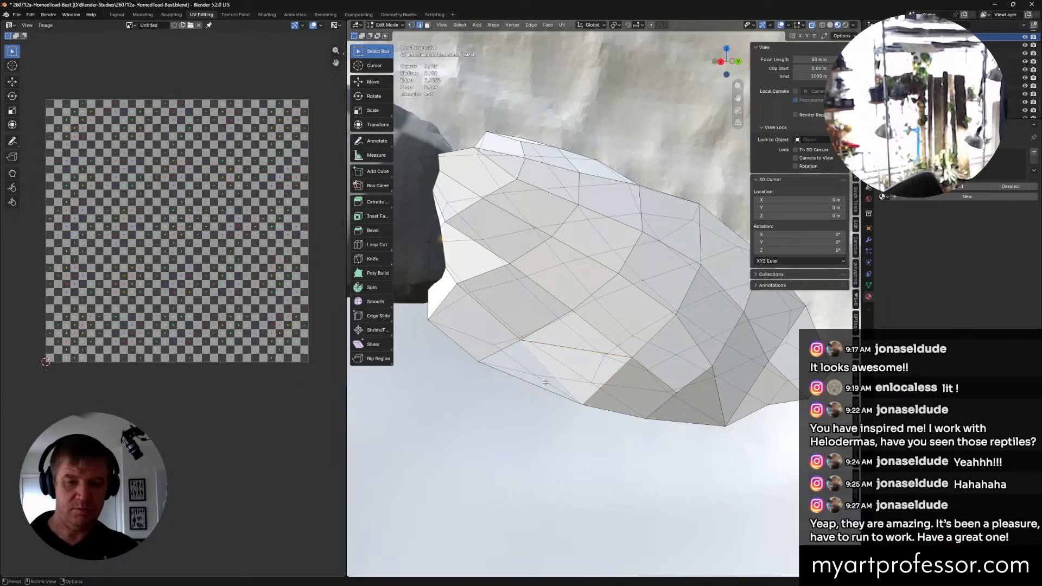
{"action": "key", "text": "x"}
{"action": "left_click", "coordinate": [562, 400]}
{"action": "middle_click_drag", "start_coordinate": [562, 400], "coordinate": [651, 391]}
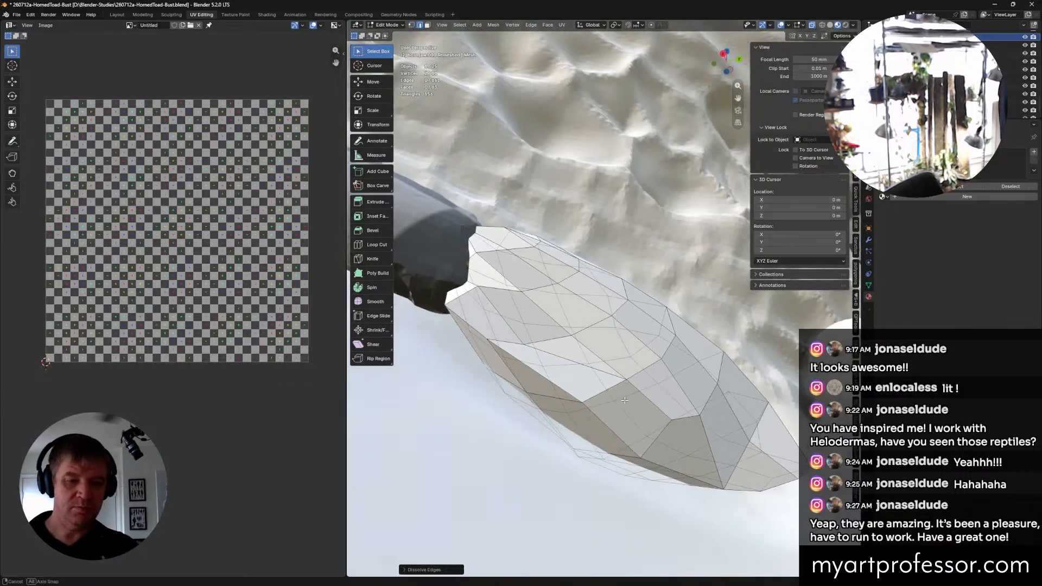
{"action": "key", "text": "1"}
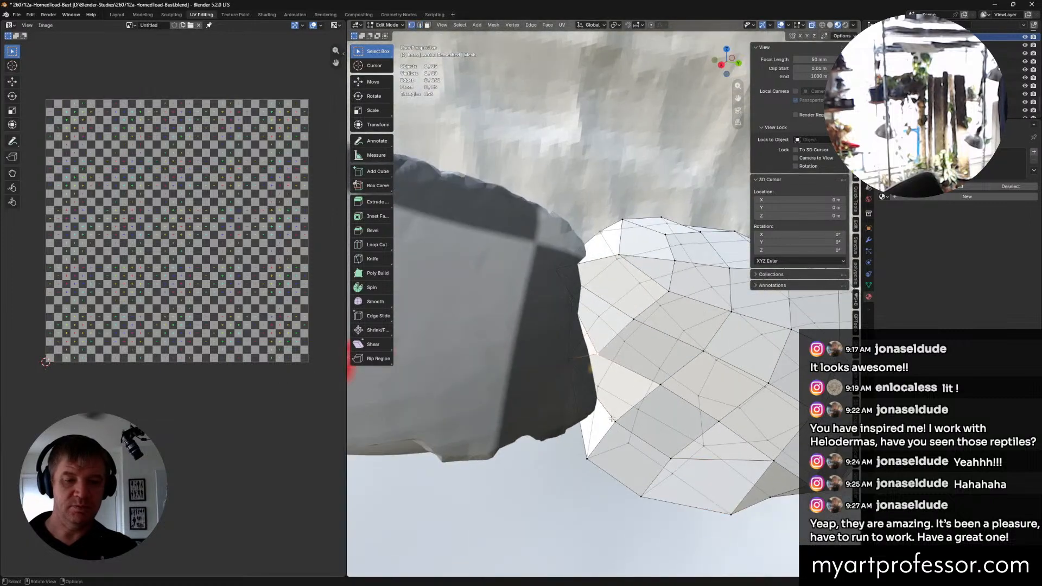
{"action": "key", "text": "l"}
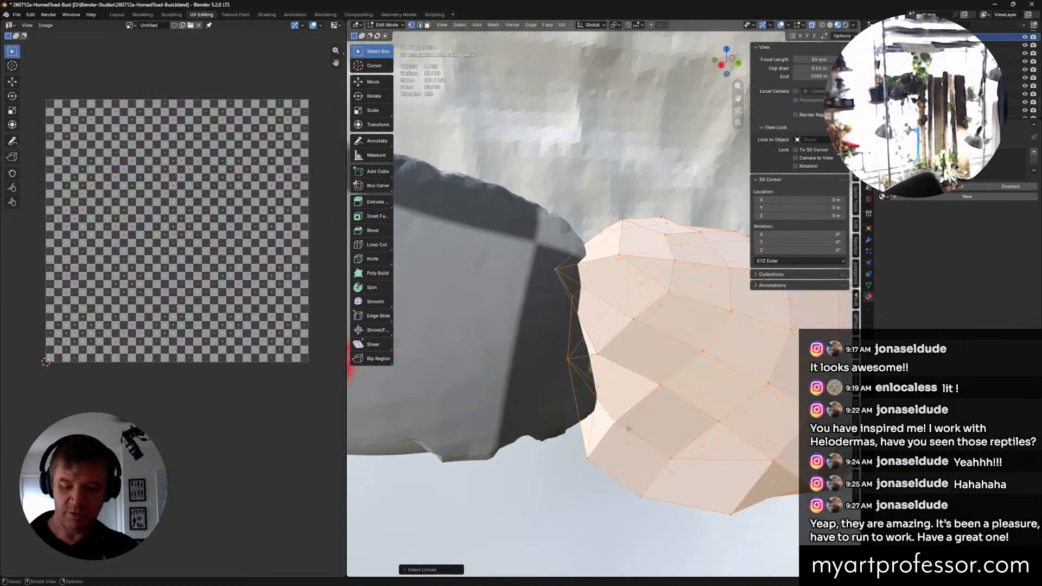
{"action": "key", "text": "ctrl+z"}
Step: Dissolve an unwanted edge at the horn's end where it meets the finished horn
{"action": "middle_click_drag", "start_coordinate": [628, 428], "coordinate": [639, 356]}
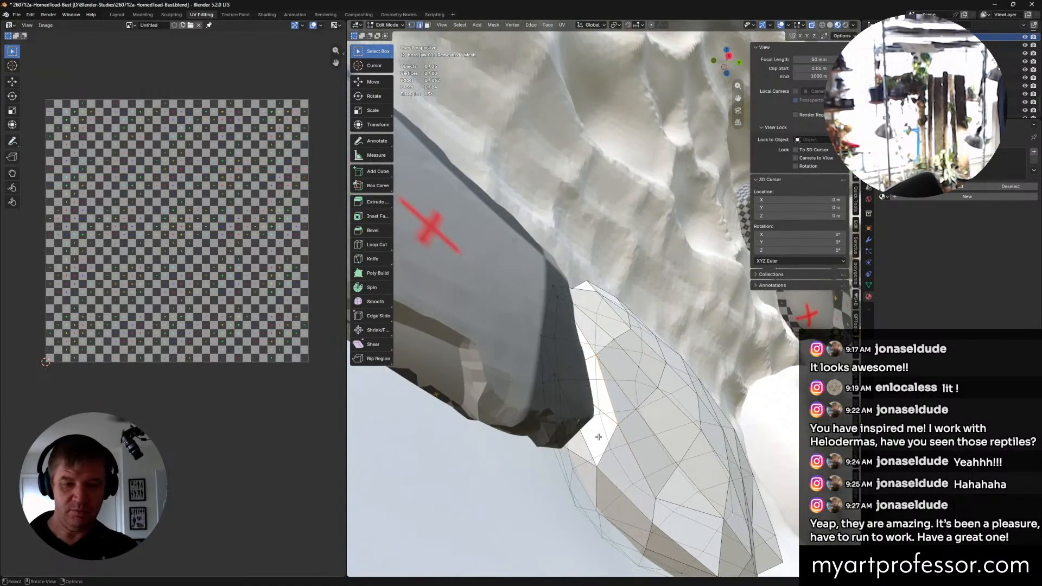
{"action": "key", "text": "x"}
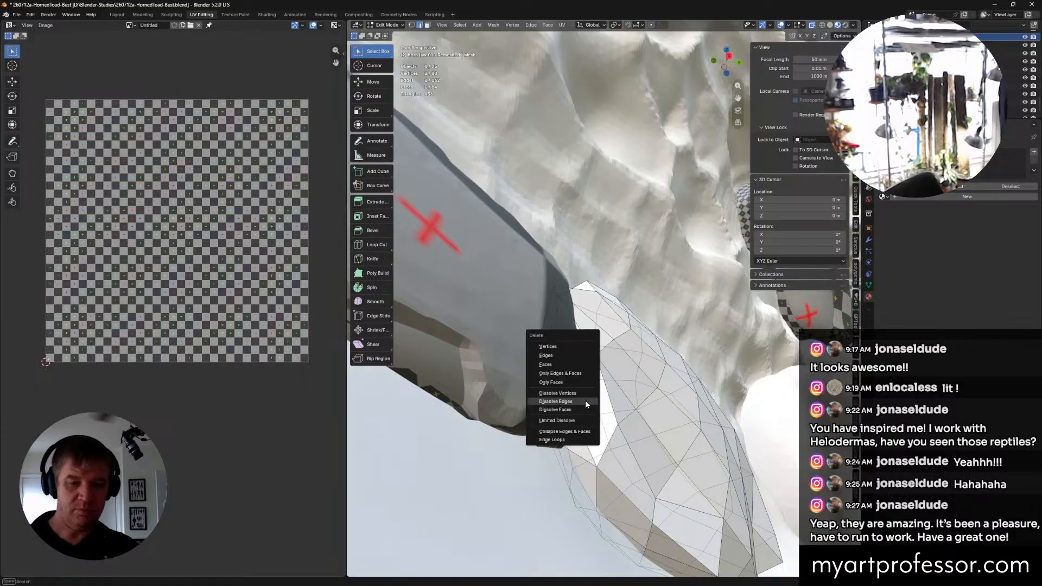
{"action": "left_click", "coordinate": [585, 400]}
{"action": "middle_click_drag", "start_coordinate": [585, 400], "coordinate": [525, 429]}
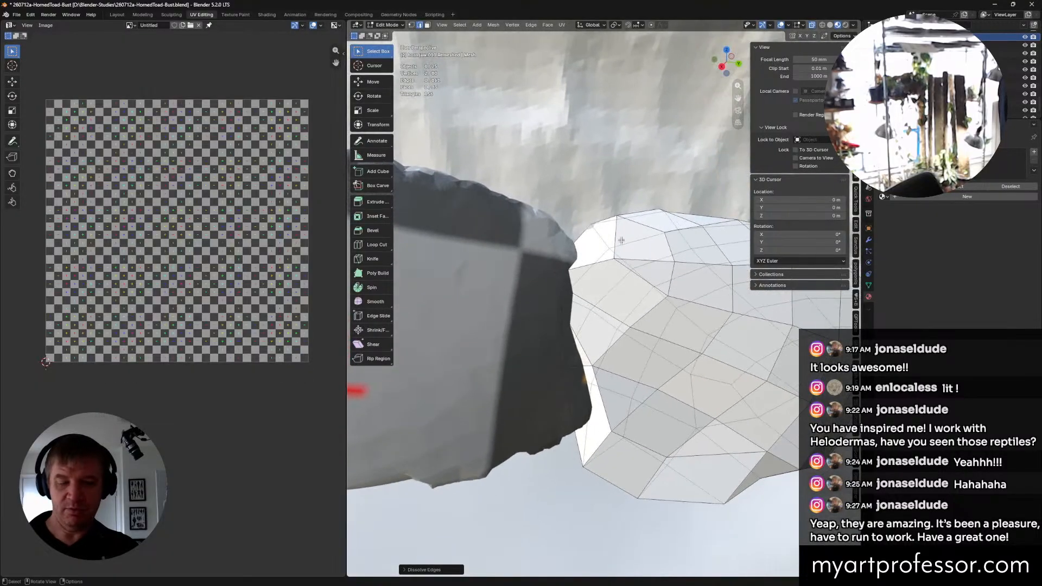
Step: Connect pairs of vertices across the horn's hidden end with new edges
{"action": "key", "text": "1"}
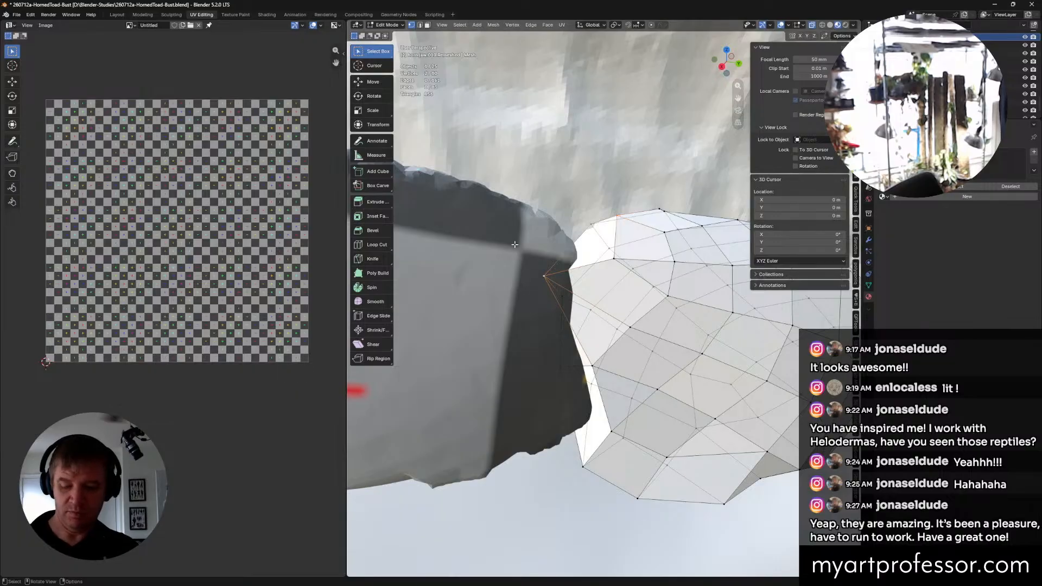
{"action": "middle_click_drag", "start_coordinate": [590, 263], "coordinate": [602, 297]}
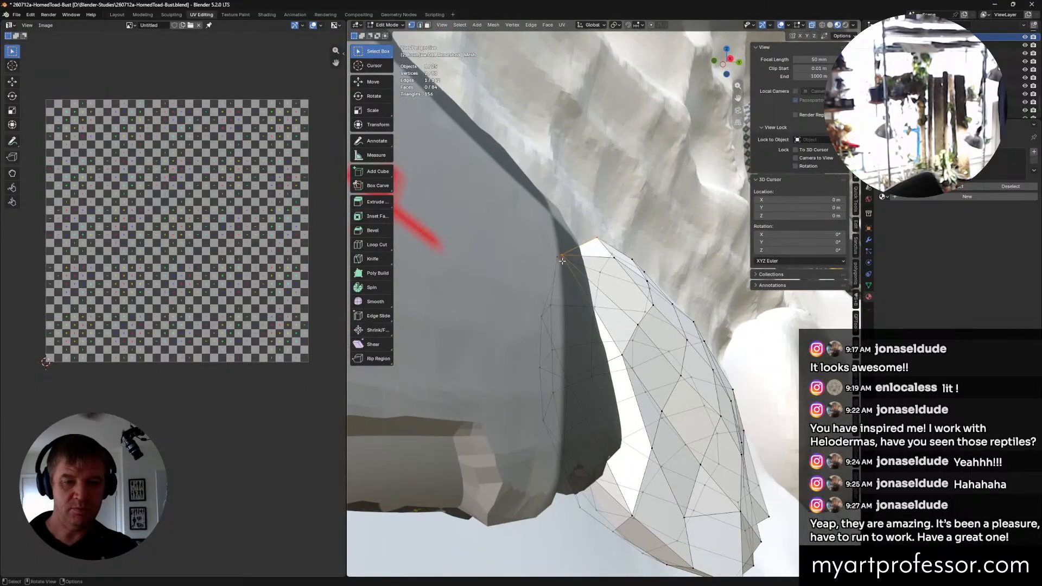
{"action": "left_click", "coordinate": [569, 374], "text": "shift"}
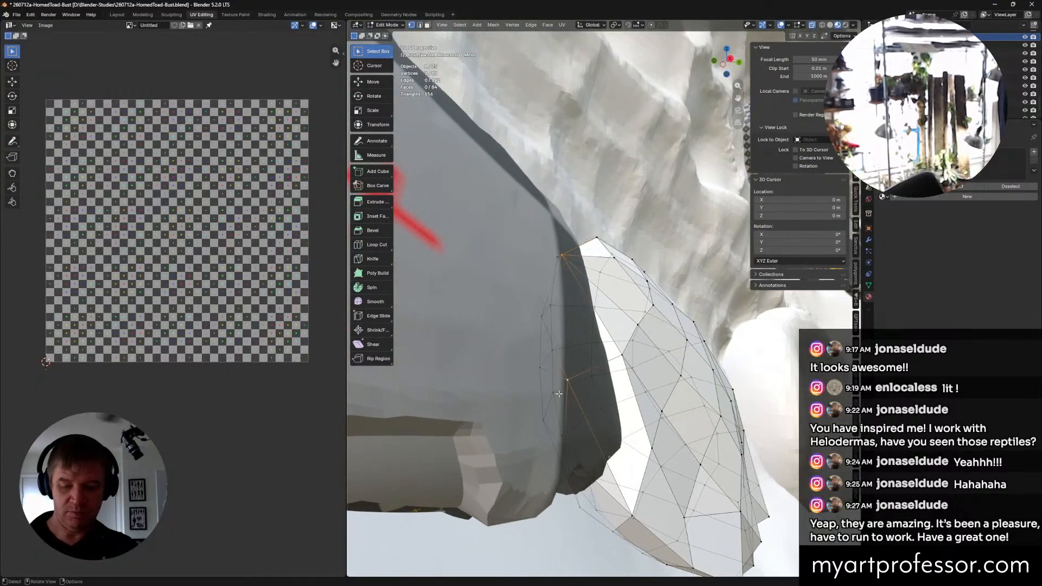
{"action": "middle_click_drag", "start_coordinate": [556, 402], "coordinate": [564, 391]}
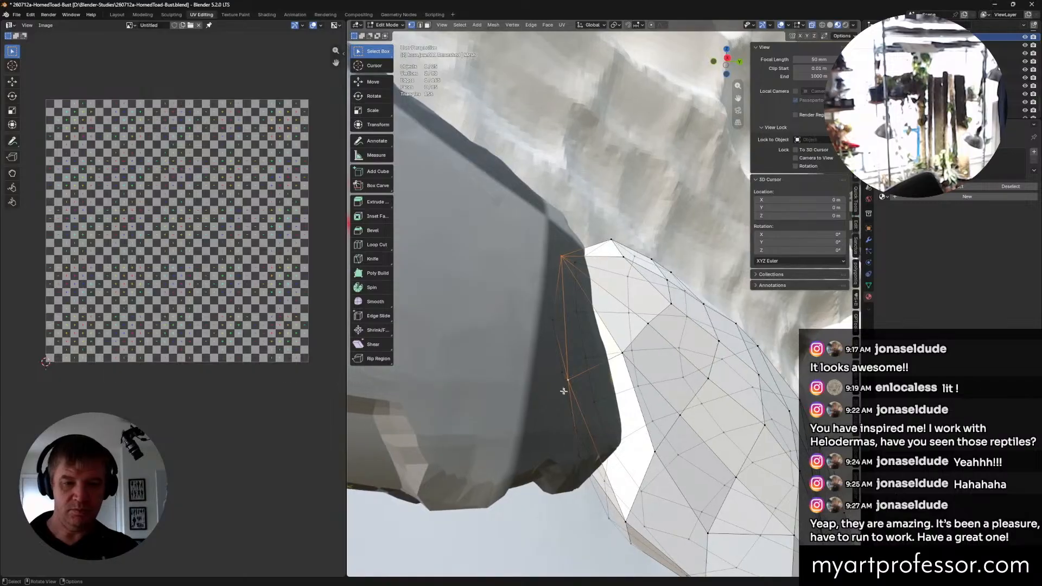
{"action": "middle_click_drag", "start_coordinate": [595, 427], "coordinate": [520, 412]}
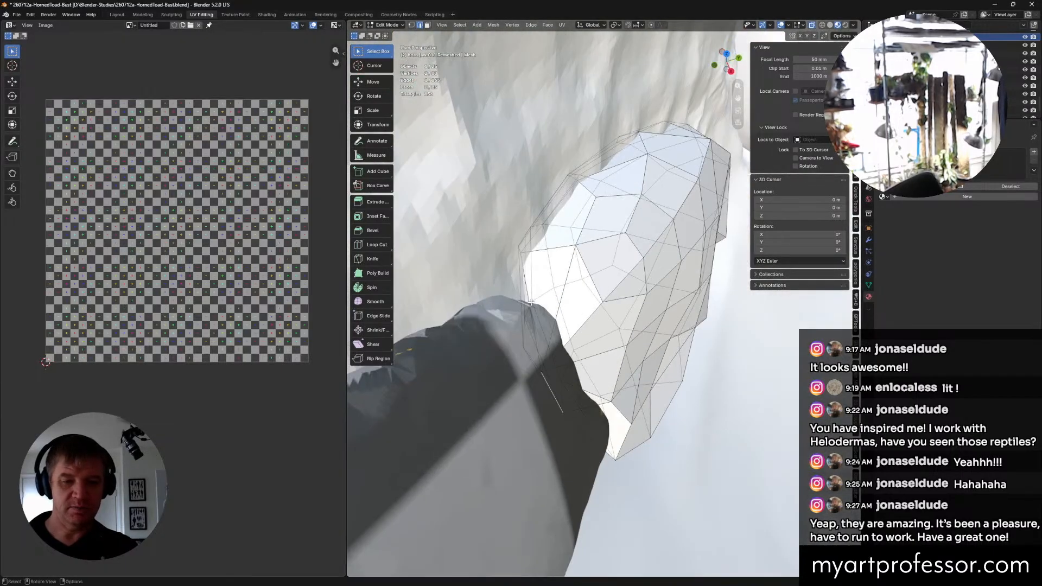
Step: Connect consecutive vertices along the horn's upper rim with new edges, working away from the finished horn
{"action": "middle_click_drag", "start_coordinate": [530, 302], "coordinate": [604, 174]}
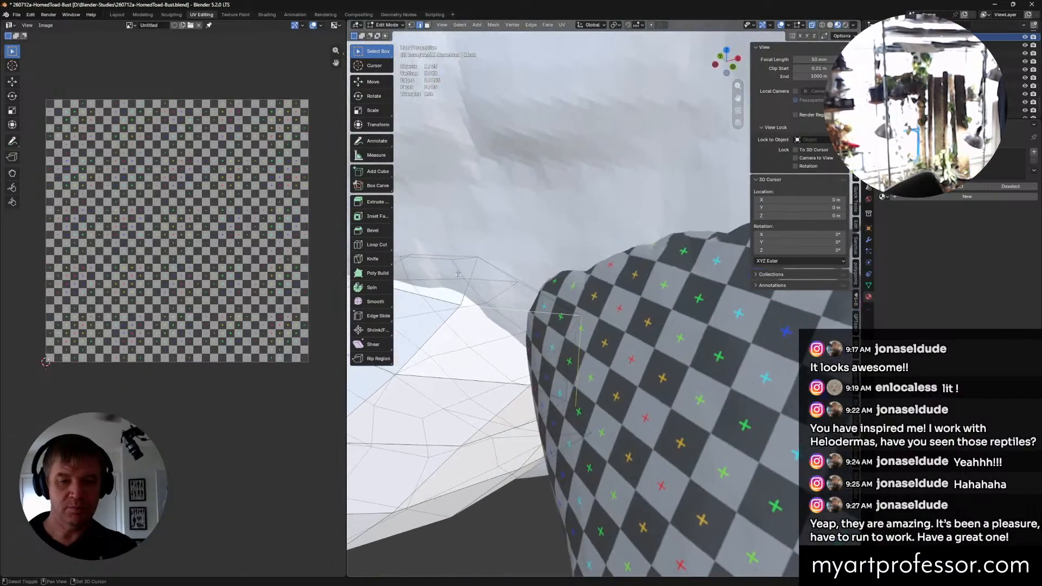
{"action": "left_click", "coordinate": [454, 293], "text": "shift"}
{"action": "middle_click_drag", "start_coordinate": [455, 292], "coordinate": [575, 360], "text": "shift"}
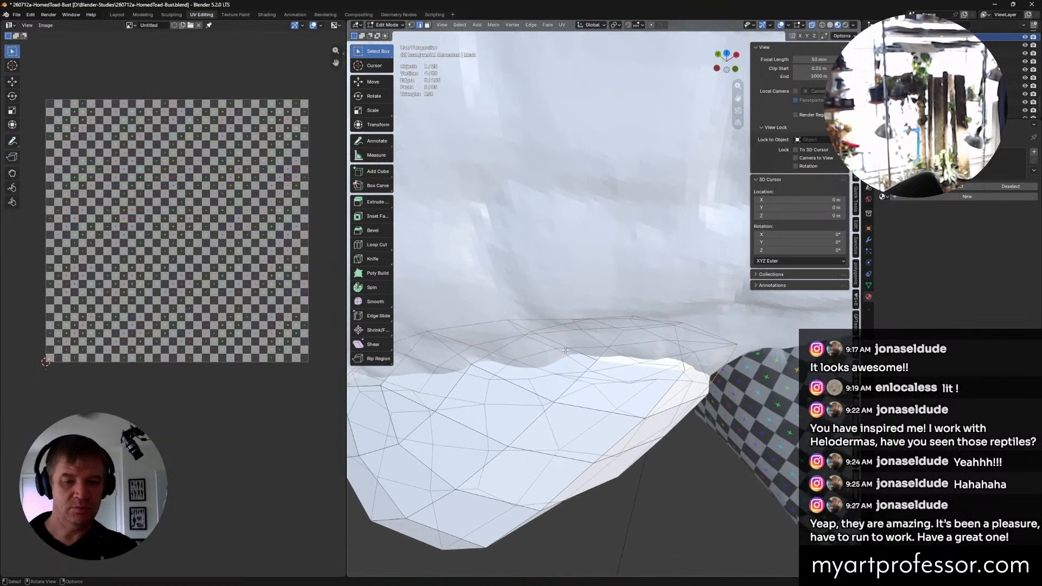
{"action": "middle_click_drag", "start_coordinate": [465, 357], "coordinate": [706, 338]}
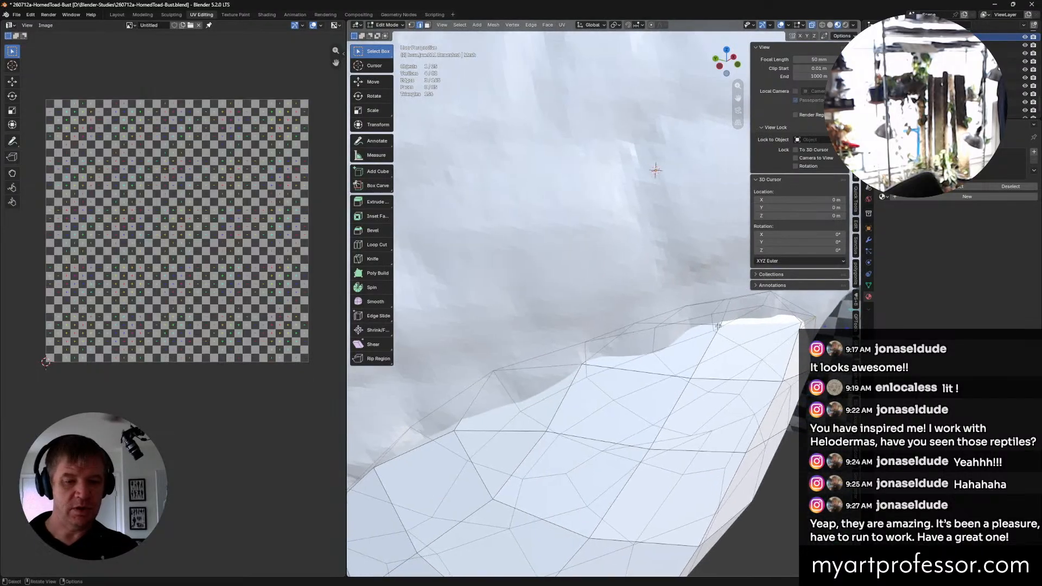
{"action": "left_click", "coordinate": [581, 368], "text": "shift"}
{"action": "key", "text": "f"}
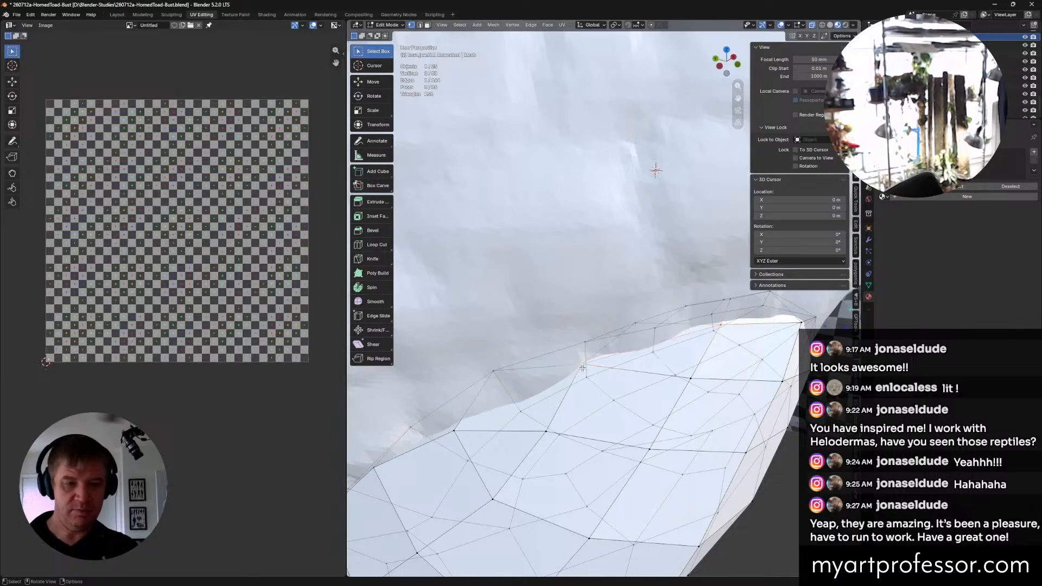
{"action": "left_click", "coordinate": [454, 429], "text": "shift"}
{"action": "key", "text": "f"}
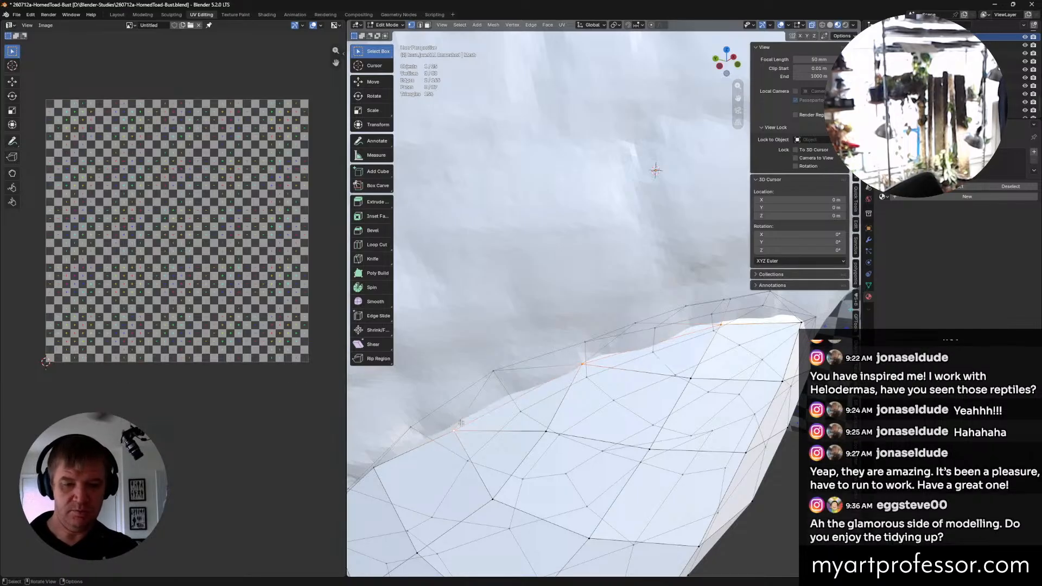
Step: Select the edges along the horn's upper rim and continue the selection around its far end
{"action": "middle_click_drag", "start_coordinate": [465, 416], "coordinate": [552, 381], "text": "shift"}
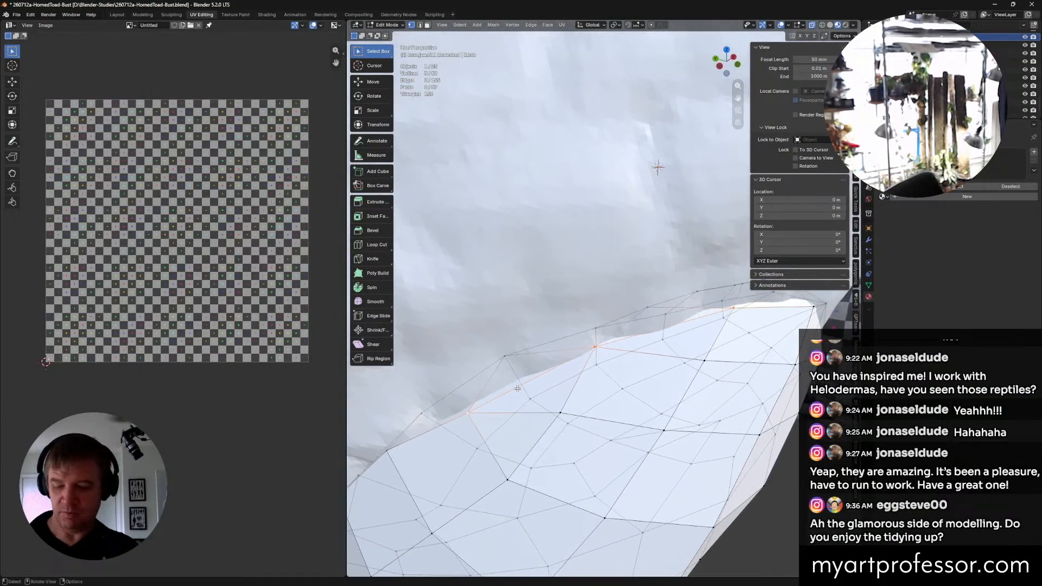
{"action": "middle_click_drag", "start_coordinate": [453, 434], "coordinate": [565, 385], "text": "shift"}
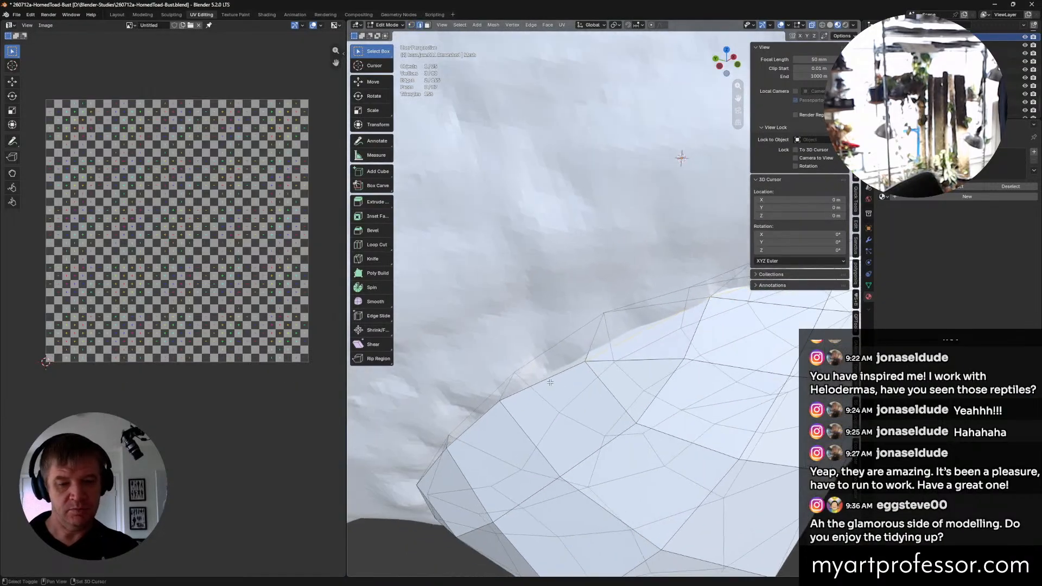
{"action": "left_click", "coordinate": [483, 418], "text": "shift"}
{"action": "middle_click_drag", "start_coordinate": [483, 419], "coordinate": [492, 402]}
{"action": "middle_click_drag", "start_coordinate": [467, 549], "coordinate": [512, 363], "text": "shift"}
{"action": "left_click", "coordinate": [411, 431], "text": "shift"}
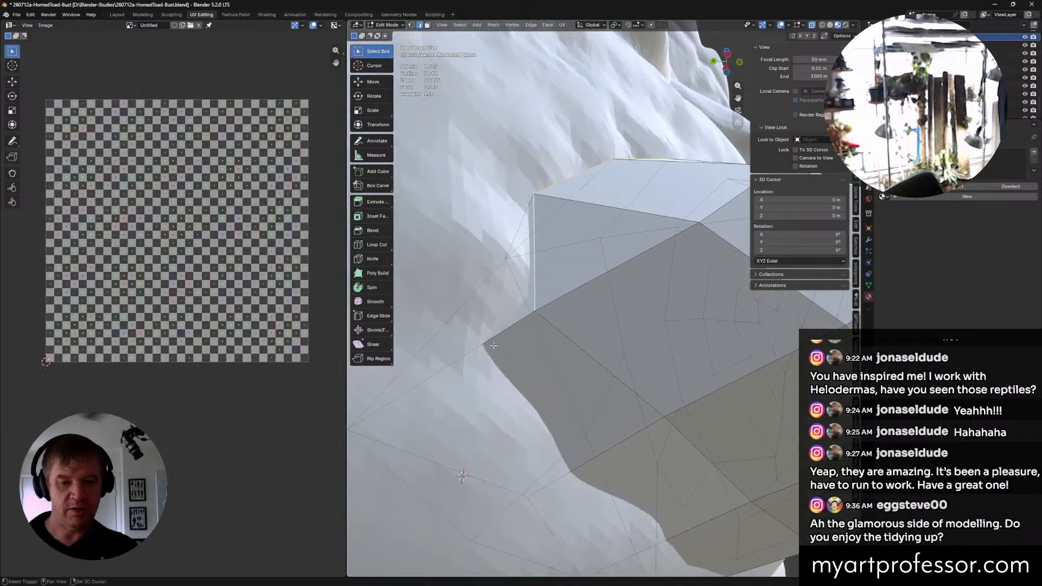
{"action": "middle_click_drag", "start_coordinate": [484, 420], "coordinate": [482, 476]}
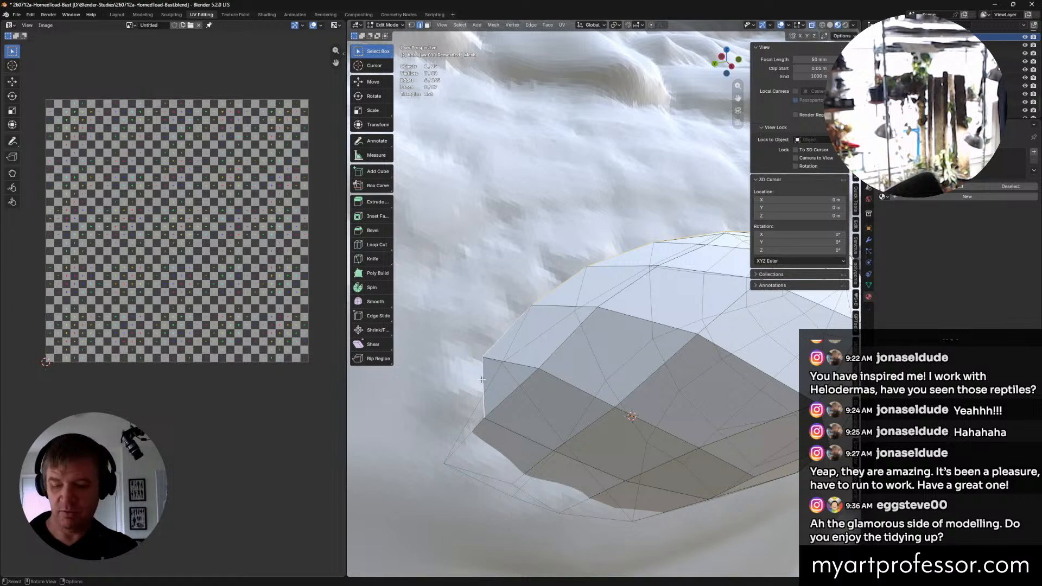
Step: Connect the rim vertex at the horn's far end to the partly hidden vertex below it with a new edge
{"action": "left_click", "coordinate": [484, 418]}
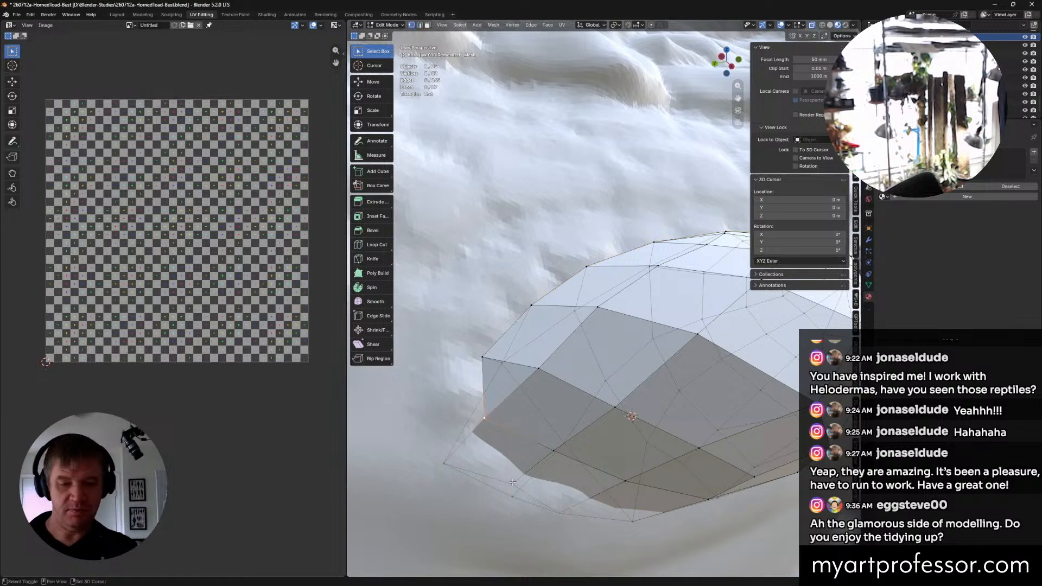
{"action": "left_click", "coordinate": [512, 482], "text": "shift"}
{"action": "key", "text": "j"}
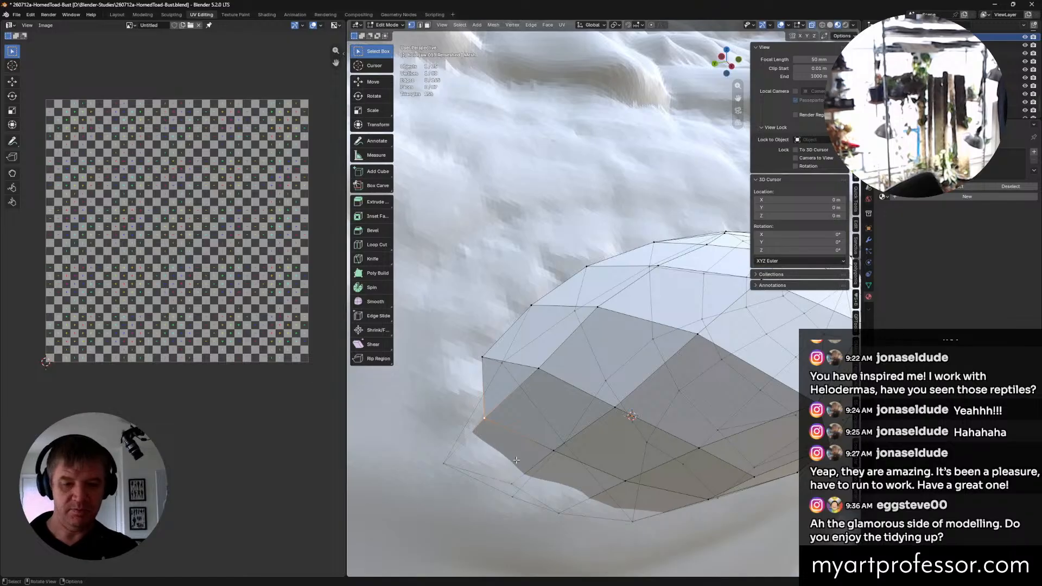
{"action": "key", "text": "ctrl+z"}
{"action": "key", "text": "ctrl+z"}
{"action": "key", "text": "ctrl+z"}
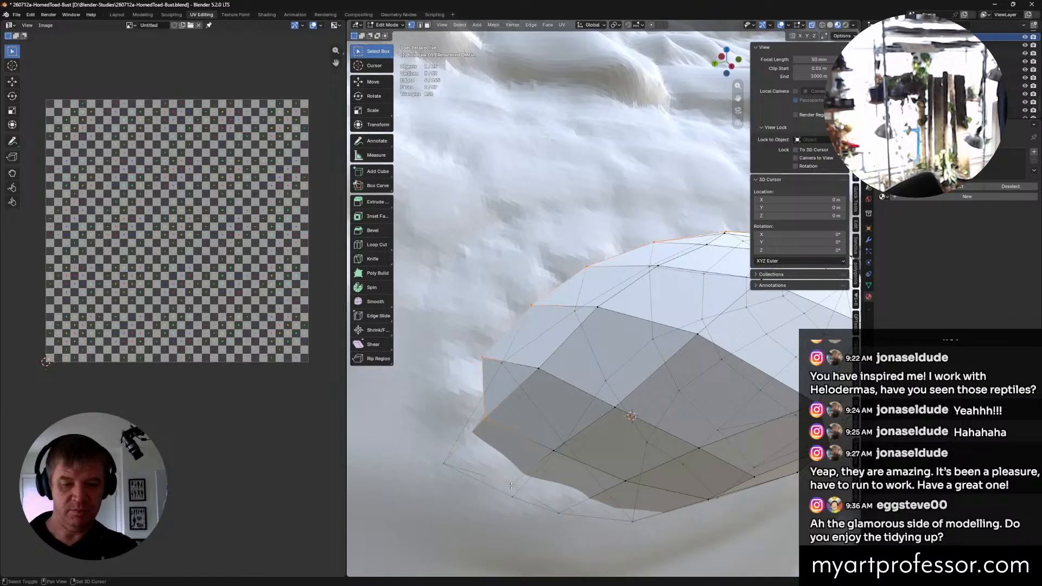
{"action": "key", "text": "j"}
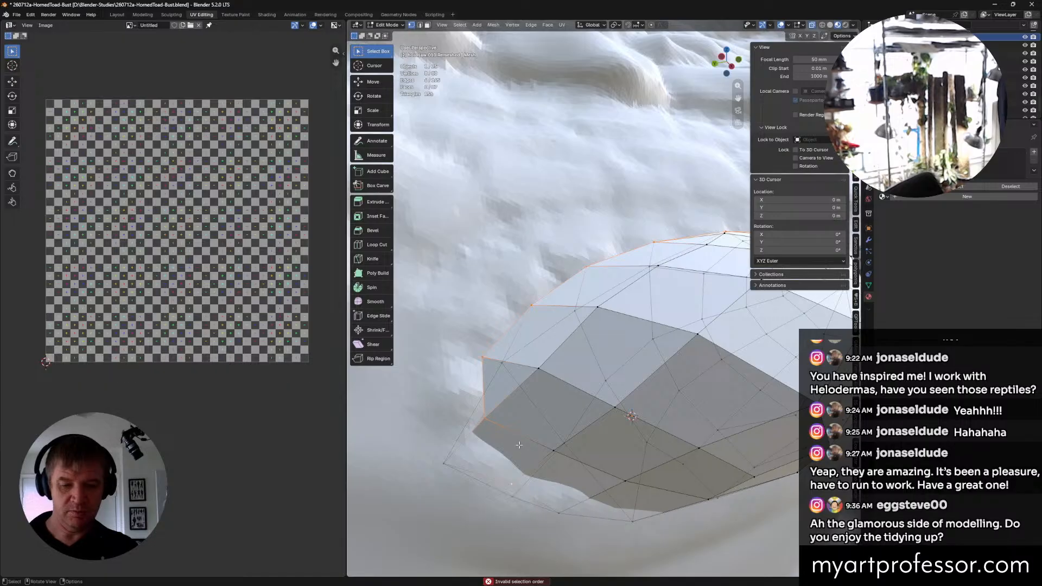
{"action": "left_click", "coordinate": [488, 422]}
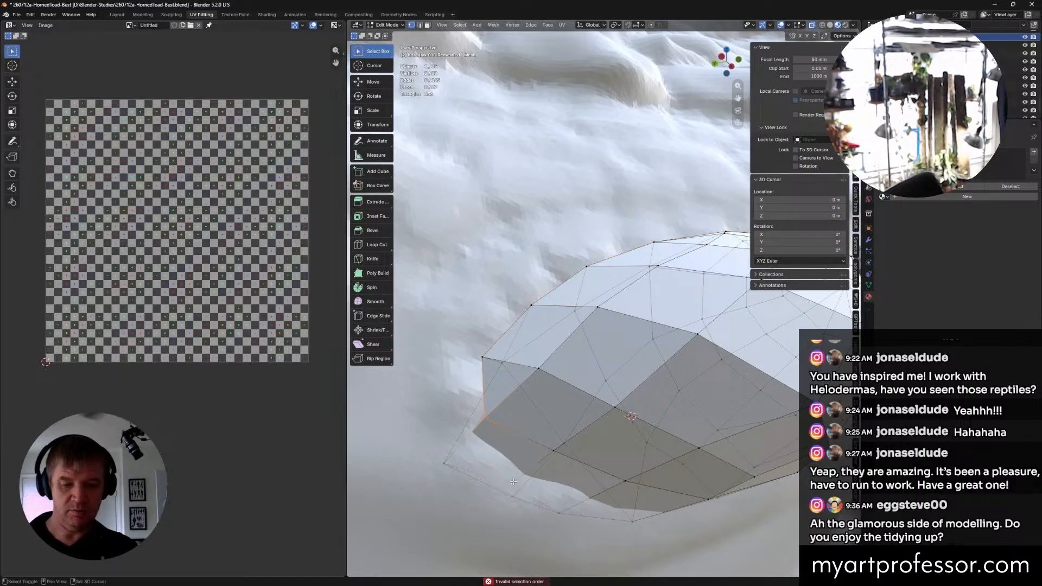
{"action": "key", "text": "j"}
Step: Select the edge loop along the horn's upper rim and extend the selection around the far end to the hidden underside
{"action": "middle_click_drag", "start_coordinate": [606, 551], "coordinate": [456, 327]}
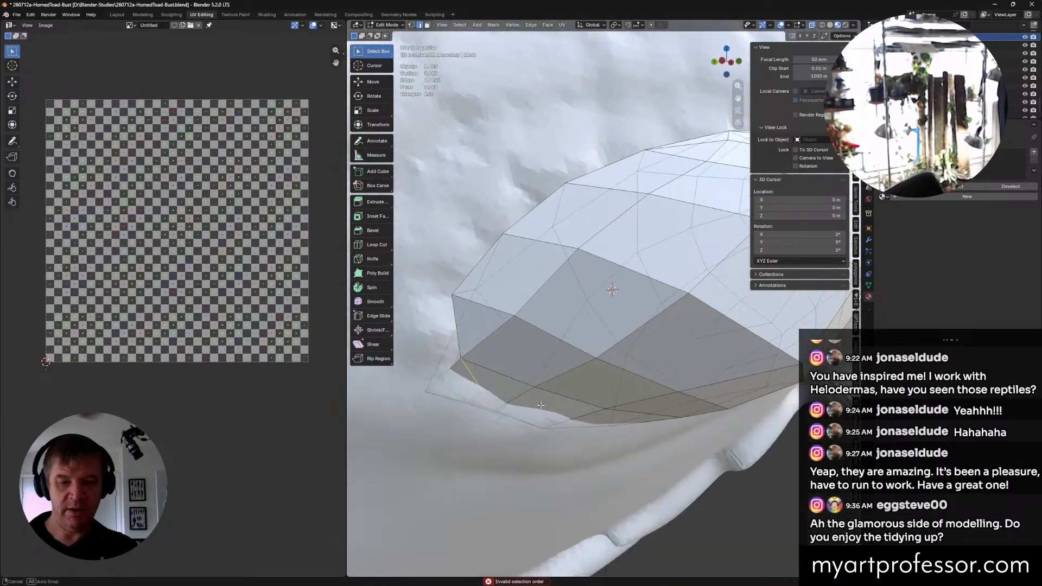
{"action": "left_click", "coordinate": [456, 327], "text": "alt"}
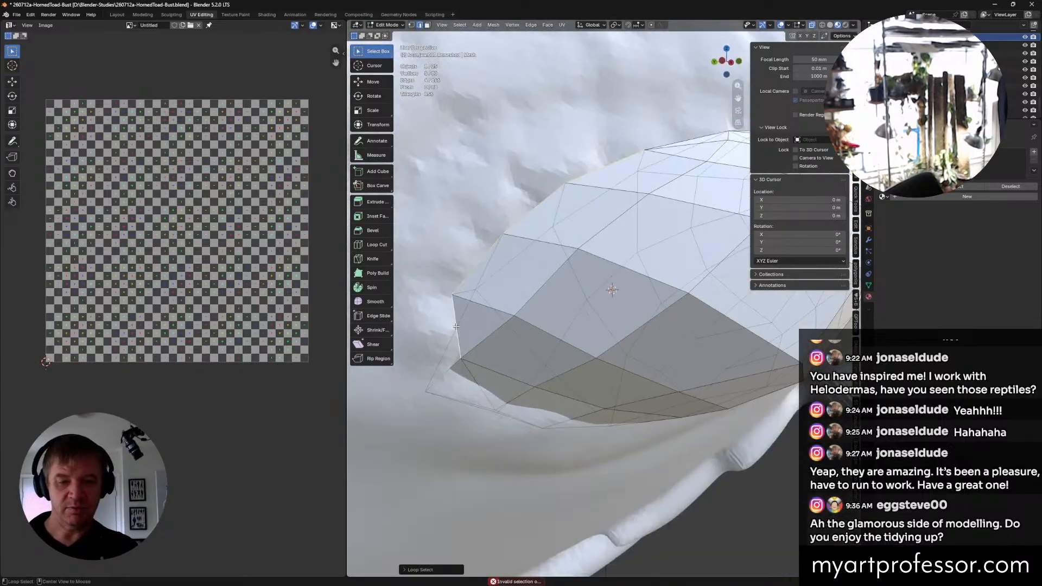
{"action": "middle_click_drag", "start_coordinate": [456, 327], "coordinate": [620, 283]}
{"action": "left_click", "coordinate": [620, 283], "text": "shift"}
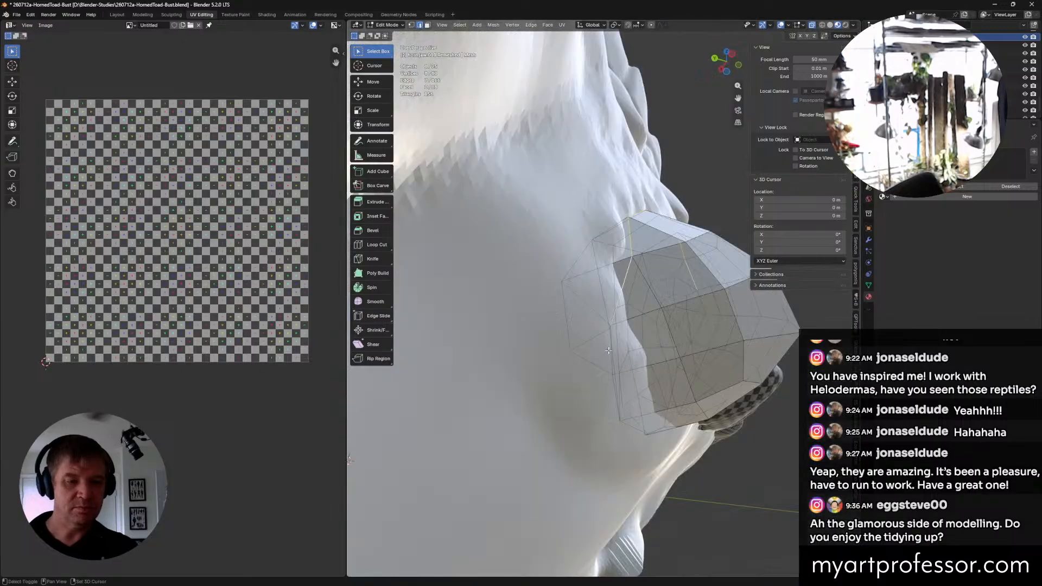
{"action": "middle_click_drag", "start_coordinate": [608, 351], "coordinate": [634, 350]}
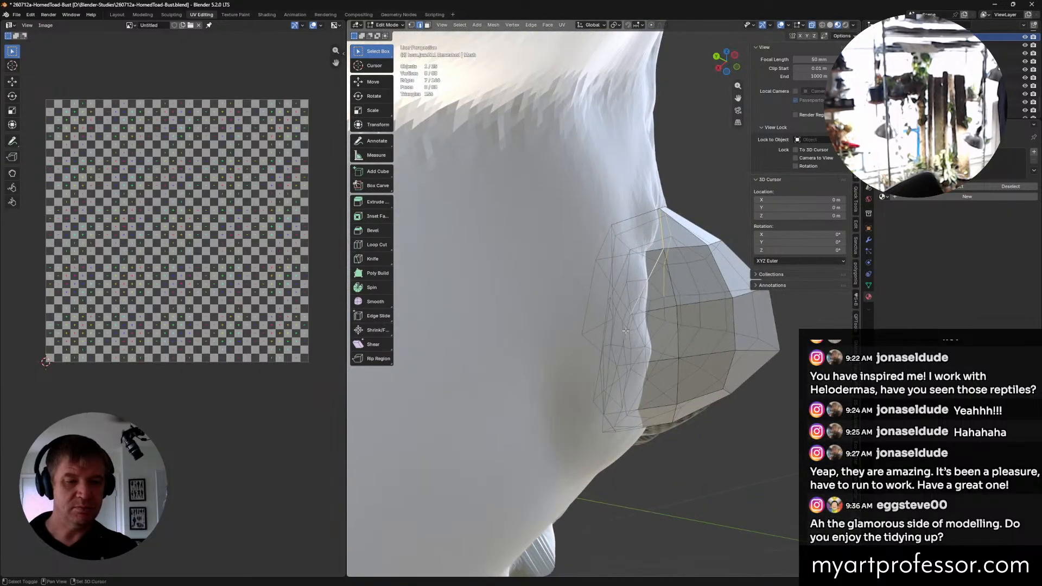
{"action": "left_click", "coordinate": [615, 375], "text": "shift"}
{"action": "middle_click_drag", "start_coordinate": [611, 386], "coordinate": [600, 401]}
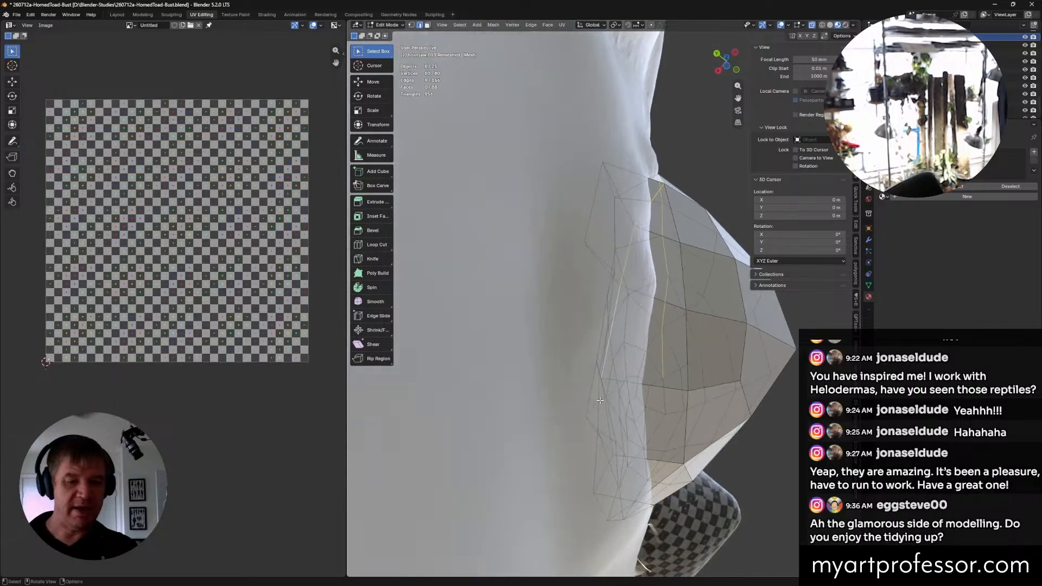
{"action": "mouse_move", "coordinate": [590, 437]}
{"action": "middle_mouse_down"}
{"action": "mouse_move", "coordinate": [619, 532]}
{"action": "mouse_move", "coordinate": [577, 516]}
{"action": "mouse_move", "coordinate": [606, 517]}
{"action": "mouse_move", "coordinate": [537, 565]}
{"action": "mouse_move", "coordinate": [612, 510]}
{"action": "middle_mouse_up"}
{"action": "key", "text": "ctrl+z"}
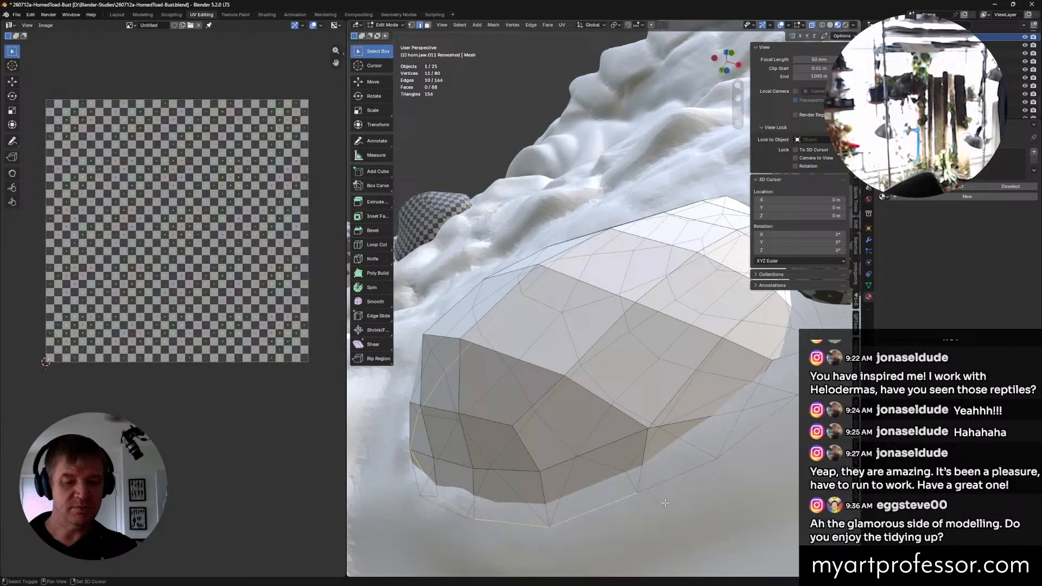
Step: Extend the edge selection along the lower rim and past the finished horn, and mark the whole rim loop as a seam
{"action": "left_click", "coordinate": [679, 479], "text": "shift"}
{"action": "left_click", "coordinate": [759, 436], "text": "shift"}
{"action": "left_click", "coordinate": [806, 377], "text": "shift"}
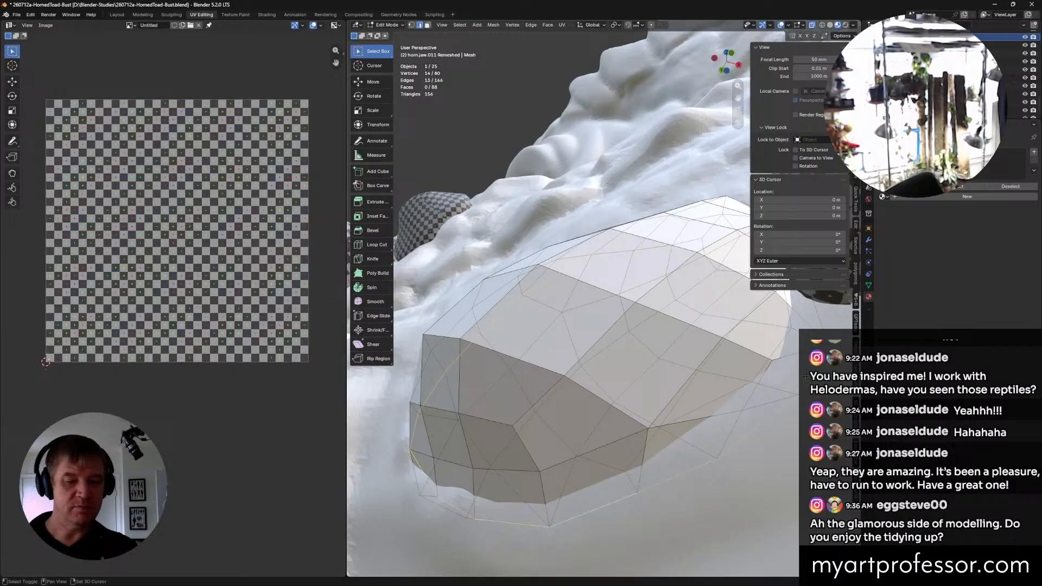
{"action": "middle_click_drag", "start_coordinate": [806, 377], "coordinate": [626, 476], "text": "shift"}
{"action": "left_click_drag", "start_coordinate": [626, 476], "coordinate": [617, 481], "text": "shift"}
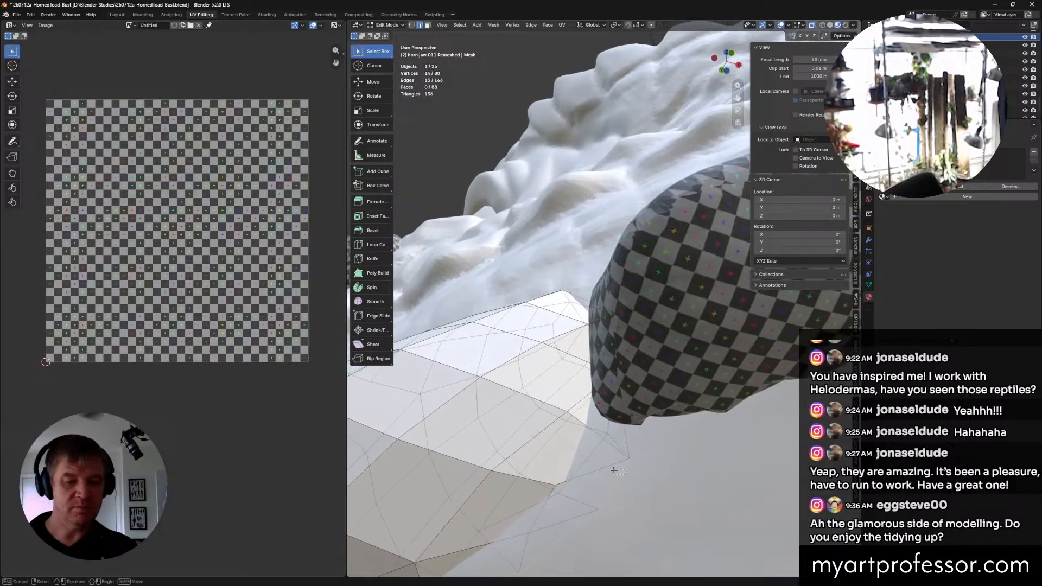
{"action": "left_click", "coordinate": [651, 438], "text": "shift"}
{"action": "mouse_move", "coordinate": [744, 450]}
{"action": "middle_mouse_down"}
{"action": "mouse_move", "coordinate": [622, 458]}
{"action": "mouse_move", "coordinate": [603, 440]}
{"action": "middle_mouse_up"}
{"action": "mouse_move", "coordinate": [570, 386]}
{"action": "middle_mouse_down"}
{"action": "mouse_move", "coordinate": [530, 452]}
{"action": "mouse_move", "coordinate": [559, 479]}
{"action": "middle_mouse_up"}
{"action": "left_click", "coordinate": [538, 462], "text": "shift"}
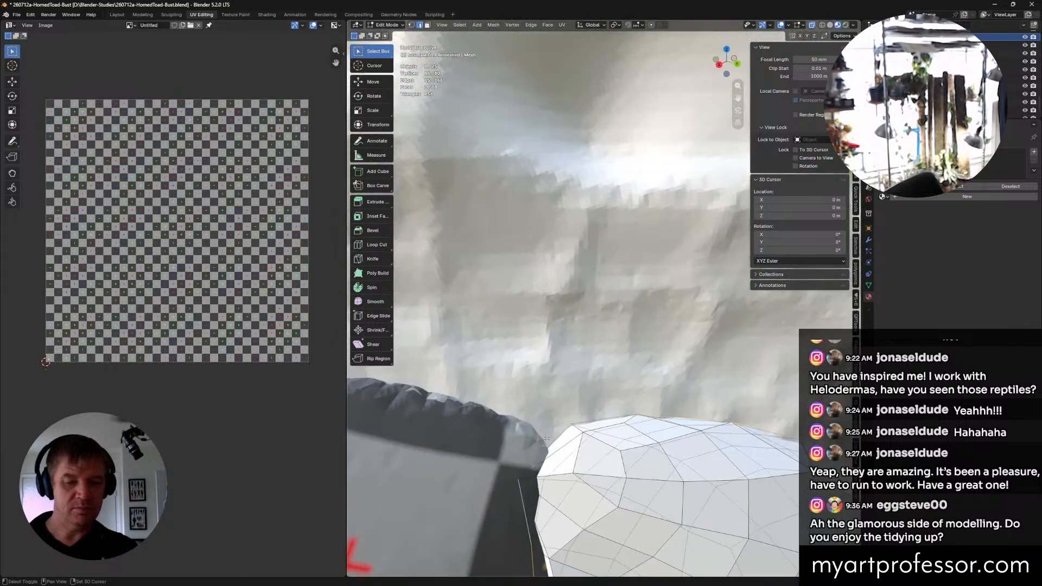
{"action": "mouse_move", "coordinate": [547, 439]}
{"action": "middle_mouse_down"}
{"action": "mouse_move", "coordinate": [563, 411]}
{"action": "mouse_move", "coordinate": [556, 441]}
{"action": "mouse_move", "coordinate": [613, 439]}
{"action": "mouse_move", "coordinate": [659, 455]}
{"action": "mouse_move", "coordinate": [681, 505]}
{"action": "mouse_move", "coordinate": [501, 295]}
{"action": "mouse_move", "coordinate": [745, 430]}
{"action": "mouse_move", "coordinate": [657, 372]}
{"action": "mouse_move", "coordinate": [675, 354]}
{"action": "middle_mouse_up"}
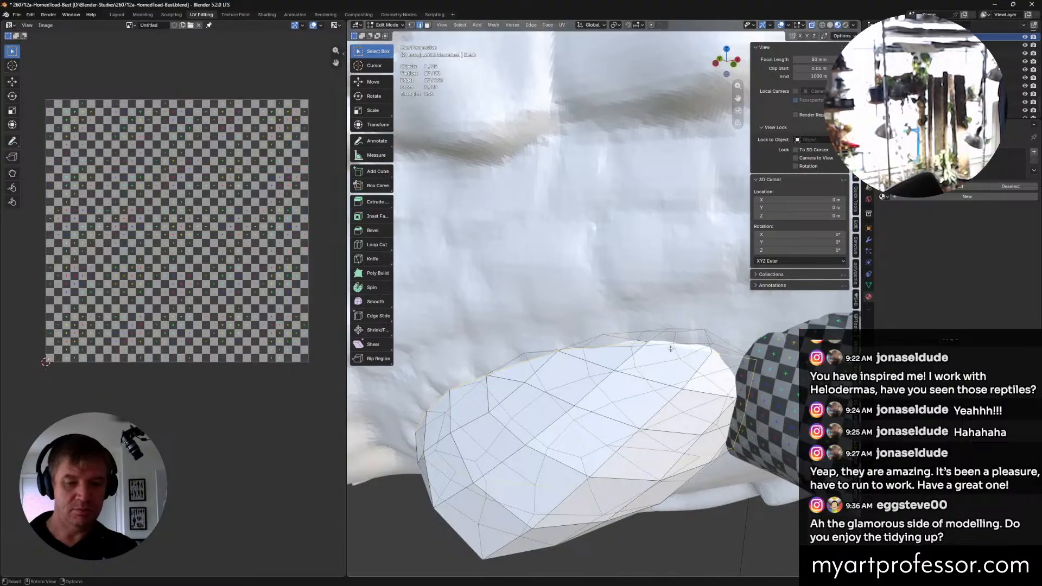
{"action": "right_click", "coordinate": [672, 347]}
{"action": "left_click", "coordinate": [646, 349]}
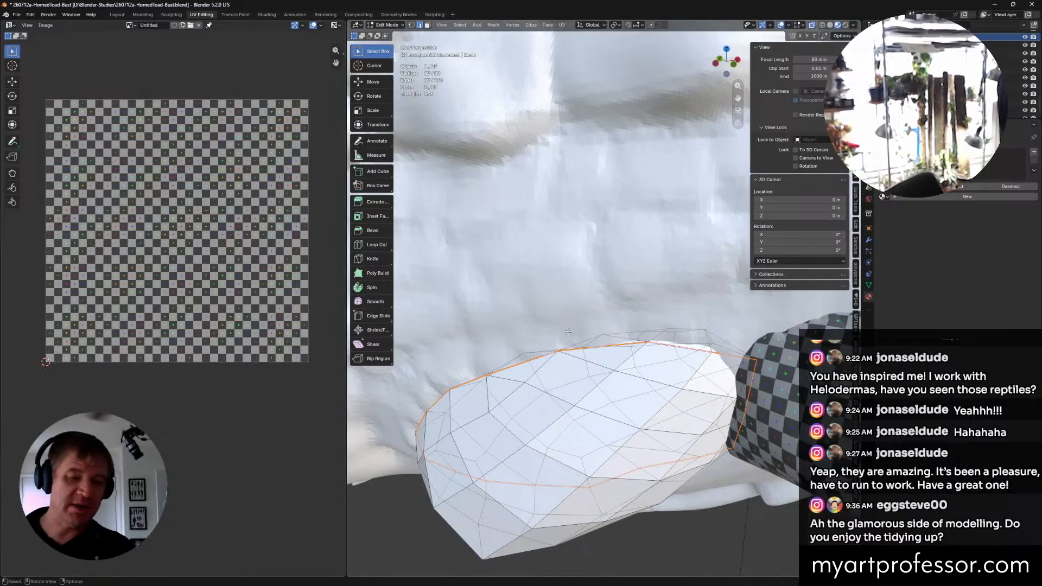
Step: Select the line of edges running lengthwise across the horn's outer surface and mark it as a seam
{"action": "middle_click_drag", "start_coordinate": [569, 359], "coordinate": [560, 323]}
{"action": "scroll", "coordinate": [607, 272], "scroll_direction": "down", "scroll_amount": 2}
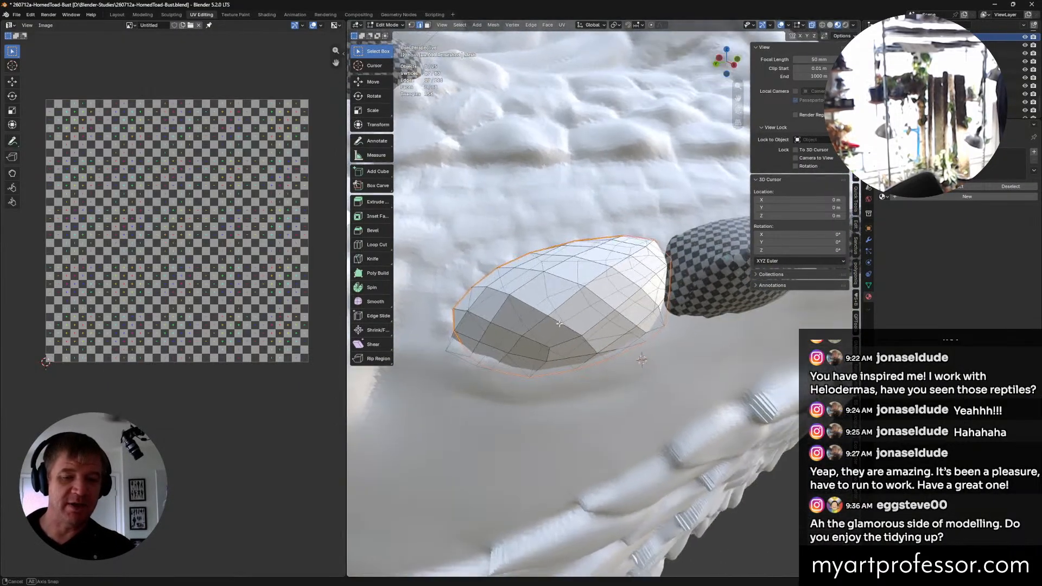
{"action": "left_click", "coordinate": [515, 305]}
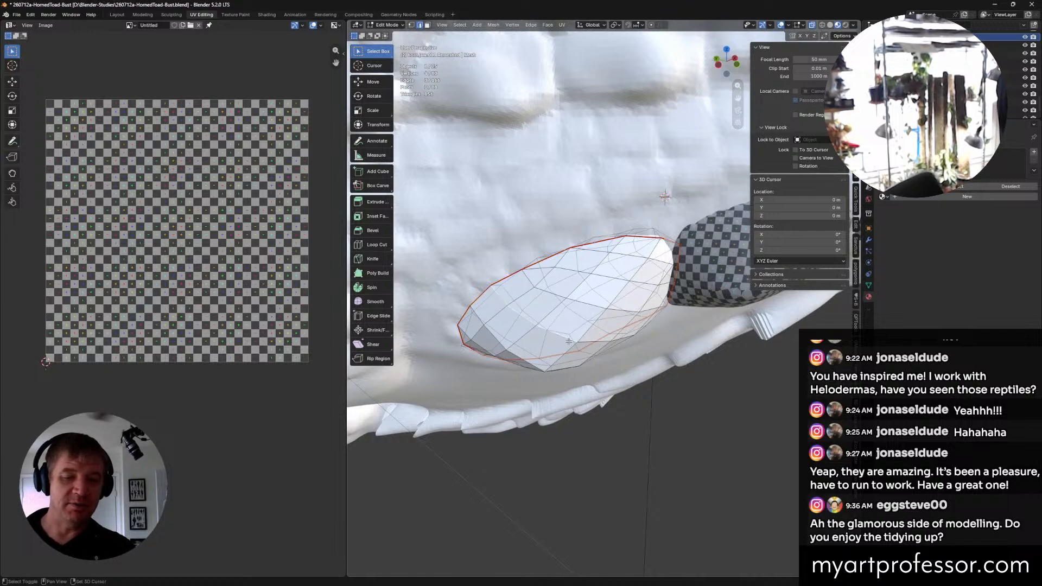
{"action": "middle_click_drag", "start_coordinate": [598, 364], "coordinate": [583, 350]}
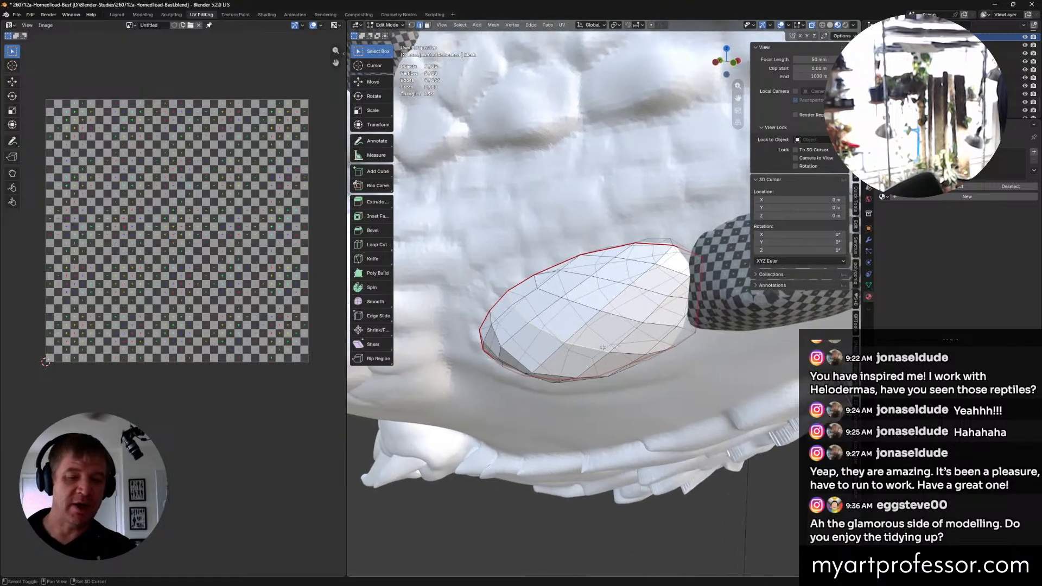
{"action": "middle_click_drag", "start_coordinate": [648, 368], "coordinate": [638, 348]}
{"action": "left_click", "coordinate": [705, 338], "text": "shift"}
{"action": "right_click", "coordinate": [611, 337]}
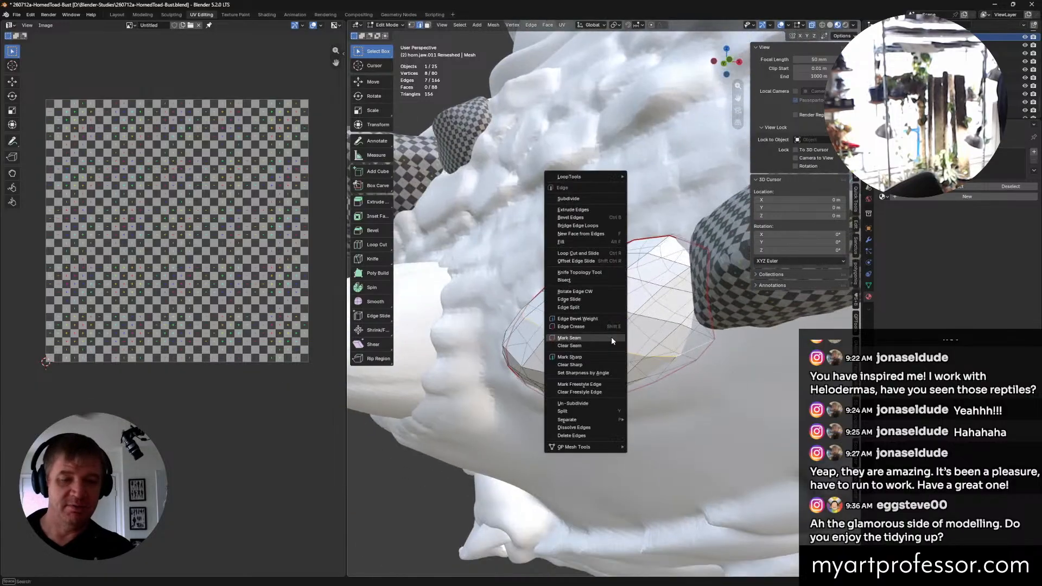
{"action": "left_click", "coordinate": [623, 343]}
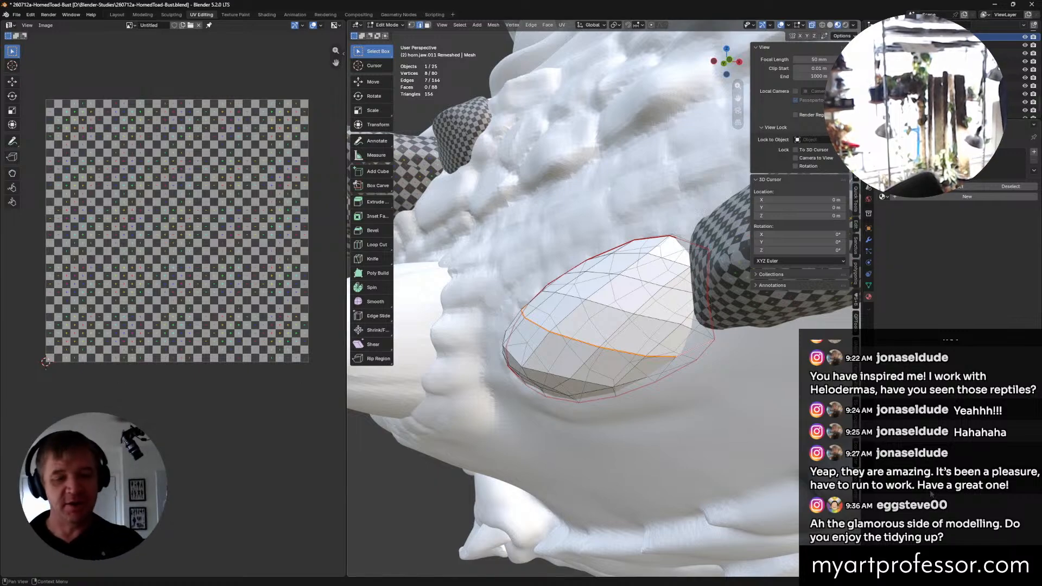
Step: Select all faces of the horn and unwrap them with the Minimum Stretch method
{"action": "middle_click_drag", "start_coordinate": [622, 380], "coordinate": [651, 373]}
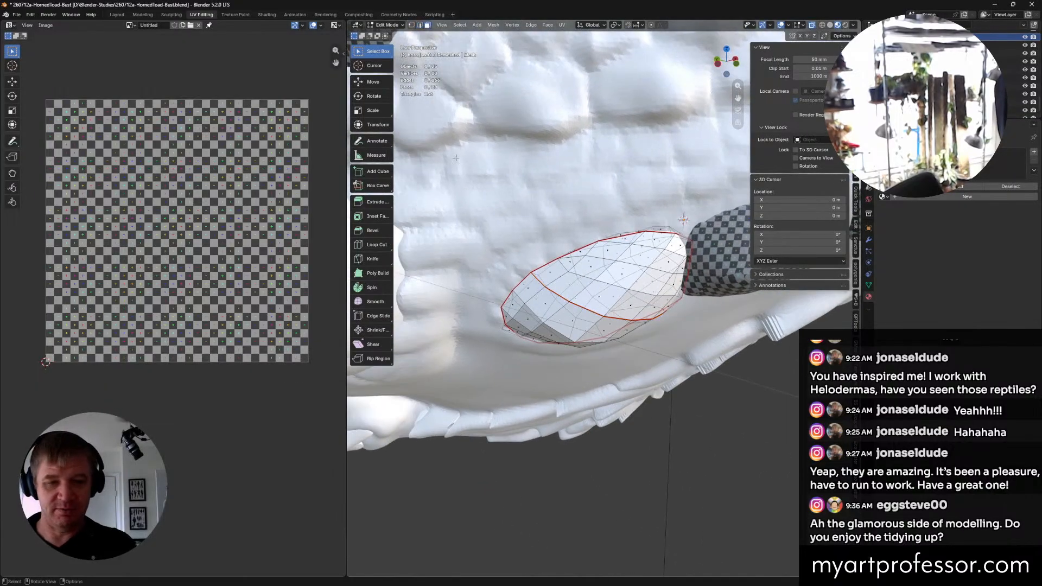
{"action": "left_click_drag", "start_coordinate": [456, 157], "coordinate": [706, 431]}
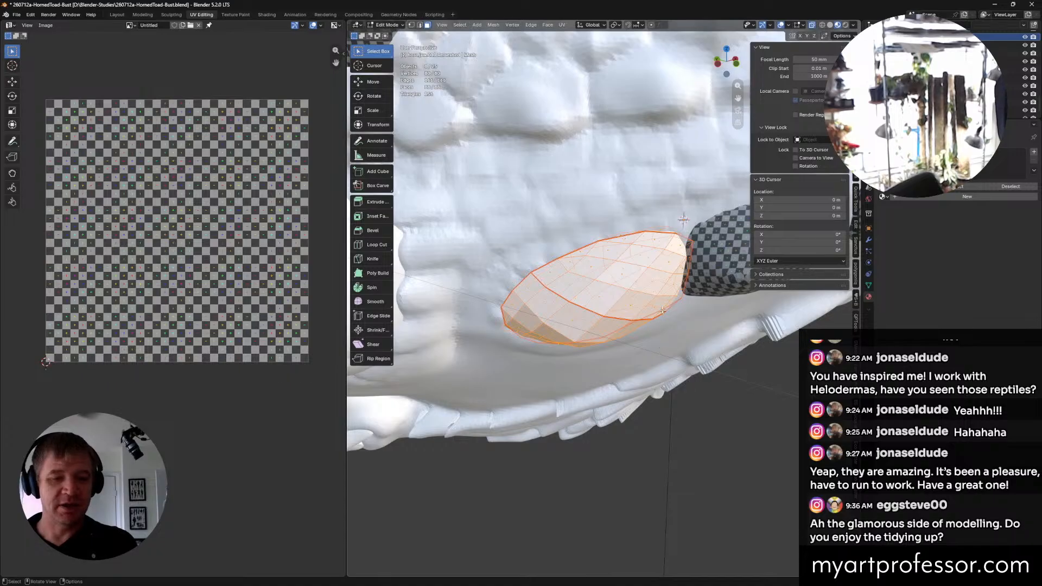
{"action": "key", "text": "u"}
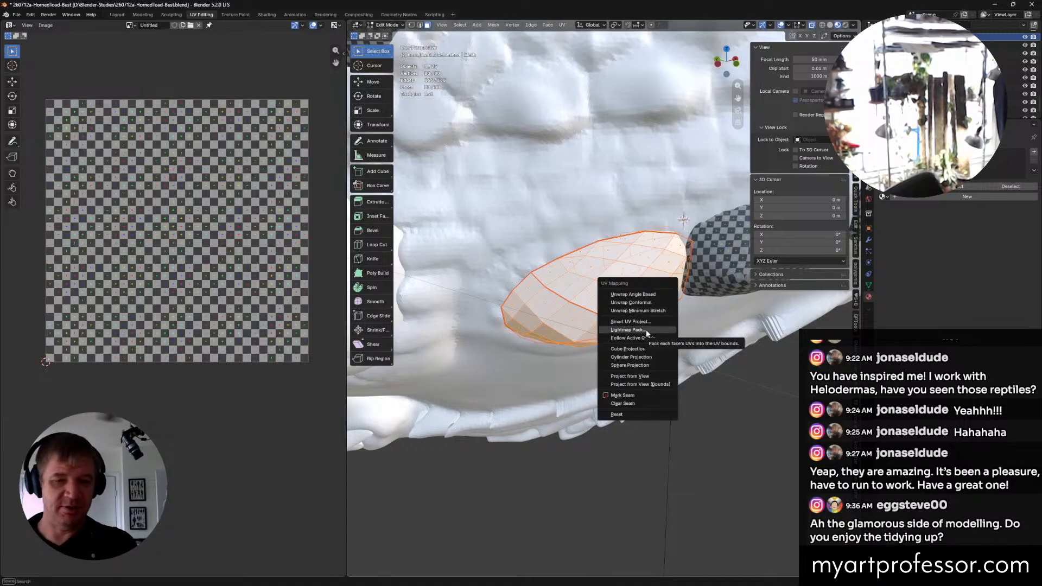
{"action": "left_click", "coordinate": [653, 311]}
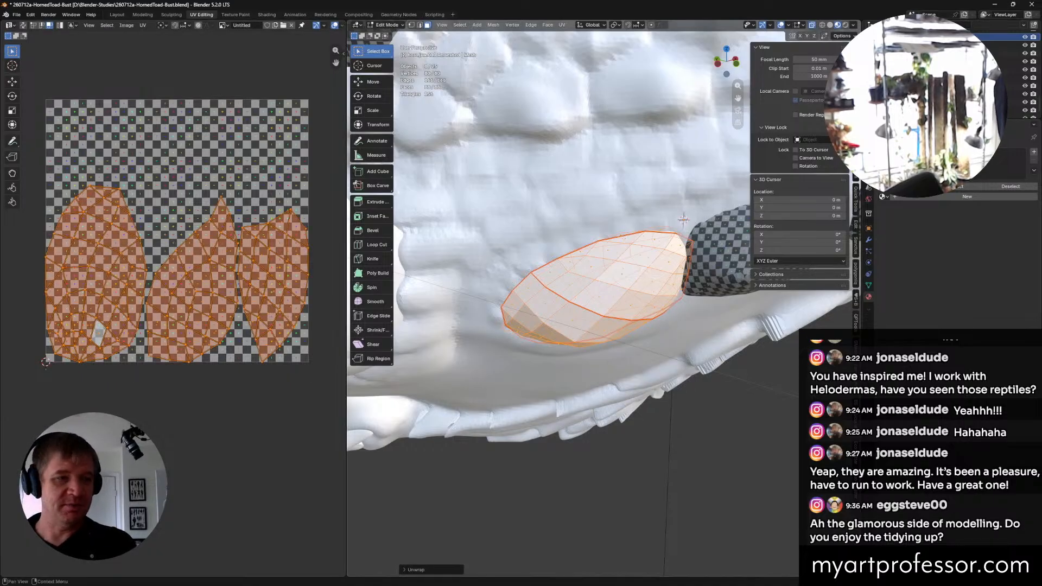
Step: Assign the existing checker material Material.001 to the unwrapped horn
{"action": "left_click", "coordinate": [883, 197]}
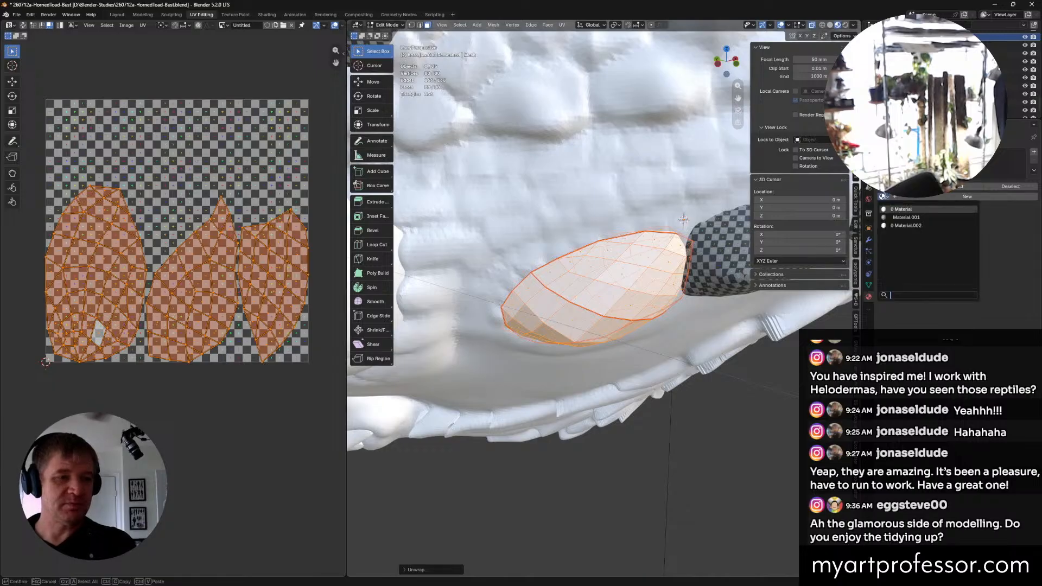
{"action": "left_click", "coordinate": [923, 213]}
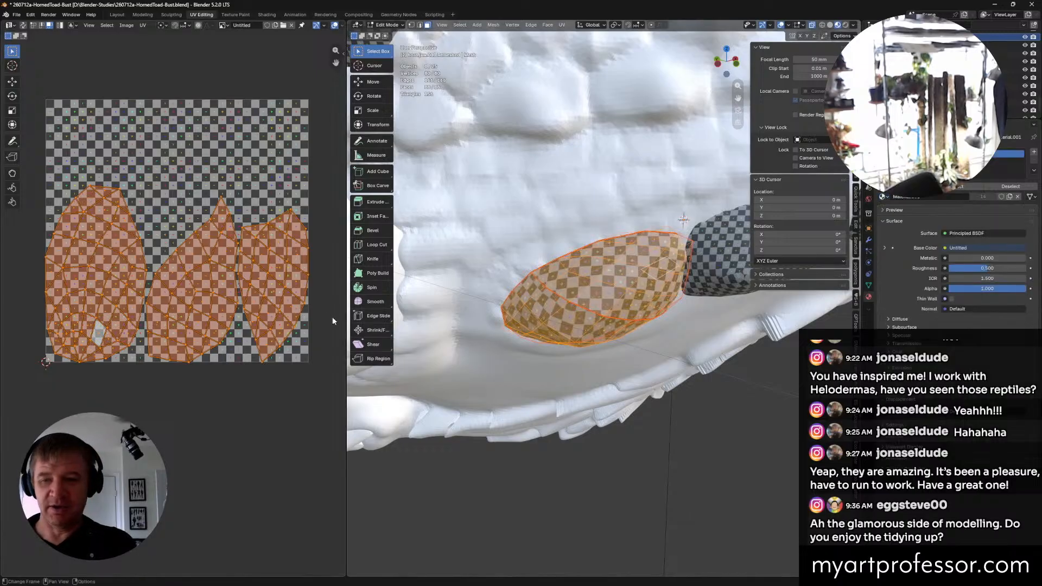
{"action": "middle_click_drag", "start_coordinate": [646, 314], "coordinate": [460, 352]}
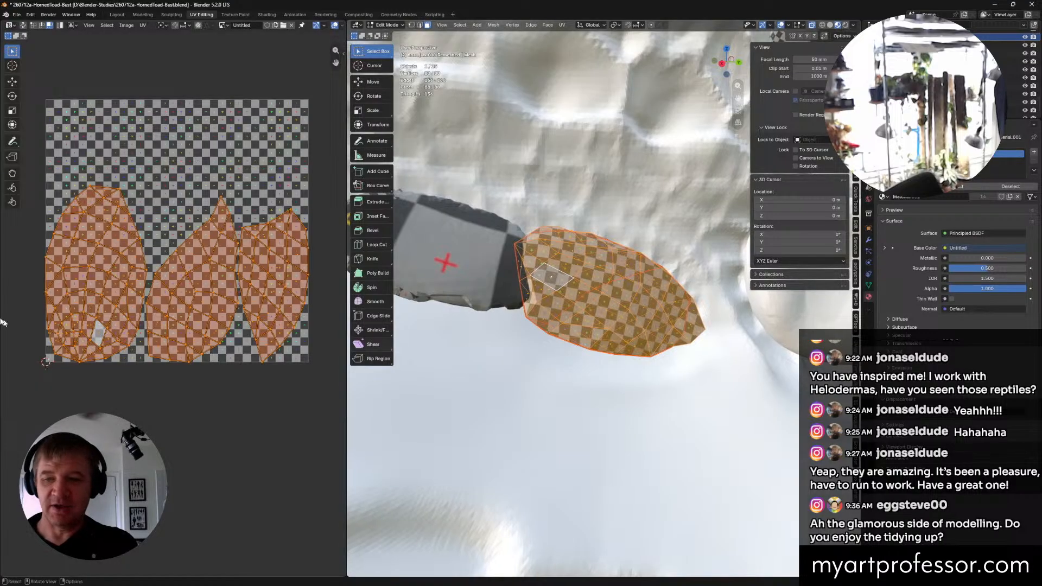
Step: Shrink the widest UV island to a small patch and move it into the upper-right corner of the UV space
{"action": "left_click", "coordinate": [105, 266]}
{"action": "key", "text": "l"}
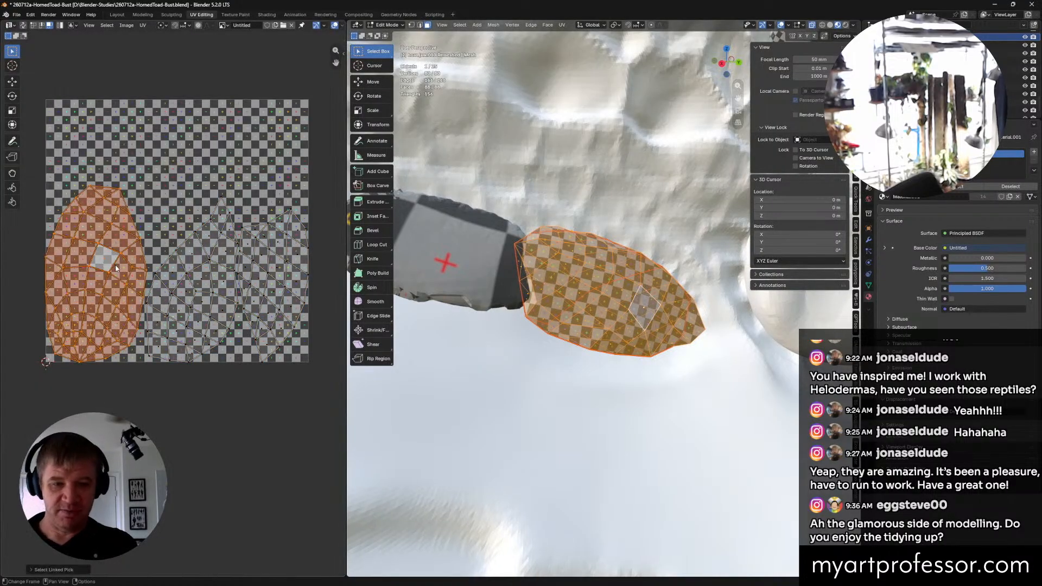
{"action": "key", "text": "s"}
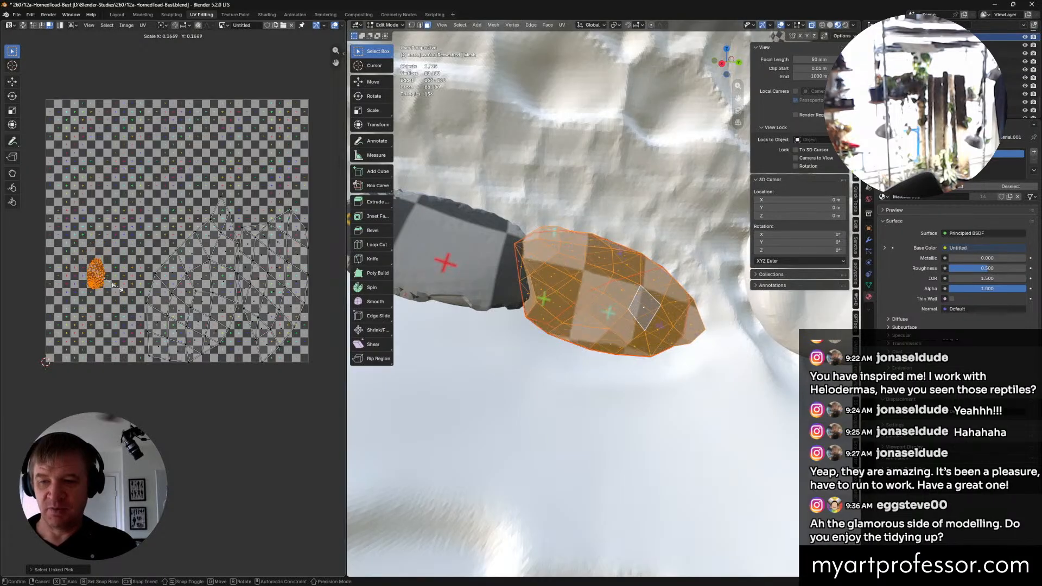
{"action": "left_click", "coordinate": [167, 396]}
{"action": "key", "text": "g"}
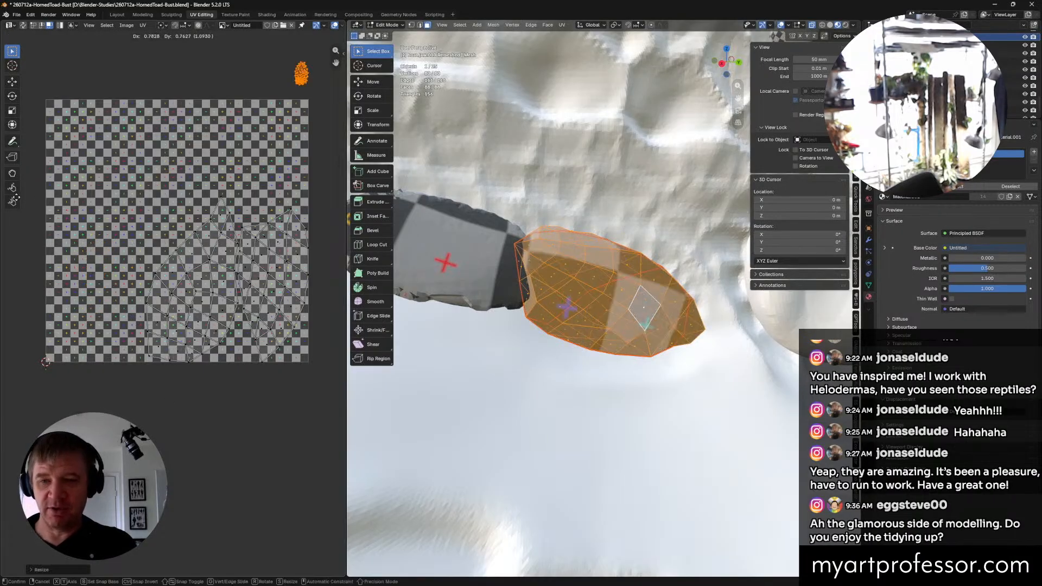
{"action": "left_click", "coordinate": [22, 240]}
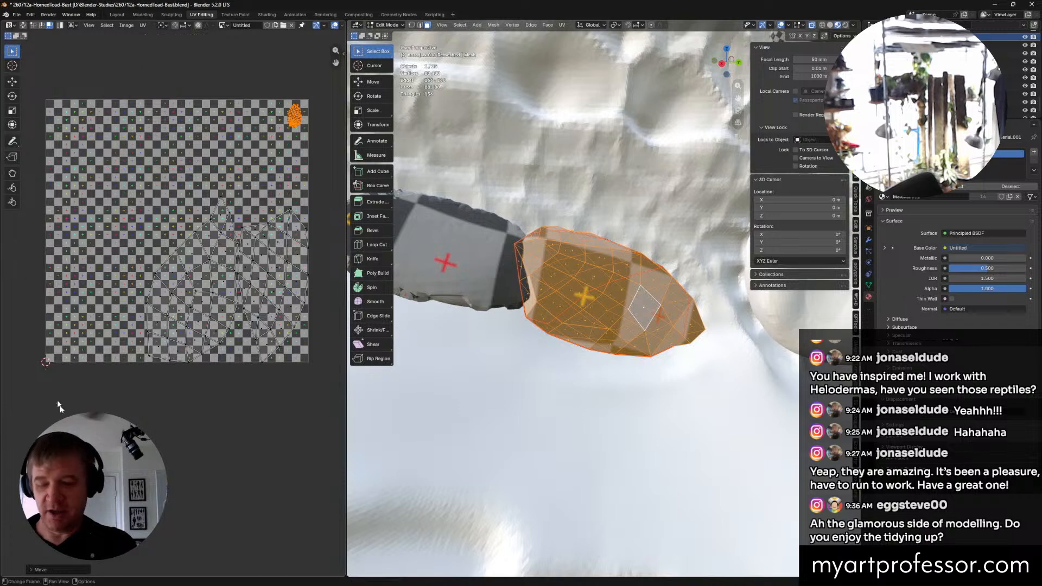
Step: Select the two remaining UV islands, center them, scale them up about 1.5 times, and nudge them to fill the UV space
{"action": "left_click_drag", "start_coordinate": [55, 188], "coordinate": [325, 437]}
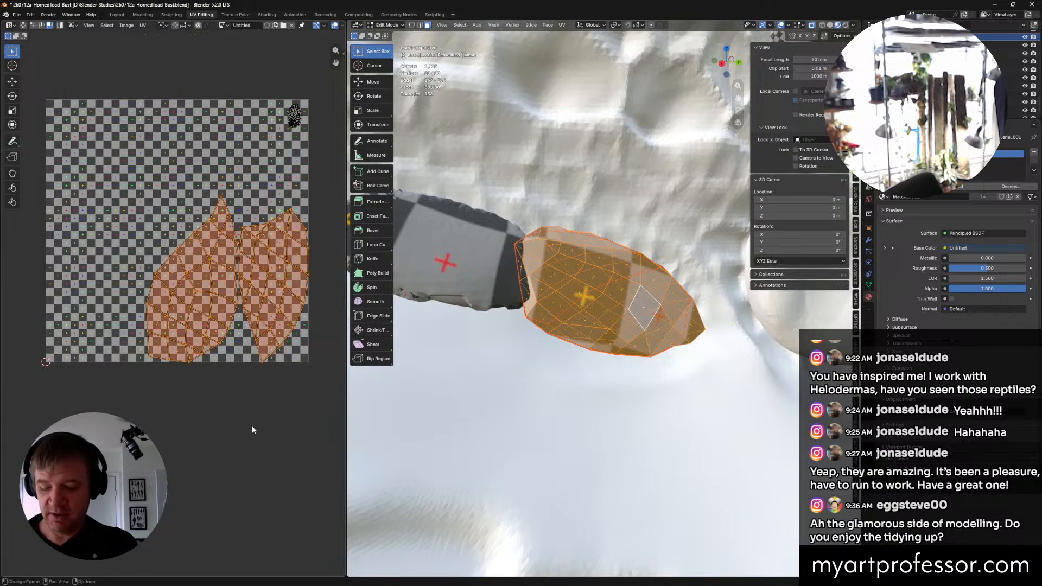
{"action": "key", "text": "g"}
{"action": "left_click", "coordinate": [197, 379]}
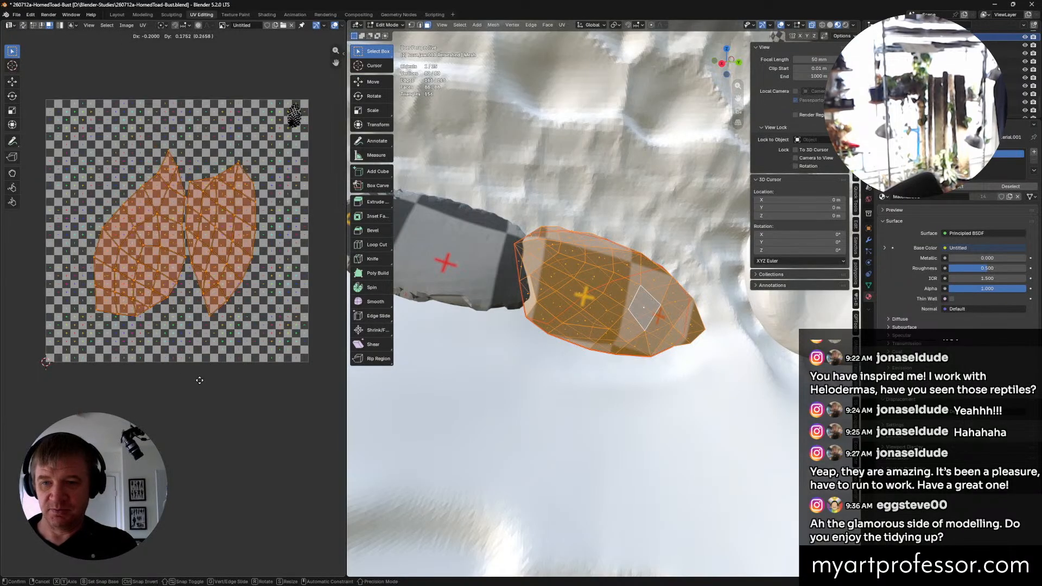
{"action": "key", "text": "s"}
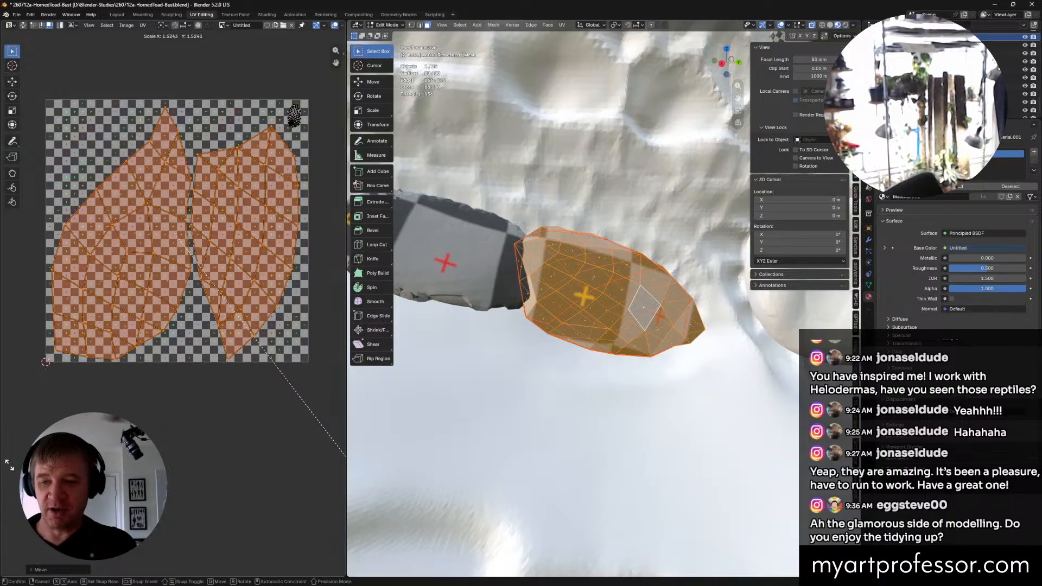
{"action": "left_click", "coordinate": [12, 460]}
{"action": "key", "text": "g"}
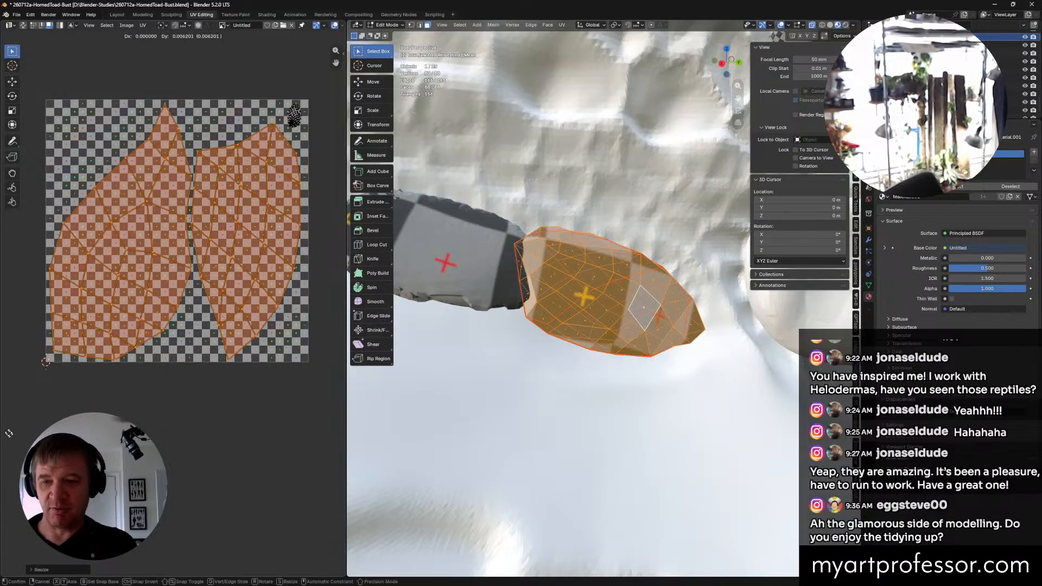
{"action": "left_click", "coordinate": [33, 410]}
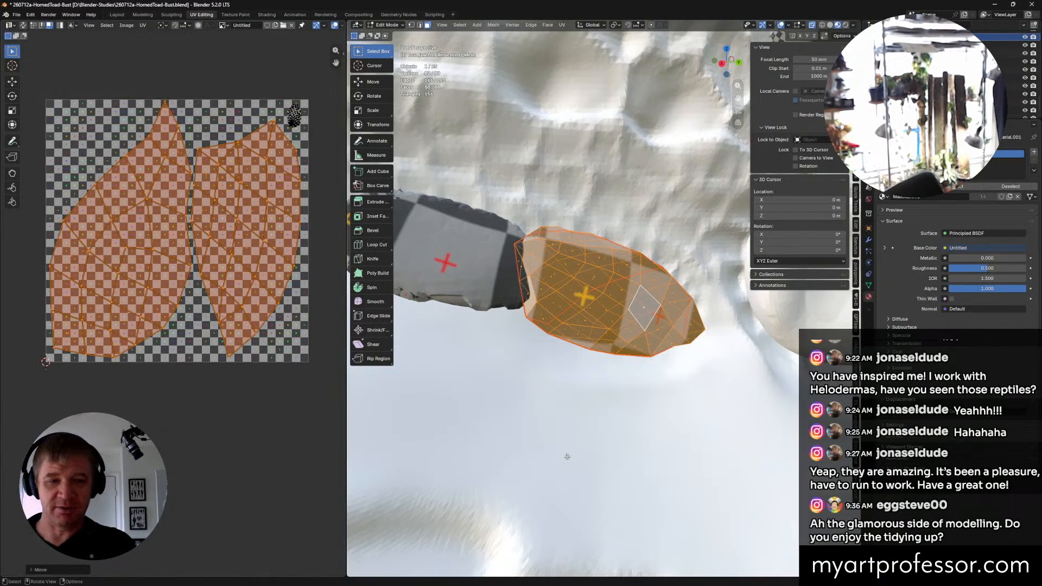
Step: Deselect the horn's mesh and return to Object Mode
{"action": "scroll", "coordinate": [564, 450], "scroll_direction": "down", "scroll_amount": 4}
{"action": "scroll", "coordinate": [564, 450], "scroll_direction": "down", "scroll_amount": 3}
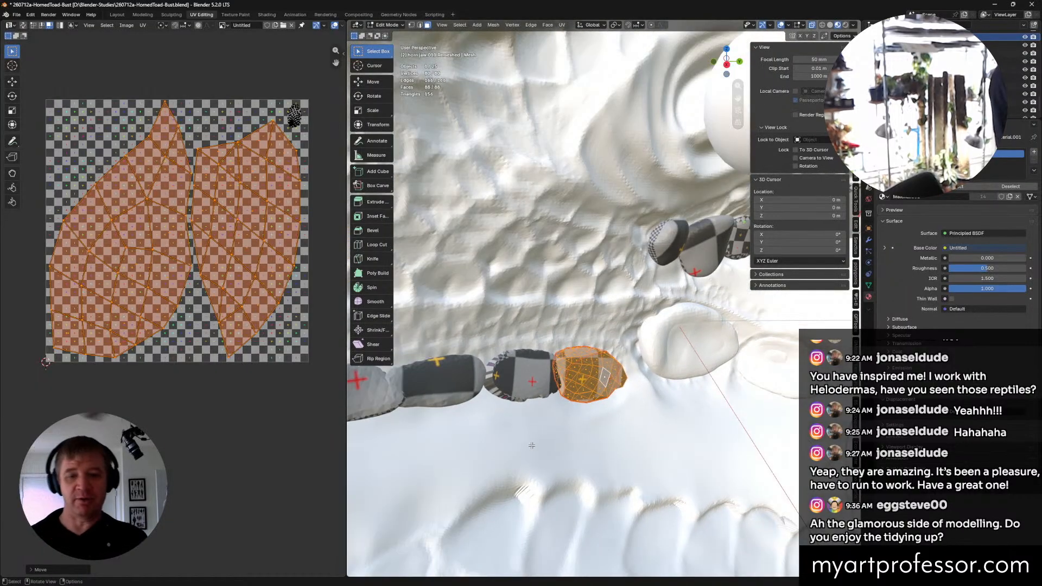
{"action": "mouse_move", "coordinate": [577, 430]}
{"action": "middle_mouse_down"}
{"action": "mouse_move", "coordinate": [579, 450]}
{"action": "mouse_move", "coordinate": [653, 442]}
{"action": "middle_mouse_up"}
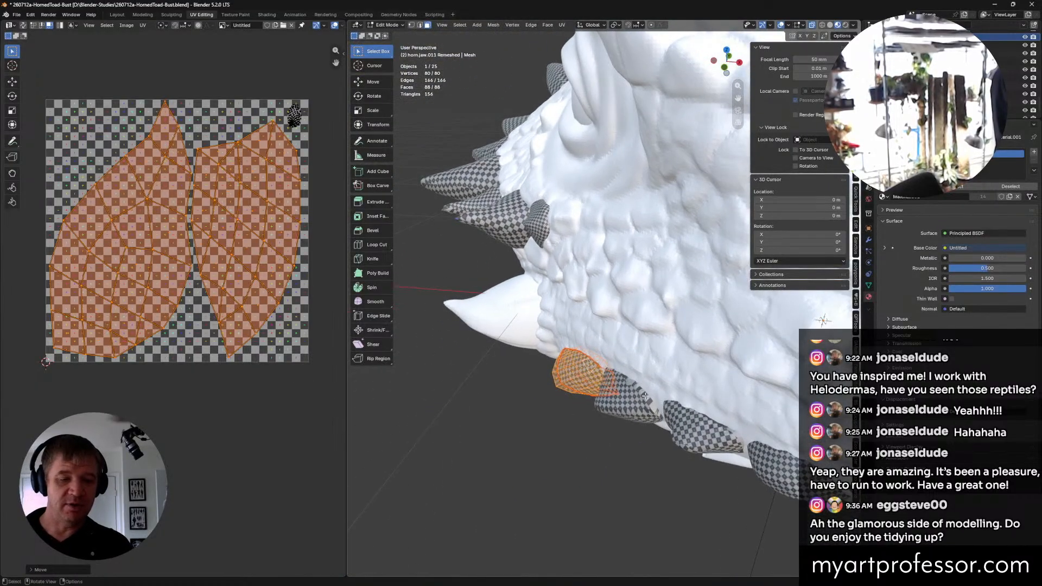
{"action": "key", "text": "alt+a"}
{"action": "middle_click_drag", "start_coordinate": [652, 399], "coordinate": [637, 400]}
{"action": "key", "text": "Tab"}
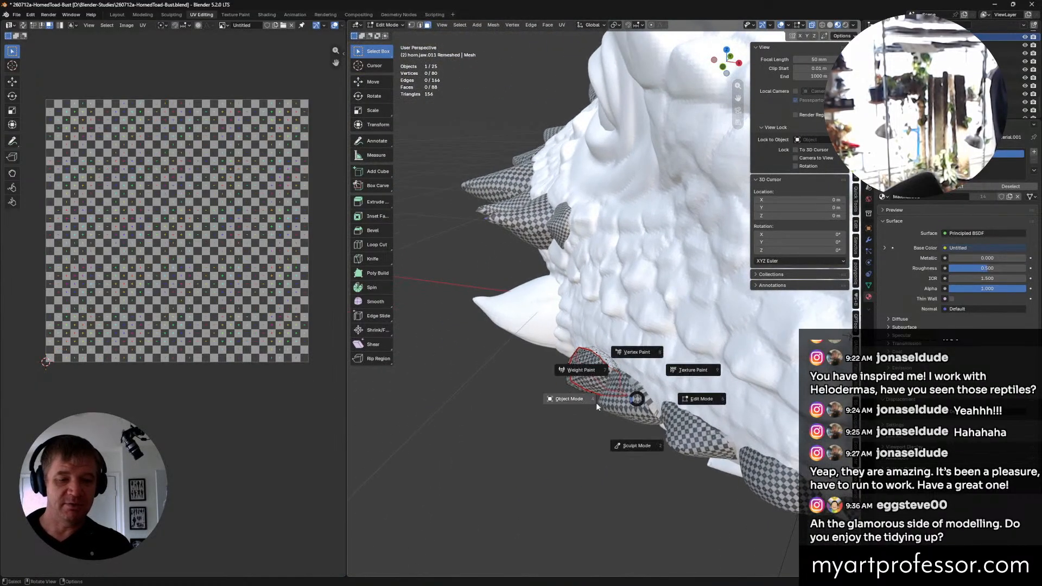
{"action": "left_click", "coordinate": [608, 401]}
Step: Select the neighboring checkered jaw horn, inspect its UV layout and mesh in Edit Mode, and return to Object Mode
{"action": "left_click", "coordinate": [689, 424]}
{"action": "middle_click_drag", "start_coordinate": [688, 422], "coordinate": [352, 389]}
{"action": "scroll", "coordinate": [538, 356], "scroll_direction": "down", "scroll_amount": 6}
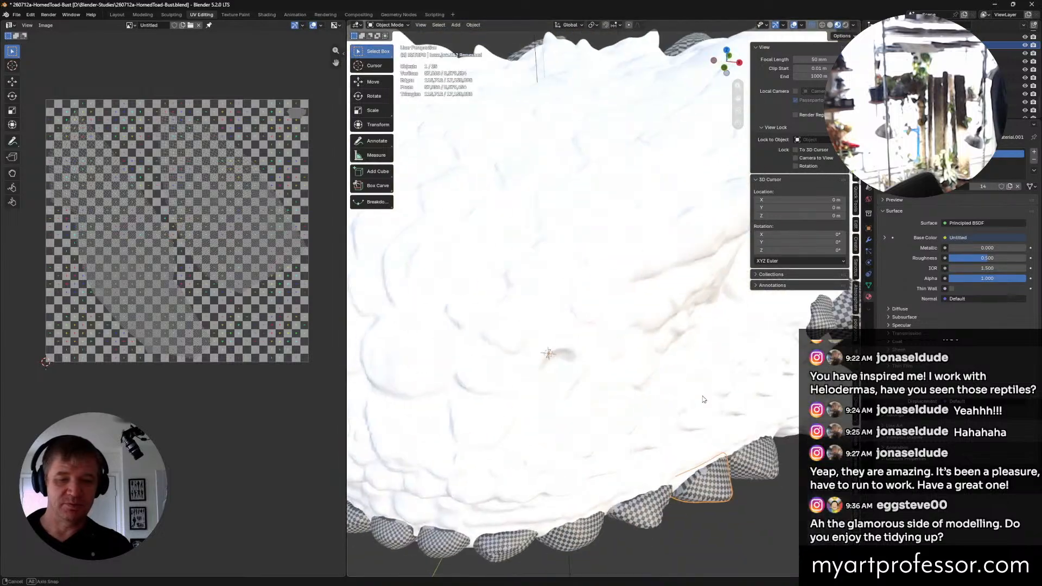
{"action": "middle_click_drag", "start_coordinate": [537, 354], "coordinate": [705, 269]}
{"action": "scroll", "coordinate": [524, 332], "scroll_direction": "up", "scroll_amount": 3}
{"action": "scroll", "coordinate": [524, 333], "scroll_direction": "up", "scroll_amount": 3}
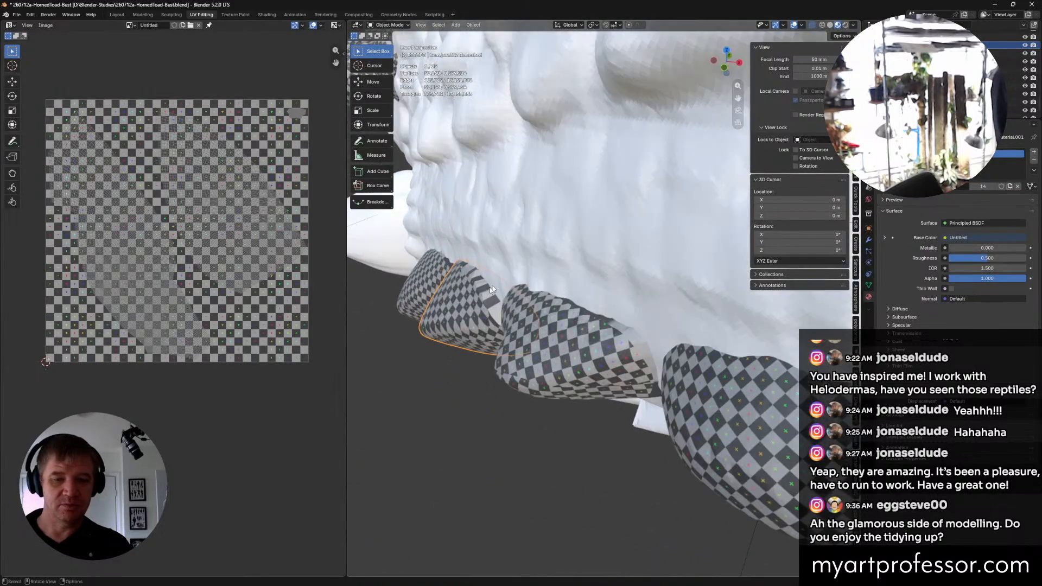
{"action": "right_click", "coordinate": [479, 302]}
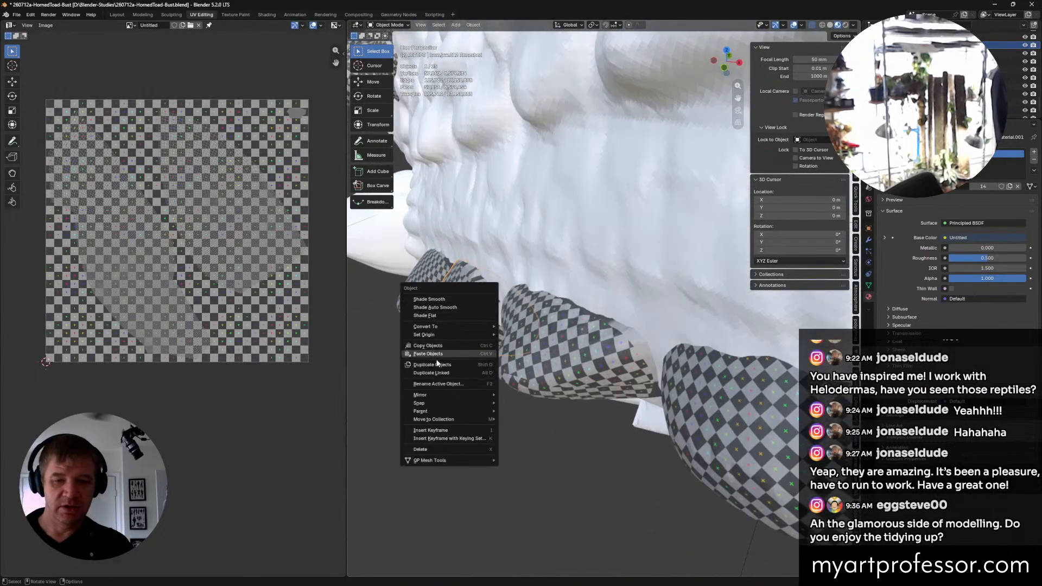
{"action": "left_click", "coordinate": [375, 360]}
{"action": "key", "text": "ctrl+Tab"}
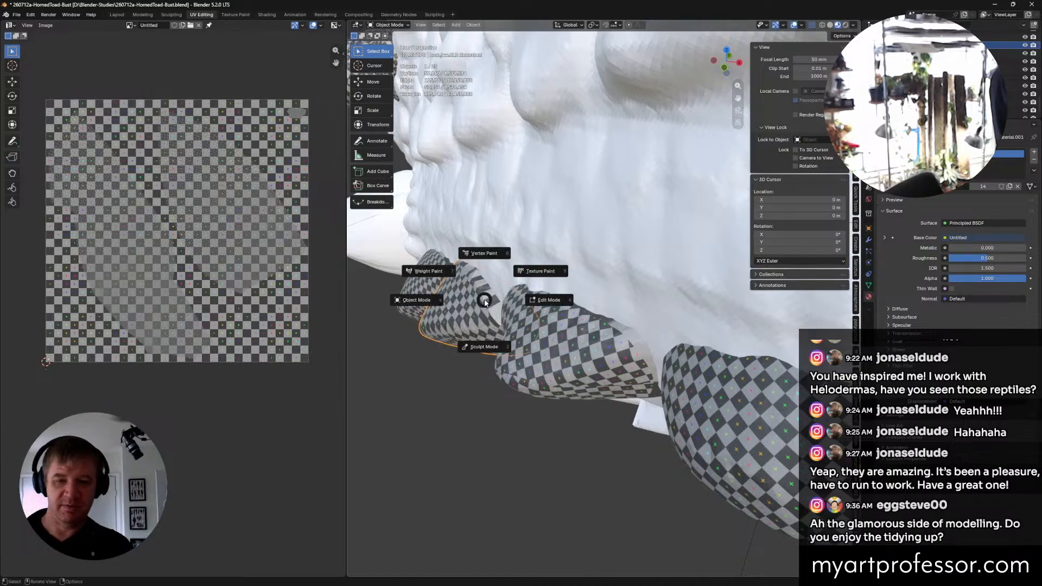
{"action": "left_click", "coordinate": [535, 299]}
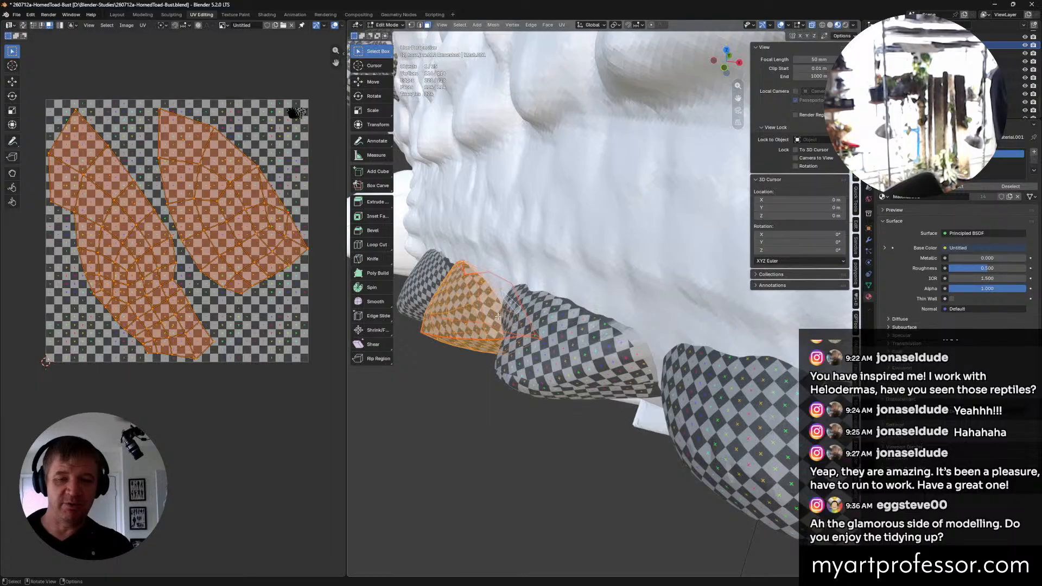
{"action": "middle_click_drag", "start_coordinate": [495, 319], "coordinate": [582, 332]}
{"action": "left_click", "coordinate": [492, 367]}
{"action": "key", "text": "ctrl+Tab"}
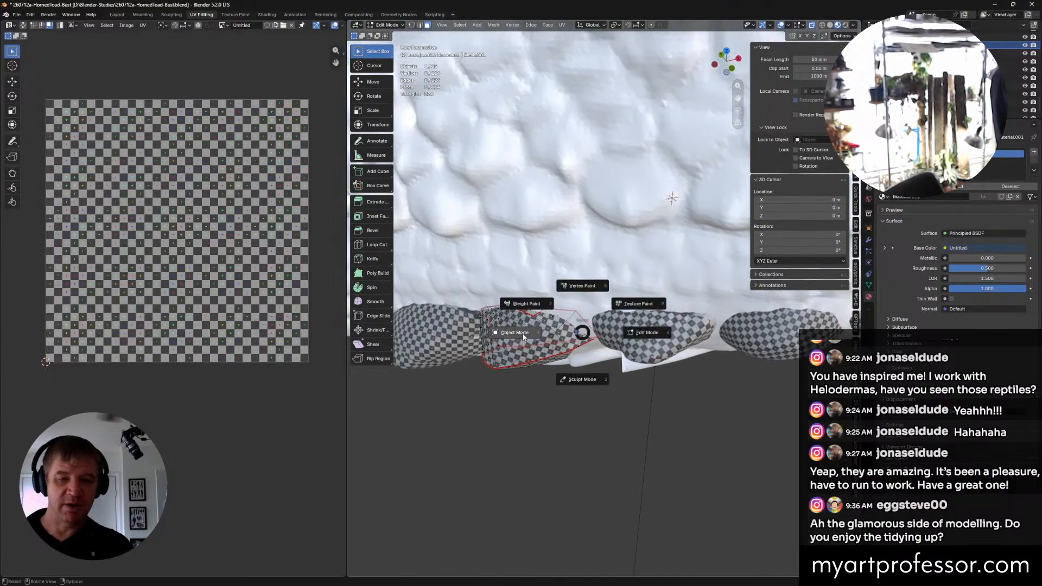
{"action": "left_click", "coordinate": [524, 334]}
Step: Select the large untextured horn at the rear of the jaw and enter Edit Mode
{"action": "middle_click_drag", "start_coordinate": [530, 408], "coordinate": [619, 324]}
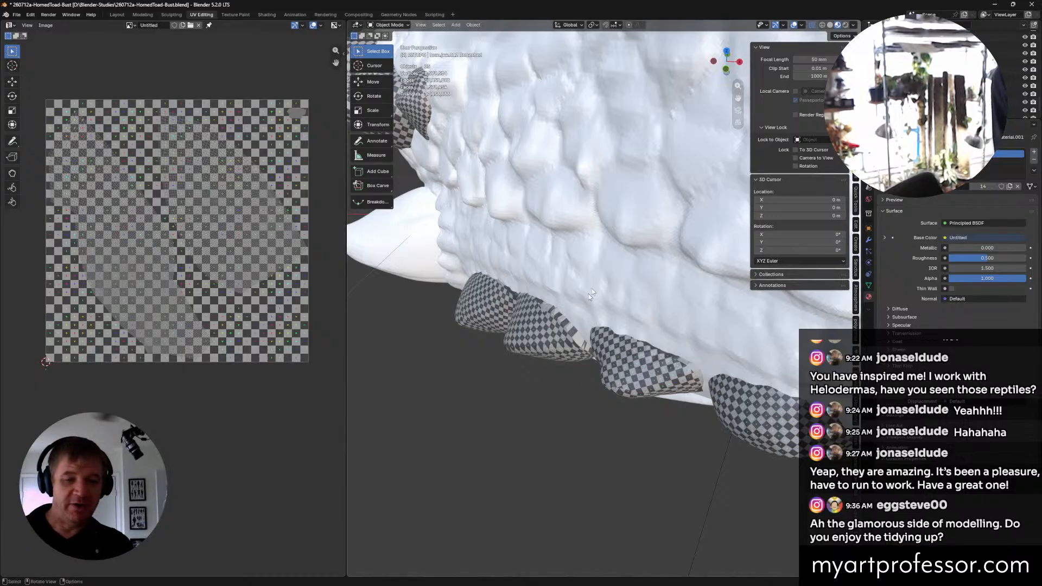
{"action": "middle_click_drag", "start_coordinate": [591, 288], "coordinate": [543, 388]}
{"action": "left_click", "coordinate": [395, 367]}
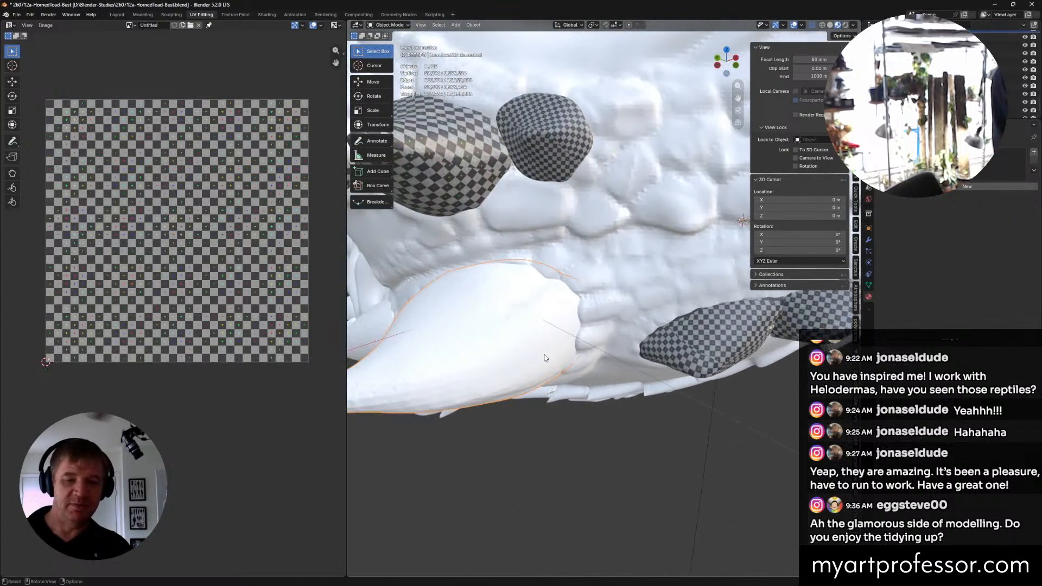
{"action": "middle_click_drag", "start_coordinate": [395, 366], "coordinate": [504, 347]}
{"action": "scroll", "coordinate": [553, 344], "scroll_direction": "down", "scroll_amount": 9}
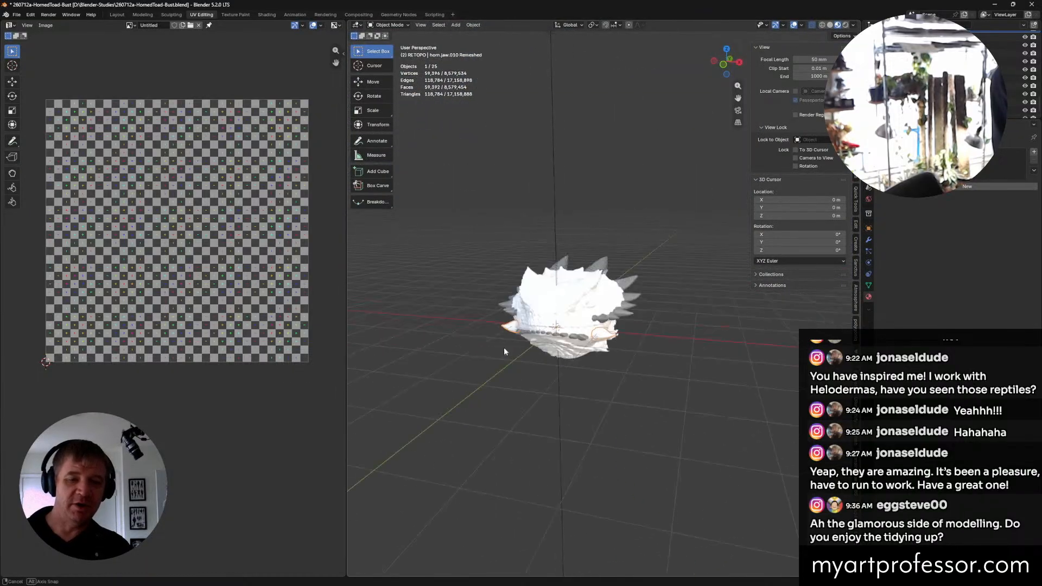
{"action": "scroll", "coordinate": [501, 348], "scroll_direction": "down", "scroll_amount": 3}
{"action": "middle_click_drag", "start_coordinate": [570, 330], "coordinate": [590, 305], "text": "shift"}
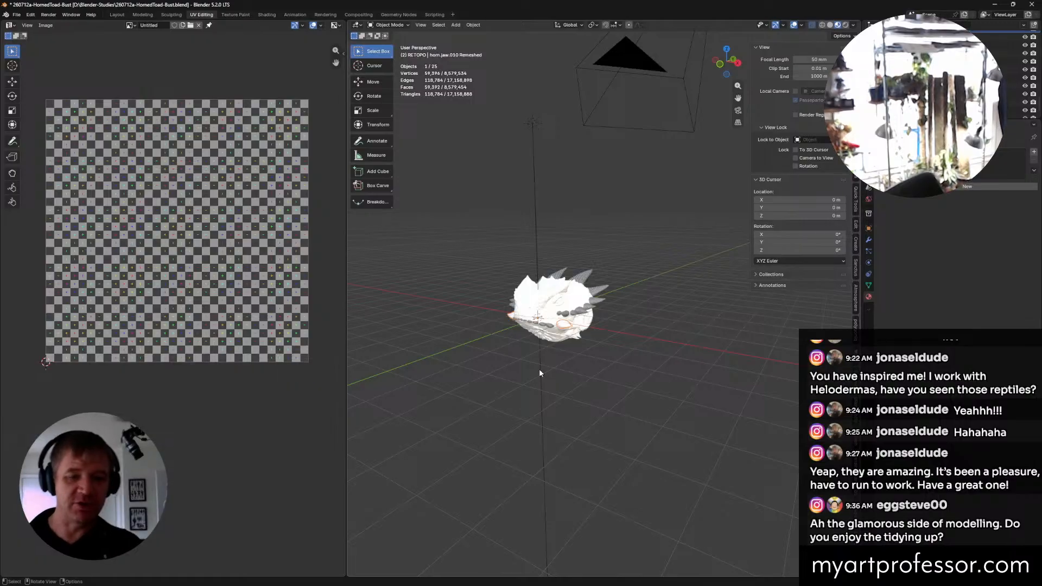
{"action": "middle_click_drag", "start_coordinate": [539, 369], "coordinate": [512, 393]}
{"action": "scroll", "coordinate": [513, 393], "scroll_direction": "up", "scroll_amount": 4}
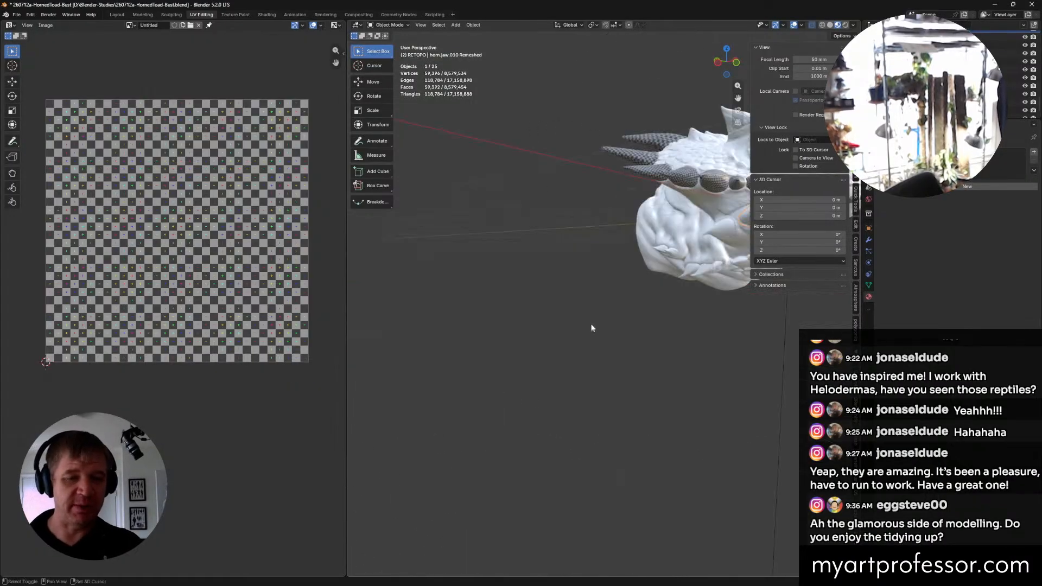
{"action": "middle_click_drag", "start_coordinate": [591, 328], "coordinate": [373, 480], "text": "shift"}
{"action": "scroll", "coordinate": [454, 471], "scroll_direction": "up", "scroll_amount": 3}
{"action": "scroll", "coordinate": [510, 407], "scroll_direction": "up", "scroll_amount": 5}
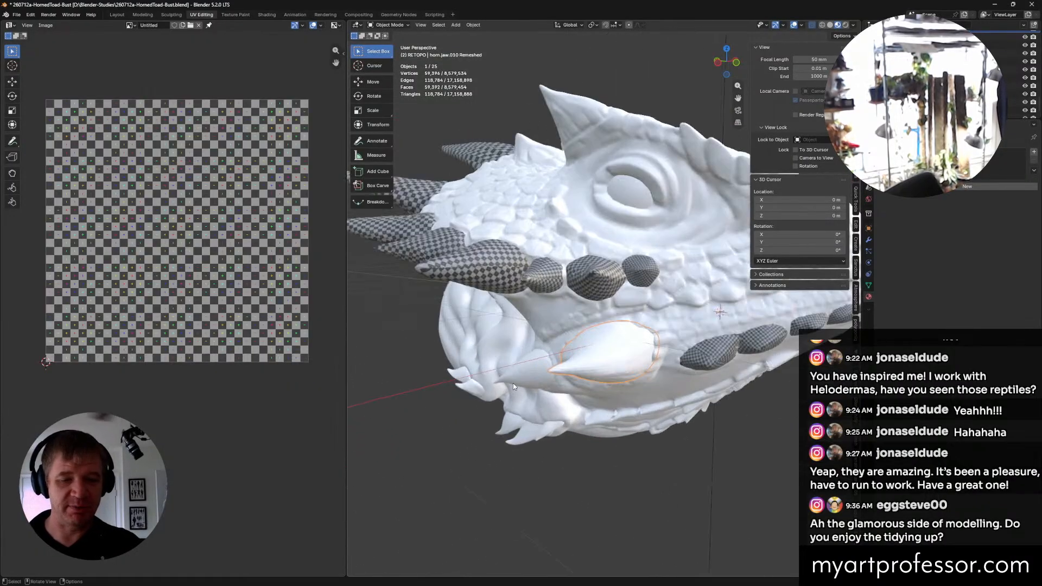
{"action": "key", "text": "ctrl+Tab"}
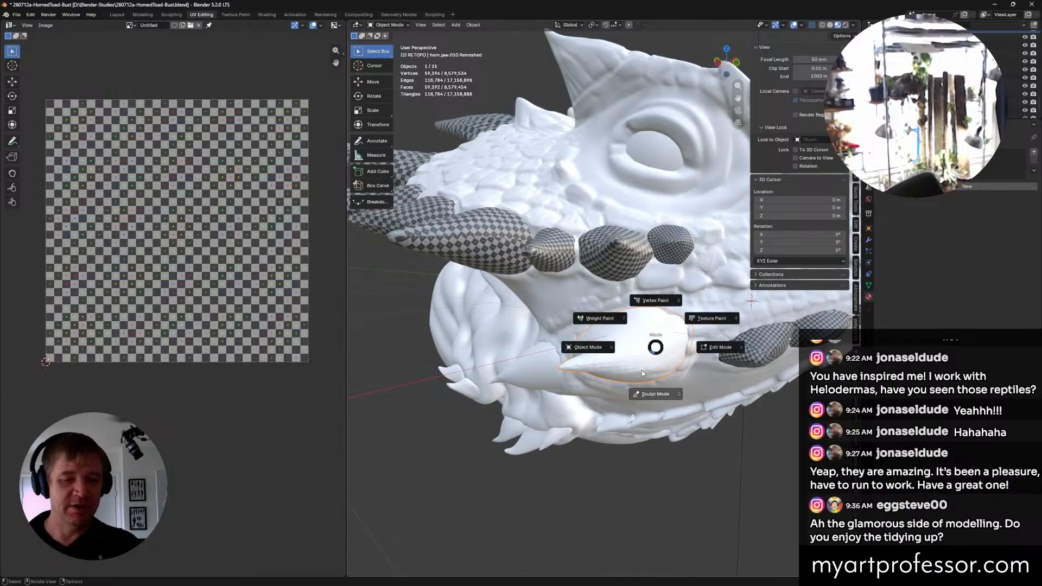
{"action": "left_click", "coordinate": [708, 349]}
Step: Select the edge loop around the large horn's base and mark it as a seam
{"action": "middle_click_drag", "start_coordinate": [717, 349], "coordinate": [604, 352]}
{"action": "left_click", "coordinate": [613, 357]}
{"action": "left_click", "coordinate": [598, 367], "text": "alt"}
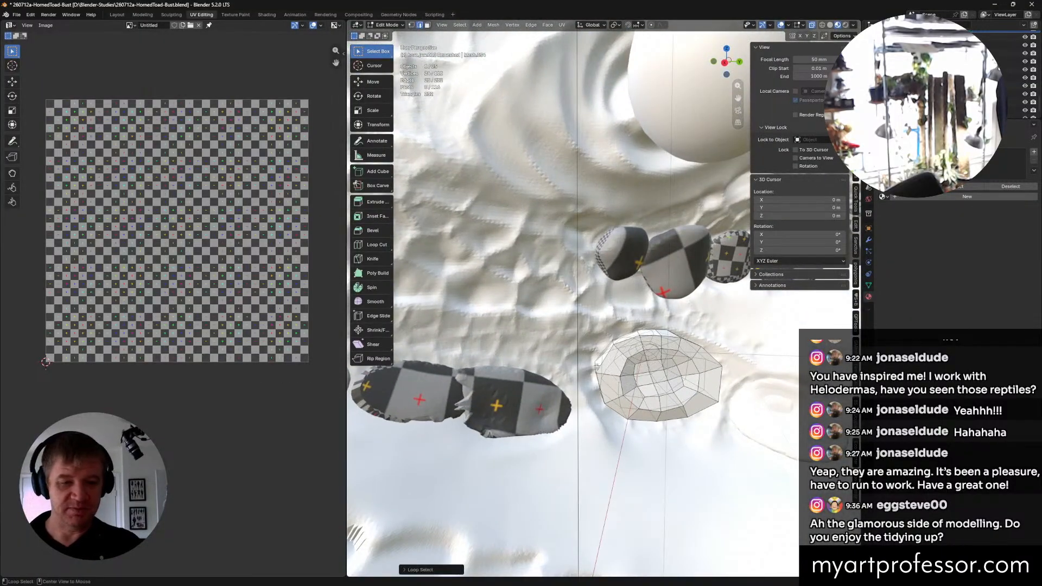
{"action": "left_click", "coordinate": [604, 358]}
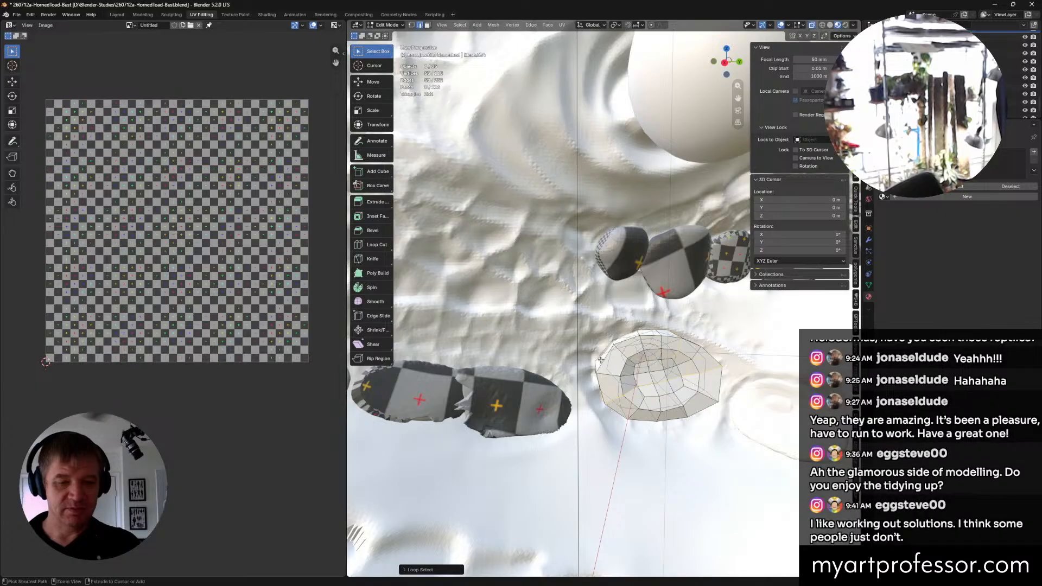
{"action": "middle_click_drag", "start_coordinate": [605, 359], "coordinate": [652, 400]}
{"action": "left_click", "coordinate": [615, 389], "text": "alt"}
{"action": "key", "text": "ctrl+e"}
{"action": "left_click", "coordinate": [573, 332]}
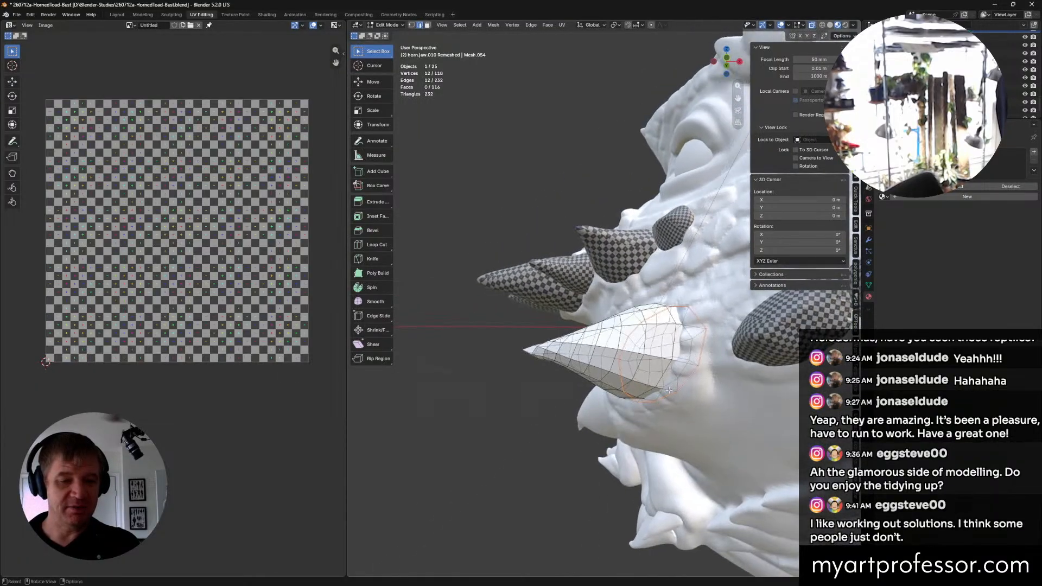
Step: Select a lengthwise edge line on the large horn from its base to the tip, mark it as a seam, and clear the selection
{"action": "scroll", "coordinate": [639, 383], "scroll_direction": "up", "scroll_amount": 3}
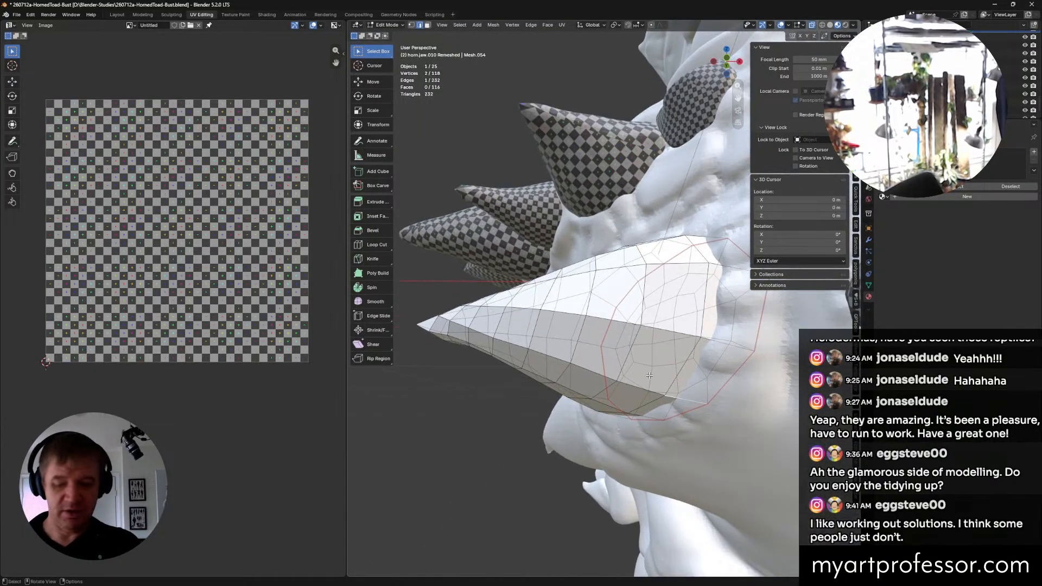
{"action": "key", "text": "alt+z"}
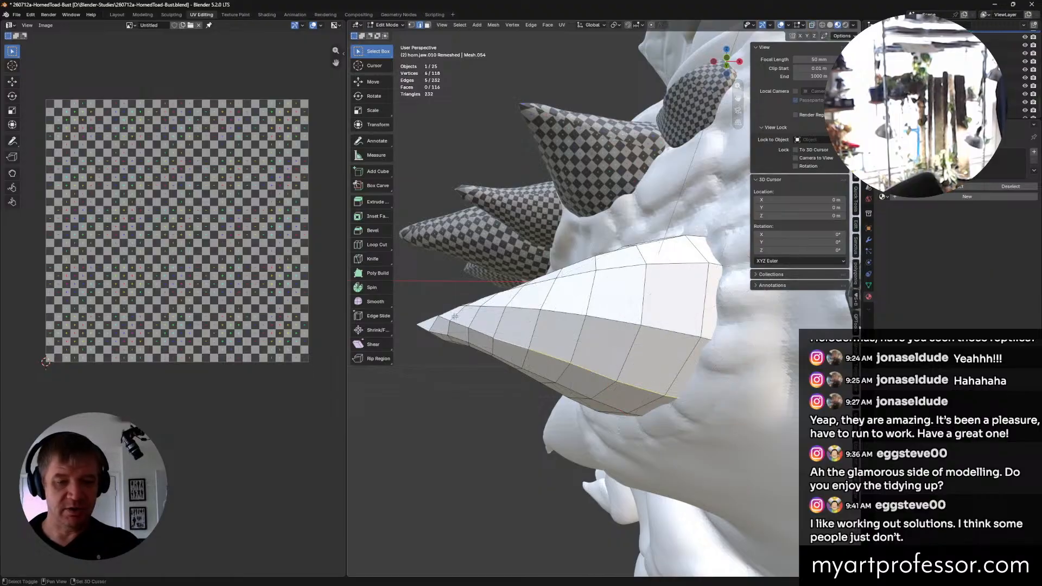
{"action": "middle_click_drag", "start_coordinate": [468, 337], "coordinate": [650, 390]}
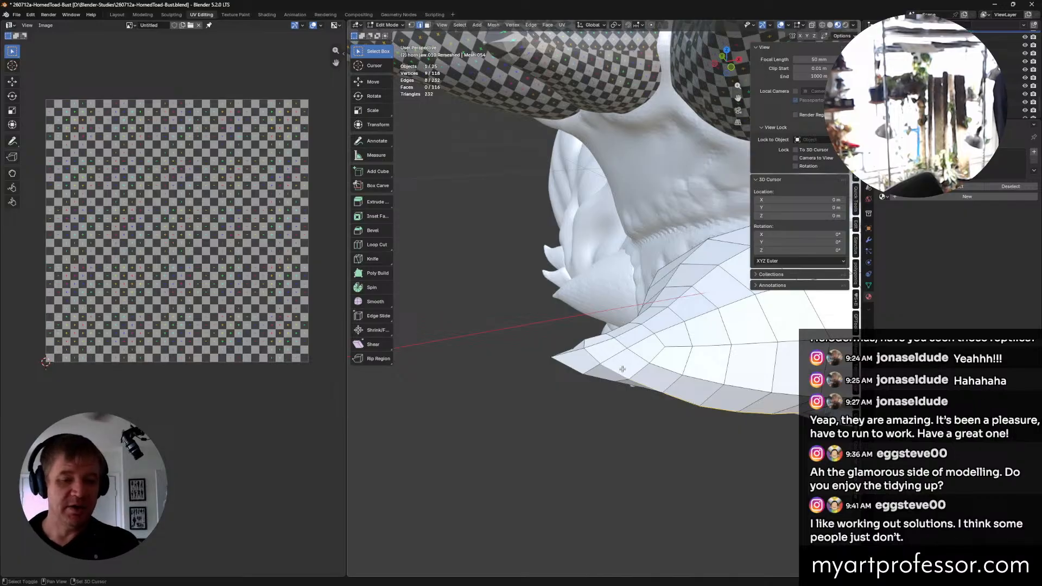
{"action": "middle_click_drag", "start_coordinate": [623, 369], "coordinate": [559, 381]}
{"action": "left_click", "coordinate": [604, 391], "text": "shift"}
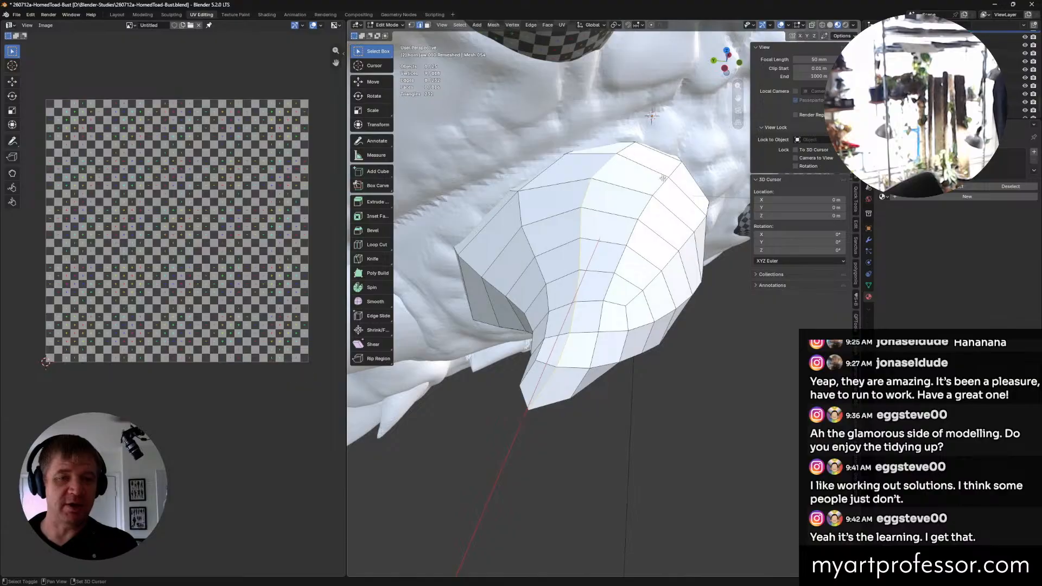
{"action": "middle_click_drag", "start_coordinate": [663, 178], "coordinate": [519, 255]}
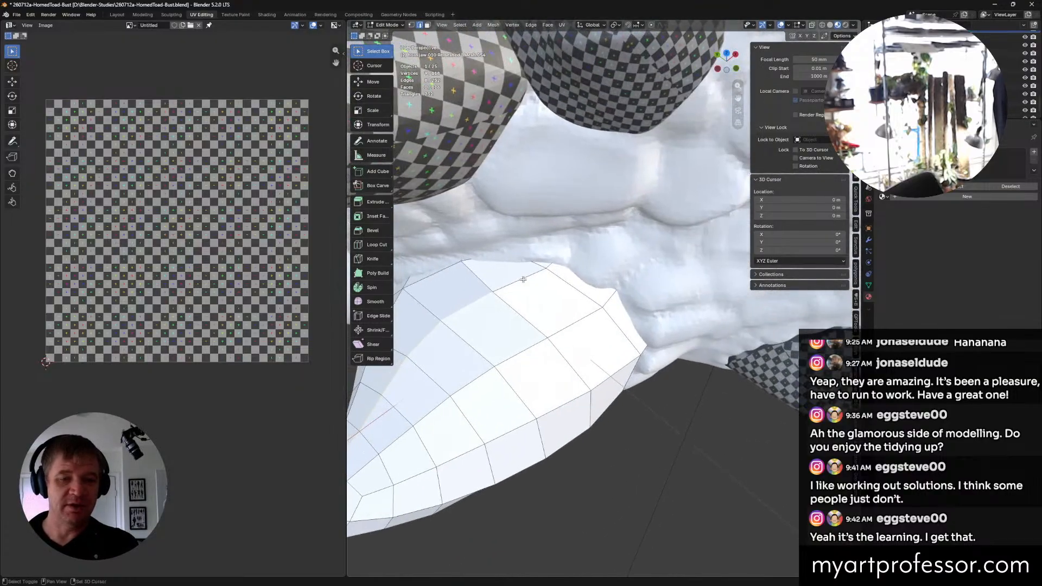
{"action": "middle_click_drag", "start_coordinate": [584, 285], "coordinate": [556, 373]}
{"action": "right_click", "coordinate": [555, 373]}
{"action": "left_click", "coordinate": [543, 373]}
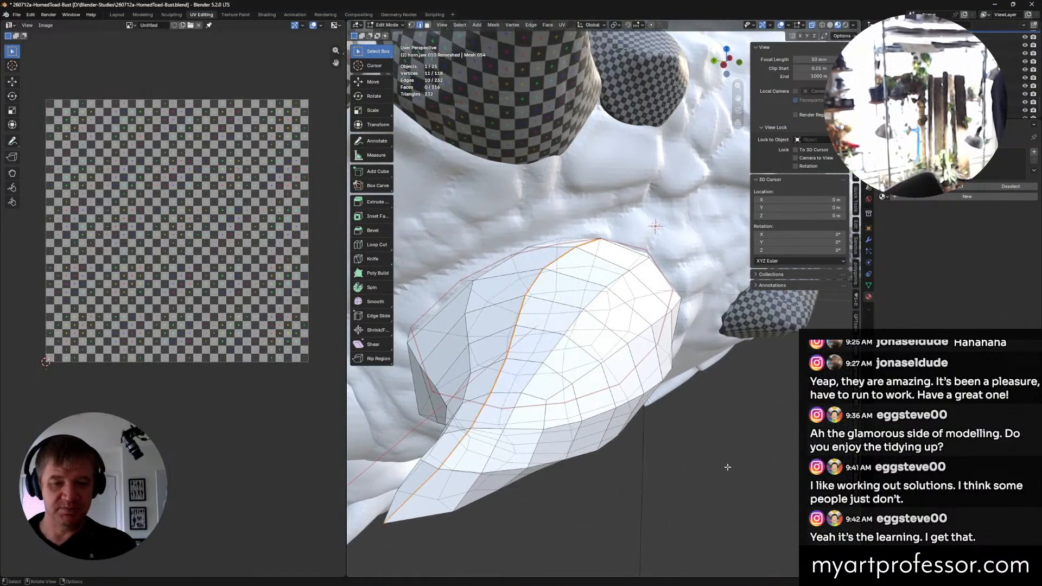
{"action": "key", "text": "alt+a"}
Step: Select the edge line running from base to tip on the horn's opposite side and mark it as a seam
{"action": "middle_click_drag", "start_coordinate": [564, 435], "coordinate": [601, 381]}
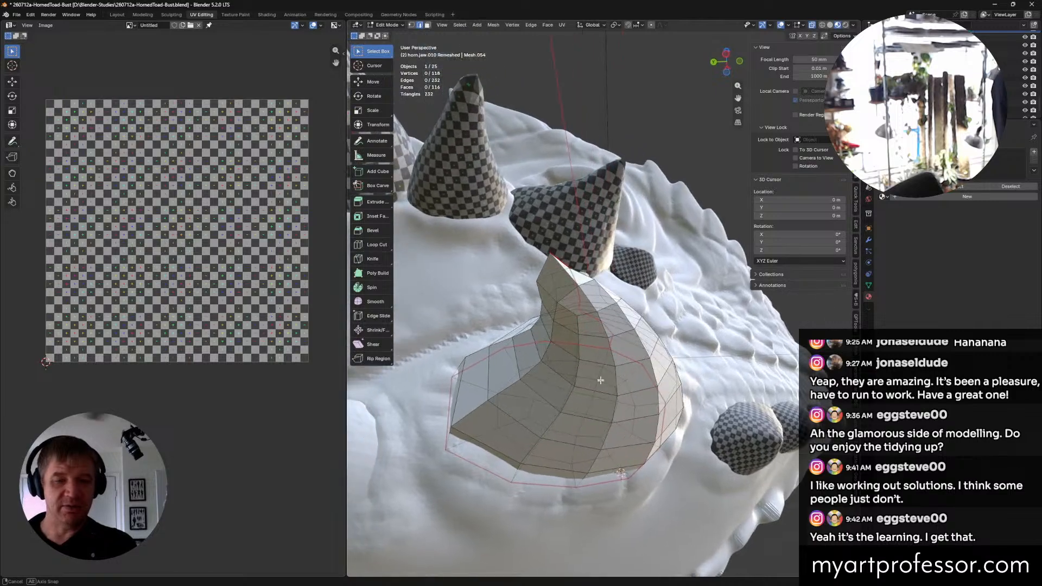
{"action": "left_click", "coordinate": [609, 311], "text": "shift"}
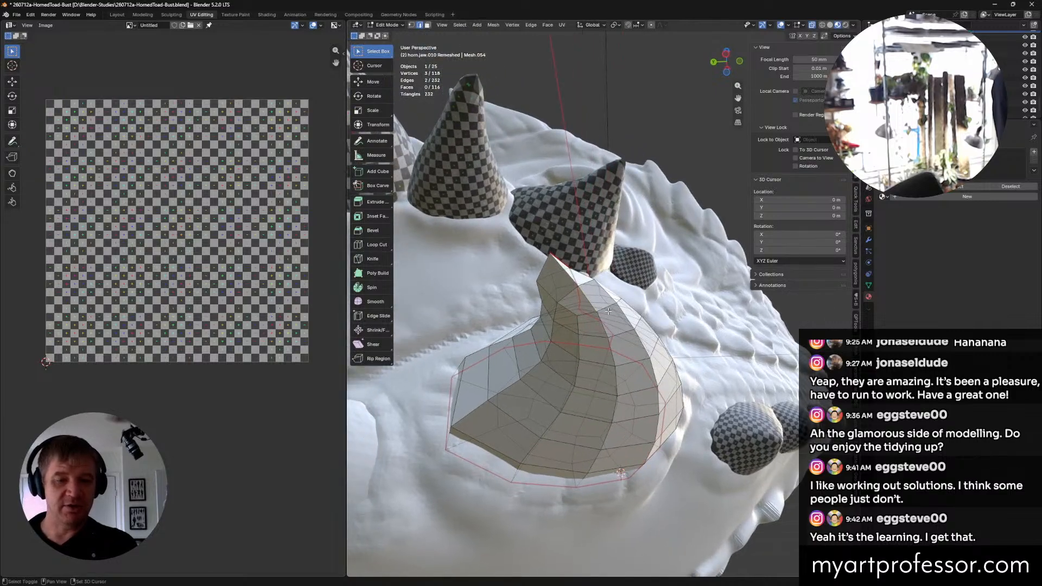
{"action": "middle_click_drag", "start_coordinate": [605, 326], "coordinate": [584, 389]}
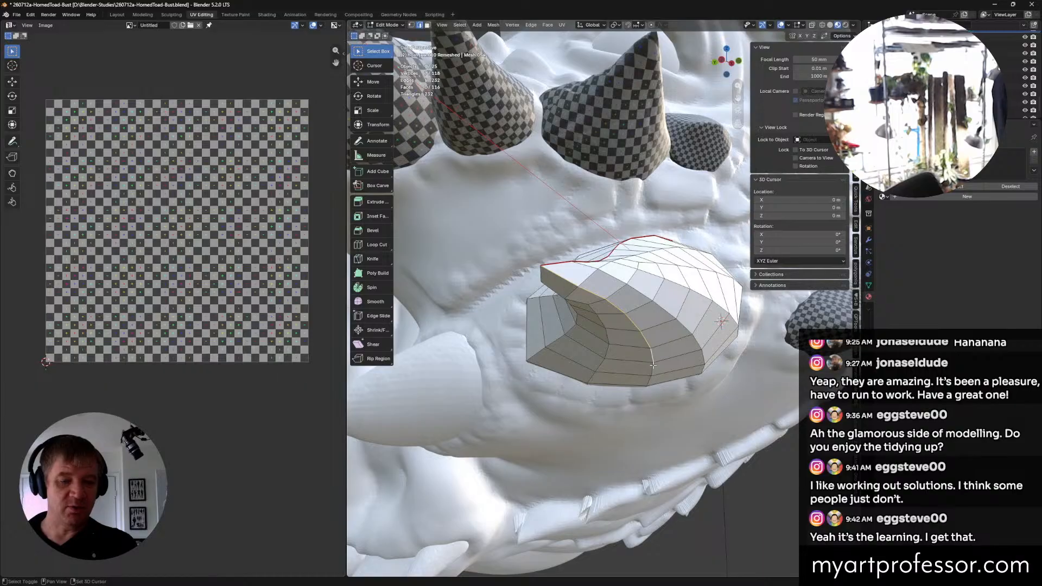
{"action": "middle_click_drag", "start_coordinate": [650, 376], "coordinate": [570, 270]}
{"action": "key", "text": "alt+z"}
{"action": "key", "text": "ctrl+e"}
{"action": "left_click", "coordinate": [651, 238]}
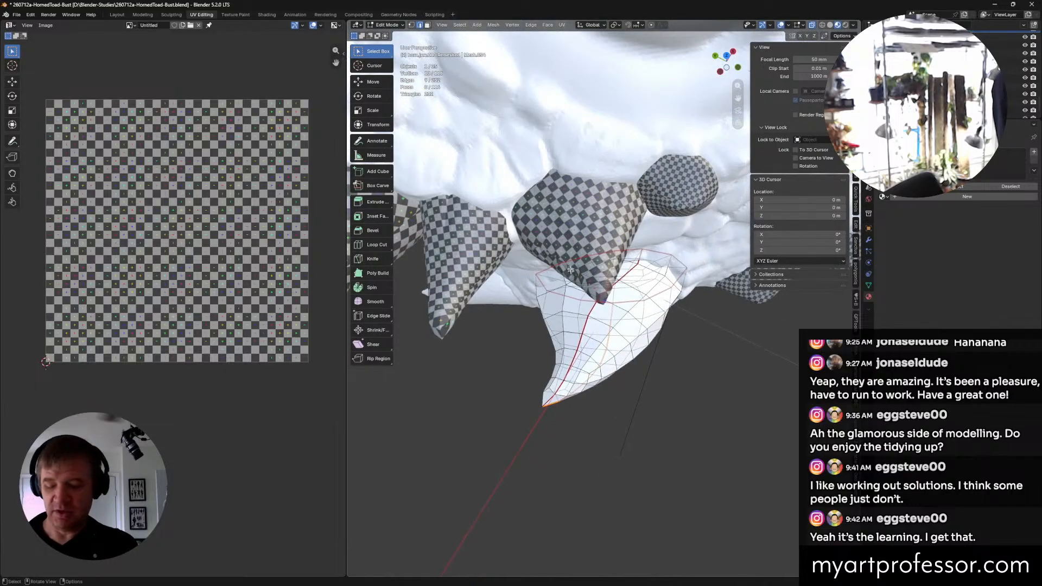
Step: Select the large horn's entire mesh and unwrap it with Unwrap Minimum Stretch
{"action": "middle_click_drag", "start_coordinate": [695, 343], "coordinate": [698, 489]}
{"action": "key", "text": "a"}
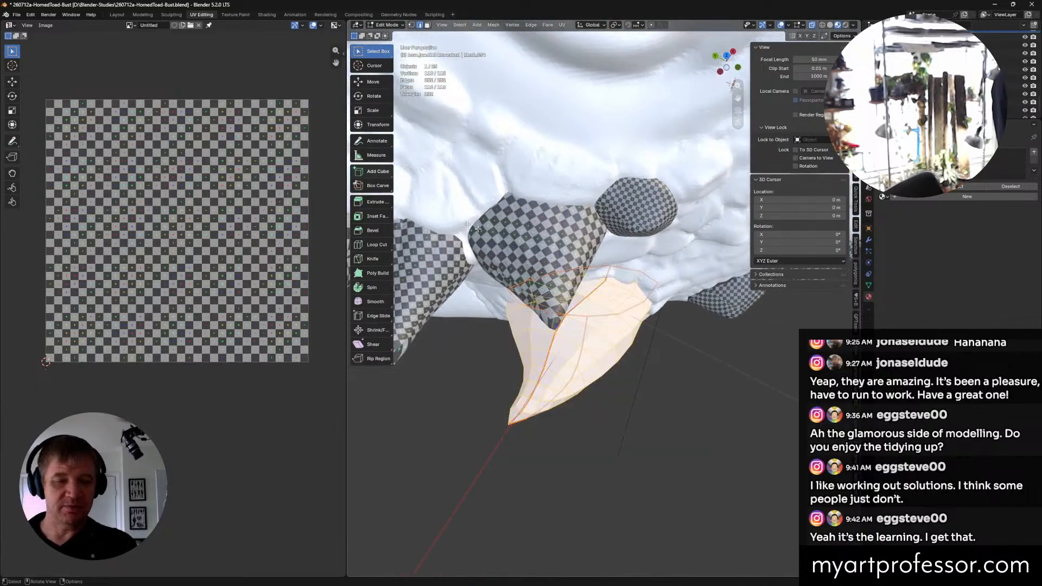
{"action": "right_click", "coordinate": [579, 325]}
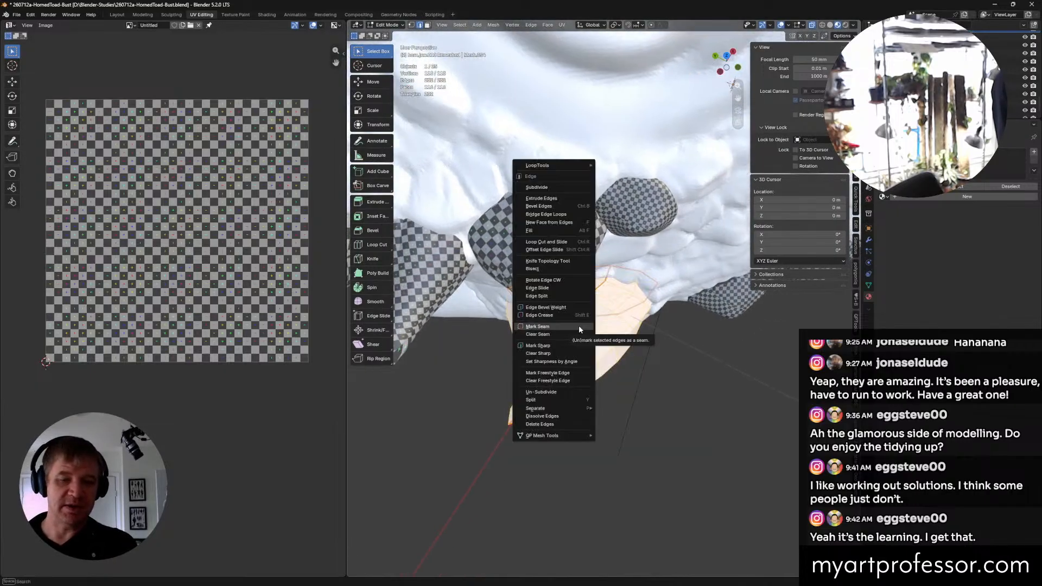
{"action": "key", "text": "u"}
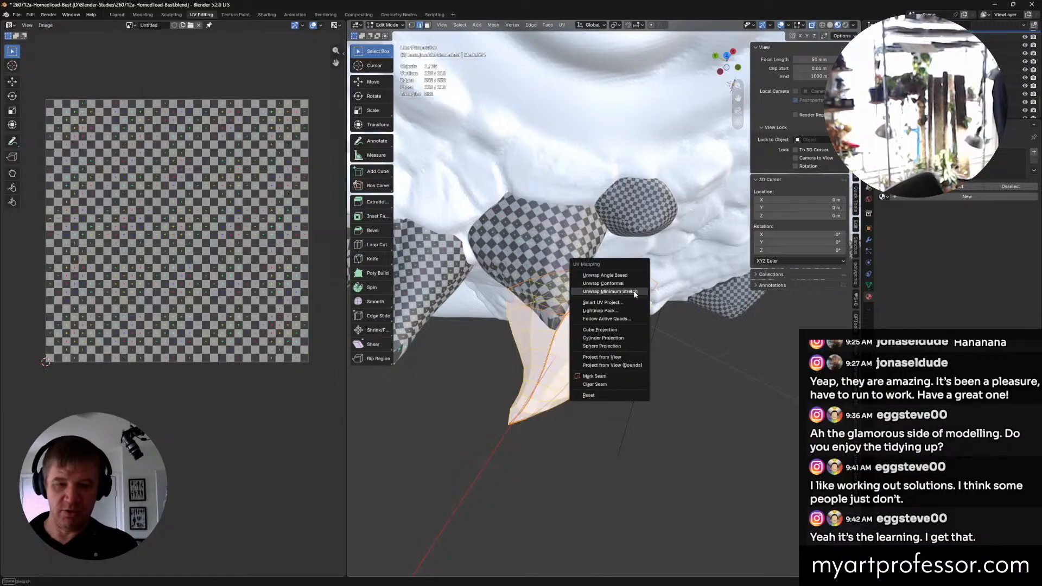
{"action": "left_click", "coordinate": [627, 293]}
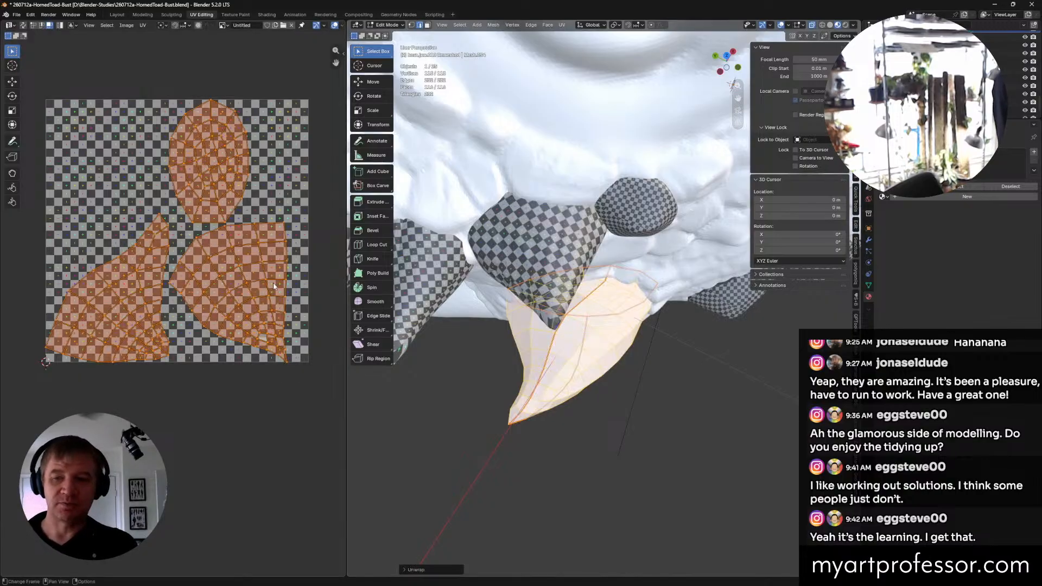
Step: Shrink the oval base cap's UV island to a tiny size and move it into the upper-right corner of the UV tile
{"action": "left_click", "coordinate": [211, 151]}
{"action": "key", "text": "l"}
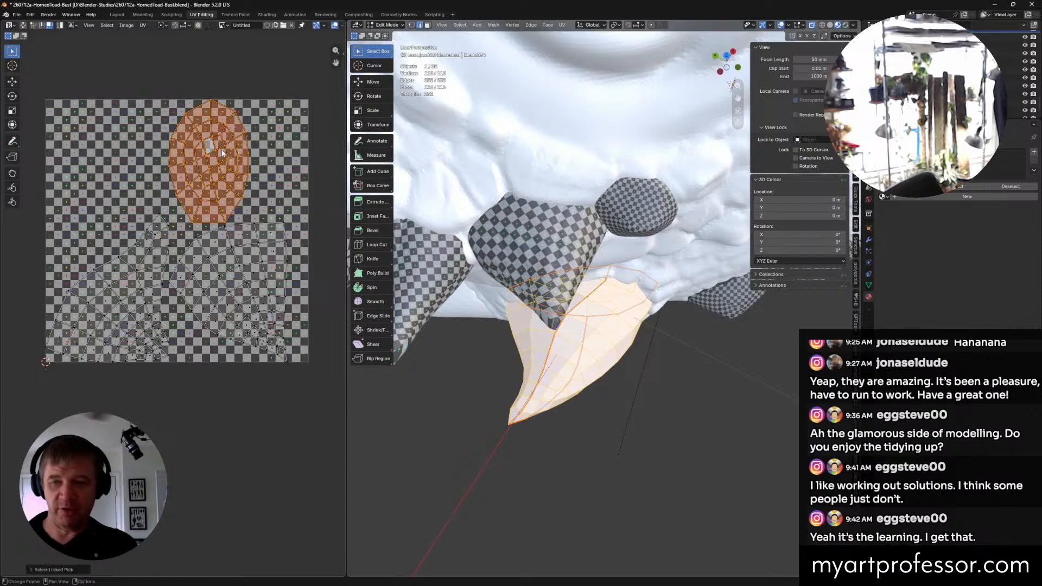
{"action": "key", "text": "s"}
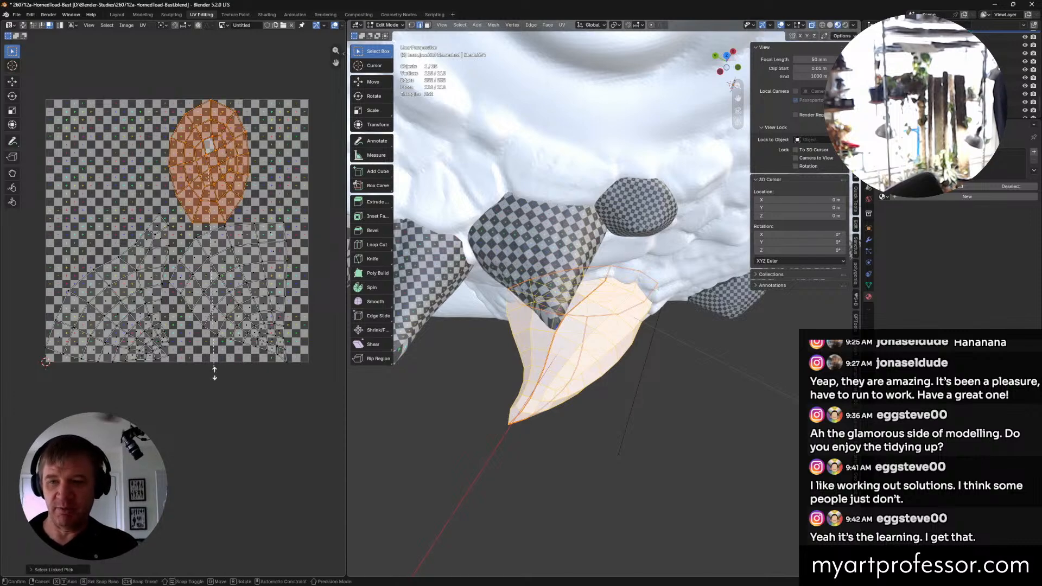
{"action": "left_click", "coordinate": [214, 178]}
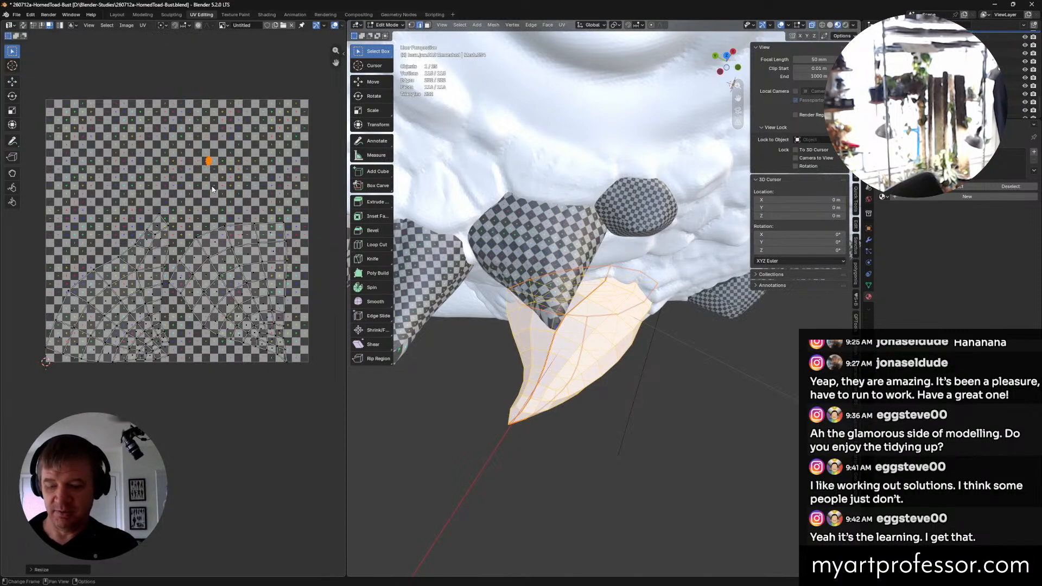
{"action": "key", "text": "g"}
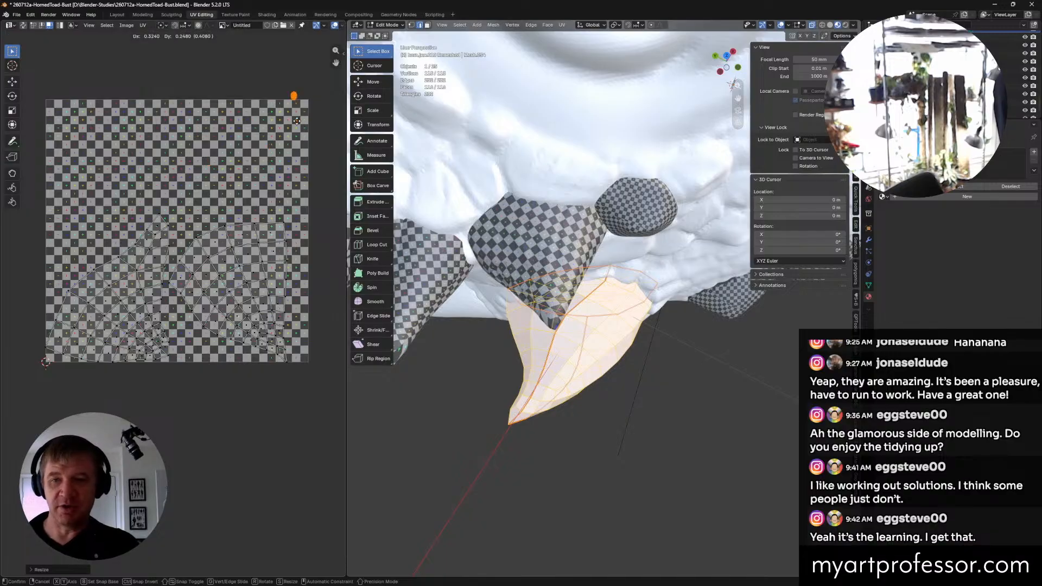
{"action": "left_click", "coordinate": [300, 132]}
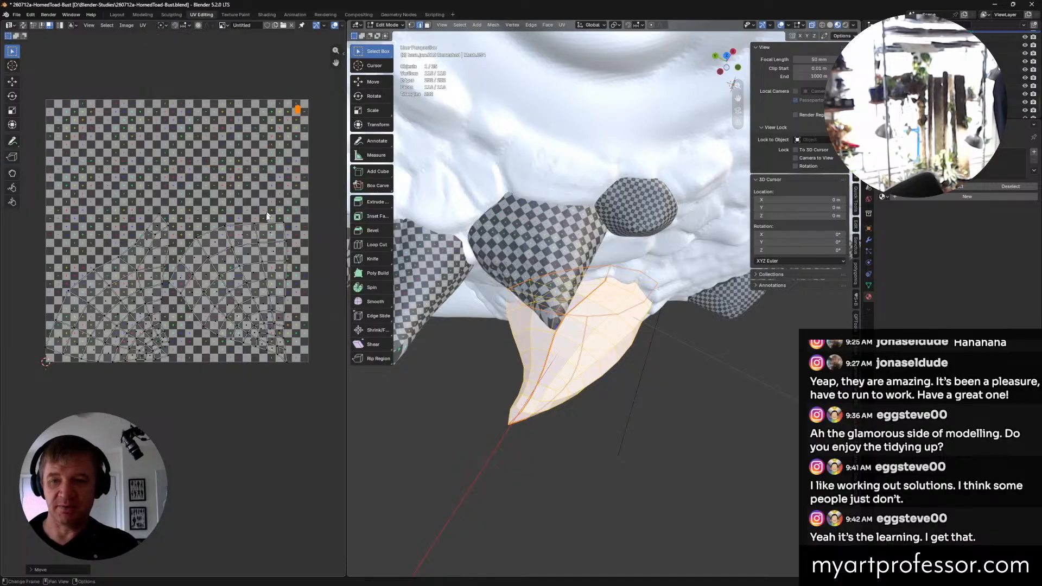
Step: Rotate the right horn-side UV island so its curved edge follows the other side island, and place it close beside that island
{"action": "left_click", "coordinate": [253, 260]}
{"action": "key", "text": "l"}
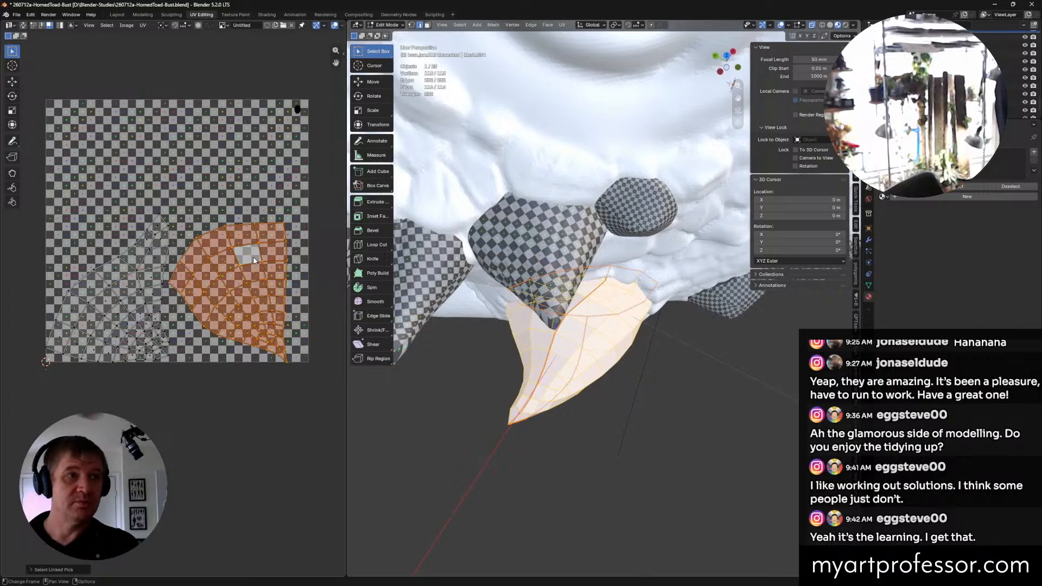
{"action": "key", "text": "r"}
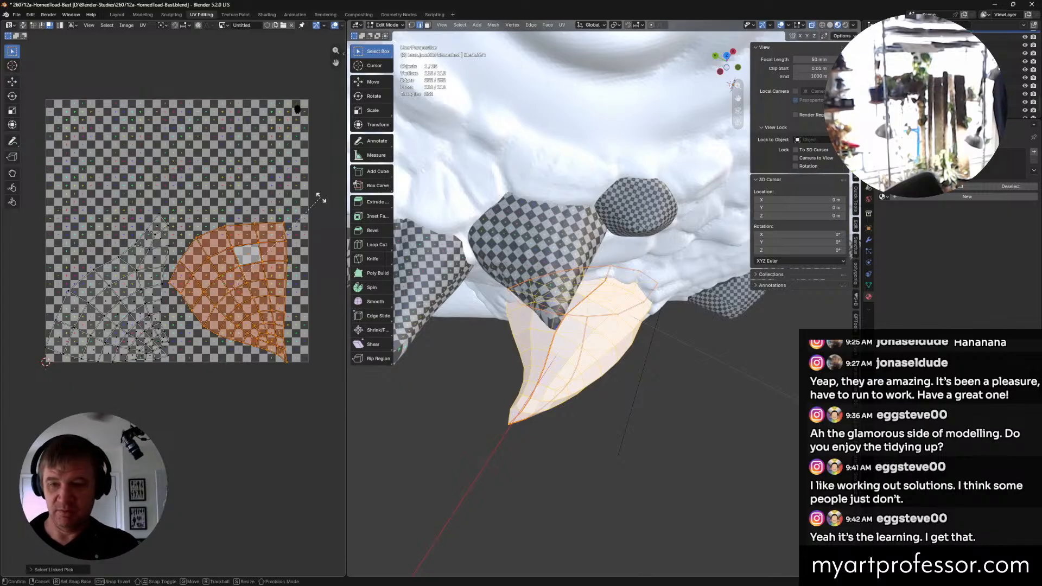
{"action": "left_click", "coordinate": [327, 309]}
{"action": "key", "text": "g"}
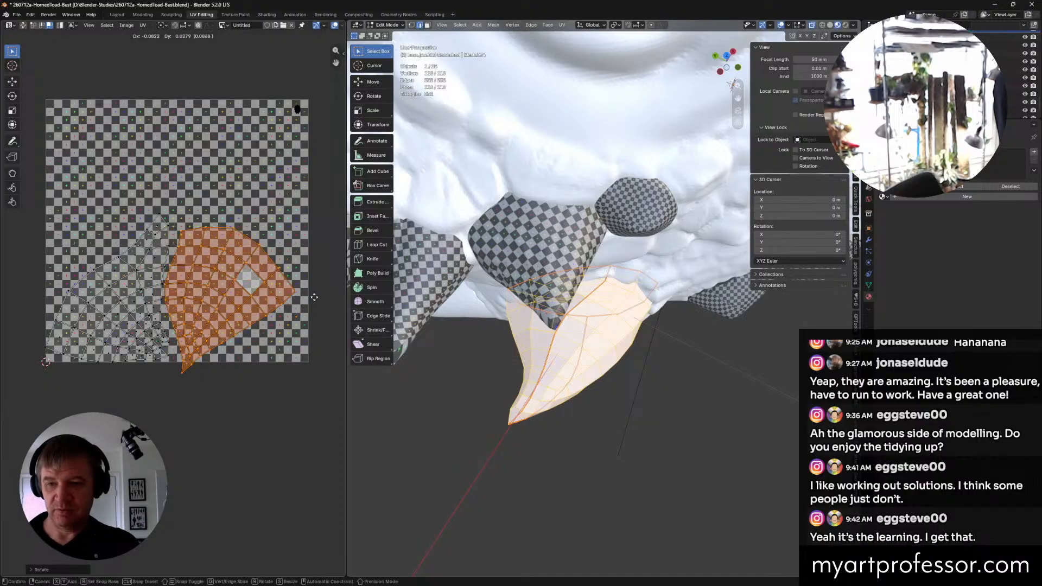
{"action": "left_click", "coordinate": [306, 287]}
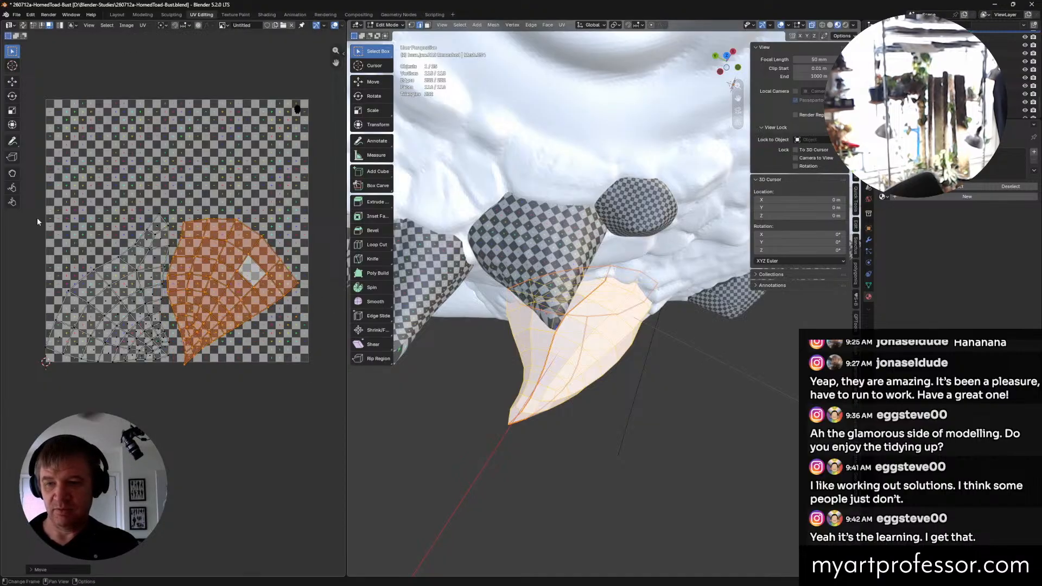
Step: Select both horn-side UV islands, rotate them together into a diagonal arrangement, and center them in the UV tile
{"action": "left_click_drag", "start_coordinate": [44, 194], "coordinate": [305, 406]}
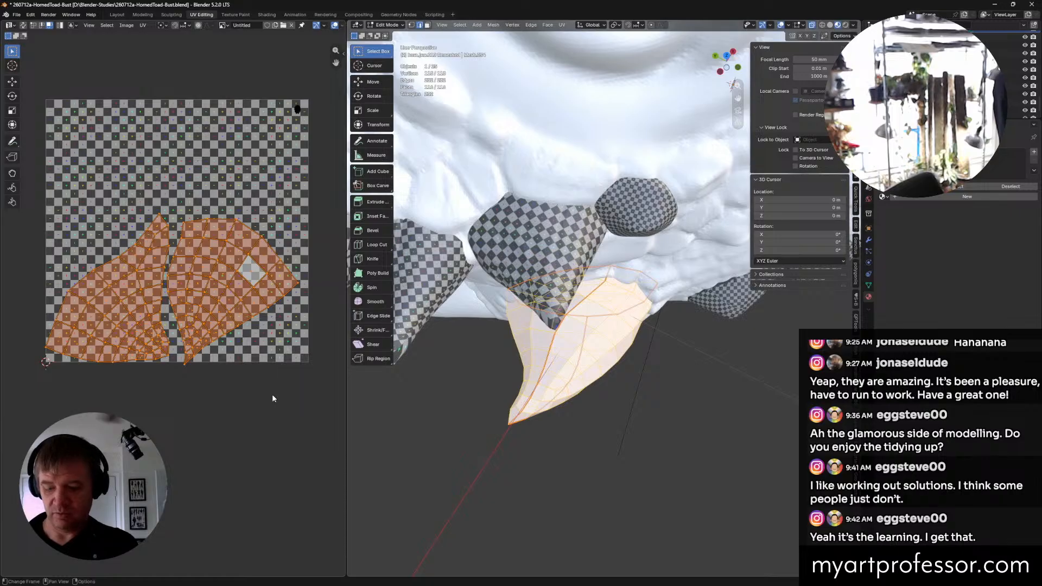
{"action": "key", "text": "g"}
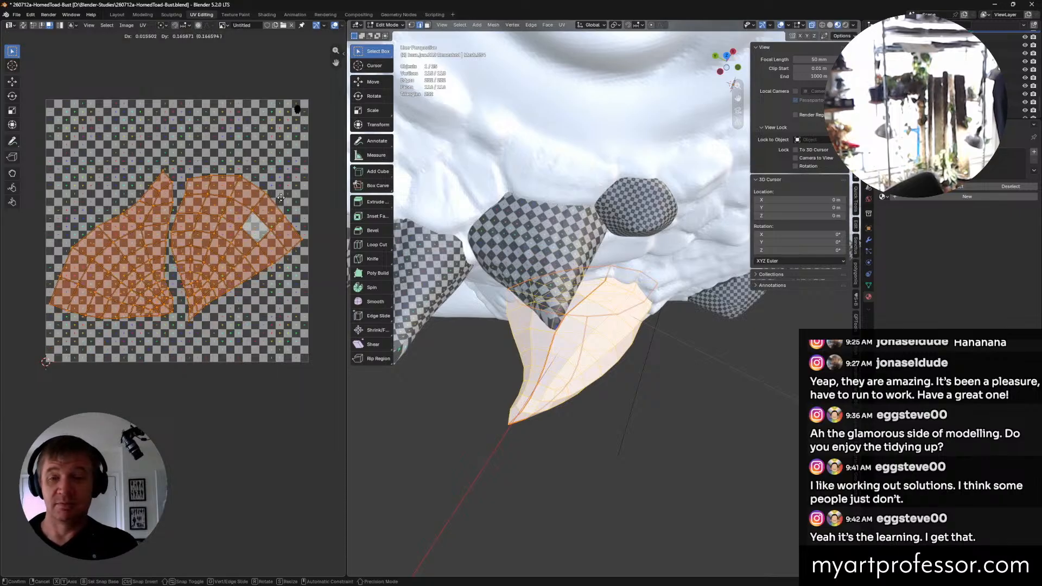
{"action": "left_click", "coordinate": [275, 160]}
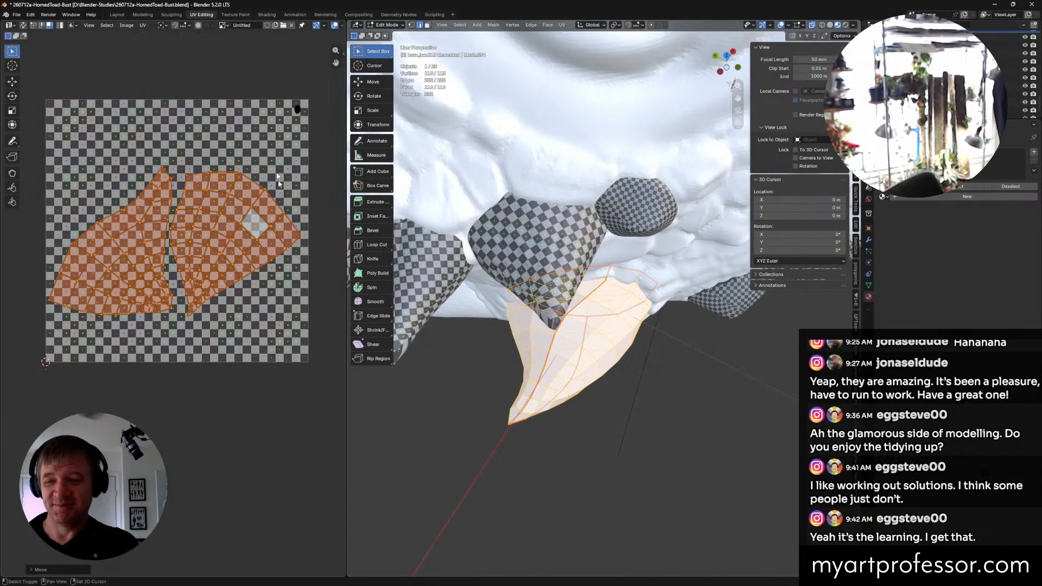
{"action": "key", "text": "r"}
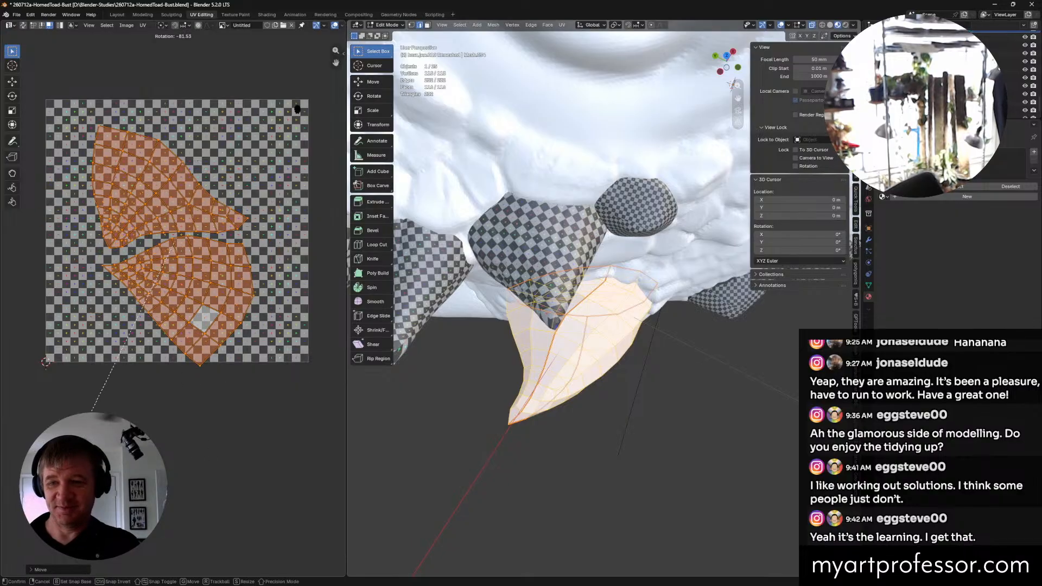
{"action": "left_click", "coordinate": [127, 456]}
{"action": "key", "text": "g"}
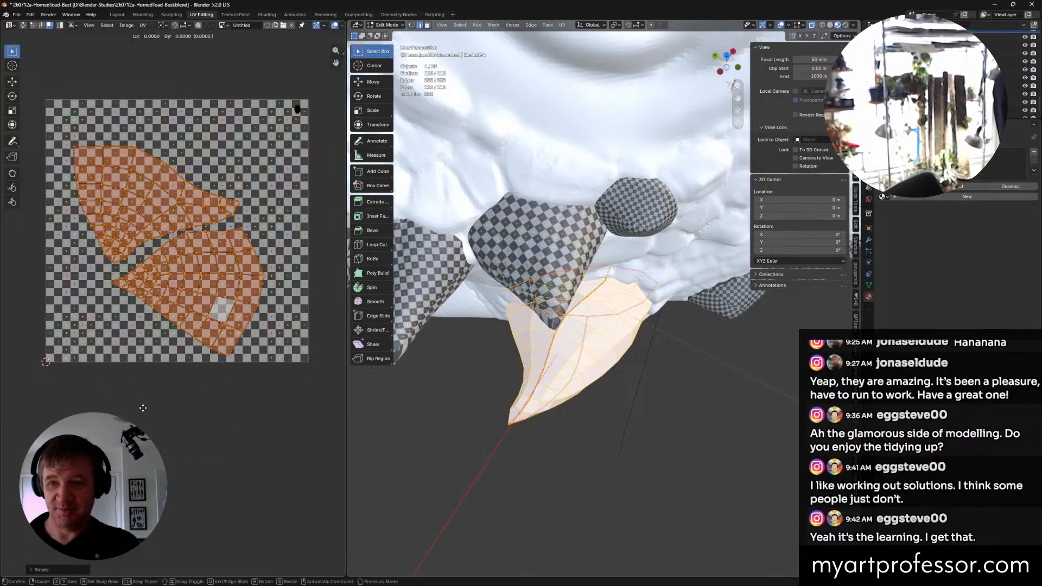
{"action": "left_click", "coordinate": [235, 287]}
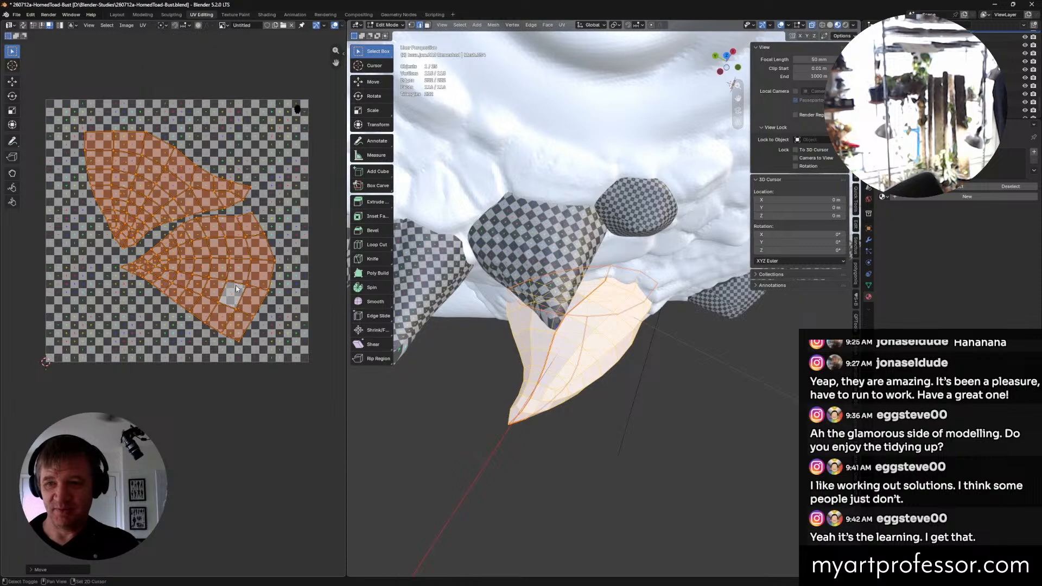
Step: Scale both horn-side islands up by about 1.2, position them to fill the UV tile, and deselect them
{"action": "key", "text": "s"}
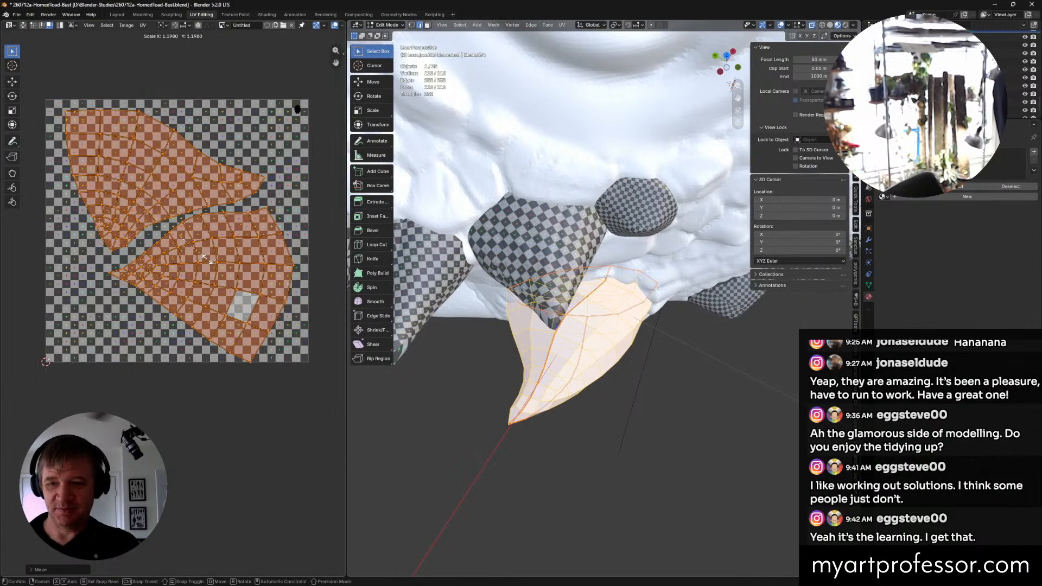
{"action": "left_click", "coordinate": [239, 304]}
{"action": "key", "text": "g"}
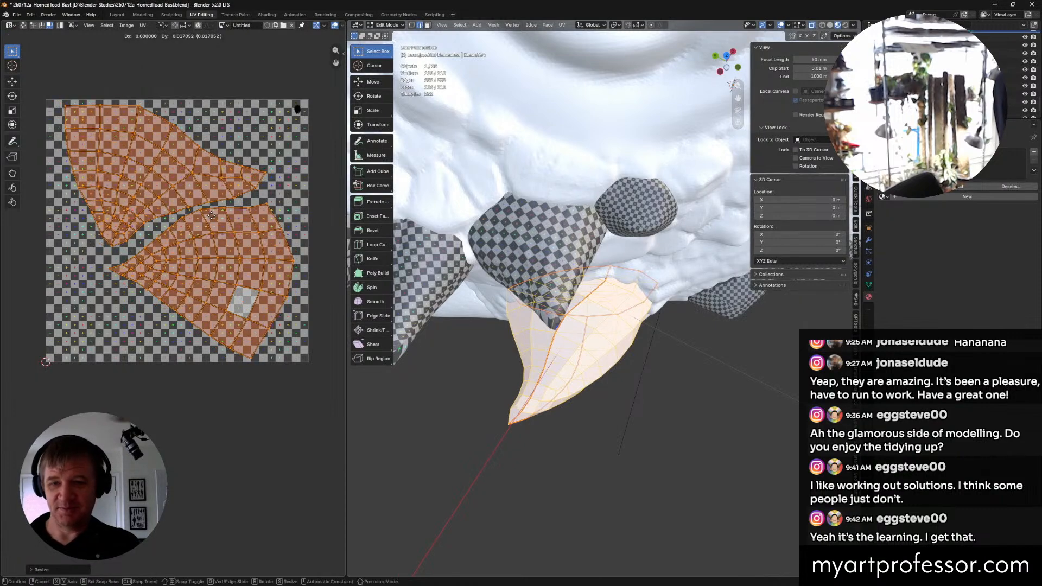
{"action": "left_click", "coordinate": [216, 214]}
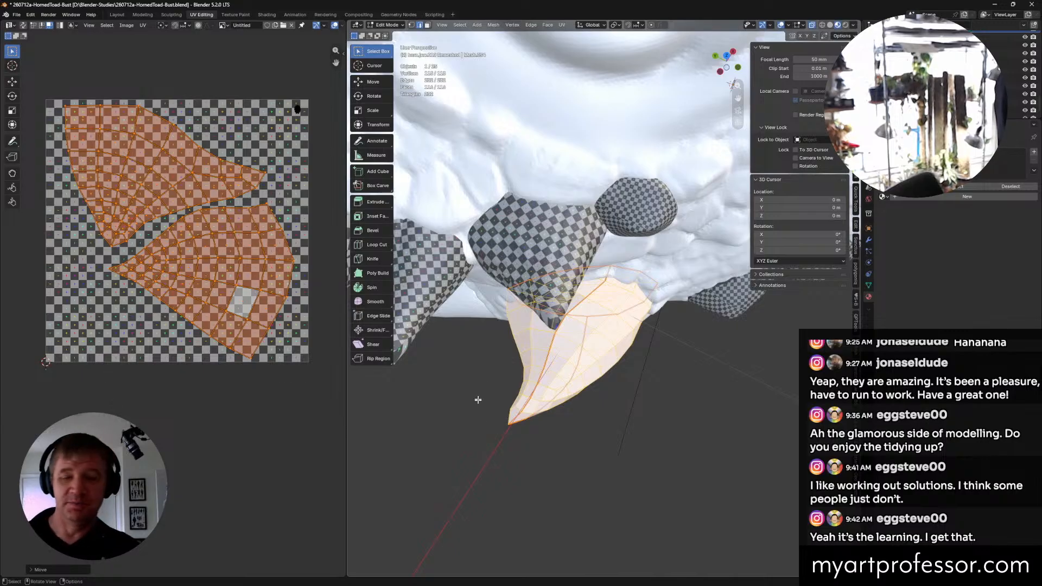
{"action": "left_click", "coordinate": [175, 341]}
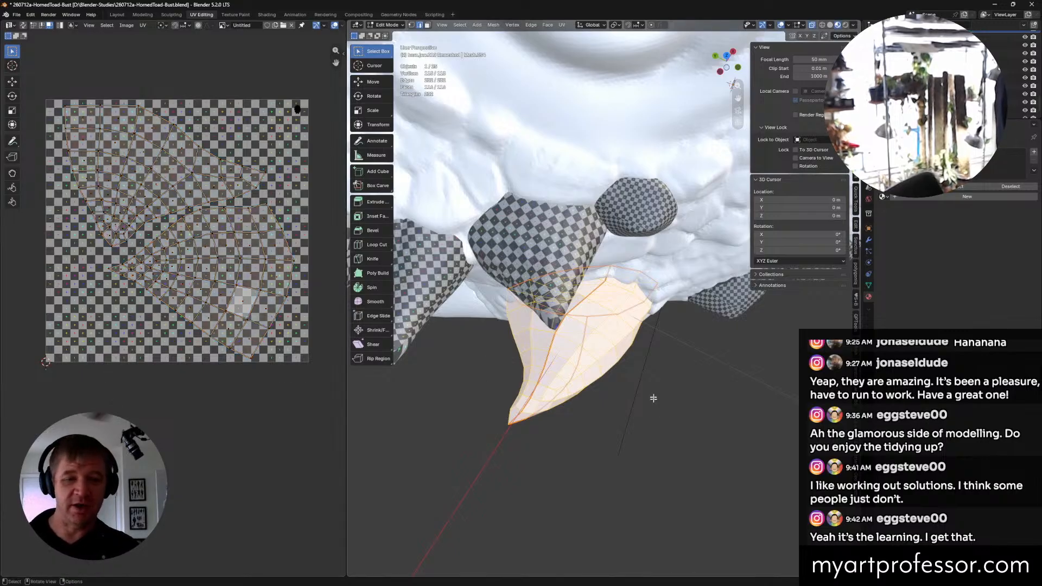
Step: Assign the checker material Material.001 to the large horn and view the texture on its surface
{"action": "middle_click_drag", "start_coordinate": [630, 355], "coordinate": [608, 354]}
{"action": "left_click", "coordinate": [882, 197]}
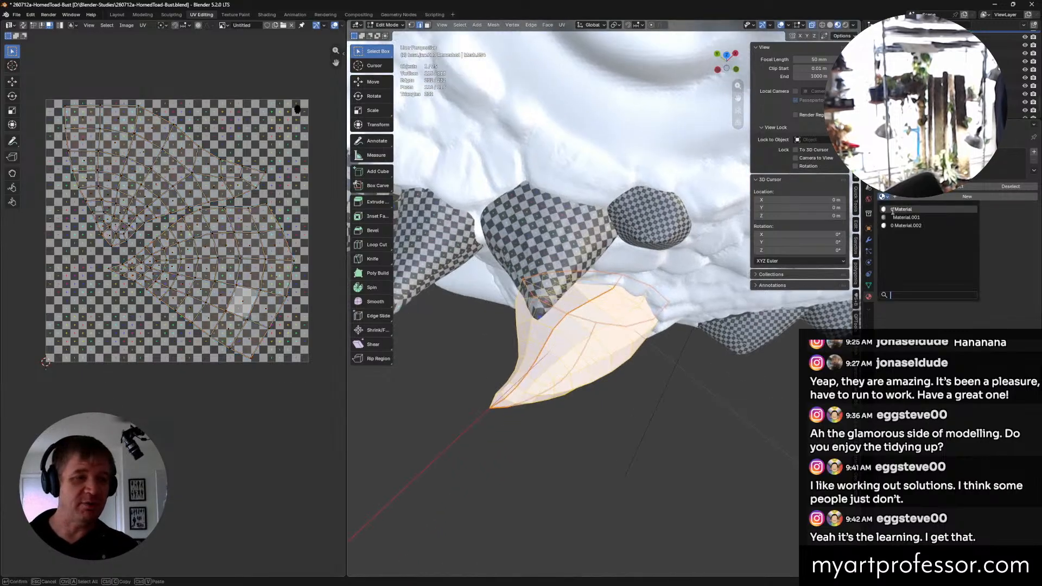
{"action": "left_click", "coordinate": [923, 213]}
{"action": "middle_click_drag", "start_coordinate": [690, 354], "coordinate": [709, 342]}
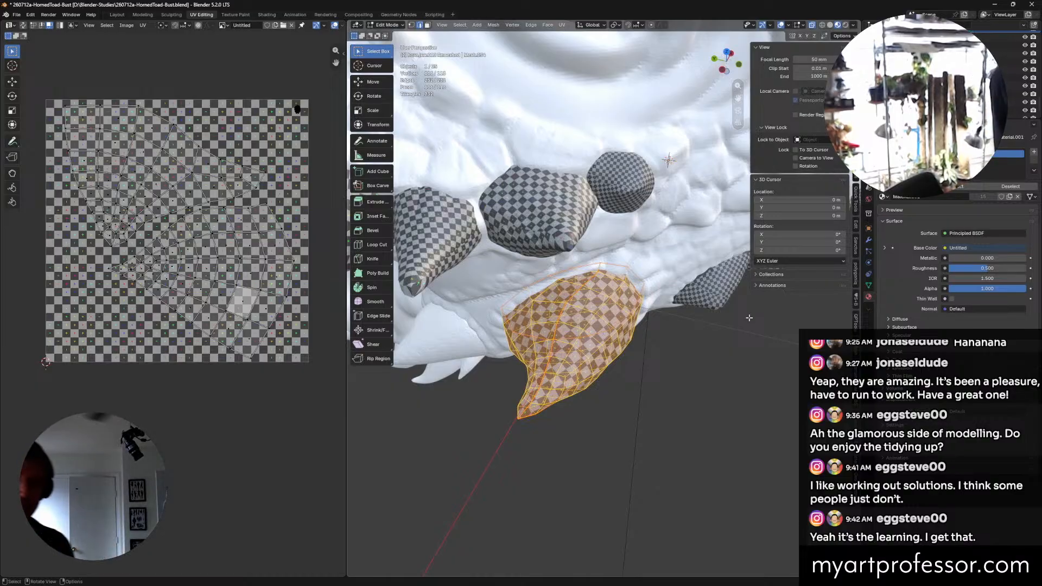
Step: Leave mesh editing of the large horn, select the untextured jaw horn beside it, and save the file
{"action": "middle_click_drag", "start_coordinate": [566, 419], "coordinate": [590, 395]}
{"action": "scroll", "coordinate": [548, 398], "scroll_direction": "down", "scroll_amount": 3}
{"action": "key", "text": "ctrl+Tab"}
{"action": "left_click", "coordinate": [608, 333]}
{"action": "left_click", "coordinate": [597, 279]}
{"action": "key", "text": "ctrl+s"}
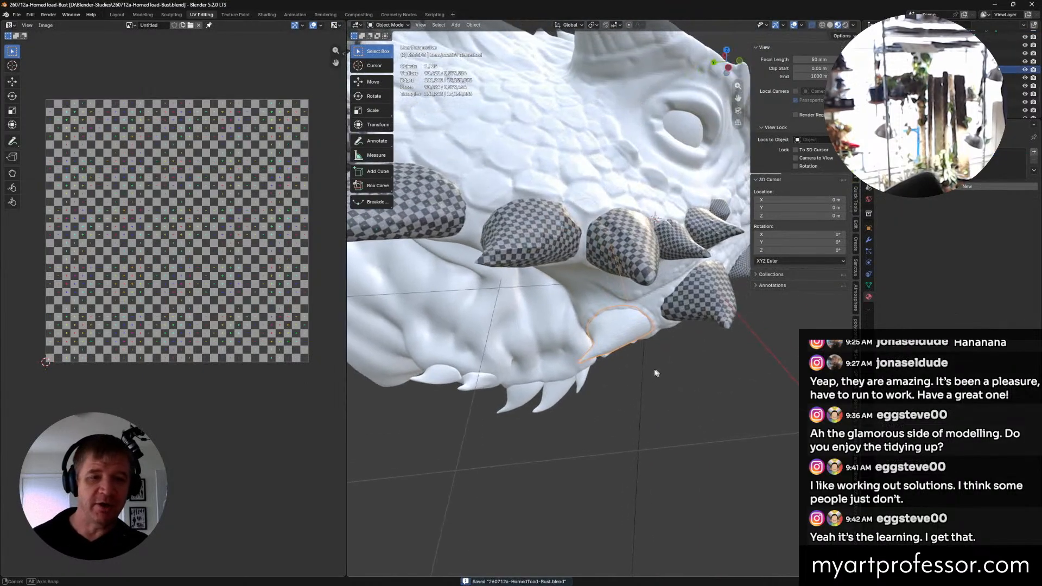
Step: Examine the selected untextured jaw horn, its mirrored counterpart and the surrounding bust from the front, underside and side
{"action": "middle_click_drag", "start_coordinate": [670, 374], "coordinate": [628, 466]}
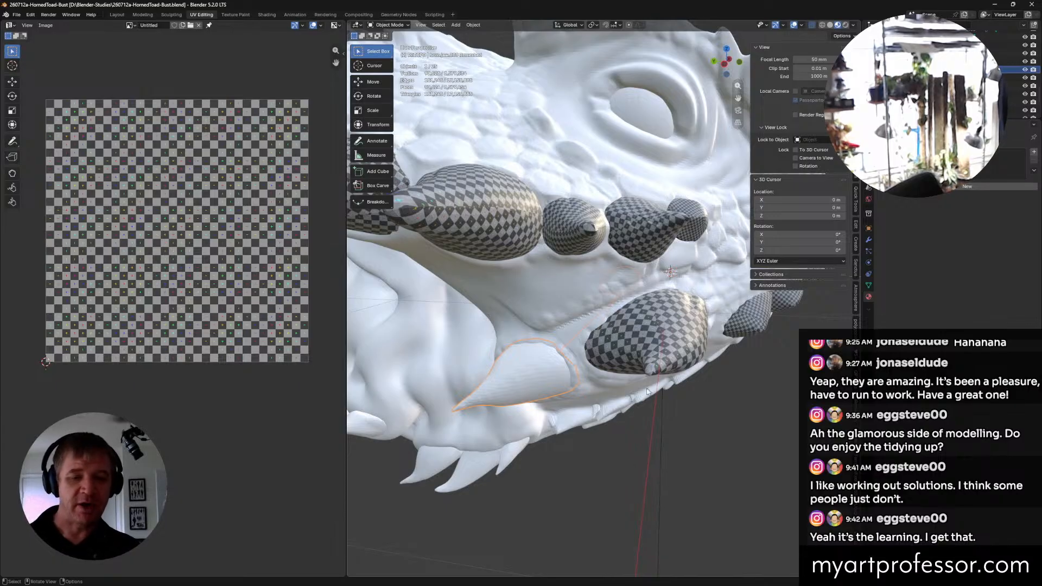
{"action": "middle_click_drag", "start_coordinate": [643, 402], "coordinate": [392, 416]}
{"action": "middle_click_drag", "start_coordinate": [717, 418], "coordinate": [603, 405], "text": "shift"}
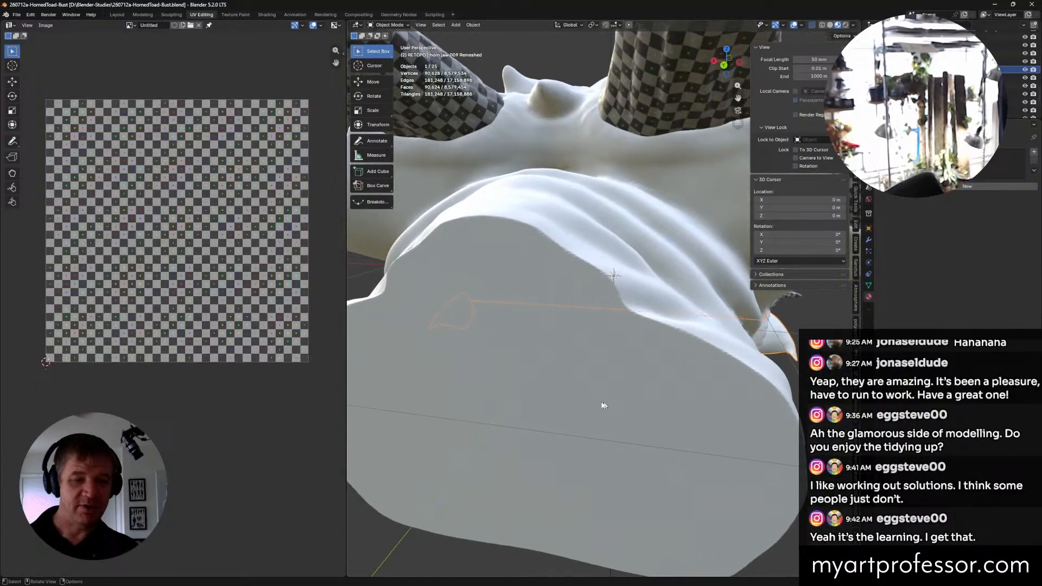
{"action": "scroll", "coordinate": [634, 340], "scroll_direction": "up", "scroll_amount": 3}
{"action": "middle_click_drag", "start_coordinate": [634, 340], "coordinate": [444, 310], "text": "shift"}
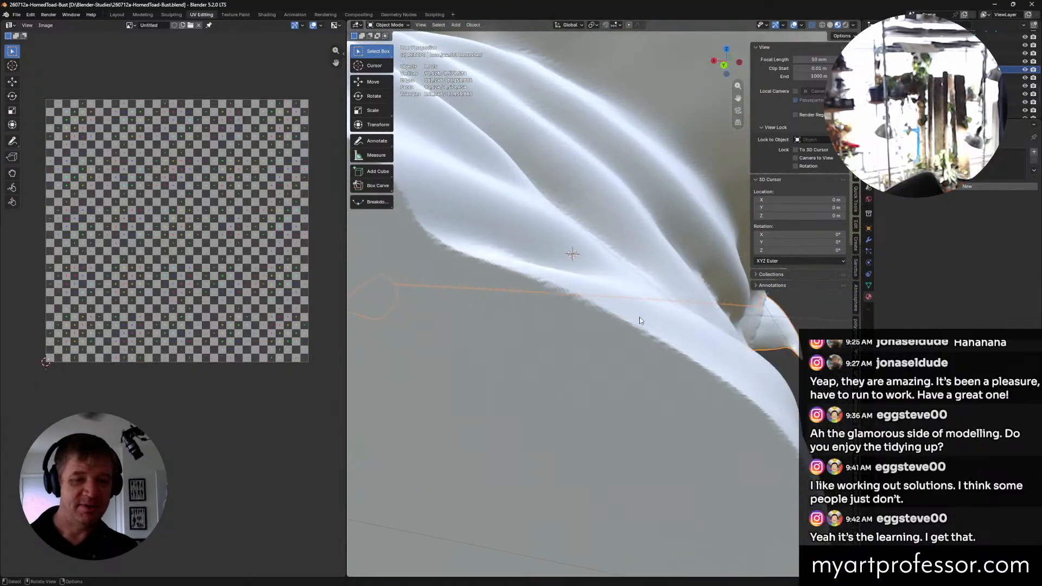
{"action": "scroll", "coordinate": [640, 320], "scroll_direction": "down", "scroll_amount": 5}
{"action": "middle_click_drag", "start_coordinate": [634, 344], "coordinate": [475, 329]}
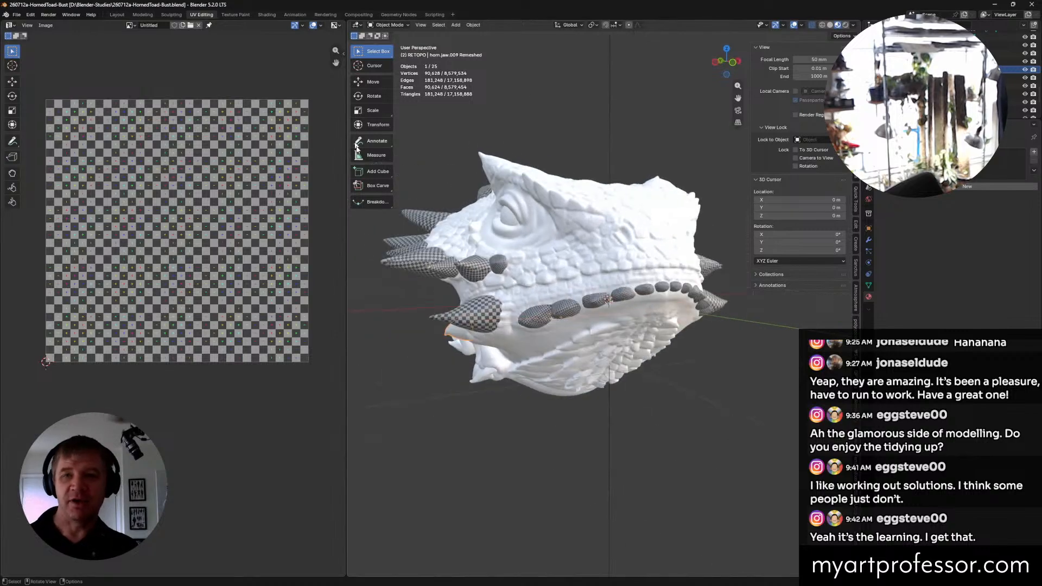
{"action": "left_click", "coordinate": [472, 25]}
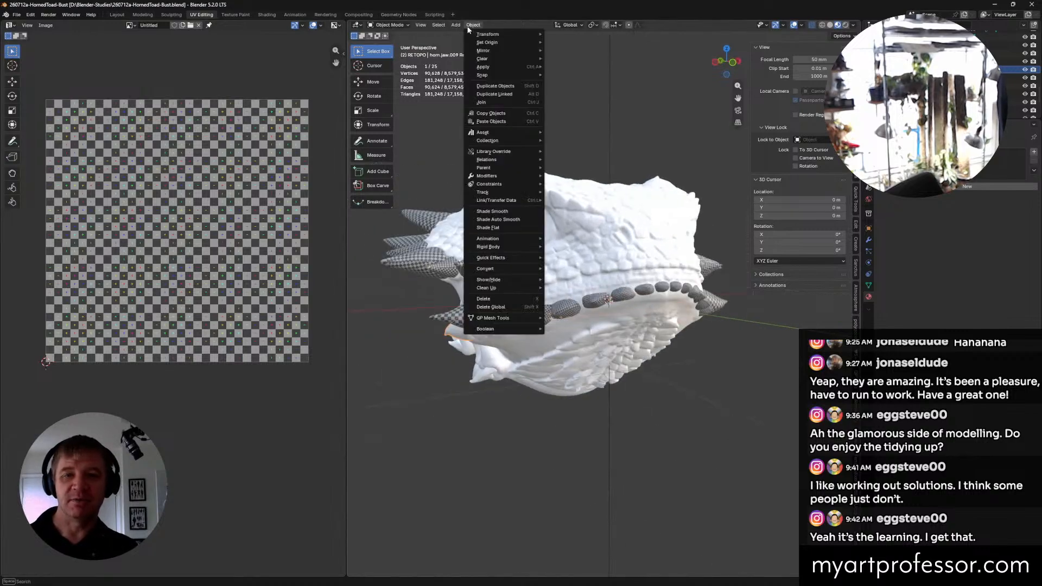
{"action": "left_click", "coordinate": [470, 24]}
{"action": "left_click", "coordinate": [472, 26]}
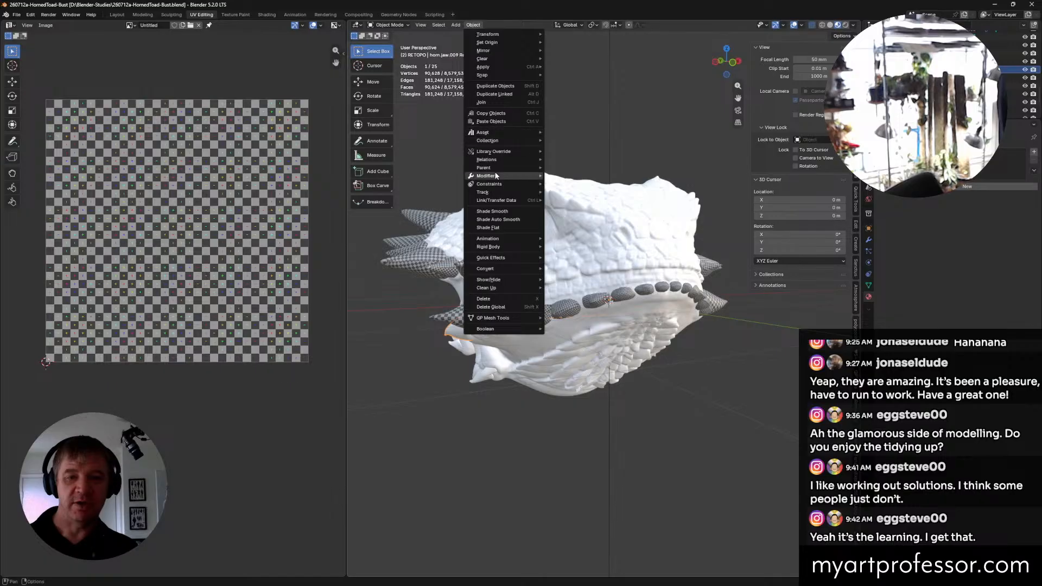
{"action": "mouse_move", "coordinate": [496, 176]}
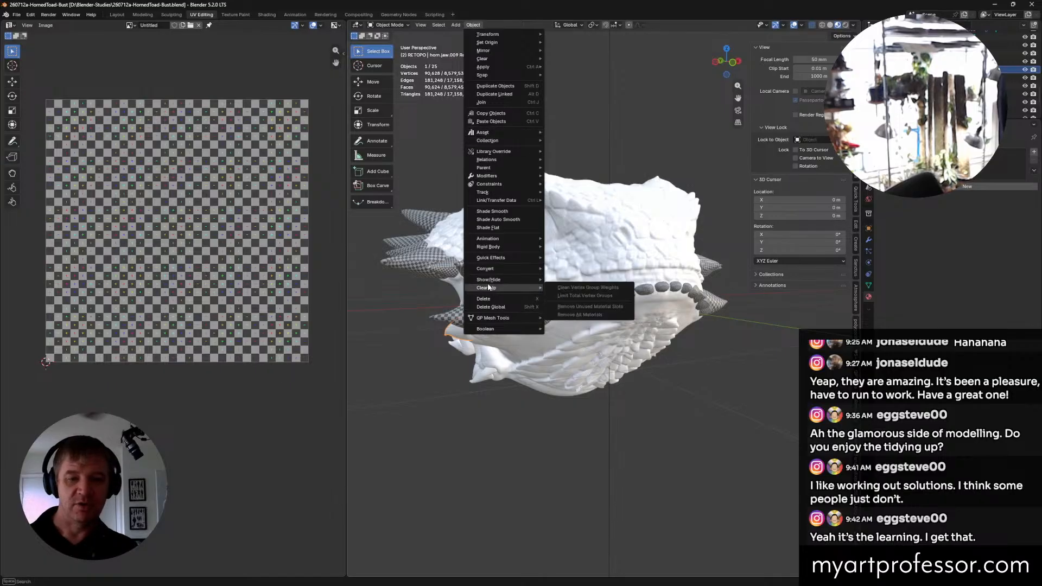
Step: Hide every object except the selected jaw horn mesh
{"action": "mouse_move", "coordinate": [493, 281]}
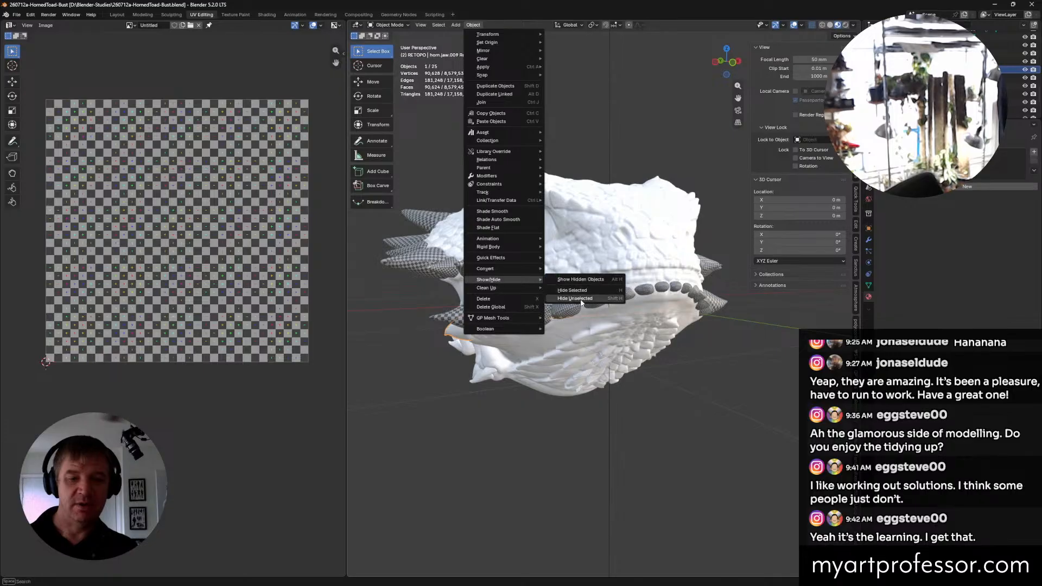
{"action": "left_click", "coordinate": [777, 488]}
{"action": "key", "text": "shift+h"}
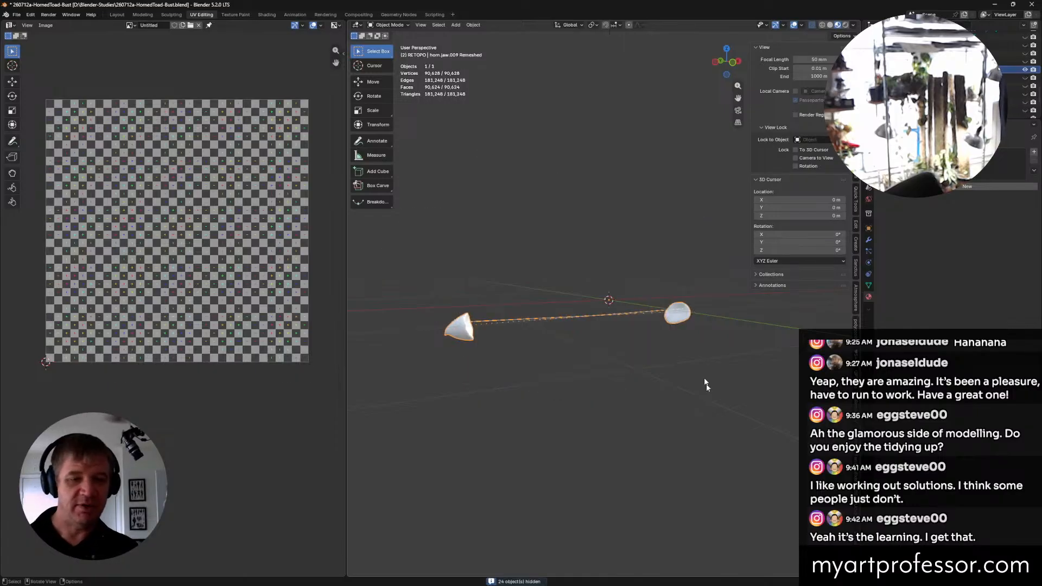
{"action": "middle_click_drag", "start_coordinate": [705, 384], "coordinate": [584, 345]}
{"action": "middle_click_drag", "start_coordinate": [495, 403], "coordinate": [517, 298]}
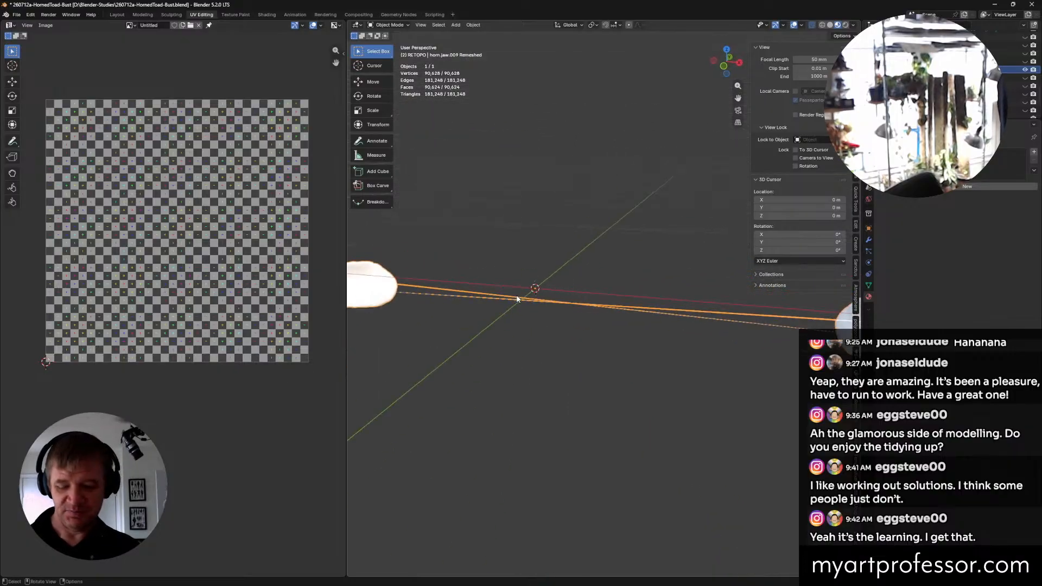
Step: Enter Edit Mode on the isolated jaw horn mesh
{"action": "key", "text": "KP_0"}
{"action": "scroll", "coordinate": [575, 276], "scroll_direction": "up", "scroll_amount": 5}
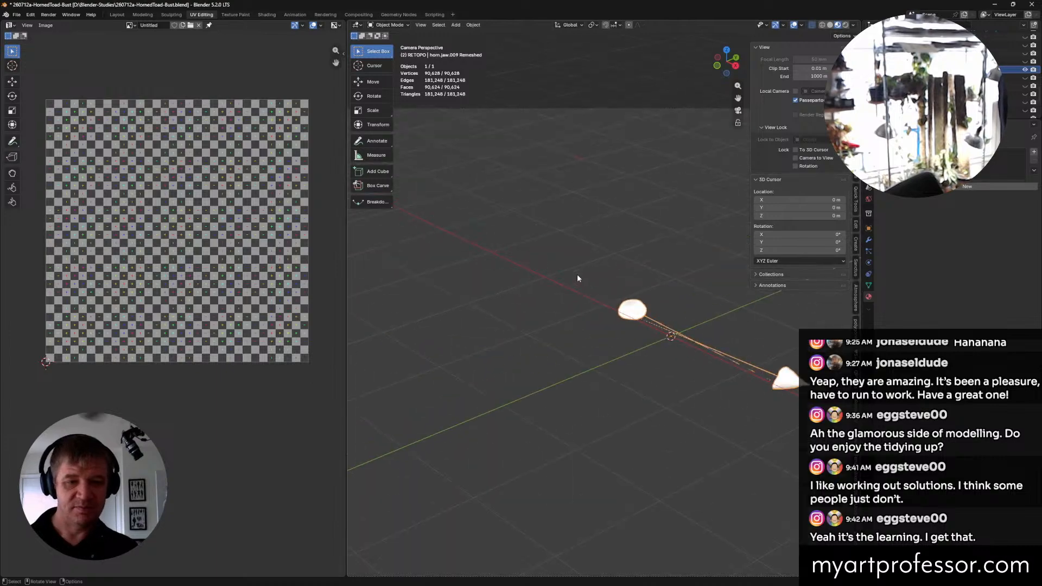
{"action": "left_click_drag", "start_coordinate": [579, 277], "coordinate": [545, 267]}
{"action": "middle_click_drag", "start_coordinate": [581, 275], "coordinate": [538, 363]}
{"action": "key", "text": "ctrl+Tab"}
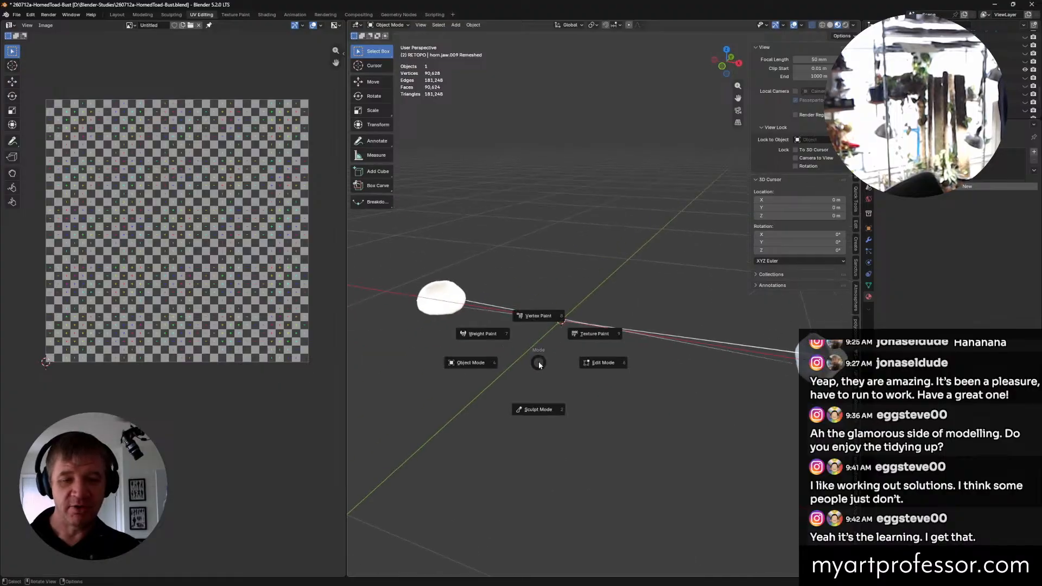
{"action": "left_click", "coordinate": [605, 363]}
{"action": "left_click_drag", "start_coordinate": [533, 277], "coordinate": [638, 416]}
{"action": "key", "text": "1"}
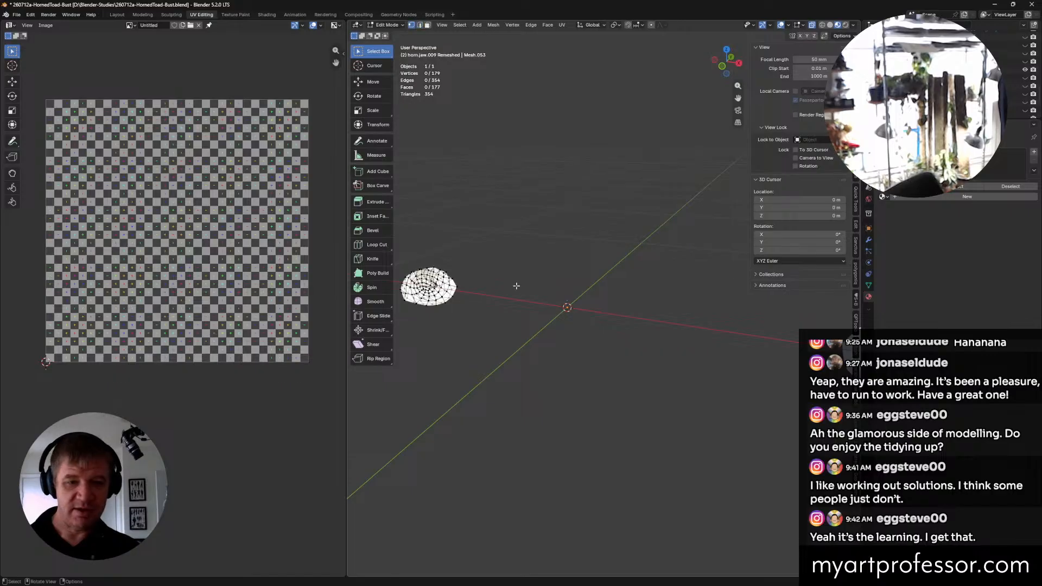
Step: Connect two vertices across the lower face beside the horn's base rim with a new edge
{"action": "left_click_drag", "start_coordinate": [514, 283], "coordinate": [751, 437]}
{"action": "middle_click_drag", "start_coordinate": [575, 320], "coordinate": [674, 341]}
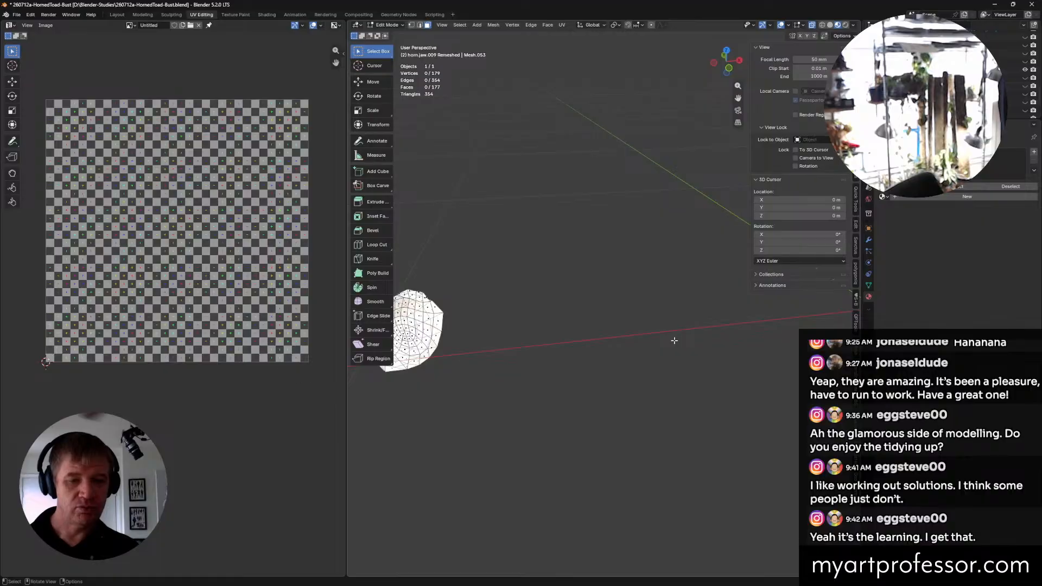
{"action": "middle_click_drag", "start_coordinate": [574, 340], "coordinate": [599, 354]}
{"action": "middle_click_drag", "start_coordinate": [520, 347], "coordinate": [499, 337]}
{"action": "scroll", "coordinate": [522, 373], "scroll_direction": "up", "scroll_amount": 5}
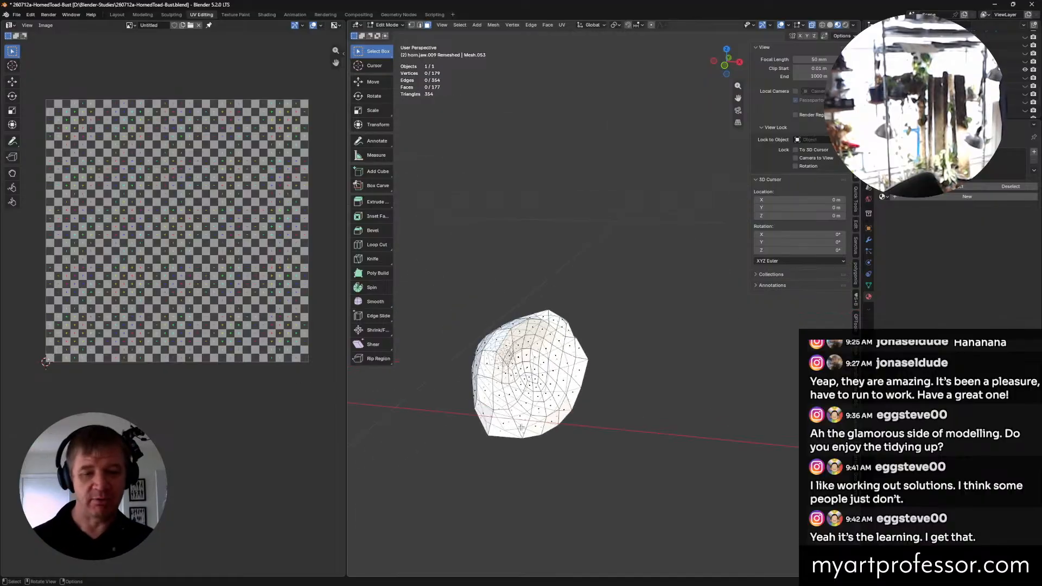
{"action": "middle_click_drag", "start_coordinate": [539, 413], "coordinate": [543, 384]}
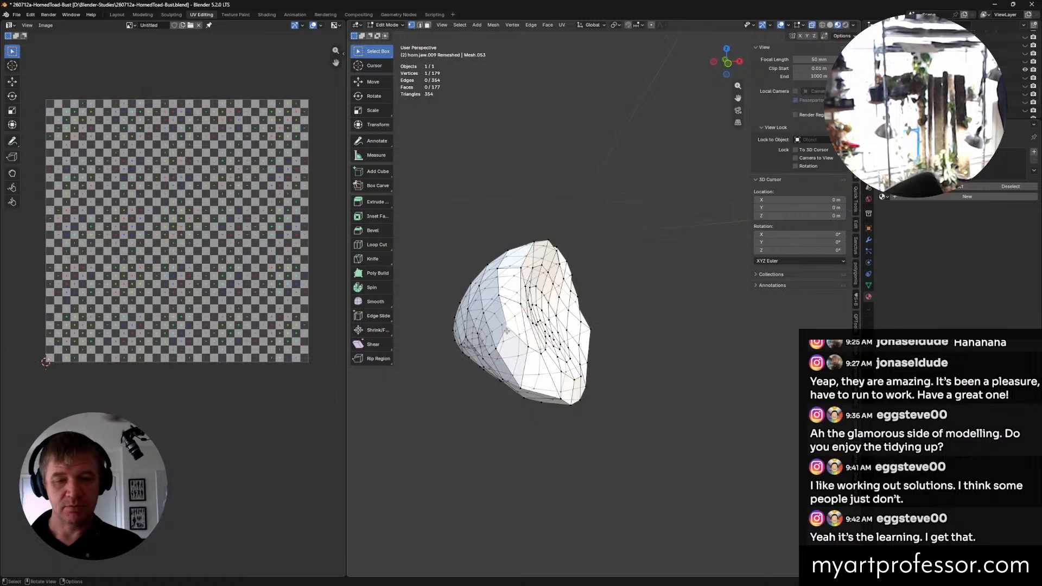
{"action": "key", "text": "j"}
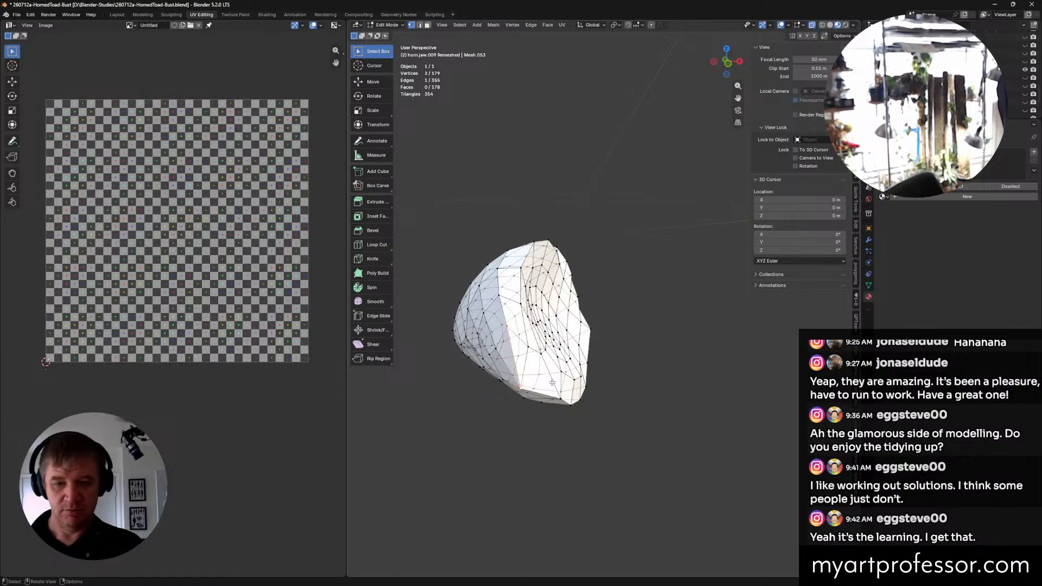
Step: Try to select the complete edge loop around the horn's base rim, then undo the last loop selection
{"action": "middle_click_drag", "start_coordinate": [518, 385], "coordinate": [503, 328]}
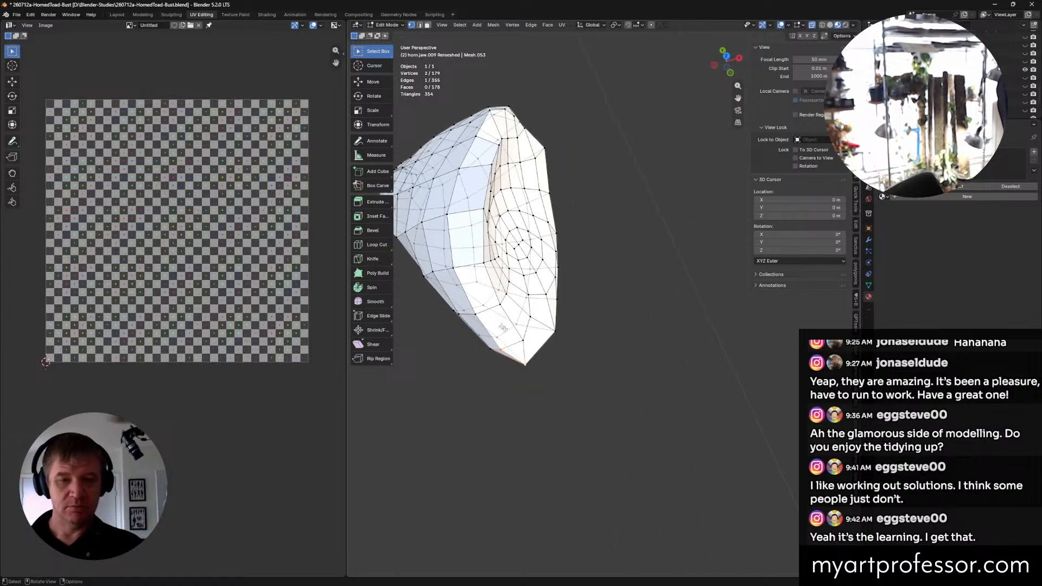
{"action": "left_click", "coordinate": [450, 232], "text": "alt"}
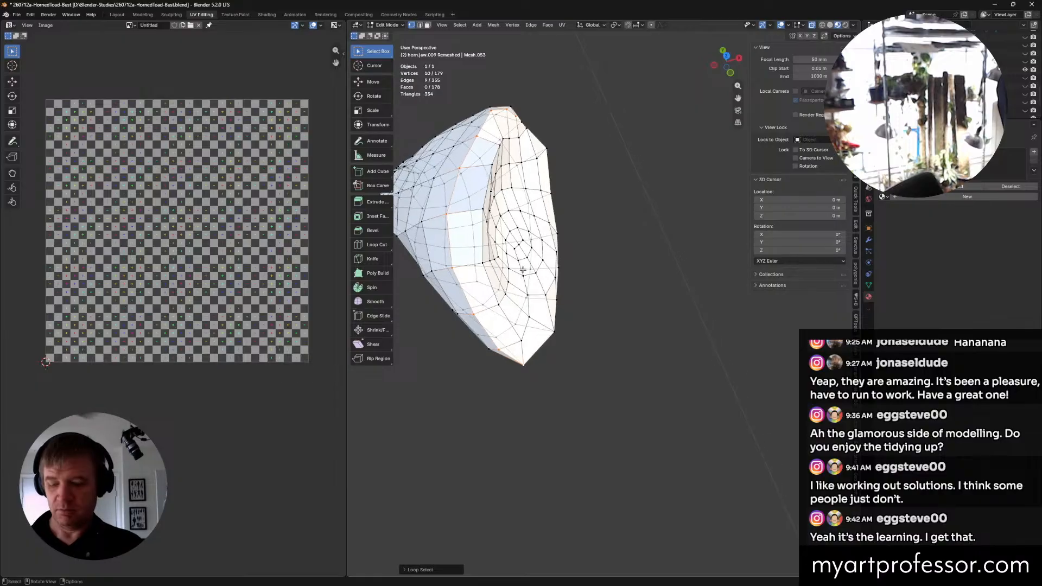
{"action": "key", "text": "2"}
{"action": "middle_click_drag", "start_coordinate": [510, 262], "coordinate": [427, 207]}
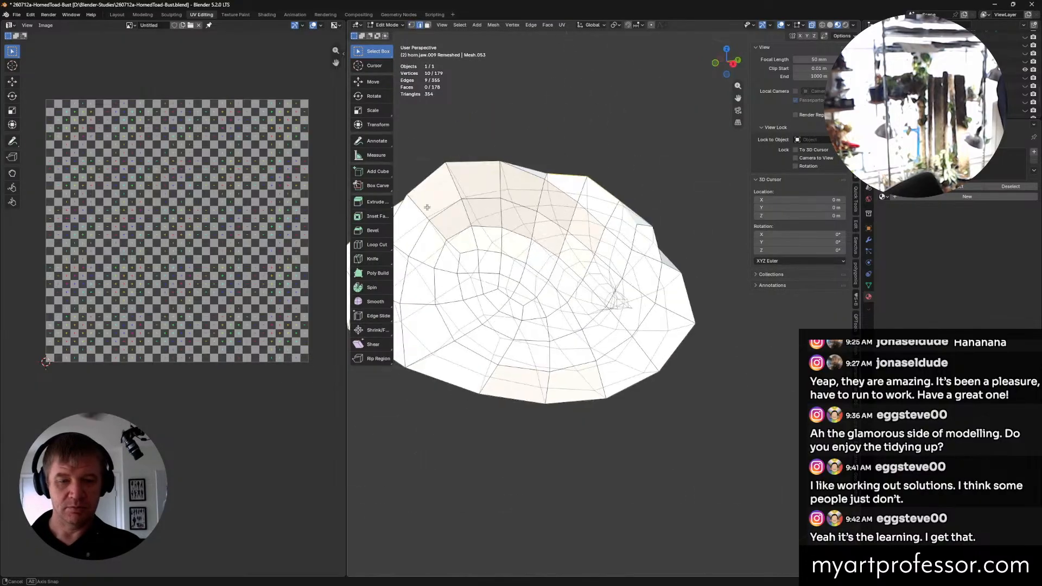
{"action": "middle_click_drag", "start_coordinate": [563, 325], "coordinate": [612, 368]}
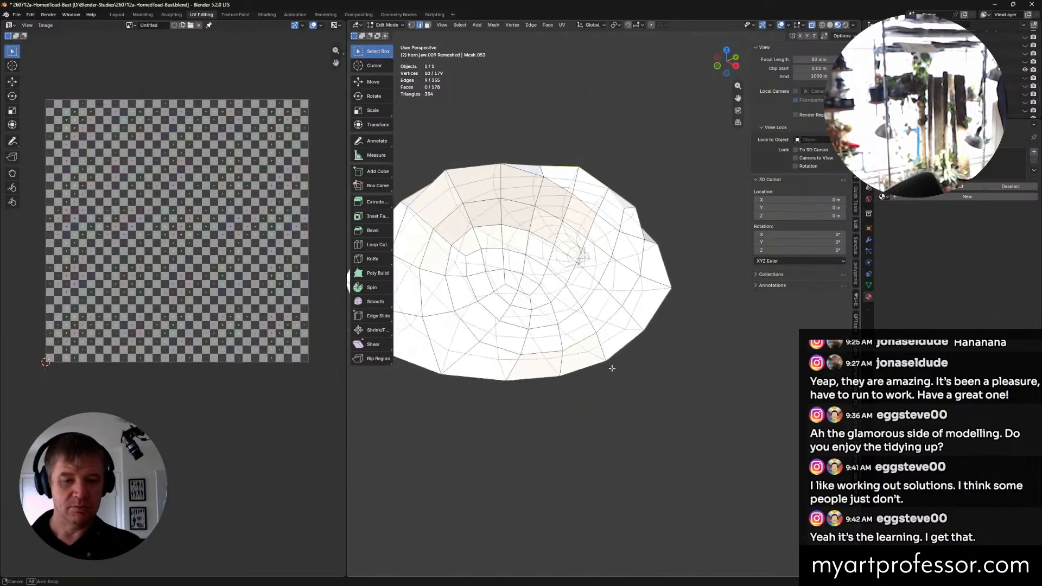
{"action": "left_click", "coordinate": [621, 337], "text": "alt+shift"}
{"action": "middle_click_drag", "start_coordinate": [622, 337], "coordinate": [518, 327]}
{"action": "key", "text": "ctrl+z"}
Step: Connect three vertices across the faces along the side of the horn's base rim
{"action": "middle_click_drag", "start_coordinate": [587, 347], "coordinate": [635, 354]}
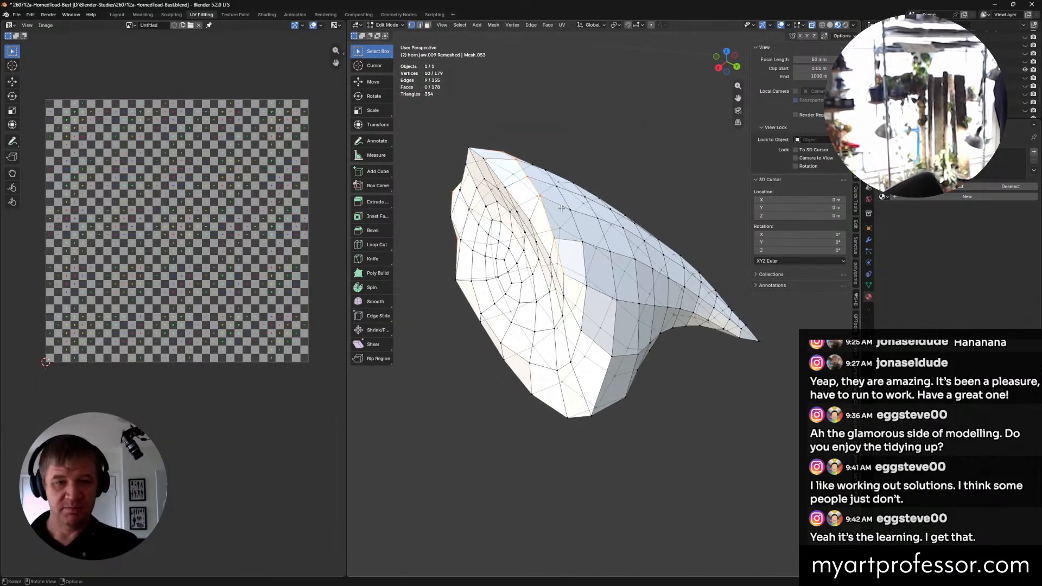
{"action": "left_click", "coordinate": [558, 237]}
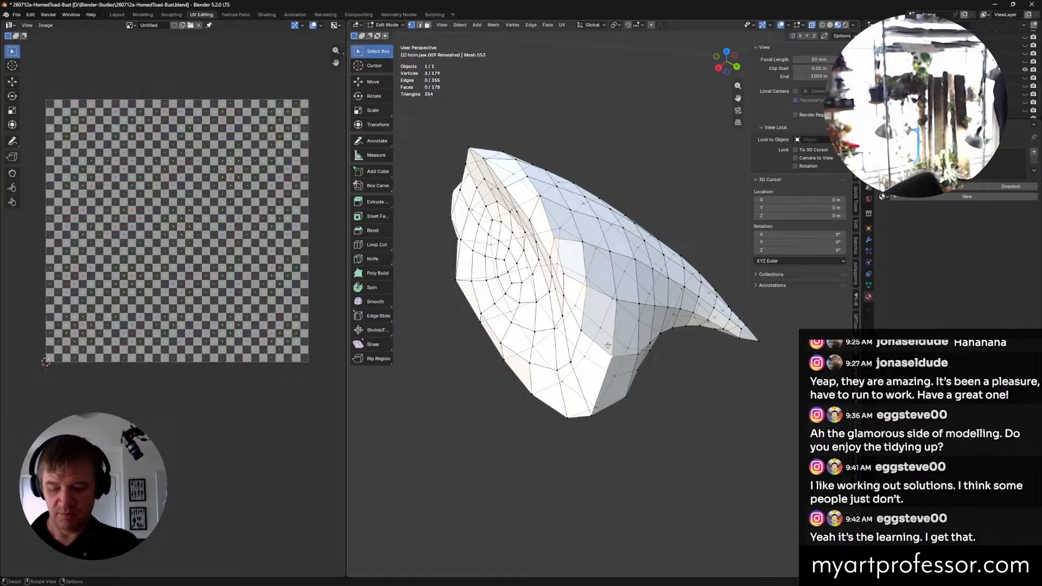
{"action": "key", "text": "j"}
Step: Check the edge flow along the upper base rim and connect two more vertices across the rim face
{"action": "middle_click_drag", "start_coordinate": [615, 354], "coordinate": [550, 298]}
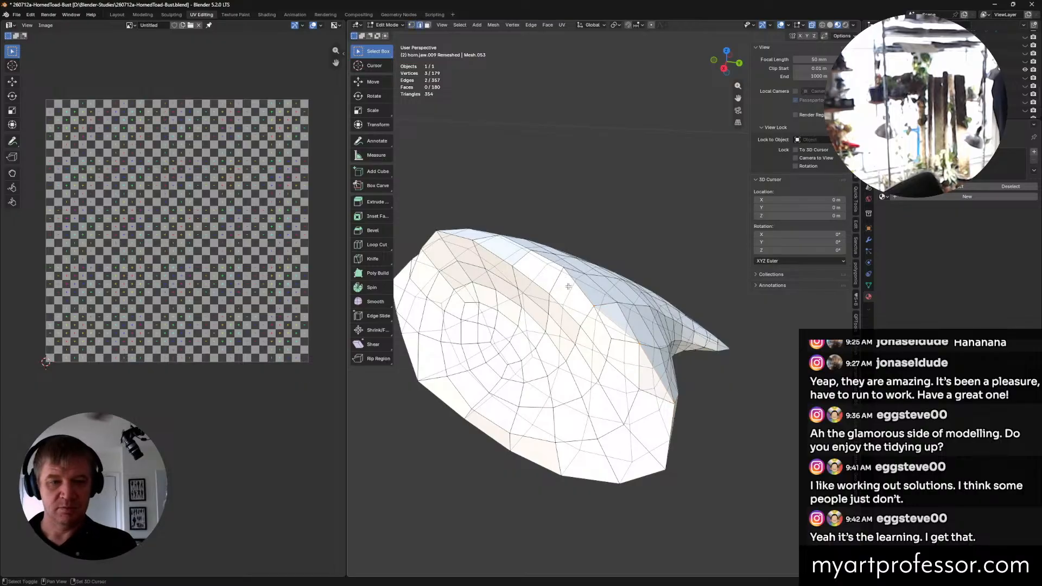
{"action": "middle_click_drag", "start_coordinate": [581, 301], "coordinate": [569, 317]}
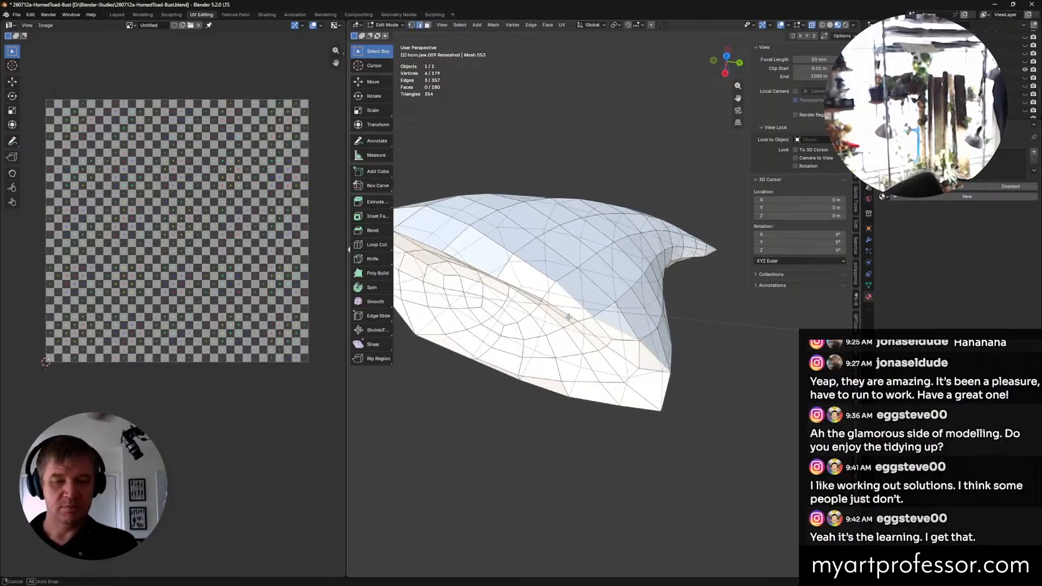
{"action": "mouse_move", "coordinate": [515, 261]}
{"action": "middle_mouse_down"}
{"action": "mouse_move", "coordinate": [534, 298]}
{"action": "mouse_move", "coordinate": [512, 320]}
{"action": "mouse_move", "coordinate": [517, 273]}
{"action": "middle_mouse_up"}
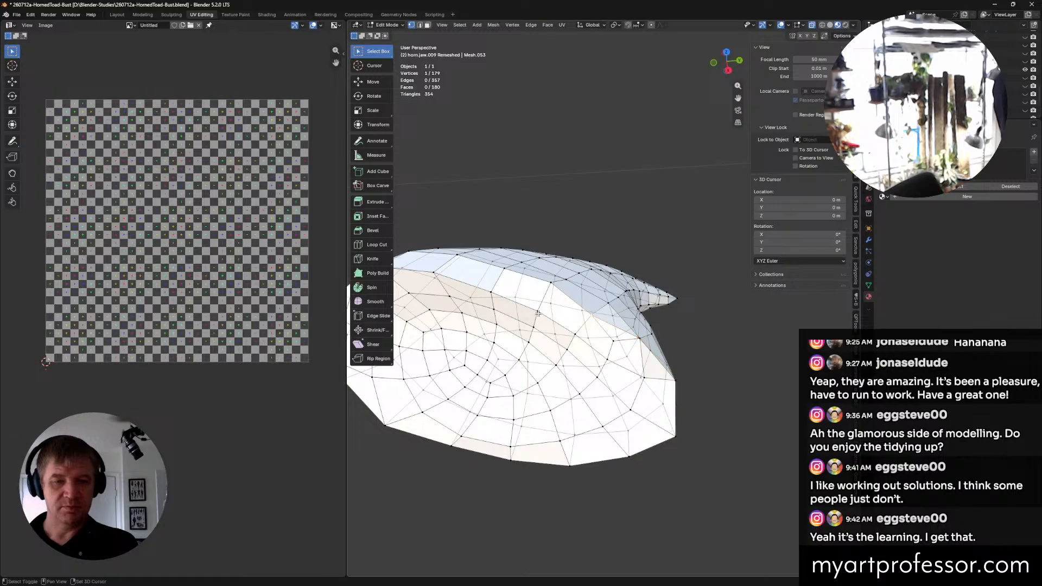
{"action": "left_click", "coordinate": [537, 314], "text": "shift"}
{"action": "middle_click_drag", "start_coordinate": [543, 314], "coordinate": [513, 291]}
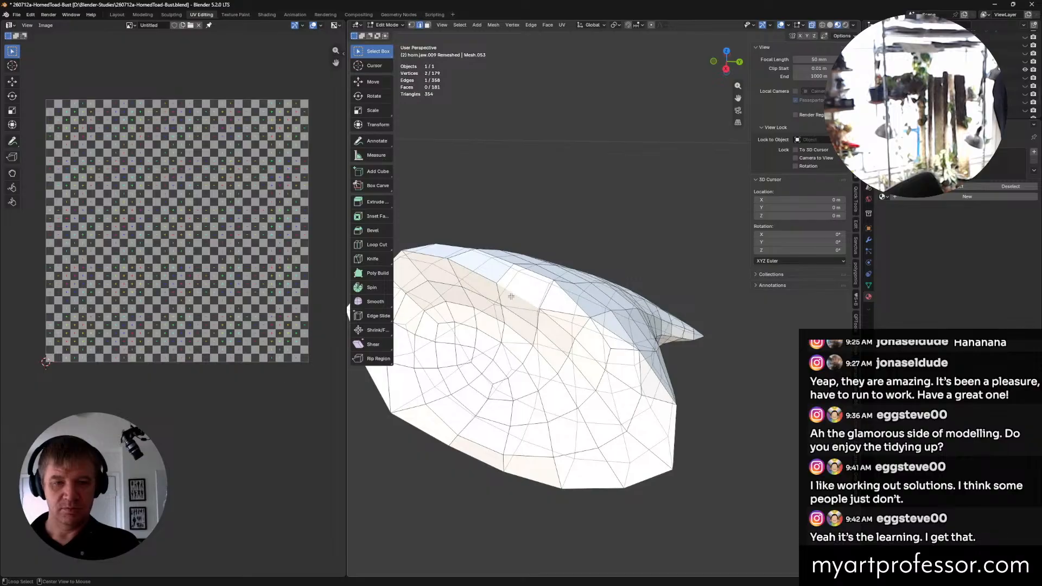
Step: Select the edge loop around the horn's base and extend it with the remaining rim edges
{"action": "left_click", "coordinate": [511, 296], "text": "alt"}
{"action": "middle_click_drag", "start_coordinate": [511, 297], "coordinate": [423, 228]}
{"action": "left_click", "coordinate": [497, 245], "text": "shift"}
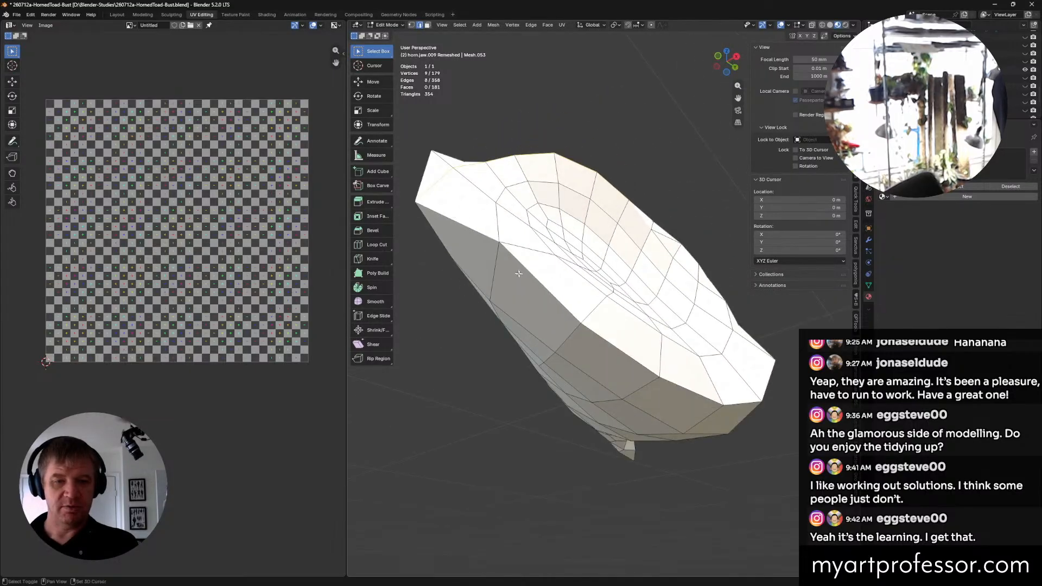
{"action": "left_click", "coordinate": [604, 333], "text": "shift"}
{"action": "middle_click_drag", "start_coordinate": [605, 333], "coordinate": [504, 411]}
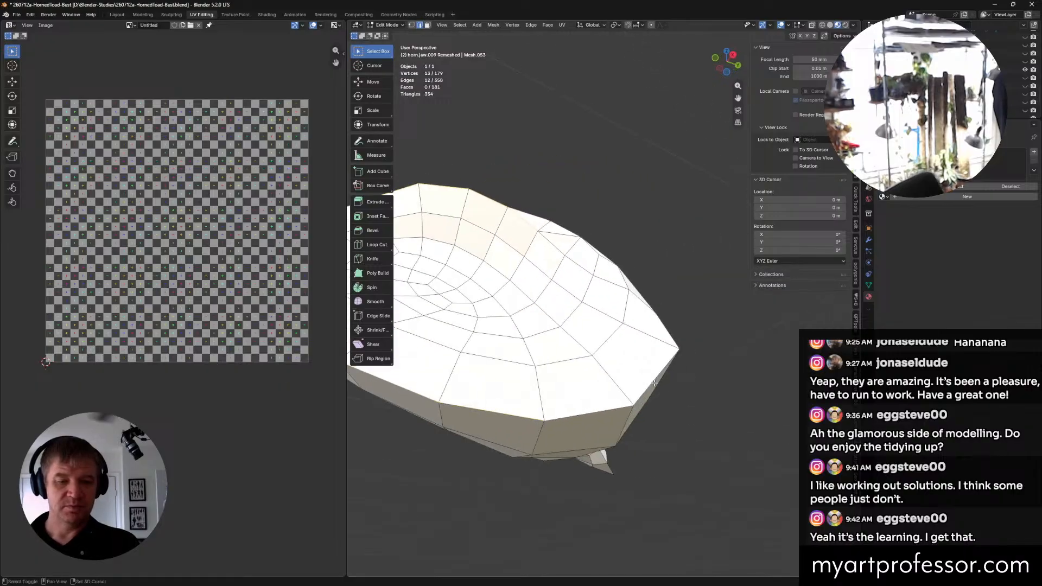
{"action": "left_click", "coordinate": [654, 382], "text": "shift"}
{"action": "middle_click_drag", "start_coordinate": [721, 353], "coordinate": [674, 389]}
{"action": "left_click", "coordinate": [653, 358], "text": "shift"}
{"action": "middle_click_drag", "start_coordinate": [706, 339], "coordinate": [604, 331]}
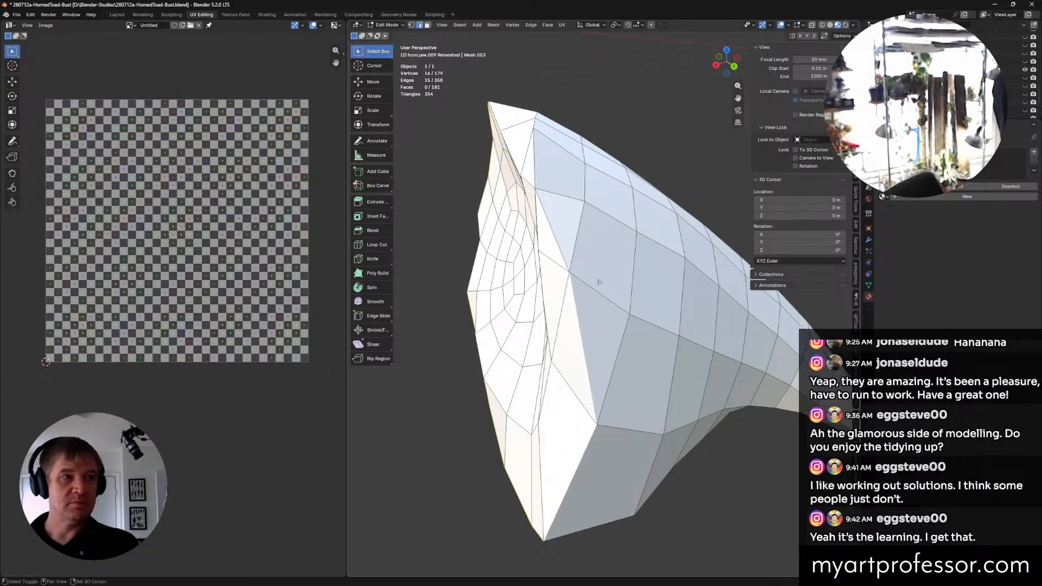
{"action": "middle_click_drag", "start_coordinate": [599, 281], "coordinate": [603, 299]}
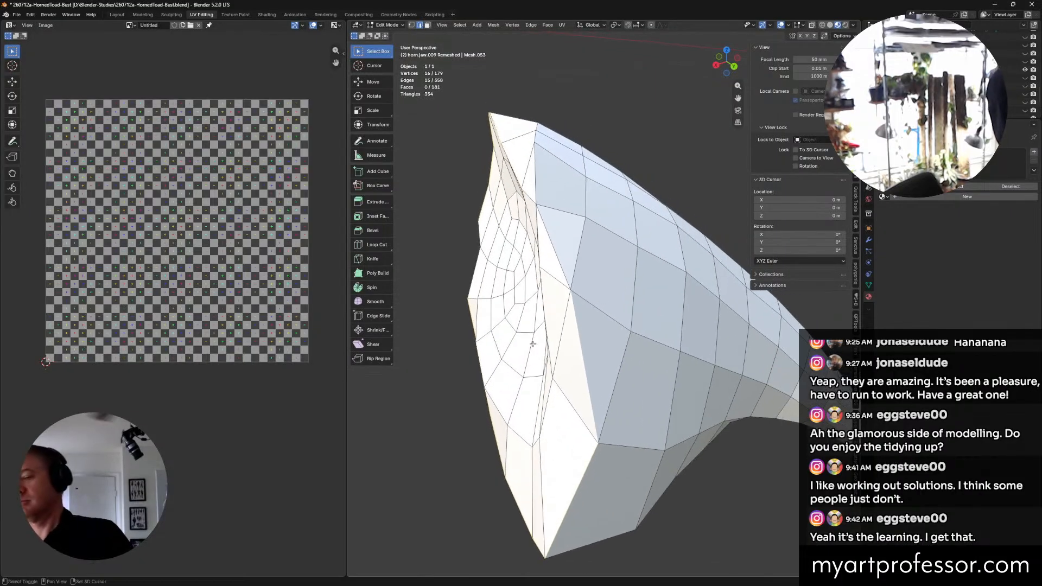
Step: Deselect the edges along the upper side of the base rim that sit too close to the concave cap
{"action": "middle_click_drag", "start_coordinate": [511, 272], "coordinate": [682, 288]}
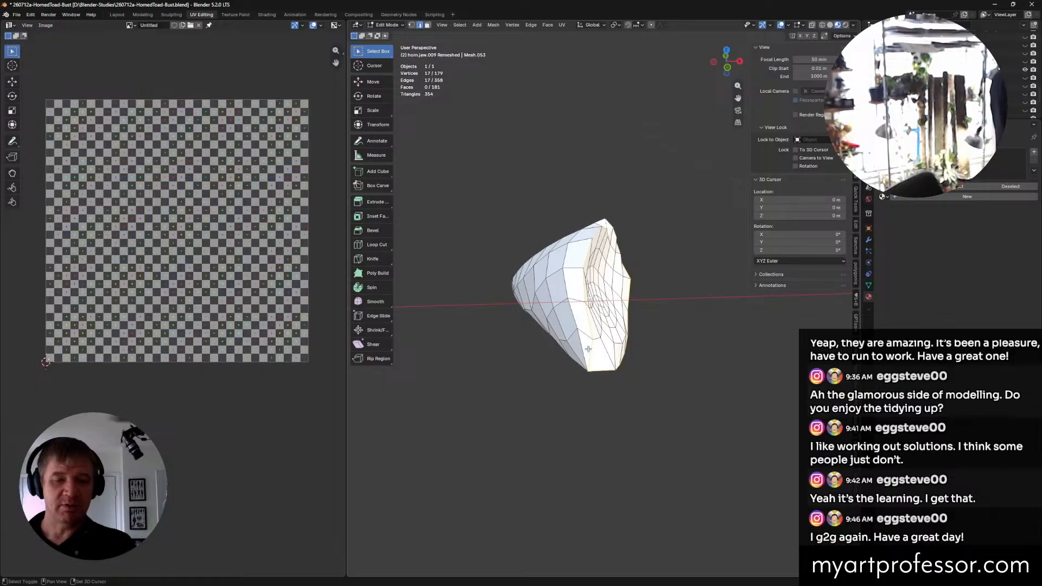
{"action": "middle_click_drag", "start_coordinate": [602, 355], "coordinate": [554, 297]}
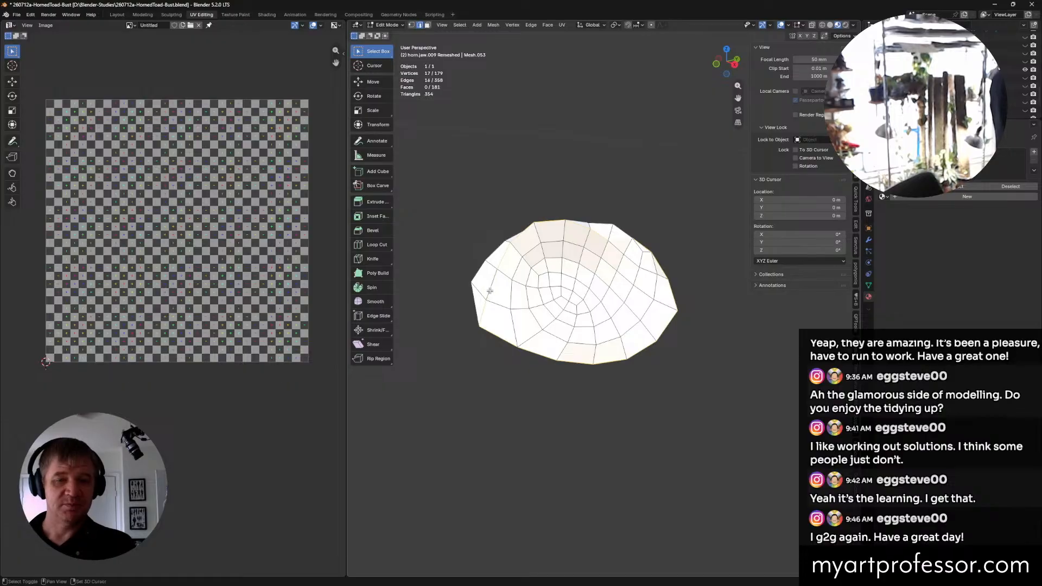
{"action": "left_click", "coordinate": [515, 248], "text": "shift"}
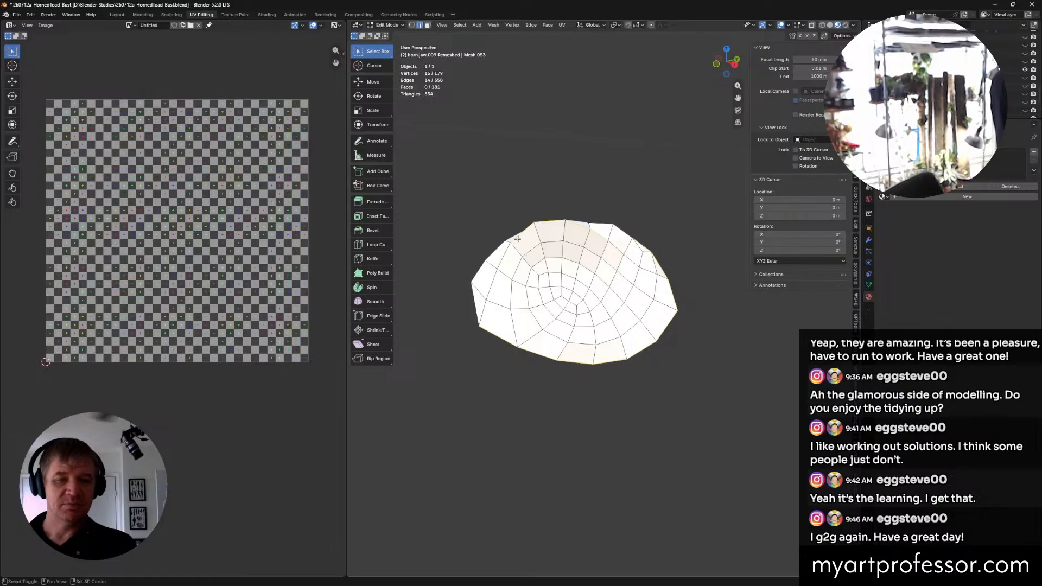
{"action": "left_click", "coordinate": [517, 238], "text": "shift"}
{"action": "middle_click_drag", "start_coordinate": [517, 238], "coordinate": [555, 268]}
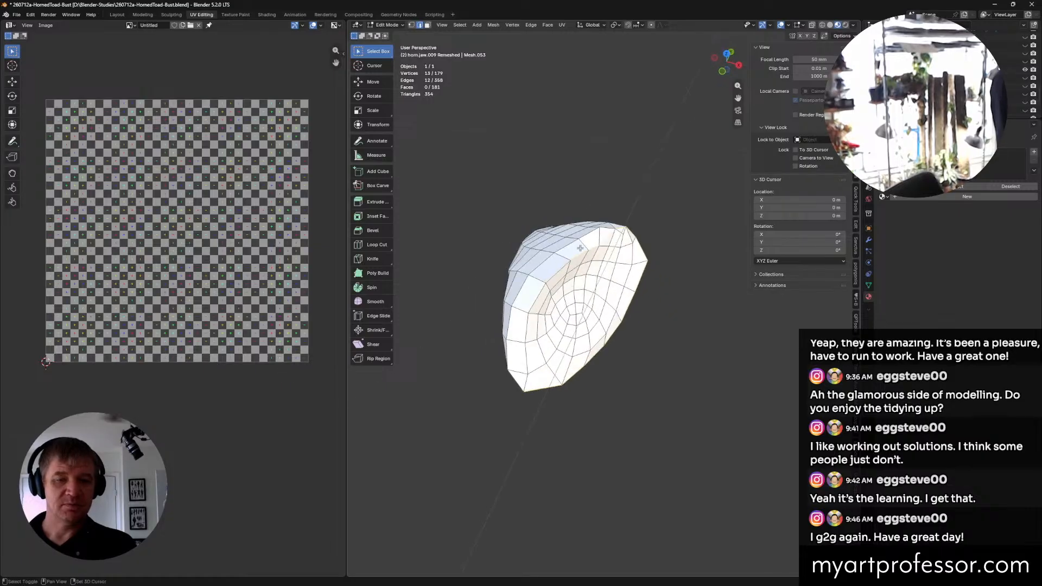
{"action": "left_click", "coordinate": [609, 233], "text": "shift"}
{"action": "middle_click_drag", "start_coordinate": [610, 233], "coordinate": [635, 226]}
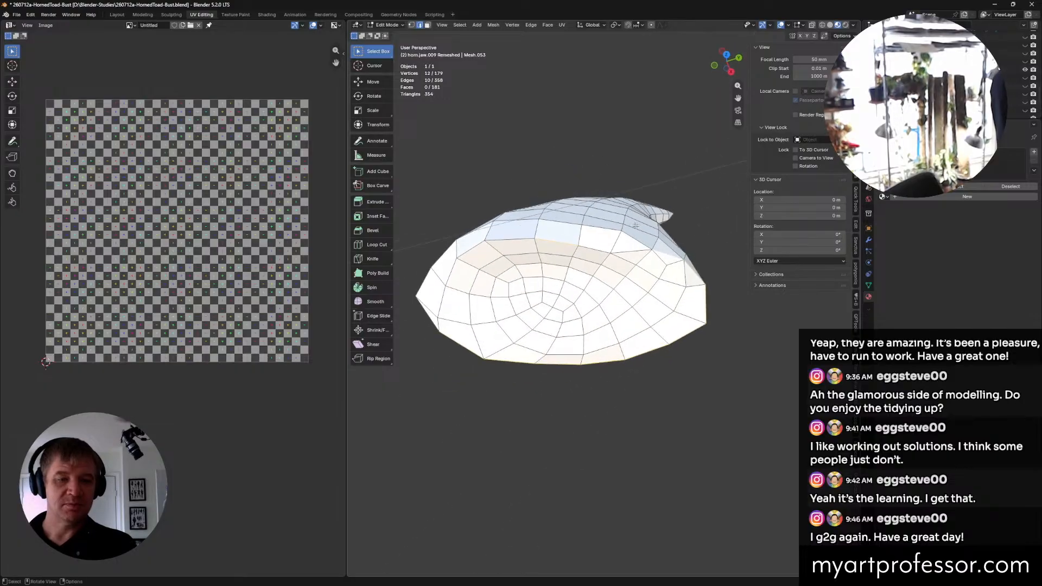
Step: Add the upper edge row further toward the horn tip to the selection and mark the selected edges as a seam
{"action": "left_click", "coordinate": [642, 246], "text": "shift"}
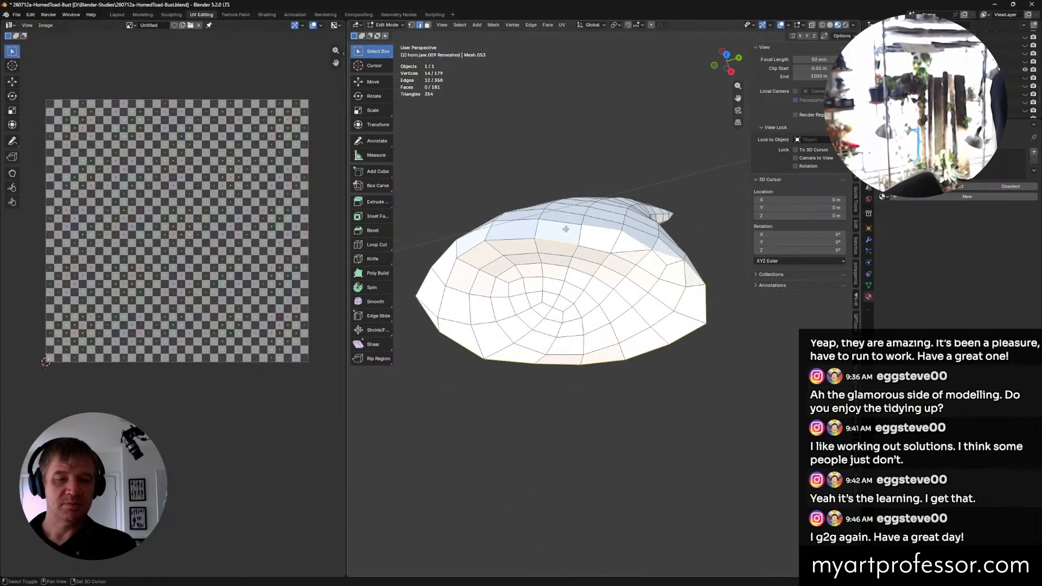
{"action": "left_click", "coordinate": [511, 225], "text": "shift"}
{"action": "middle_click_drag", "start_coordinate": [522, 230], "coordinate": [577, 255]}
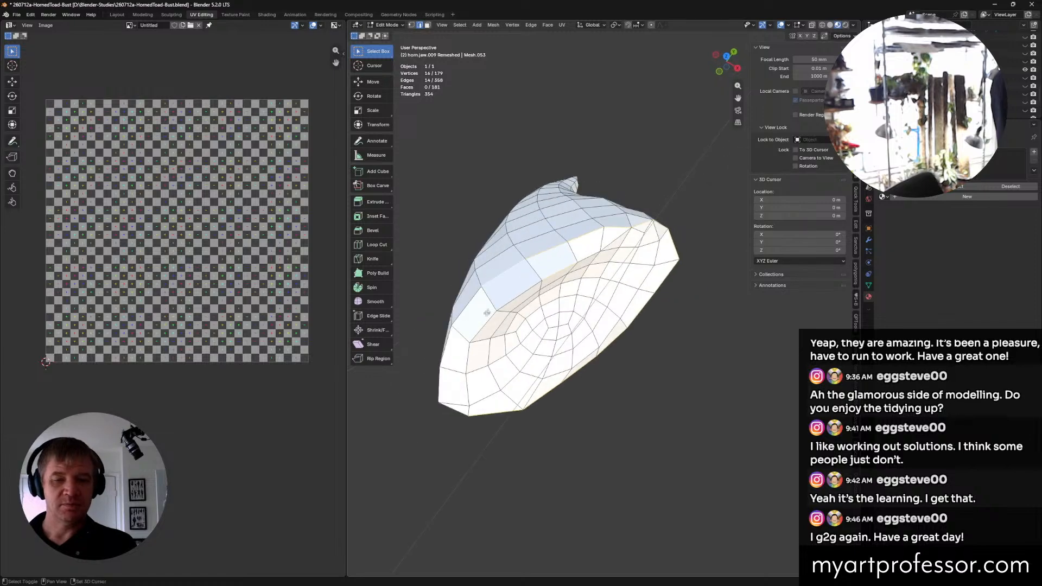
{"action": "middle_click_drag", "start_coordinate": [491, 281], "coordinate": [567, 313], "text": "shift"}
{"action": "left_click", "coordinate": [535, 248], "text": "shift"}
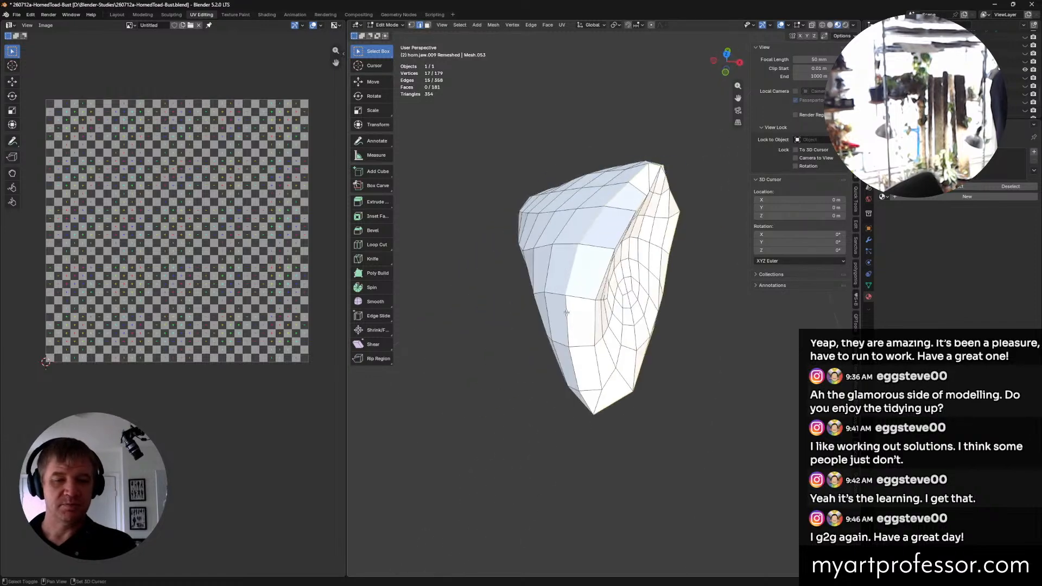
{"action": "left_click", "coordinate": [584, 397], "text": "shift"}
{"action": "middle_click_drag", "start_coordinate": [584, 397], "coordinate": [638, 223]}
{"action": "right_click", "coordinate": [553, 308]}
{"action": "left_click", "coordinate": [553, 308]}
Step: Mark the missed edge in the gap of the base loop as a seam
{"action": "left_click", "coordinate": [639, 222]}
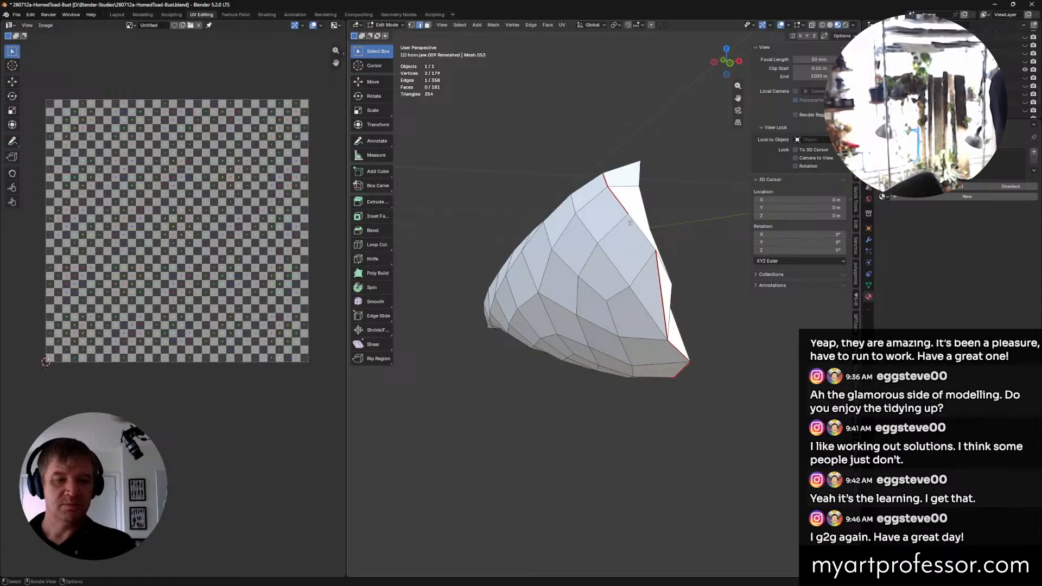
{"action": "right_click", "coordinate": [635, 223]}
{"action": "left_click", "coordinate": [634, 222]}
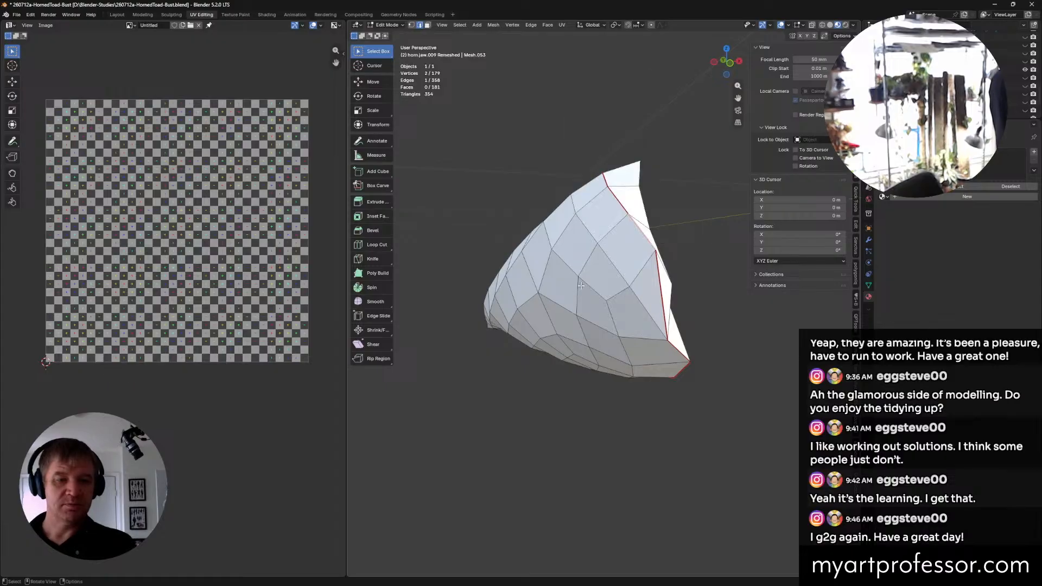
{"action": "middle_click_drag", "start_coordinate": [634, 223], "coordinate": [614, 207]}
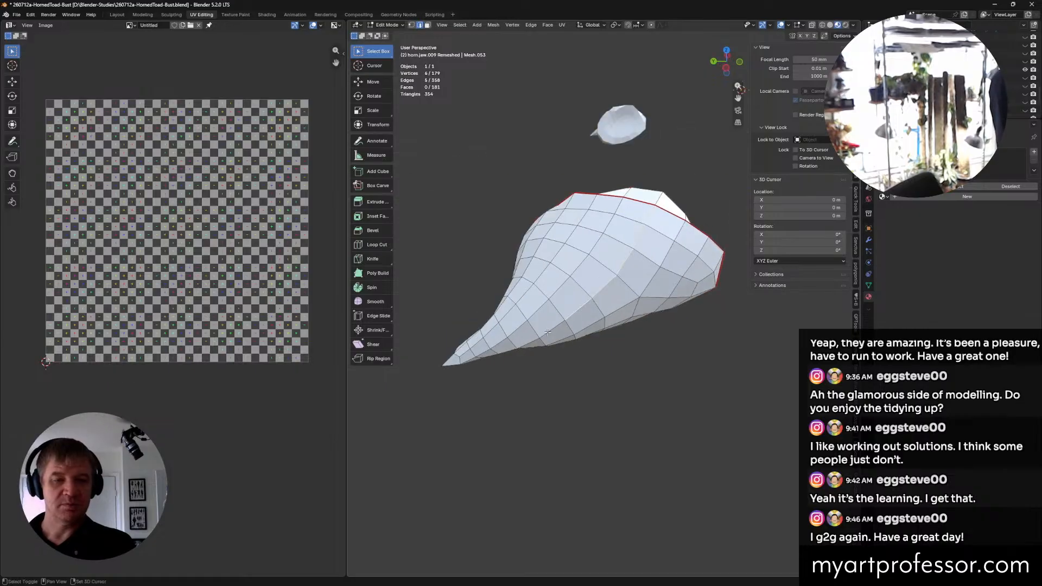
{"action": "left_click", "coordinate": [520, 345], "text": "shift"}
{"action": "middle_click_drag", "start_coordinate": [520, 346], "coordinate": [558, 383]}
{"action": "left_click", "coordinate": [463, 349], "text": "shift"}
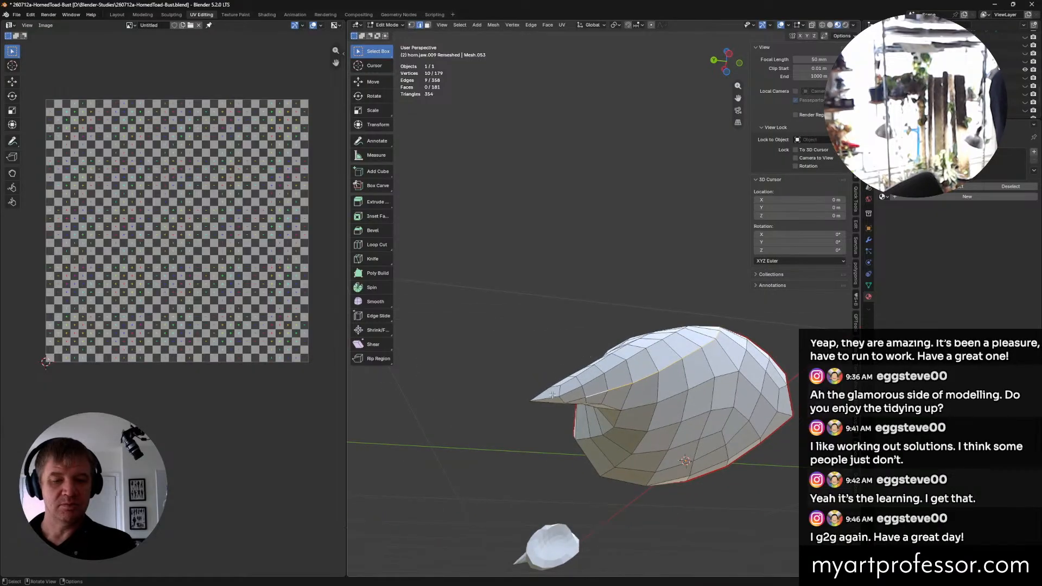
Step: Select the row of edges running from the horn's tip along its side toward the base rim
{"action": "left_click", "coordinate": [567, 390]}
{"action": "left_click", "coordinate": [590, 382], "text": "shift"}
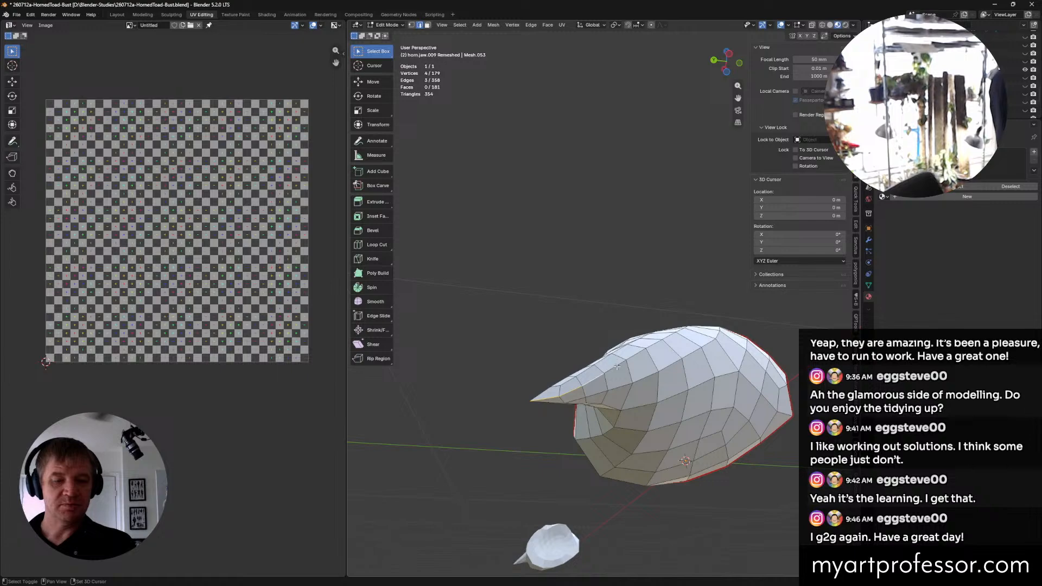
{"action": "middle_click_drag", "start_coordinate": [657, 346], "coordinate": [569, 395]}
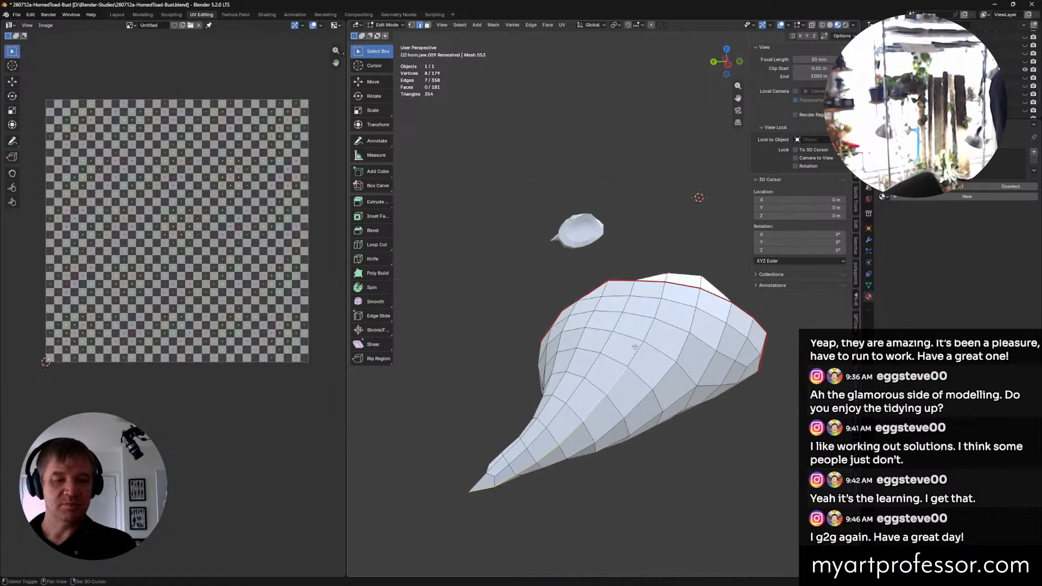
{"action": "right_click", "coordinate": [657, 288]}
{"action": "left_click", "coordinate": [657, 288]}
{"action": "middle_click_drag", "start_coordinate": [504, 390], "coordinate": [601, 419]}
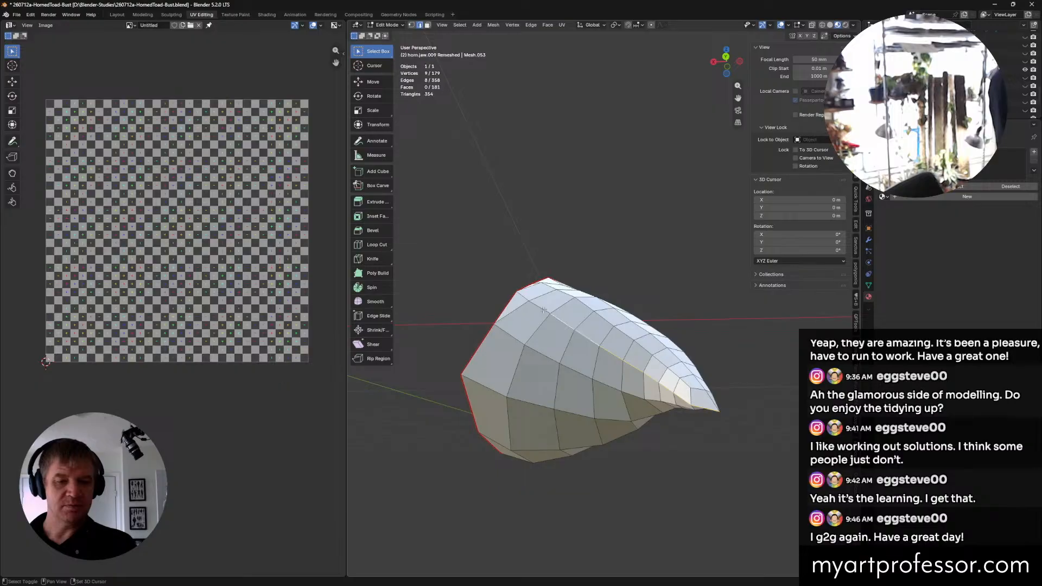
Step: Extend the lengthwise edge selection up to the base rim and mark it as a seam
{"action": "key", "text": "ctrl+z"}
{"action": "left_click", "coordinate": [522, 297], "text": "shift"}
{"action": "right_click", "coordinate": [523, 297]}
{"action": "left_click", "coordinate": [523, 298]}
{"action": "middle_click_drag", "start_coordinate": [579, 358], "coordinate": [669, 282]}
{"action": "middle_click_drag", "start_coordinate": [529, 322], "coordinate": [546, 356]}
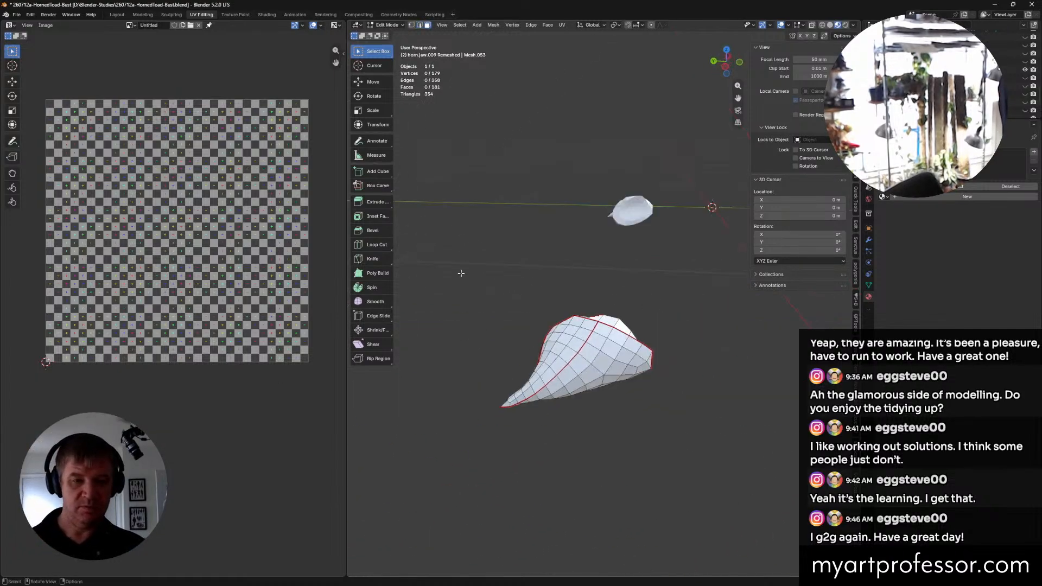
Step: Select the entire horn mesh and unwrap it with the Minimum Stretch method
{"action": "middle_click_drag", "start_coordinate": [461, 273], "coordinate": [661, 420]}
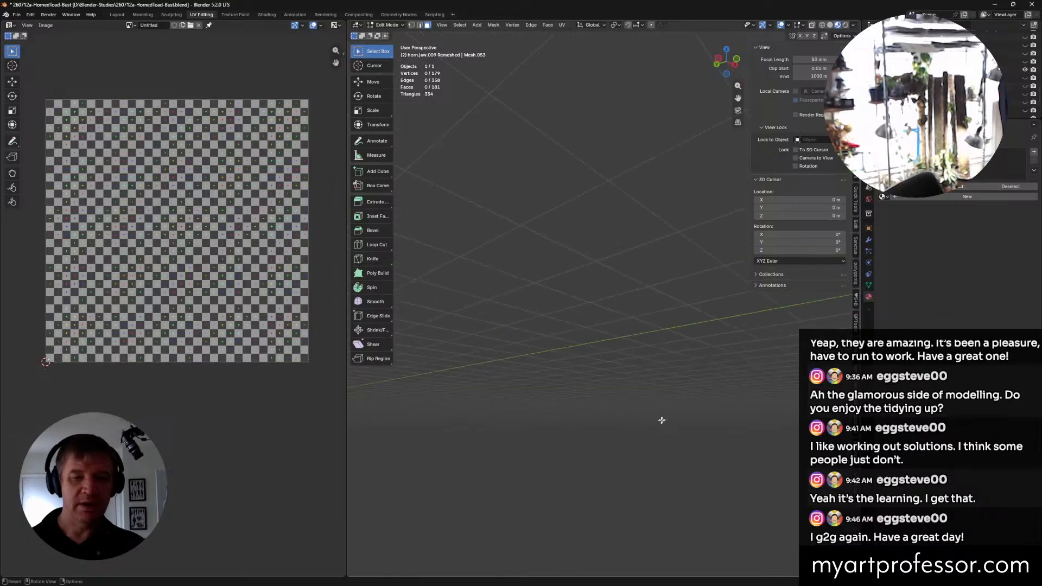
{"action": "scroll", "coordinate": [658, 399], "scroll_direction": "down", "scroll_amount": 5}
{"action": "middle_click_drag", "start_coordinate": [666, 382], "coordinate": [581, 402], "text": "shift"}
{"action": "scroll", "coordinate": [652, 400], "scroll_direction": "up", "scroll_amount": 5}
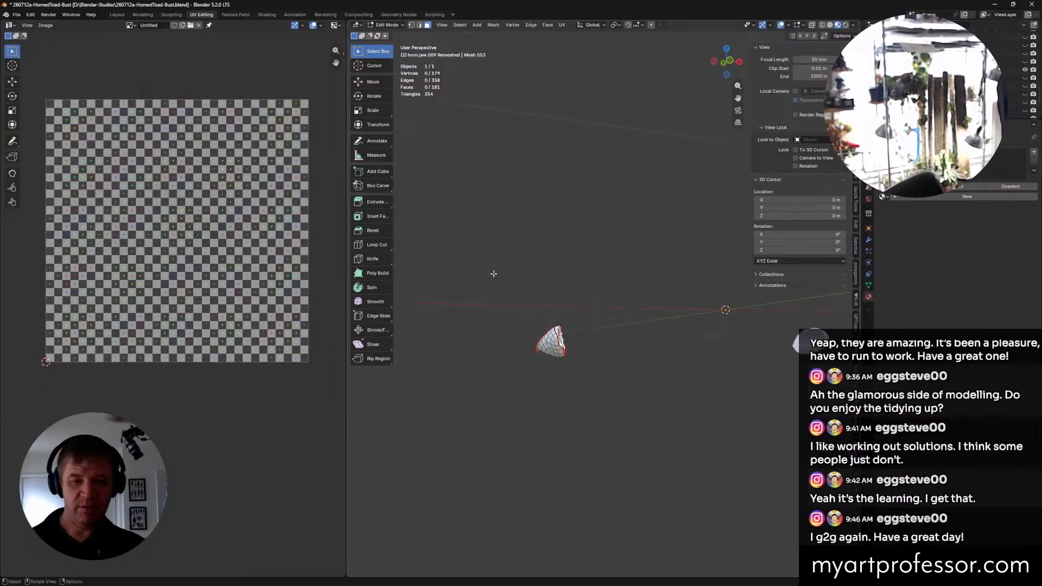
{"action": "left_click_drag", "start_coordinate": [474, 286], "coordinate": [666, 440]}
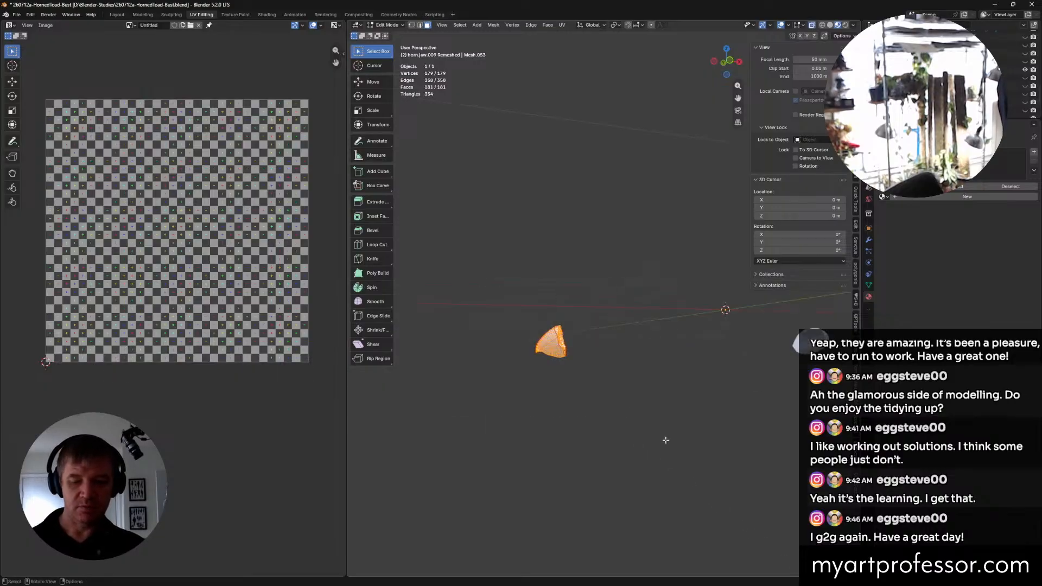
{"action": "key", "text": "u"}
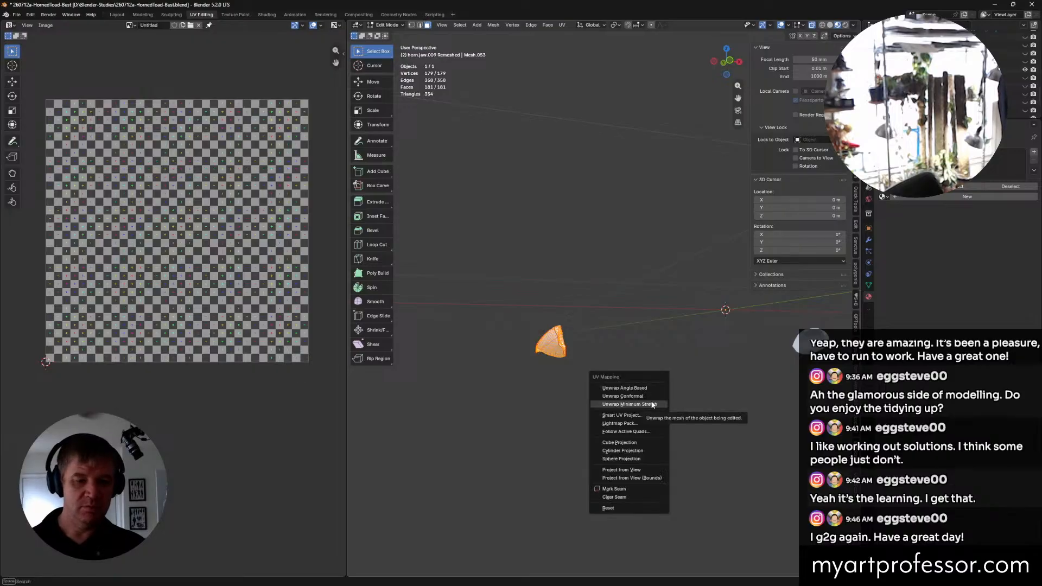
{"action": "left_click", "coordinate": [652, 404]}
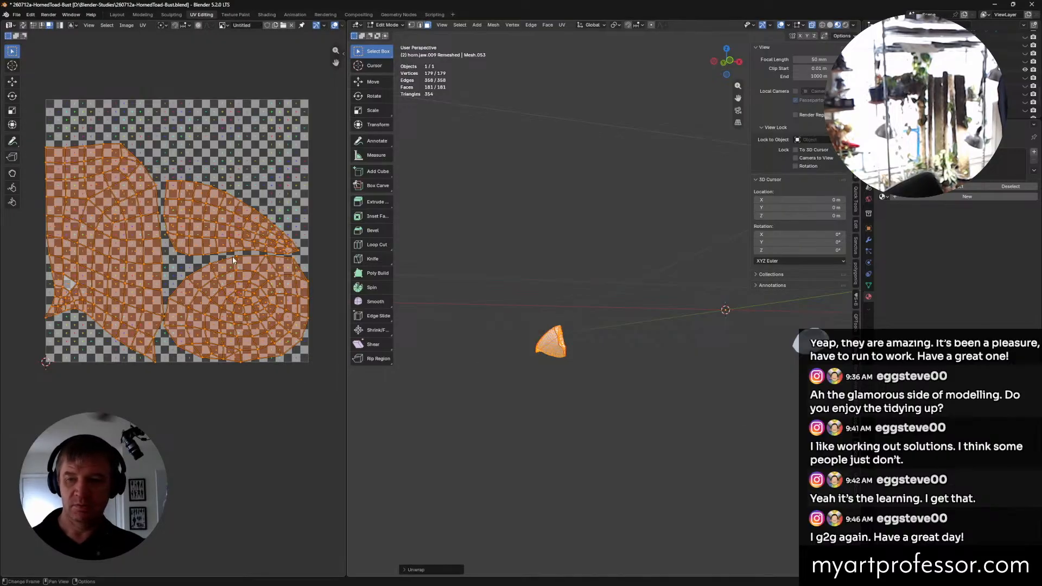
Step: Shrink the round cap's UV island to a tiny size and move it into the upper right corner of the UV tile
{"action": "middle_click_drag", "start_coordinate": [502, 341], "coordinate": [482, 364]}
{"action": "left_click", "coordinate": [265, 329]}
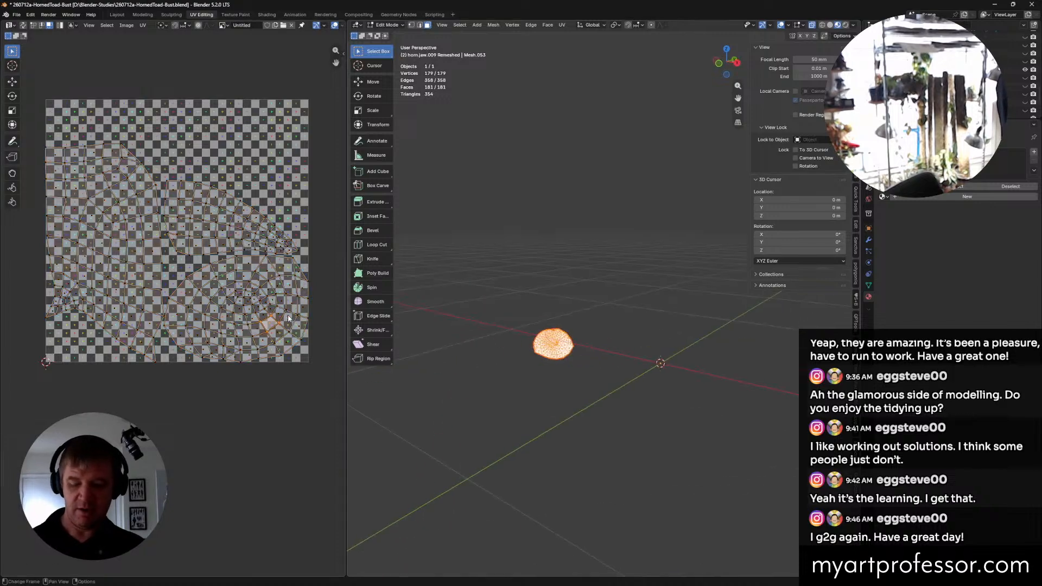
{"action": "key", "text": "l"}
{"action": "key", "text": "s"}
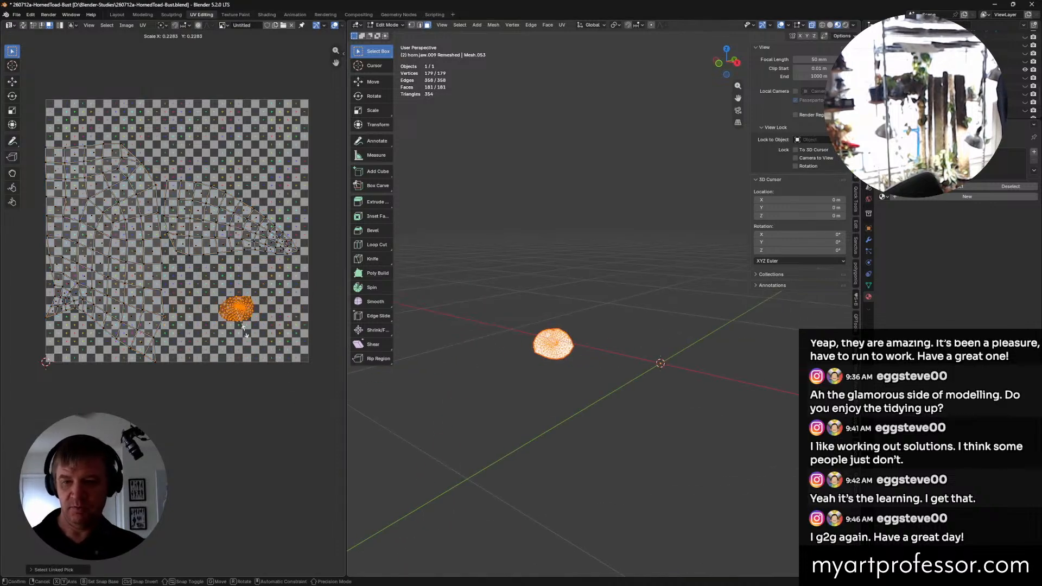
{"action": "left_click", "coordinate": [243, 312]}
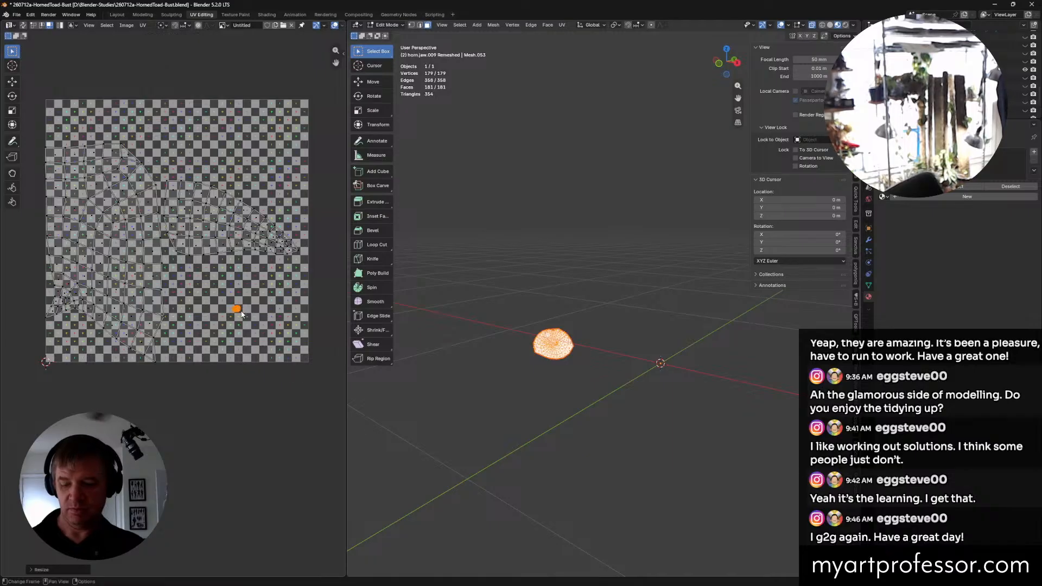
{"action": "key", "text": "g"}
{"action": "left_click", "coordinate": [299, 112]}
Step: Rotate the narrow leaf-shaped UV island so its tip points down and move it beside the largest island
{"action": "left_click", "coordinate": [228, 225]}
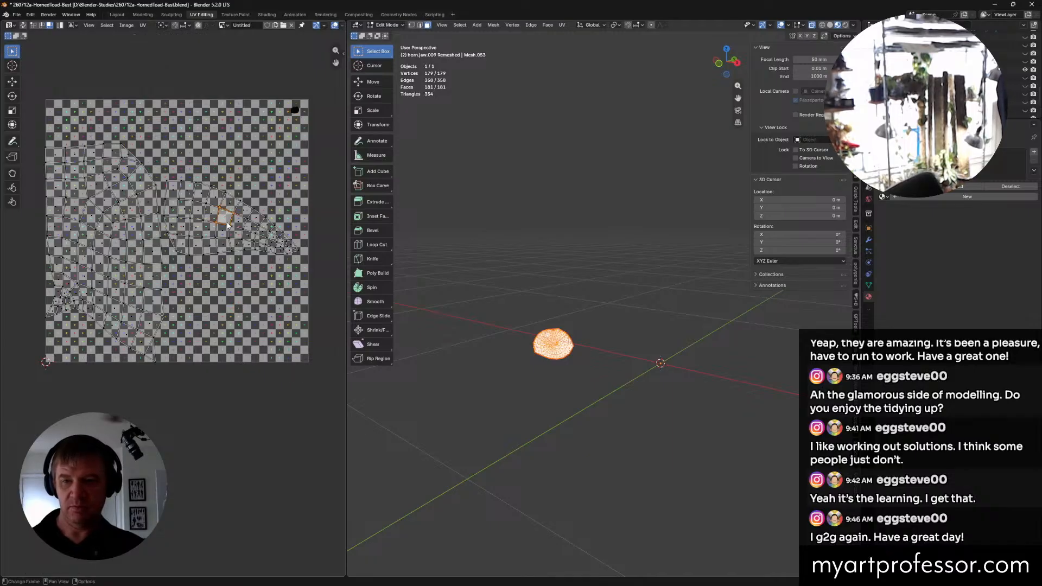
{"action": "key", "text": "l"}
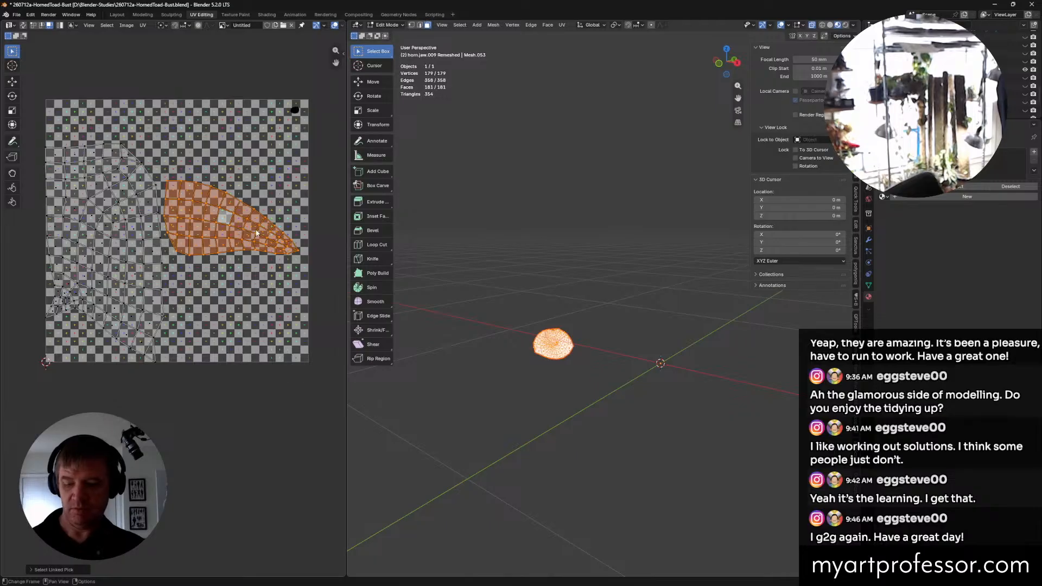
{"action": "key", "text": "r"}
{"action": "left_click", "coordinate": [210, 266]}
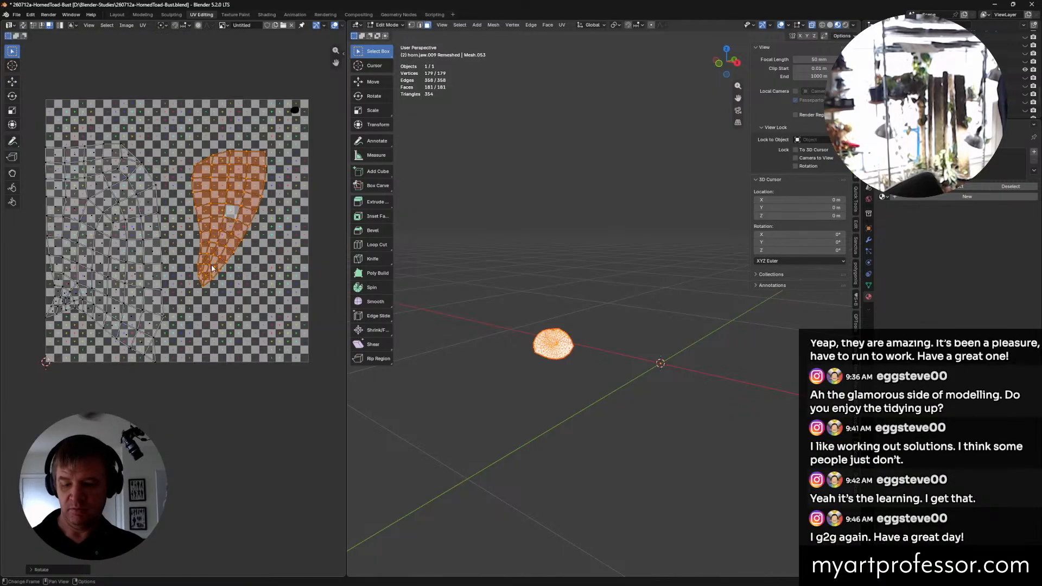
{"action": "key", "text": "g"}
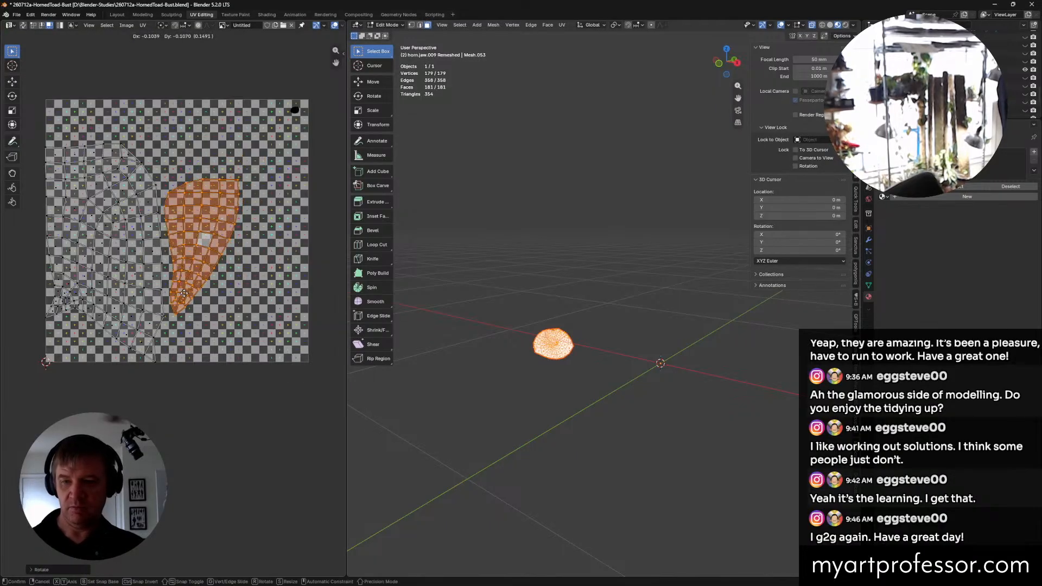
{"action": "left_click", "coordinate": [181, 296]}
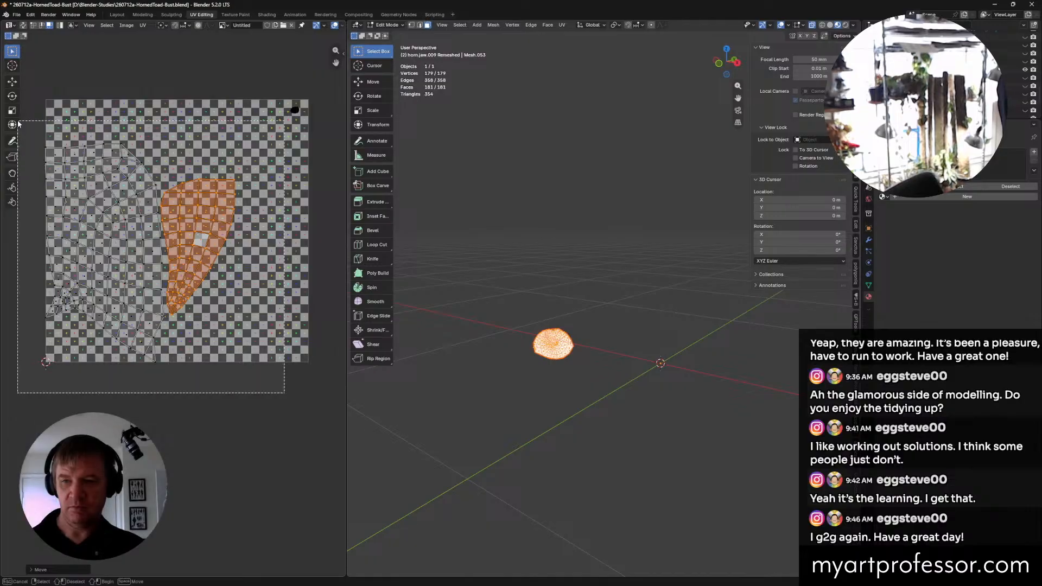
Step: Select the two large UV islands together and move them toward the middle of the tile
{"action": "key", "text": "l"}
{"action": "key", "text": "g"}
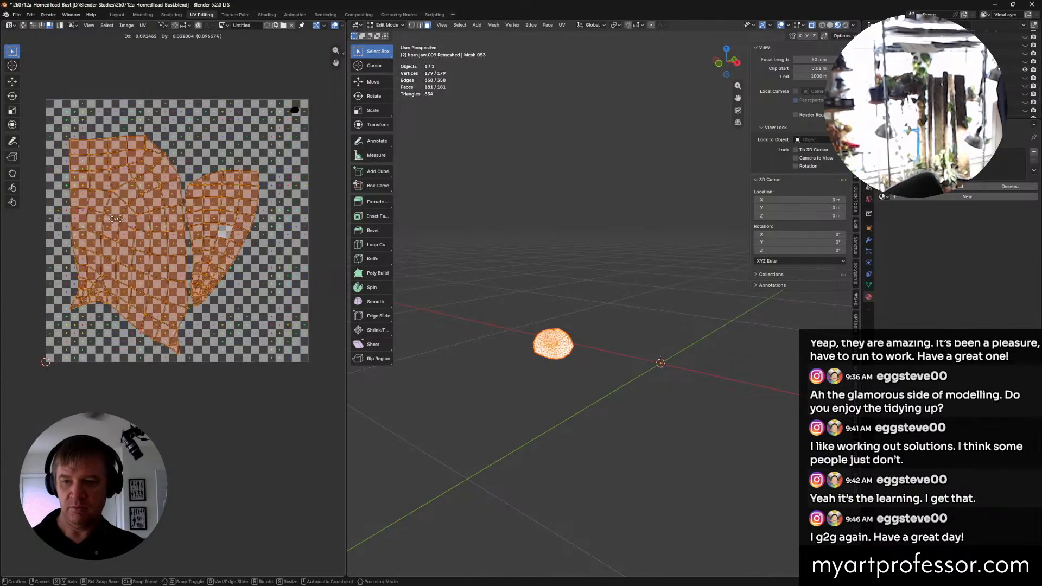
{"action": "left_click", "coordinate": [305, 154]}
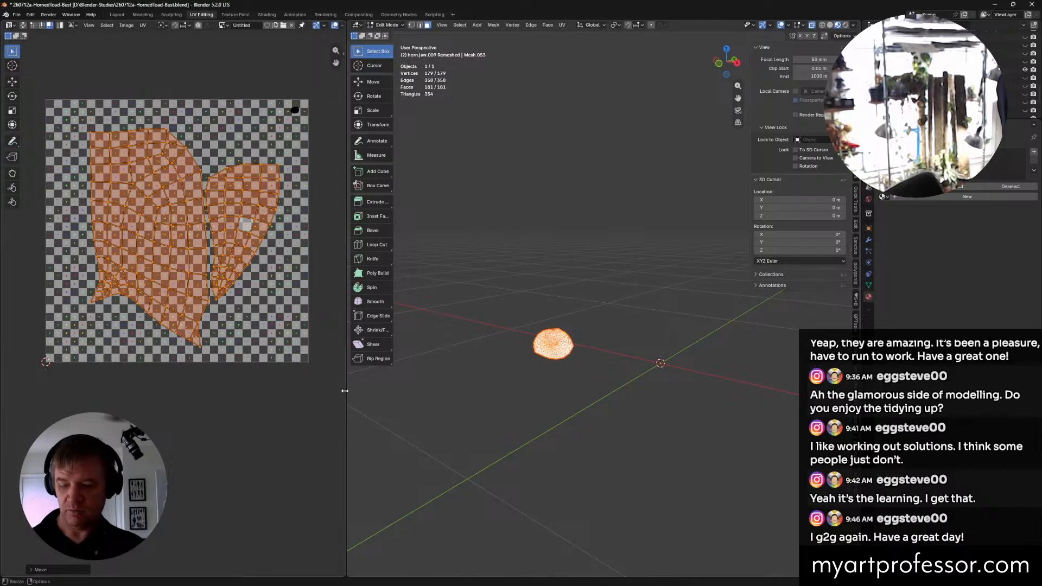
Step: Reselect both large UV islands, rotate them together counterclockwise to sit diagonally, and re-center them in the tile
{"action": "key", "text": "r"}
{"action": "left_click", "coordinate": [348, 362]}
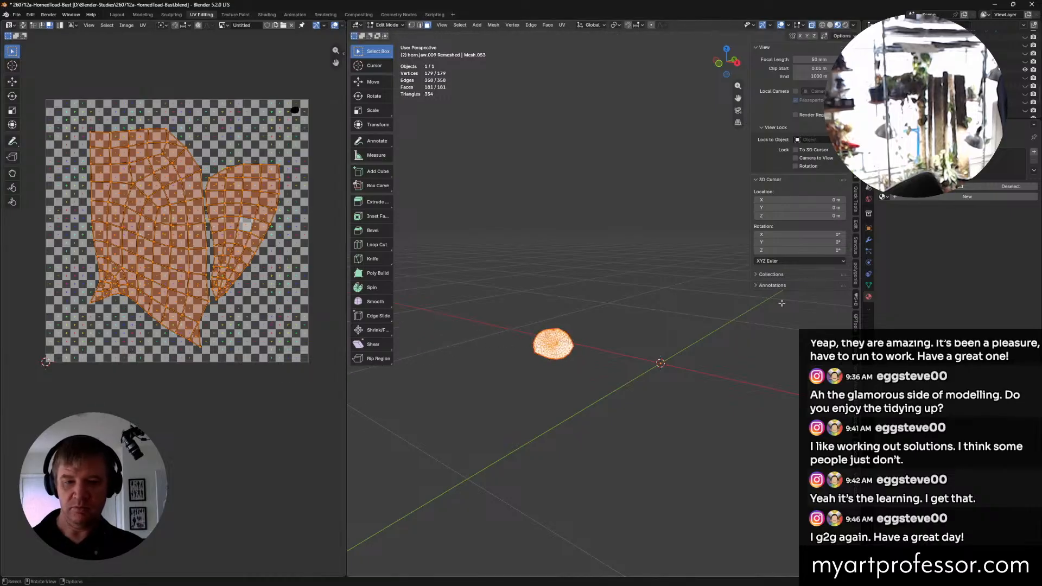
{"action": "left_click", "coordinate": [253, 310]}
{"action": "left_click_drag", "start_coordinate": [318, 336], "coordinate": [54, 236]}
{"action": "left_click_drag", "start_coordinate": [274, 376], "coordinate": [60, 130]}
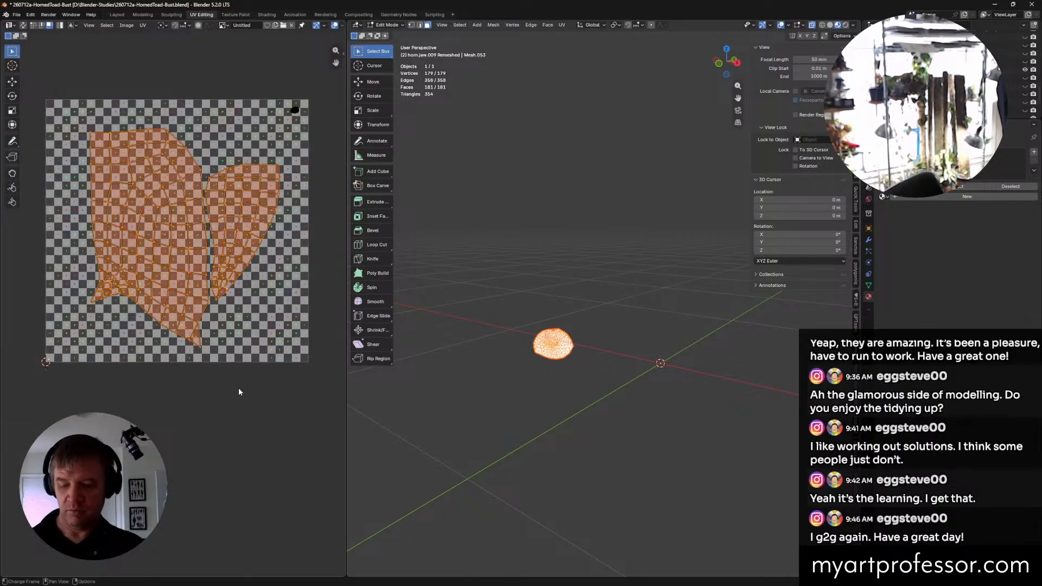
{"action": "key", "text": "r"}
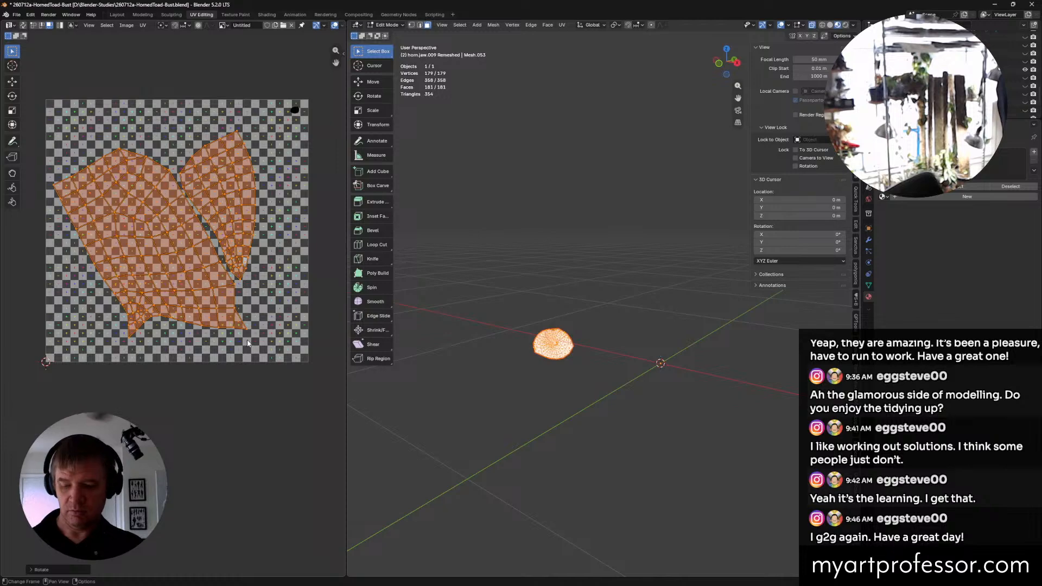
{"action": "key", "text": "g"}
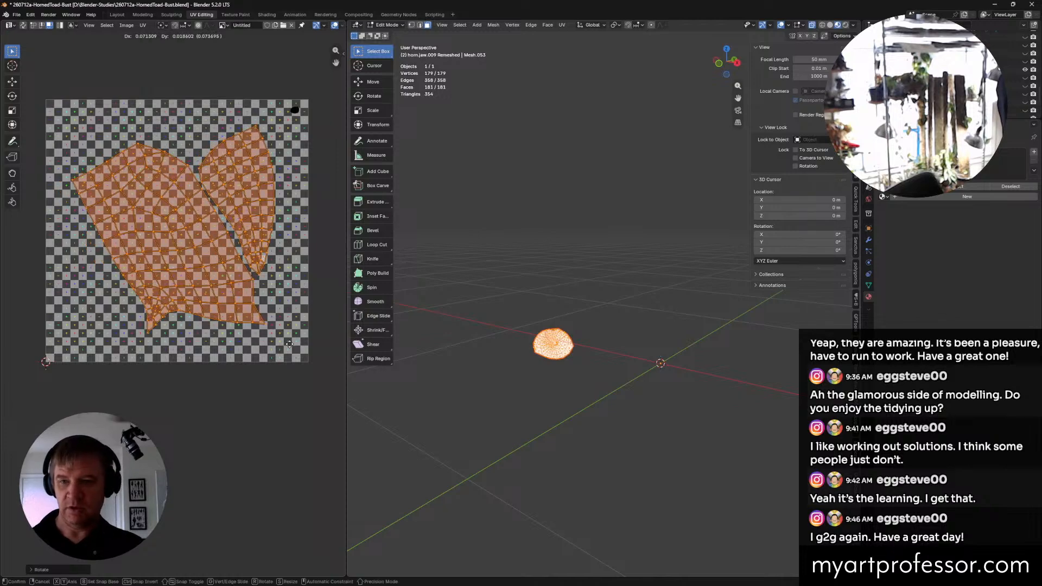
{"action": "left_click", "coordinate": [266, 338]}
Step: Scale up both large UV islands to fill the tile, nudge them inside its borders, and clear the UV selection
{"action": "key", "text": "s"}
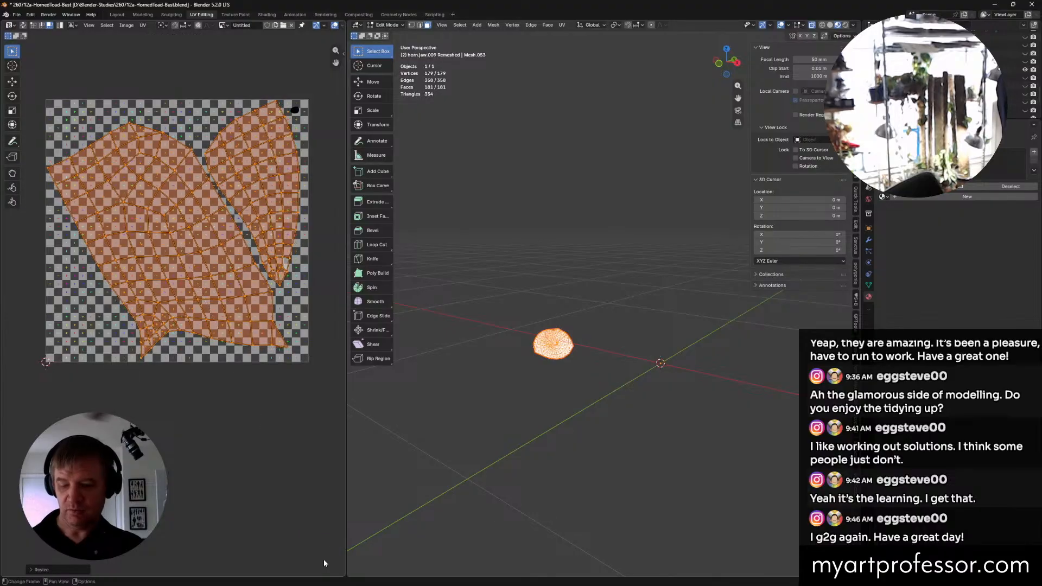
{"action": "left_click", "coordinate": [323, 560]}
{"action": "key", "text": "g"}
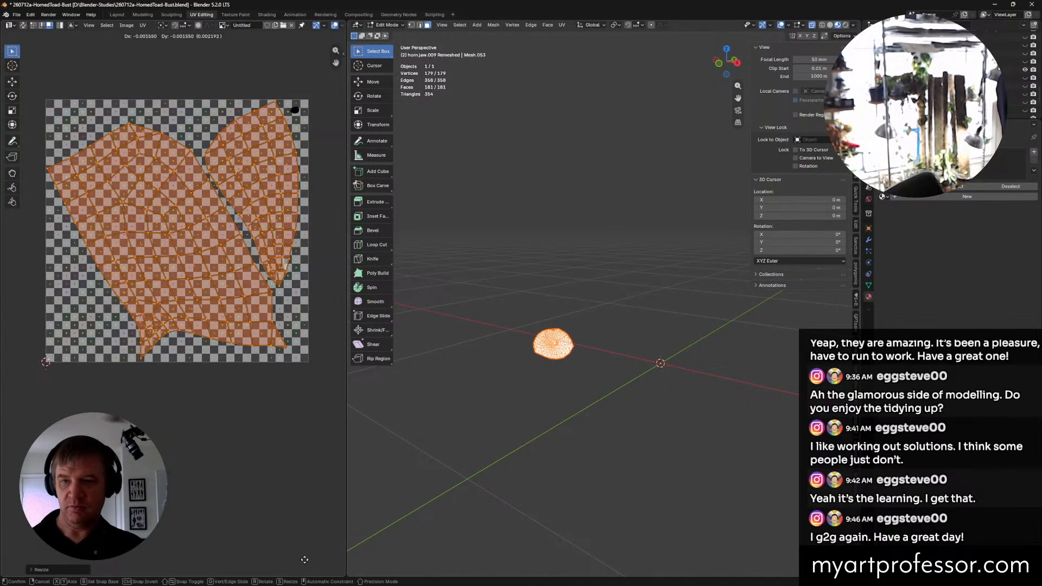
{"action": "left_click", "coordinate": [304, 563]}
{"action": "left_click", "coordinate": [297, 502]}
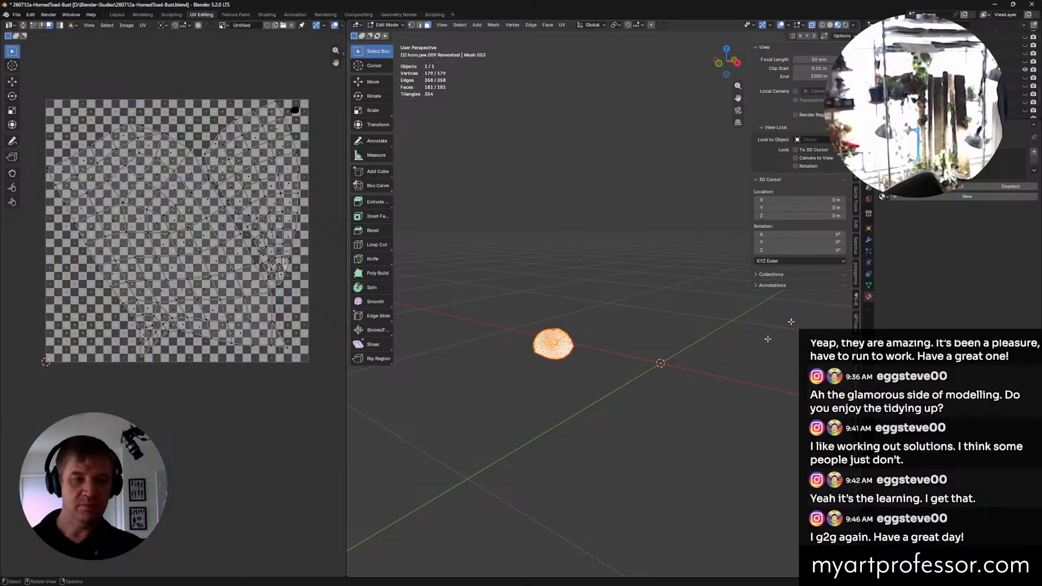
Step: Assign the existing Material.001 to the horn and deselect all of its geometry
{"action": "left_click", "coordinate": [882, 197]}
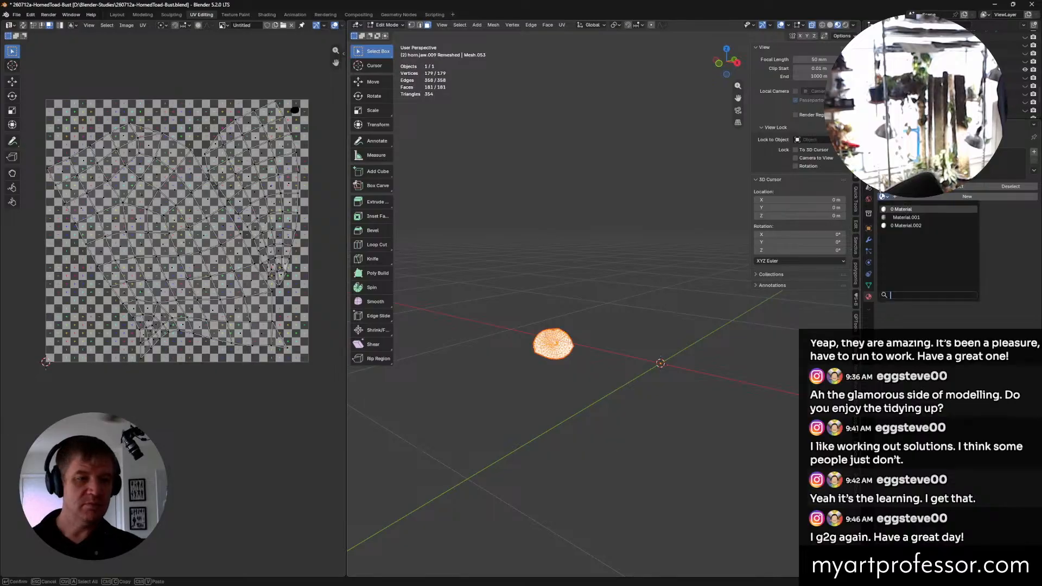
{"action": "left_click", "coordinate": [897, 218]}
{"action": "middle_click_drag", "start_coordinate": [516, 333], "coordinate": [610, 354]}
{"action": "key", "text": "alt+a"}
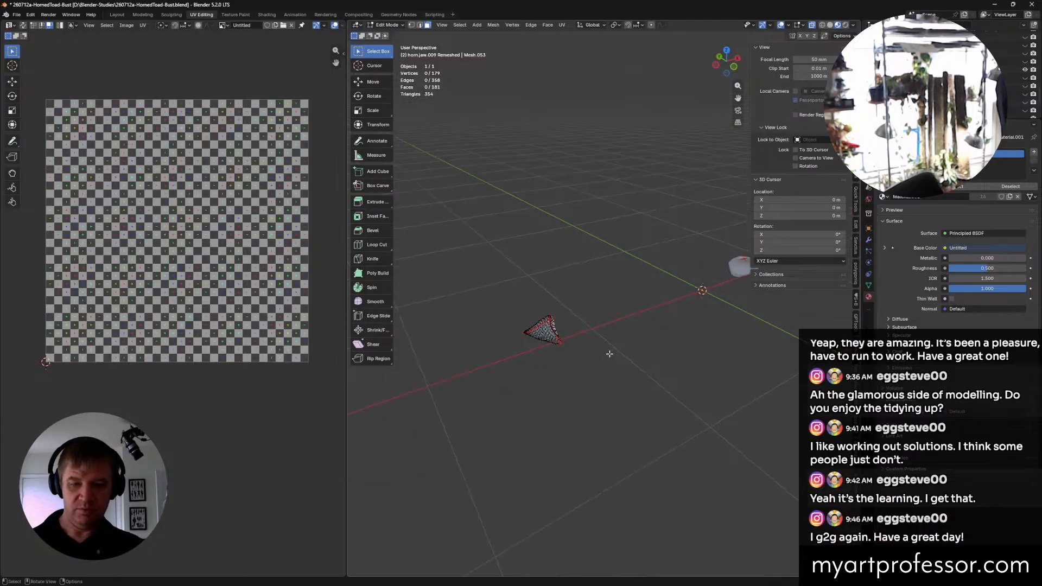
{"action": "key", "text": "h"}
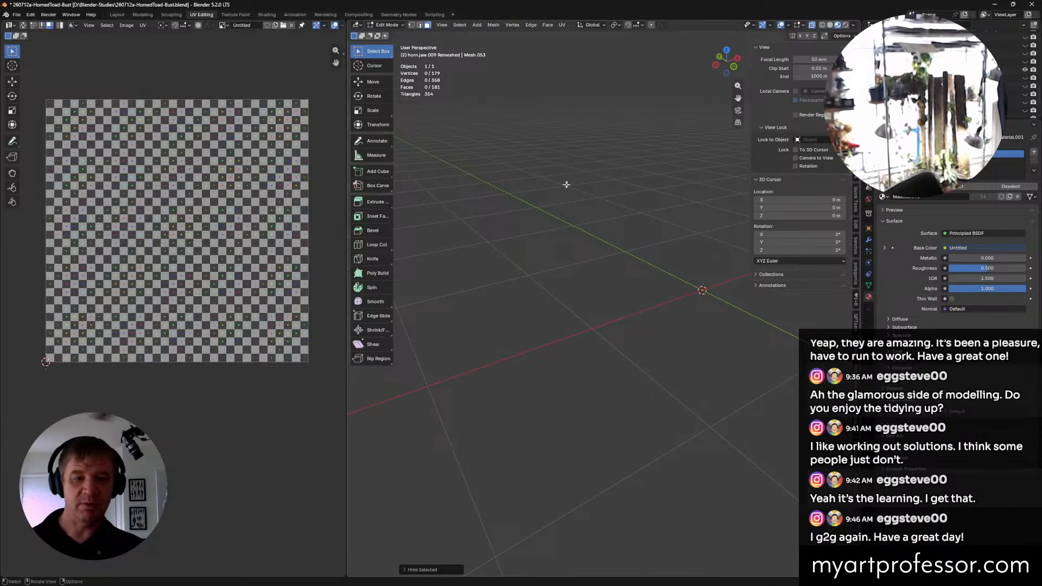
{"action": "left_click", "coordinate": [442, 25]}
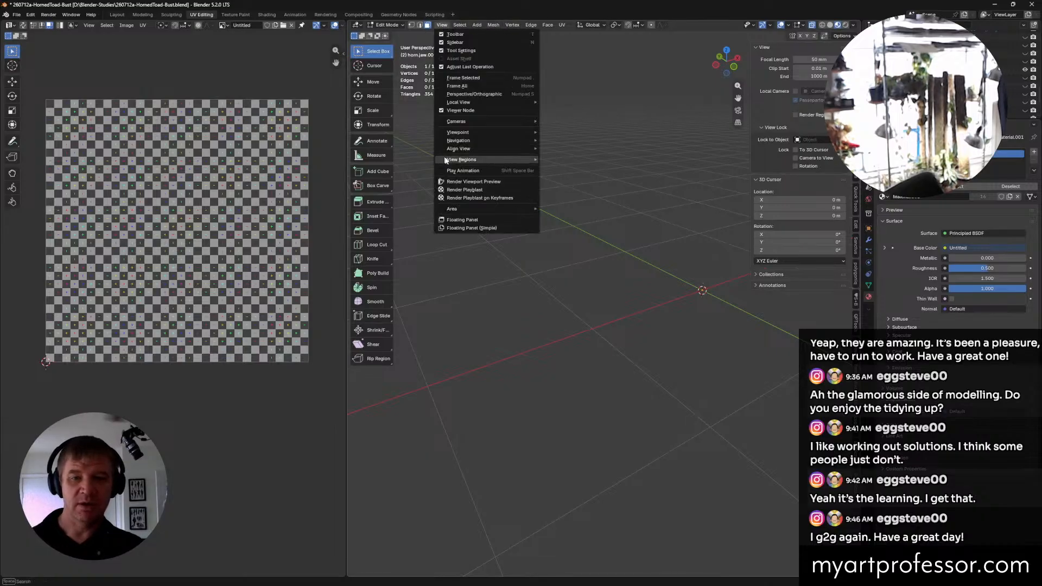
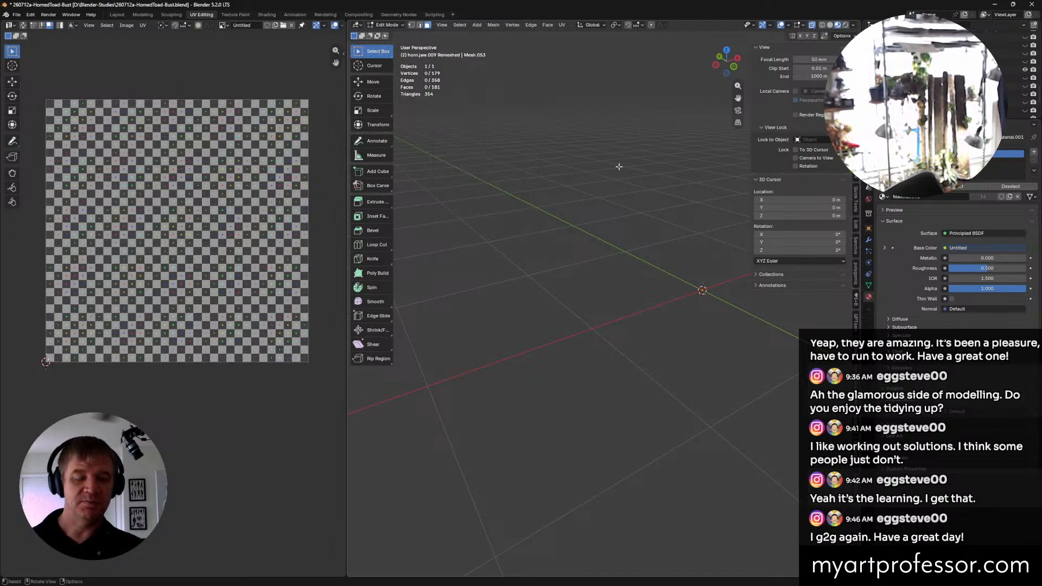
{"action": "middle_click_drag", "start_coordinate": [619, 168], "coordinate": [623, 183]}
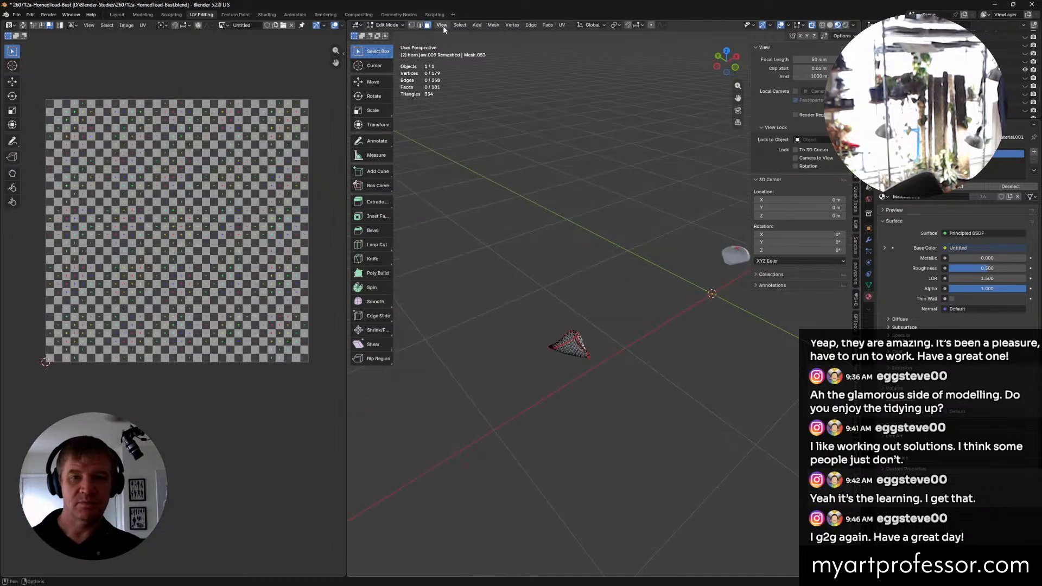
Step: Leave mesh editing of the horn and switch to Object Mode
{"action": "key", "text": "ctrl+Tab"}
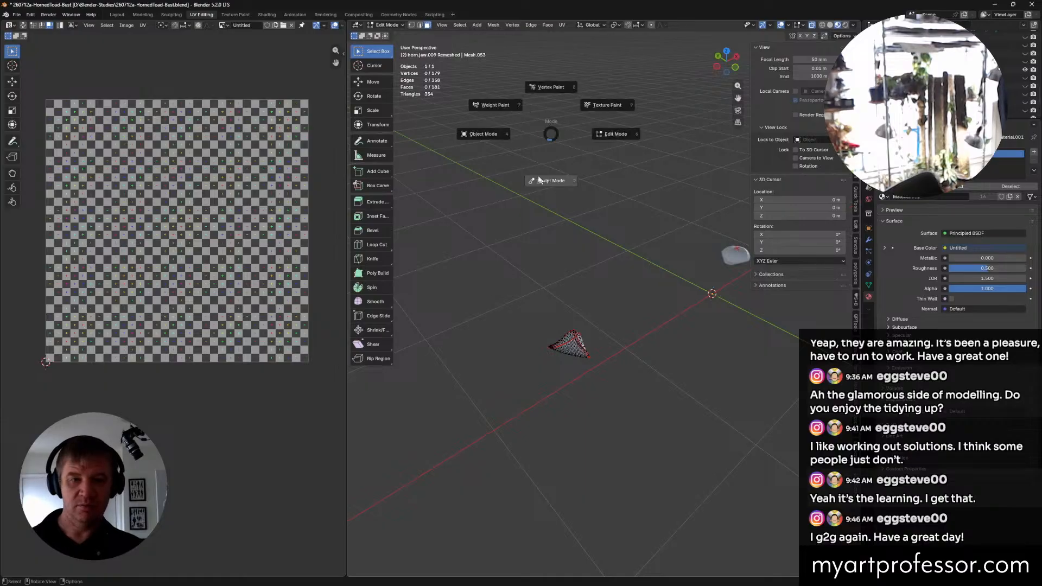
{"action": "left_click", "coordinate": [474, 140]}
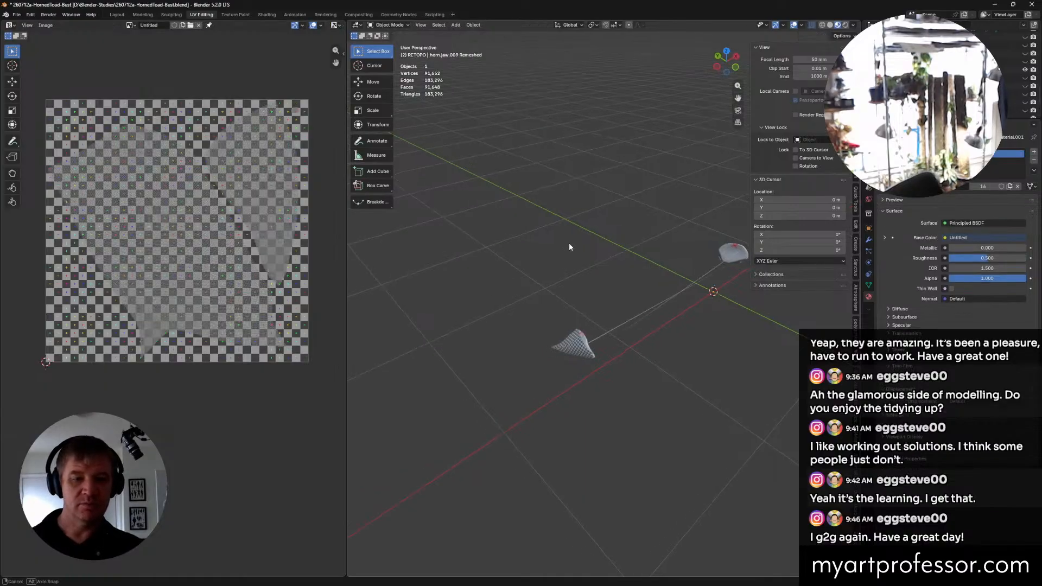
{"action": "scroll", "coordinate": [568, 243], "scroll_direction": "up", "scroll_amount": 2}
{"action": "middle_click_drag", "start_coordinate": [697, 307], "coordinate": [515, 283], "text": "shift"}
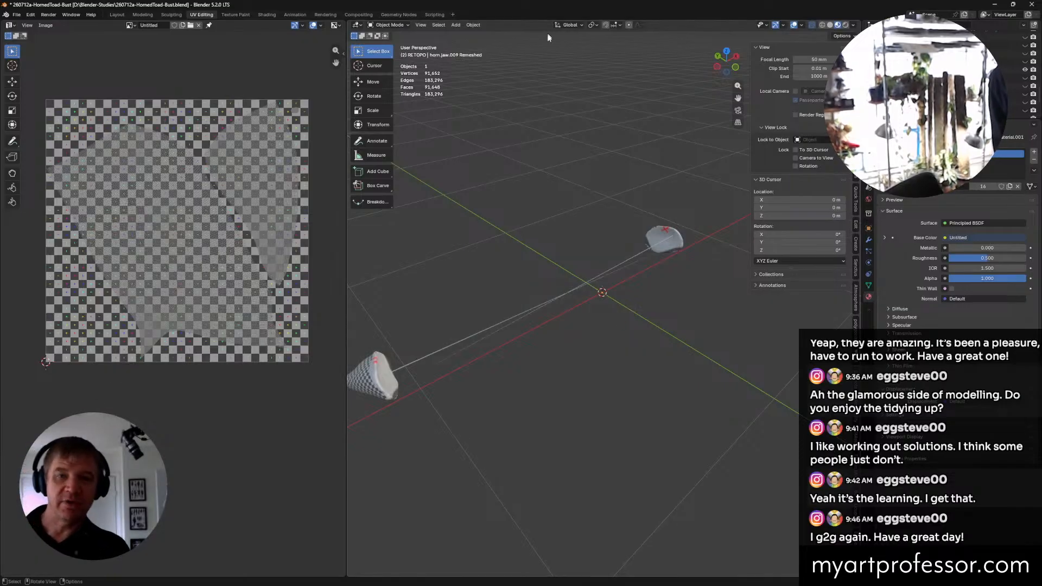
{"action": "left_click", "coordinate": [474, 25]}
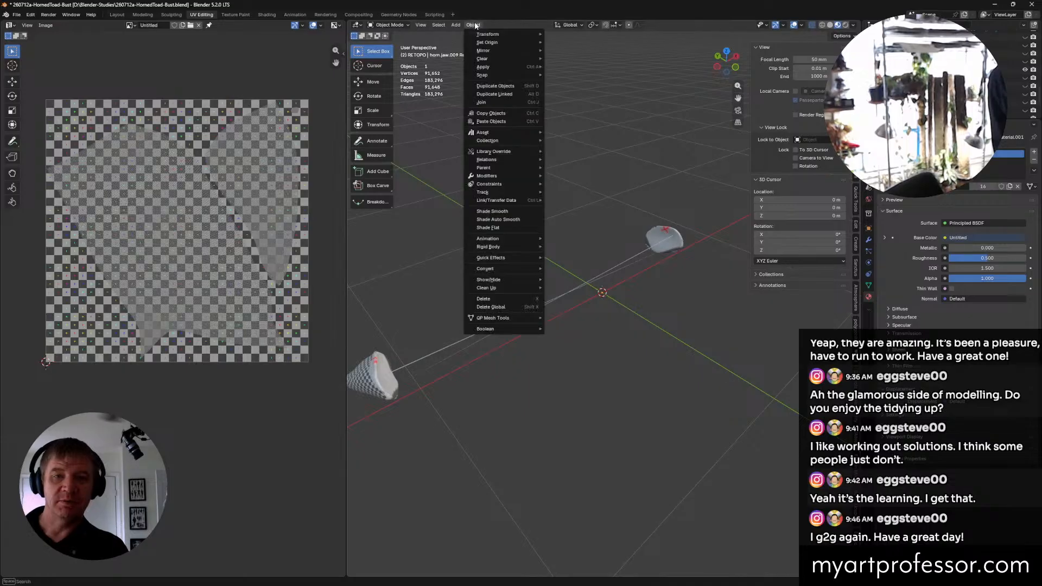
{"action": "left_click", "coordinate": [420, 25]}
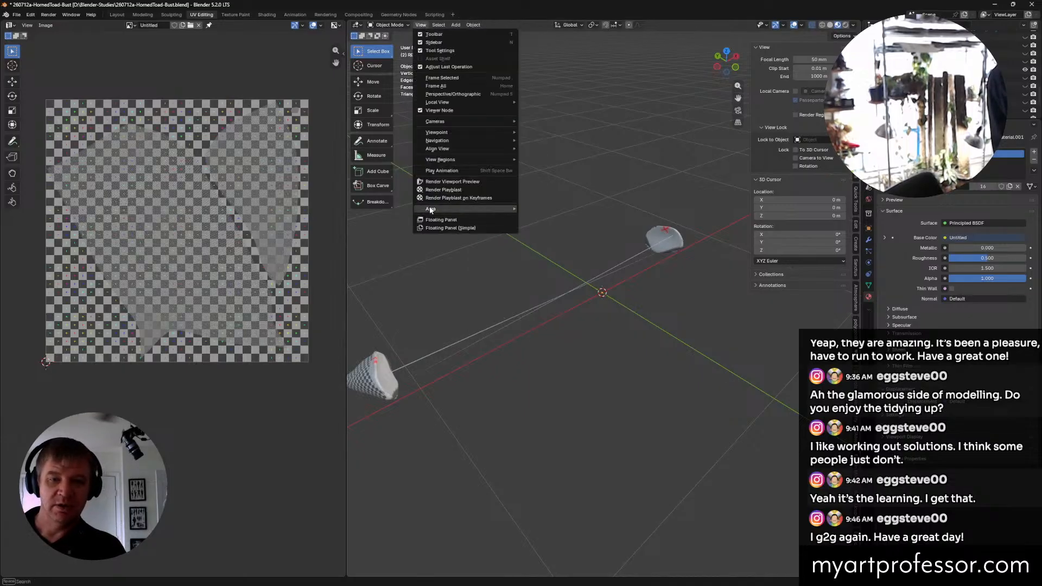
{"action": "mouse_move", "coordinate": [435, 210]}
{"action": "mouse_move", "coordinate": [446, 137]}
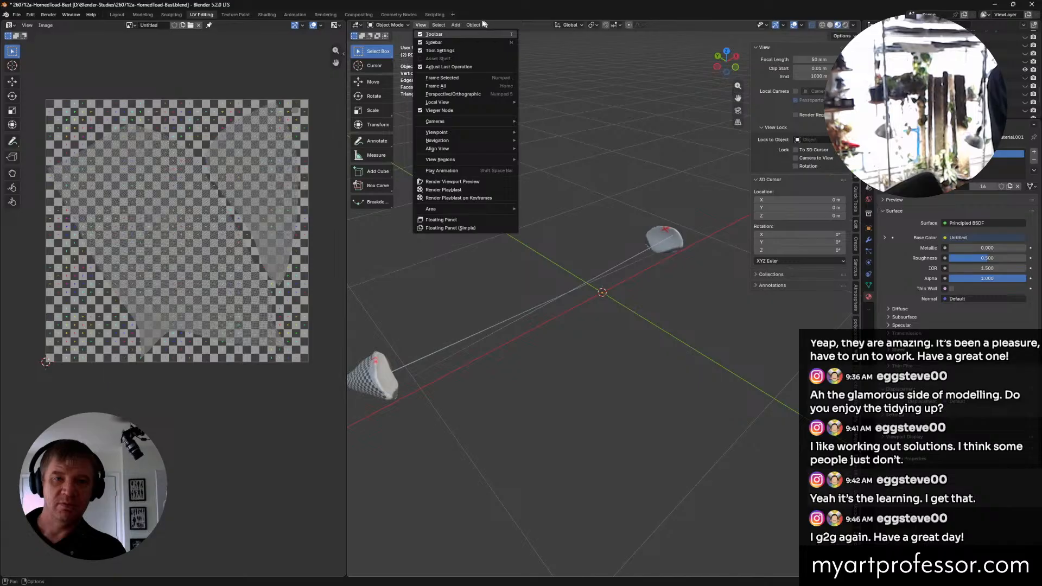
{"action": "mouse_move", "coordinate": [474, 28]}
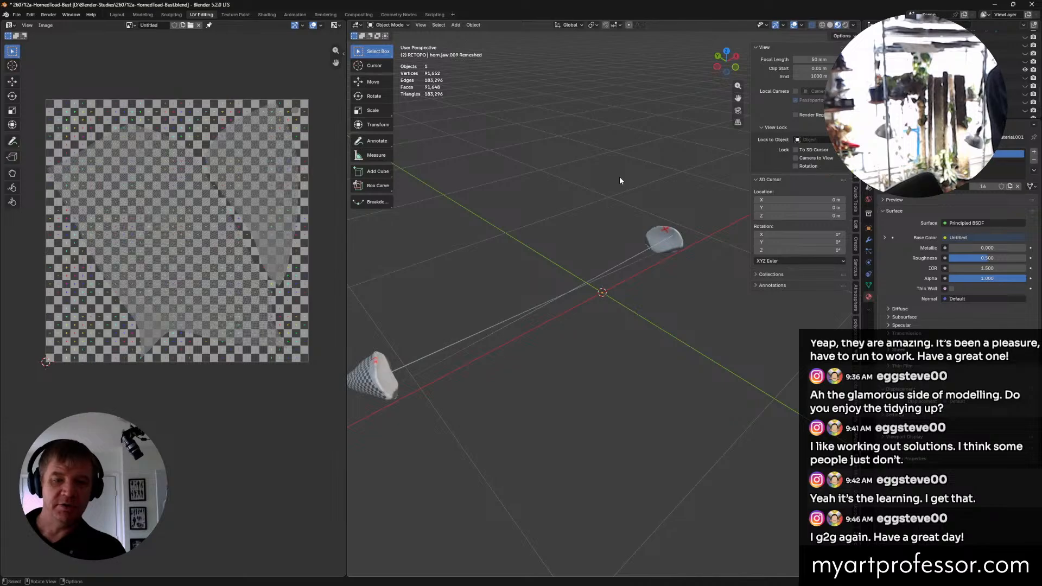
Step: Reveal all hidden objects of the toad bust, clear their group selection and save the file
{"action": "key", "text": "alt+h"}
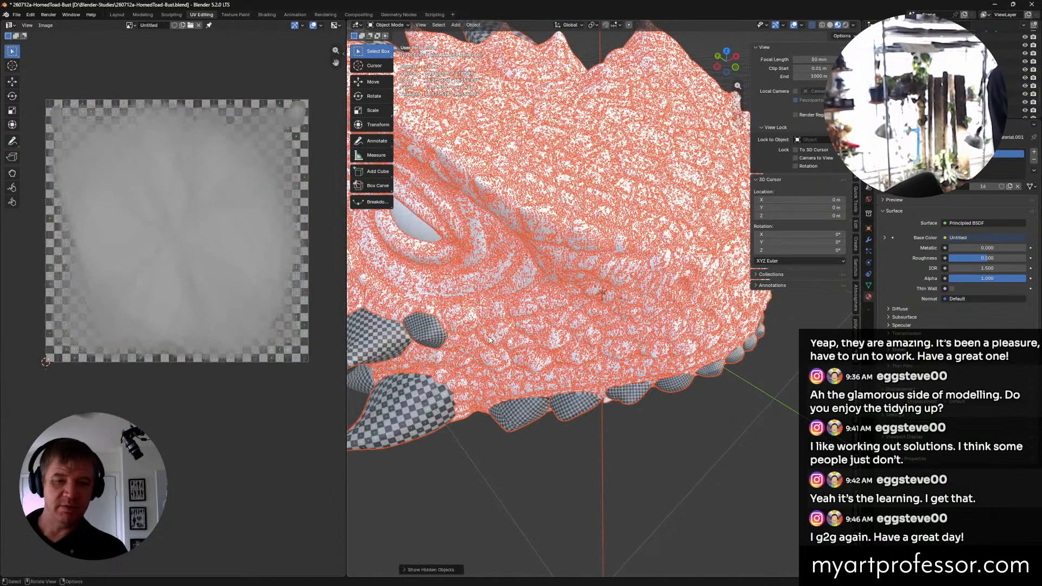
{"action": "scroll", "coordinate": [490, 340], "scroll_direction": "down", "scroll_amount": 3}
{"action": "middle_click_drag", "start_coordinate": [490, 340], "coordinate": [466, 302]}
{"action": "scroll", "coordinate": [465, 302], "scroll_direction": "down", "scroll_amount": 3}
{"action": "left_click", "coordinate": [513, 347]}
{"action": "middle_click_drag", "start_coordinate": [532, 400], "coordinate": [608, 364]}
{"action": "key", "text": "ctrl+s"}
Step: Isolate the small upper neck horn by hiding all other objects, and enter Edit Mode on it
{"action": "left_click", "coordinate": [572, 348]}
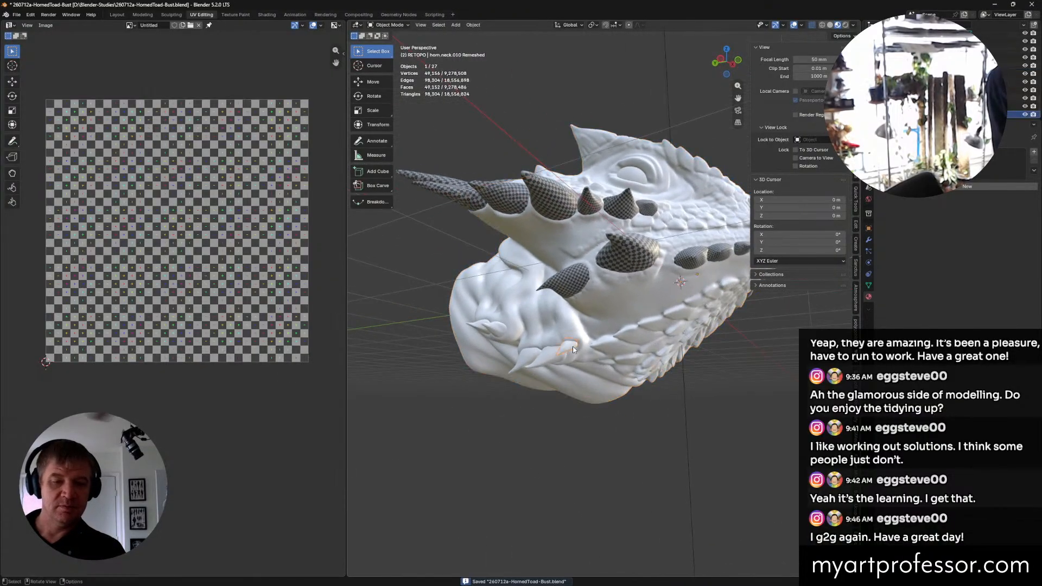
{"action": "middle_click_drag", "start_coordinate": [566, 400], "coordinate": [552, 371], "text": "ctrl"}
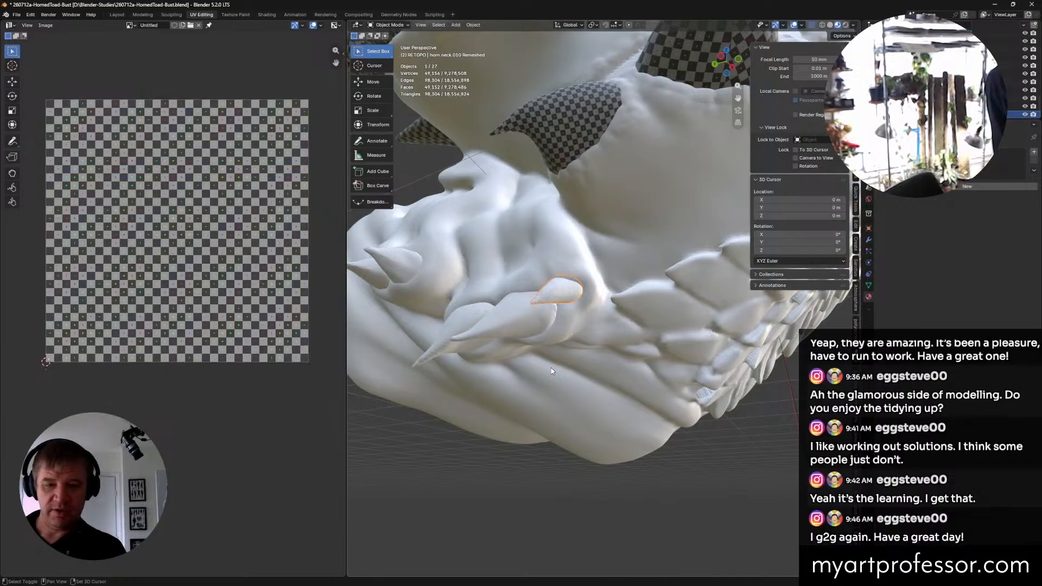
{"action": "key", "text": "shift+h"}
{"action": "mouse_move", "coordinate": [543, 370]}
{"action": "middle_mouse_down"}
{"action": "mouse_move", "coordinate": [531, 275]}
{"action": "mouse_move", "coordinate": [500, 291]}
{"action": "mouse_move", "coordinate": [530, 421]}
{"action": "middle_mouse_up"}
{"action": "key", "text": "ctrl+Tab"}
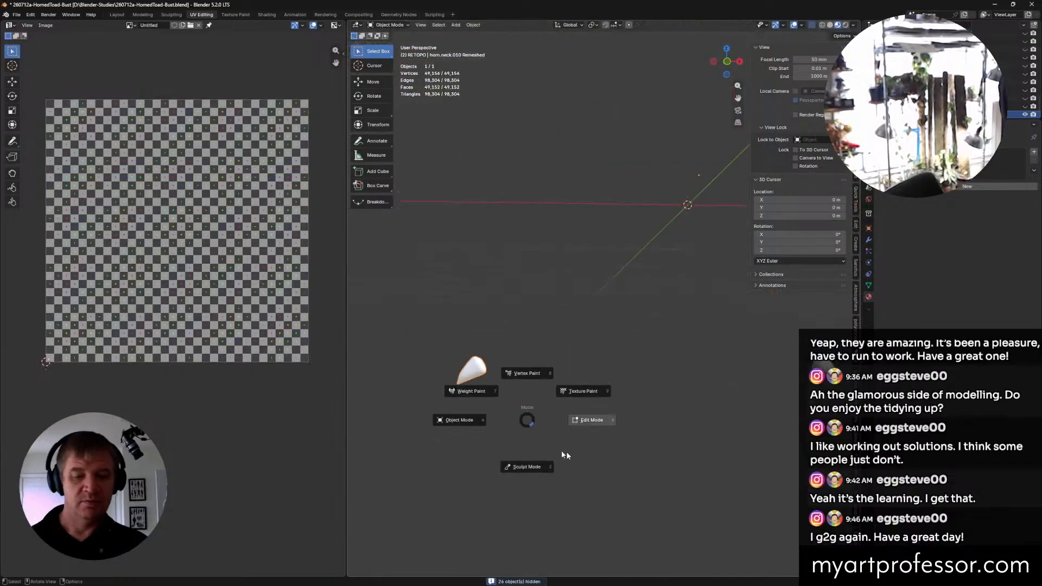
{"action": "left_click", "coordinate": [605, 437]}
Step: Set the neck horn's mesh to edge selection and turn off X-ray display
{"action": "middle_click_drag", "start_coordinate": [554, 438], "coordinate": [507, 370]}
{"action": "middle_click_drag", "start_coordinate": [524, 348], "coordinate": [554, 369]}
{"action": "left_click", "coordinate": [560, 333]}
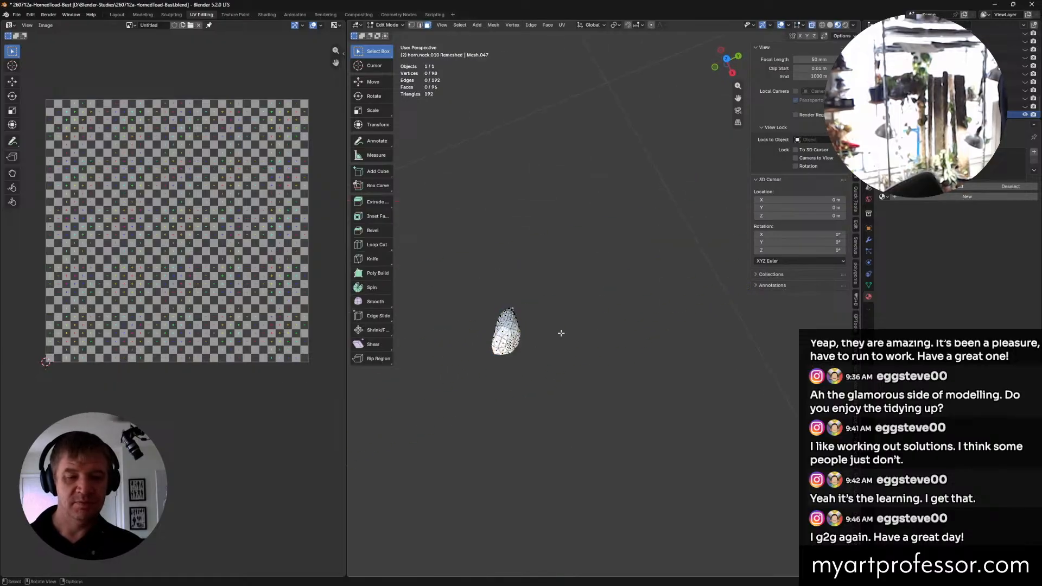
{"action": "key", "text": "2"}
{"action": "mouse_move", "coordinate": [478, 330]}
{"action": "middle_mouse_down"}
{"action": "mouse_move", "coordinate": [473, 358]}
{"action": "mouse_move", "coordinate": [498, 331]}
{"action": "mouse_move", "coordinate": [488, 327]}
{"action": "middle_mouse_up"}
{"action": "middle_click_drag", "start_coordinate": [624, 431], "coordinate": [598, 418], "text": "shift"}
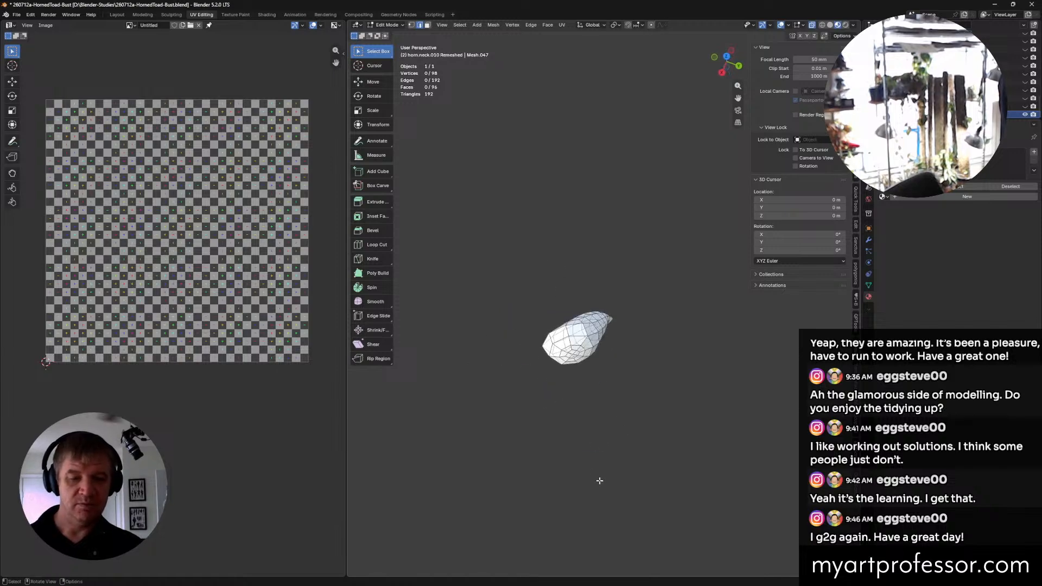
{"action": "middle_click_drag", "start_coordinate": [596, 381], "coordinate": [648, 496]}
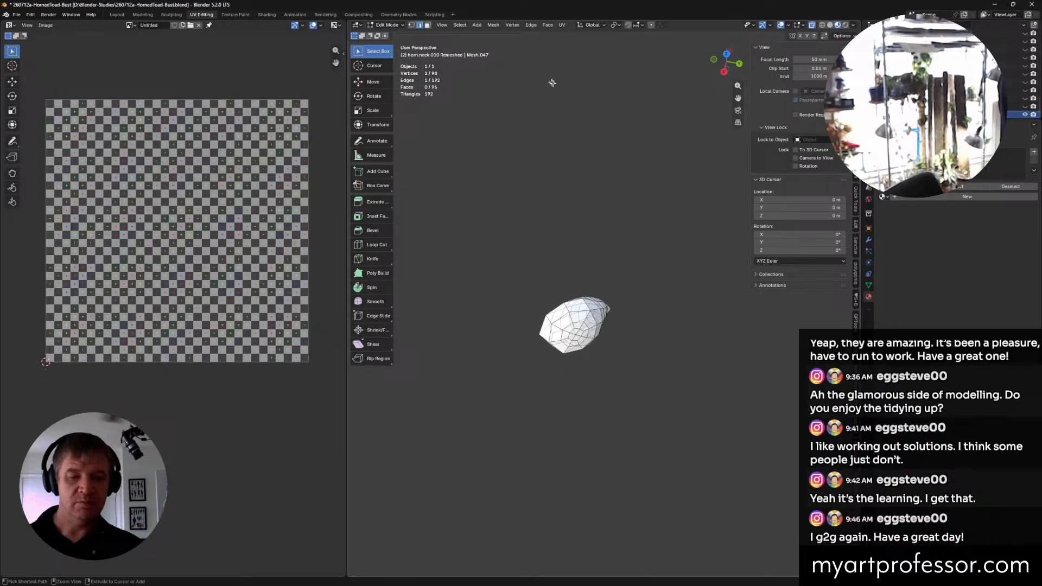
{"action": "middle_click_drag", "start_coordinate": [605, 365], "coordinate": [564, 292]}
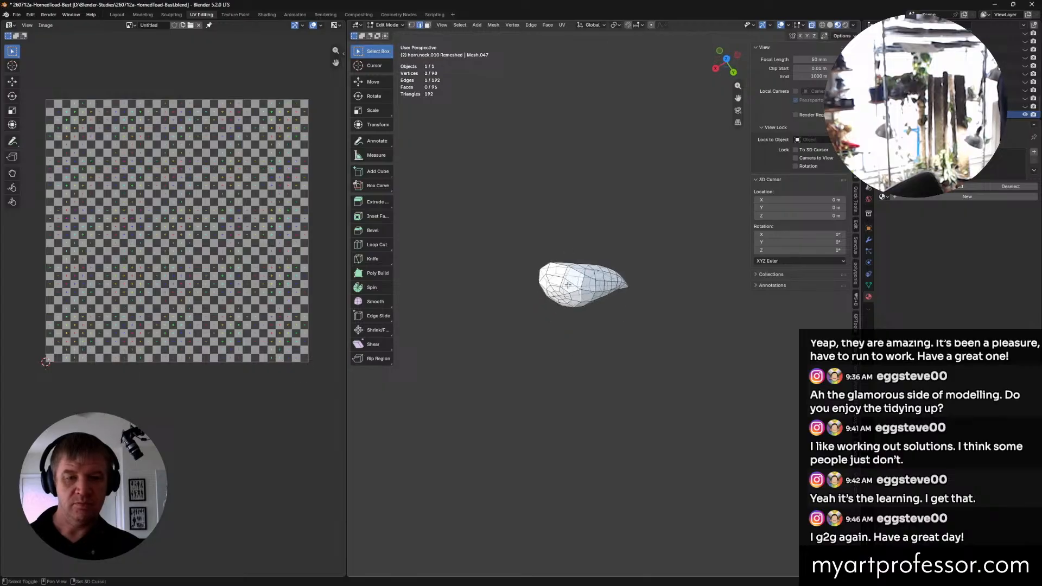
{"action": "key", "text": "ctrl+z"}
{"action": "scroll", "coordinate": [569, 285], "scroll_direction": "up", "scroll_amount": 4}
{"action": "key", "text": "alt+z"}
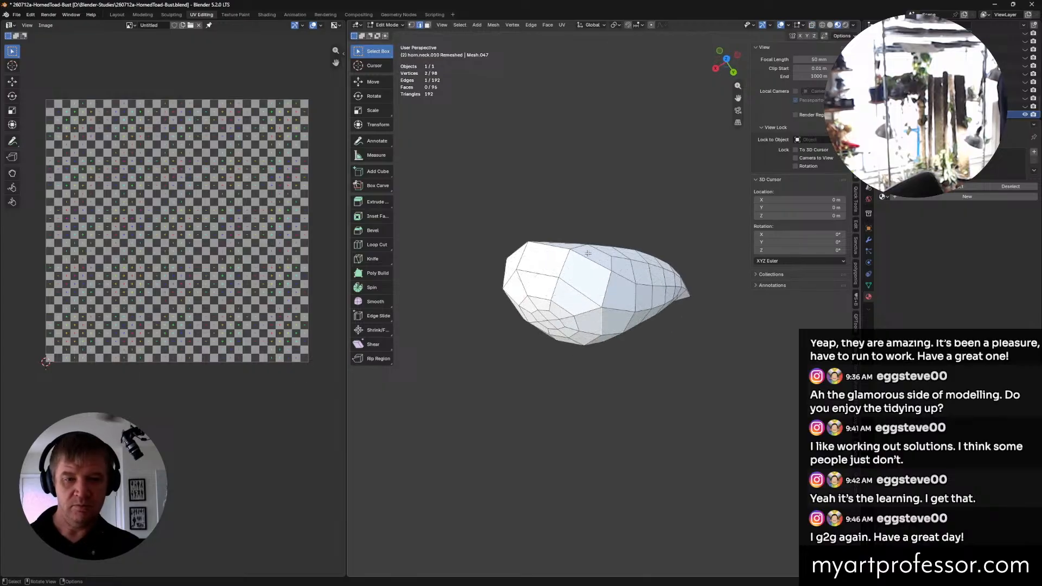
Step: Select the edge loop around the neck horn's blunt base and mark it as a seam
{"action": "middle_click_drag", "start_coordinate": [589, 253], "coordinate": [600, 292]}
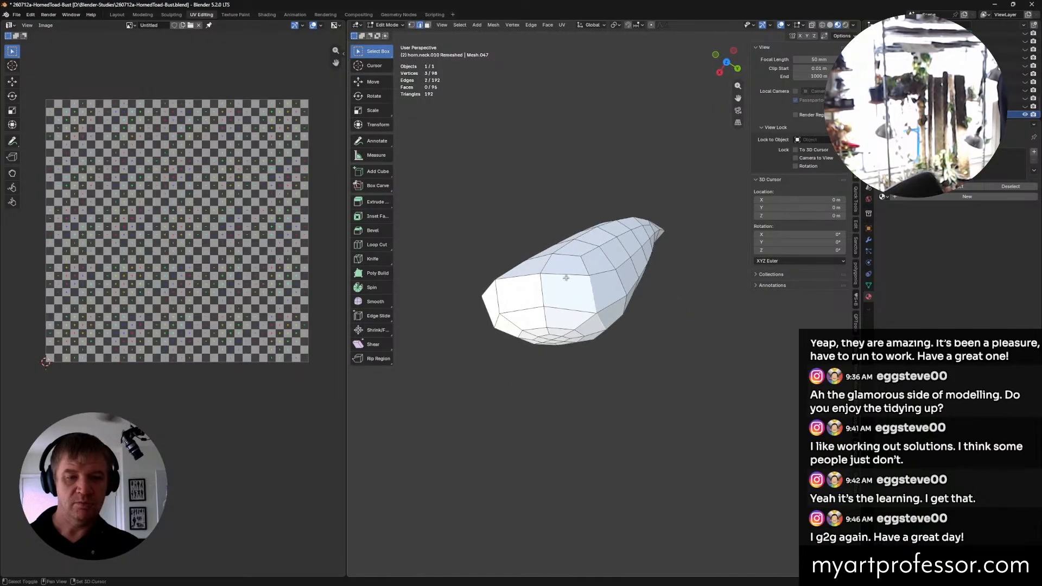
{"action": "left_click", "coordinate": [518, 277], "text": "shift"}
{"action": "middle_click_drag", "start_coordinate": [560, 278], "coordinate": [589, 380]}
{"action": "left_click", "coordinate": [561, 273], "text": "shift"}
{"action": "left_click", "coordinate": [579, 355], "text": "shift"}
{"action": "left_click", "coordinate": [580, 352], "text": "shift"}
{"action": "left_click", "coordinate": [614, 361], "text": "shift"}
{"action": "left_click", "coordinate": [605, 368], "text": "shift"}
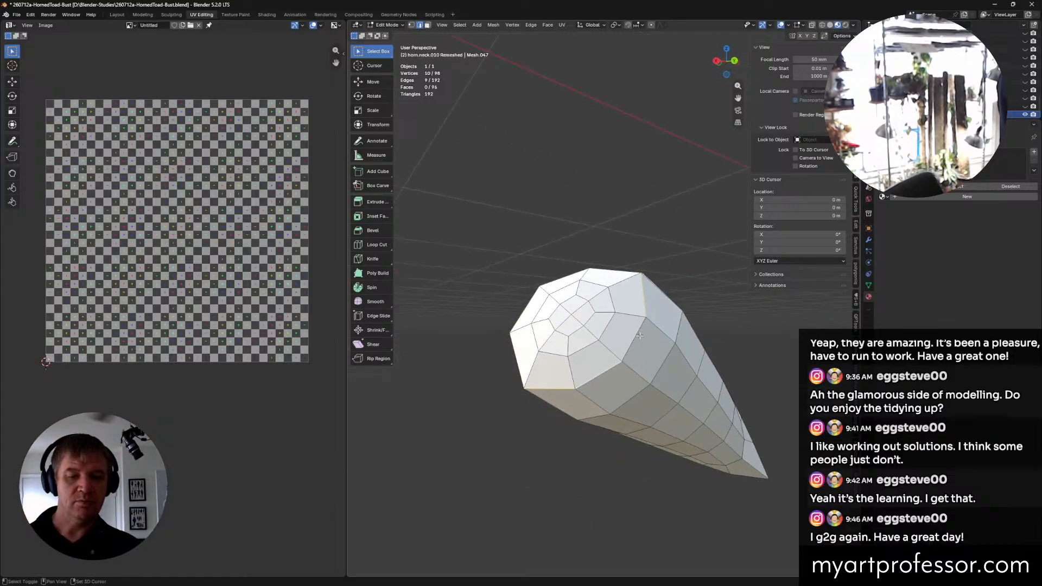
{"action": "left_click", "coordinate": [627, 347], "text": "shift"}
{"action": "key", "text": "ctrl+e"}
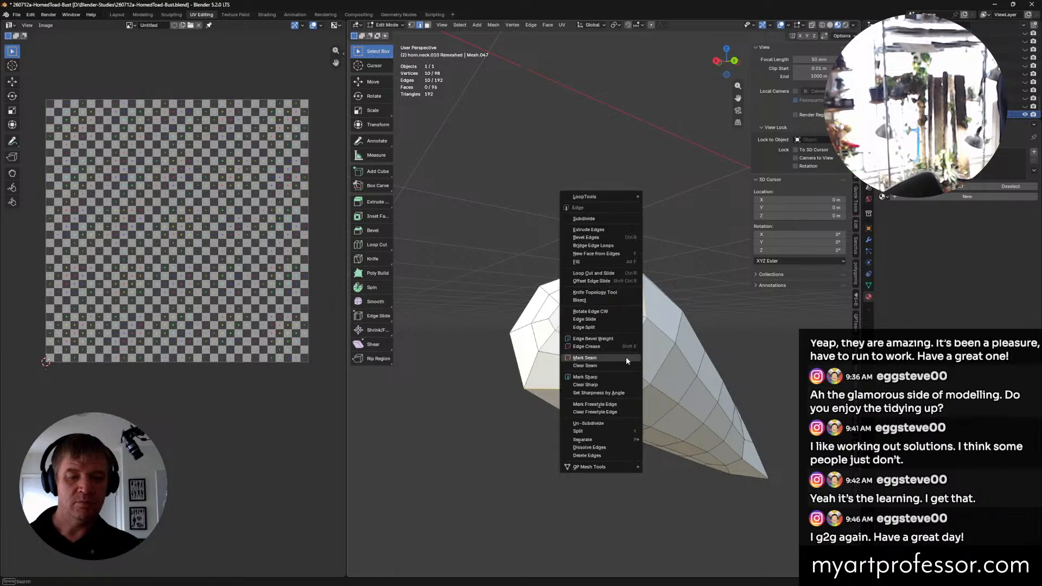
{"action": "left_click", "coordinate": [600, 357]}
Step: Mark a seam along the lengthwise edges running from the base loop over the tip and back along the opposite side, then deselect everything
{"action": "middle_click_drag", "start_coordinate": [601, 358], "coordinate": [703, 227]}
{"action": "left_click", "coordinate": [636, 228]}
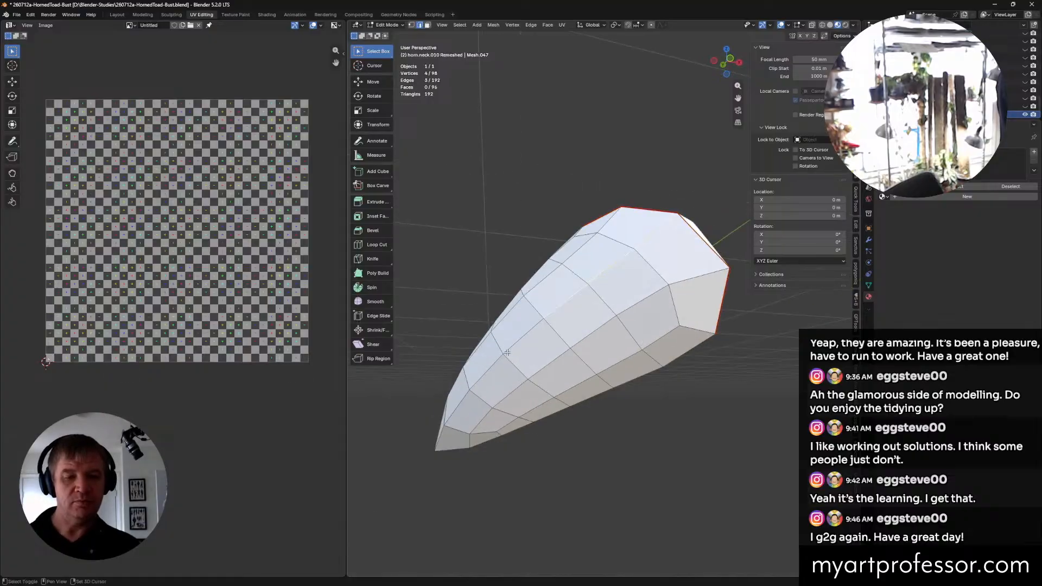
{"action": "left_click", "coordinate": [452, 414], "text": "shift"}
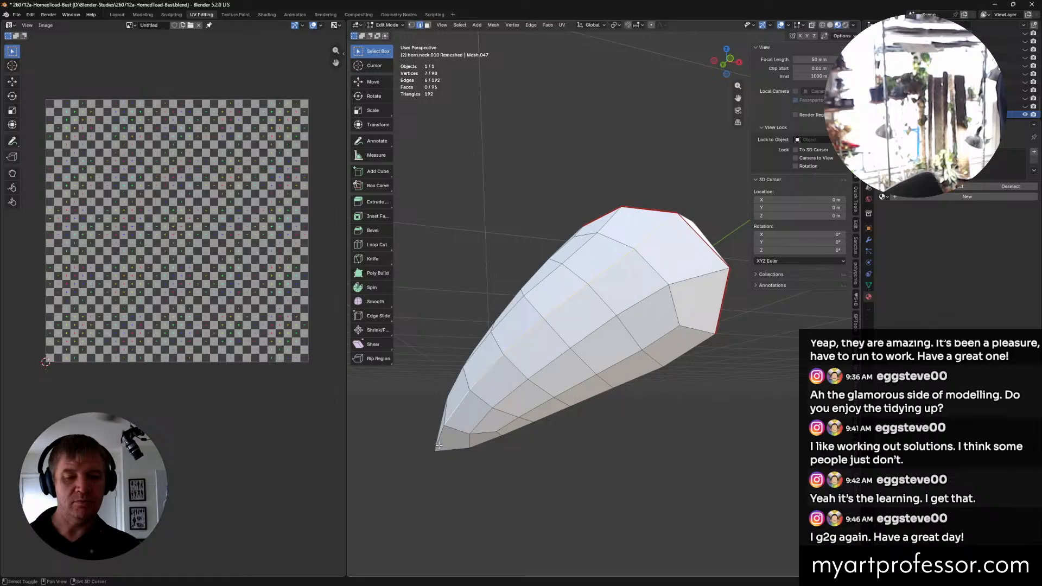
{"action": "left_click", "coordinate": [441, 435], "text": "shift"}
{"action": "middle_click_drag", "start_coordinate": [440, 436], "coordinate": [465, 317]}
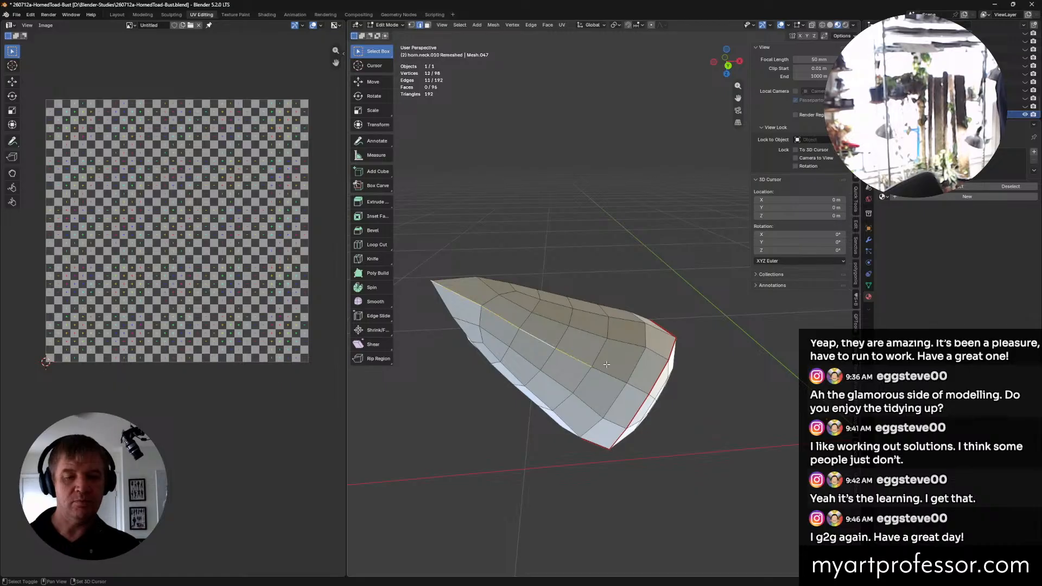
{"action": "right_click", "coordinate": [652, 384]}
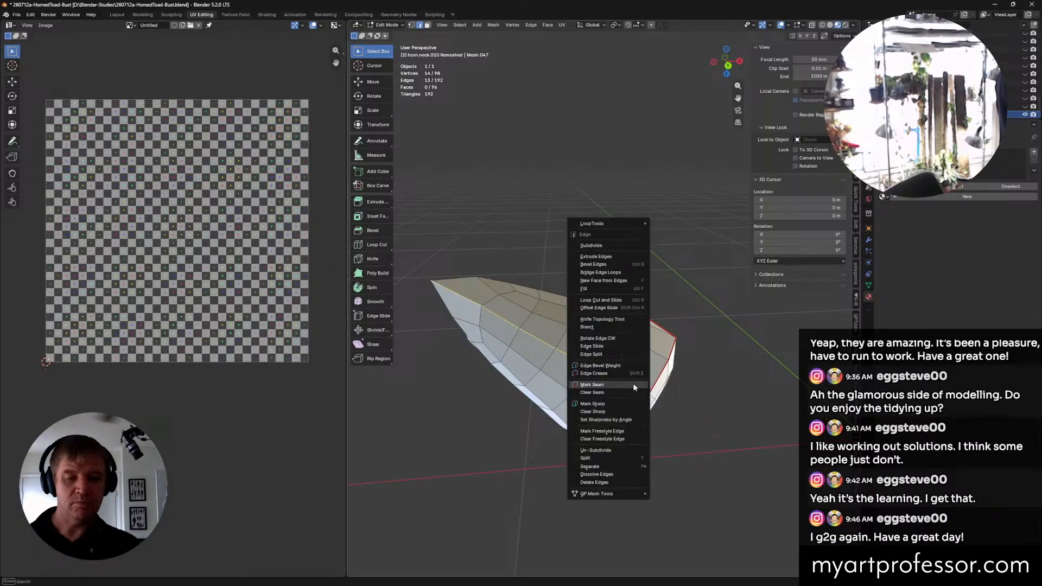
{"action": "mouse_move", "coordinate": [652, 384]}
{"action": "middle_mouse_down"}
{"action": "mouse_move", "coordinate": [540, 425]}
{"action": "mouse_move", "coordinate": [654, 384]}
{"action": "middle_mouse_up"}
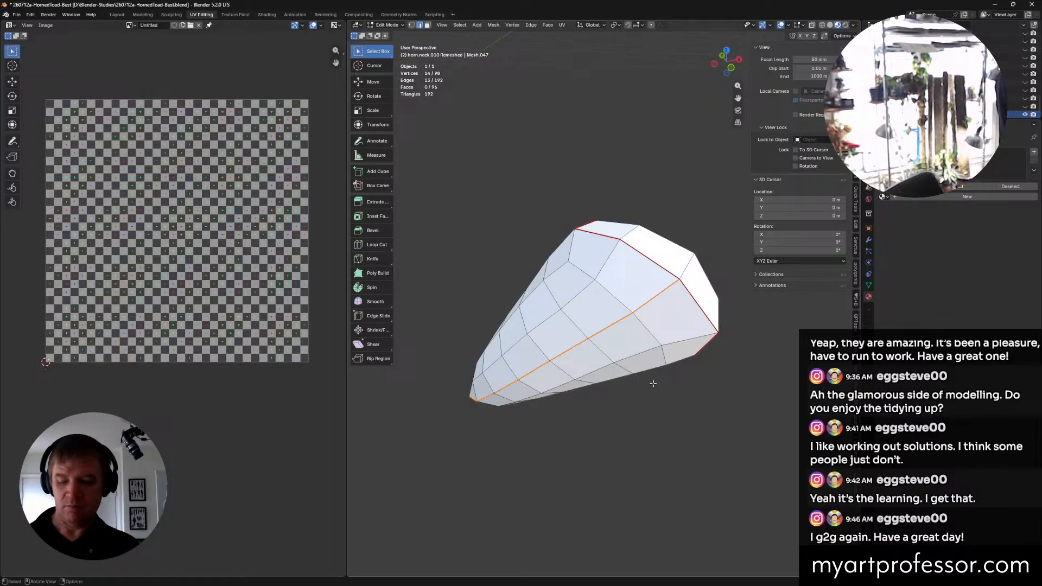
{"action": "key", "text": "alt+a"}
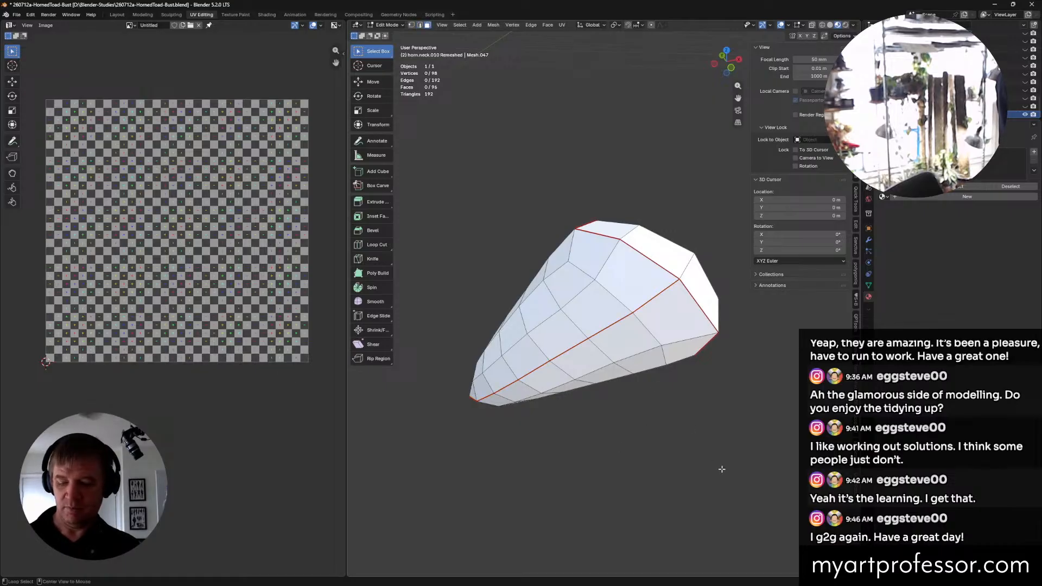
Step: Select the entire neck horn mesh and unwrap it with the Minimum Stretch method
{"action": "key", "text": "a"}
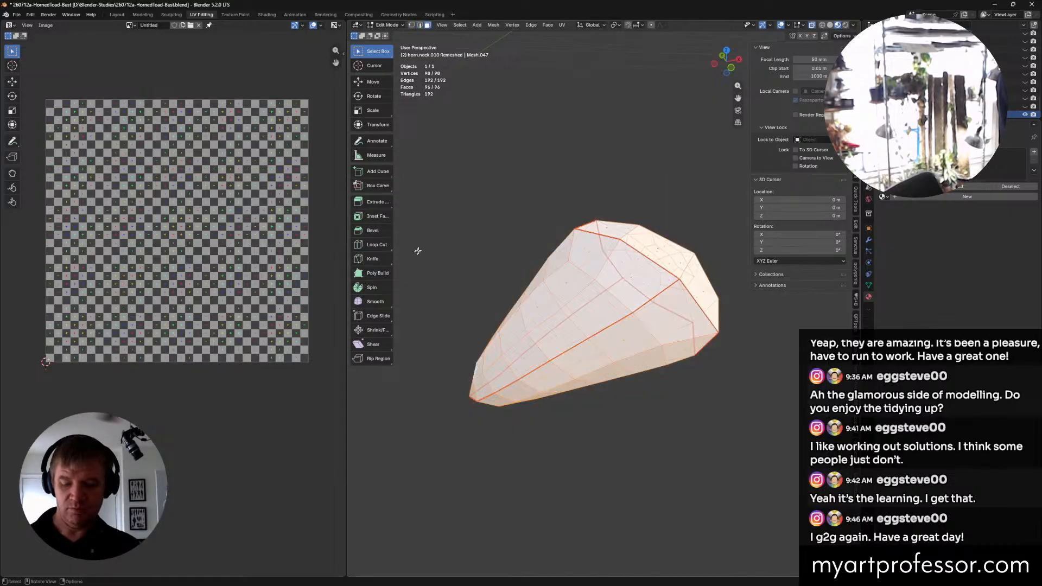
{"action": "key", "text": "u"}
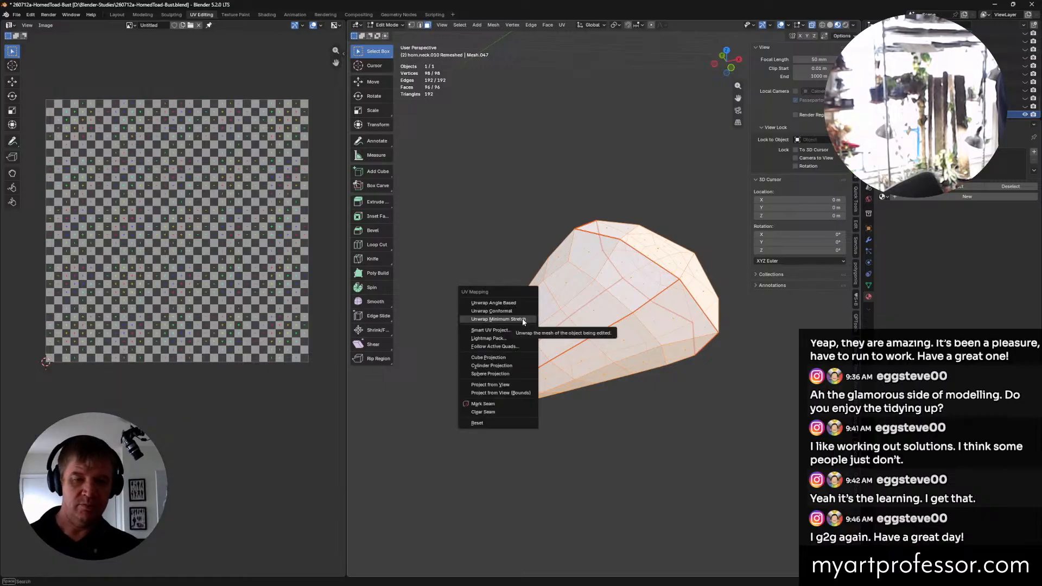
{"action": "left_click", "coordinate": [509, 319]}
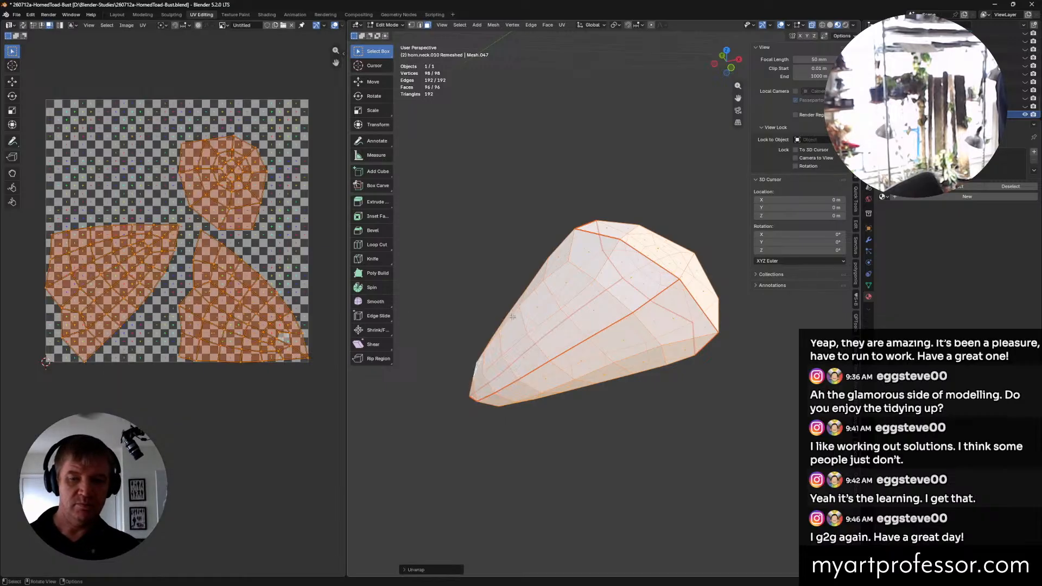
Step: Scale the round base-cap UV island down to about 0.17 and move it into the tile's upper-right corner
{"action": "key", "text": "l"}
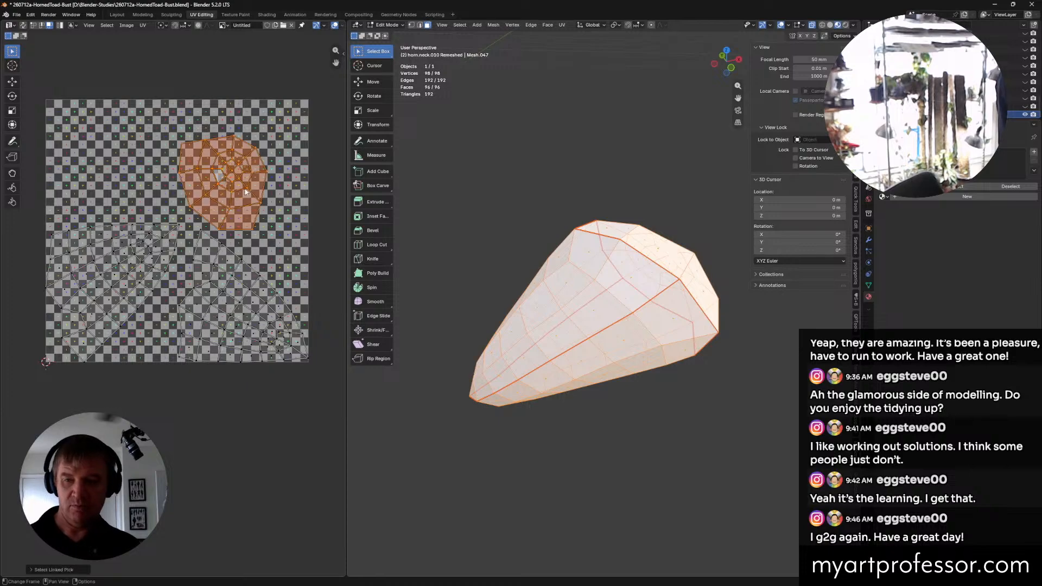
{"action": "key", "text": "s"}
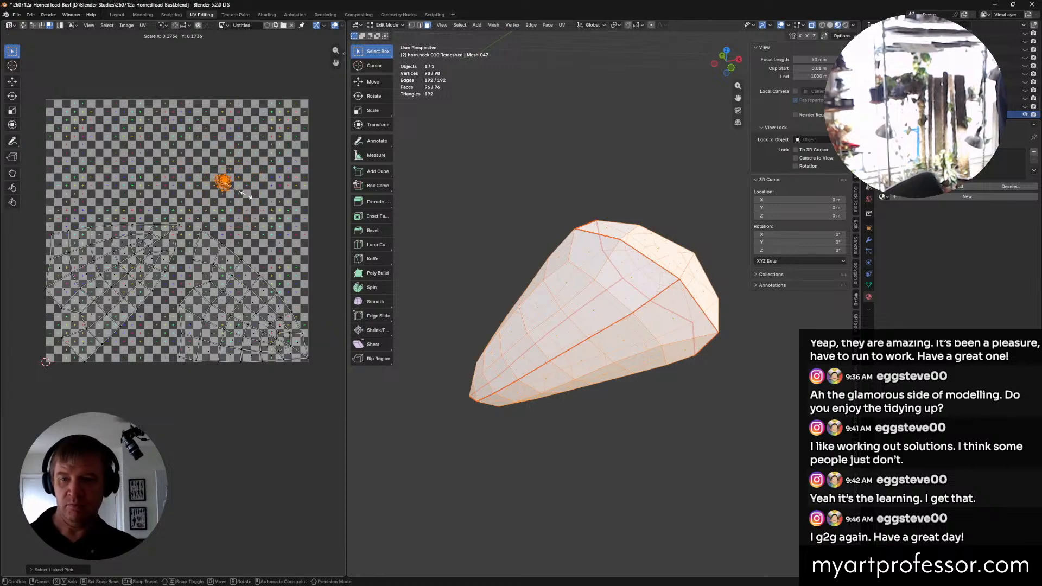
{"action": "left_click", "coordinate": [242, 191]}
{"action": "key", "text": "g"}
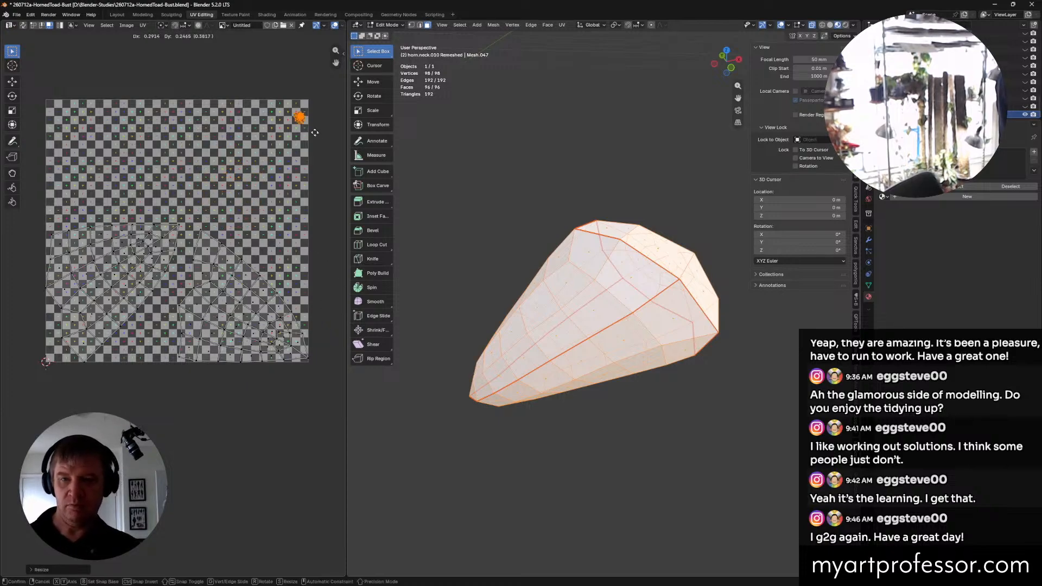
{"action": "left_click", "coordinate": [311, 127]}
Step: Select the lower-right side UV island of the horn, rotate it, and move it close against the other side island
{"action": "left_click", "coordinate": [243, 318]}
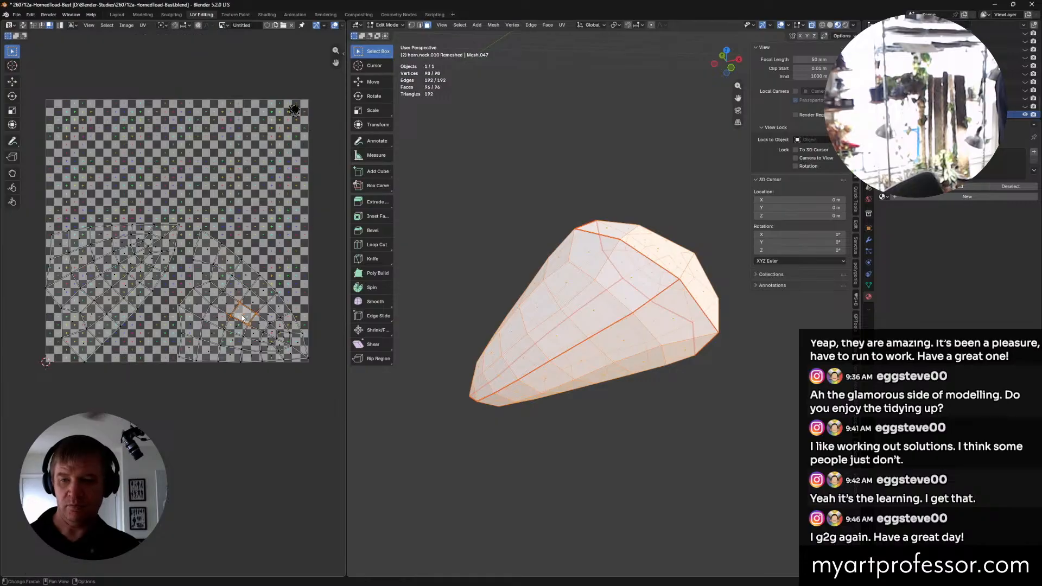
{"action": "key", "text": "l"}
{"action": "left_click", "coordinate": [155, 270]}
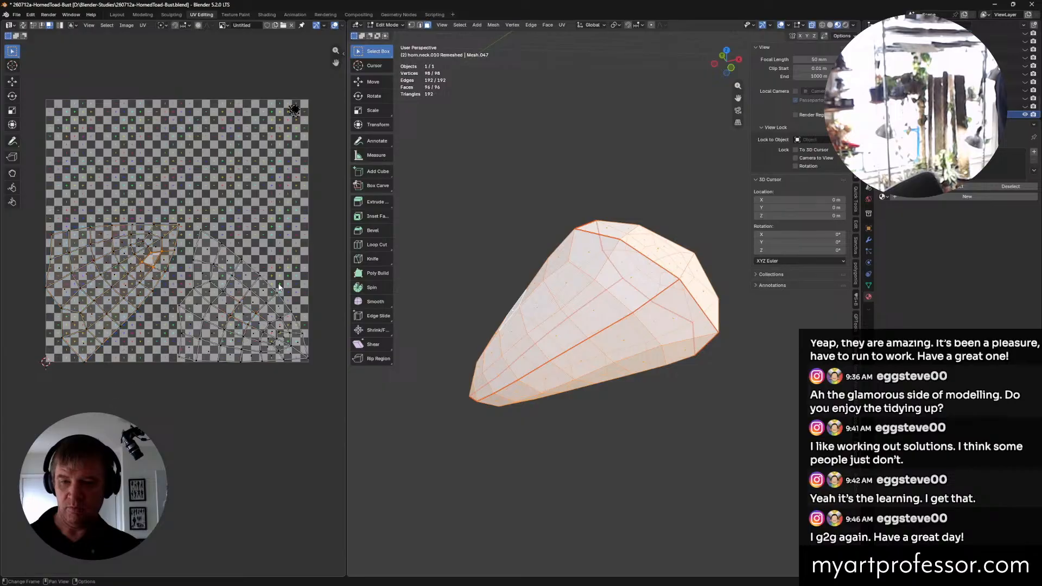
{"action": "left_click", "coordinate": [237, 320]}
{"action": "key", "text": "l"}
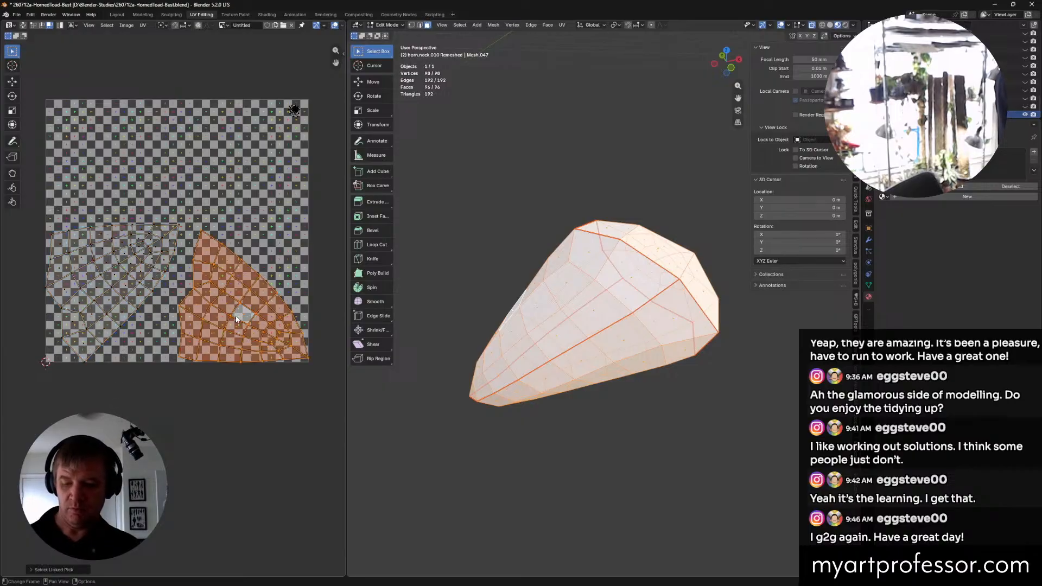
{"action": "key", "text": "r"}
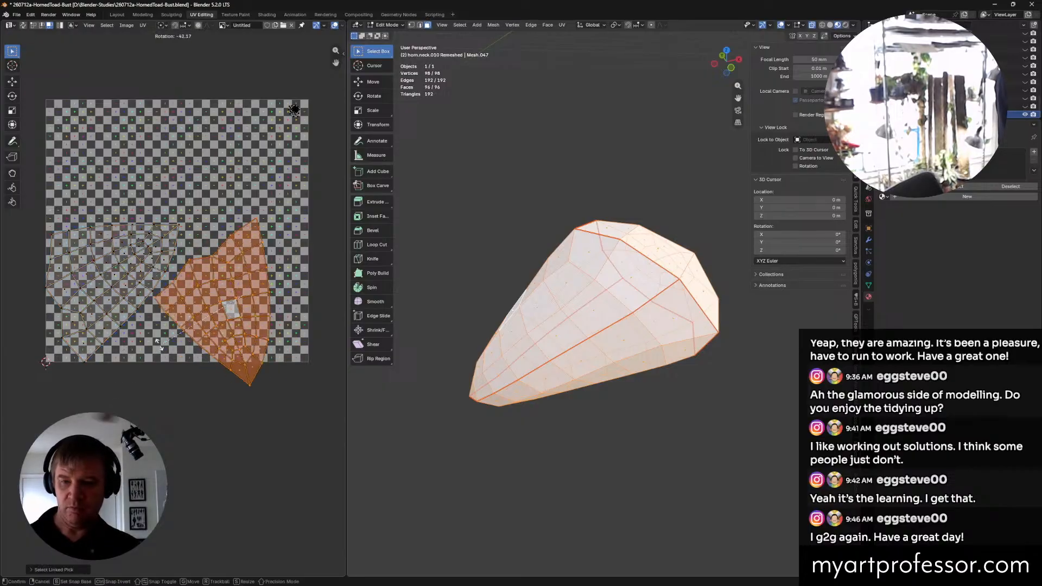
{"action": "left_click", "coordinate": [90, 152]}
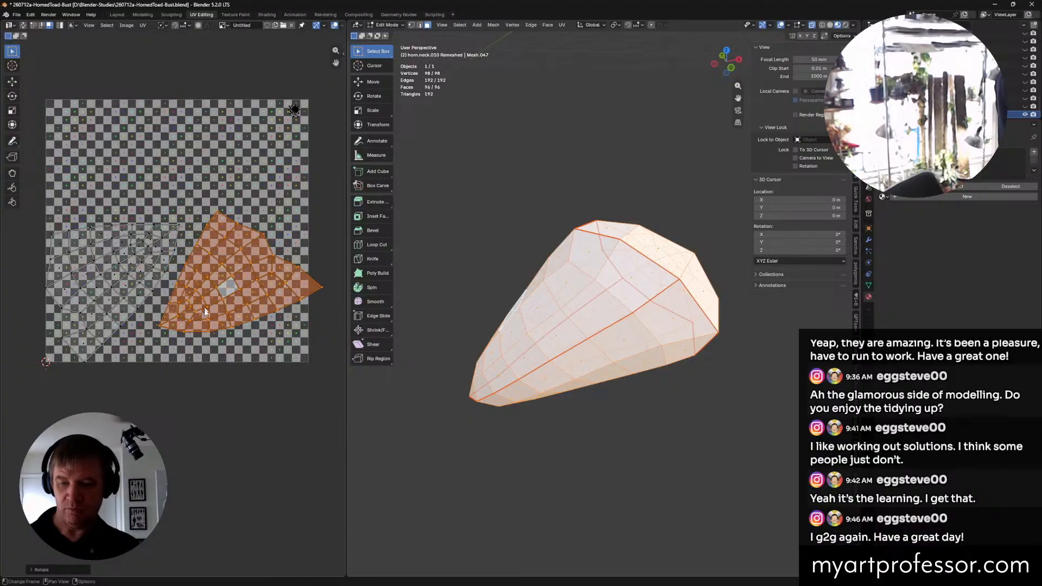
{"action": "key", "text": "g"}
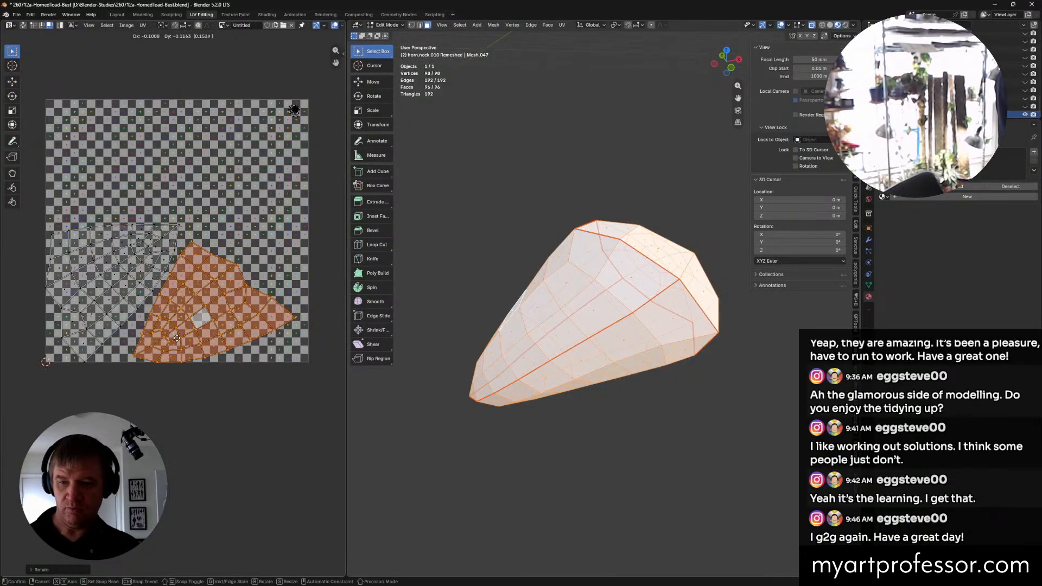
{"action": "left_click", "coordinate": [176, 351]}
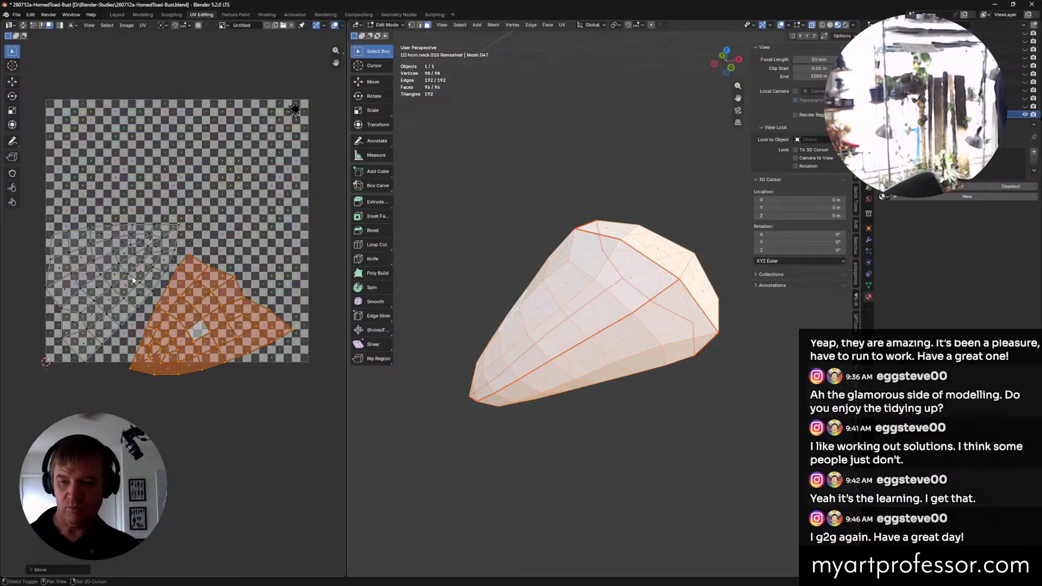
Step: Add the other side island to the selection, then move both up into the tile and rotate them together
{"action": "key", "text": "l"}
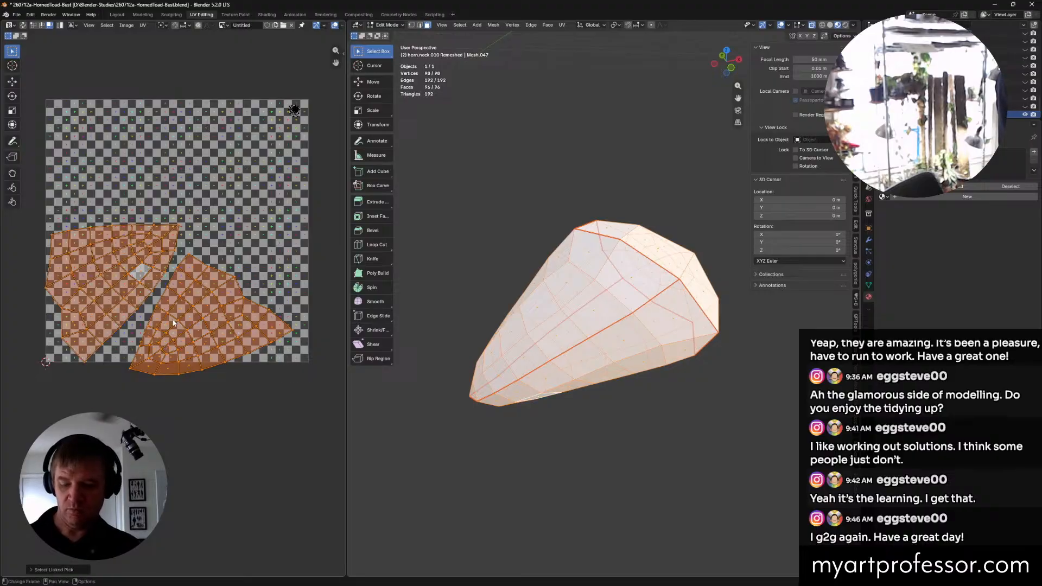
{"action": "key", "text": "g"}
{"action": "left_click", "coordinate": [183, 245]}
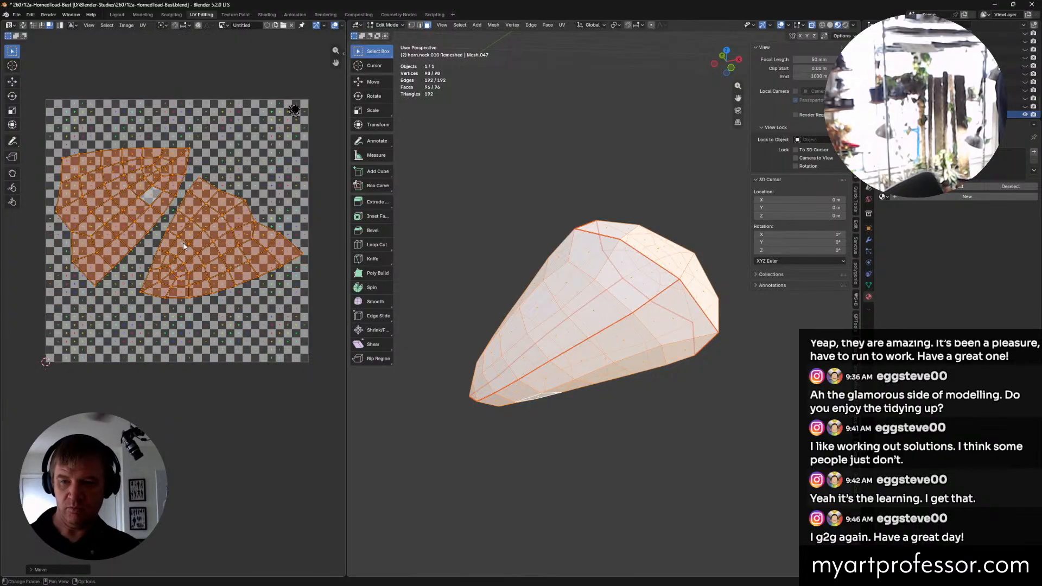
{"action": "key", "text": "r"}
{"action": "left_click", "coordinate": [224, 343]}
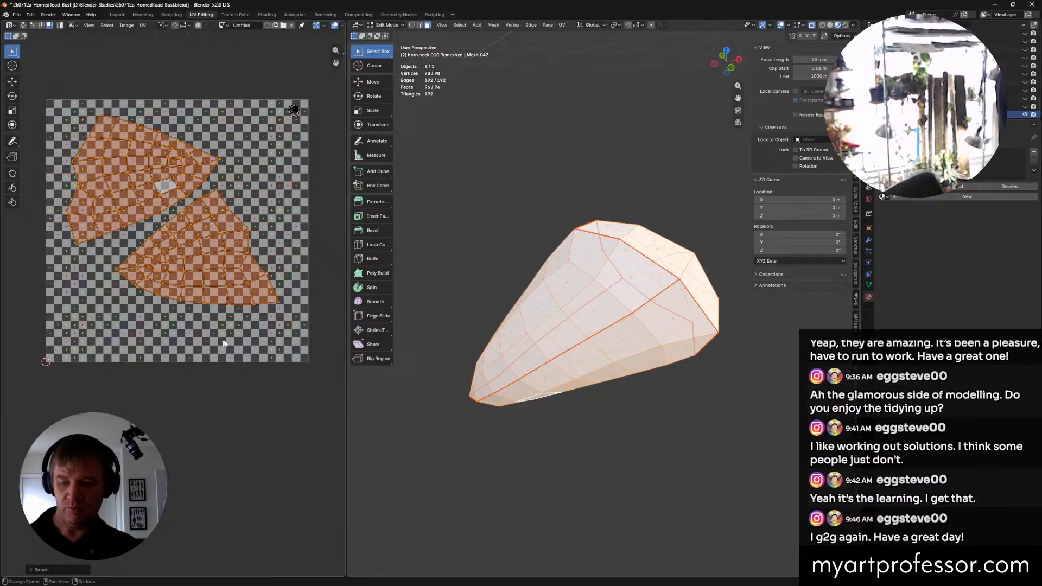
Step: Scale up both side islands together so they fill the tile while staying clear of the small cap island
{"action": "key", "text": "s"}
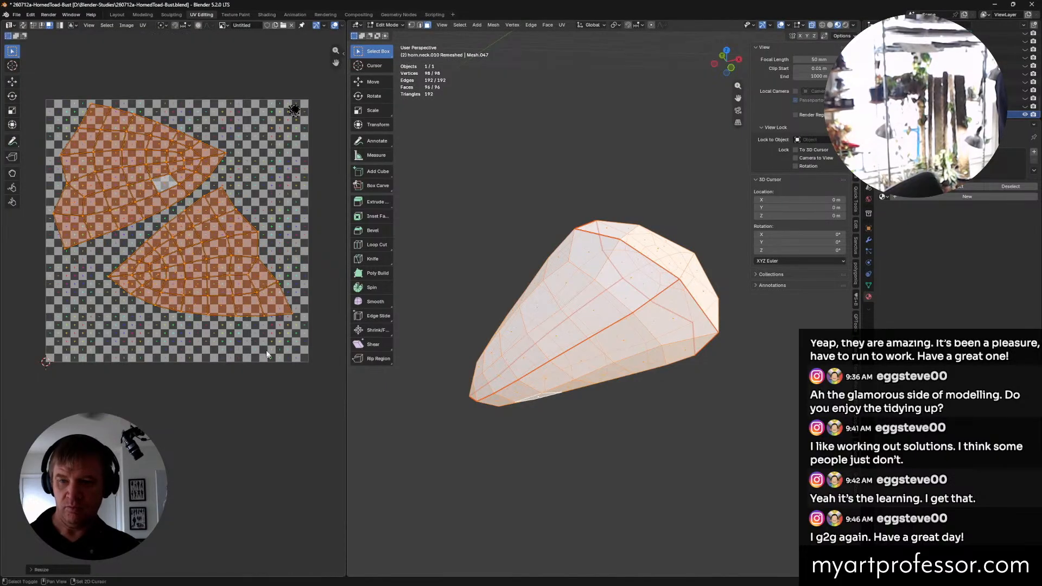
{"action": "left_click", "coordinate": [296, 509], "text": "shift"}
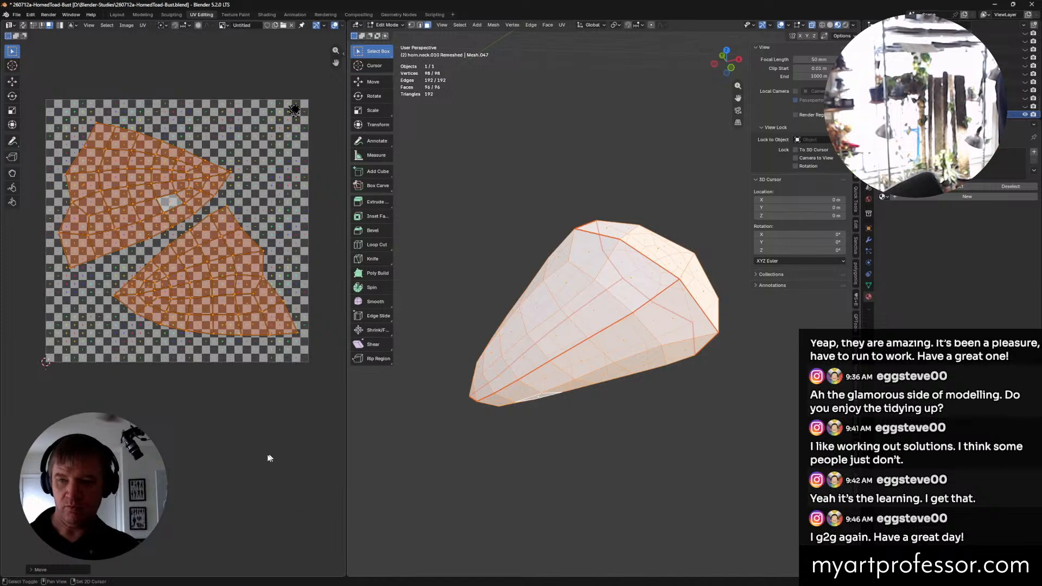
{"action": "key", "text": "ctrl+z"}
{"action": "key", "text": "s"}
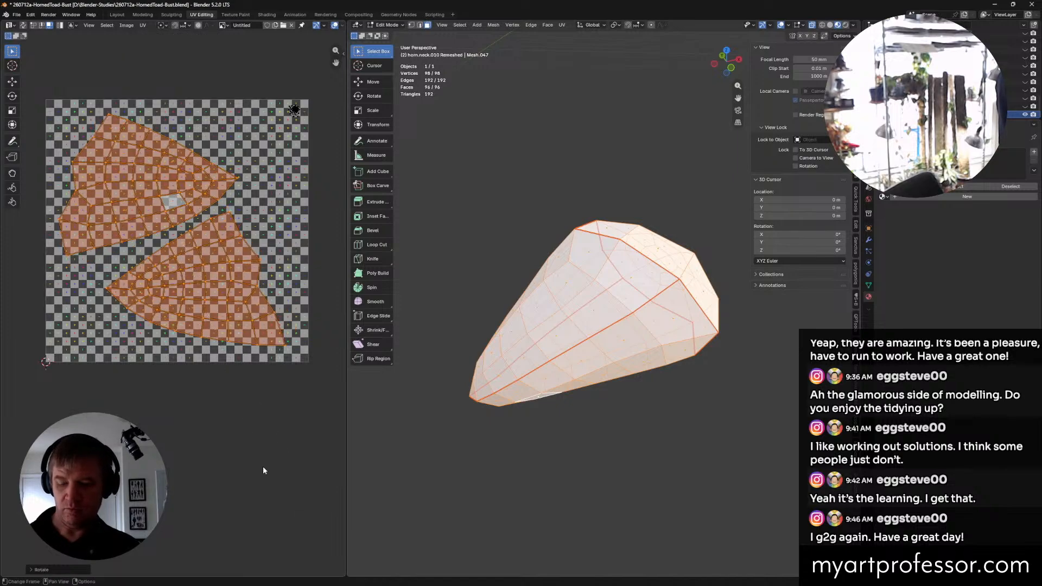
{"action": "left_click", "coordinate": [292, 484]}
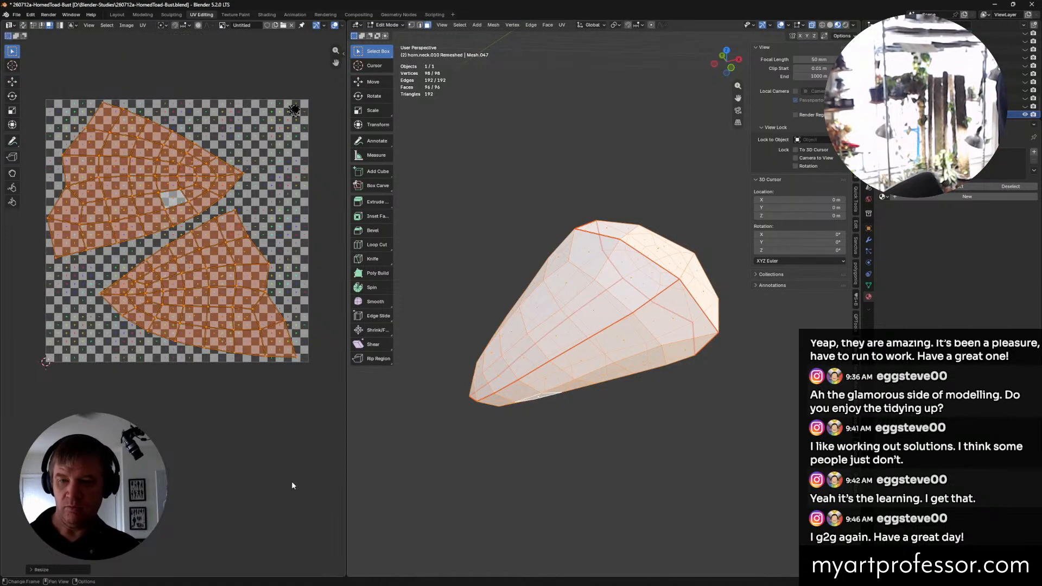
Step: Assign Material.001 to the neck horn and check the checker pattern around its sides and base
{"action": "left_click", "coordinate": [883, 197]}
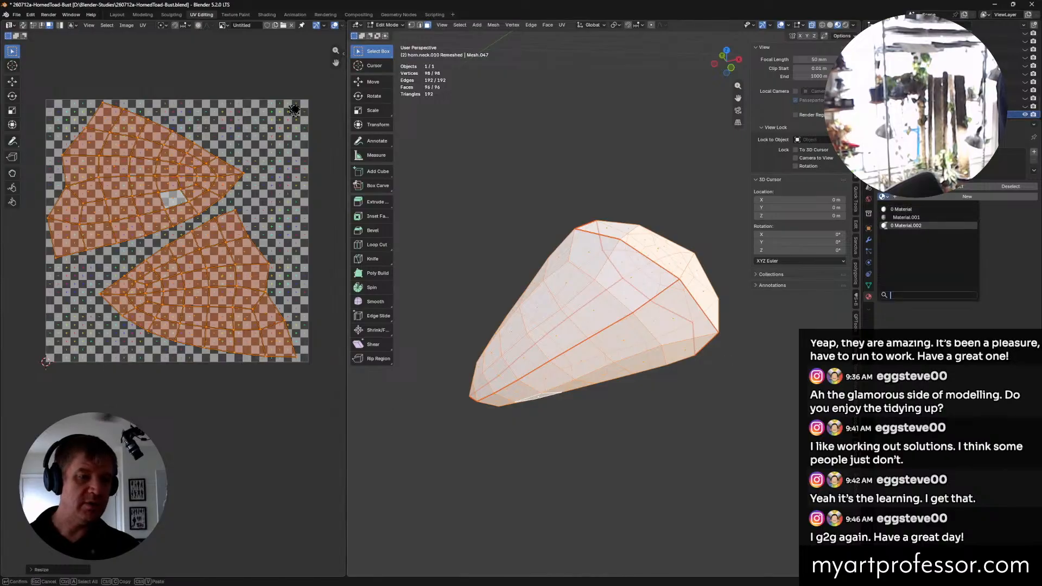
{"action": "left_click", "coordinate": [893, 219]}
{"action": "middle_click_drag", "start_coordinate": [634, 321], "coordinate": [682, 337]}
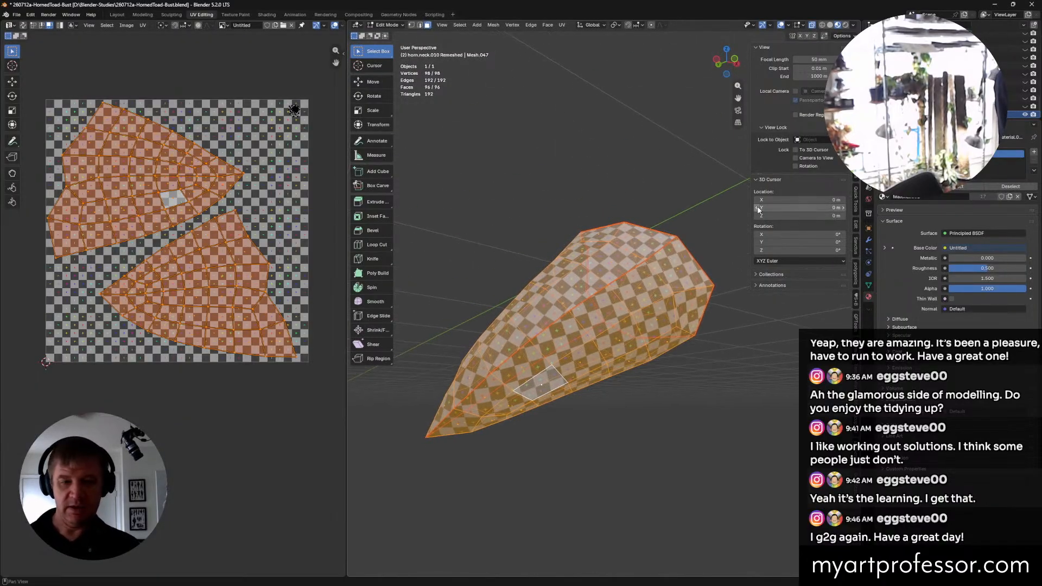
{"action": "middle_click_drag", "start_coordinate": [745, 431], "coordinate": [706, 438]}
Step: Return to Object Mode and reveal all the hidden objects of the toad bust
{"action": "key", "text": "ctrl+Tab"}
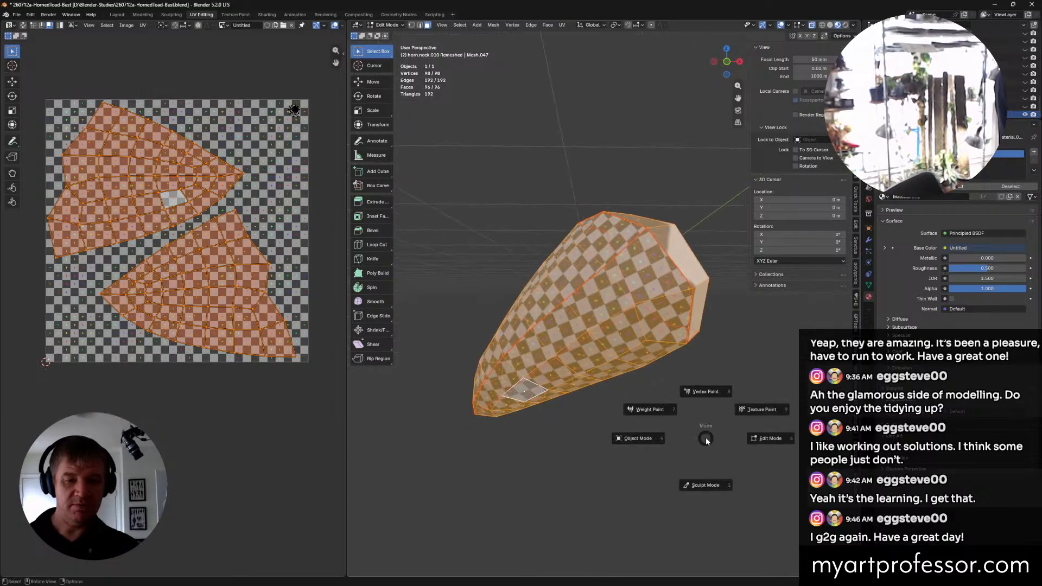
{"action": "left_click", "coordinate": [648, 438]}
{"action": "key", "text": "alt+h"}
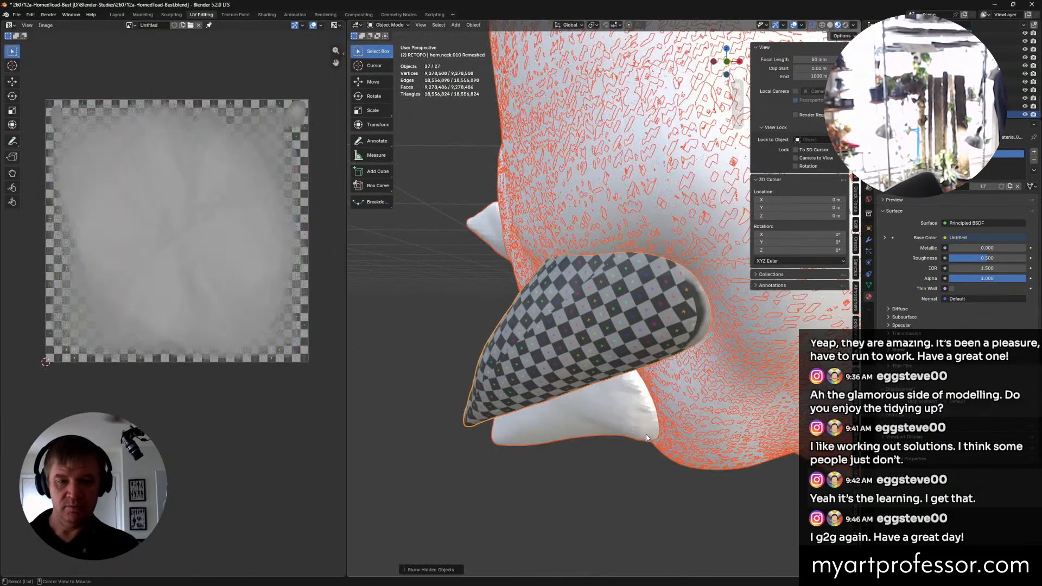
Step: Select the unmapped neck horn next to the checkered one and save the file
{"action": "mouse_move", "coordinate": [484, 489]}
{"action": "middle_mouse_down"}
{"action": "mouse_move", "coordinate": [555, 486]}
{"action": "mouse_move", "coordinate": [680, 319]}
{"action": "mouse_move", "coordinate": [761, 329]}
{"action": "mouse_move", "coordinate": [621, 318]}
{"action": "middle_mouse_up"}
{"action": "left_click", "coordinate": [621, 318]}
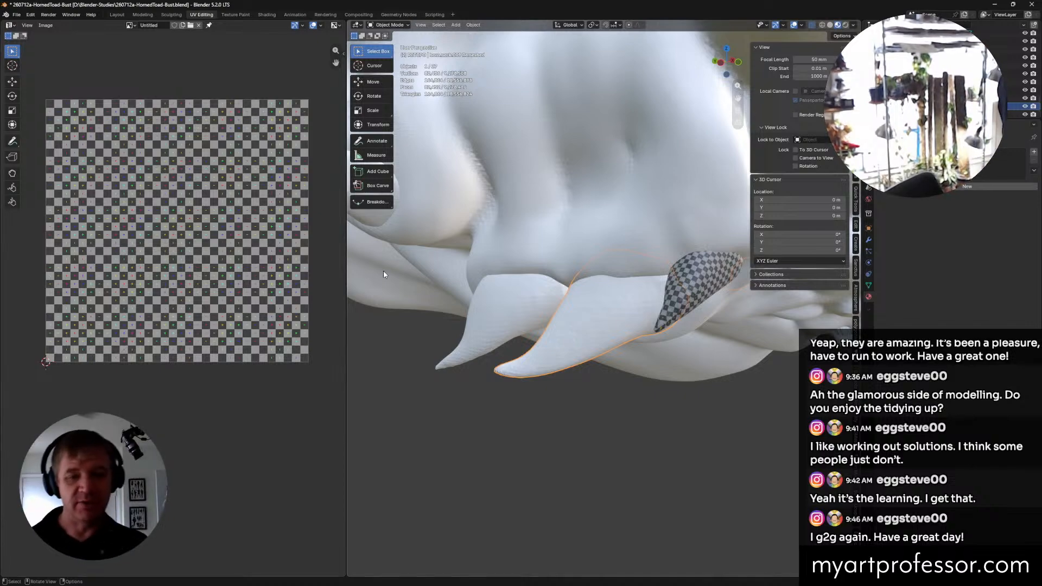
{"action": "mouse_move", "coordinate": [444, 281]}
{"action": "middle_mouse_down"}
{"action": "mouse_move", "coordinate": [488, 268]}
{"action": "mouse_move", "coordinate": [458, 269]}
{"action": "middle_mouse_up"}
{"action": "scroll", "coordinate": [458, 269], "scroll_direction": "down", "scroll_amount": 4}
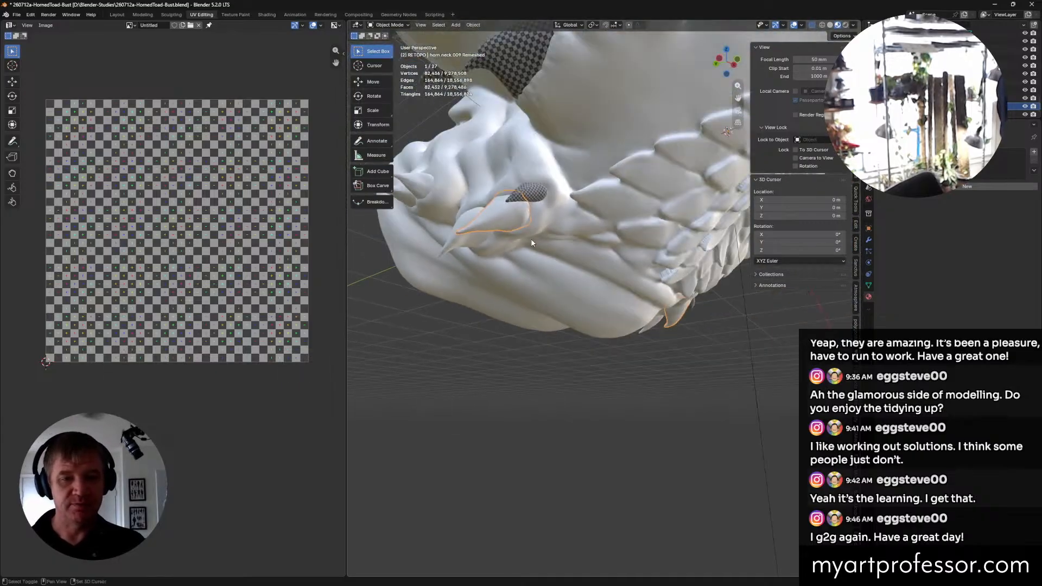
{"action": "middle_click_drag", "start_coordinate": [526, 244], "coordinate": [503, 358], "text": "shift"}
{"action": "key", "text": "ctrl+s"}
Step: Isolate the selected neck horn by hiding all other objects, and enter Edit Mode on it
{"action": "key", "text": "ctrl+Tab"}
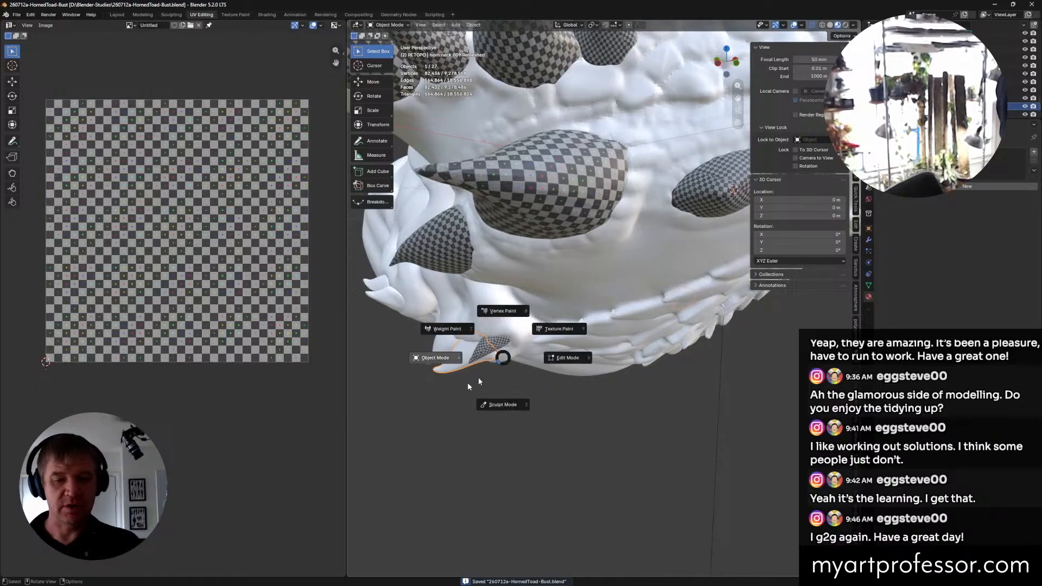
{"action": "left_click", "coordinate": [429, 406]}
{"action": "middle_click_drag", "start_coordinate": [509, 386], "coordinate": [480, 332]}
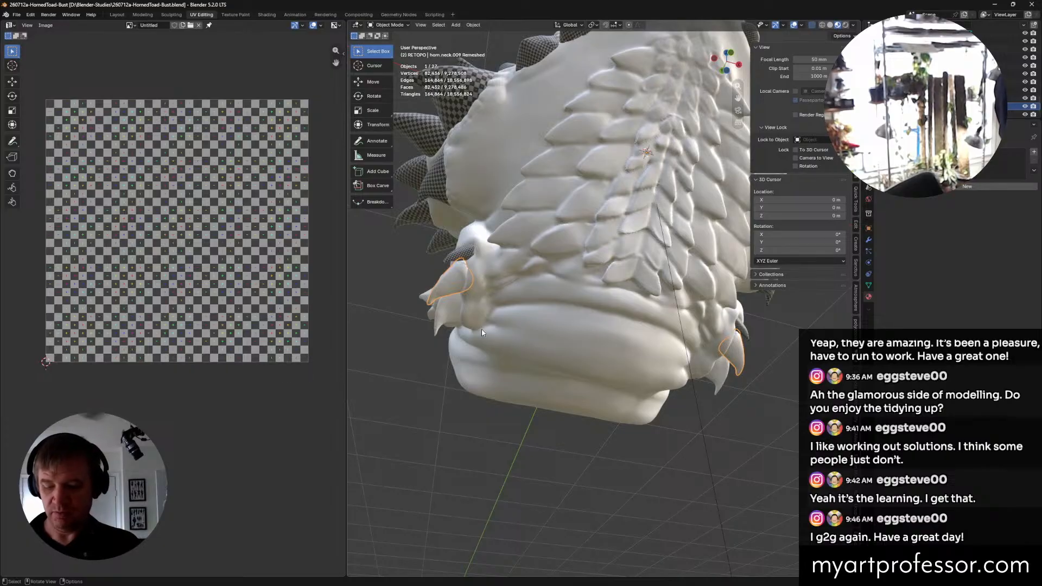
{"action": "key", "text": "shift+h"}
{"action": "mouse_move", "coordinate": [472, 364]}
{"action": "middle_mouse_down"}
{"action": "mouse_move", "coordinate": [448, 362]}
{"action": "mouse_move", "coordinate": [470, 340]}
{"action": "mouse_move", "coordinate": [508, 334]}
{"action": "middle_mouse_up"}
{"action": "key", "text": "ctrl+Tab"}
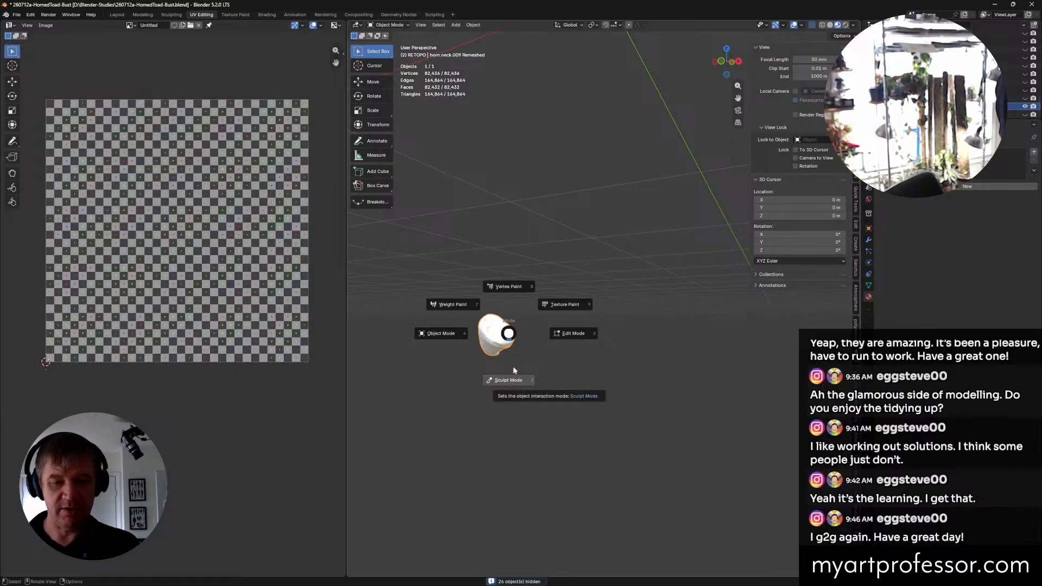
{"action": "left_click", "coordinate": [554, 342]}
Step: Try to select the edge loop around the blunt base of the neck horn
{"action": "scroll", "coordinate": [545, 369], "scroll_direction": "up", "scroll_amount": 6}
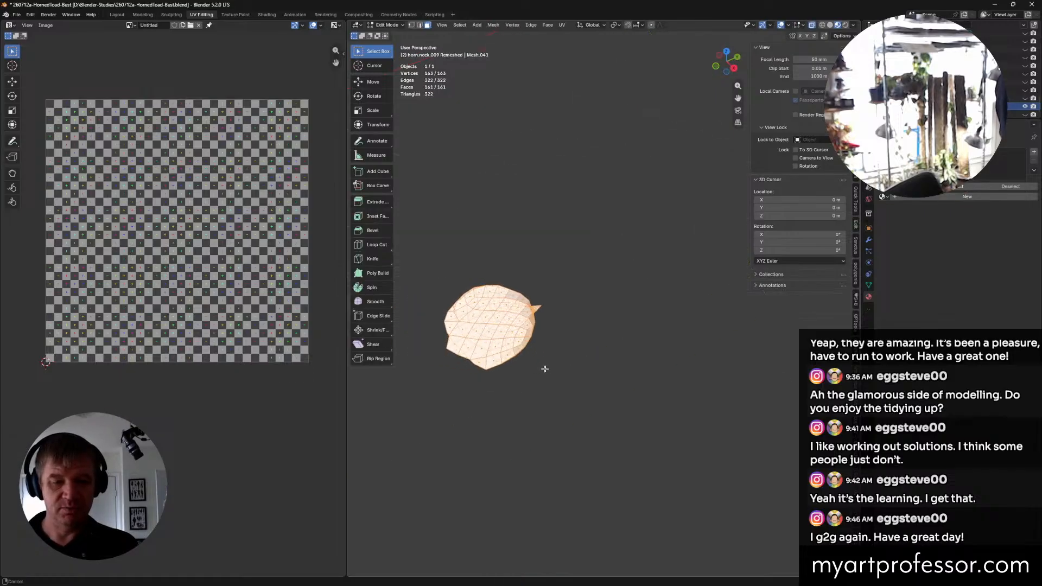
{"action": "middle_click_drag", "start_coordinate": [545, 370], "coordinate": [606, 301]}
{"action": "left_click", "coordinate": [604, 301]}
{"action": "left_click", "coordinate": [532, 302], "text": "alt"}
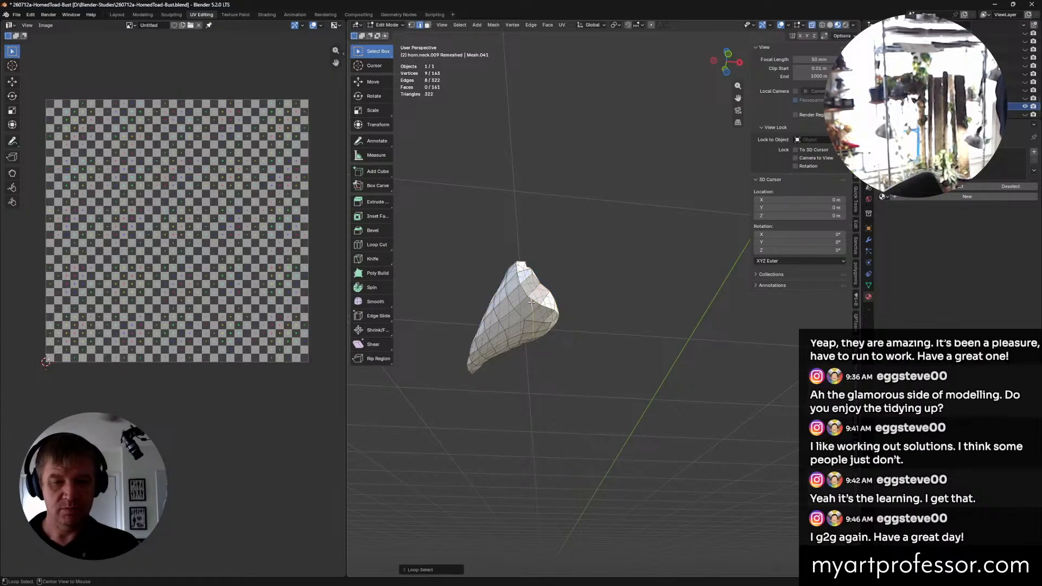
{"action": "left_click", "coordinate": [532, 302]}
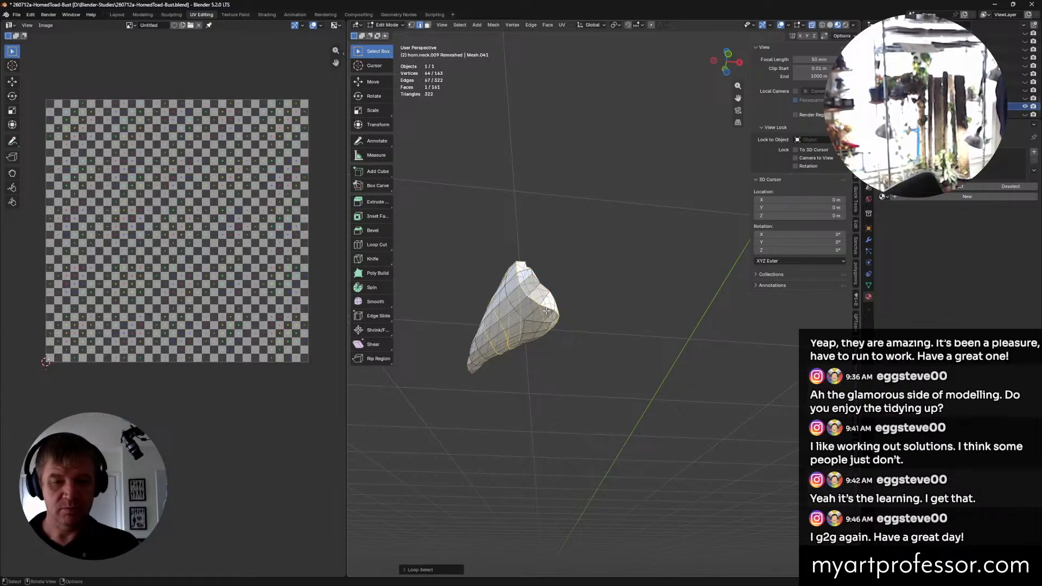
Step: Select two opposite vertices of a face on the horn's base rim and connect them with a new edge
{"action": "middle_click_drag", "start_coordinate": [524, 288], "coordinate": [525, 366]}
{"action": "scroll", "coordinate": [518, 342], "scroll_direction": "up", "scroll_amount": 3}
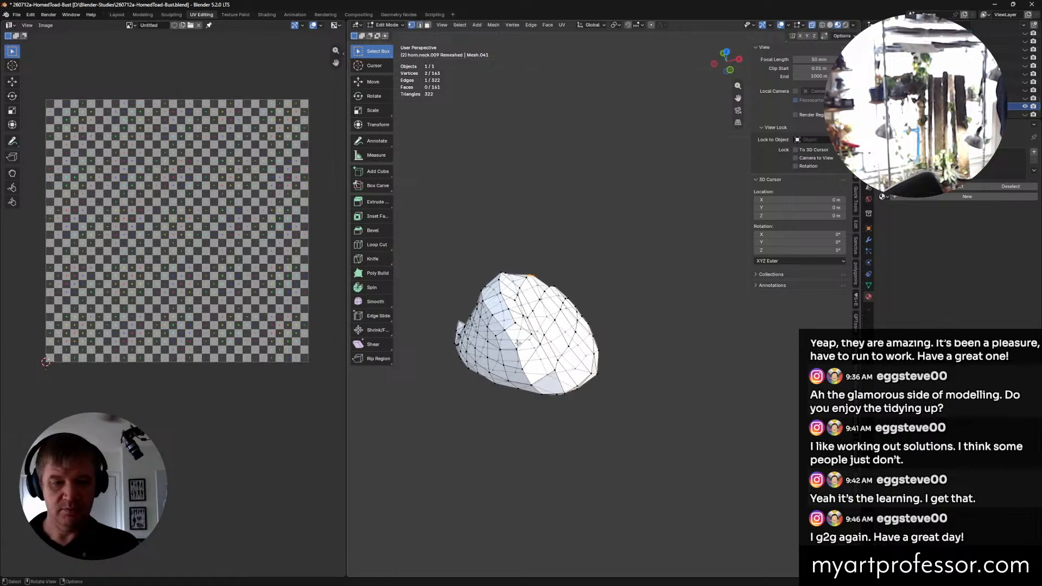
{"action": "left_click", "coordinate": [517, 314], "text": "shift"}
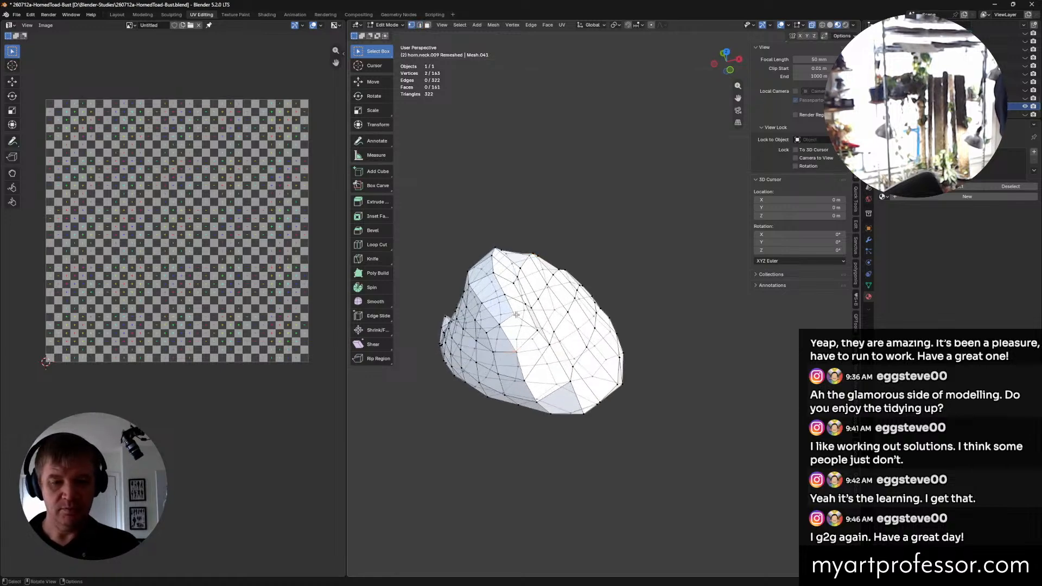
{"action": "key", "text": "j"}
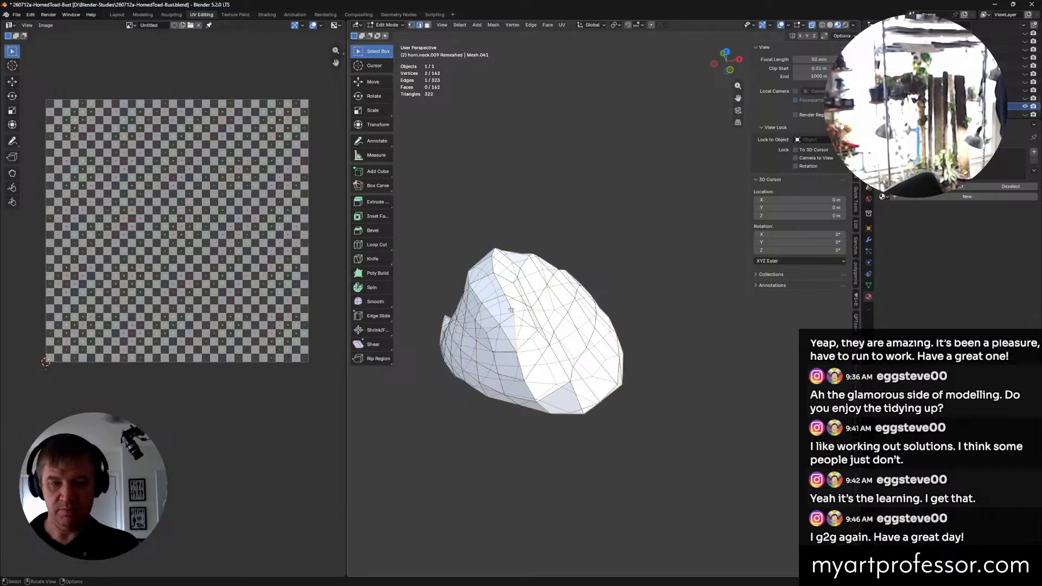
Step: Connect two opposite vertices of another face farther around the base rim to continue the line of edges
{"action": "left_click", "coordinate": [498, 284], "text": "shift"}
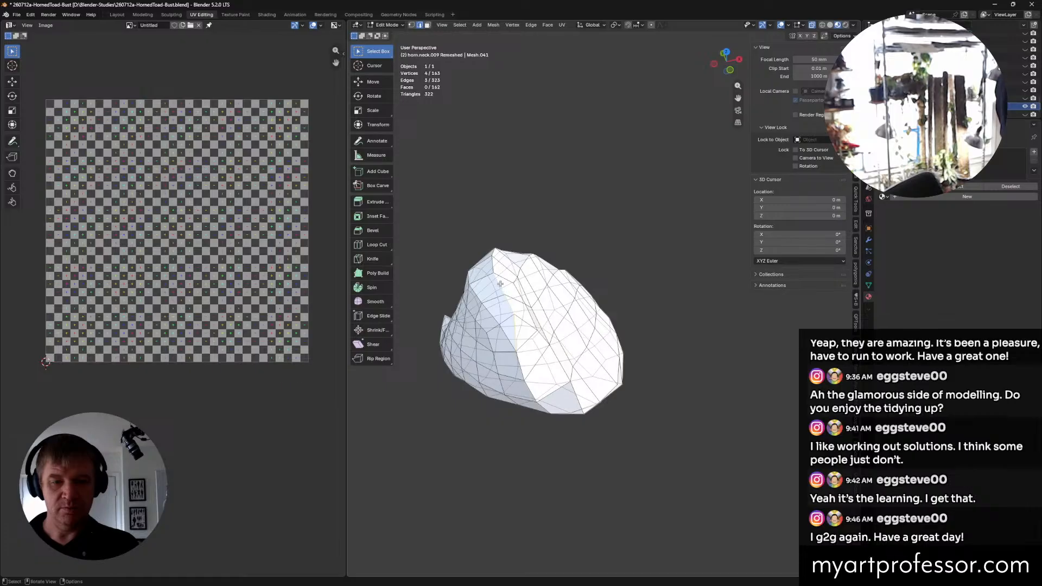
{"action": "middle_click_drag", "start_coordinate": [498, 283], "coordinate": [600, 333]}
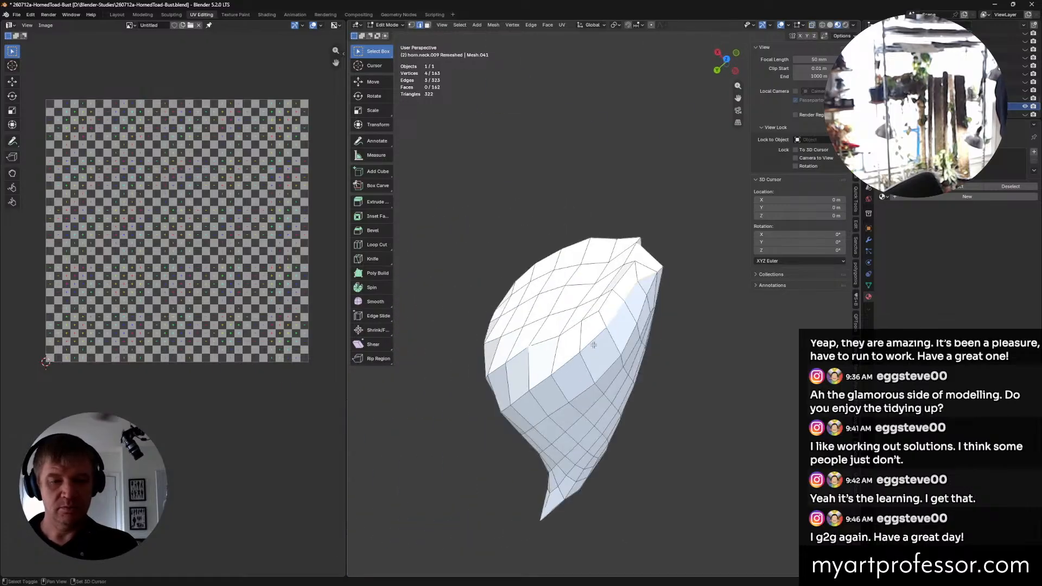
{"action": "left_click", "coordinate": [545, 374], "text": "shift"}
{"action": "middle_click_drag", "start_coordinate": [545, 375], "coordinate": [566, 335]}
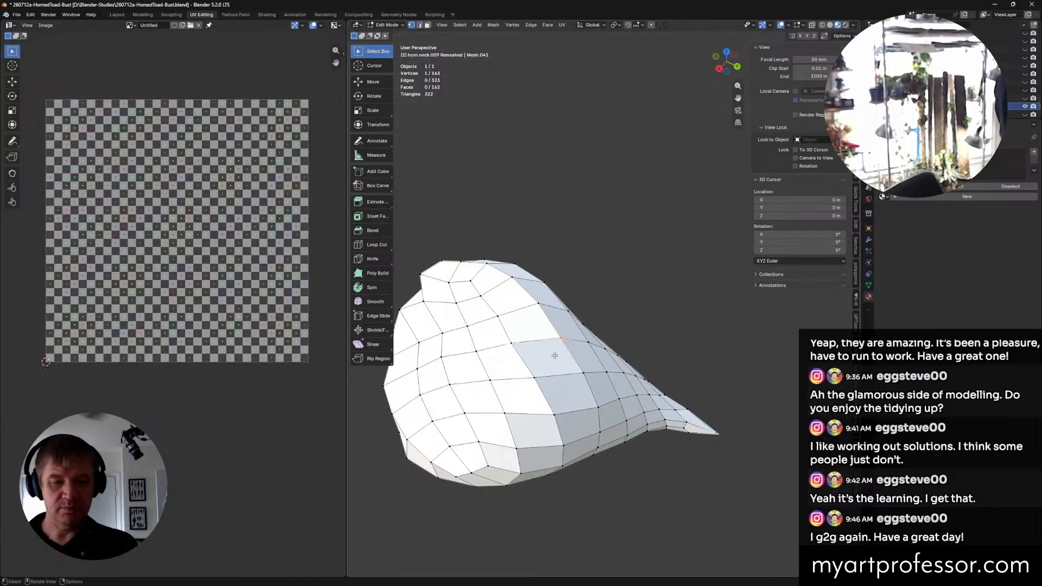
{"action": "left_click", "coordinate": [584, 374]}
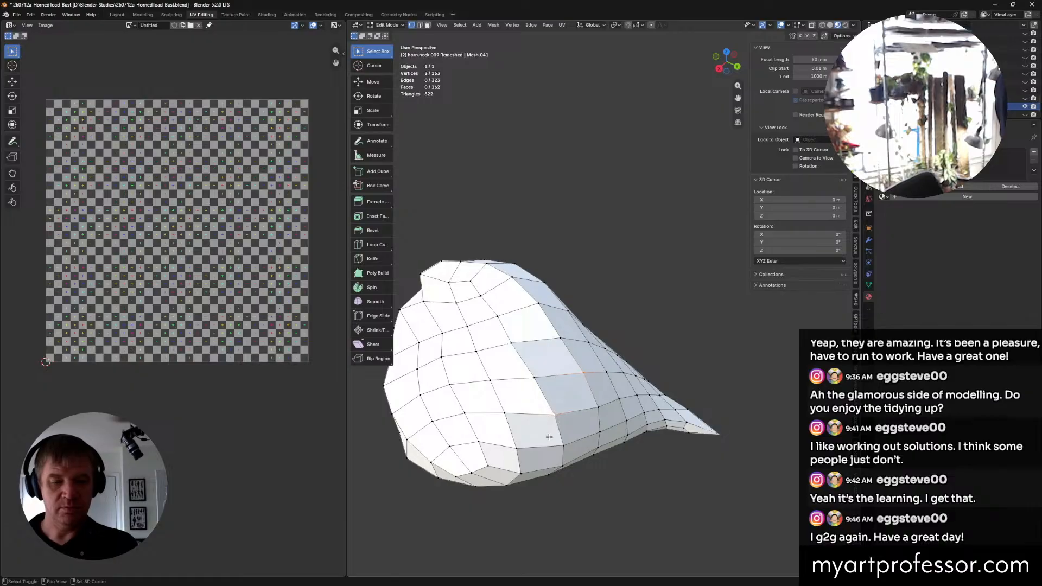
{"action": "key", "text": "j"}
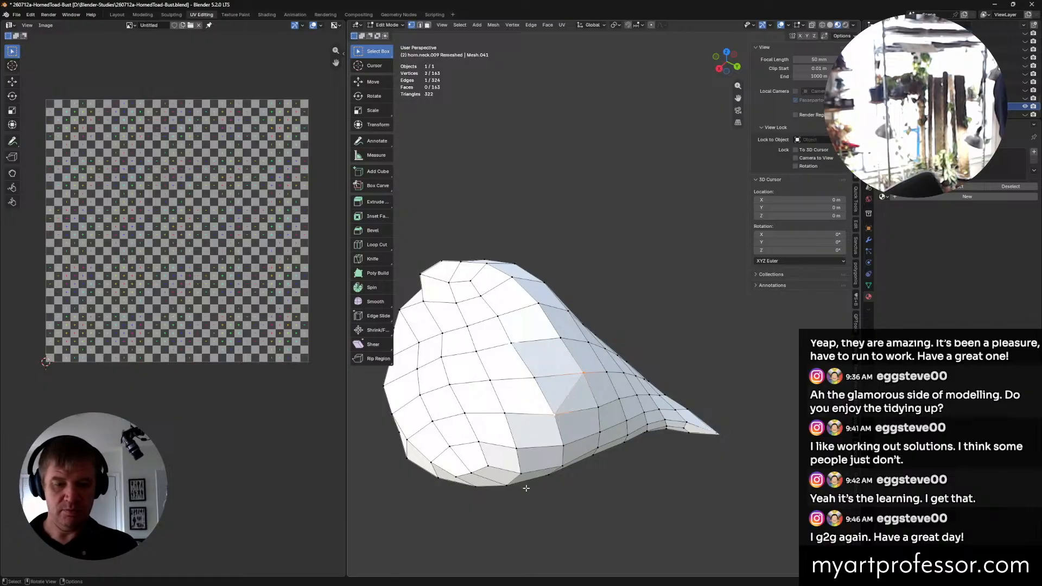
{"action": "middle_click_drag", "start_coordinate": [553, 444], "coordinate": [564, 400]}
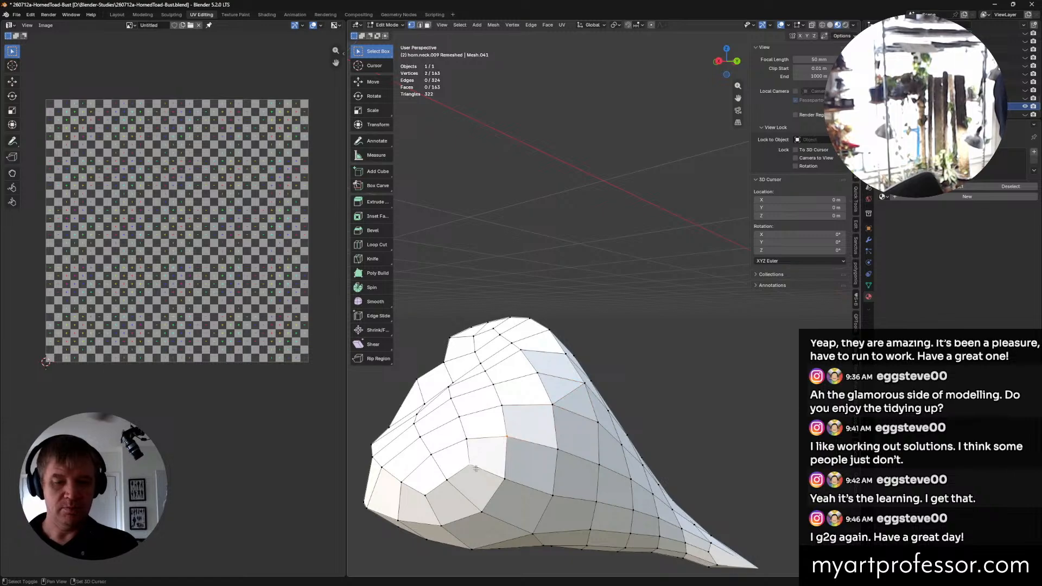
Step: Connect opposite vertices across two more faces along the horn's base rim, continuing the new edge line toward the horn's side
{"action": "key", "text": "j"}
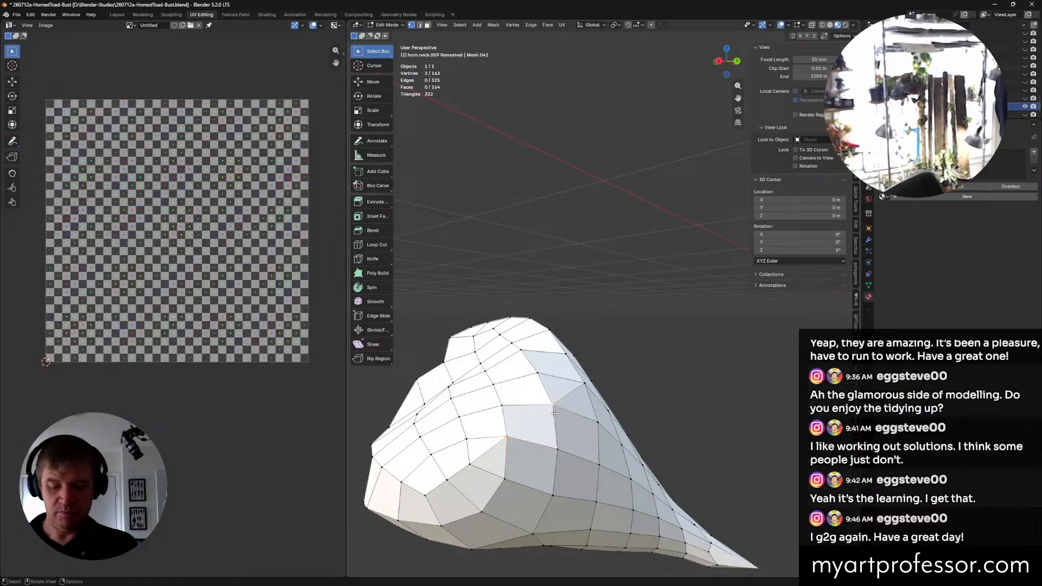
{"action": "key", "text": "j"}
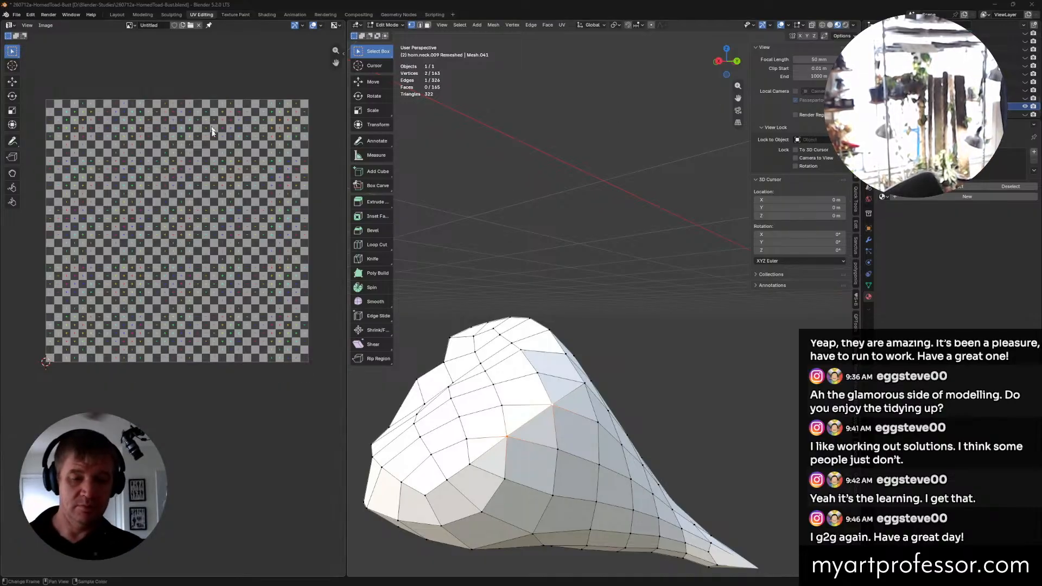
{"action": "middle_click_drag", "start_coordinate": [621, 349], "coordinate": [578, 448]}
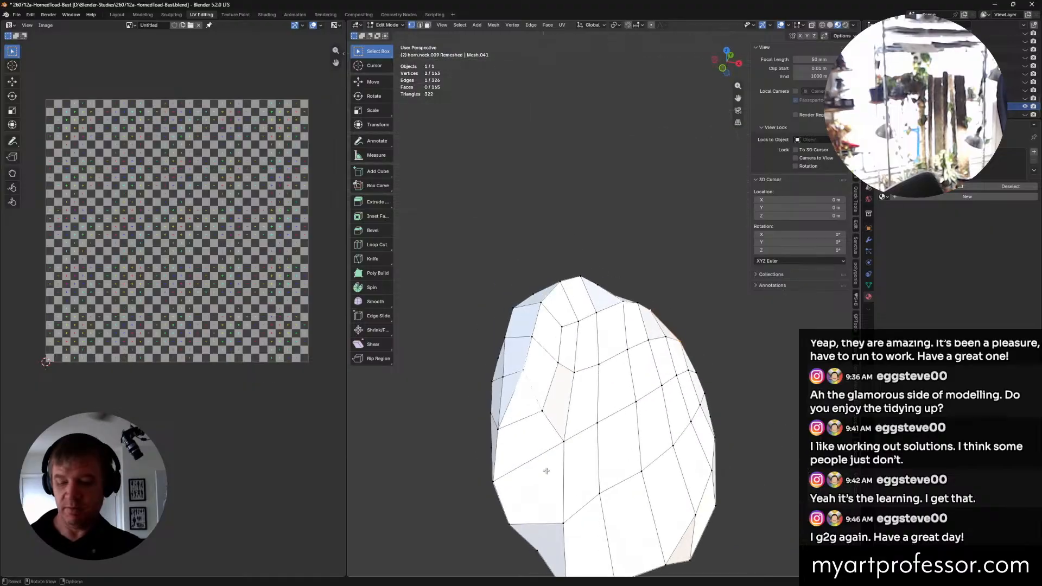
Step: Try moving a single vertex at the notched side of the horn's base to check the topology
{"action": "key", "text": "2"}
{"action": "middle_click_drag", "start_coordinate": [515, 396], "coordinate": [562, 424]}
{"action": "key", "text": "1"}
{"action": "middle_click_drag", "start_coordinate": [542, 379], "coordinate": [676, 396]}
{"action": "key", "text": "g"}
{"action": "left_click", "coordinate": [509, 344]}
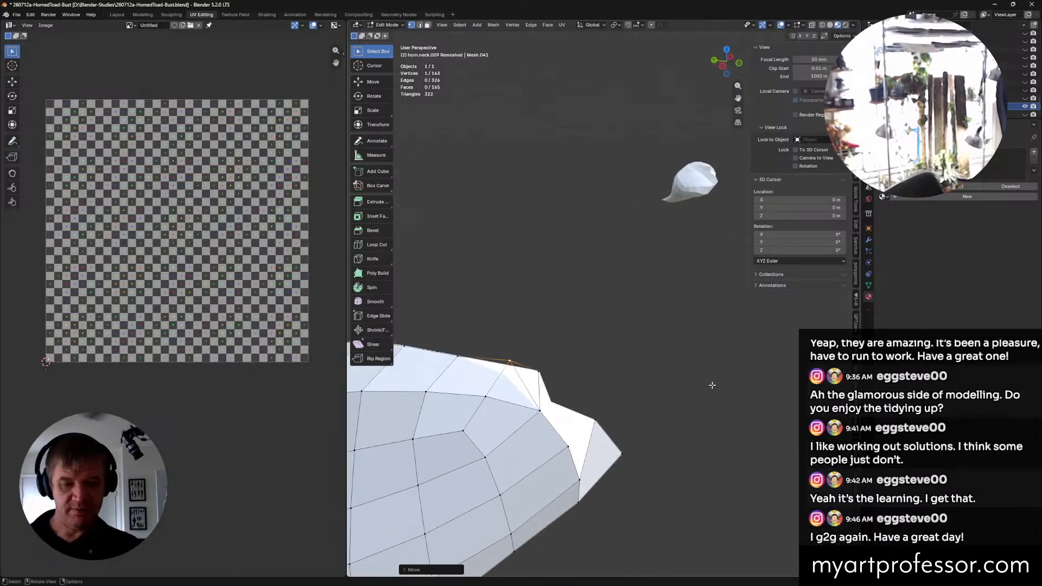
{"action": "middle_click_drag", "start_coordinate": [468, 409], "coordinate": [527, 318], "text": "shift"}
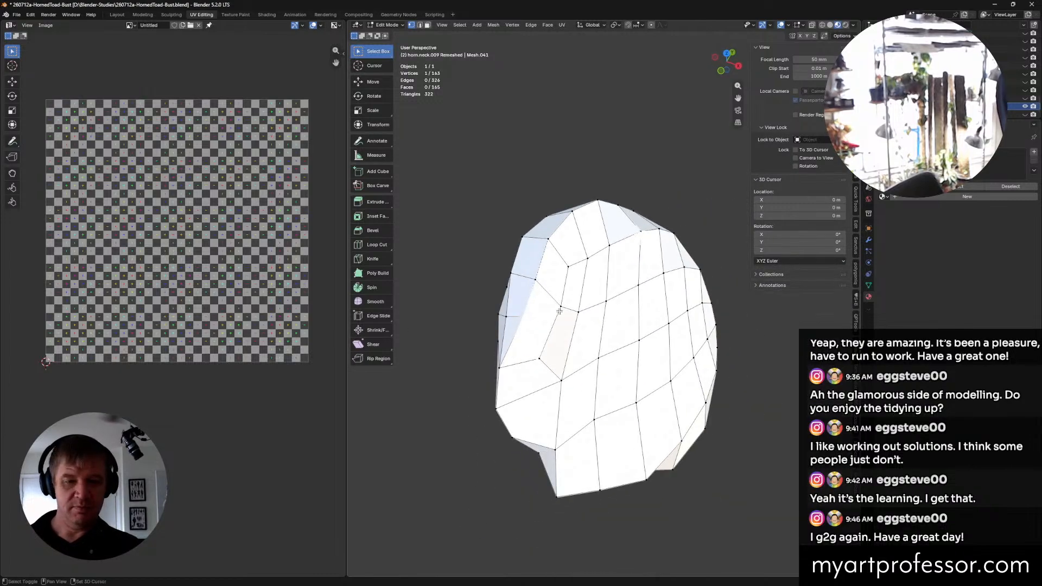
Step: Connect two opposite vertices with a new edge across a face beside the notch in the base rim
{"action": "middle_click_drag", "start_coordinate": [590, 330], "coordinate": [674, 247]}
{"action": "left_click", "coordinate": [675, 246]}
{"action": "mouse_move", "coordinate": [576, 405]}
{"action": "middle_mouse_down"}
{"action": "mouse_move", "coordinate": [598, 407]}
{"action": "mouse_move", "coordinate": [577, 387]}
{"action": "middle_mouse_up"}
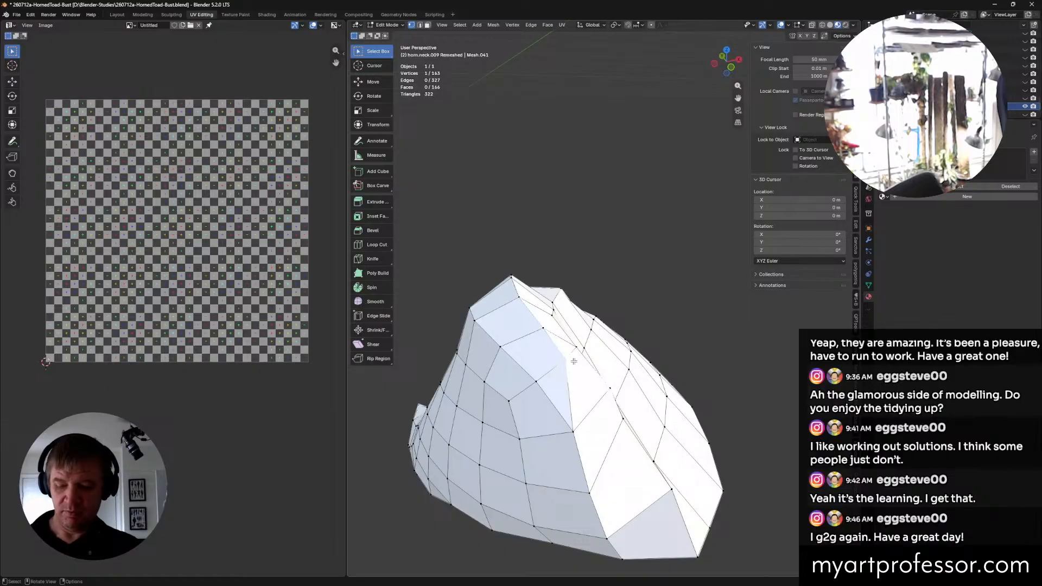
Step: Move a vertex beside the notch on the horn's base, and undo the move
{"action": "key", "text": "g"}
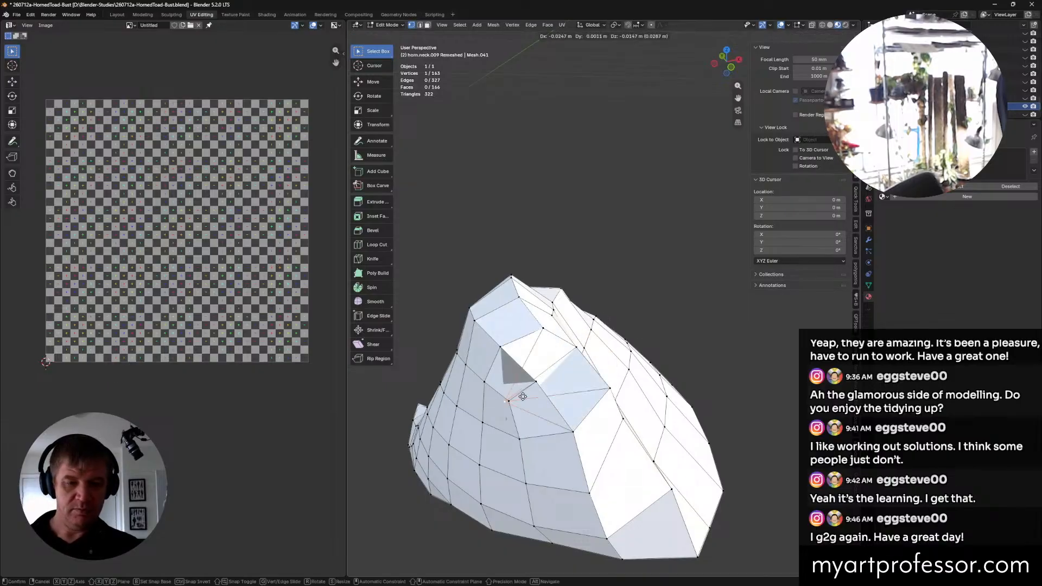
{"action": "left_click", "coordinate": [614, 304]}
{"action": "middle_click_drag", "start_coordinate": [615, 304], "coordinate": [509, 280]}
{"action": "key", "text": "ctrl+z"}
Step: Select the edges along the notched side of the horn's base rim in edge select mode
{"action": "middle_click_drag", "start_coordinate": [551, 349], "coordinate": [609, 414]}
{"action": "middle_click_drag", "start_coordinate": [553, 375], "coordinate": [566, 340]}
{"action": "key", "text": "2"}
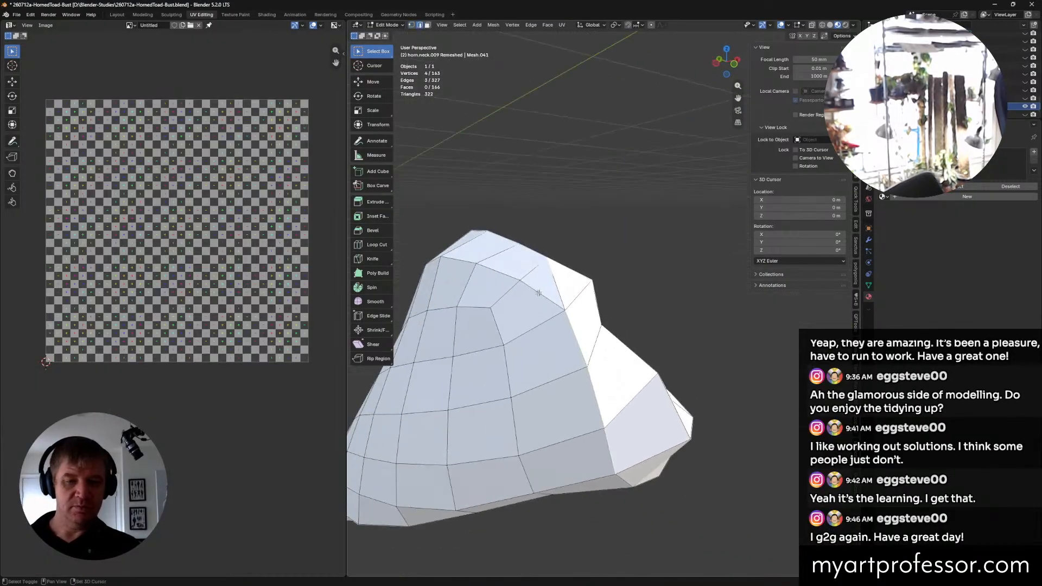
{"action": "left_click", "coordinate": [503, 269], "text": "shift"}
{"action": "middle_click_drag", "start_coordinate": [504, 268], "coordinate": [578, 398]}
{"action": "key", "text": "ctrl+z"}
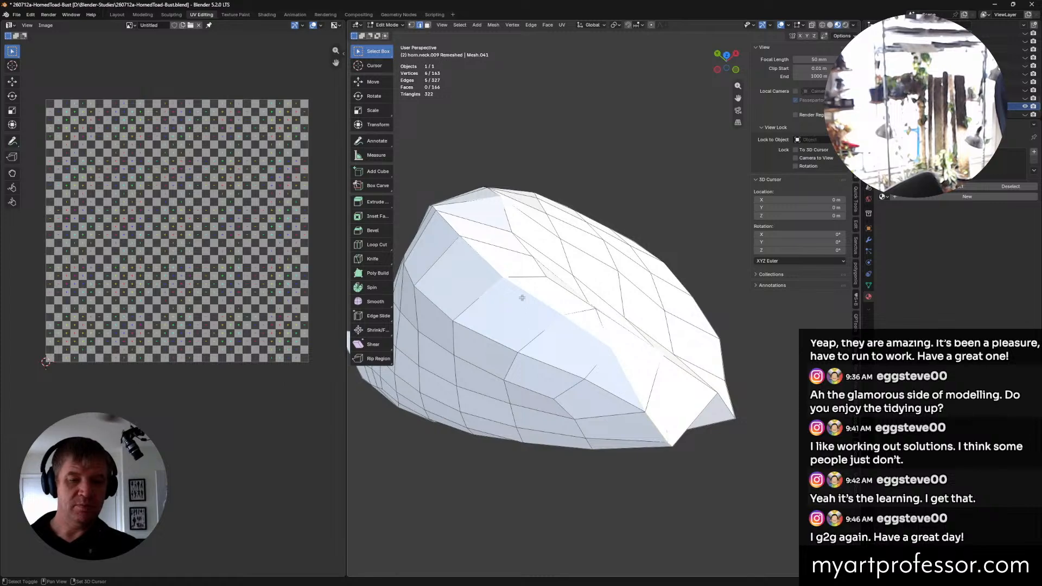
{"action": "left_click", "coordinate": [489, 256], "text": "shift"}
{"action": "middle_click_drag", "start_coordinate": [488, 256], "coordinate": [497, 392]}
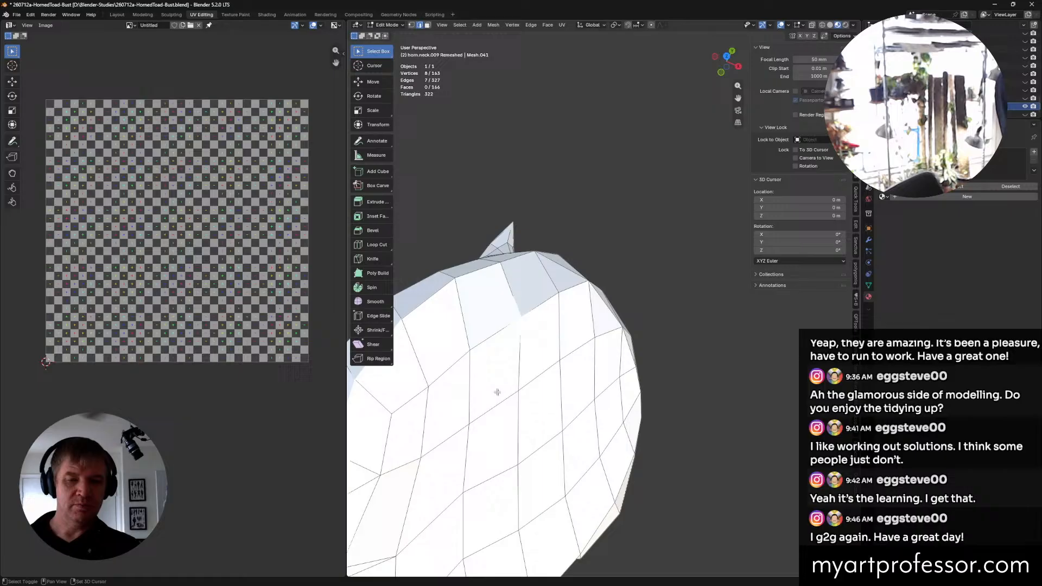
{"action": "left_click", "coordinate": [430, 292], "text": "shift"}
{"action": "middle_click_drag", "start_coordinate": [430, 292], "coordinate": [546, 274]}
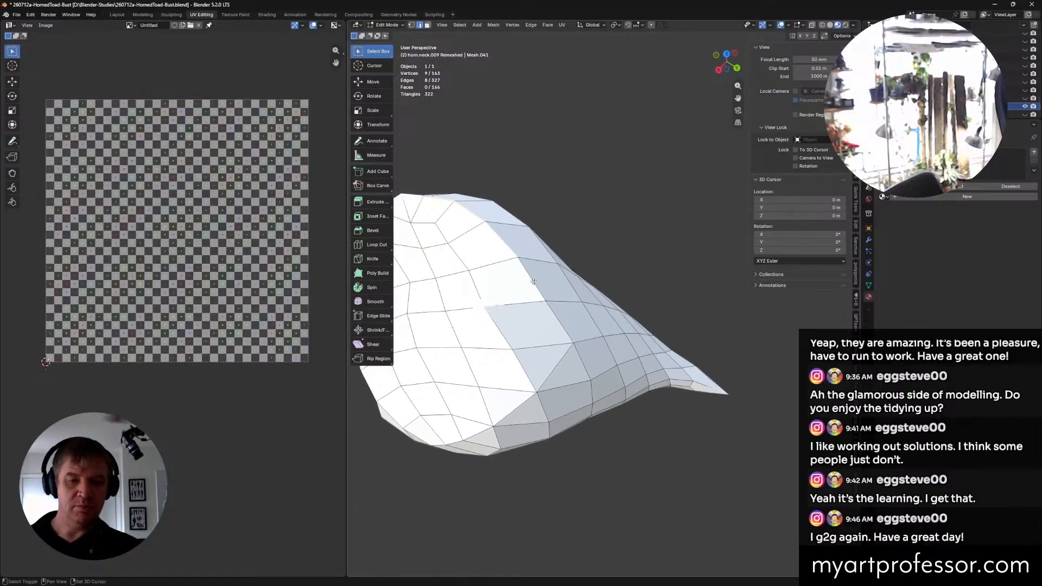
Step: Extend the rim edge selection along the newly connected edges, undoing the picks that leave the rim line
{"action": "left_click", "coordinate": [510, 409], "text": "shift"}
{"action": "middle_click_drag", "start_coordinate": [509, 408], "coordinate": [511, 416]}
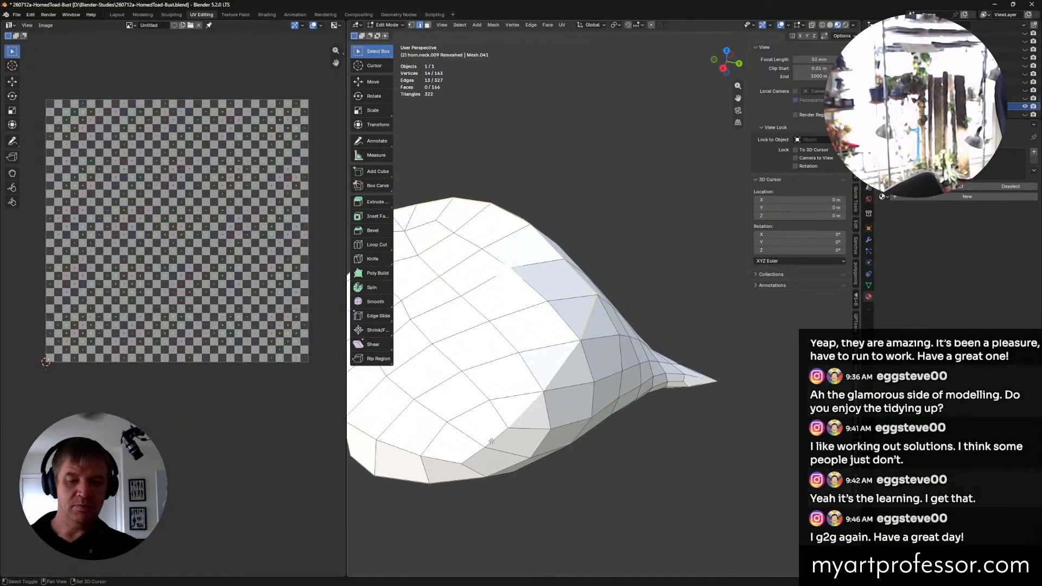
{"action": "left_click", "coordinate": [473, 460], "text": "shift"}
{"action": "middle_click_drag", "start_coordinate": [473, 460], "coordinate": [555, 375]}
{"action": "key", "text": "ctrl+z"}
{"action": "key", "text": "ctrl+z"}
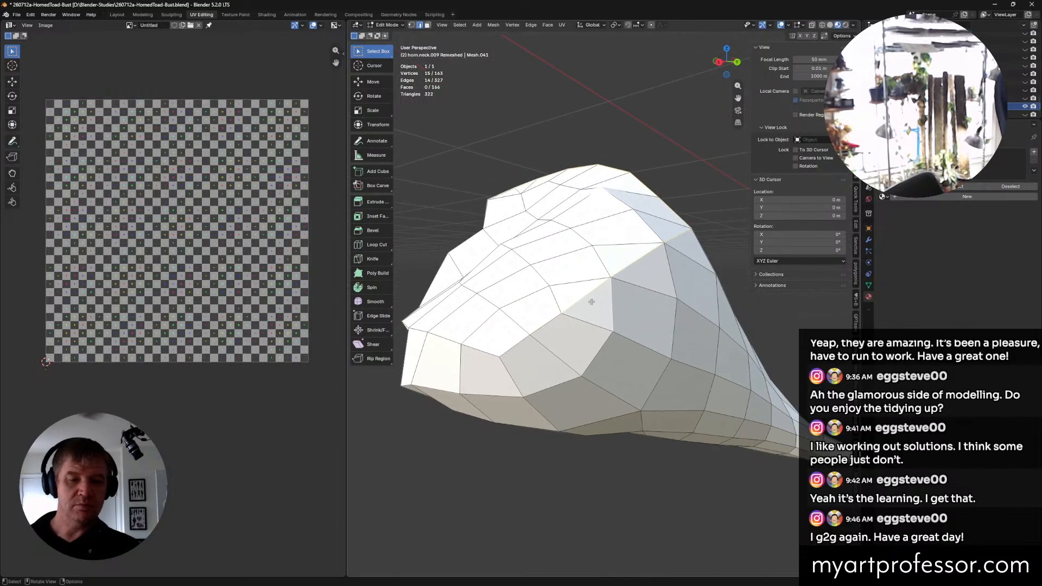
{"action": "key", "text": "ctrl+z"}
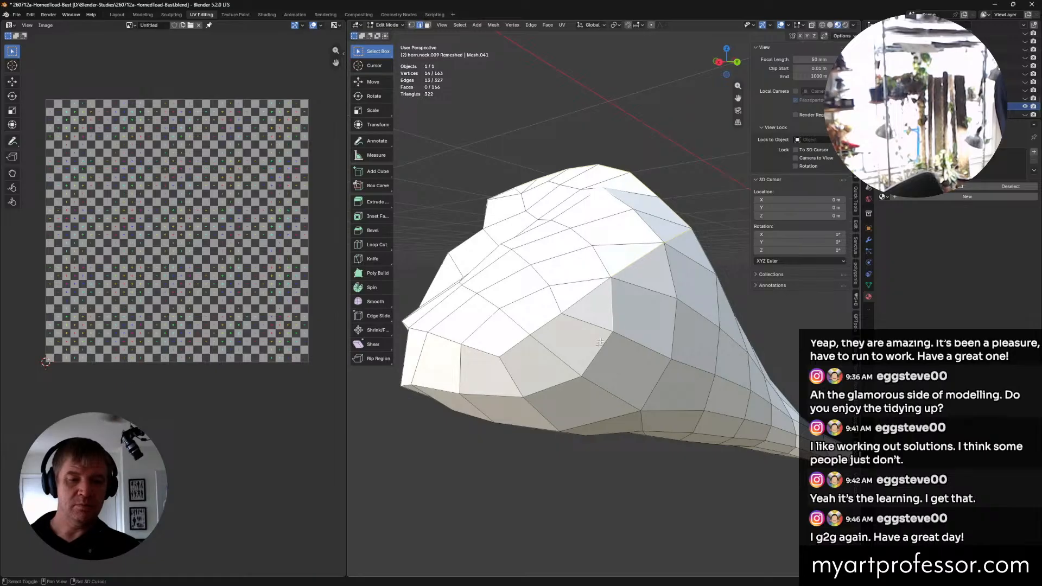
Step: Continue the edge selection around the remaining base rim to close the loop, and mark it as a seam
{"action": "left_click", "coordinate": [492, 398], "text": "shift"}
{"action": "middle_click_drag", "start_coordinate": [493, 398], "coordinate": [510, 400]}
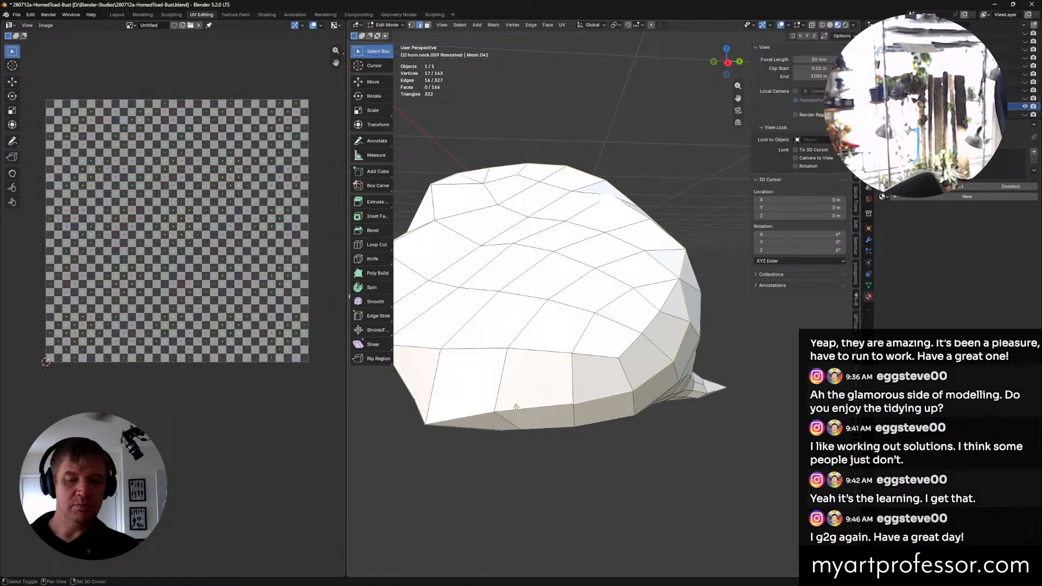
{"action": "left_click", "coordinate": [476, 418], "text": "shift"}
{"action": "middle_click_drag", "start_coordinate": [476, 419], "coordinate": [592, 341]}
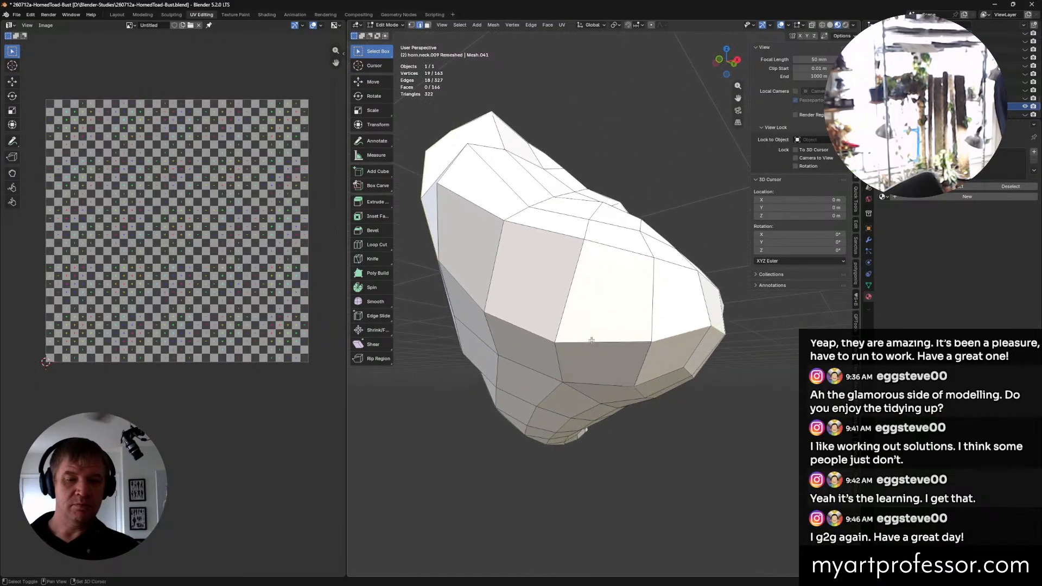
{"action": "left_click", "coordinate": [471, 292], "text": "shift"}
{"action": "middle_click_drag", "start_coordinate": [471, 292], "coordinate": [515, 298]}
{"action": "left_click", "coordinate": [509, 299]}
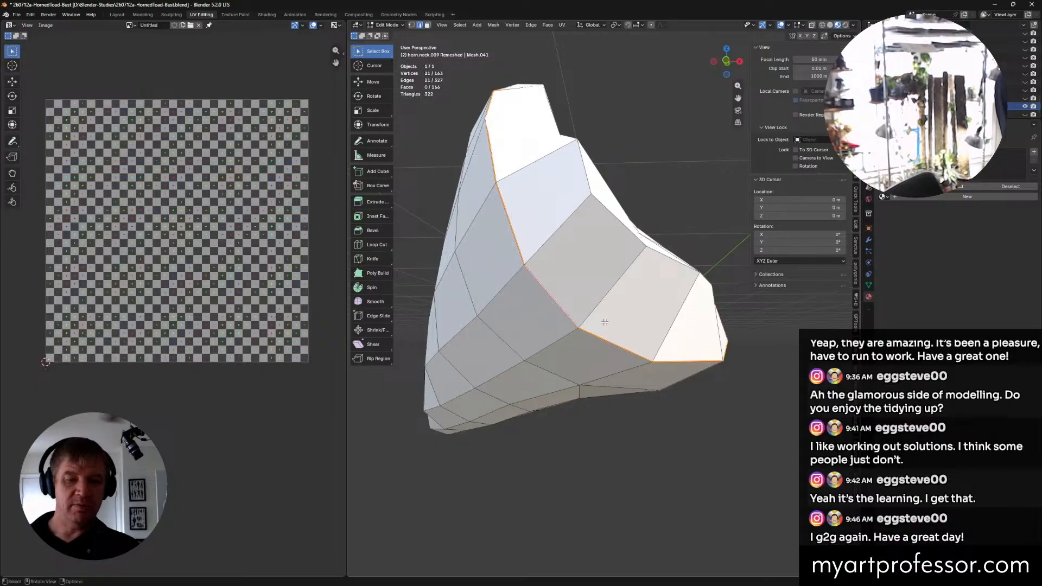
{"action": "middle_click_drag", "start_coordinate": [509, 298], "coordinate": [658, 320]}
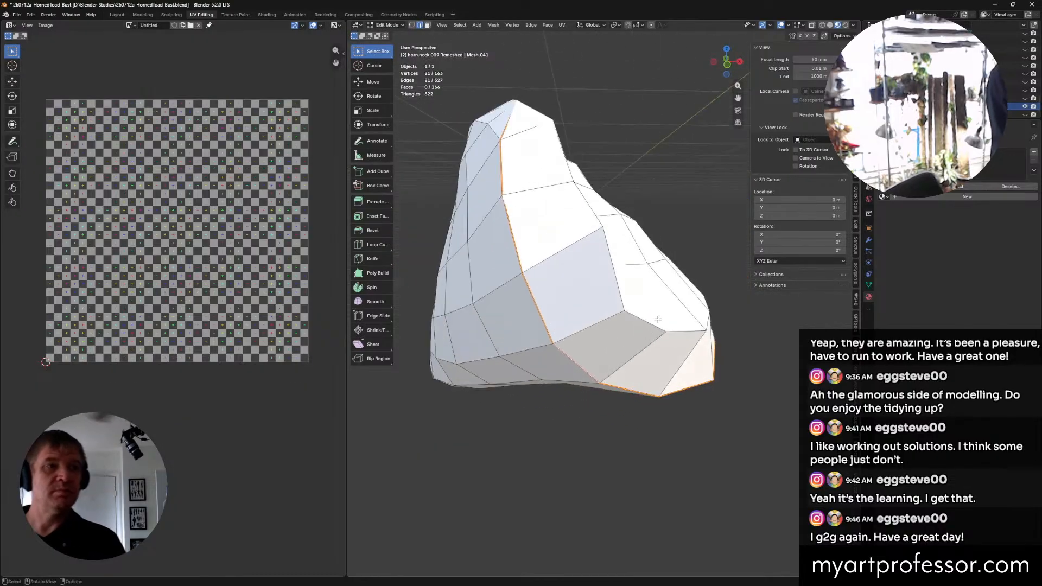
{"action": "middle_click_drag", "start_coordinate": [667, 217], "coordinate": [667, 282]}
{"action": "middle_click_drag", "start_coordinate": [565, 312], "coordinate": [514, 329]}
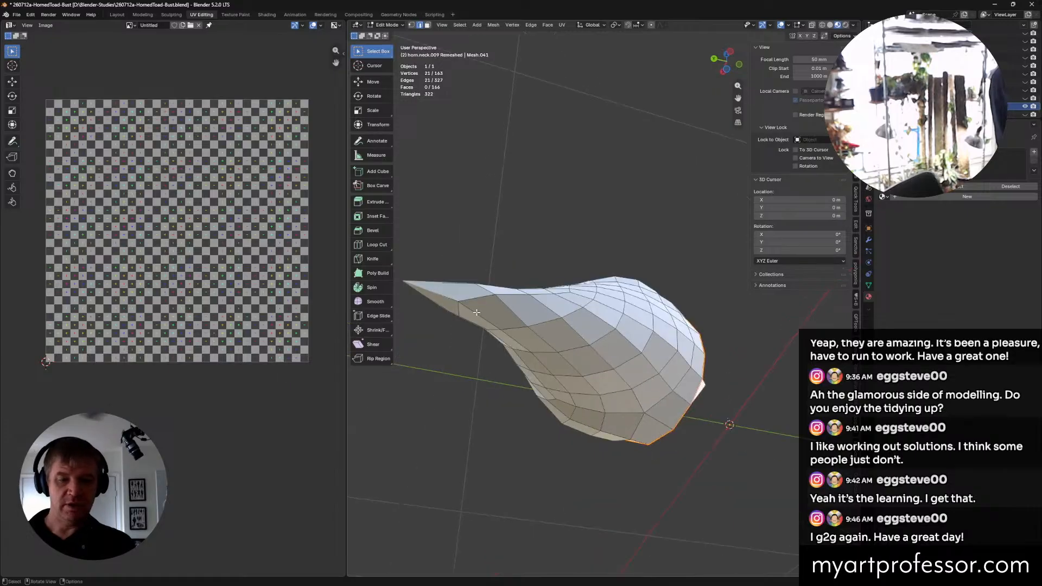
Step: Select a row of vertices running diagonally from near the horn's tip to the base seam and connect them with new edges
{"action": "left_click", "coordinate": [459, 302]}
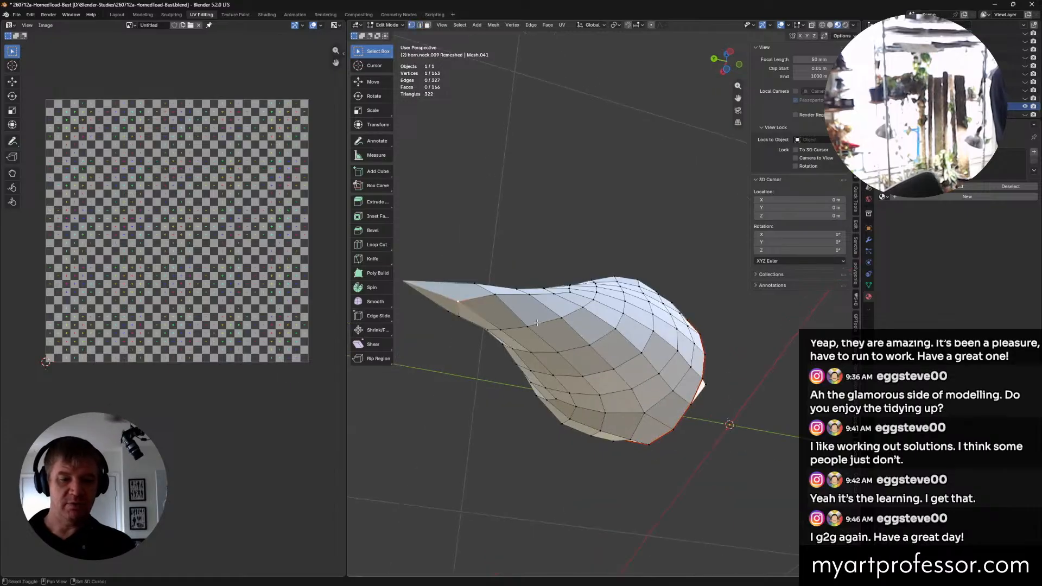
{"action": "left_click", "coordinate": [641, 351], "text": "shift"}
{"action": "middle_click_drag", "start_coordinate": [641, 351], "coordinate": [501, 400]}
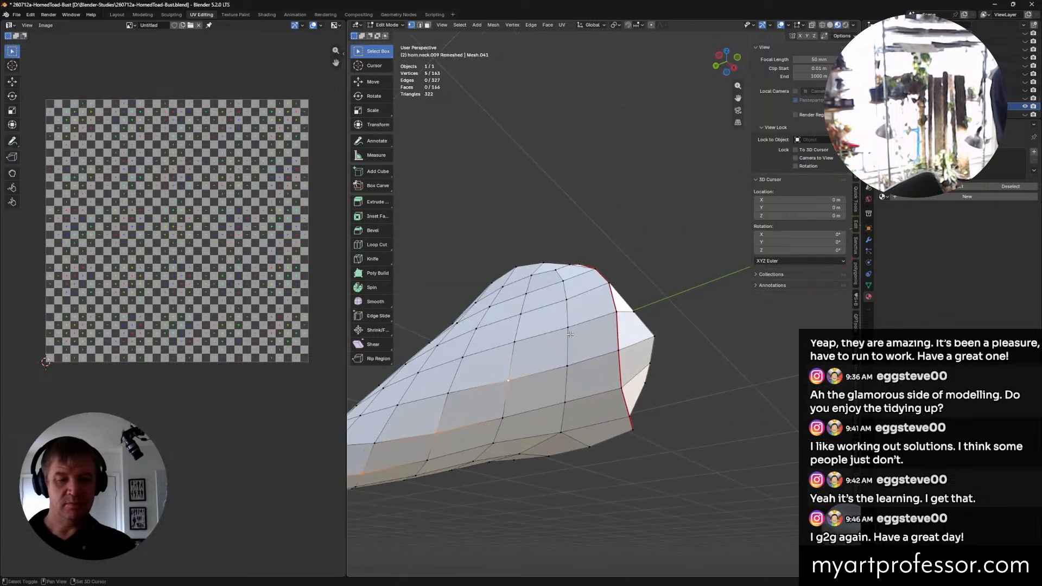
{"action": "left_click", "coordinate": [606, 285], "text": "shift"}
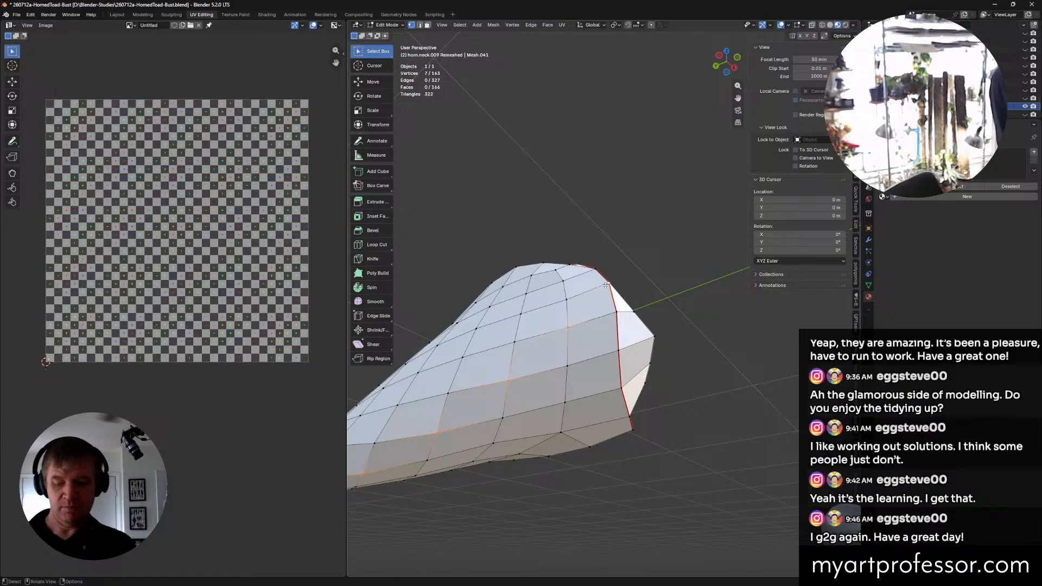
{"action": "right_click", "coordinate": [542, 368]}
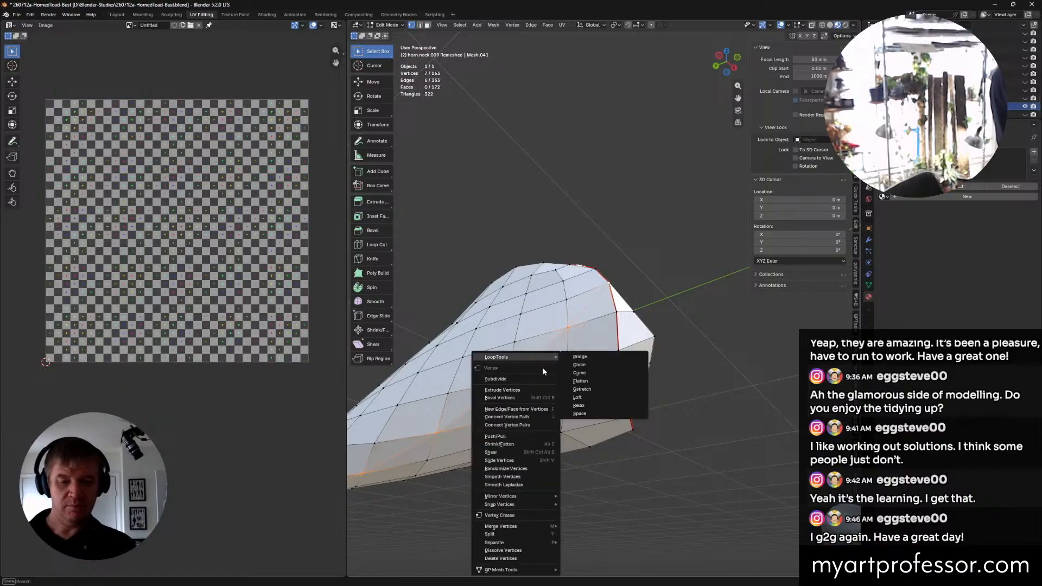
{"action": "right_click", "coordinate": [530, 496]}
{"action": "key", "text": "Escape"}
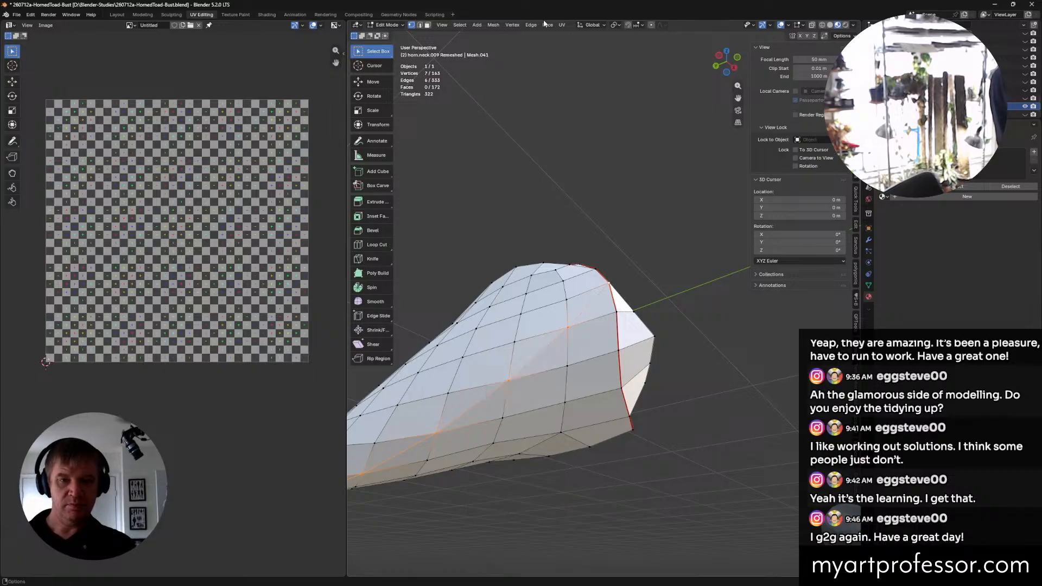
Step: Mark the new diagonal edge line as a seam in edge select mode, along with the adjoining edge near the horn's tip
{"action": "key", "text": "ctrl+Tab"}
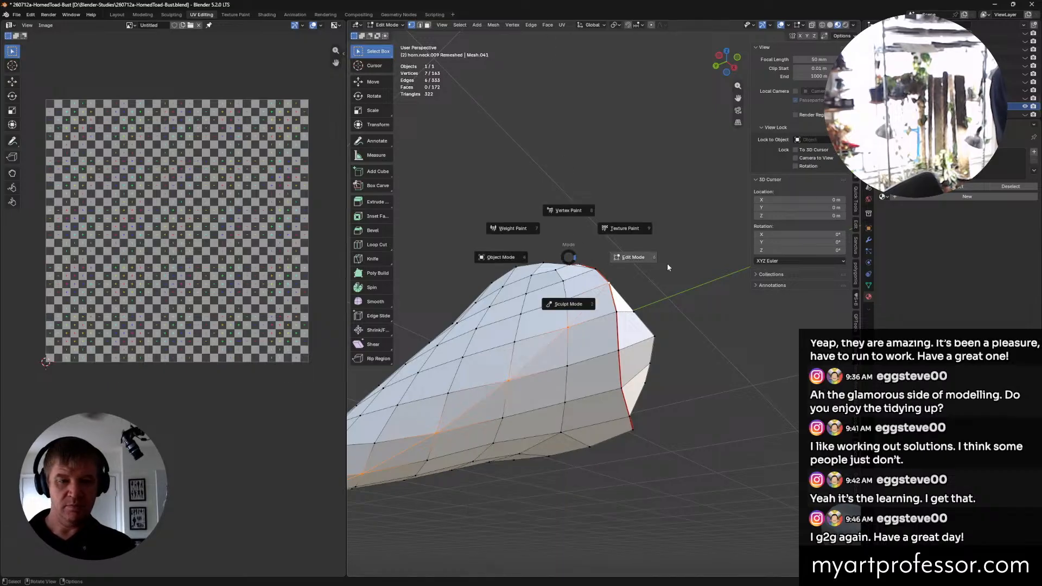
{"action": "left_click", "coordinate": [633, 258]}
{"action": "key", "text": "2"}
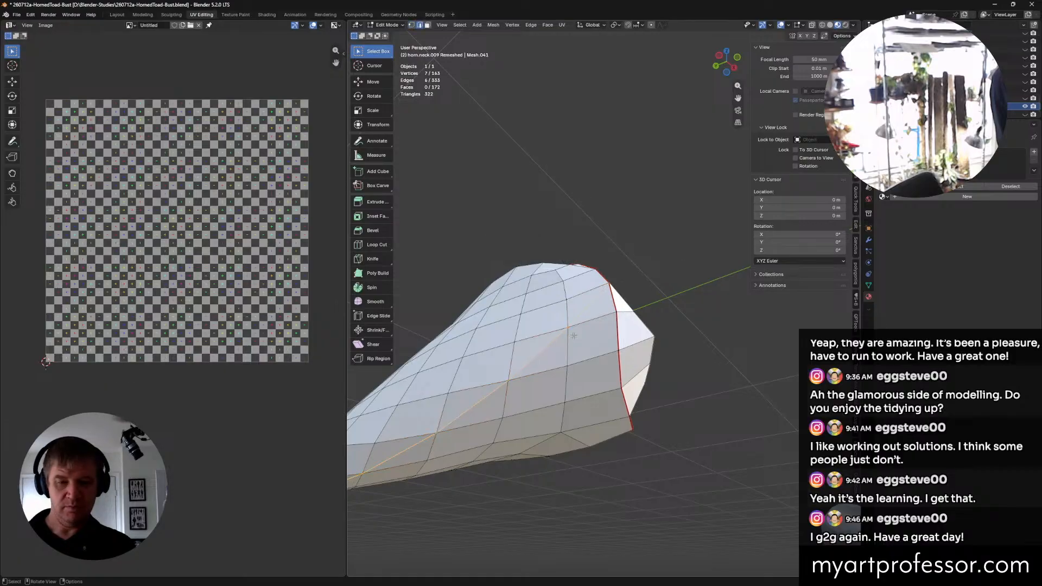
{"action": "right_click", "coordinate": [568, 315]}
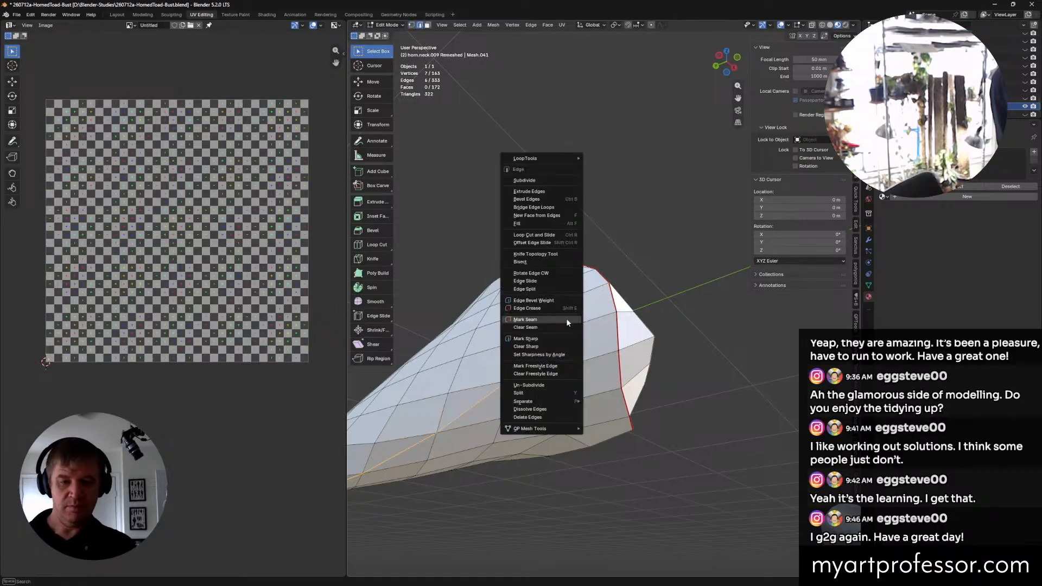
{"action": "left_click", "coordinate": [526, 320]}
{"action": "middle_click_drag", "start_coordinate": [530, 326], "coordinate": [584, 406]}
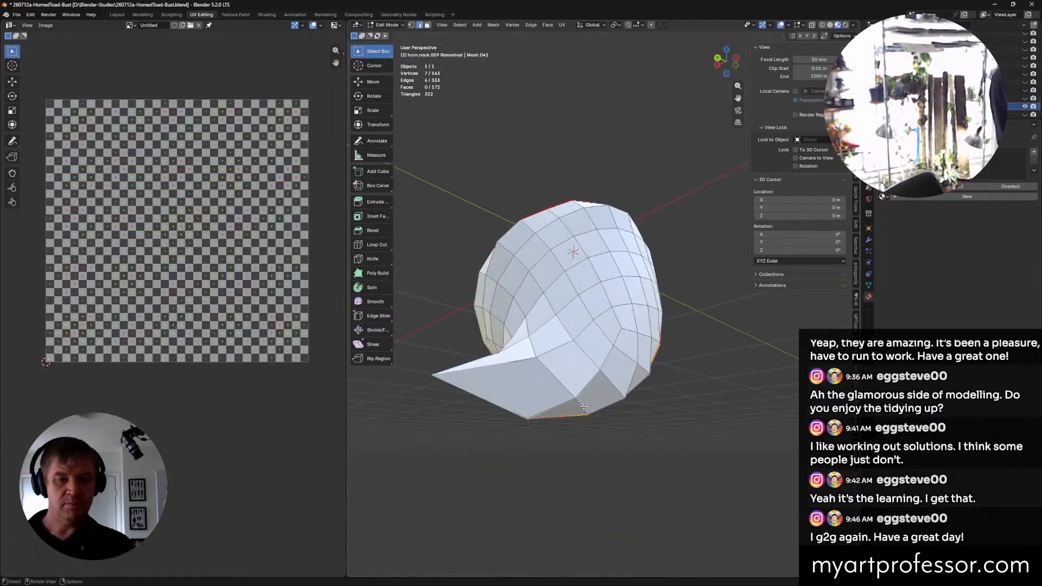
{"action": "right_click", "coordinate": [500, 405]}
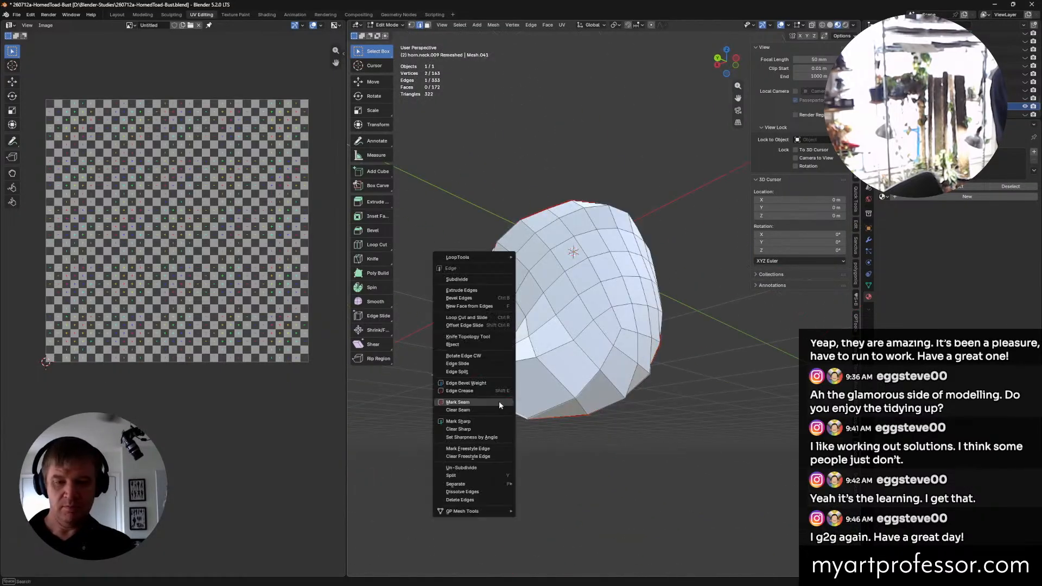
{"action": "left_click", "coordinate": [473, 401]}
{"action": "middle_click_drag", "start_coordinate": [473, 401], "coordinate": [538, 409]}
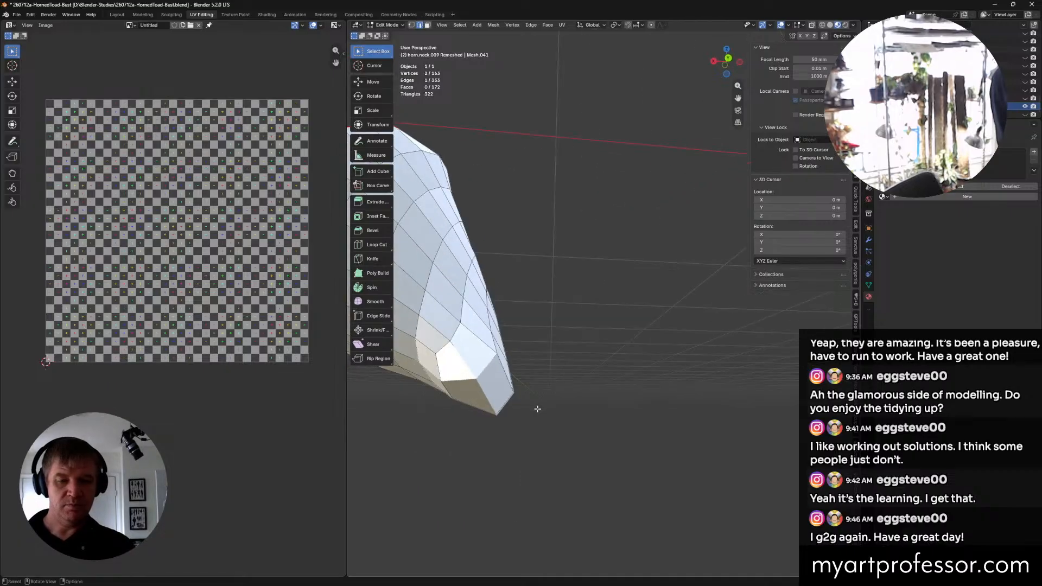
Step: Select the line of edges from the horn's tip to the base rim on the opposite side and mark it as a seam
{"action": "middle_click_drag", "start_coordinate": [456, 368], "coordinate": [659, 494], "text": "shift"}
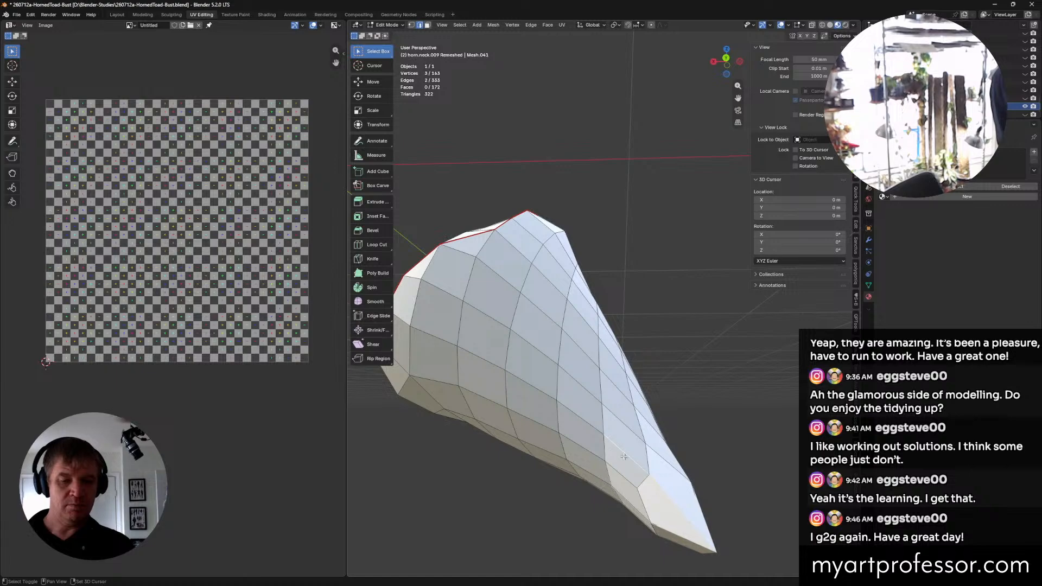
{"action": "left_click", "coordinate": [399, 317], "text": "shift"}
{"action": "middle_click_drag", "start_coordinate": [400, 317], "coordinate": [488, 339]}
{"action": "middle_click_drag", "start_coordinate": [559, 356], "coordinate": [496, 361], "text": "shift"}
{"action": "right_click", "coordinate": [700, 375]}
{"action": "left_click", "coordinate": [700, 375]}
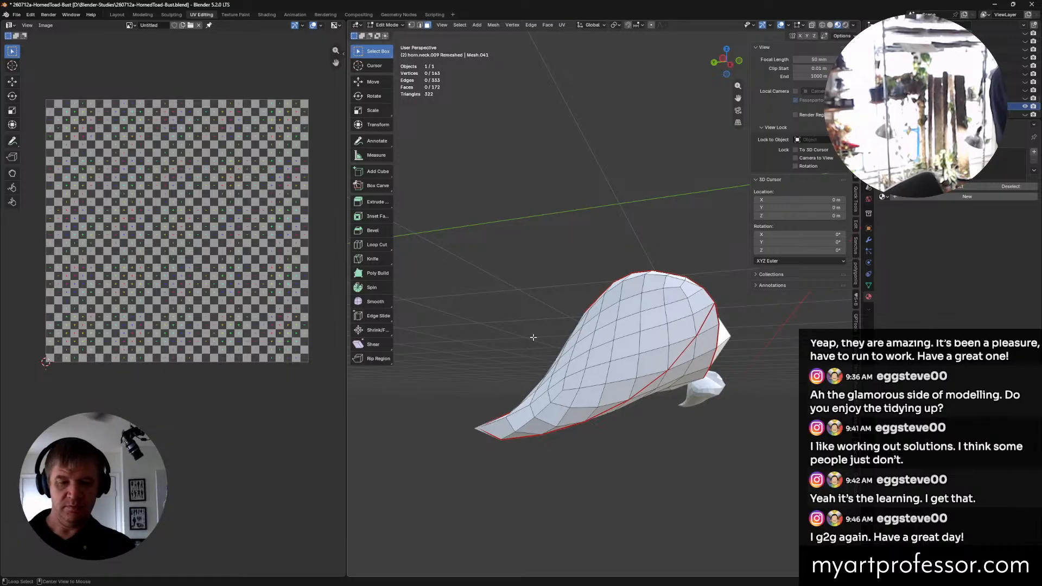
Step: Select all of the horn's faces with X-ray on and unwrap them using Minimum Stretch
{"action": "key", "text": "alt+z"}
{"action": "left_click_drag", "start_coordinate": [437, 187], "coordinate": [808, 542]}
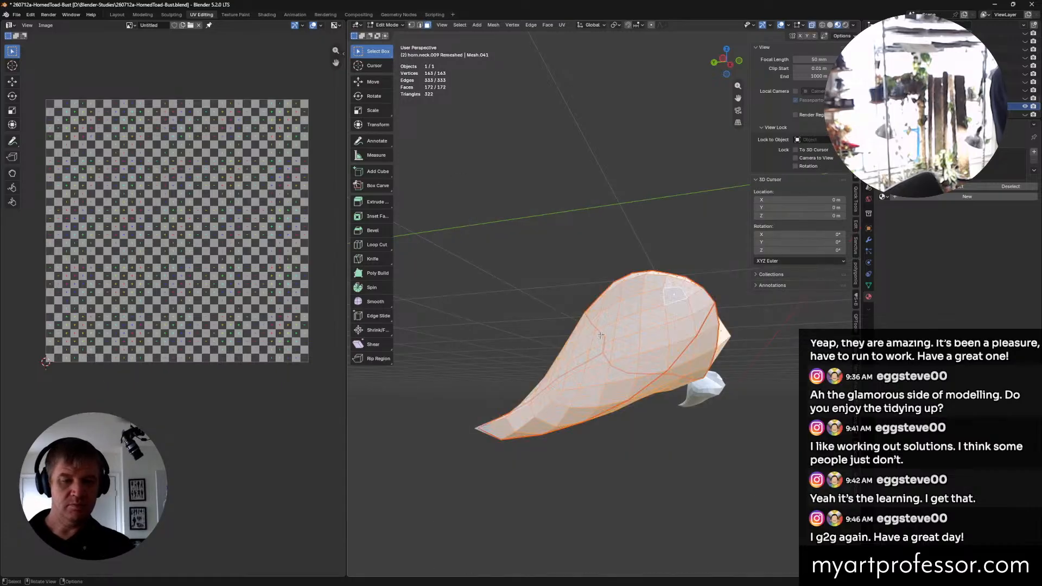
{"action": "left_click_drag", "start_coordinate": [763, 498], "coordinate": [453, 275]}
{"action": "key", "text": "u"}
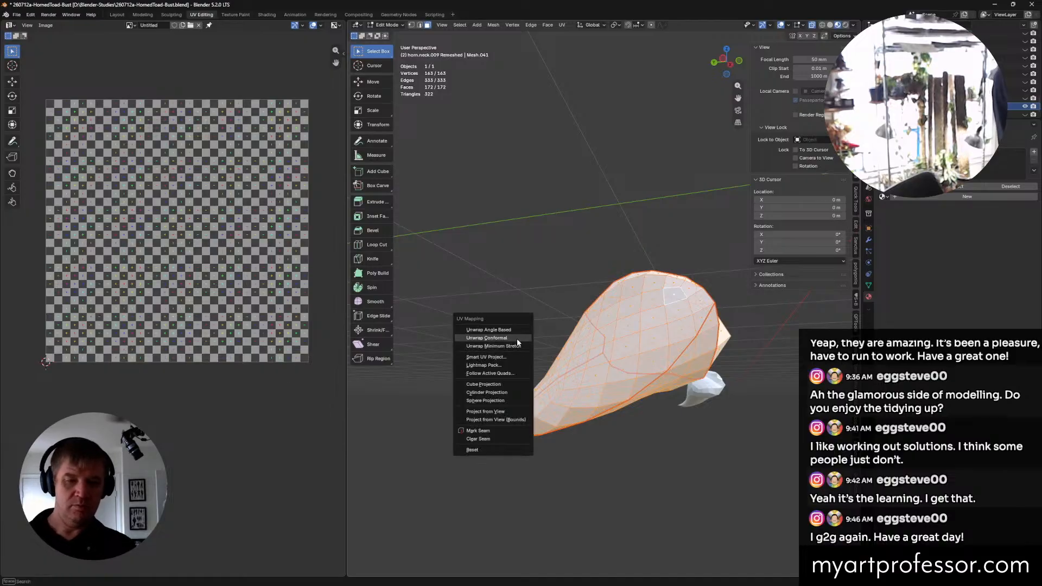
{"action": "left_click", "coordinate": [488, 346]}
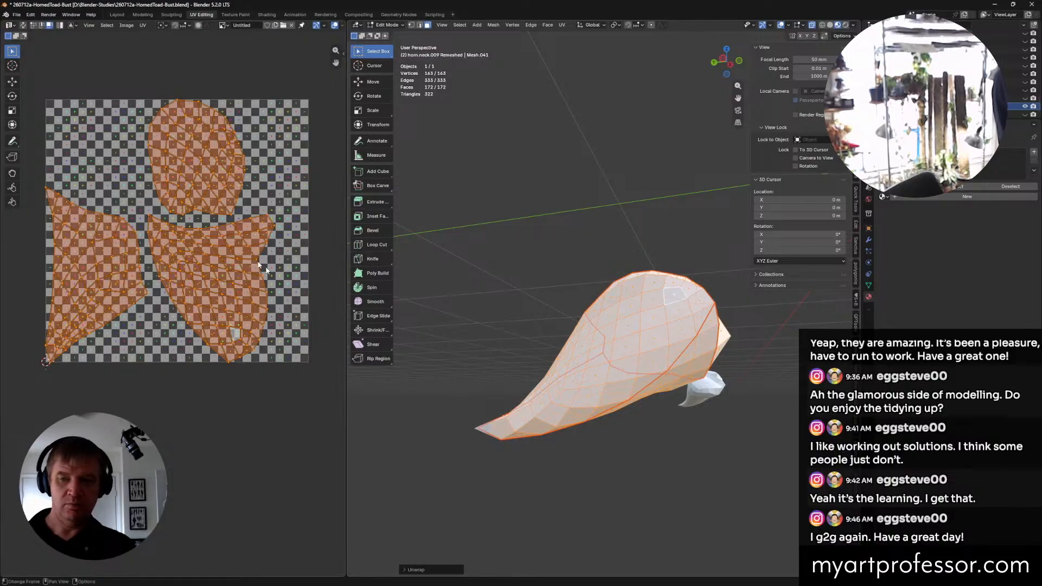
Step: Scale the oval base UV island down to about 0.14 and move it into the UV square's upper-right corner
{"action": "left_click", "coordinate": [212, 164]}
{"action": "key", "text": "l"}
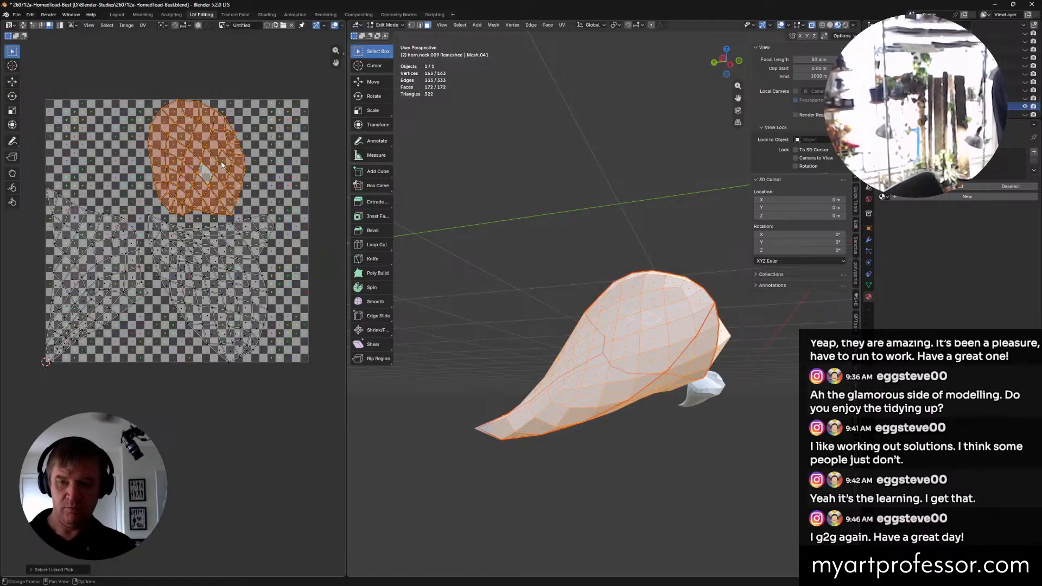
{"action": "key", "text": "s"}
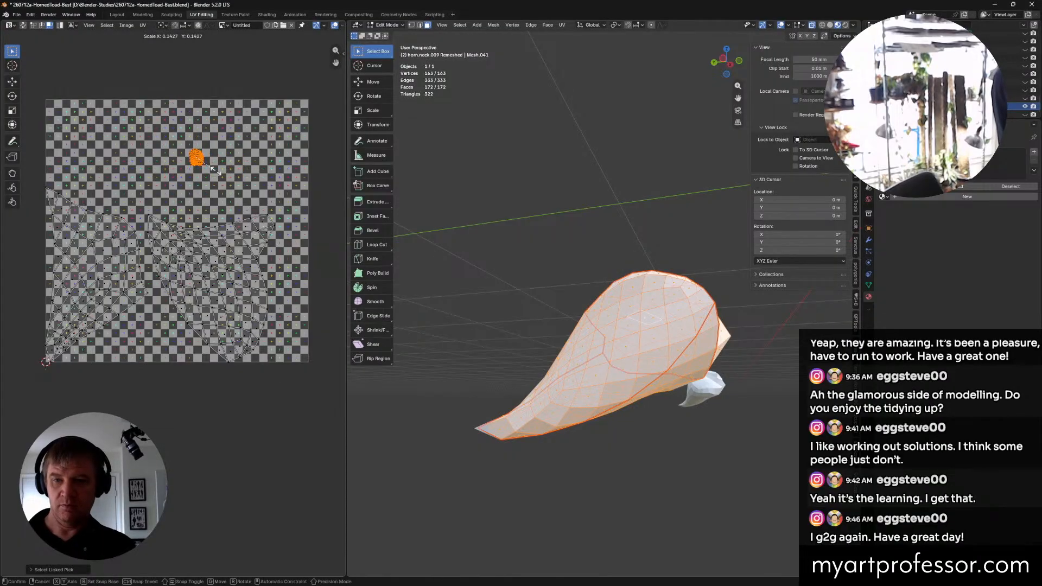
{"action": "left_click", "coordinate": [208, 168]}
{"action": "key", "text": "g"}
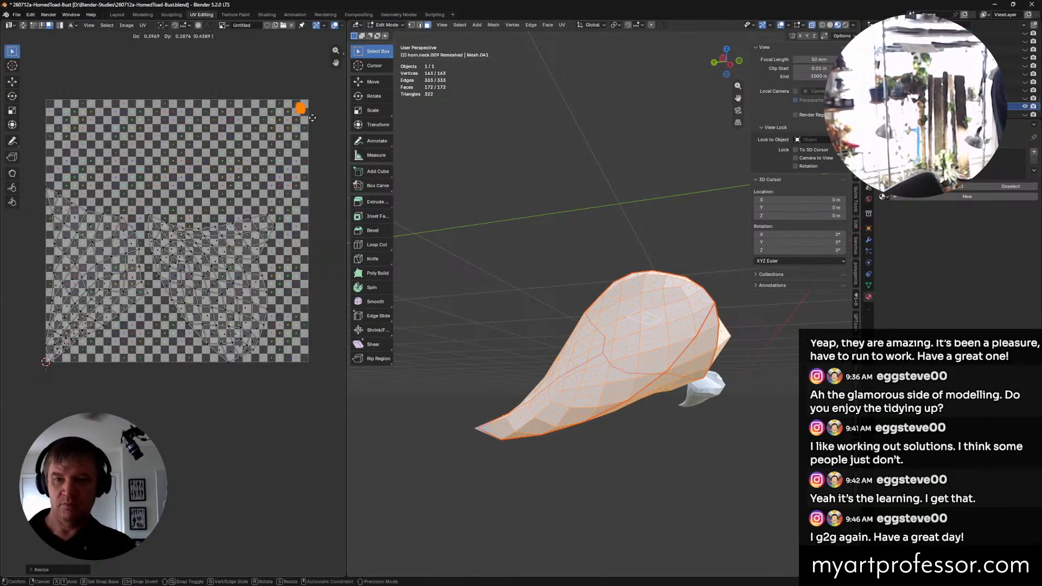
{"action": "left_click", "coordinate": [313, 117]}
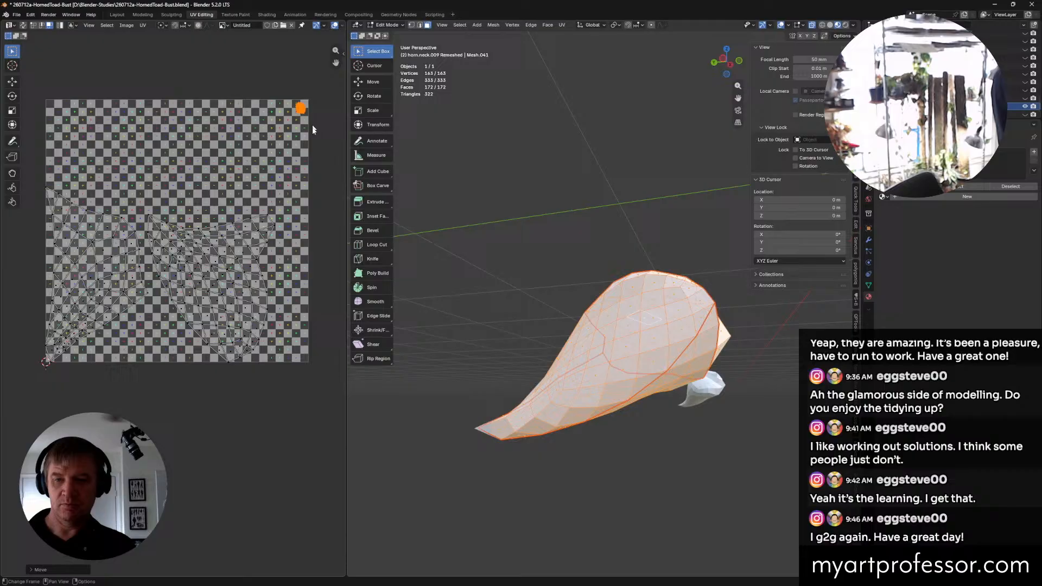
Step: Rotate the triangular side island so its long edge follows the other side island, and move it close beside that island
{"action": "left_click", "coordinate": [125, 307]}
{"action": "key", "text": "l"}
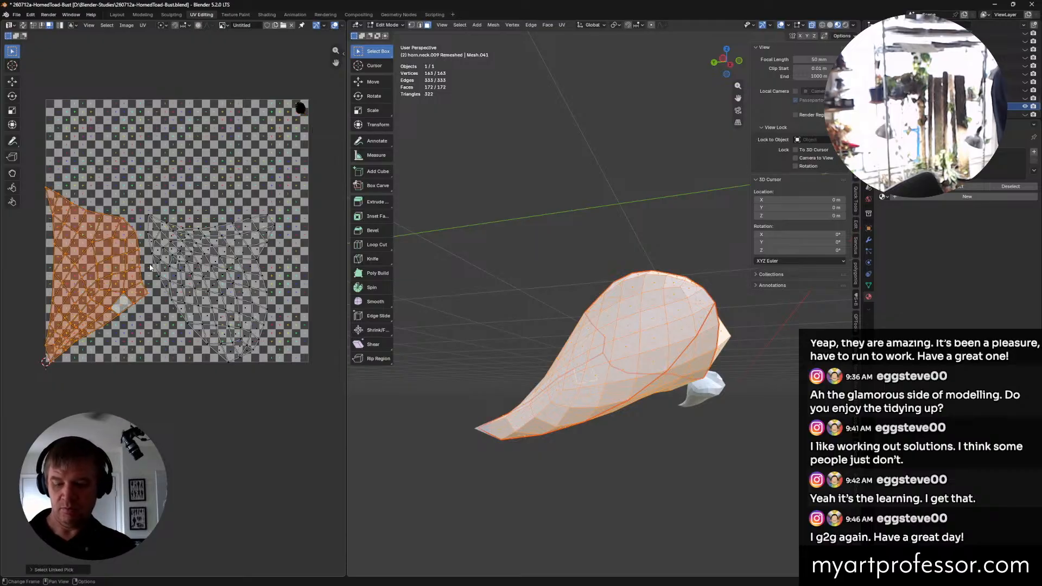
{"action": "key", "text": "r"}
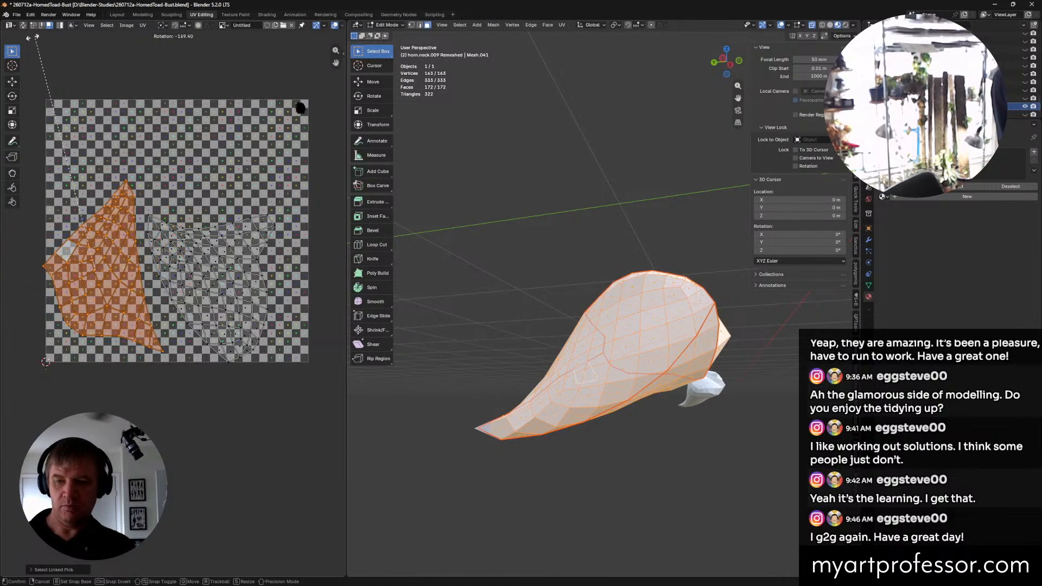
{"action": "left_click", "coordinate": [348, 505]}
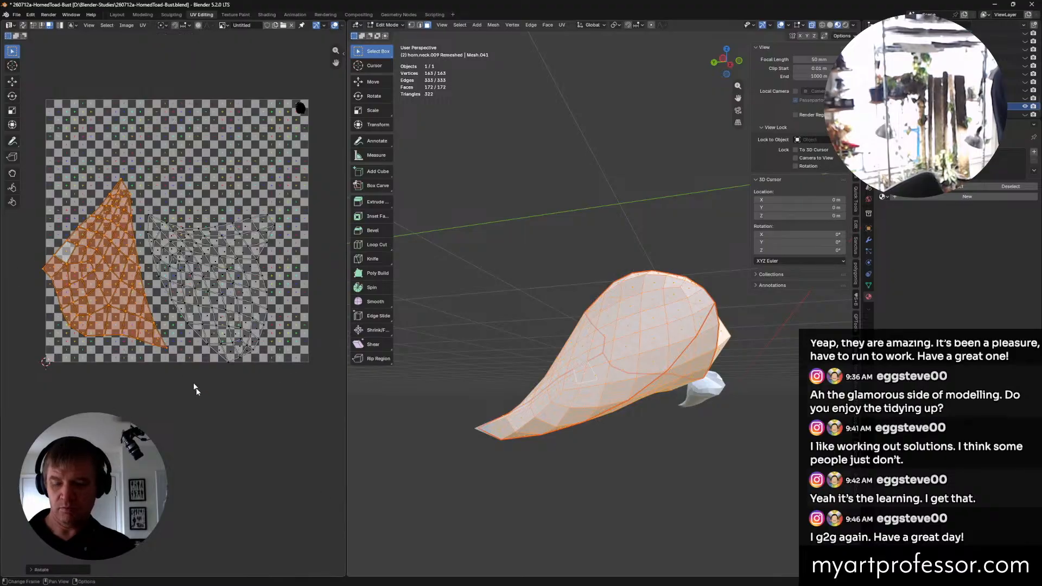
{"action": "key", "text": "r"}
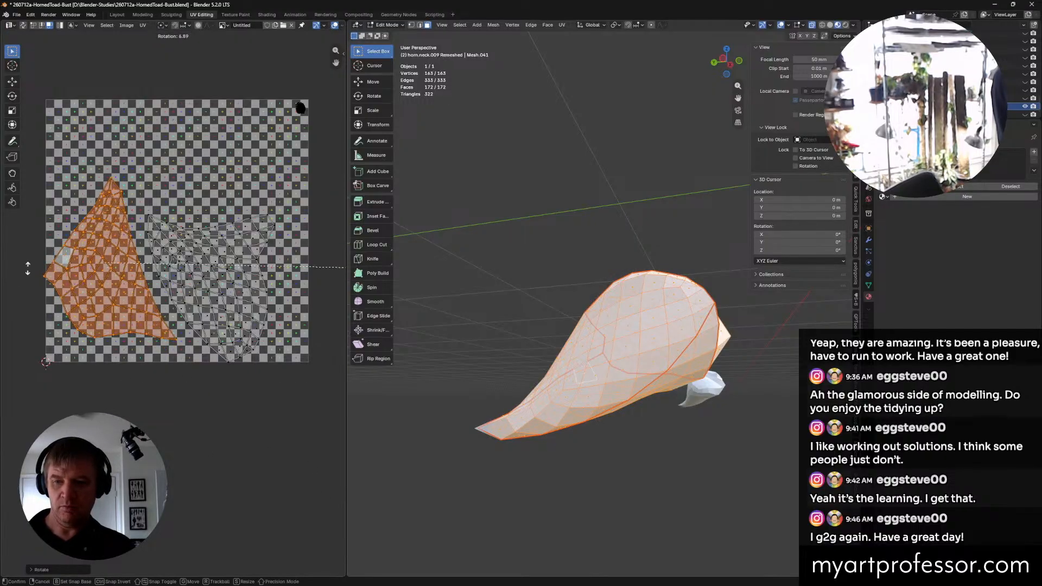
{"action": "key", "text": "g"}
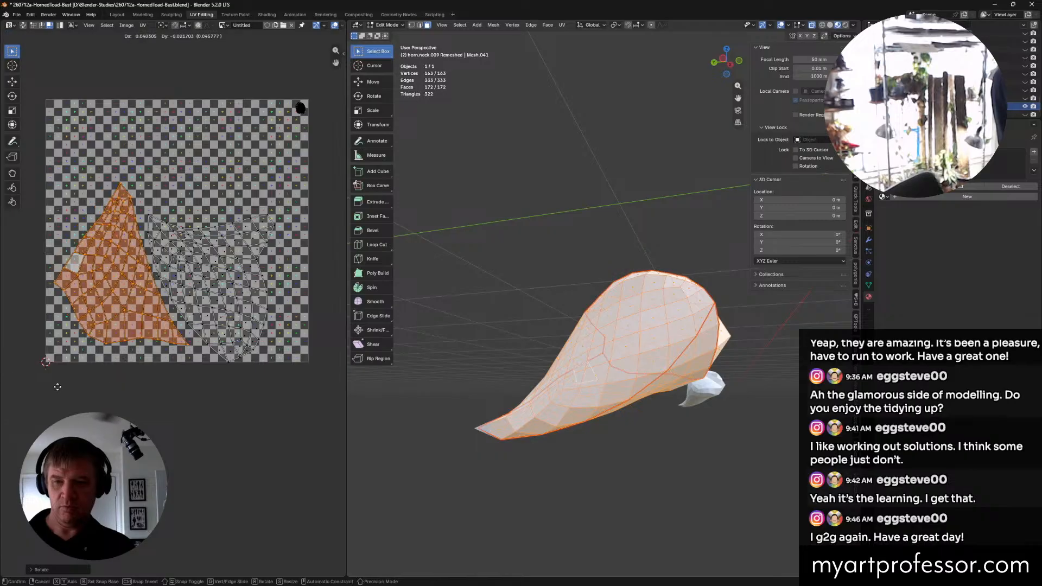
{"action": "left_click", "coordinate": [86, 402]}
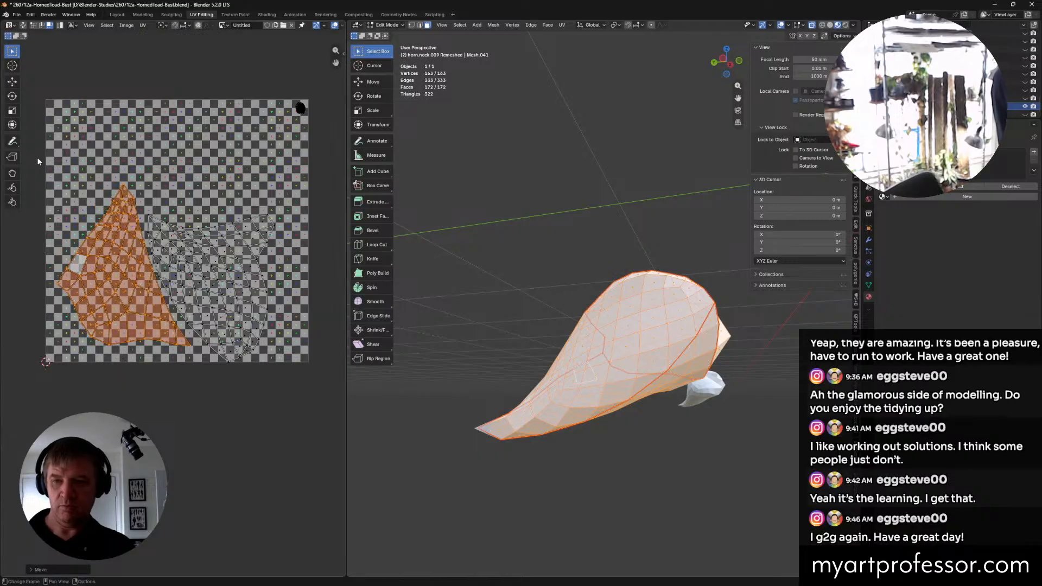
Step: Select both large side islands, rotate them together and scale them up by about 1.2, positioning them to fill the UV square
{"action": "left_click_drag", "start_coordinate": [38, 161], "coordinate": [280, 392]}
{"action": "key", "text": "g"}
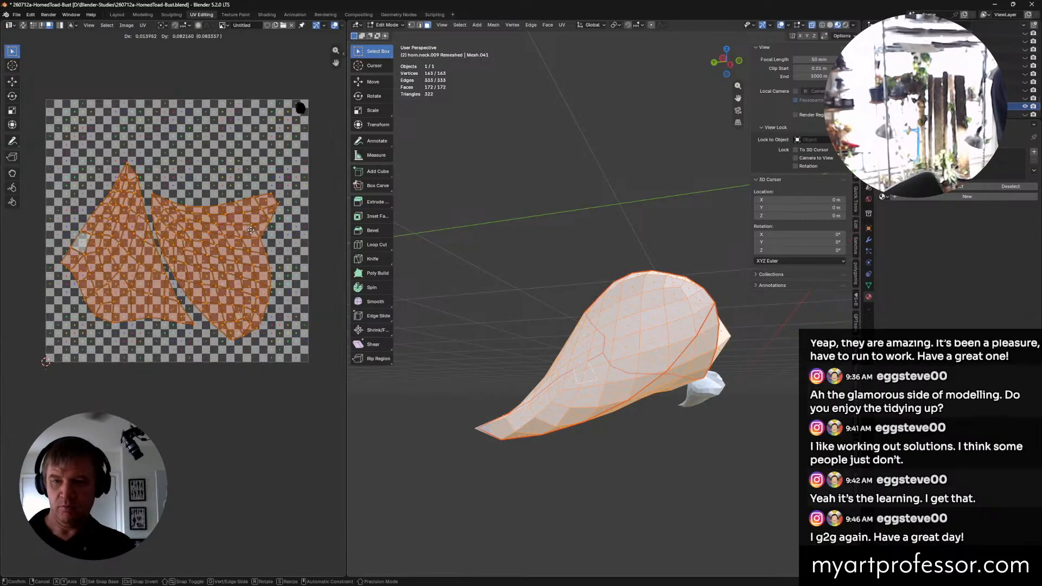
{"action": "left_click", "coordinate": [254, 284]}
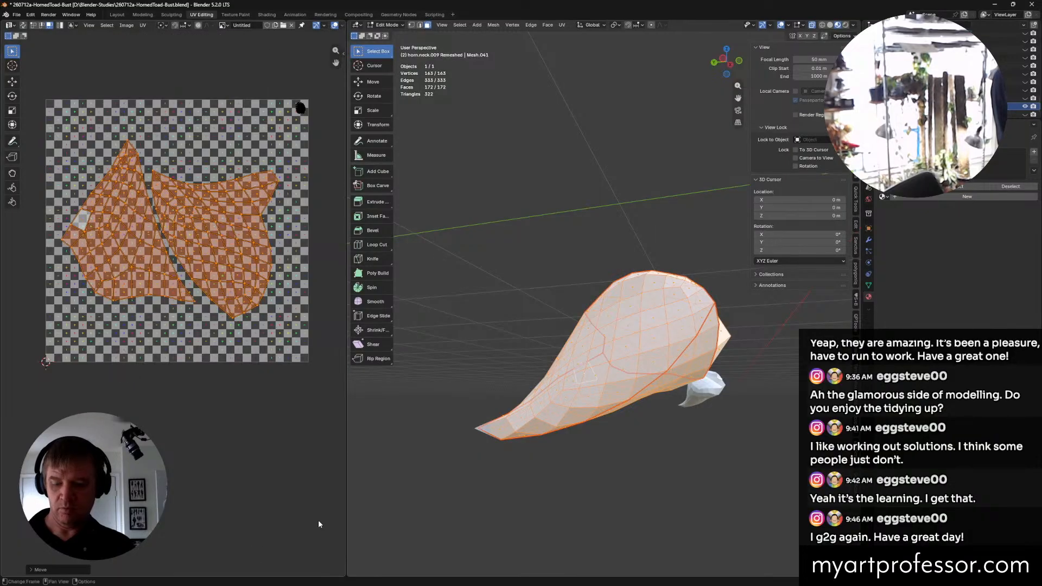
{"action": "key", "text": "r"}
{"action": "left_click", "coordinate": [195, 475]}
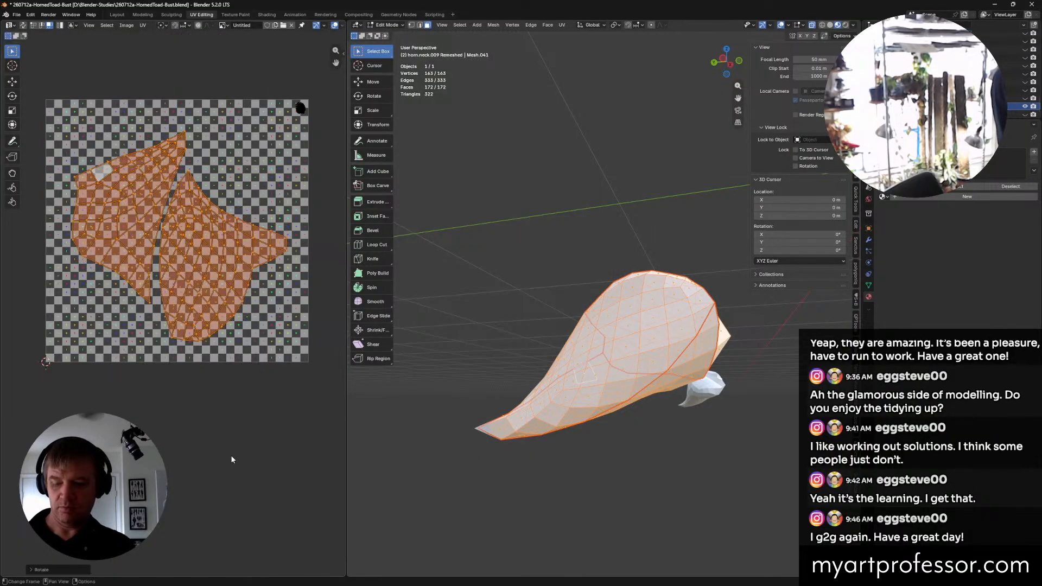
{"action": "key", "text": "s"}
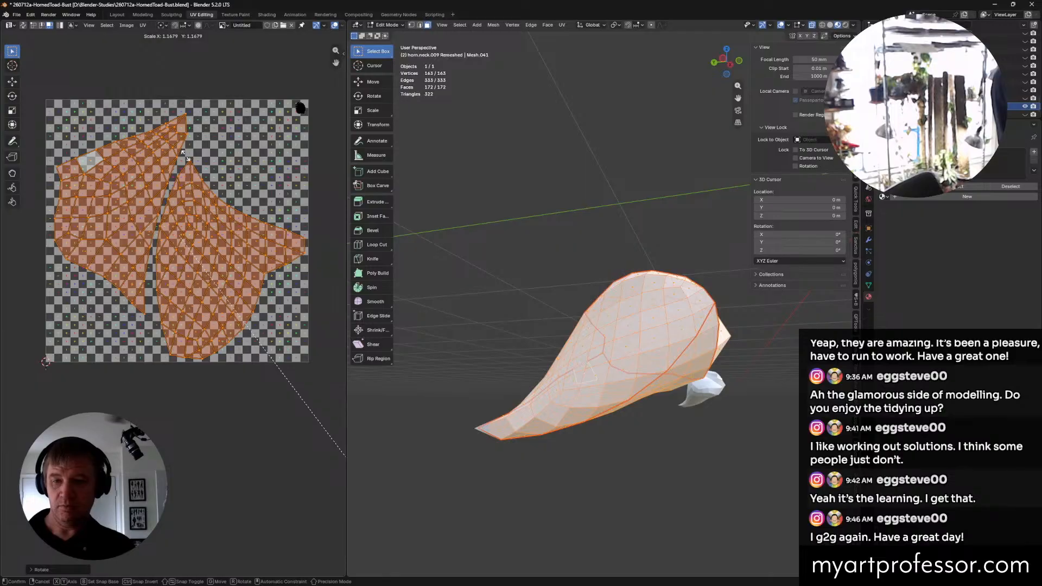
{"action": "left_click", "coordinate": [182, 142]}
{"action": "key", "text": "g"}
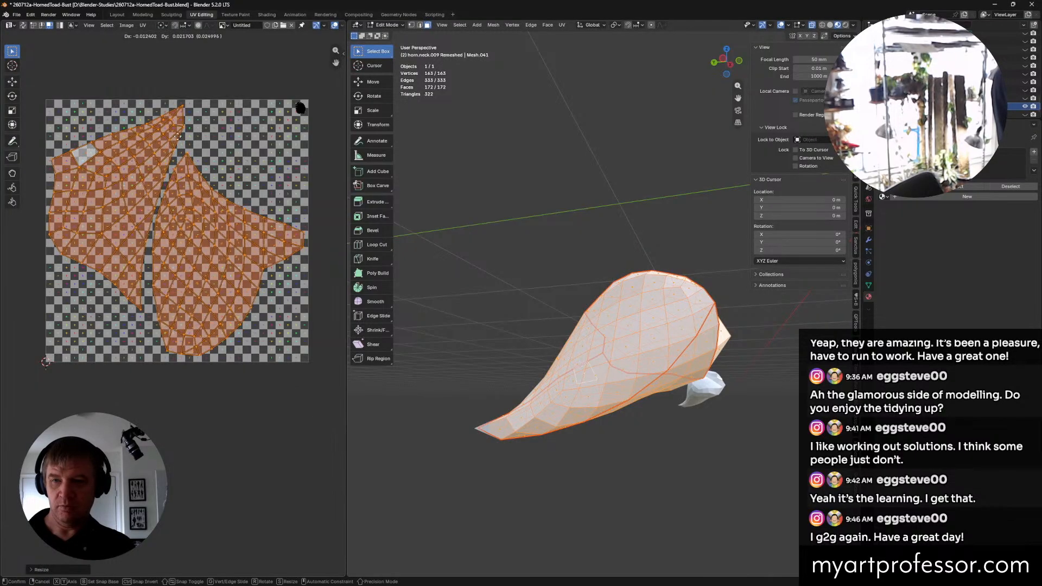
{"action": "left_click", "coordinate": [193, 142]}
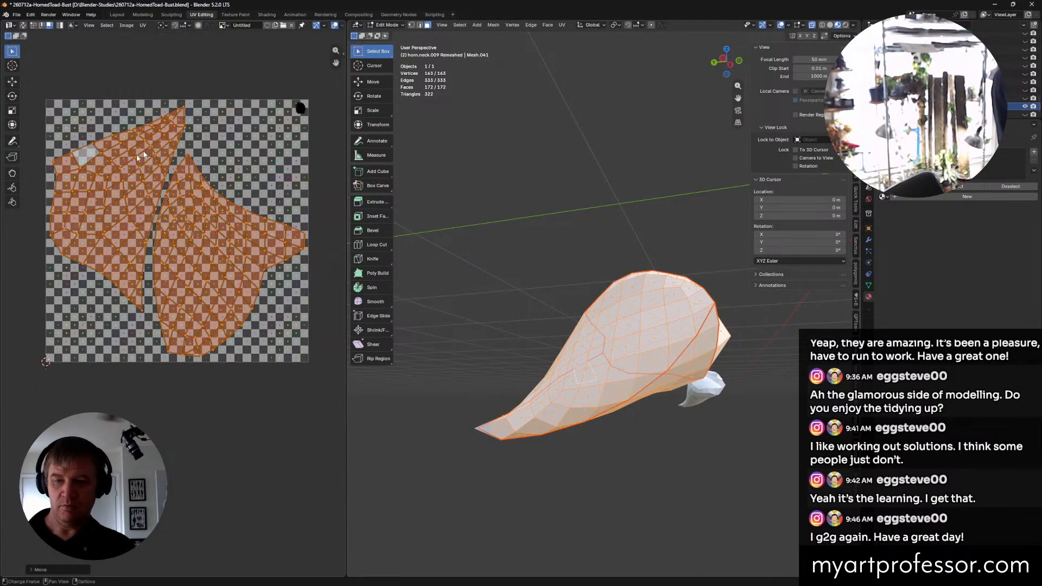
Step: Assign the existing checker material Material.001 to the unwrapped horn and deselect its mesh
{"action": "left_click", "coordinate": [884, 197]}
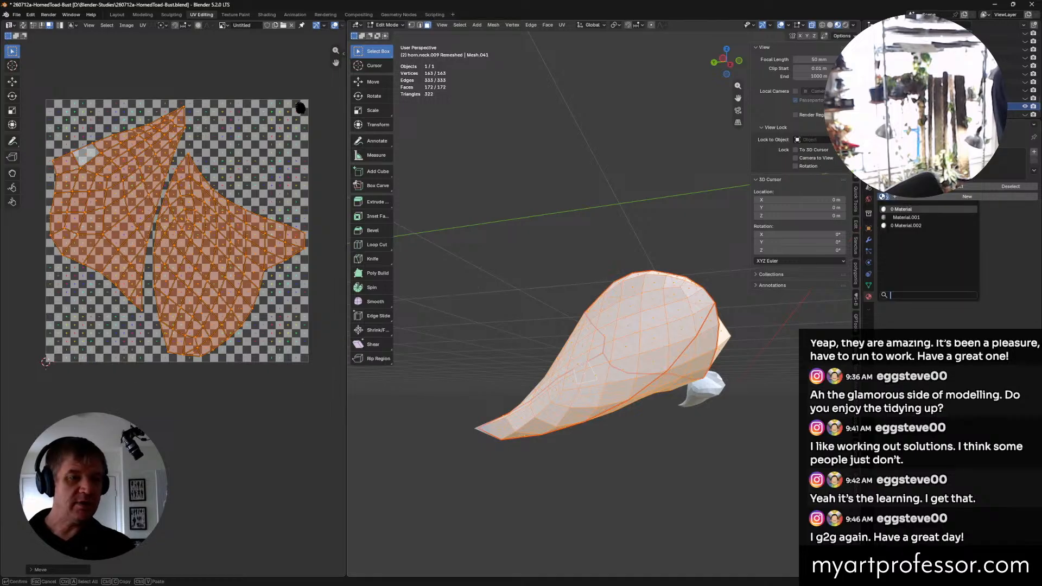
{"action": "left_click", "coordinate": [902, 216]}
{"action": "middle_click_drag", "start_coordinate": [739, 322], "coordinate": [602, 313]}
{"action": "left_click", "coordinate": [761, 420]}
Step: Return to Object Mode with the whole bust shown, deselect everything and save the file
{"action": "scroll", "coordinate": [726, 398], "scroll_direction": "down", "scroll_amount": 5}
{"action": "key", "text": "ctrl+Tab"}
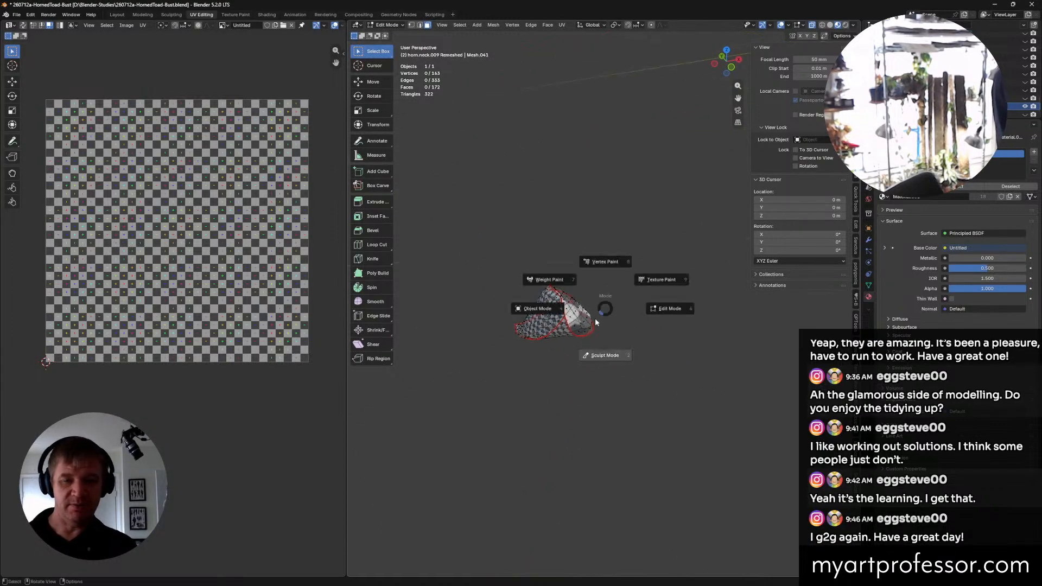
{"action": "left_click", "coordinate": [554, 311]}
{"action": "key", "text": "KP_Divide"}
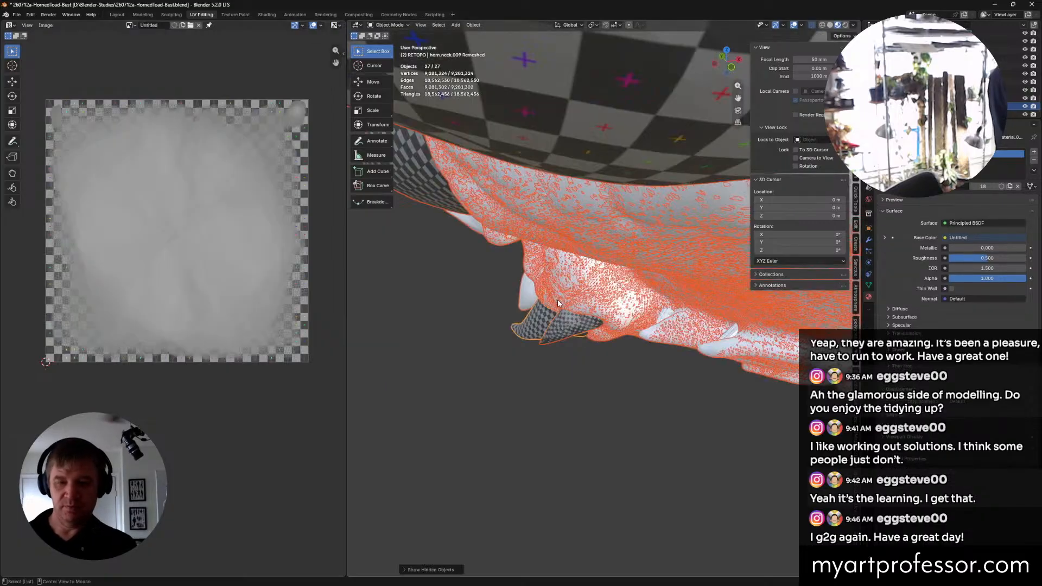
{"action": "left_click", "coordinate": [505, 420]}
{"action": "middle_click_drag", "start_coordinate": [505, 420], "coordinate": [632, 387]}
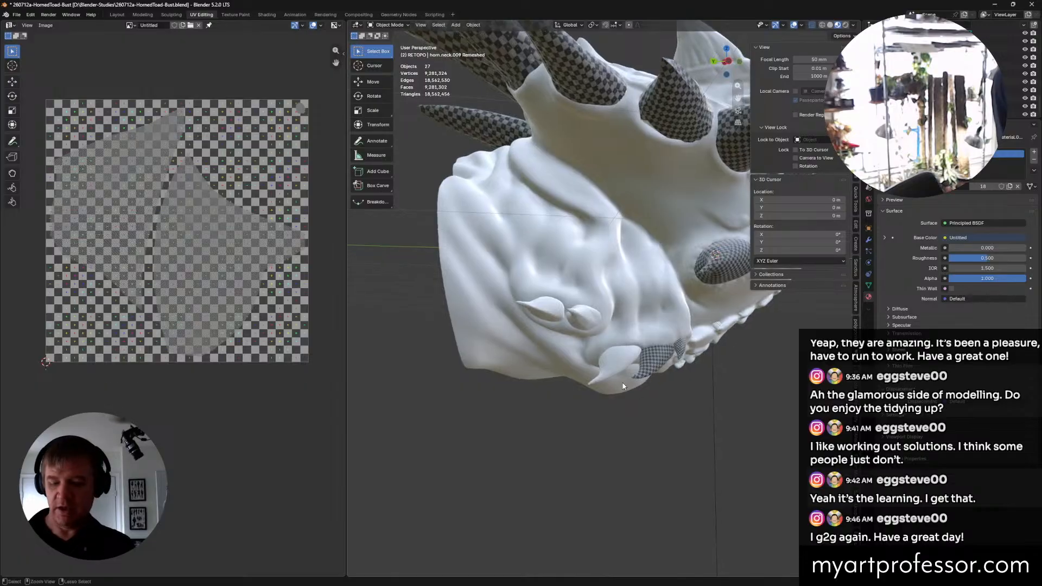
{"action": "key", "text": "ctrl+s"}
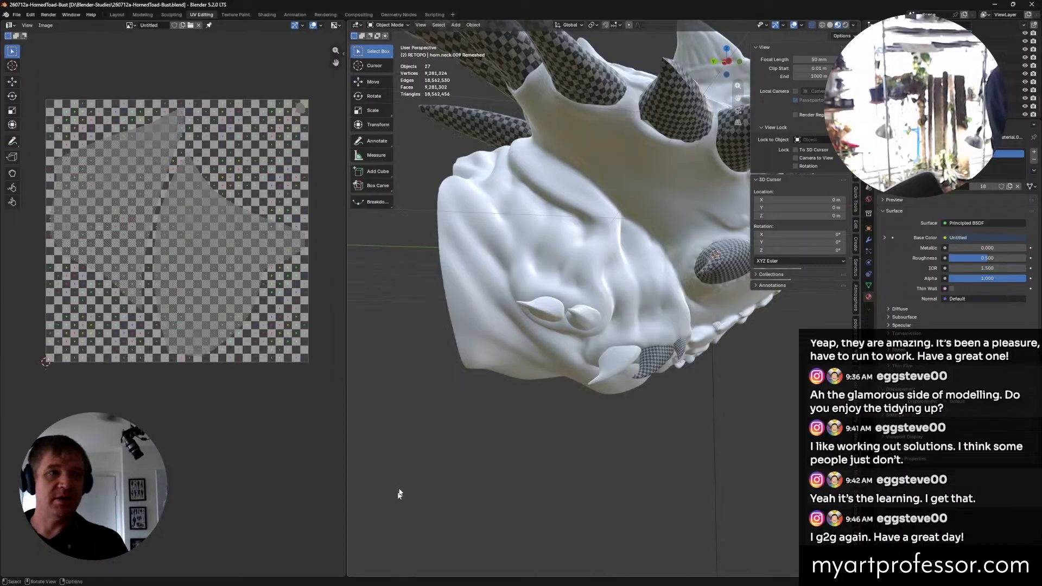
Step: Select the next untextured neck horn beside the one just unwrapped and enter Edit Mode on it
{"action": "middle_click_drag", "start_coordinate": [609, 401], "coordinate": [577, 298]}
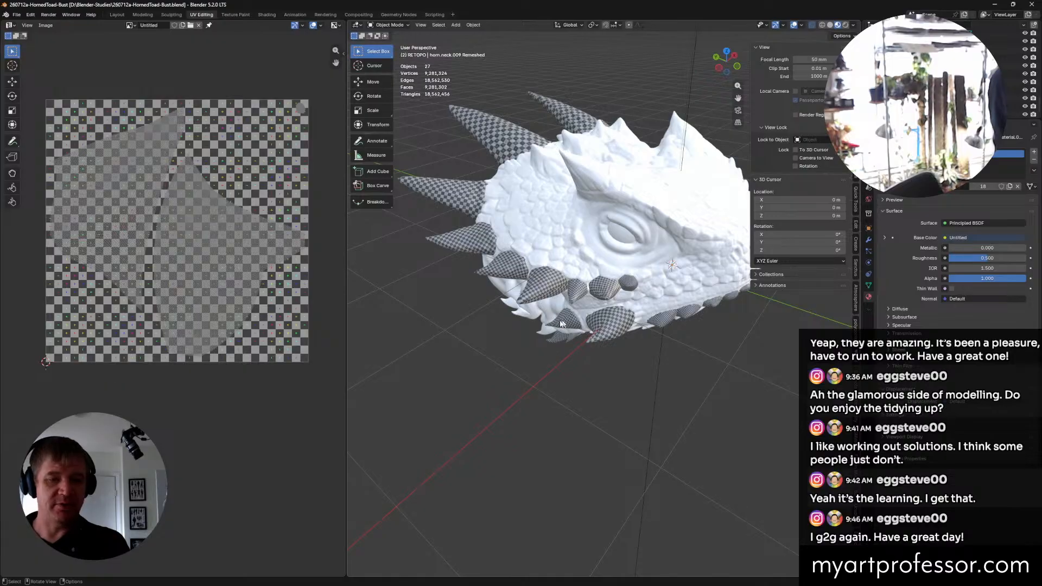
{"action": "middle_click_drag", "start_coordinate": [562, 324], "coordinate": [583, 269]}
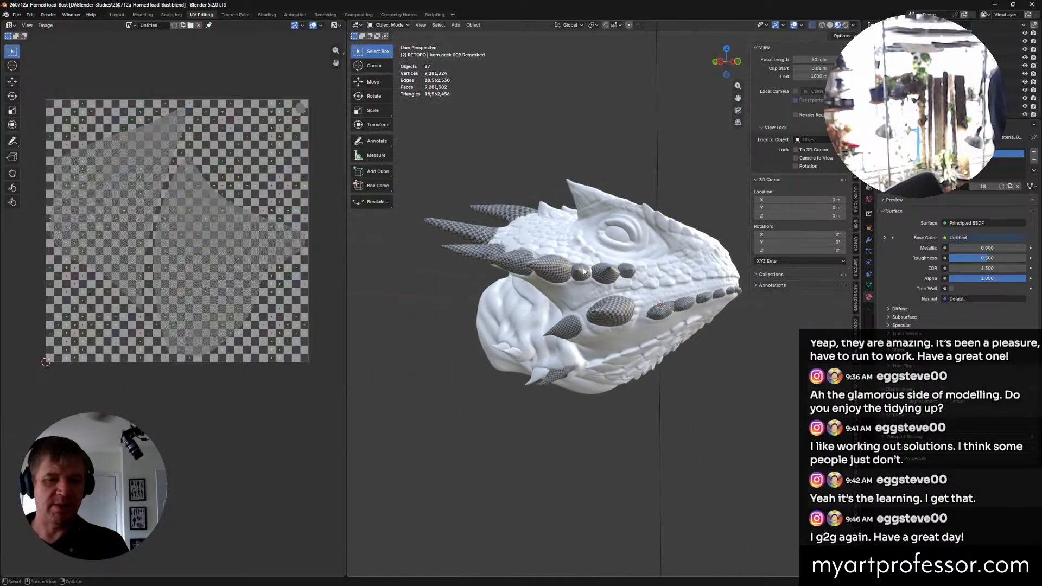
{"action": "middle_click_drag", "start_coordinate": [565, 333], "coordinate": [589, 299]}
{"action": "left_click", "coordinate": [519, 386]}
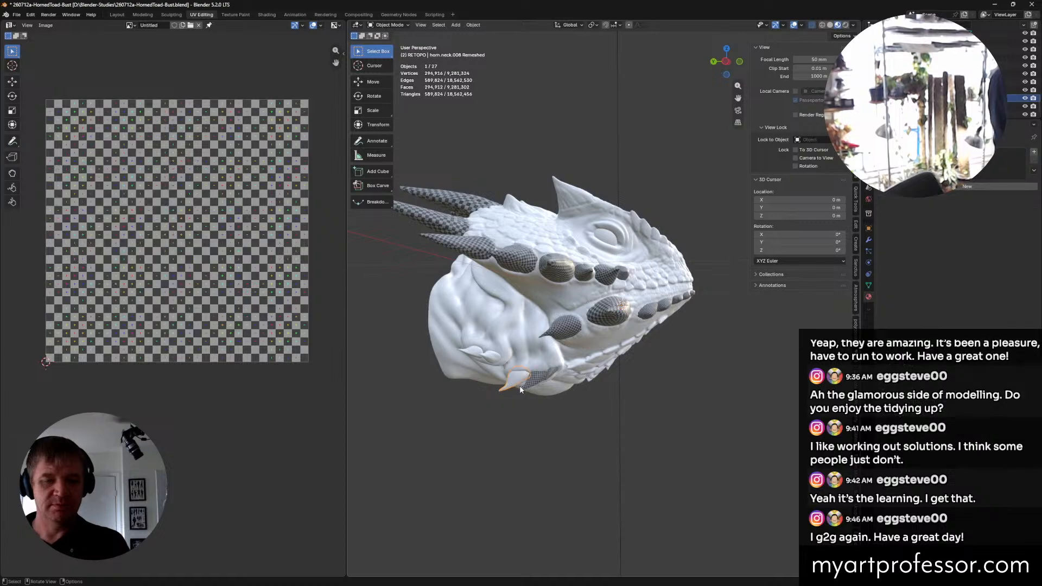
{"action": "scroll", "coordinate": [523, 383], "scroll_direction": "up", "scroll_amount": 5}
{"action": "middle_click_drag", "start_coordinate": [539, 365], "coordinate": [590, 351]}
{"action": "key", "text": "ctrl+Tab"}
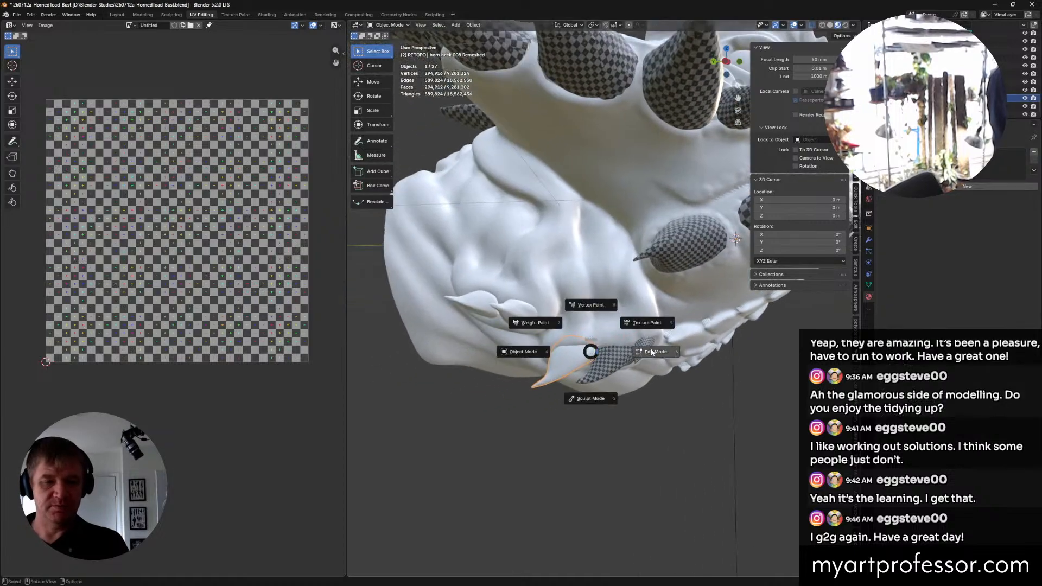
{"action": "middle_click_drag", "start_coordinate": [461, 455], "coordinate": [421, 403]}
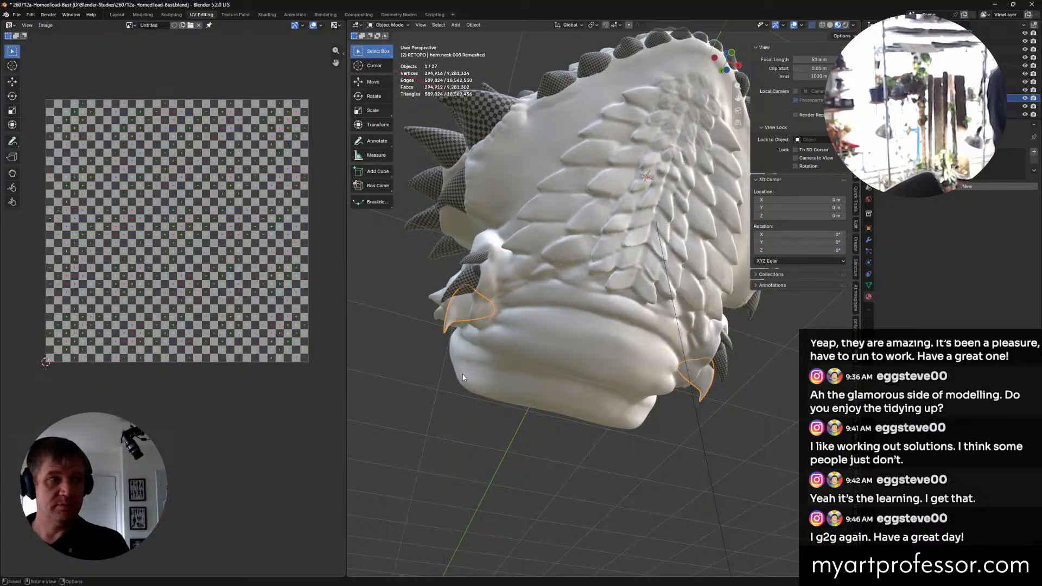
{"action": "key", "text": "ctrl+Tab"}
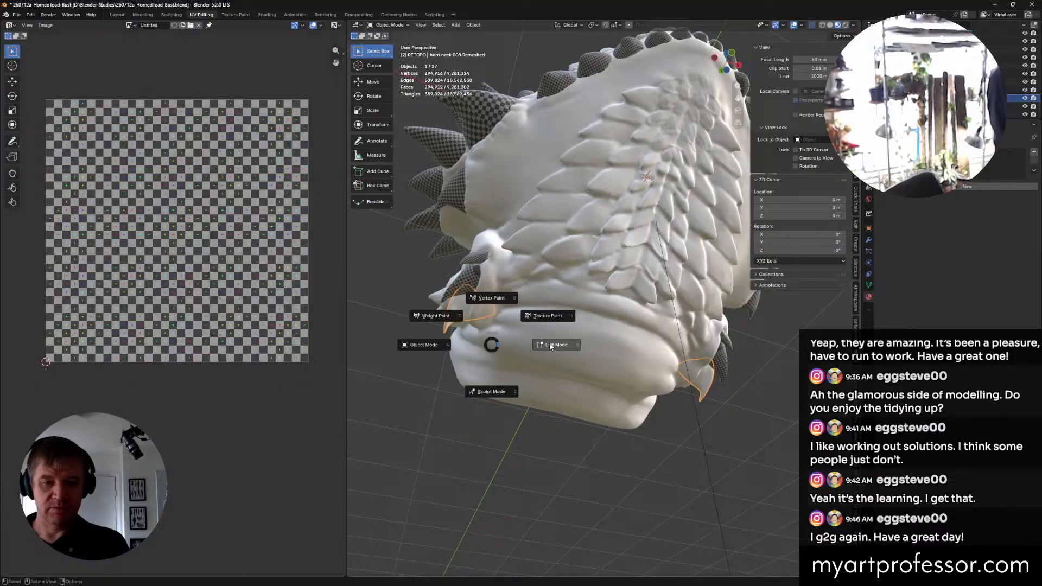
{"action": "left_click", "coordinate": [524, 350]}
{"action": "scroll", "coordinate": [525, 350], "scroll_direction": "up", "scroll_amount": 5}
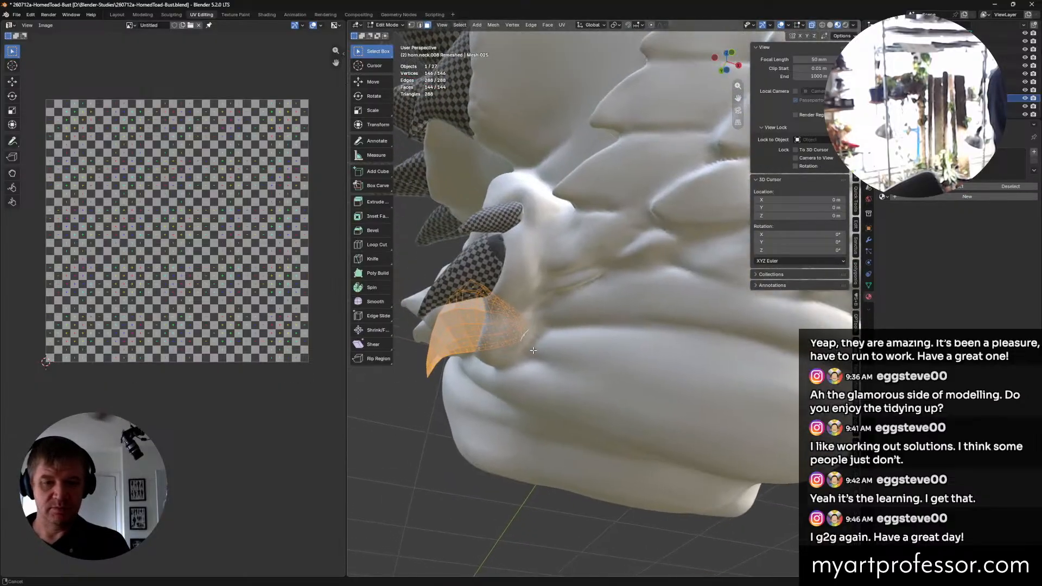
{"action": "mouse_move", "coordinate": [524, 350]}
{"action": "middle_mouse_down"}
{"action": "mouse_move", "coordinate": [538, 357]}
{"action": "mouse_move", "coordinate": [500, 364]}
{"action": "mouse_move", "coordinate": [519, 361]}
{"action": "mouse_move", "coordinate": [526, 380]}
{"action": "mouse_move", "coordinate": [525, 356]}
{"action": "middle_mouse_up"}
{"action": "left_click_drag", "start_coordinate": [579, 336], "coordinate": [484, 263]}
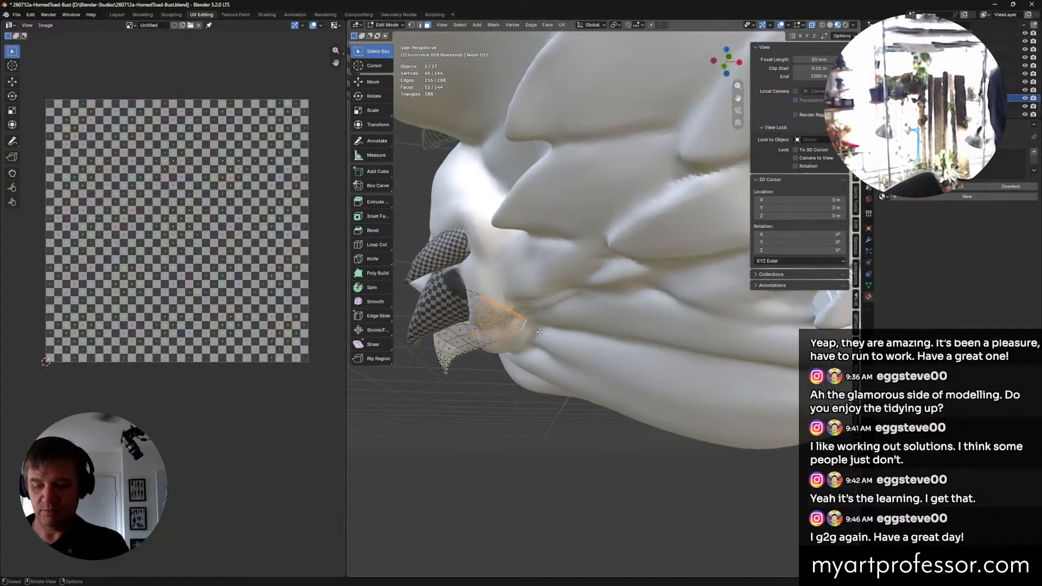
{"action": "left_click", "coordinate": [553, 350]}
{"action": "left_click_drag", "start_coordinate": [542, 355], "coordinate": [483, 281]}
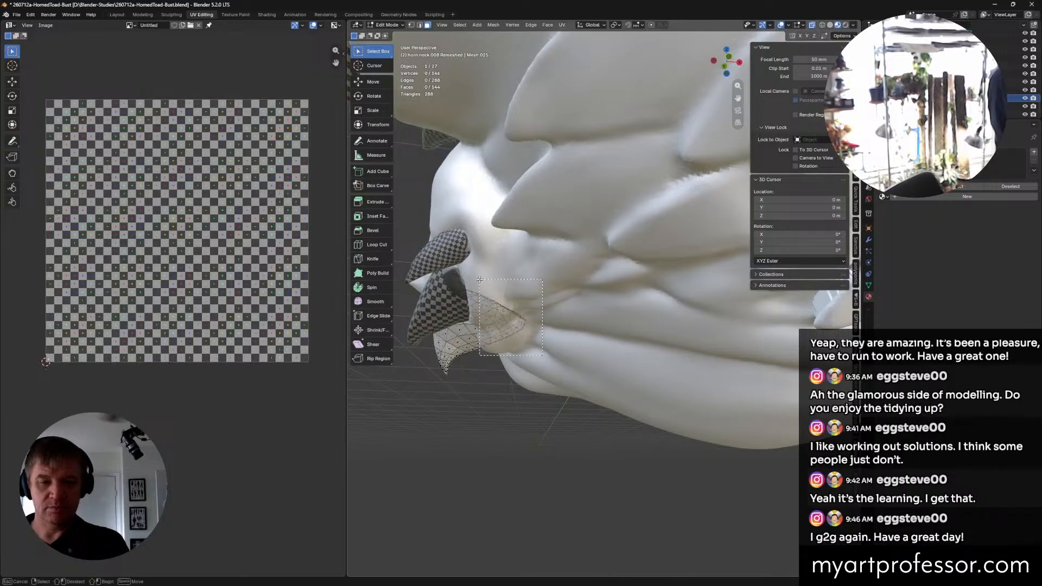
{"action": "left_click_drag", "start_coordinate": [541, 355], "coordinate": [480, 280]}
{"action": "middle_click_drag", "start_coordinate": [480, 279], "coordinate": [542, 357]}
{"action": "left_click", "coordinate": [541, 359]}
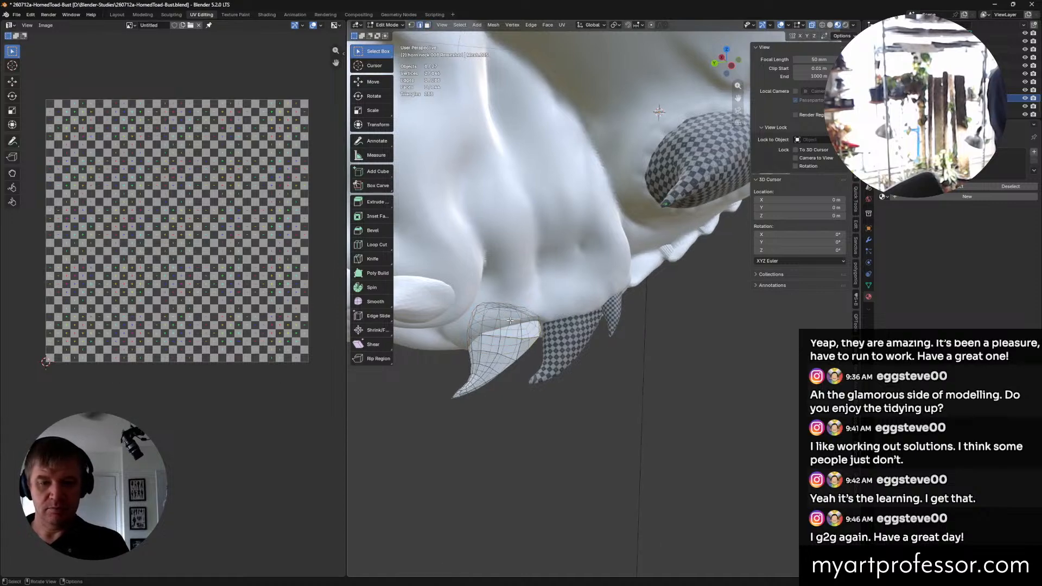
Step: Select the loop of edges around the horn's base where it enters the neck and mark it as a seam
{"action": "scroll", "coordinate": [507, 325], "scroll_direction": "up", "scroll_amount": 2}
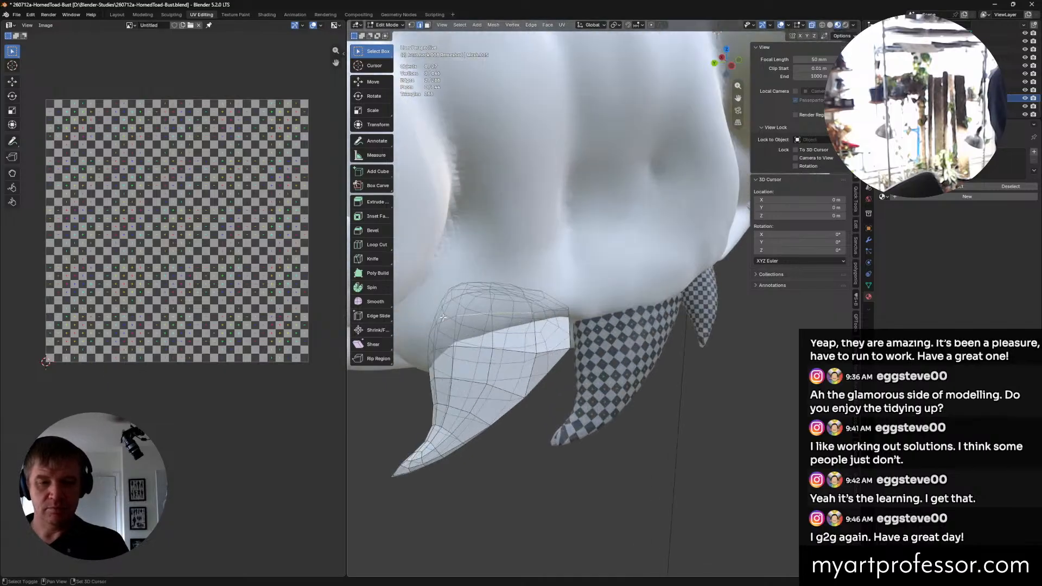
{"action": "middle_click_drag", "start_coordinate": [443, 318], "coordinate": [575, 272]}
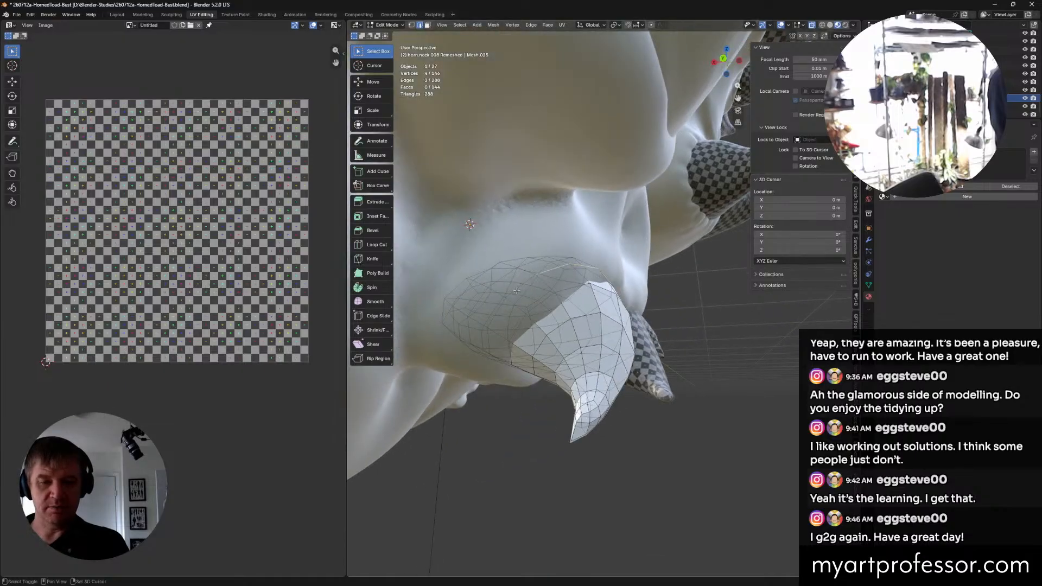
{"action": "left_click", "coordinate": [490, 337], "text": "shift"}
{"action": "middle_click_drag", "start_coordinate": [490, 336], "coordinate": [517, 326]}
{"action": "left_click", "coordinate": [481, 295], "text": "shift"}
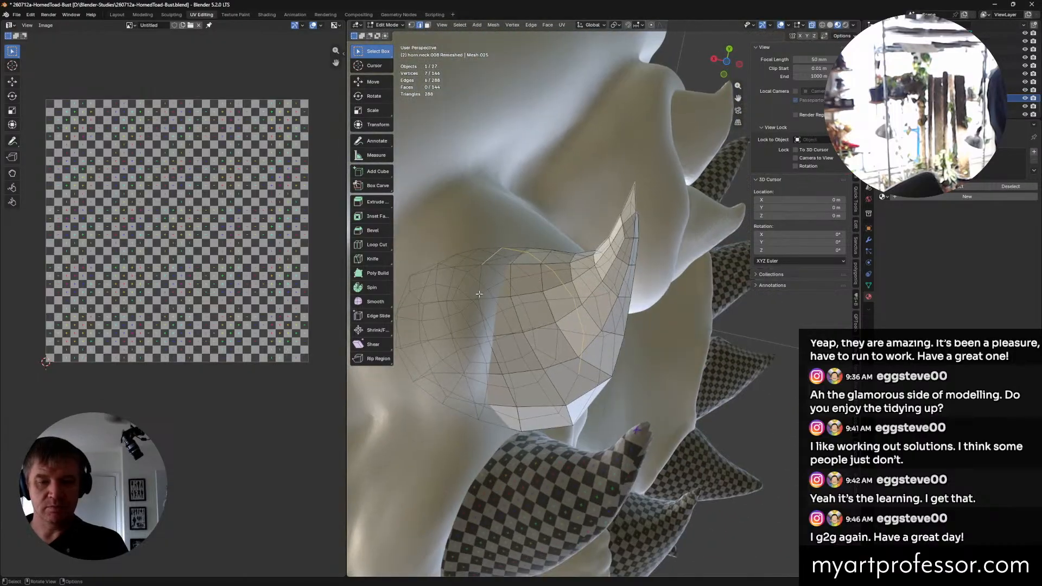
{"action": "middle_click_drag", "start_coordinate": [476, 293], "coordinate": [507, 309]}
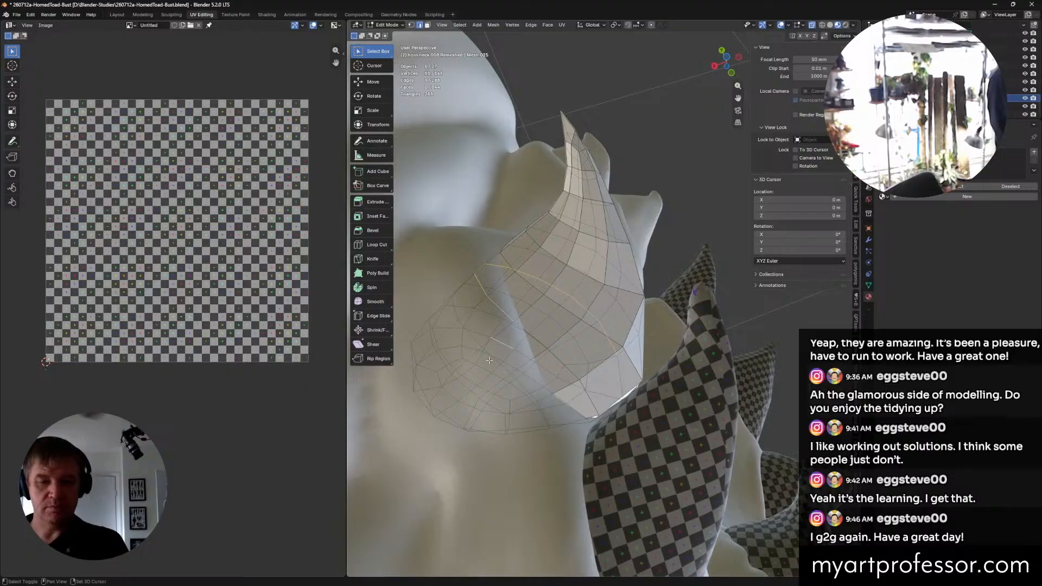
{"action": "left_click", "coordinate": [502, 341], "text": "shift"}
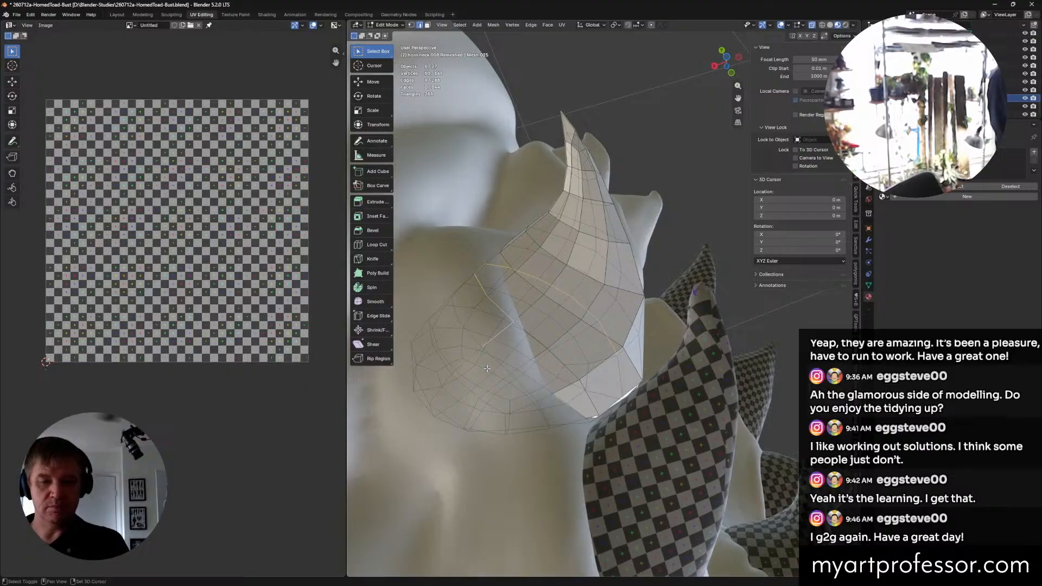
{"action": "middle_click_drag", "start_coordinate": [532, 396], "coordinate": [536, 352]}
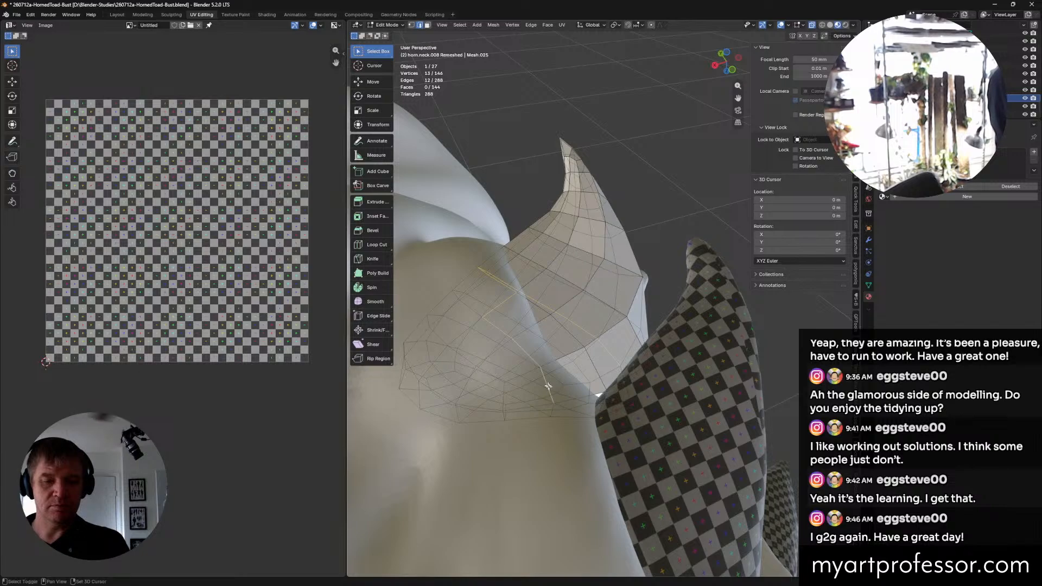
{"action": "middle_click_drag", "start_coordinate": [565, 389], "coordinate": [490, 319]}
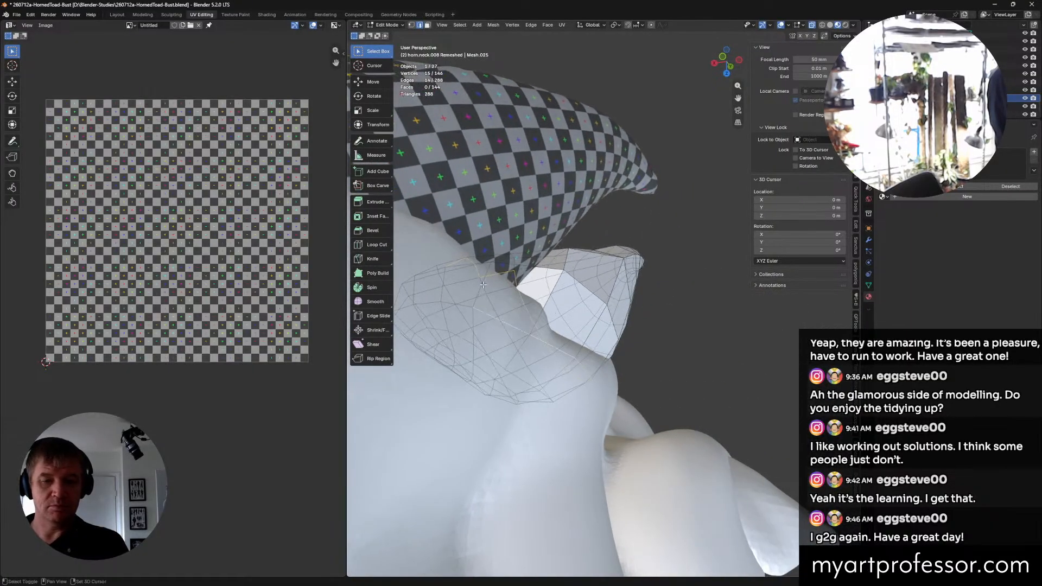
{"action": "middle_click_drag", "start_coordinate": [490, 296], "coordinate": [547, 277]}
{"action": "right_click", "coordinate": [526, 316]}
{"action": "left_click", "coordinate": [520, 318]}
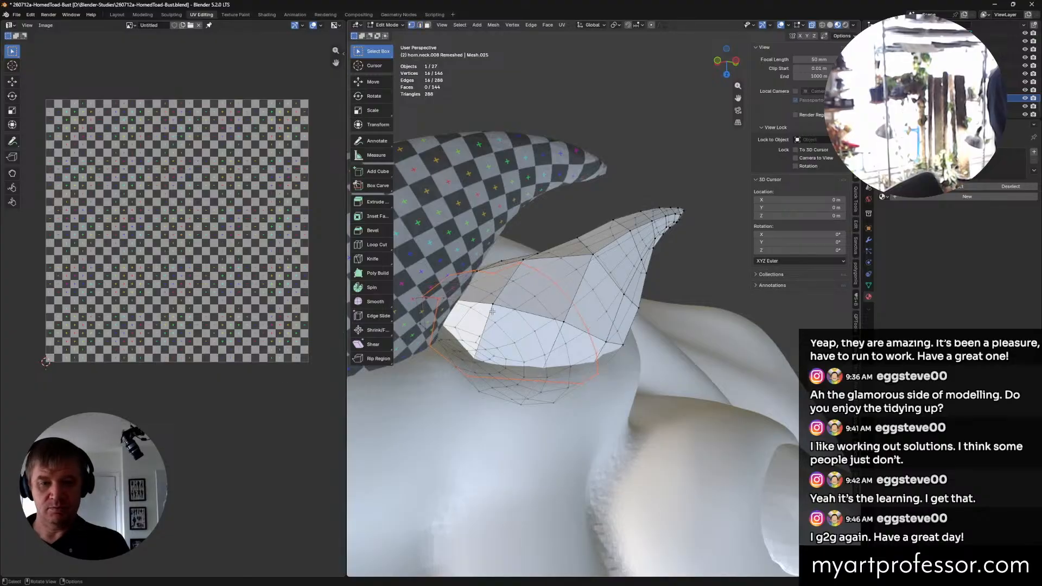
Step: Connect a vertex on one side of the horn to the base seam with new edges cut across the faces
{"action": "left_click", "coordinate": [592, 256]}
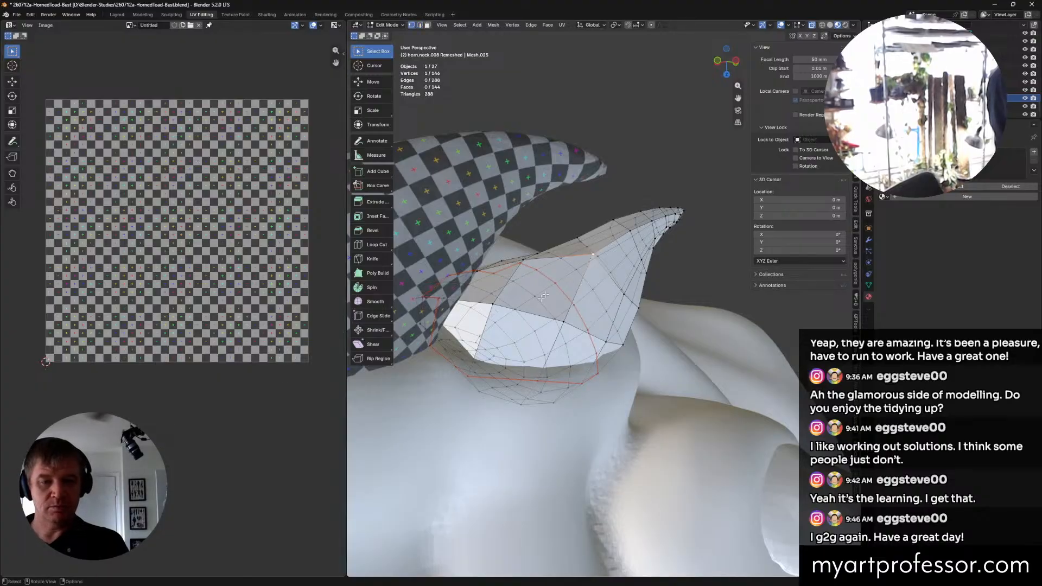
{"action": "middle_click_drag", "start_coordinate": [432, 359], "coordinate": [439, 350]}
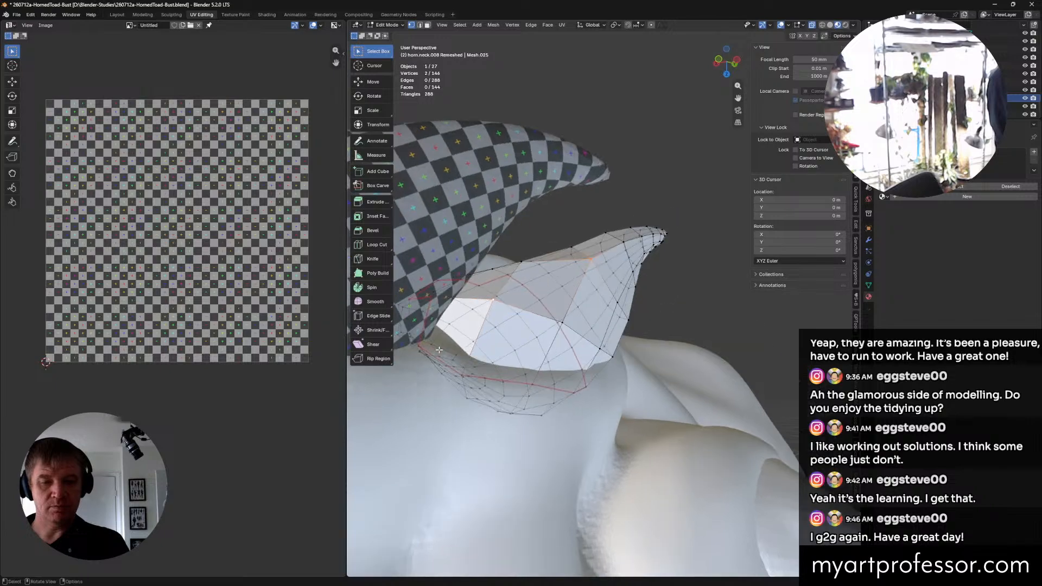
{"action": "key", "text": "j"}
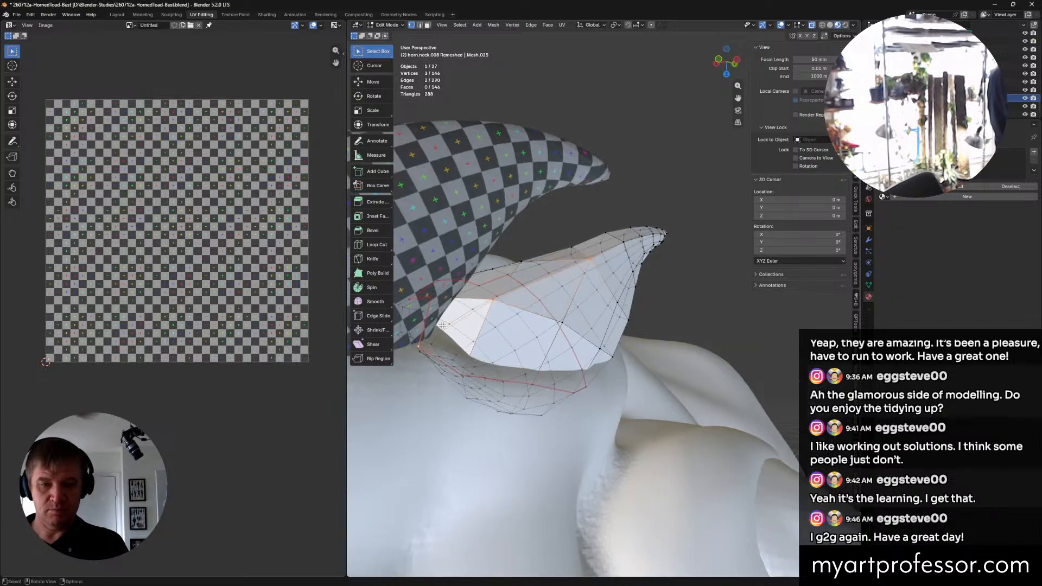
{"action": "middle_click_drag", "start_coordinate": [420, 343], "coordinate": [552, 280]}
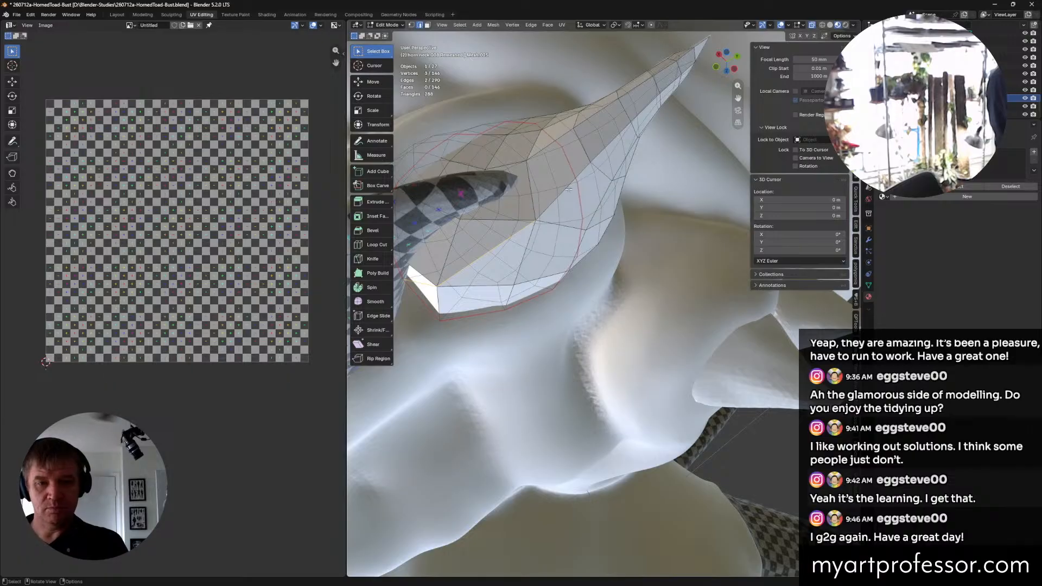
Step: Turn off X-ray and connect a vertex on the horn's opposite side to the base seam with new edges across the faces
{"action": "key", "text": "alt+z"}
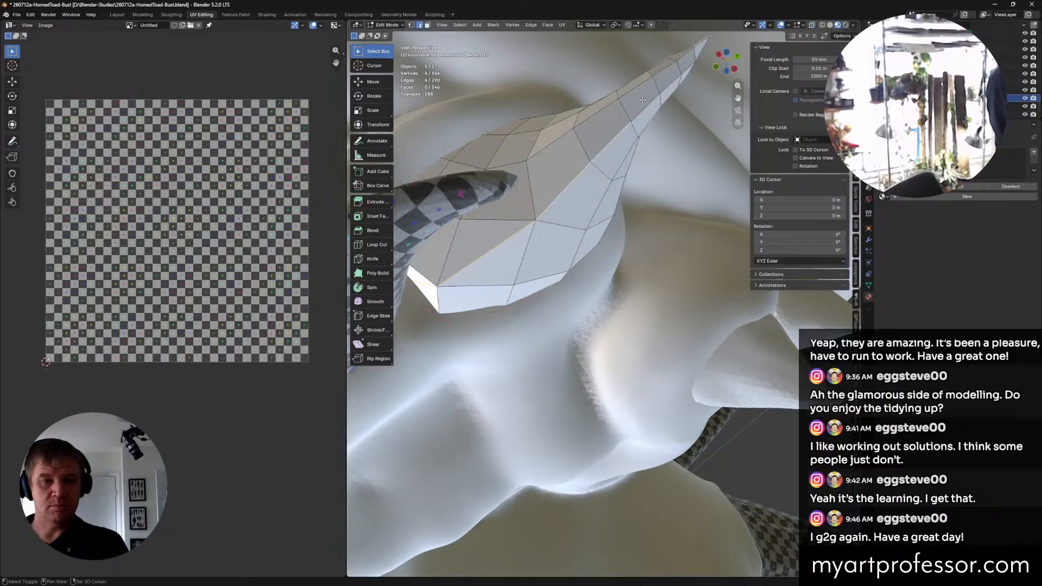
{"action": "middle_click_drag", "start_coordinate": [676, 89], "coordinate": [568, 351]}
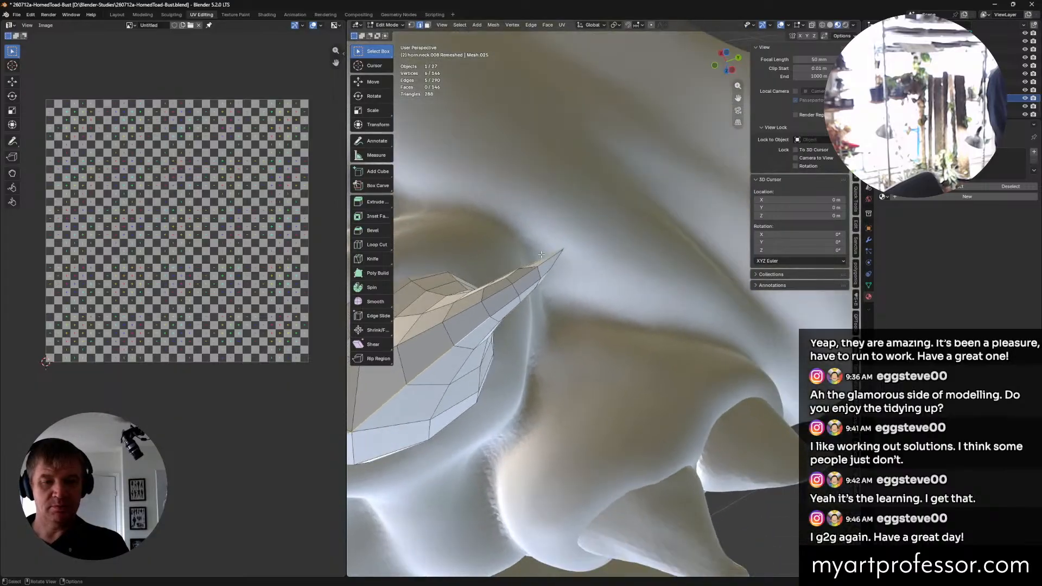
{"action": "middle_click_drag", "start_coordinate": [527, 276], "coordinate": [507, 381]}
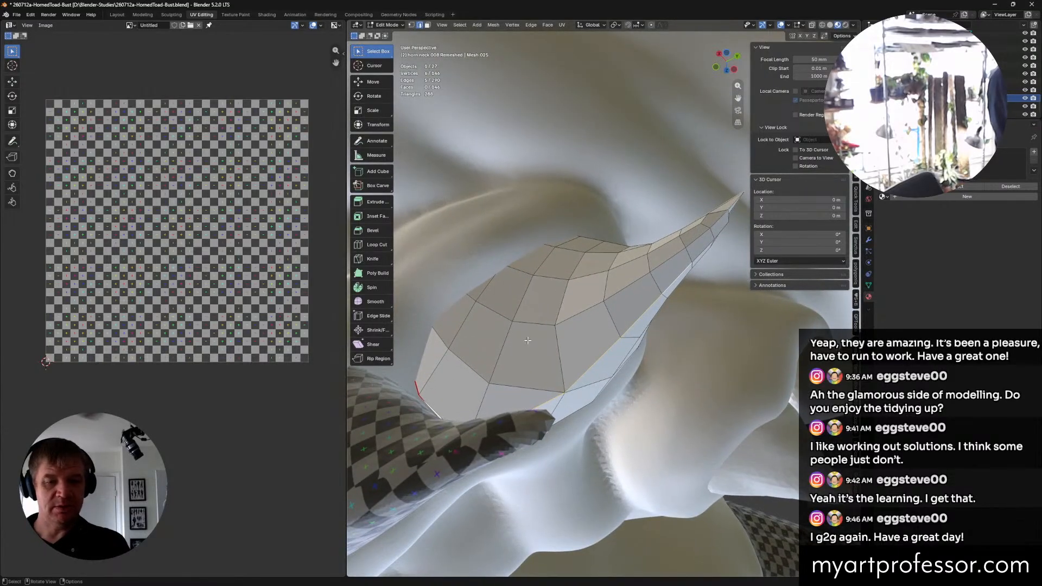
{"action": "middle_click_drag", "start_coordinate": [551, 316], "coordinate": [604, 306], "text": "shift"}
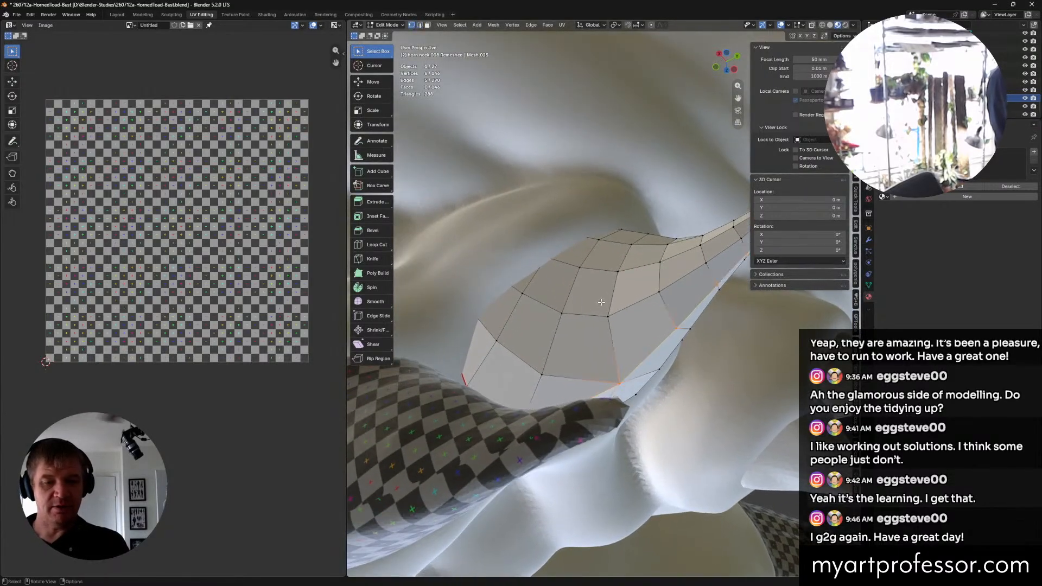
{"action": "left_click", "coordinate": [542, 372], "text": "shift"}
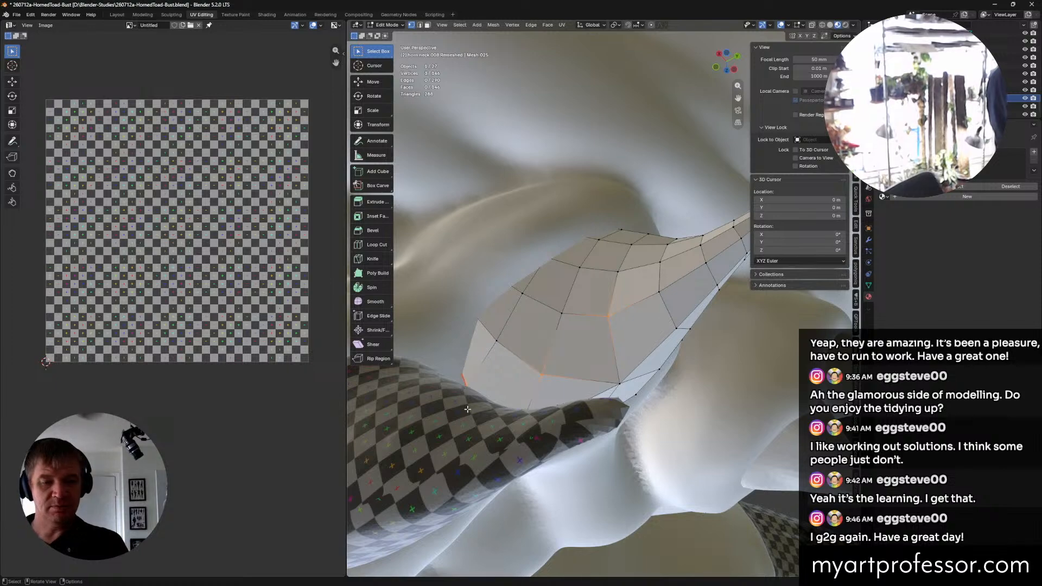
{"action": "key", "text": "j"}
{"action": "middle_click_drag", "start_coordinate": [493, 412], "coordinate": [486, 364]}
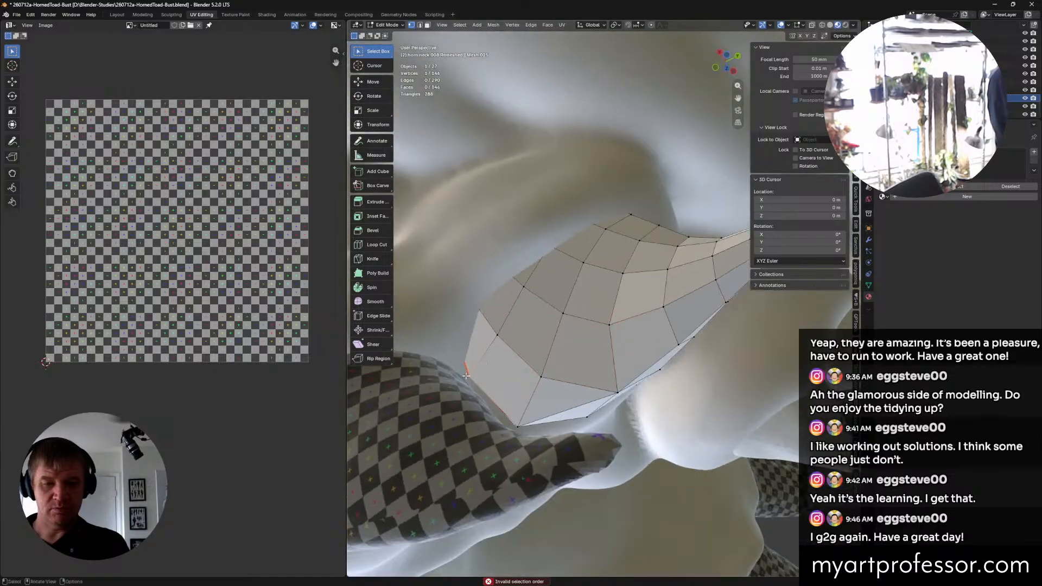
{"action": "left_click", "coordinate": [537, 376], "text": "shift"}
{"action": "key", "text": "j"}
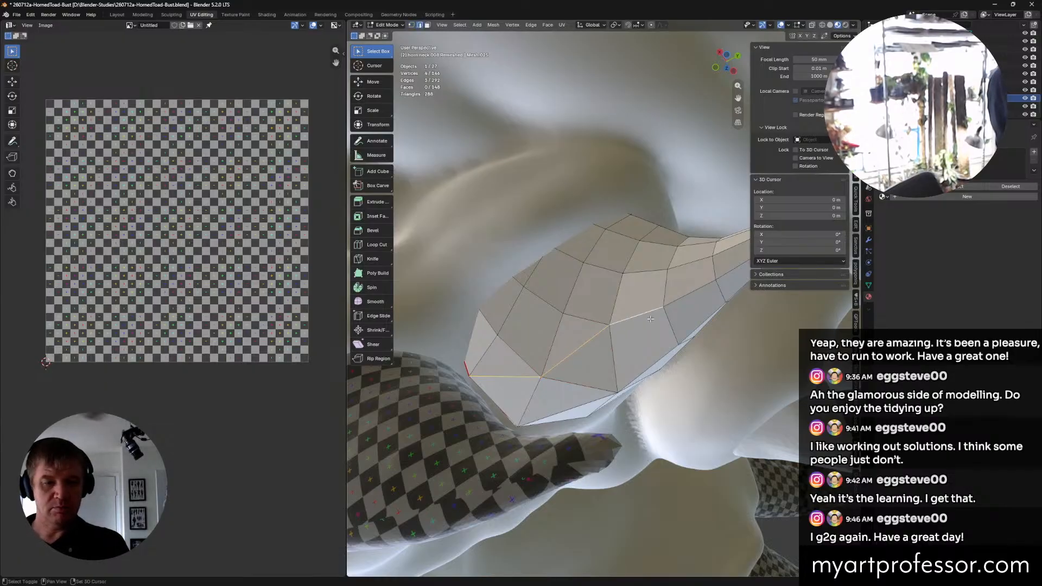
Step: Select the edge path from the base seam along the horn's sides and over its tip, and mark it as a seam
{"action": "middle_click_drag", "start_coordinate": [650, 319], "coordinate": [516, 322]}
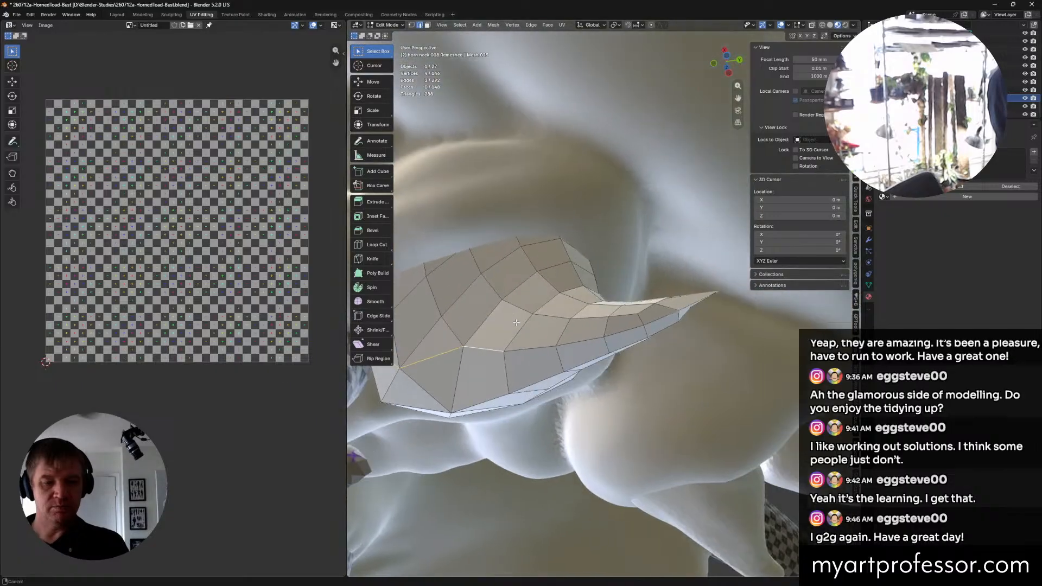
{"action": "left_click", "coordinate": [594, 342], "text": "shift"}
{"action": "middle_click_drag", "start_coordinate": [594, 343], "coordinate": [550, 412]}
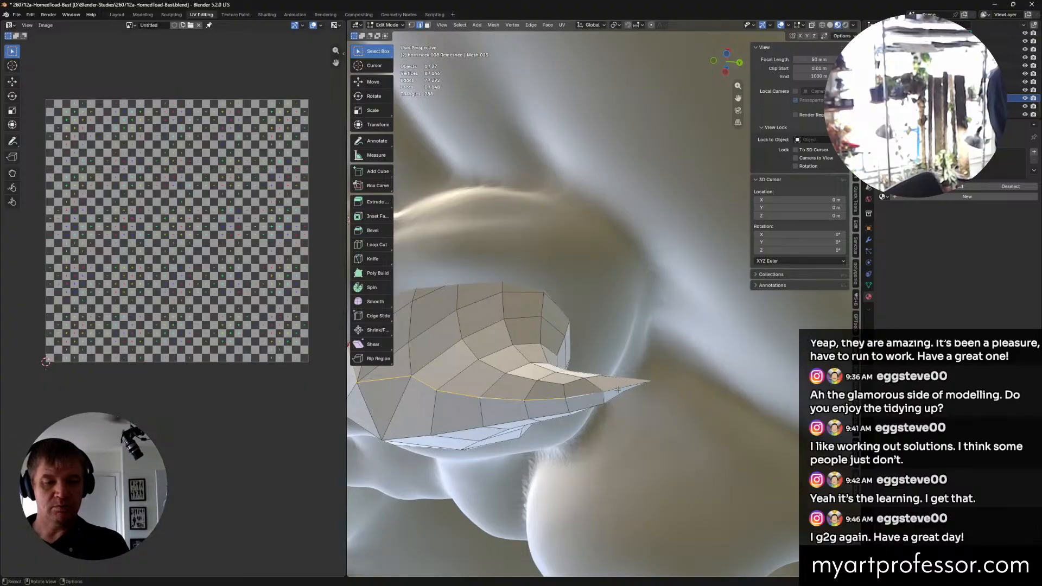
{"action": "middle_click_drag", "start_coordinate": [607, 392], "coordinate": [505, 342]}
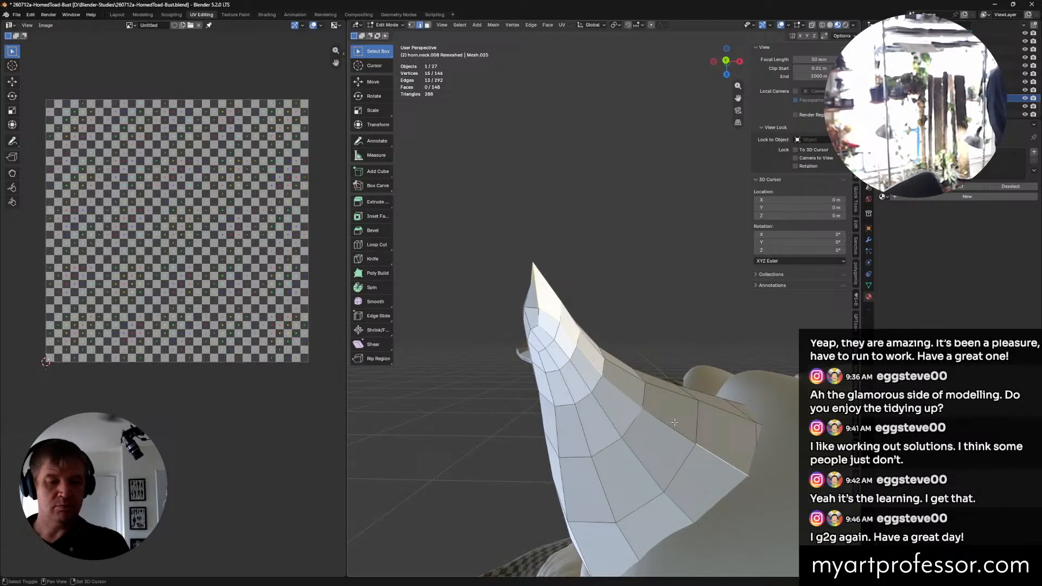
{"action": "right_click", "coordinate": [615, 408]}
{"action": "left_click", "coordinate": [617, 407]}
Step: Select the short edge missing from the side seam and mark it as a seam too
{"action": "mouse_move", "coordinate": [617, 407]}
{"action": "middle_mouse_down"}
{"action": "mouse_move", "coordinate": [626, 412]}
{"action": "mouse_move", "coordinate": [612, 423]}
{"action": "middle_mouse_up"}
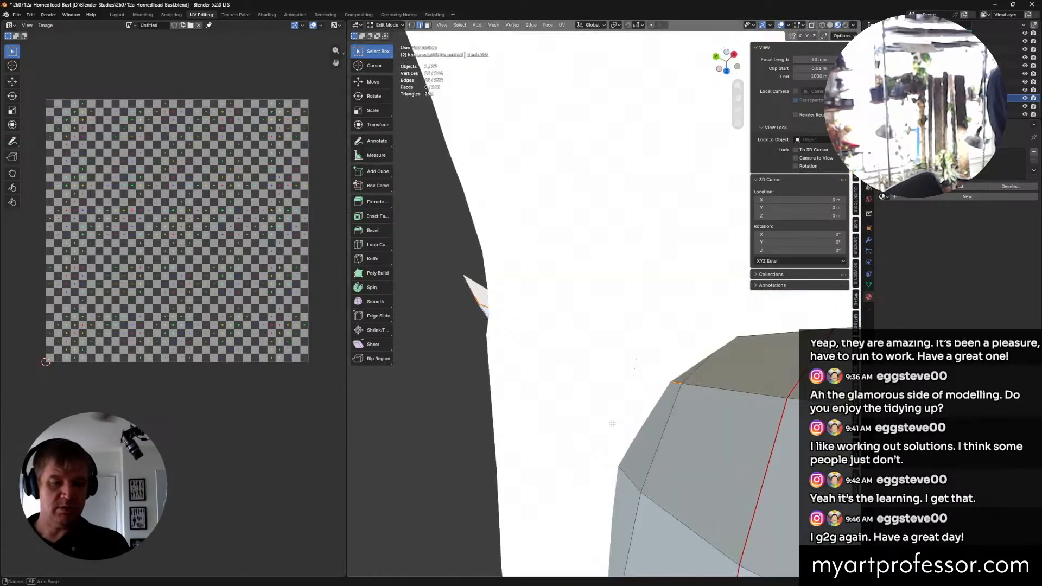
{"action": "left_click", "coordinate": [723, 384]}
{"action": "right_click", "coordinate": [722, 384]}
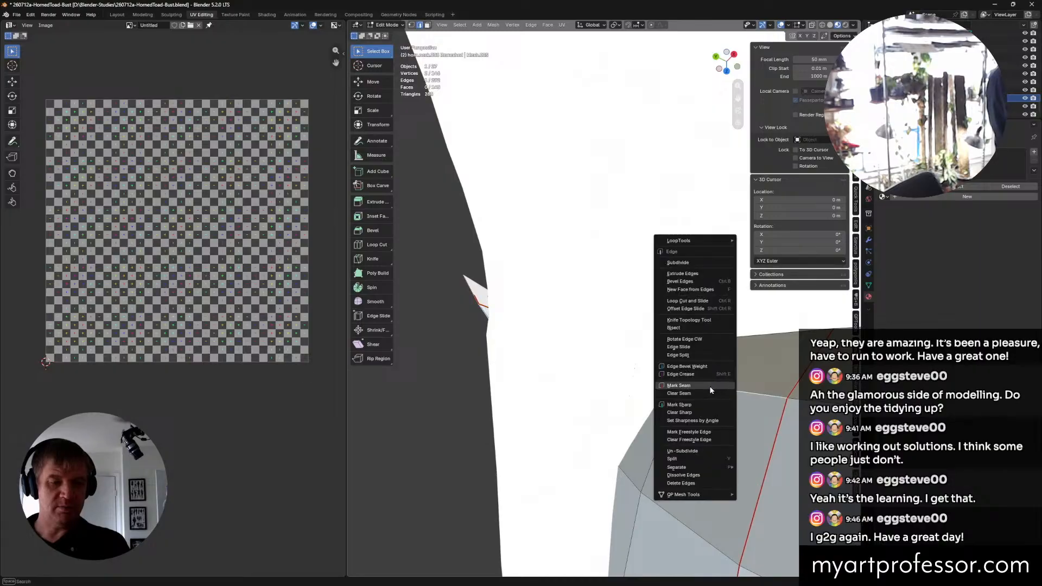
{"action": "left_click", "coordinate": [709, 386]}
{"action": "mouse_move", "coordinate": [709, 386]}
{"action": "middle_mouse_down"}
{"action": "mouse_move", "coordinate": [716, 414]}
{"action": "mouse_move", "coordinate": [653, 467]}
{"action": "mouse_move", "coordinate": [755, 472]}
{"action": "mouse_move", "coordinate": [686, 527]}
{"action": "middle_mouse_up"}
Step: Select the whole horn mesh with X-ray on, unwrap it with Minimum Stretch and assign the existing checker material Material.001
{"action": "key", "text": "alt+z"}
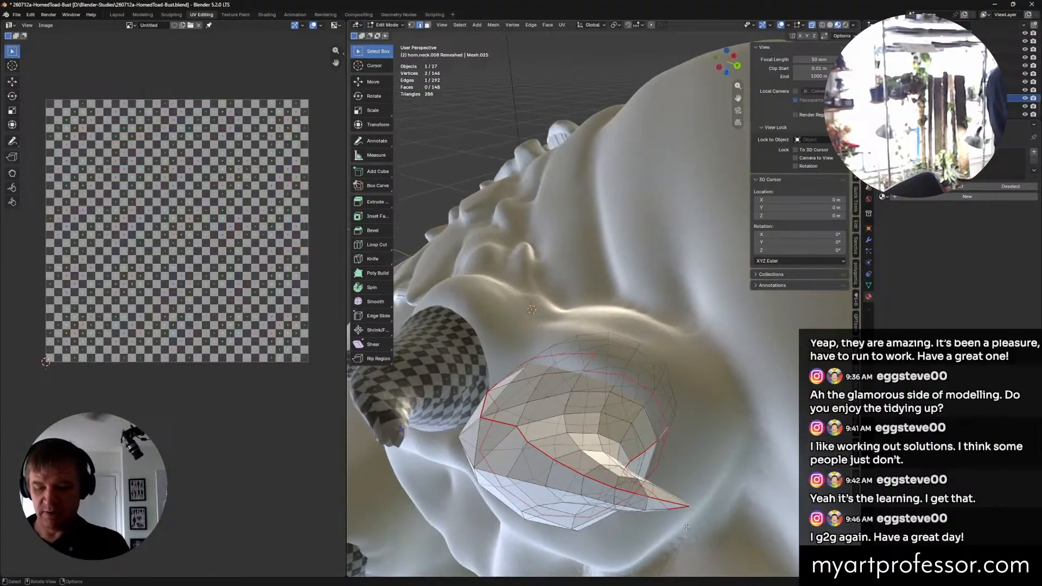
{"action": "scroll", "coordinate": [693, 500], "scroll_direction": "down", "scroll_amount": 5}
{"action": "left_click_drag", "start_coordinate": [715, 548], "coordinate": [462, 259]}
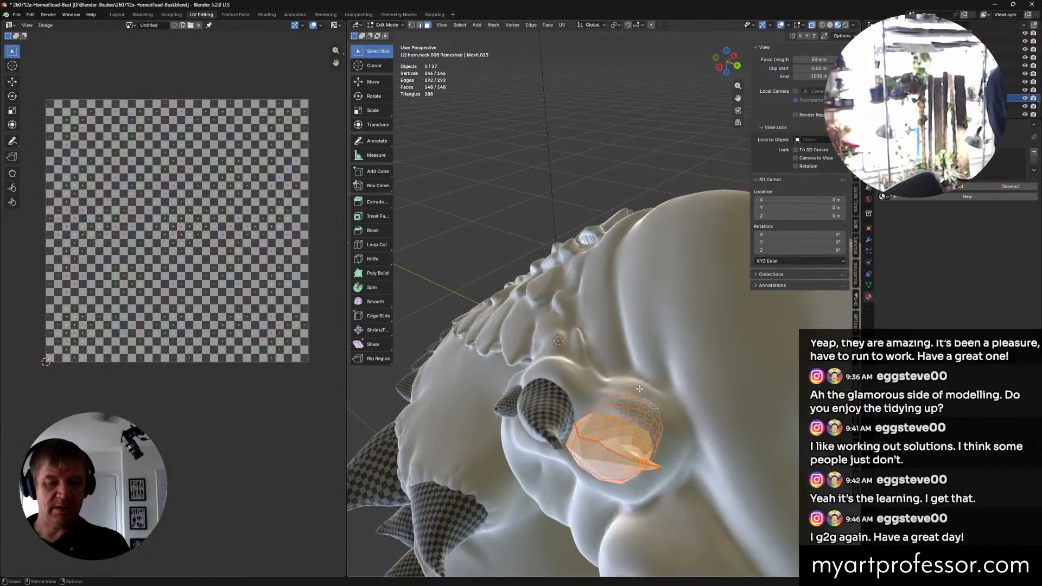
{"action": "middle_click_drag", "start_coordinate": [651, 380], "coordinate": [610, 191], "text": "shift"}
{"action": "key", "text": "u"}
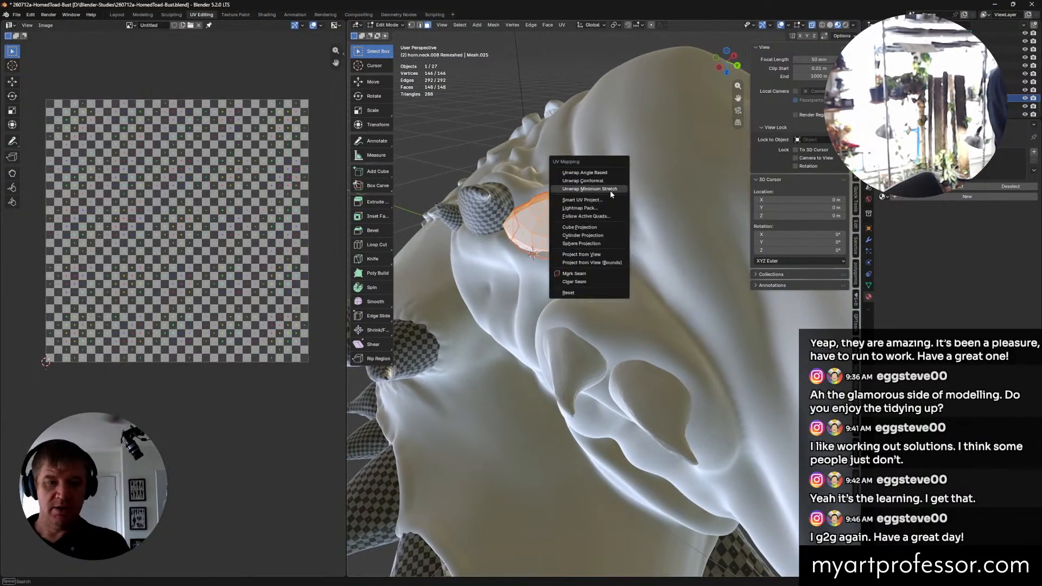
{"action": "left_click", "coordinate": [610, 191]}
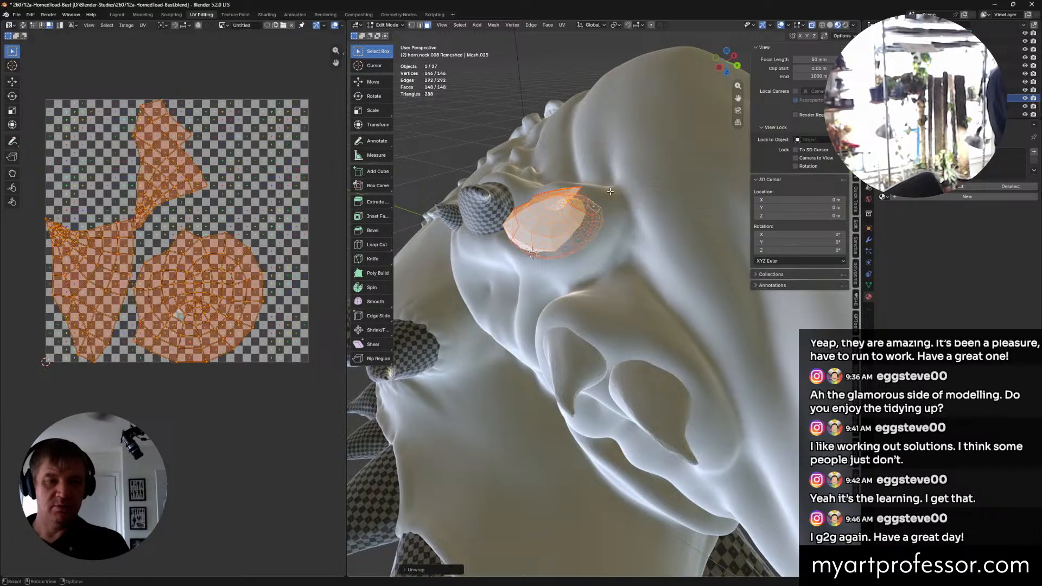
{"action": "left_click", "coordinate": [883, 197]}
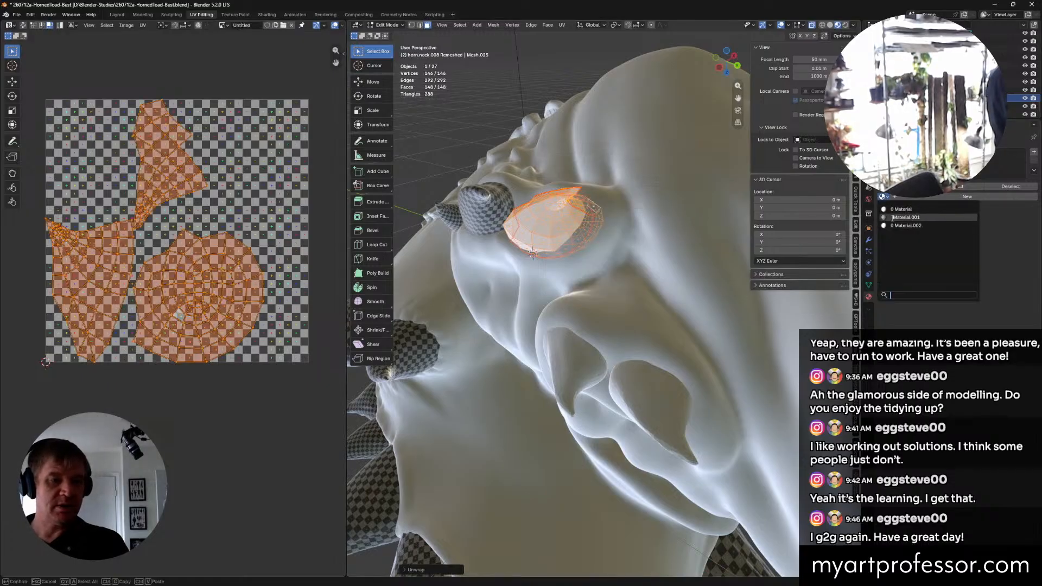
{"action": "left_click", "coordinate": [893, 218]}
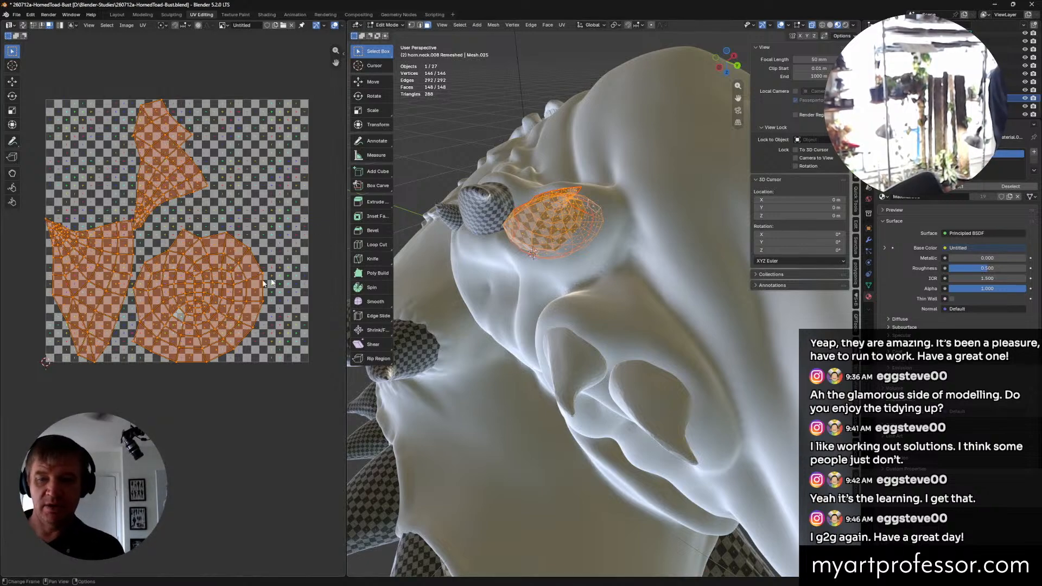
Step: Select the round base island, scale it down to a tiny size and move it into the UV square's upper-right corner
{"action": "left_click", "coordinate": [220, 296]}
{"action": "key", "text": "l"}
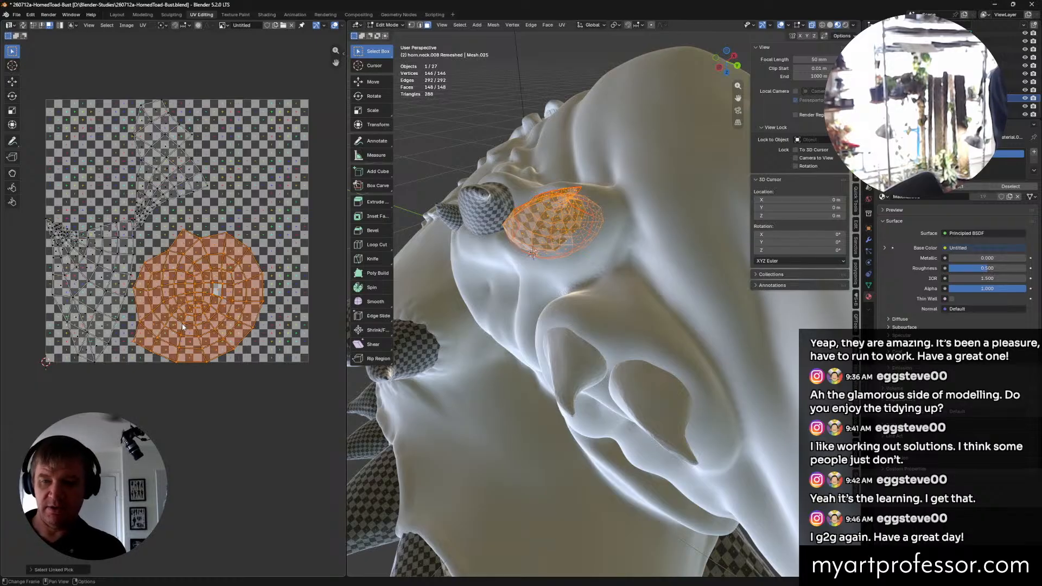
{"action": "key", "text": "s"}
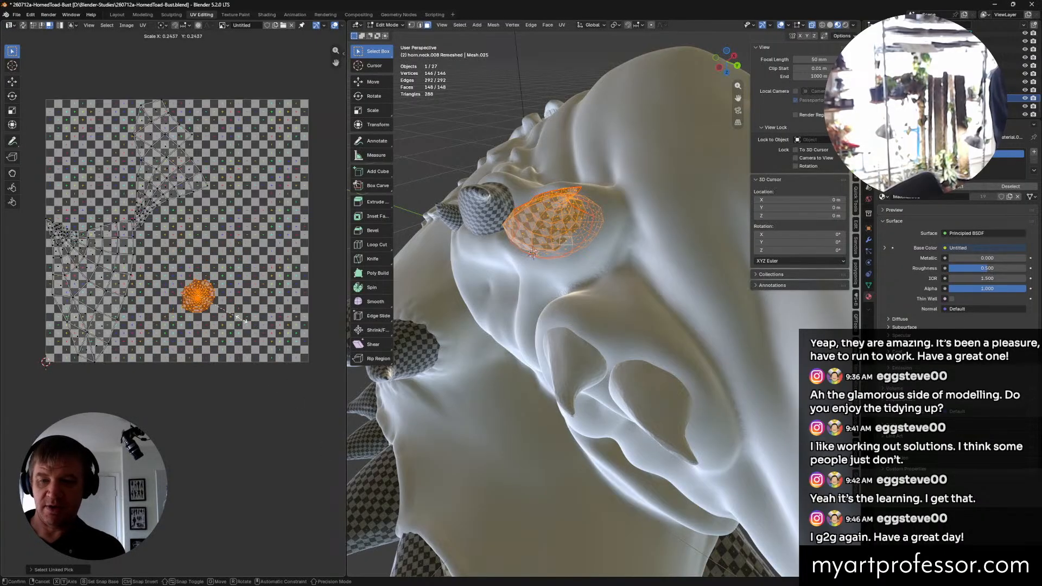
{"action": "left_click", "coordinate": [228, 316]}
{"action": "key", "text": "s"}
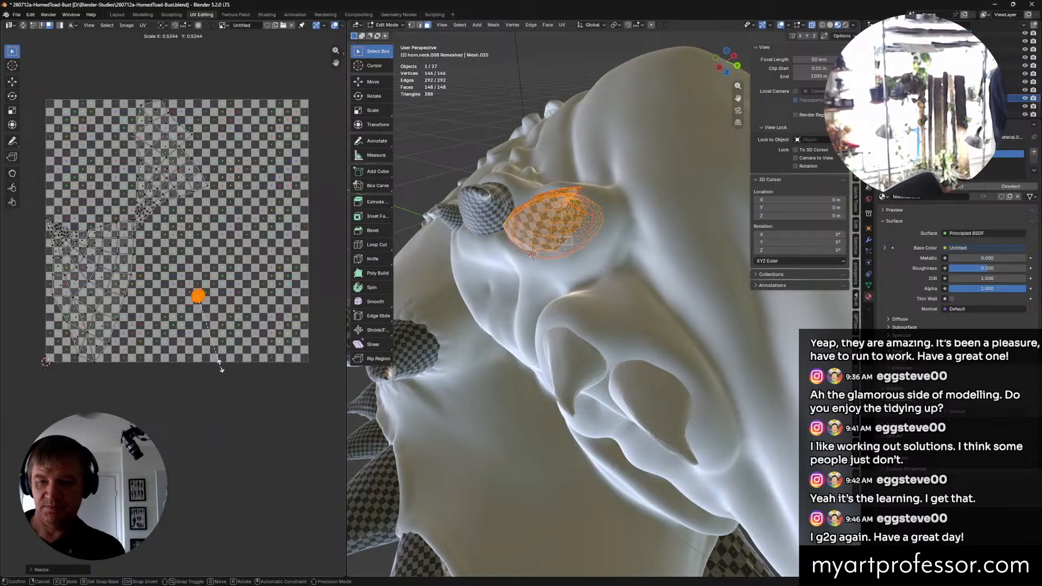
{"action": "key", "text": "g"}
{"action": "left_click", "coordinate": [305, 149]}
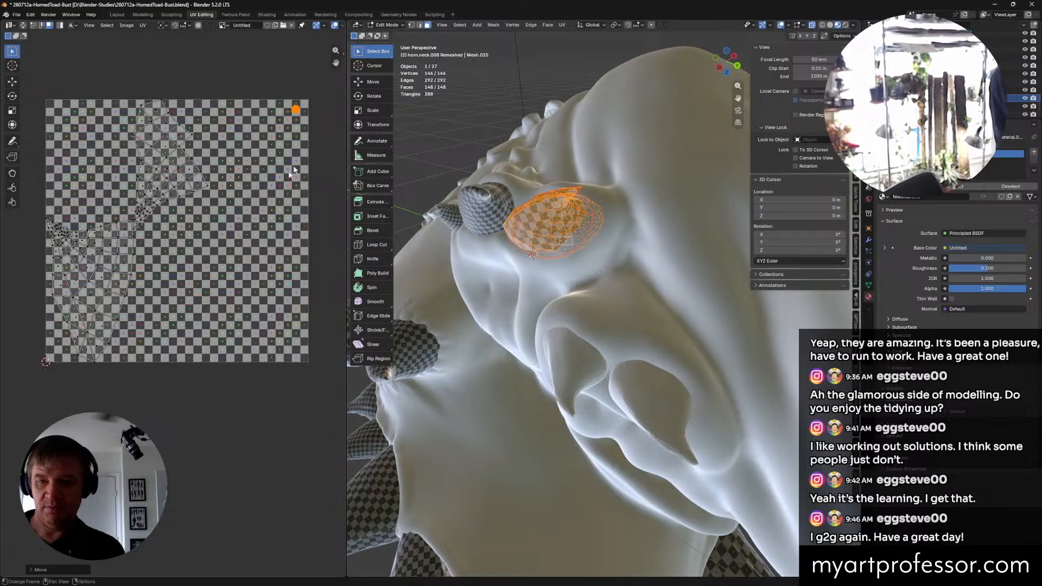
Step: Select the notched horn island, move it to the lower middle of the UV square and rotate it so its narrow end points down
{"action": "left_click", "coordinate": [182, 159]}
{"action": "key", "text": "l"}
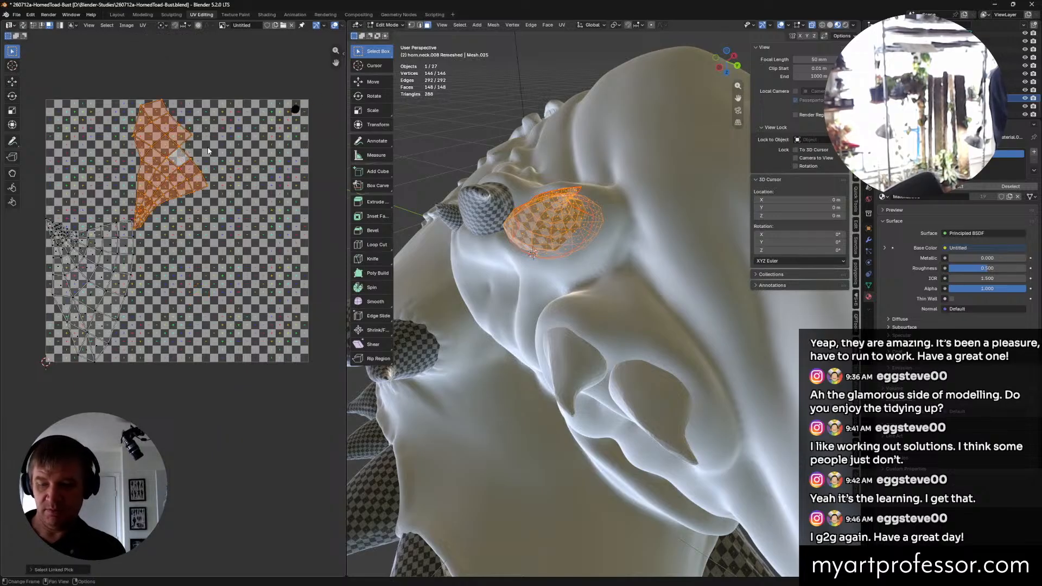
{"action": "key", "text": "r"}
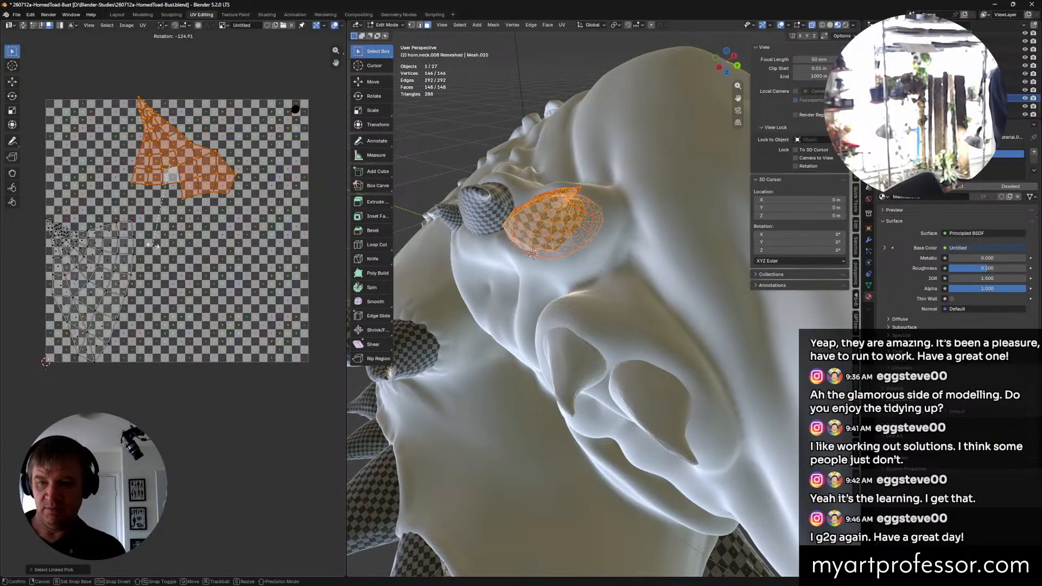
{"action": "left_click", "coordinate": [111, 234]}
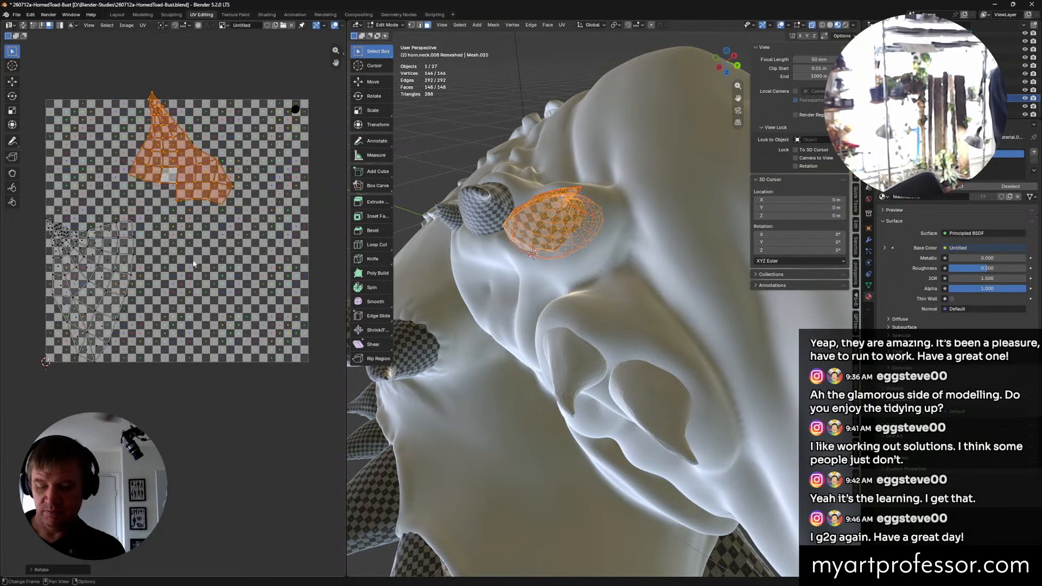
{"action": "key", "text": "g"}
{"action": "left_click", "coordinate": [245, 399]}
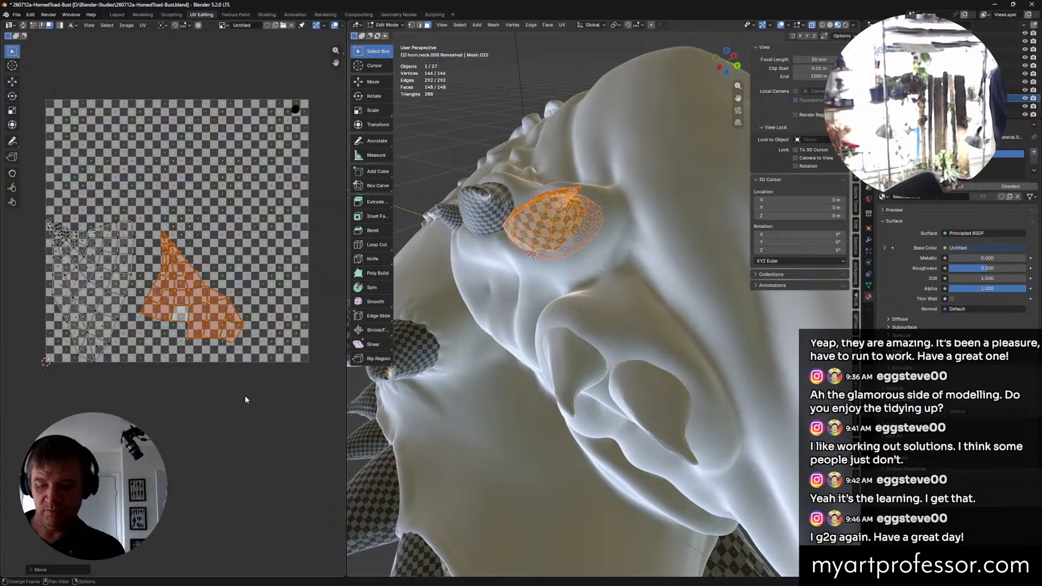
{"action": "key", "text": "r"}
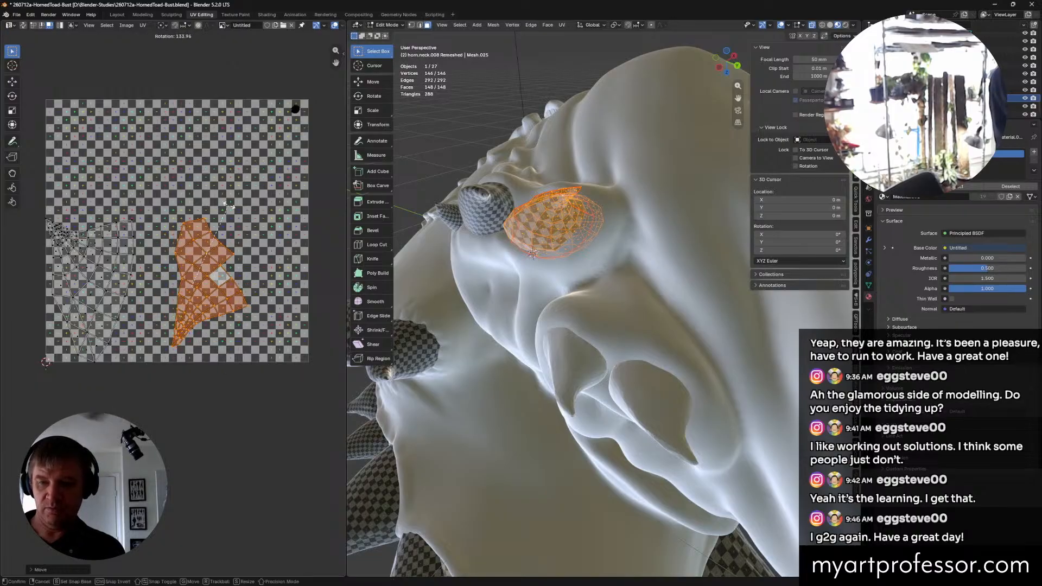
{"action": "left_click", "coordinate": [229, 217]}
Step: Select the other large horn island, rotate it to mirror the notched one and move it close beside it
{"action": "left_click_drag", "start_coordinate": [142, 166], "coordinate": [1, 442]}
{"action": "key", "text": "r"}
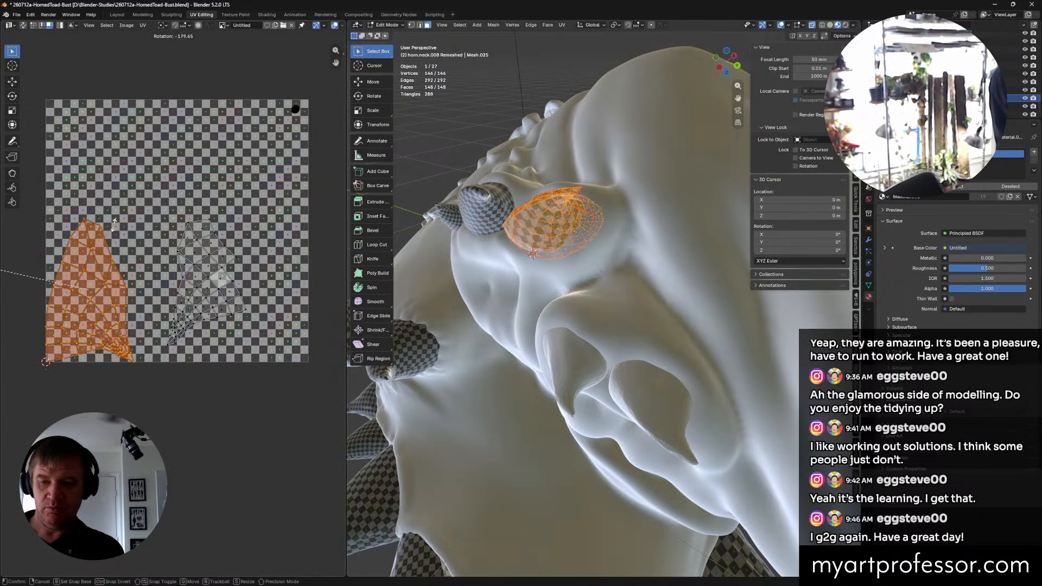
{"action": "left_click", "coordinate": [189, 250]}
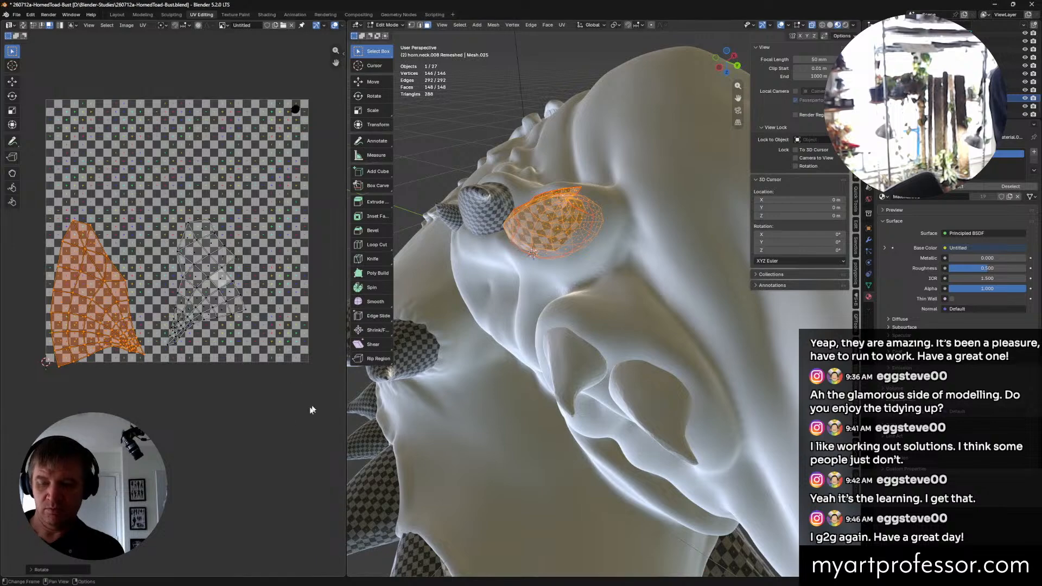
{"action": "key", "text": "r"}
{"action": "left_click", "coordinate": [151, 455]}
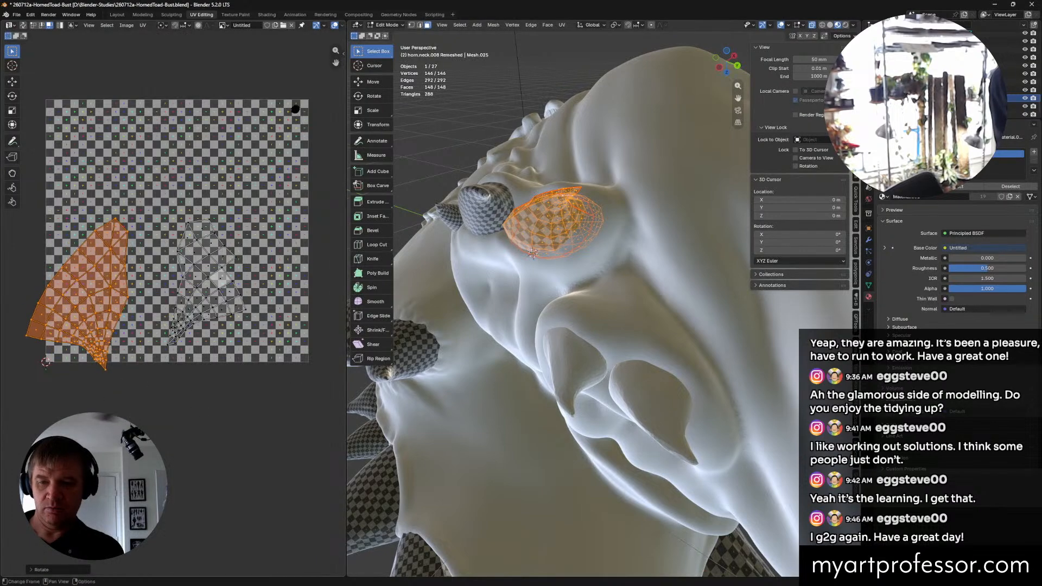
{"action": "key", "text": "g"}
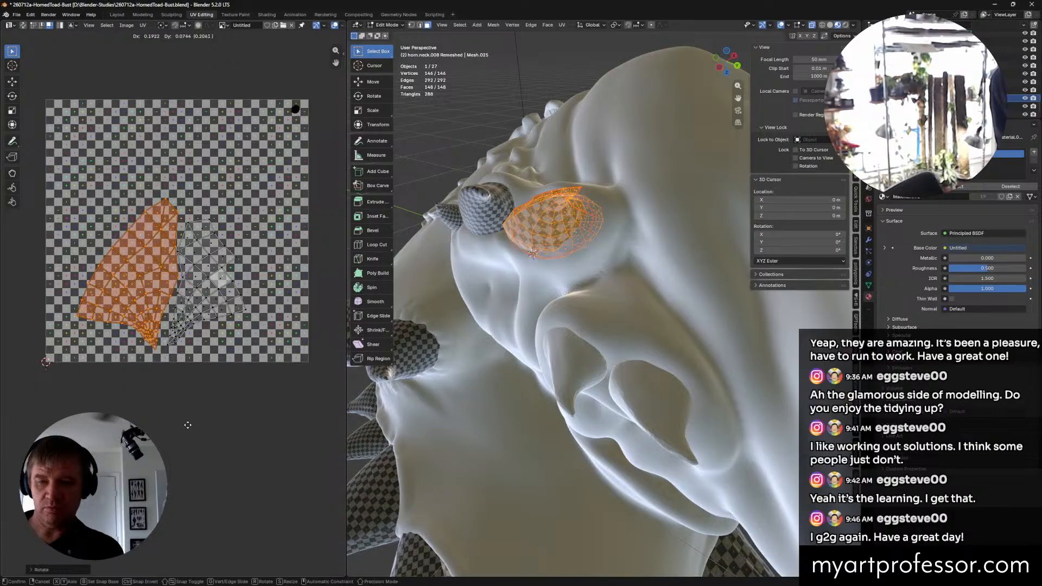
{"action": "left_click", "coordinate": [186, 423]}
Step: Select all the horn's side islands together, centre them in the UV square and scale them up to its width
{"action": "key", "text": "a"}
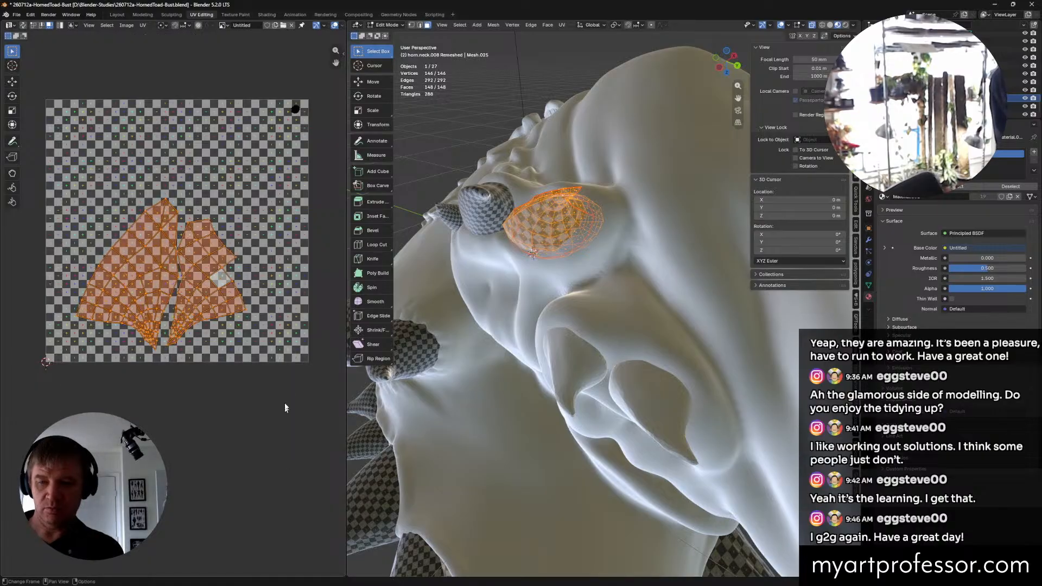
{"action": "key", "text": "g"}
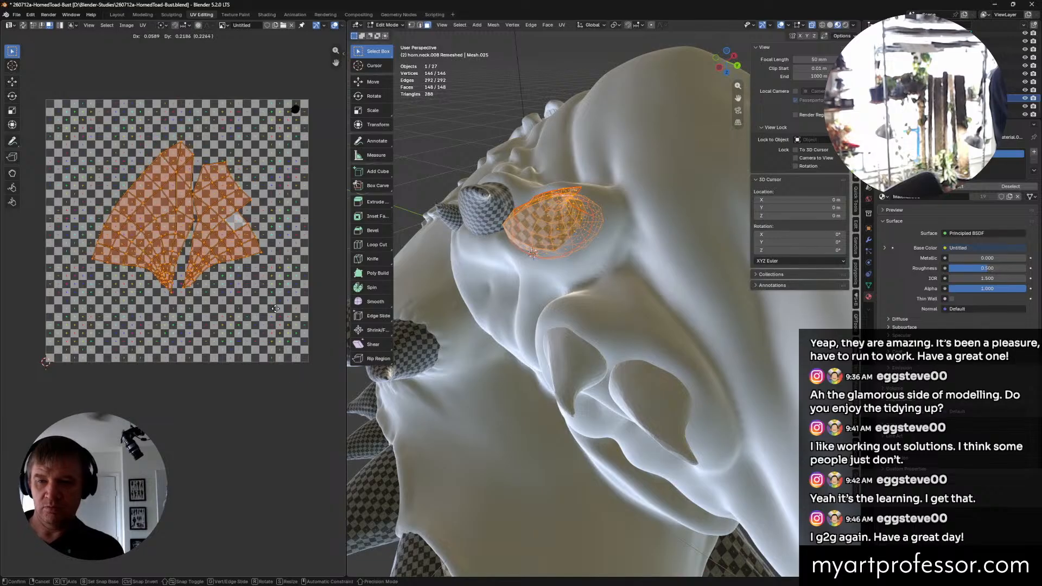
{"action": "left_click", "coordinate": [252, 381]}
{"action": "key", "text": "s"}
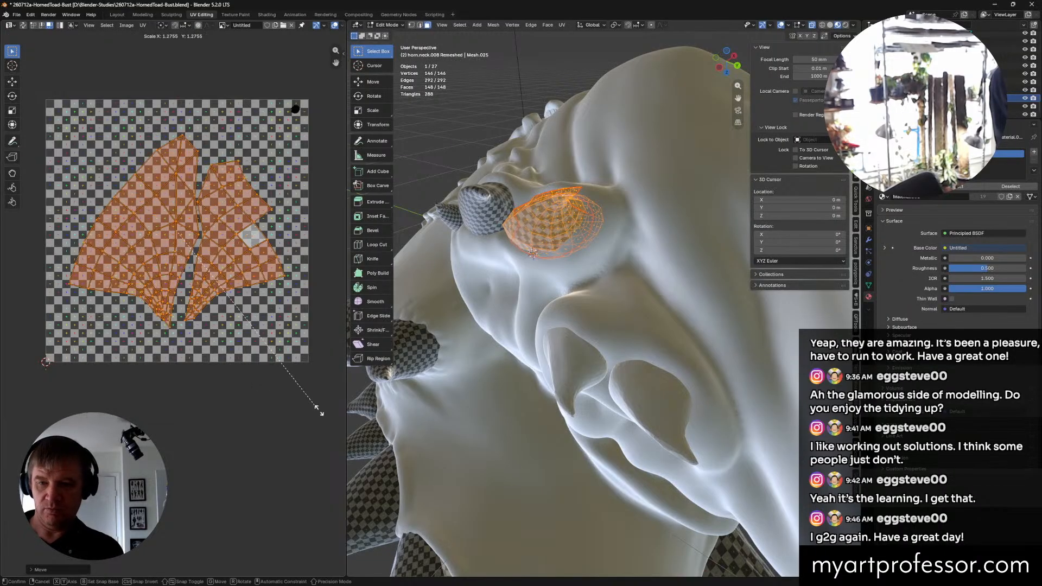
{"action": "left_click", "coordinate": [293, 415]}
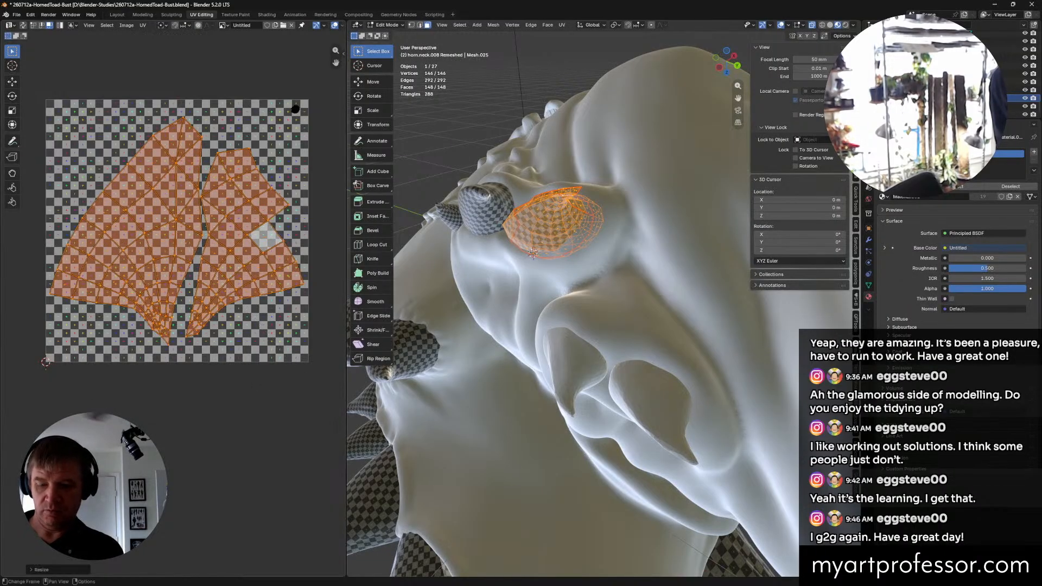
Step: Rotate both islands by roughly 45 degrees, then scale and nudge them to fill the UV square without covering the tiny base island
{"action": "key", "text": "r"}
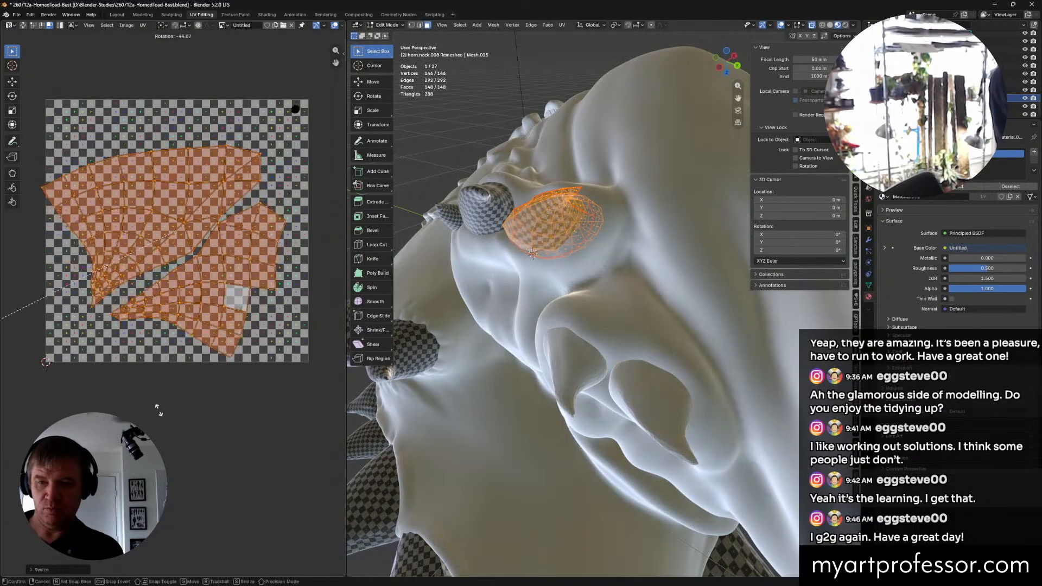
{"action": "left_click", "coordinate": [163, 387]}
{"action": "key", "text": "g"}
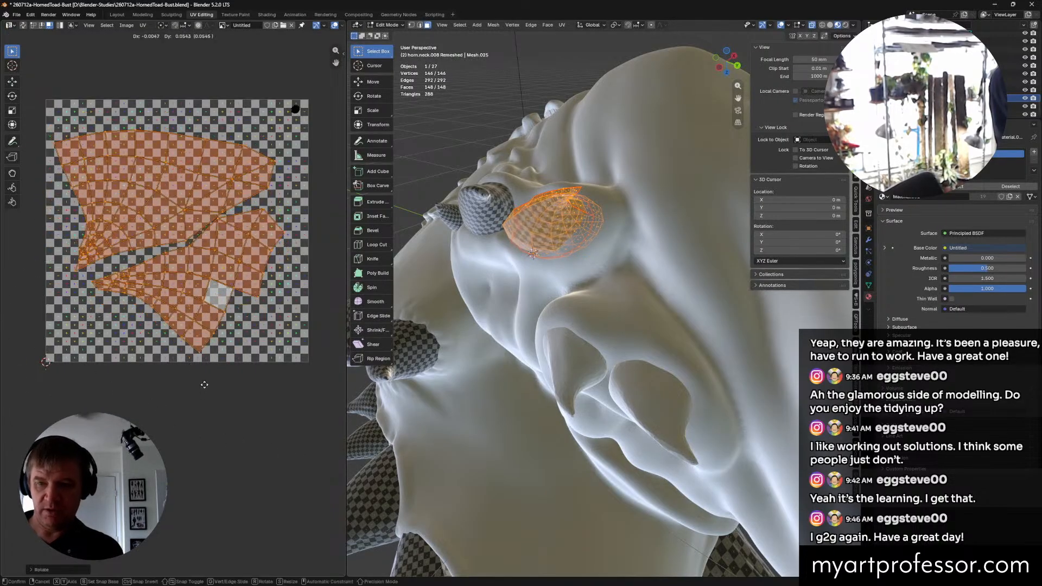
{"action": "left_click", "coordinate": [207, 387]}
{"action": "key", "text": "s"}
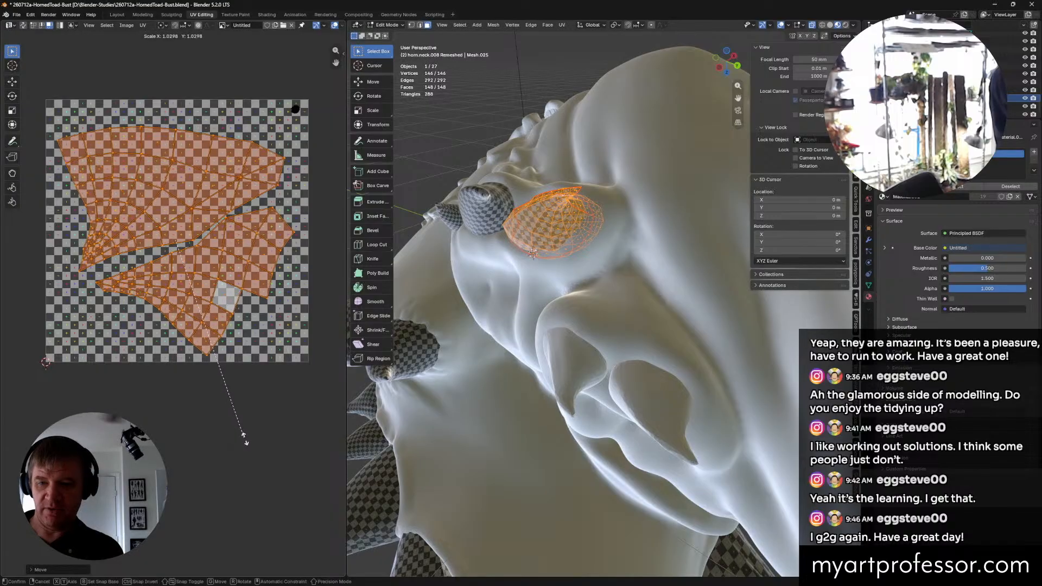
{"action": "left_click", "coordinate": [265, 437]}
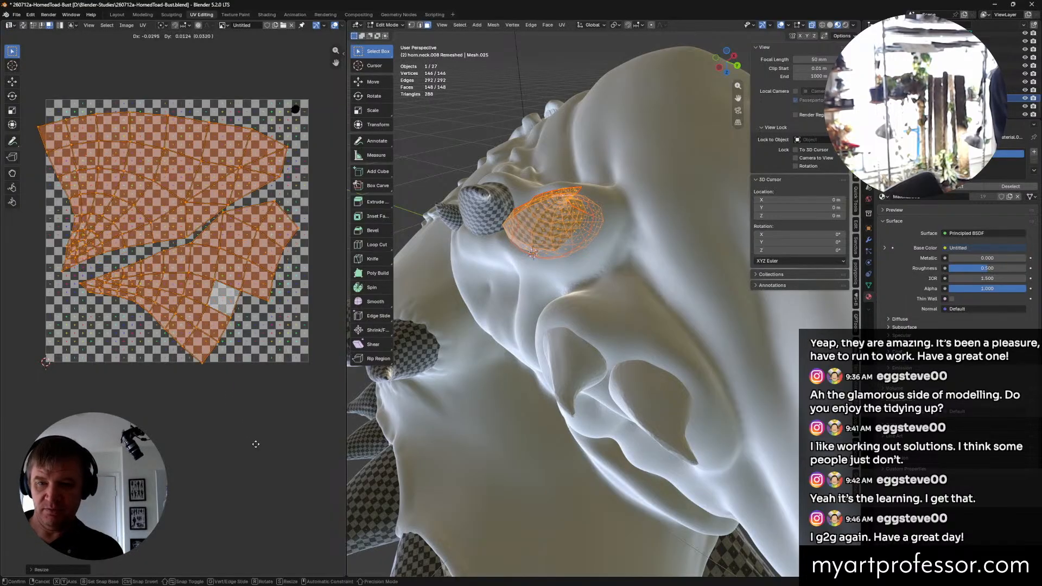
{"action": "key", "text": "g"}
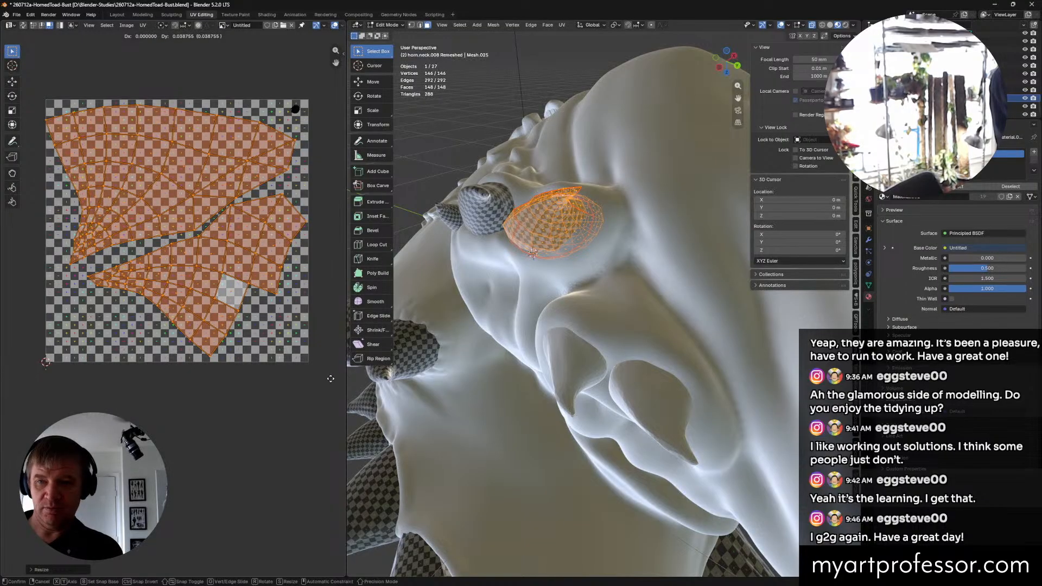
{"action": "left_click", "coordinate": [340, 382]}
{"action": "key", "text": "r"}
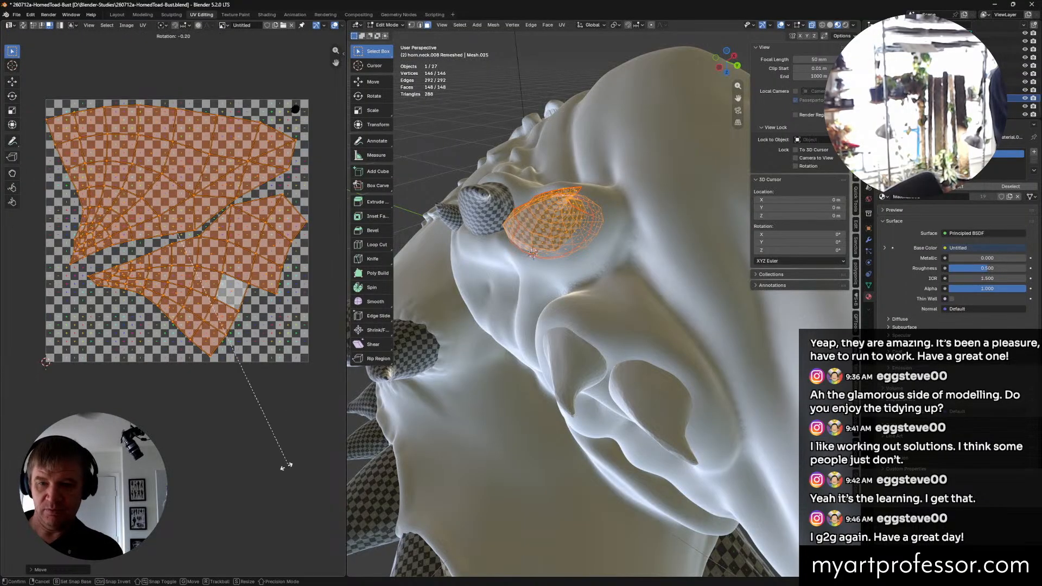
{"action": "left_click", "coordinate": [295, 454]}
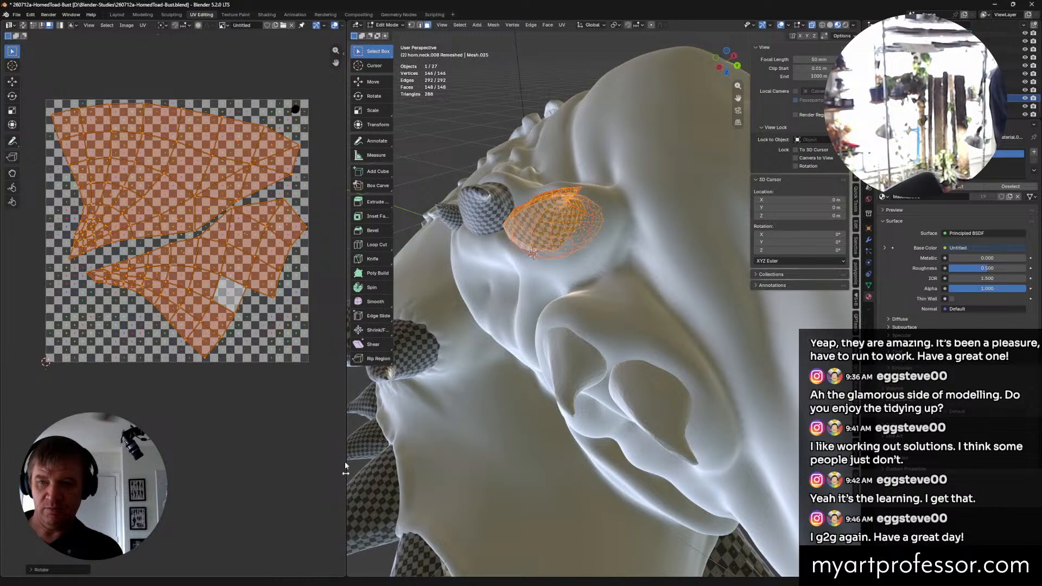
Step: Return the finished horn to Object Mode and save the file
{"action": "scroll", "coordinate": [563, 401], "scroll_direction": "down", "scroll_amount": 3}
{"action": "middle_click_drag", "start_coordinate": [562, 401], "coordinate": [627, 345]}
{"action": "key", "text": "ctrl+Tab"}
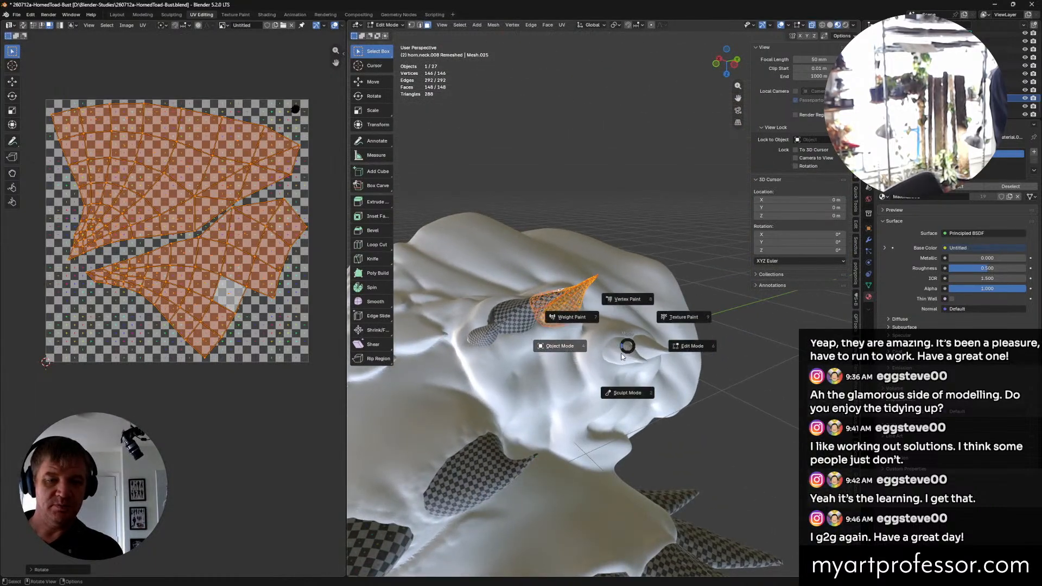
{"action": "left_click", "coordinate": [623, 356]}
{"action": "key", "text": "KP_Decimal"}
{"action": "scroll", "coordinate": [548, 255], "scroll_direction": "down", "scroll_amount": 5}
{"action": "middle_click_drag", "start_coordinate": [525, 226], "coordinate": [577, 277]}
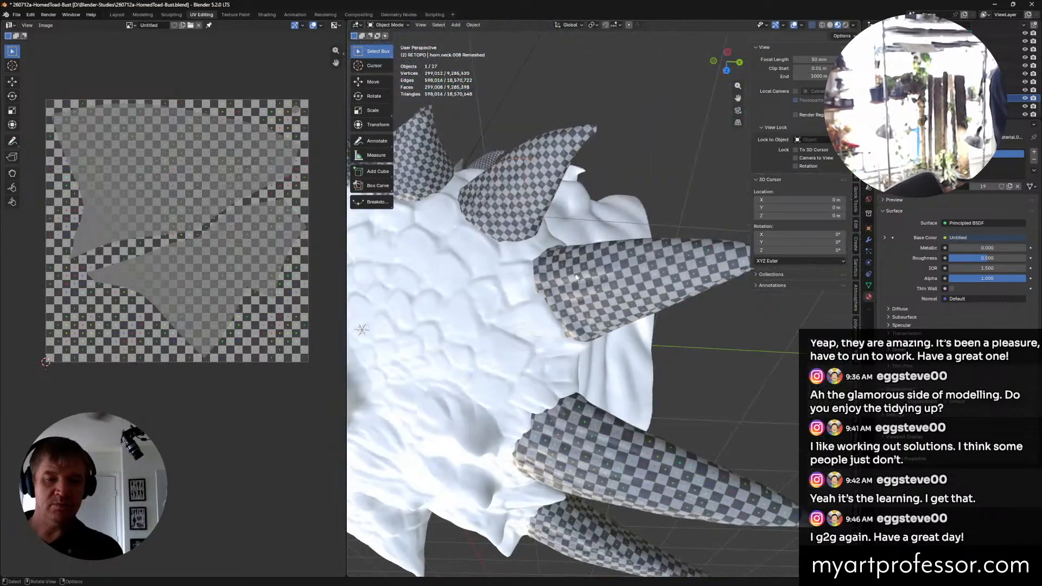
{"action": "scroll", "coordinate": [577, 278], "scroll_direction": "down", "scroll_amount": 5}
{"action": "key", "text": "ctrl+s"}
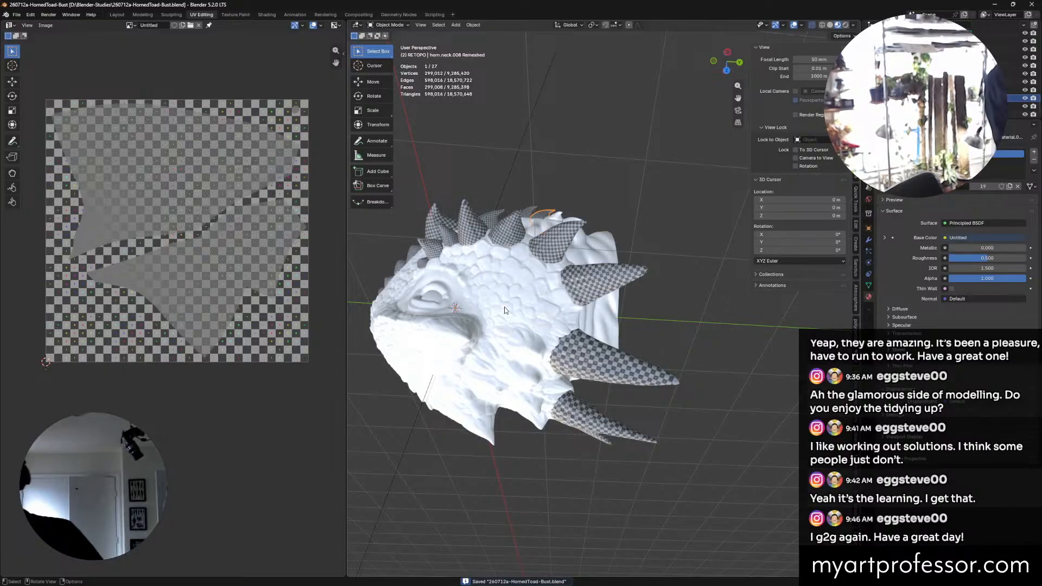
Step: Select the untextured neck horn horn.neck.007 Remeshed on the underside of the bust and save the file
{"action": "middle_click_drag", "start_coordinate": [657, 452], "coordinate": [636, 338]}
{"action": "left_click", "coordinate": [540, 264]}
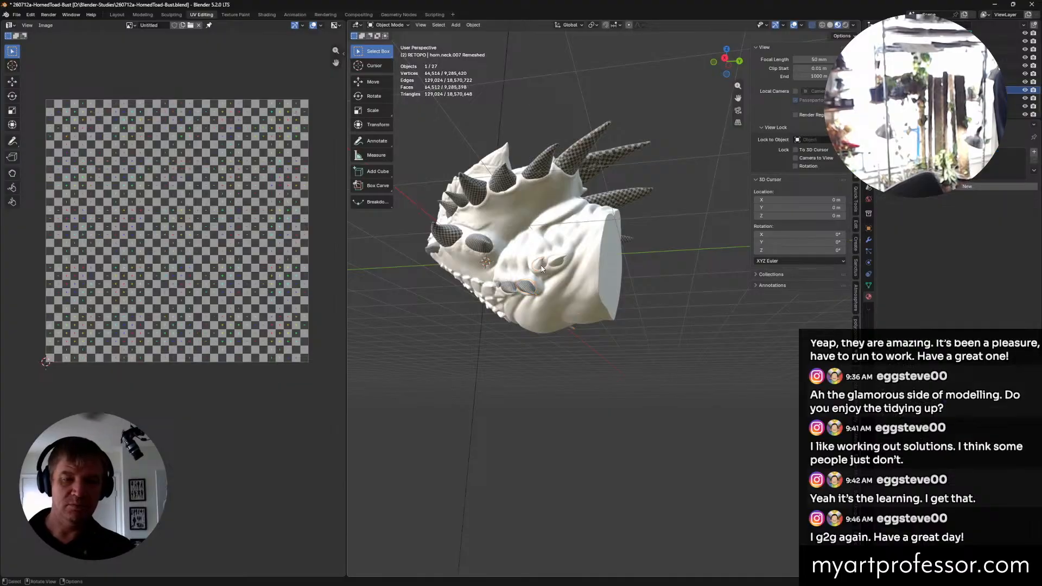
{"action": "middle_click_drag", "start_coordinate": [541, 265], "coordinate": [565, 302]}
{"action": "scroll", "coordinate": [603, 266], "scroll_direction": "up", "scroll_amount": 5}
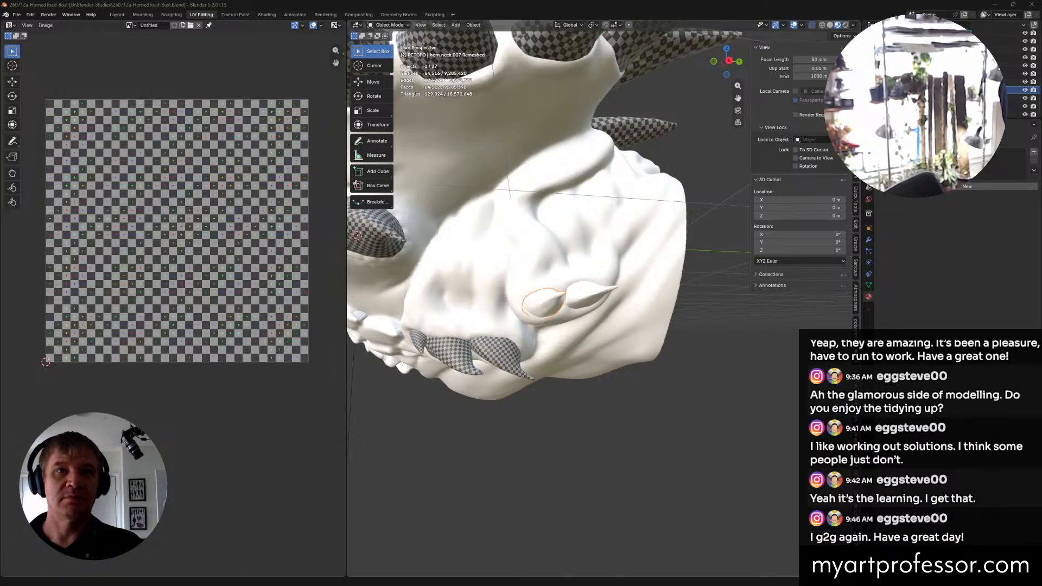
{"action": "middle_click_drag", "start_coordinate": [632, 401], "coordinate": [601, 392]}
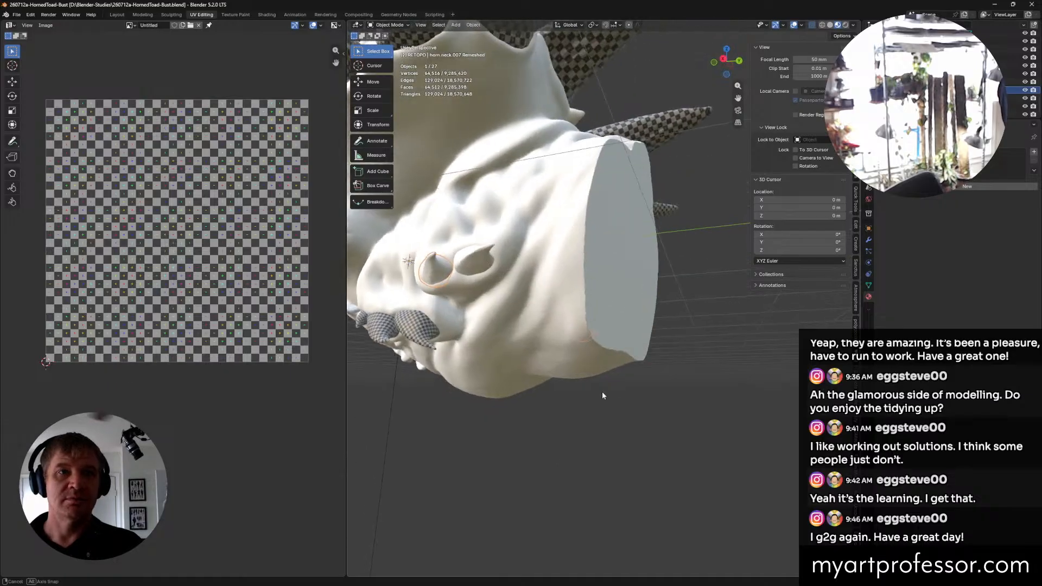
{"action": "middle_click_drag", "start_coordinate": [582, 334], "coordinate": [697, 337]}
{"action": "middle_click_drag", "start_coordinate": [654, 320], "coordinate": [526, 328], "text": "shift"}
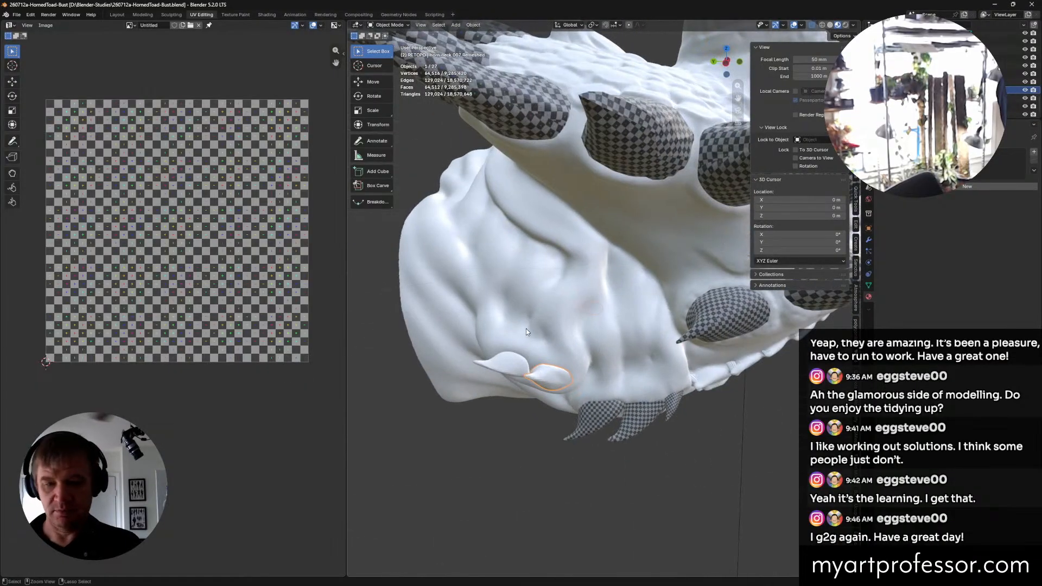
{"action": "key", "text": "ctrl+s"}
Step: Open the selected neck horn in Edit Mode and clear the mesh selection
{"action": "middle_click_drag", "start_coordinate": [575, 374], "coordinate": [559, 332], "text": "shift"}
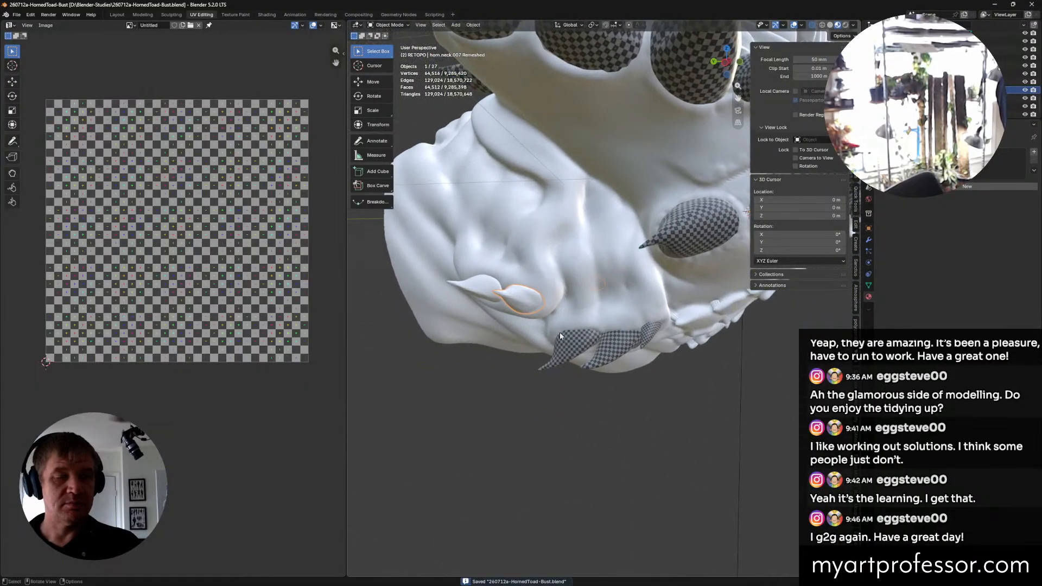
{"action": "scroll", "coordinate": [559, 332], "scroll_direction": "up", "scroll_amount": 2}
{"action": "left_click", "coordinate": [526, 298]}
{"action": "key", "text": "ctrl+Tab"}
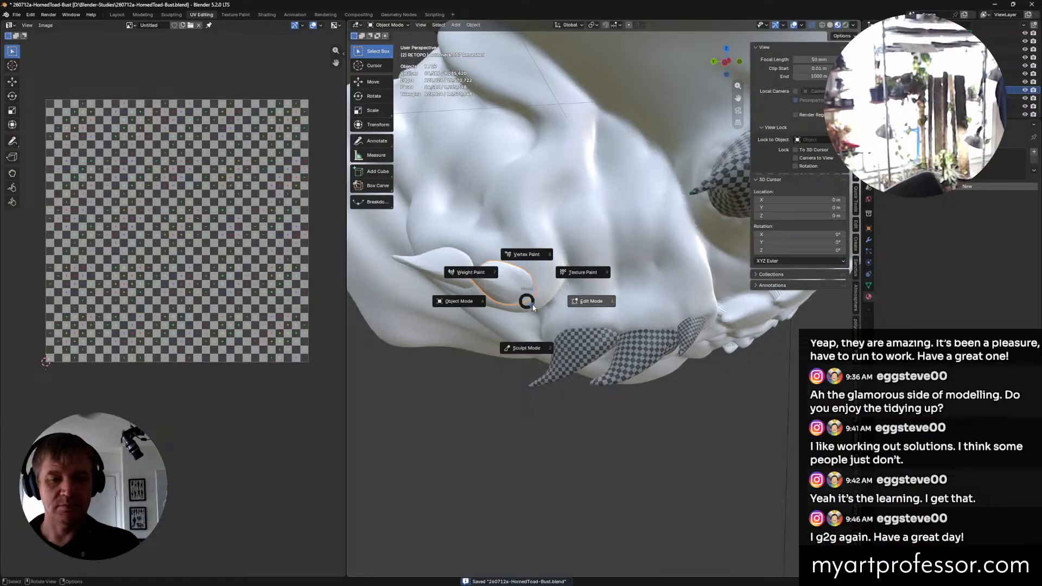
{"action": "left_click", "coordinate": [589, 302]}
{"action": "mouse_move", "coordinate": [590, 303]}
{"action": "middle_mouse_down"}
{"action": "mouse_move", "coordinate": [578, 337]}
{"action": "mouse_move", "coordinate": [493, 319]}
{"action": "mouse_move", "coordinate": [521, 367]}
{"action": "mouse_move", "coordinate": [450, 296]}
{"action": "mouse_move", "coordinate": [833, 285]}
{"action": "middle_mouse_up"}
{"action": "key", "text": "alt+a"}
{"action": "key", "text": "ctrl+Tab"}
{"action": "left_click", "coordinate": [538, 368]}
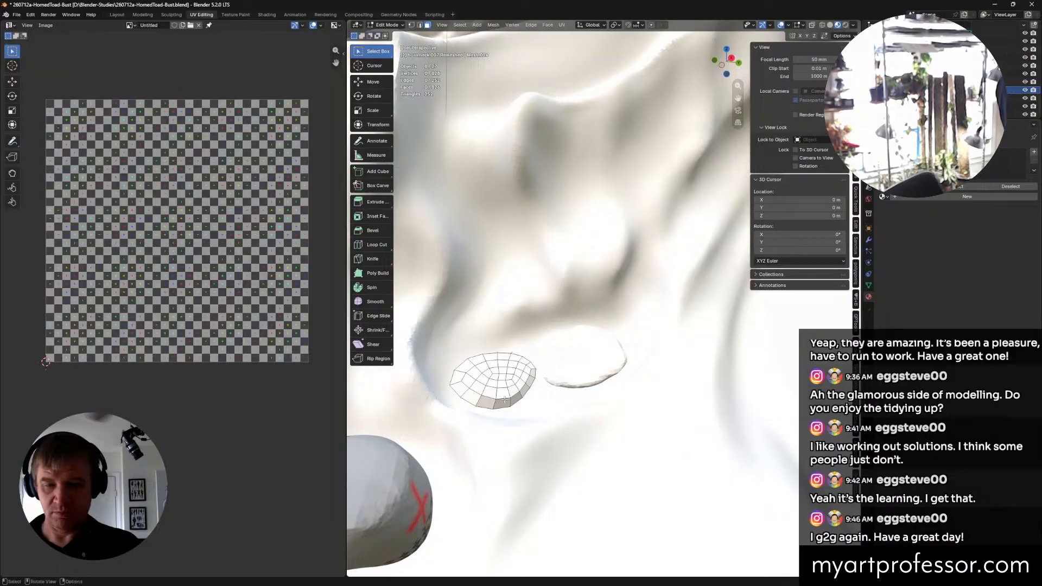
Step: In edge selection, select the edge loop around the horn's base and mark it as a seam
{"action": "middle_click_drag", "start_coordinate": [505, 400], "coordinate": [504, 398]}
{"action": "left_click_drag", "start_coordinate": [549, 415], "coordinate": [533, 407]}
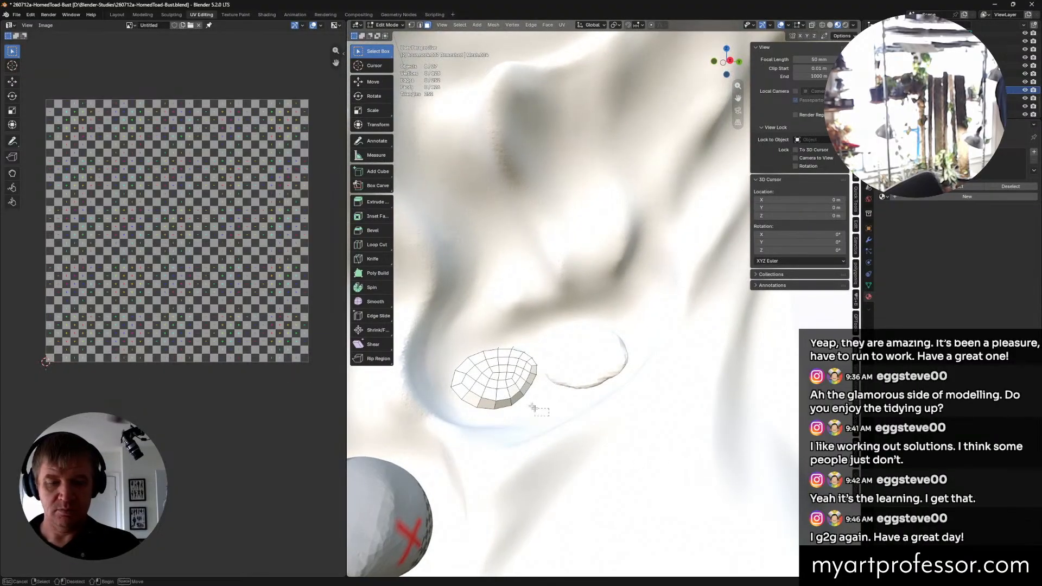
{"action": "left_click_drag", "start_coordinate": [440, 316], "coordinate": [440, 316]}
{"action": "left_click_drag", "start_coordinate": [477, 335], "coordinate": [498, 353]}
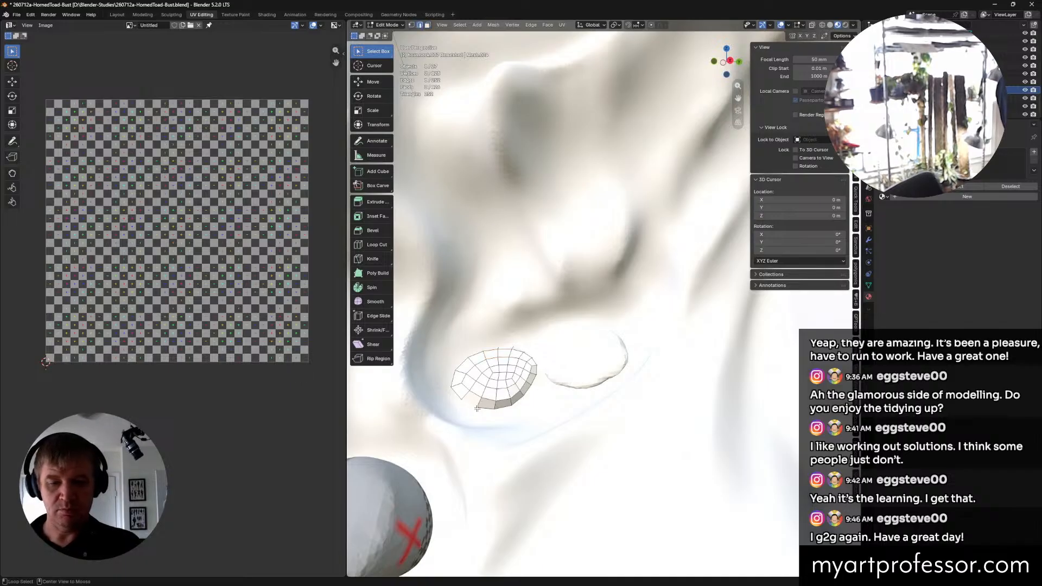
{"action": "left_click", "coordinate": [470, 403], "text": "alt"}
{"action": "middle_click_drag", "start_coordinate": [470, 403], "coordinate": [461, 380]}
{"action": "right_click", "coordinate": [461, 380]}
{"action": "left_click", "coordinate": [461, 380]}
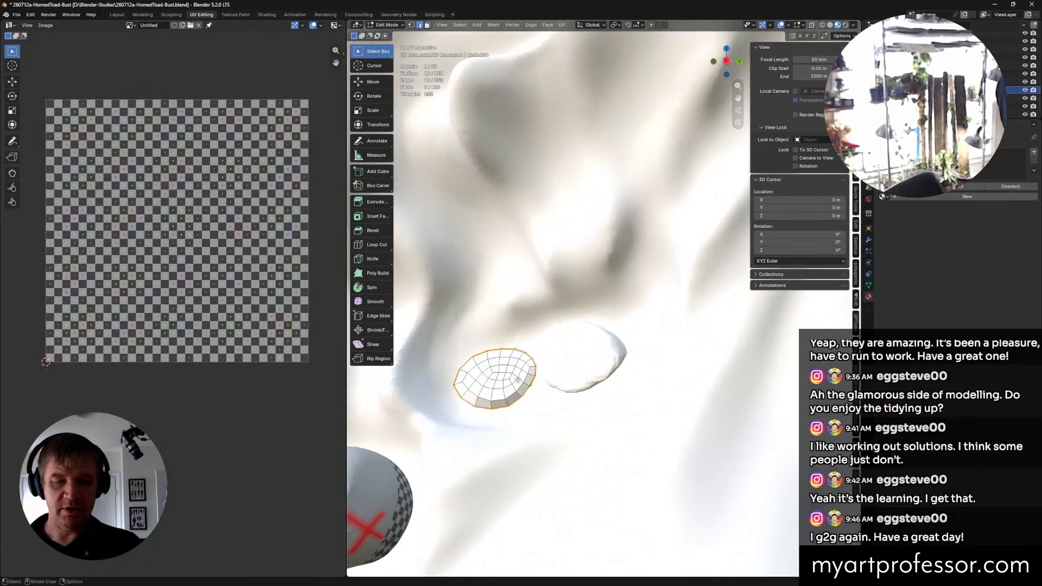
Step: Select the connected edges running along the horn's side from the tip toward the base and mark them as a seam
{"action": "middle_click_drag", "start_coordinate": [577, 386], "coordinate": [657, 398]}
{"action": "scroll", "coordinate": [537, 376], "scroll_direction": "up", "scroll_amount": 5}
{"action": "scroll", "coordinate": [625, 379], "scroll_direction": "down", "scroll_amount": 5}
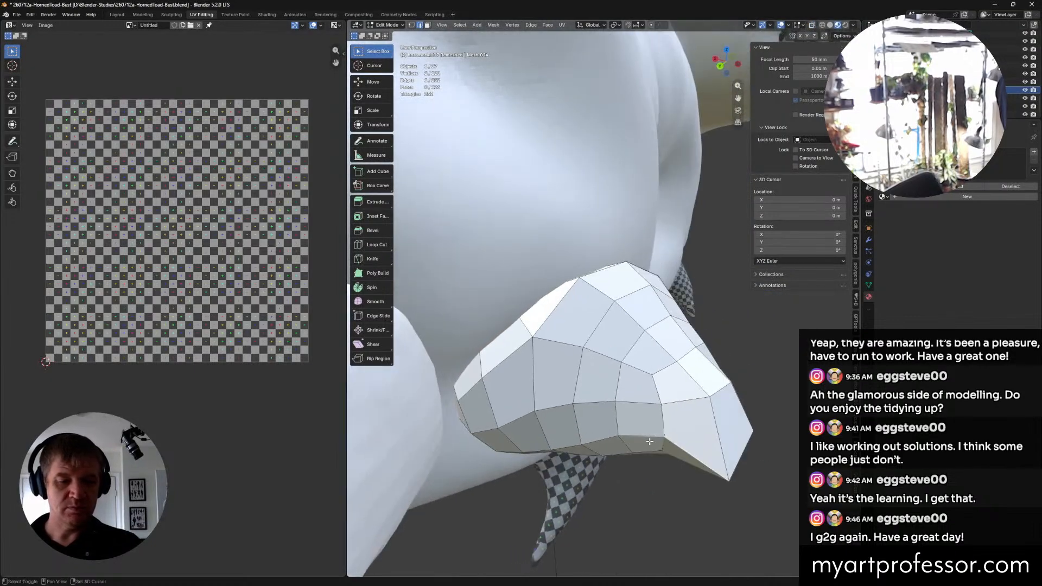
{"action": "left_click", "coordinate": [555, 445], "text": "shift"}
{"action": "middle_click_drag", "start_coordinate": [555, 445], "coordinate": [576, 490]}
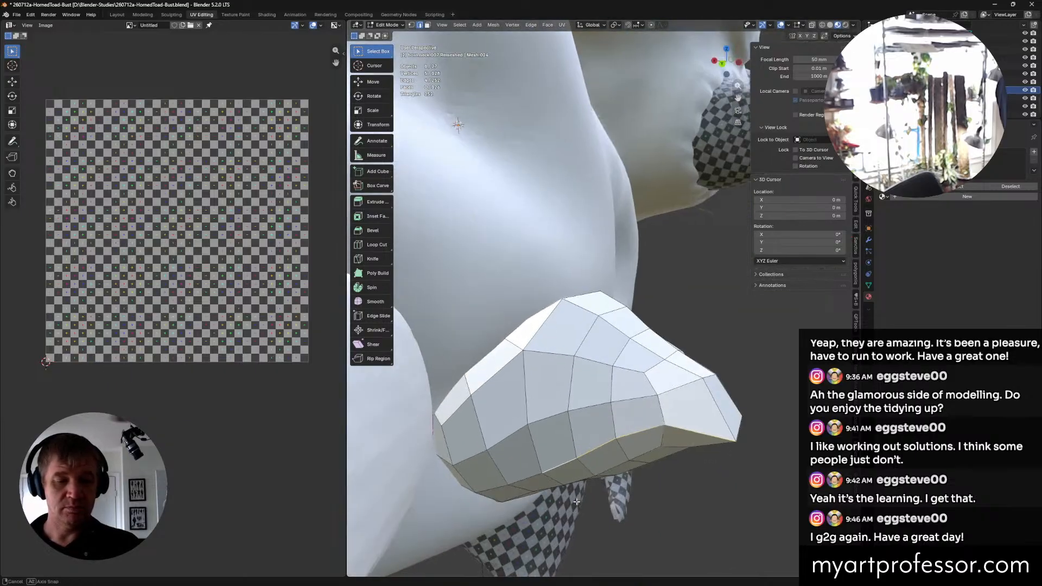
{"action": "left_click", "coordinate": [493, 485], "text": "shift"}
{"action": "middle_click_drag", "start_coordinate": [494, 485], "coordinate": [504, 461]}
{"action": "left_click", "coordinate": [439, 533], "text": "shift"}
{"action": "middle_click_drag", "start_coordinate": [601, 510], "coordinate": [525, 396]}
{"action": "left_click", "coordinate": [571, 400], "text": "shift"}
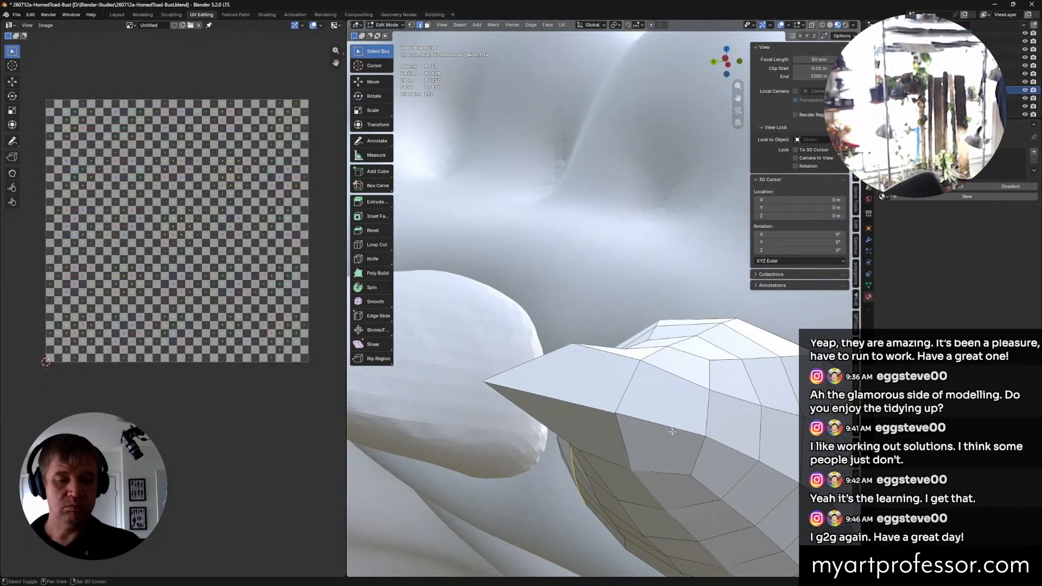
{"action": "middle_click_drag", "start_coordinate": [741, 480], "coordinate": [565, 368]}
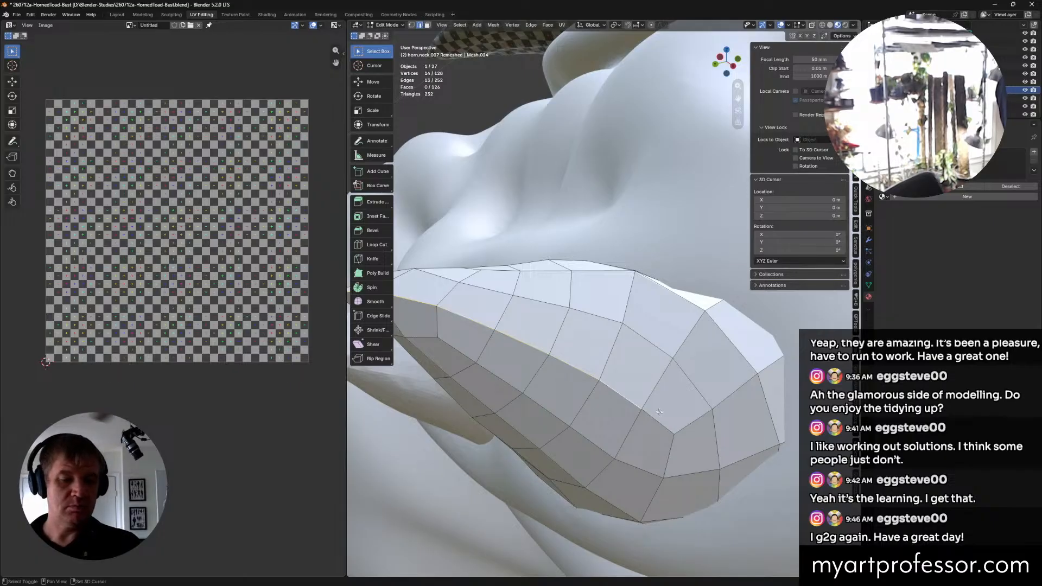
{"action": "right_click", "coordinate": [643, 423]}
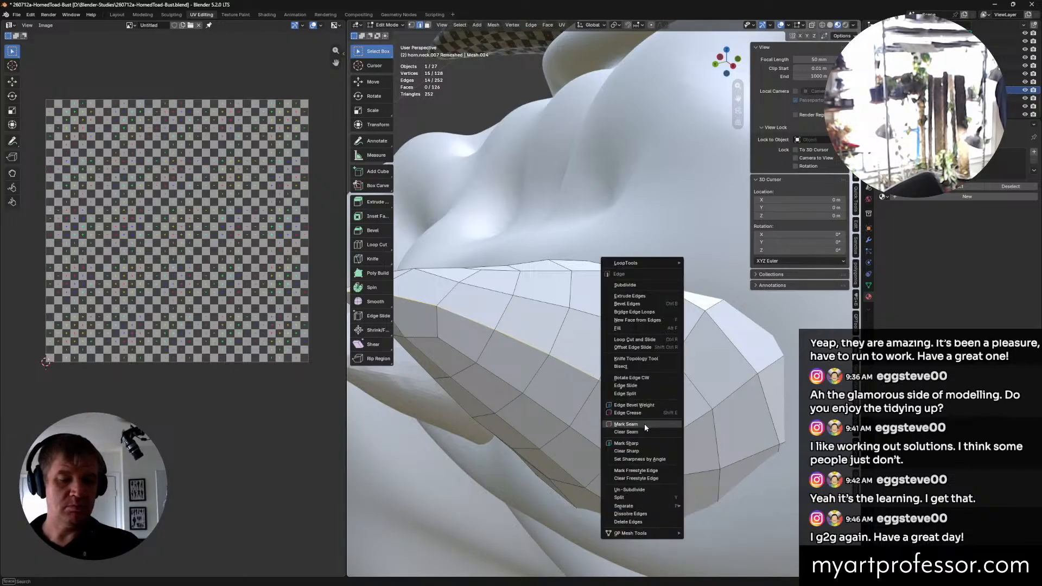
{"action": "left_click", "coordinate": [644, 424]}
Step: Connect the vertex at the end of the side seam across the adjoining faces toward the horn's base with a vertex path
{"action": "middle_click_drag", "start_coordinate": [644, 423], "coordinate": [611, 408]}
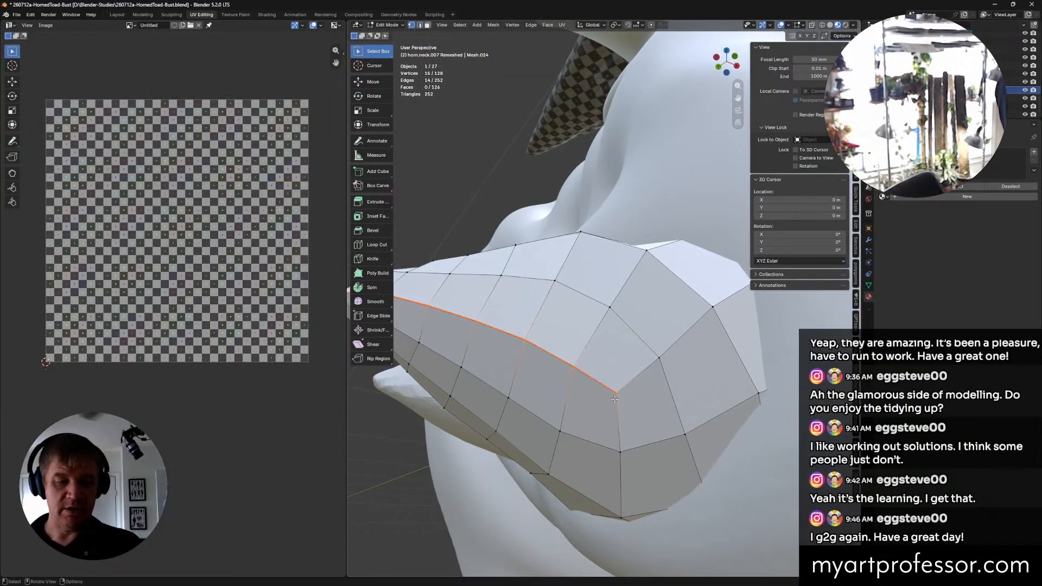
{"action": "left_click", "coordinate": [615, 399]}
{"action": "middle_click_drag", "start_coordinate": [721, 454], "coordinate": [706, 429]}
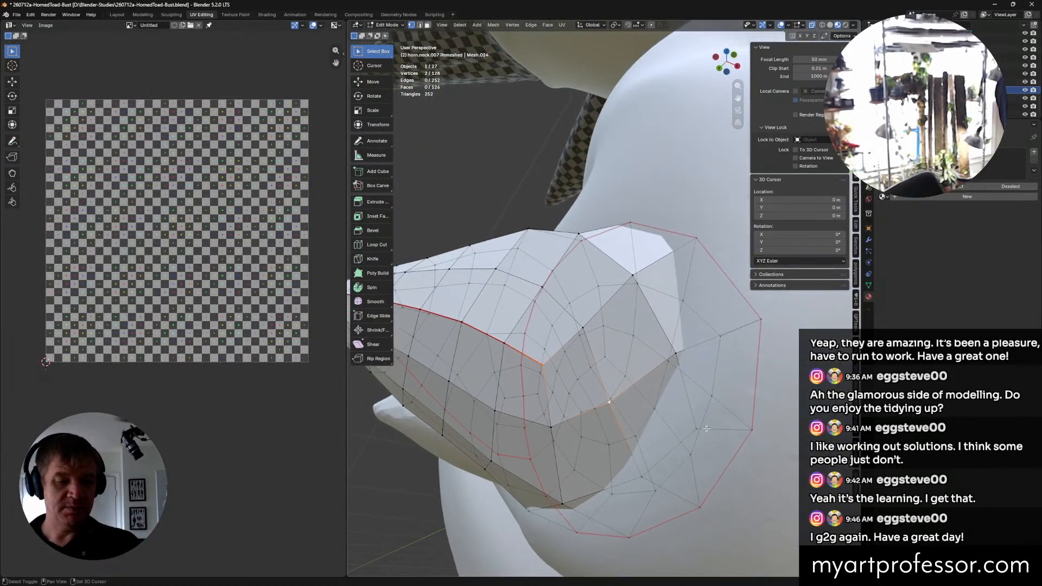
{"action": "key", "text": "j"}
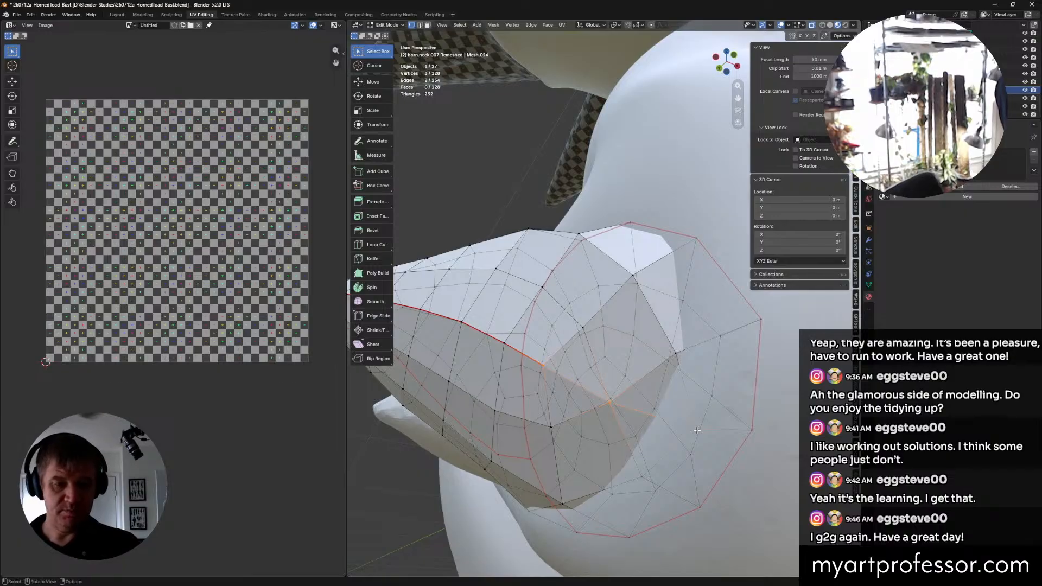
{"action": "right_click", "coordinate": [600, 430]}
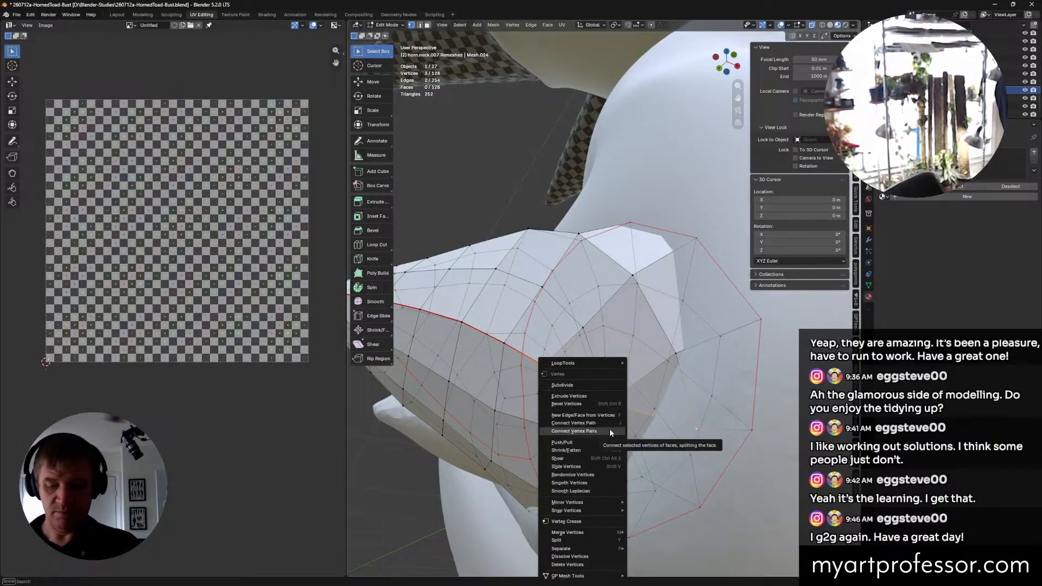
Step: In edge selection, mark the new connecting edges and the last edge reaching the base loop as seams
{"action": "key", "text": "2"}
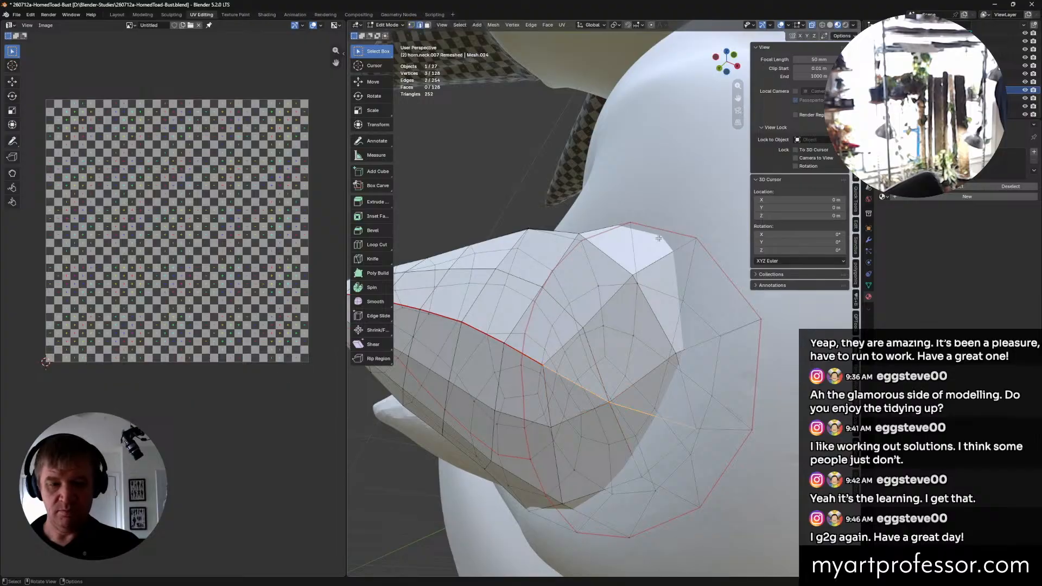
{"action": "key", "text": "ctrl+Tab"}
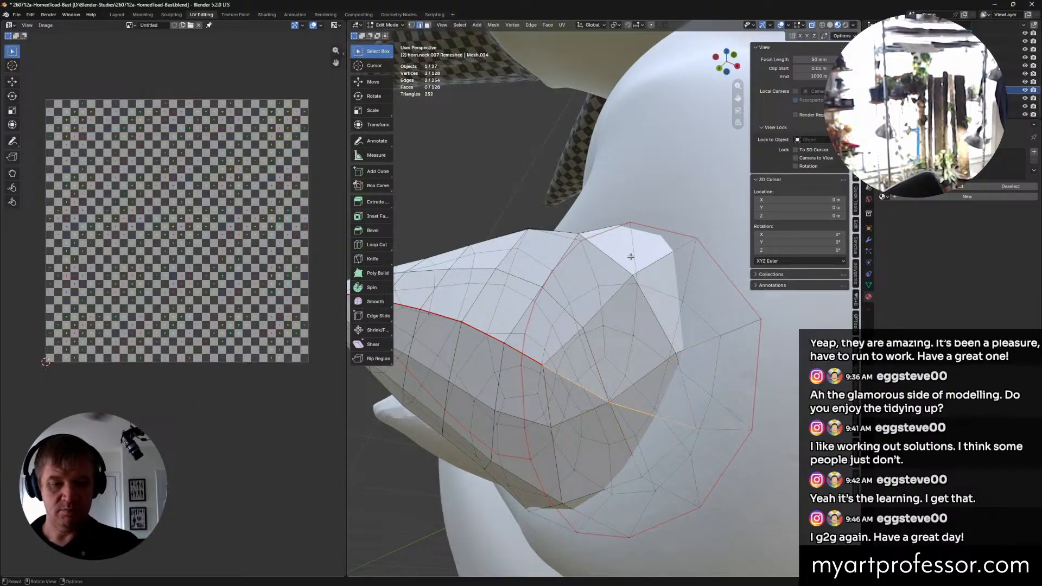
{"action": "right_click", "coordinate": [610, 432]}
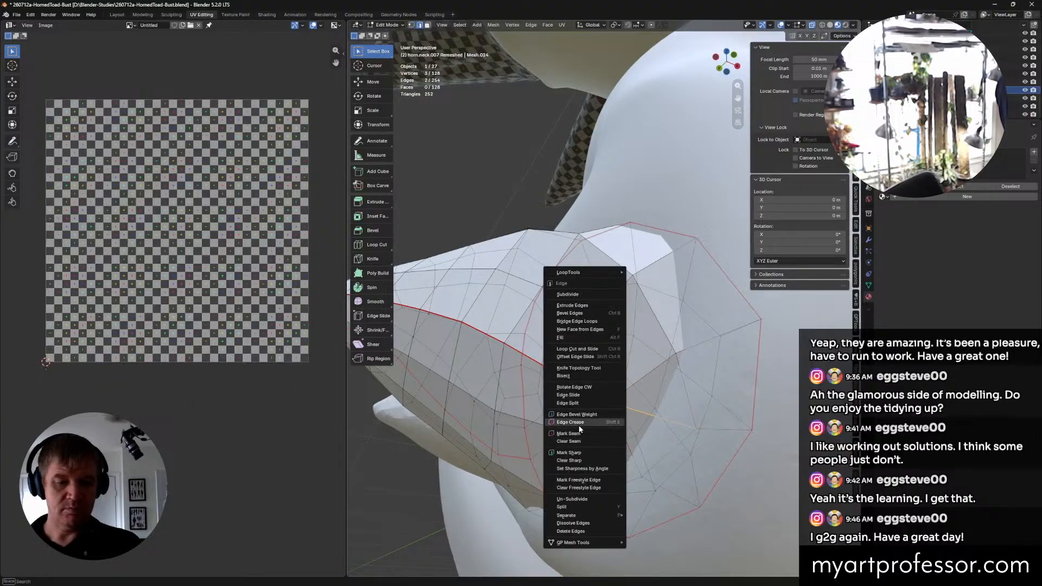
{"action": "left_click", "coordinate": [587, 435]}
{"action": "left_click", "coordinate": [725, 432]}
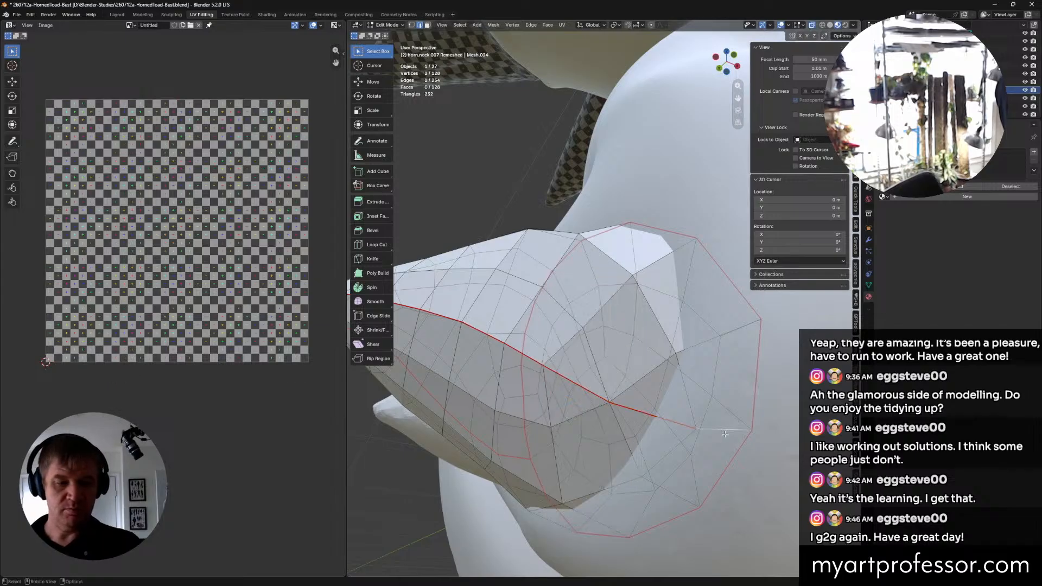
{"action": "right_click", "coordinate": [718, 431]}
{"action": "left_click", "coordinate": [717, 431]}
Step: Select the horn's entire mesh and unwrap it with Unwrap Minimum Stretch
{"action": "middle_click_drag", "start_coordinate": [718, 431], "coordinate": [636, 469]}
{"action": "scroll", "coordinate": [635, 469], "scroll_direction": "down", "scroll_amount": 4}
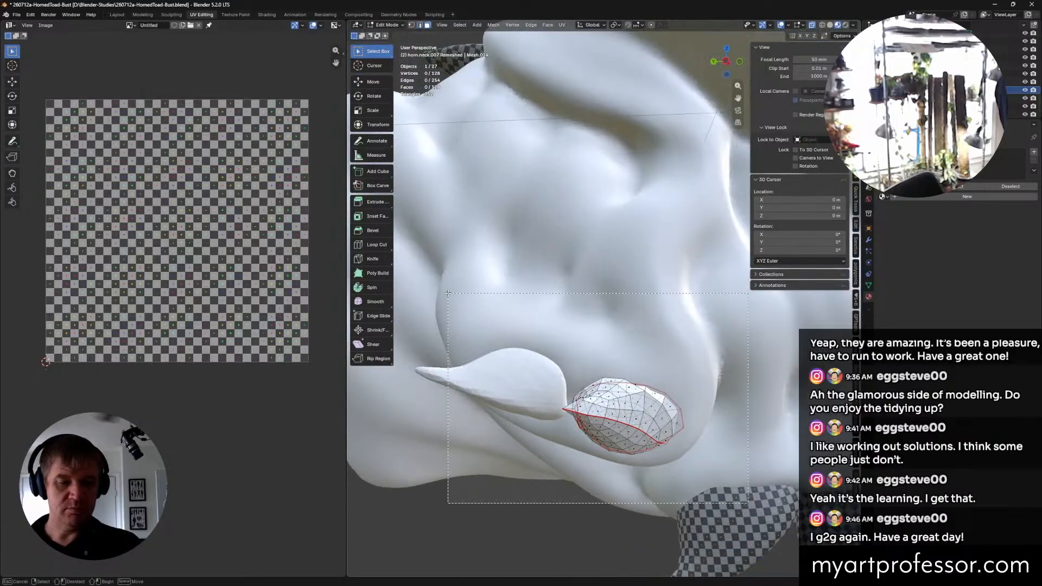
{"action": "key", "text": "a"}
{"action": "key", "text": "u"}
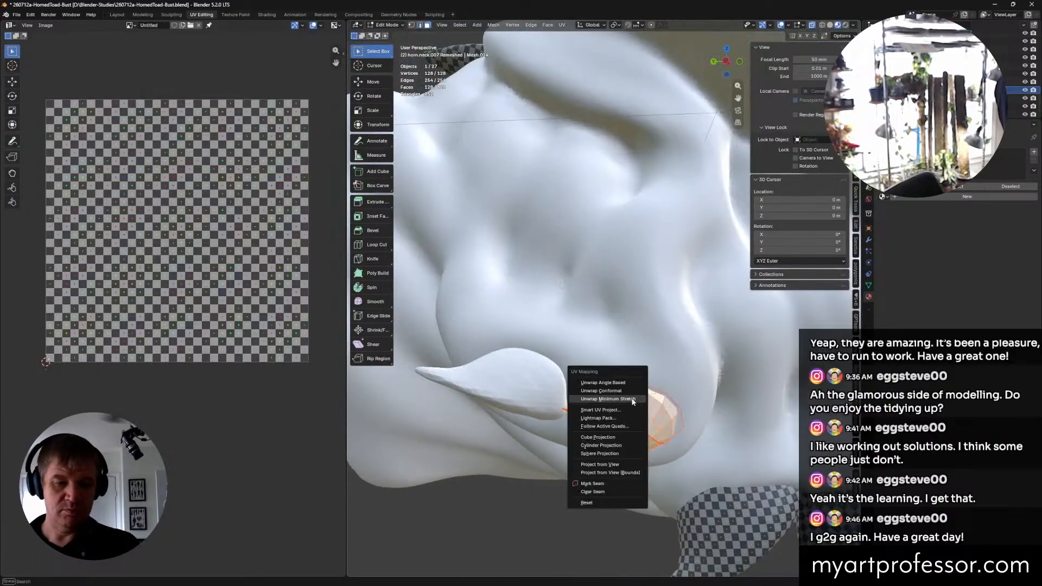
{"action": "left_click", "coordinate": [632, 400]}
Step: Select the rounded base-cap UV island, shrink it to a tiny patch and move it into the UV square's upper-right corner
{"action": "left_click", "coordinate": [232, 178]}
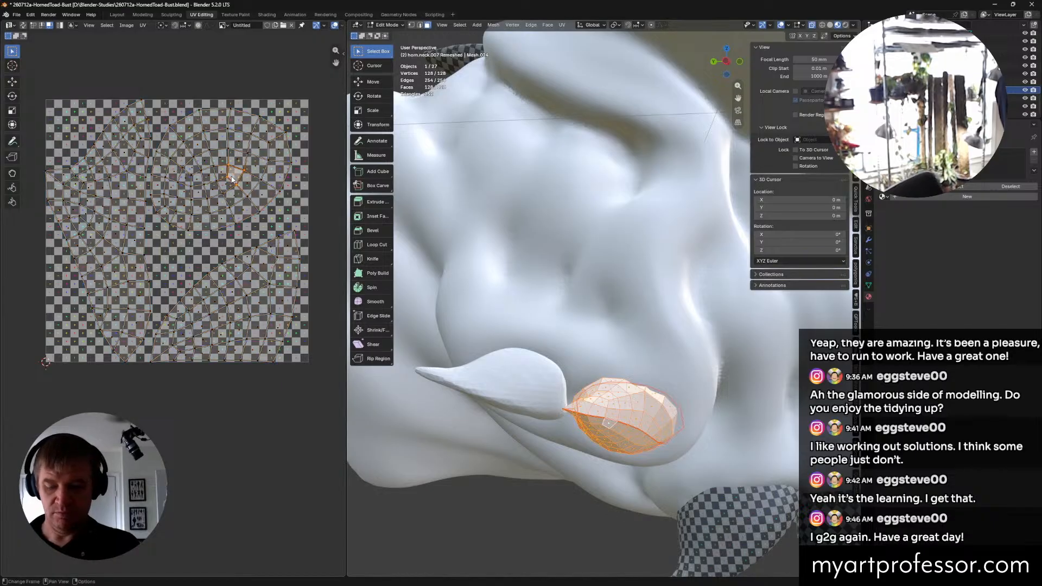
{"action": "key", "text": "l"}
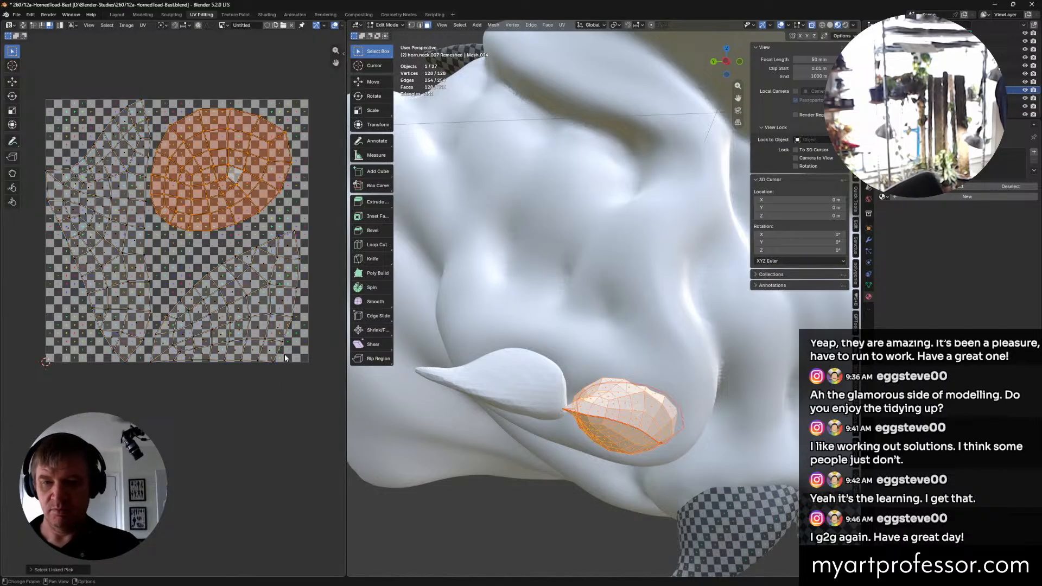
{"action": "key", "text": "s"}
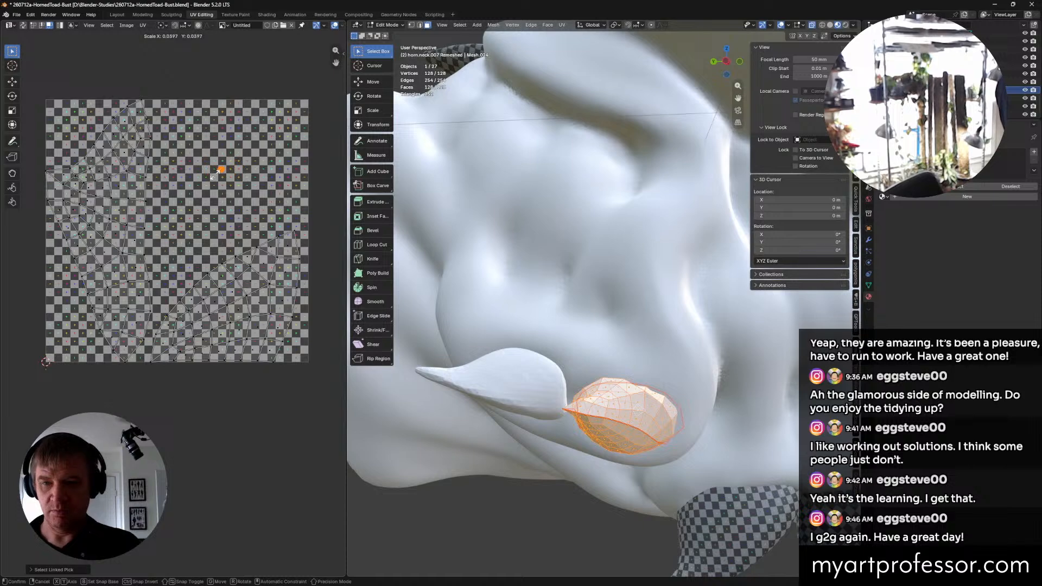
{"action": "left_click", "coordinate": [223, 176]}
{"action": "key", "text": "g"}
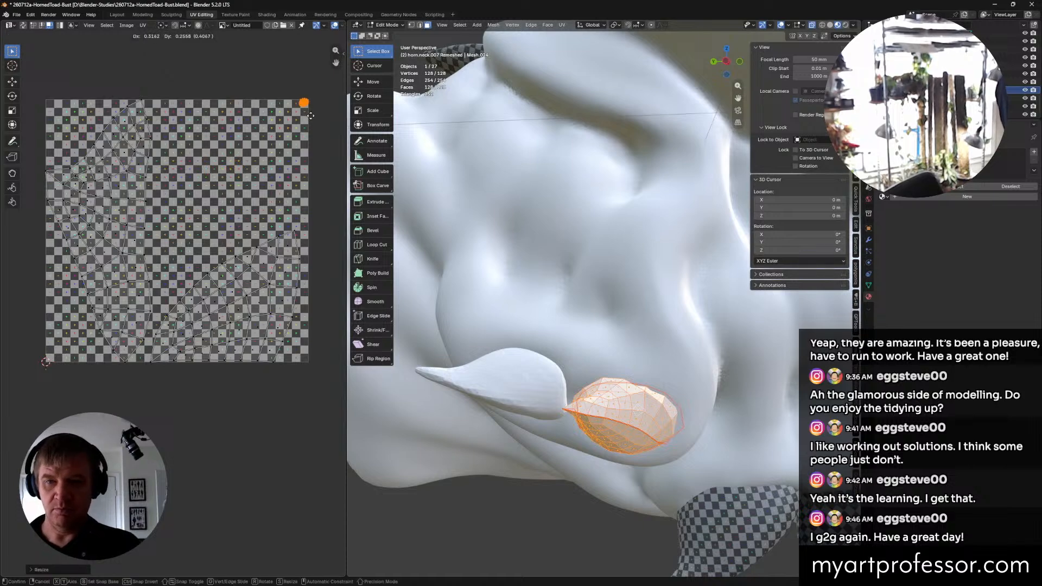
{"action": "left_click", "coordinate": [307, 130]}
Step: Rotate the smaller side UV island upright and fit it closely against the curved edge of the larger island
{"action": "left_click", "coordinate": [281, 271]}
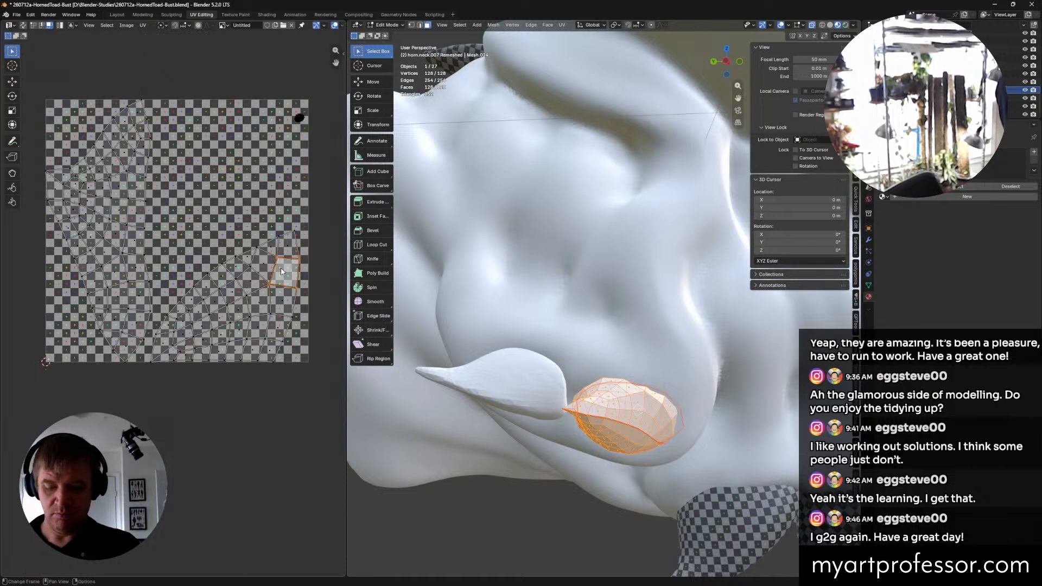
{"action": "key", "text": "l"}
{"action": "key", "text": "r"}
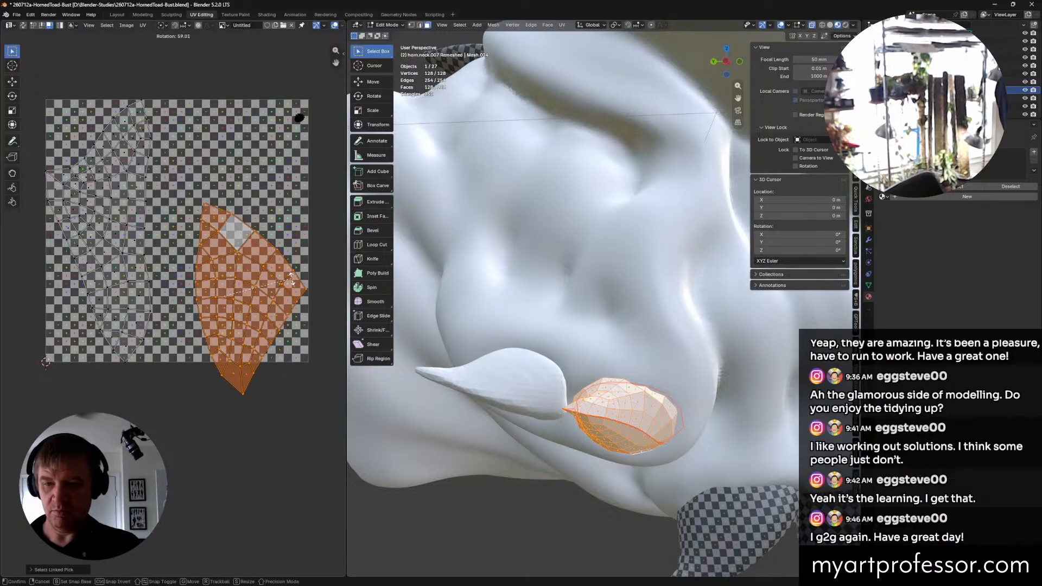
{"action": "left_click", "coordinate": [293, 295]}
{"action": "key", "text": "g"}
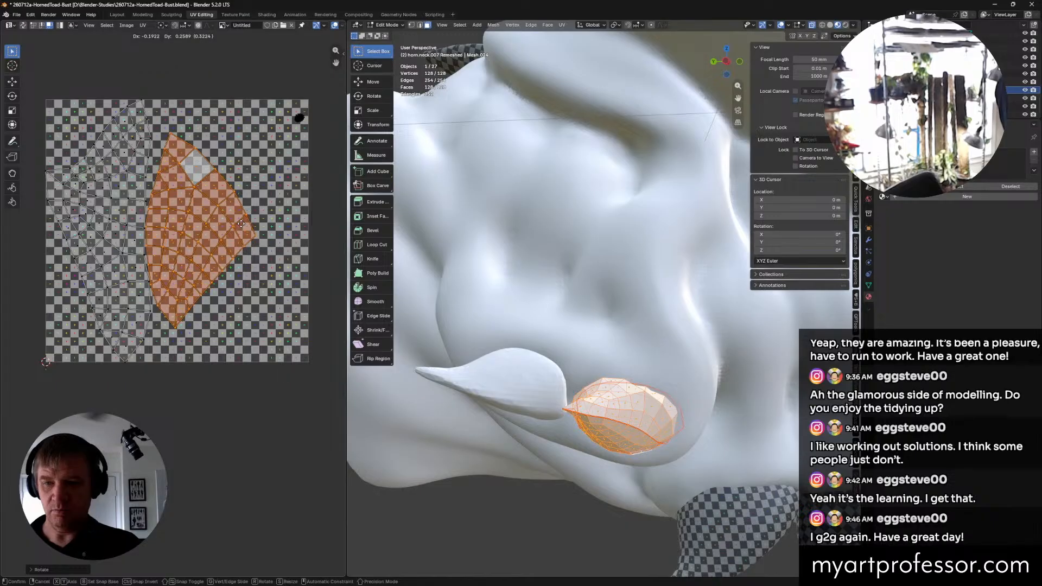
{"action": "left_click", "coordinate": [244, 222]}
{"action": "key", "text": "r"}
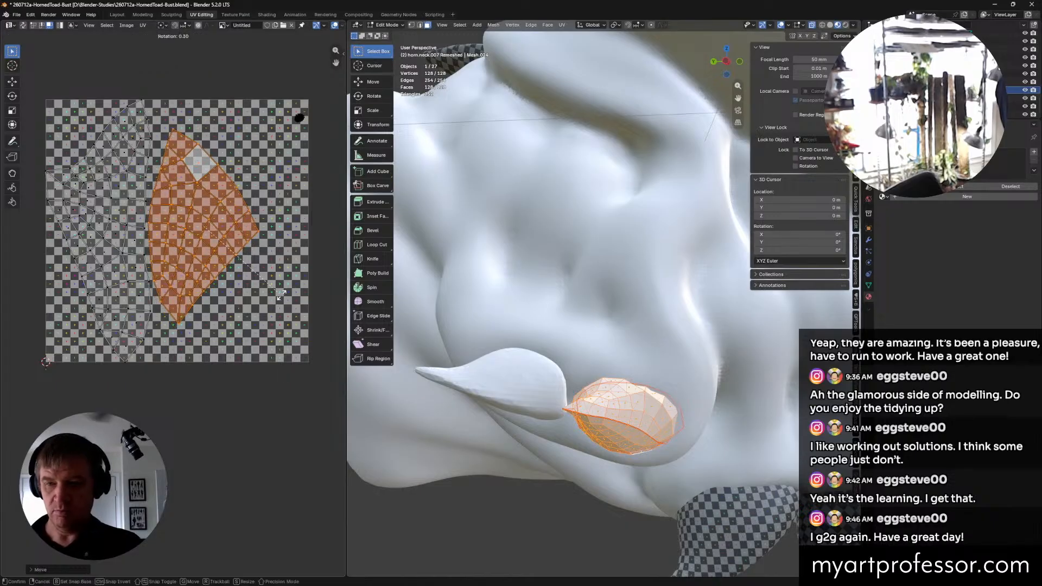
{"action": "left_click", "coordinate": [280, 288]}
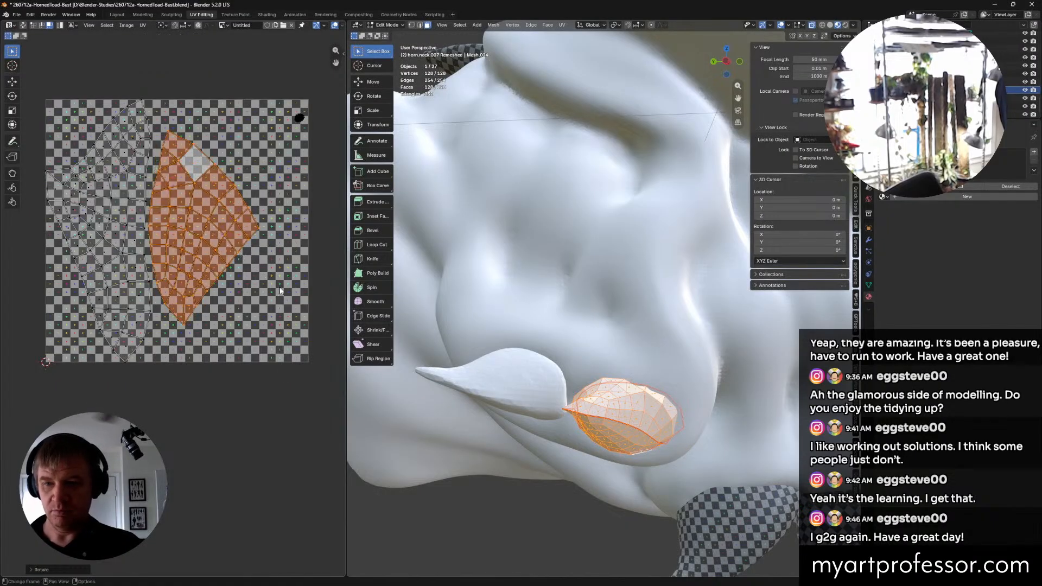
{"action": "key", "text": "g"}
{"action": "left_click", "coordinate": [260, 309]}
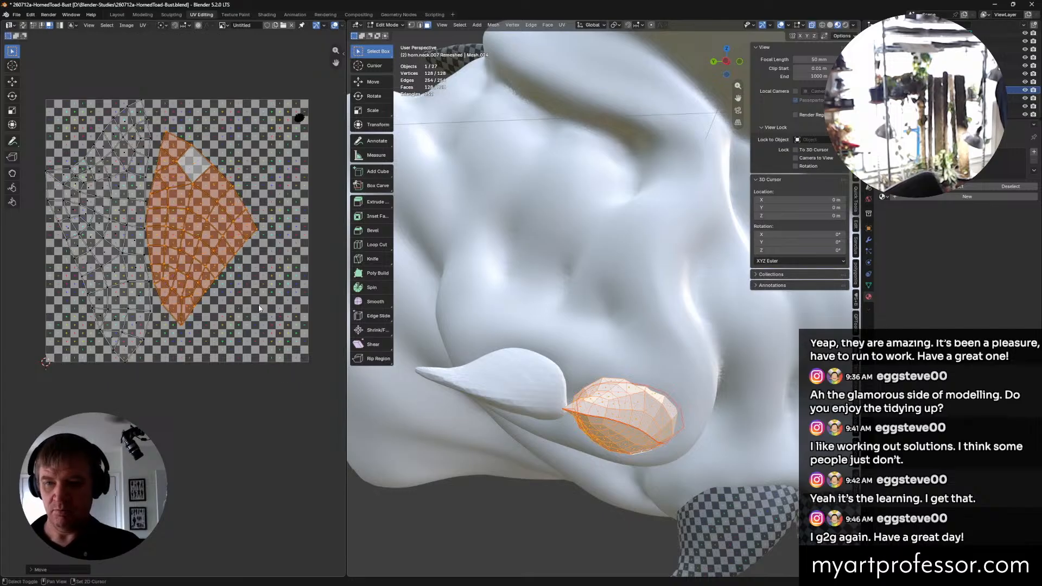
Step: Select both large UV islands, rotate them together diagonally and move them toward the centre of the UV square
{"action": "left_click_drag", "start_coordinate": [258, 380], "coordinate": [36, 49]}
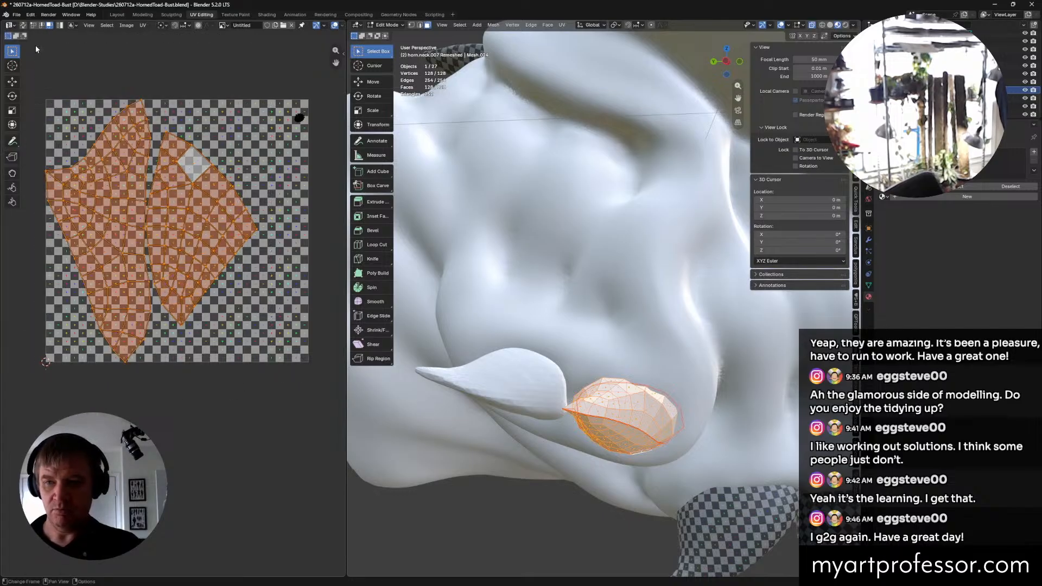
{"action": "key", "text": "r"}
{"action": "left_click", "coordinate": [311, 302]}
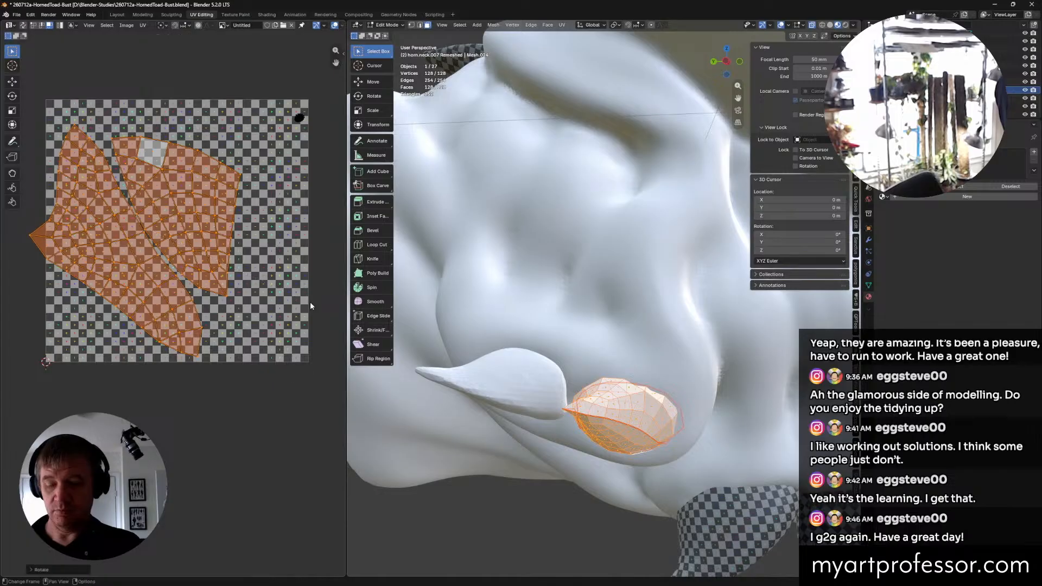
{"action": "key", "text": "g"}
{"action": "left_click", "coordinate": [57, 255]}
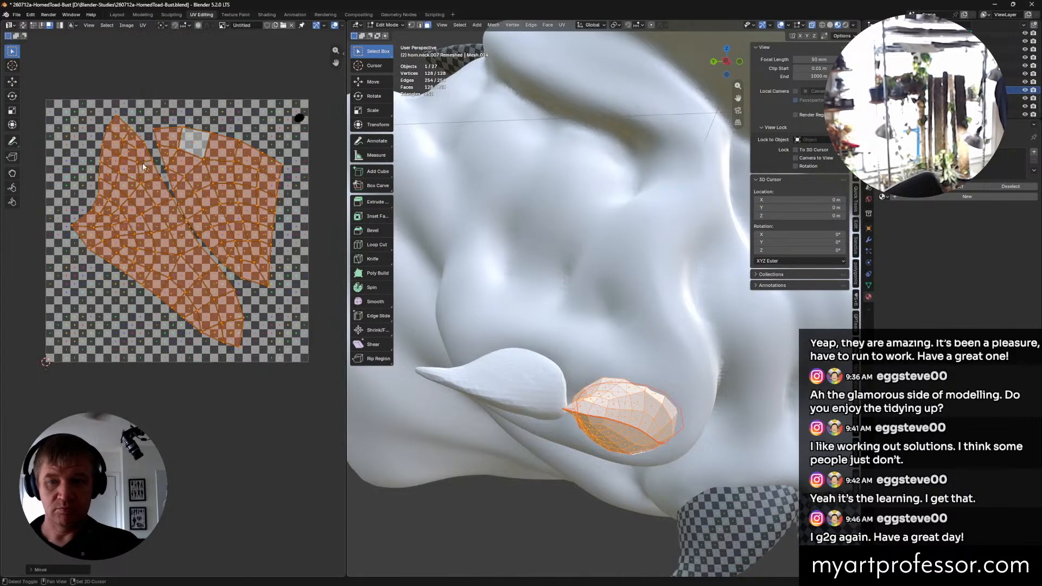
Step: Scale, rotate and reposition the two large UV islands so they fill the UV square without crossing its borders
{"action": "key", "text": "s"}
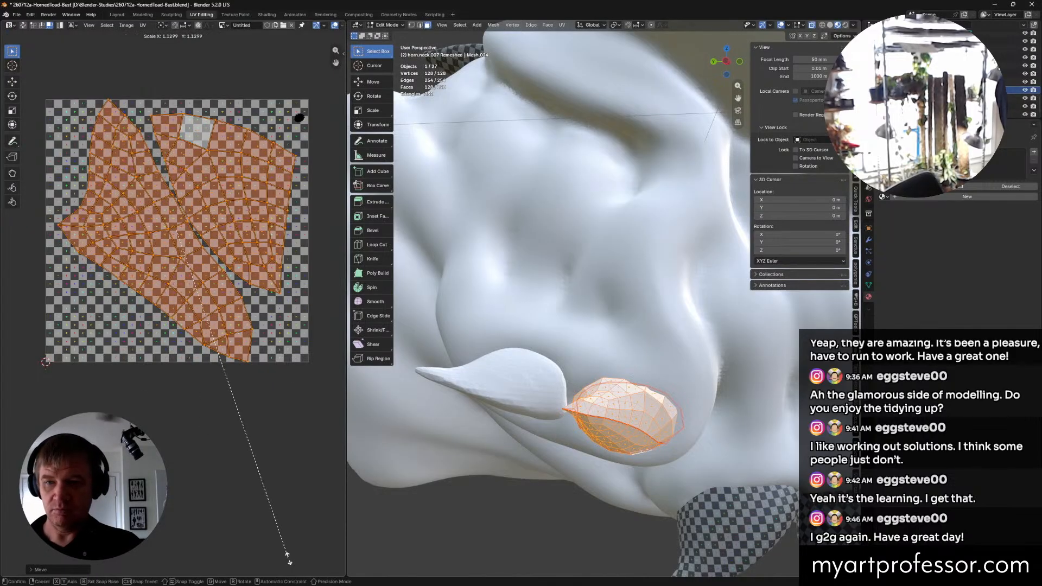
{"action": "left_click", "coordinate": [283, 543]}
{"action": "key", "text": "s"}
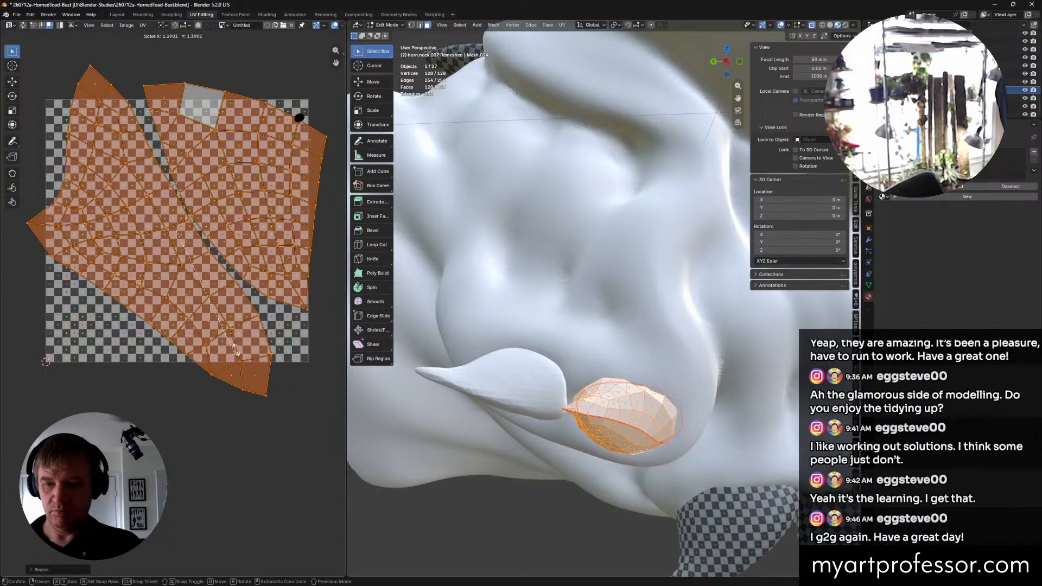
{"action": "left_click", "coordinate": [140, 70]}
{"action": "key", "text": "r"}
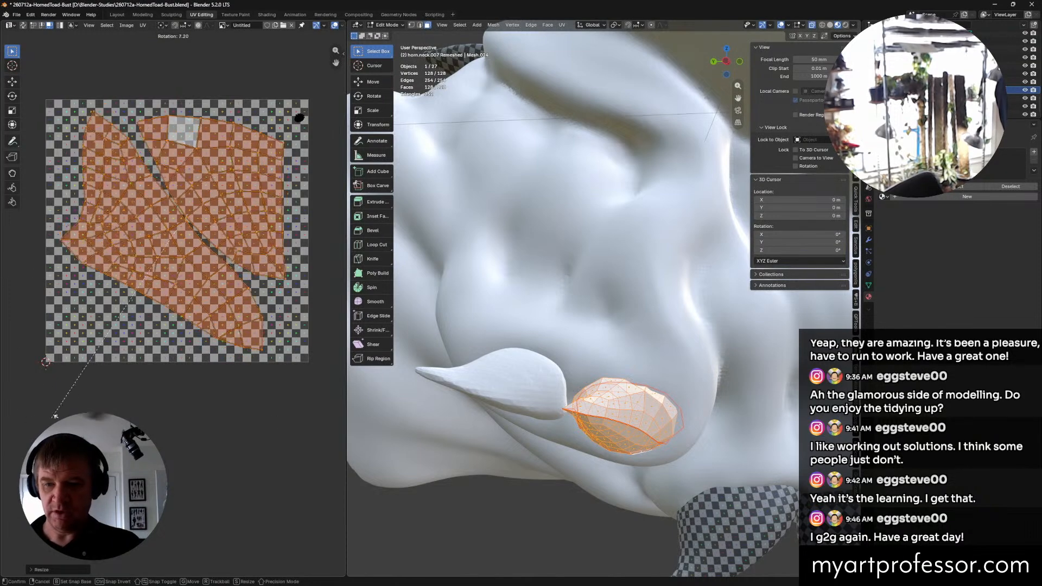
{"action": "left_click", "coordinate": [53, 455]}
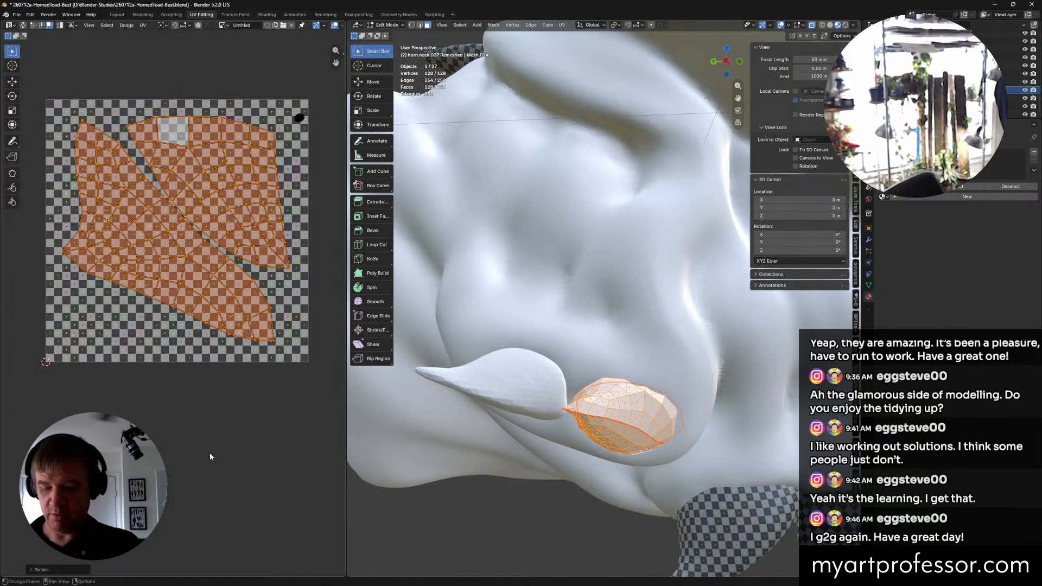
{"action": "key", "text": "s"}
{"action": "left_click", "coordinate": [15, 73]}
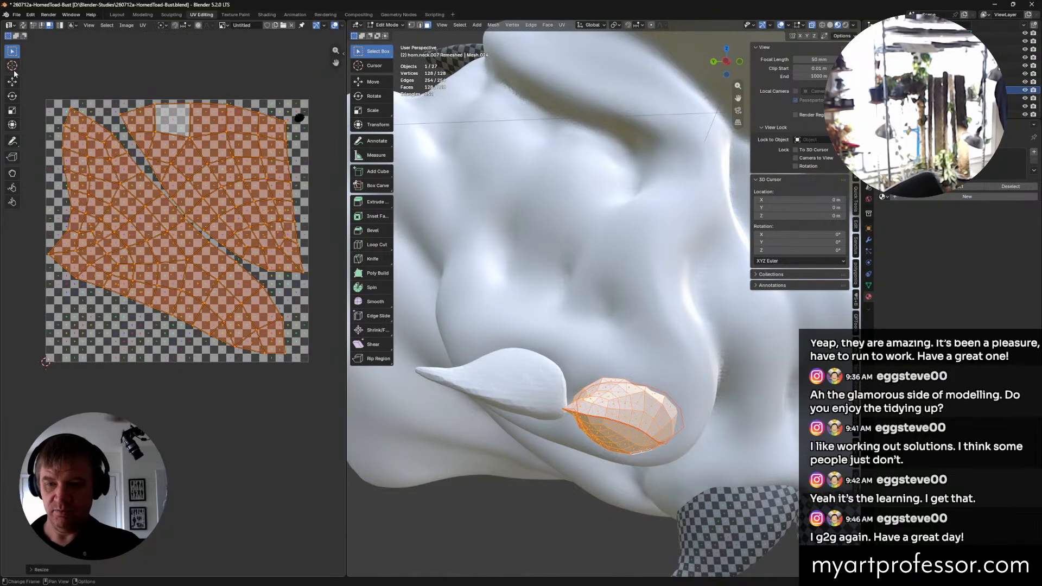
{"action": "key", "text": "g"}
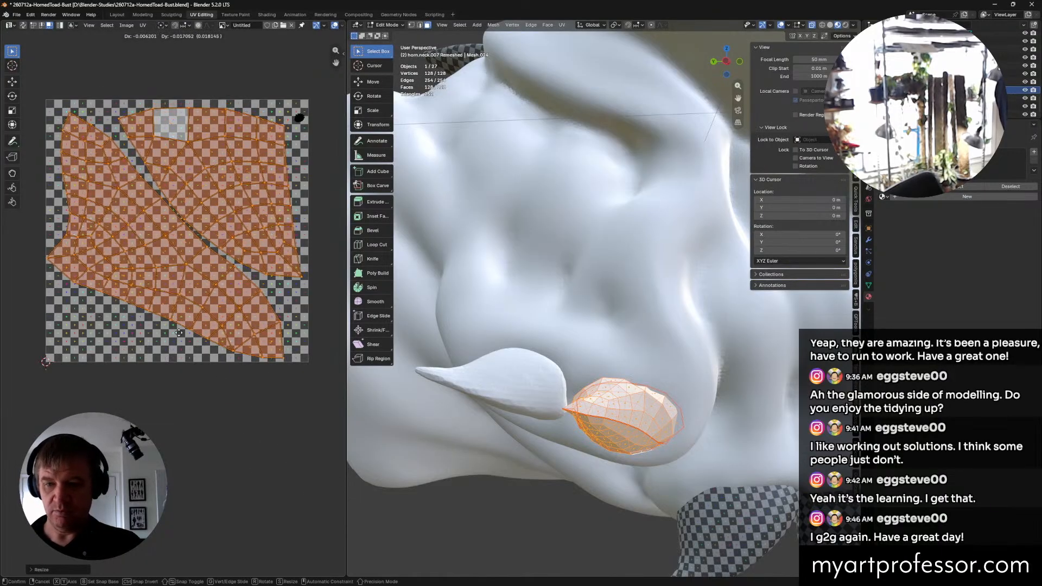
{"action": "left_click", "coordinate": [174, 327]}
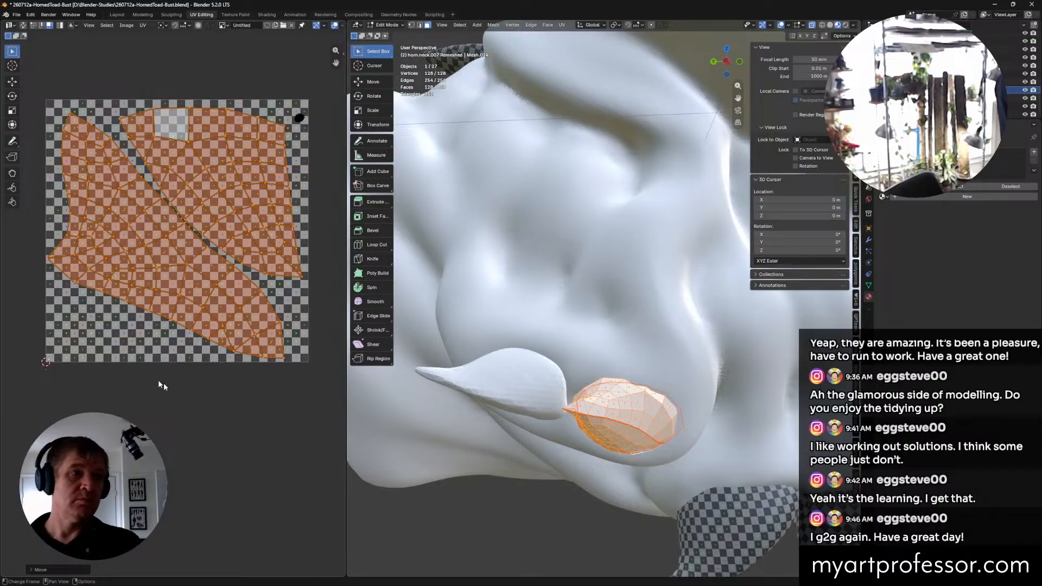
Step: Assign the checker material Material.001 to the unwrapped neck horn
{"action": "left_click", "coordinate": [223, 435]}
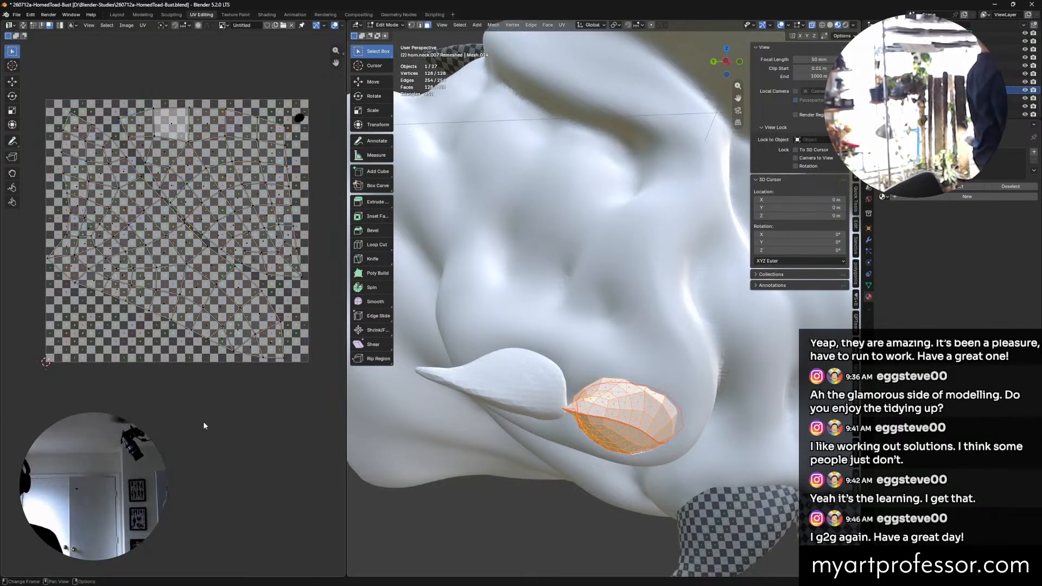
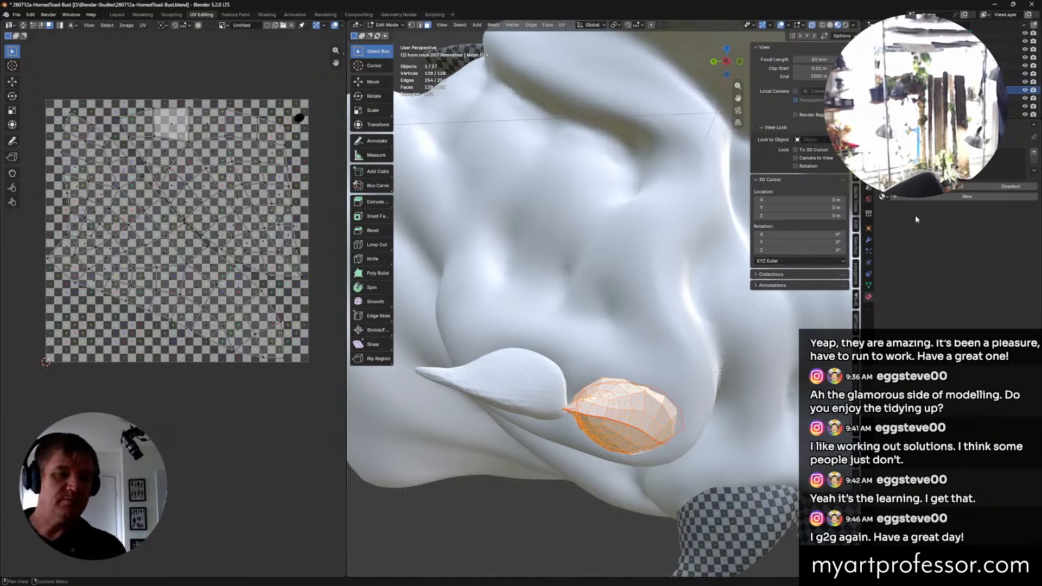
{"action": "left_click", "coordinate": [883, 196]}
{"action": "left_click", "coordinate": [912, 216]}
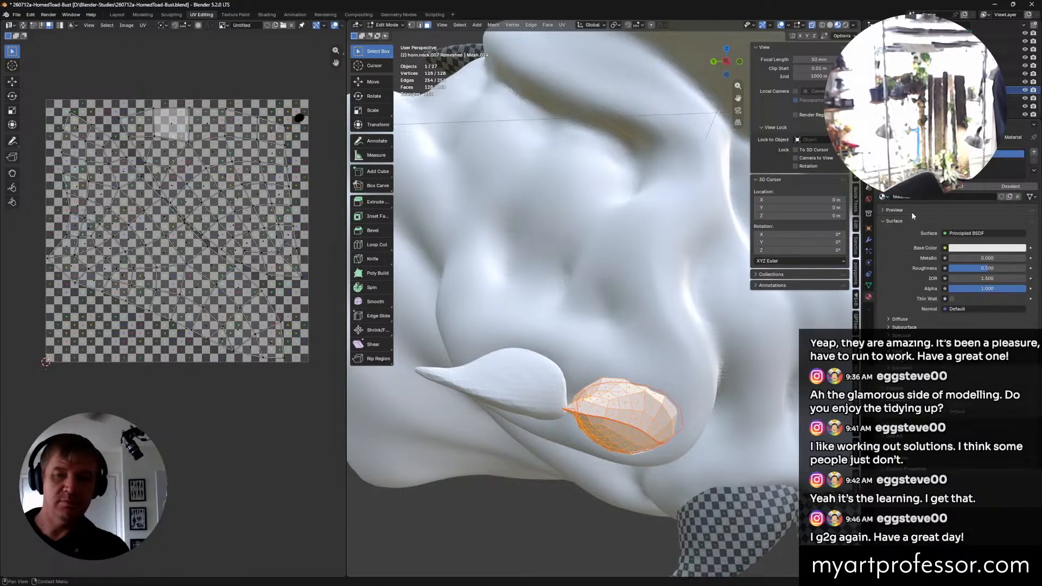
{"action": "left_click", "coordinate": [882, 197]}
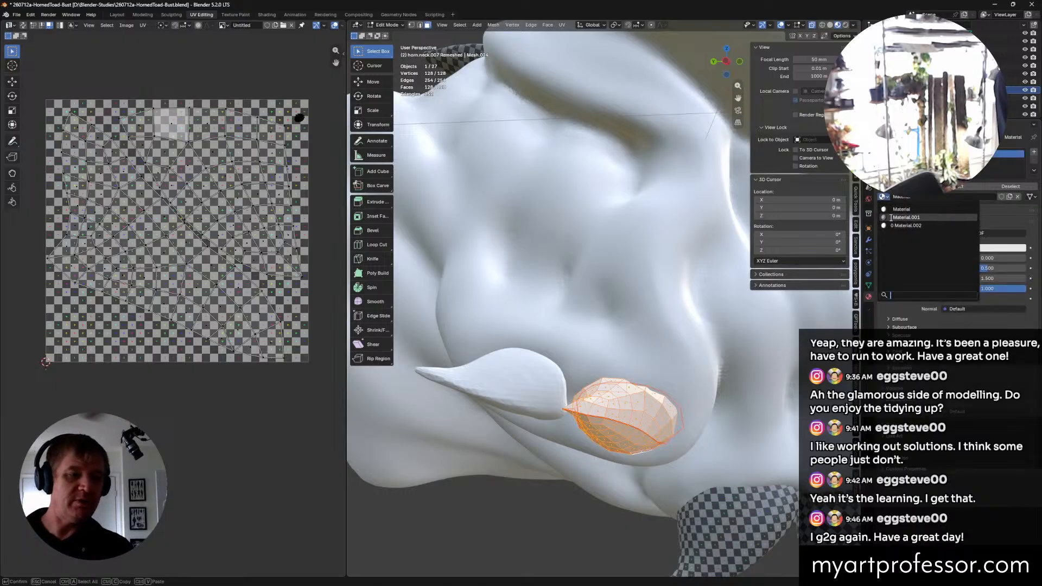
{"action": "left_click", "coordinate": [896, 218]}
Step: Return to Object Mode, select the adjacent pointed neck horn that is still untextured and open it in Edit Mode
{"action": "middle_click_drag", "start_coordinate": [564, 417], "coordinate": [622, 465]}
{"action": "scroll", "coordinate": [584, 424], "scroll_direction": "down", "scroll_amount": 6}
{"action": "key", "text": "ctrl+Tab"}
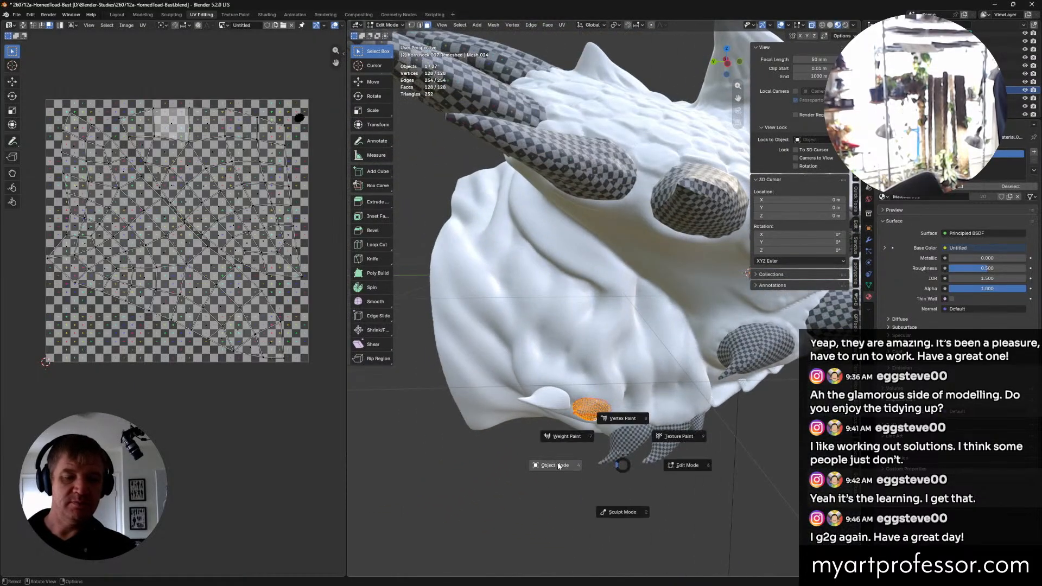
{"action": "left_click", "coordinate": [555, 420]}
{"action": "left_click", "coordinate": [544, 406]}
{"action": "middle_click_drag", "start_coordinate": [520, 404], "coordinate": [559, 373], "text": "shift"}
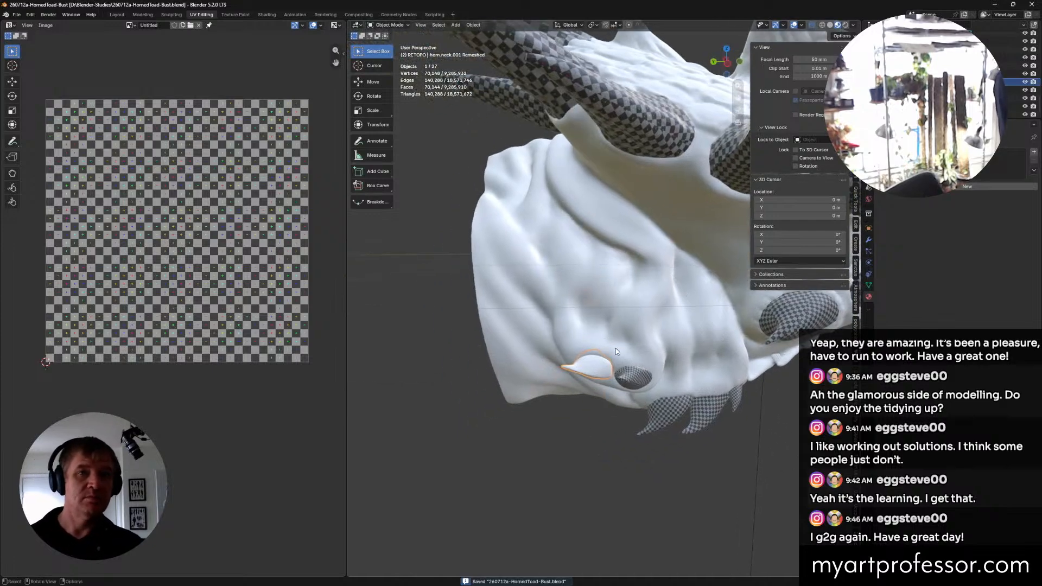
{"action": "middle_click_drag", "start_coordinate": [616, 347], "coordinate": [614, 390]}
{"action": "scroll", "coordinate": [614, 390], "scroll_direction": "up", "scroll_amount": 2}
{"action": "middle_click_drag", "start_coordinate": [688, 368], "coordinate": [683, 422], "text": "shift"}
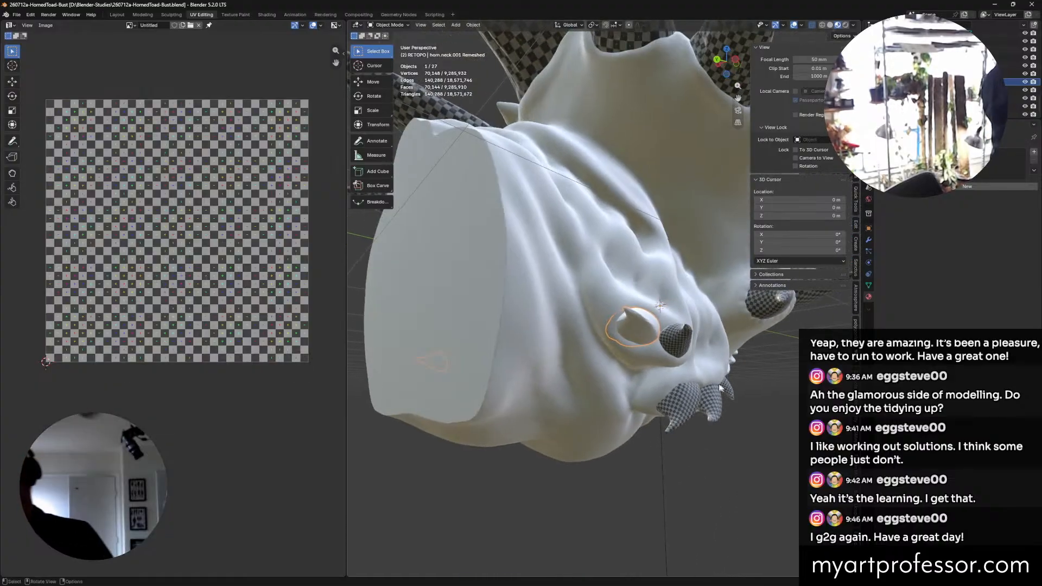
{"action": "middle_click_drag", "start_coordinate": [537, 349], "coordinate": [456, 399]}
{"action": "key", "text": "ctrl+Tab"}
{"action": "left_click", "coordinate": [606, 390]}
{"action": "scroll", "coordinate": [498, 403], "scroll_direction": "up", "scroll_amount": 4}
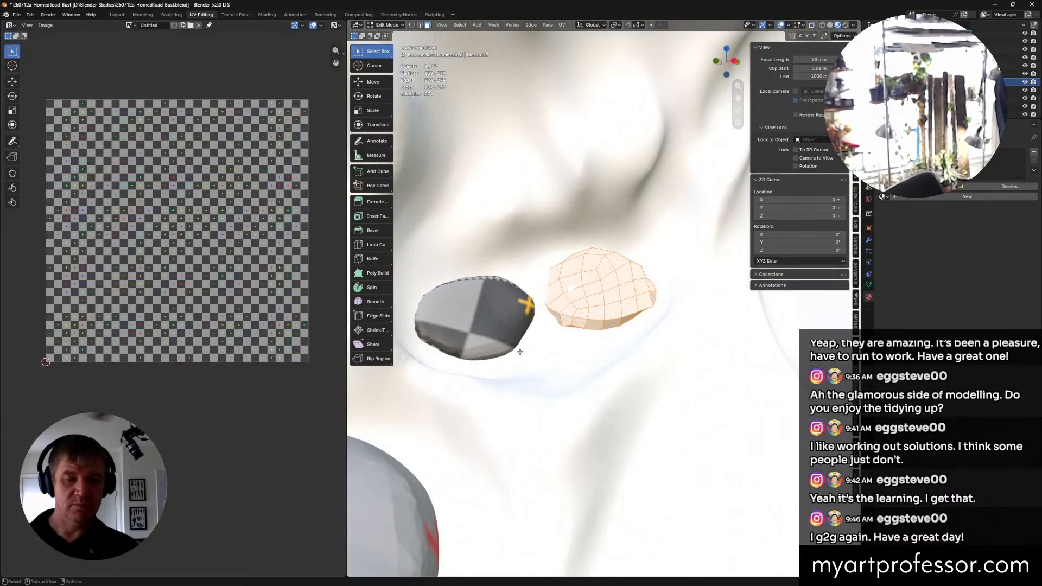
Step: Select the edge loop around the rim of the horn's base cap and mark it as a seam
{"action": "middle_click_drag", "start_coordinate": [520, 352], "coordinate": [613, 316]}
{"action": "left_click", "coordinate": [609, 323]}
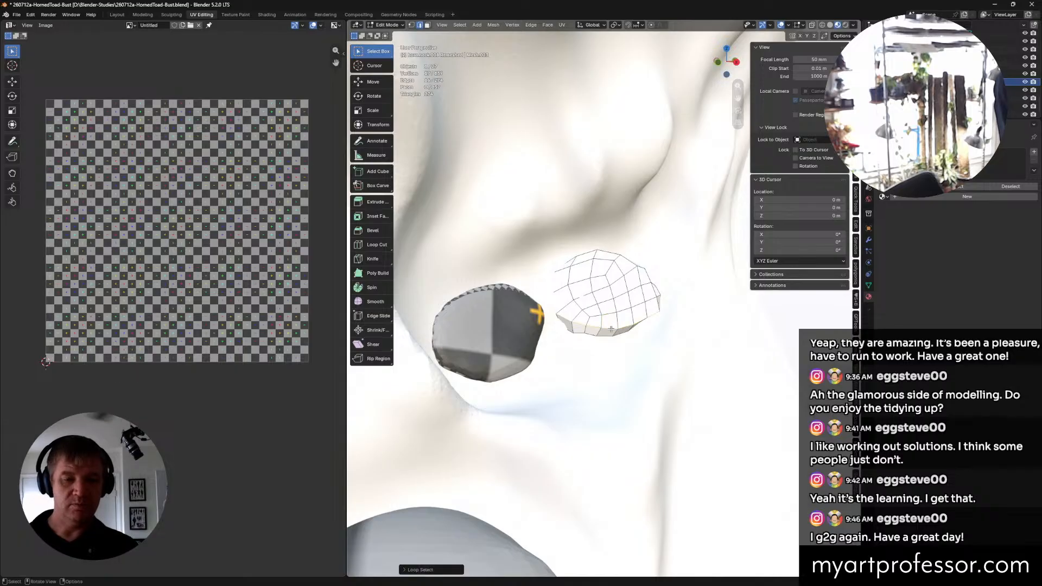
{"action": "middle_click_drag", "start_coordinate": [611, 330], "coordinate": [583, 317]}
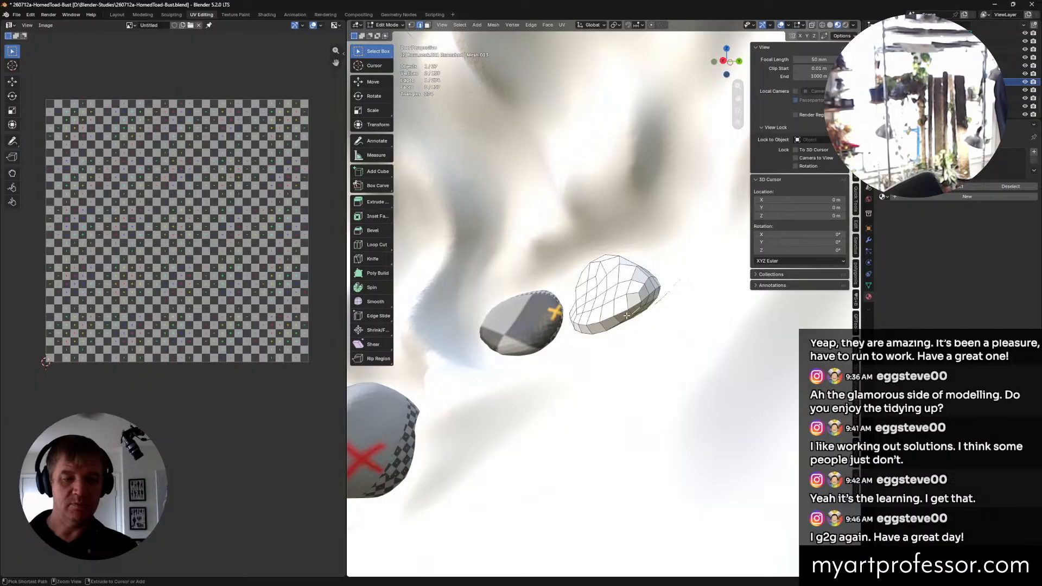
{"action": "middle_click_drag", "start_coordinate": [640, 333], "coordinate": [599, 324]}
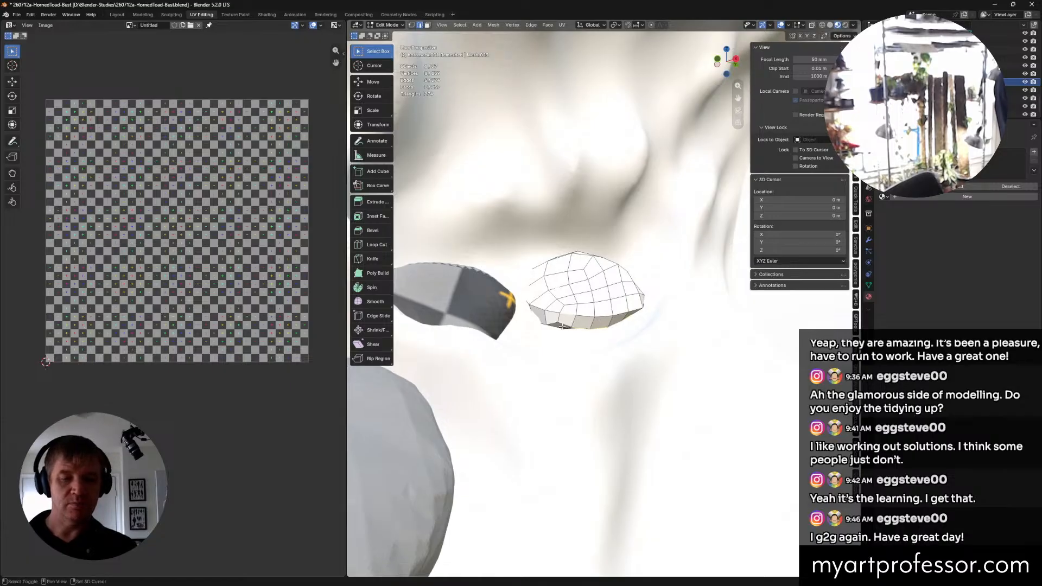
{"action": "key", "text": "ctrl+z"}
{"action": "scroll", "coordinate": [572, 339], "scroll_direction": "up", "scroll_amount": 5}
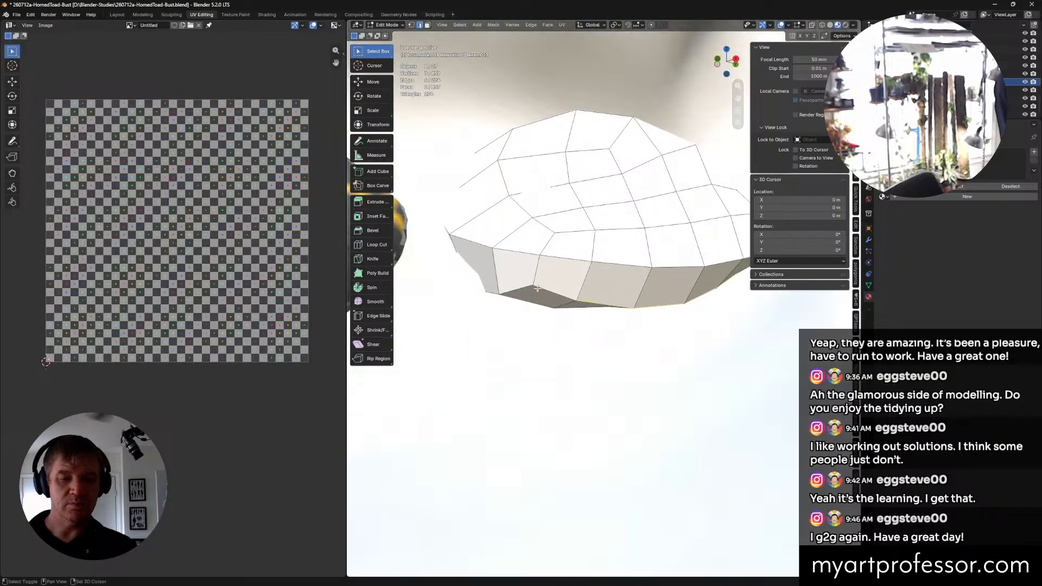
{"action": "middle_click_drag", "start_coordinate": [467, 303], "coordinate": [513, 346]}
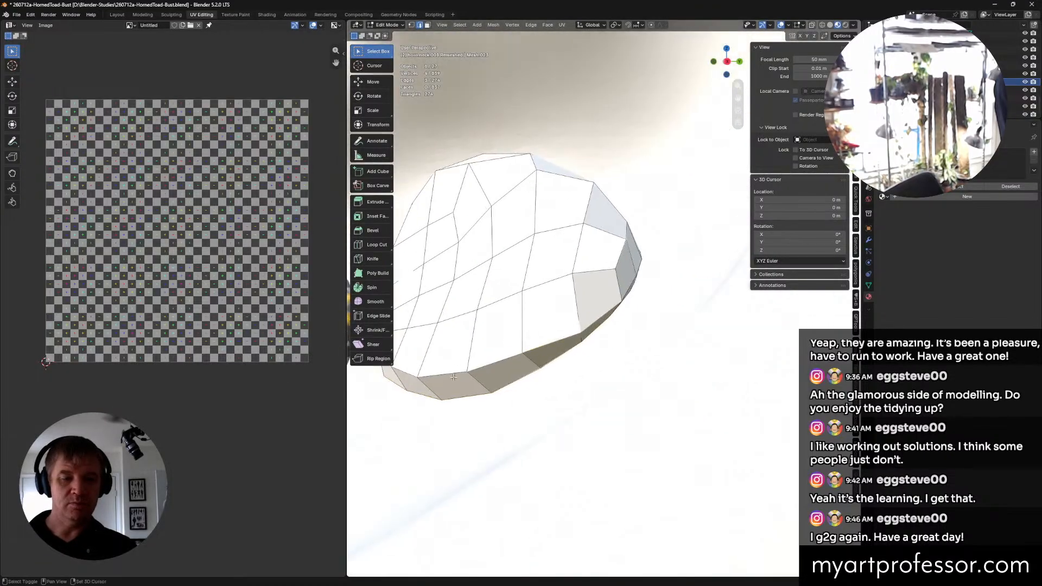
{"action": "middle_click_drag", "start_coordinate": [410, 392], "coordinate": [601, 368], "text": "shift"}
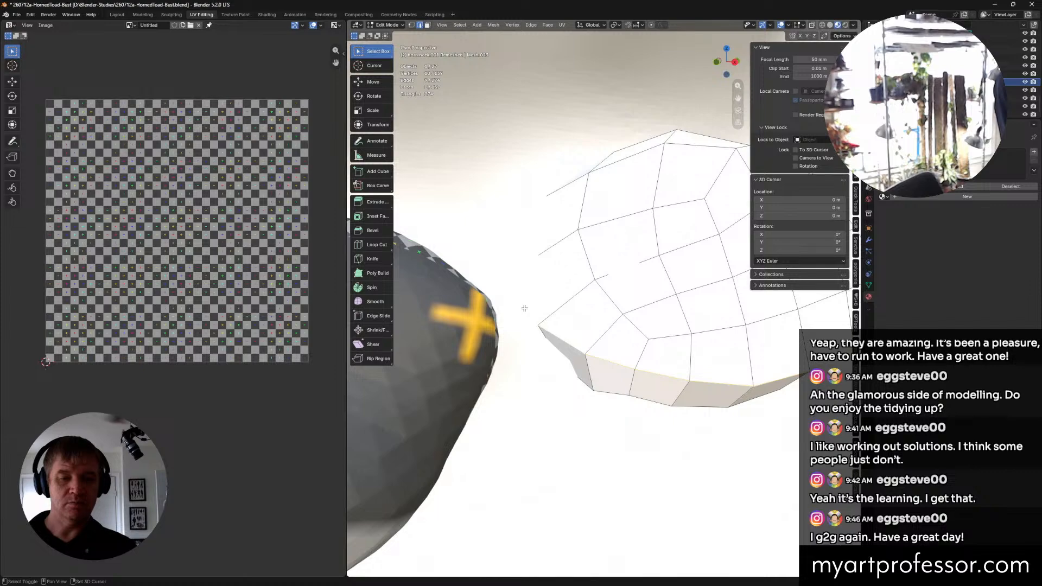
{"action": "middle_click_drag", "start_coordinate": [524, 308], "coordinate": [672, 433]}
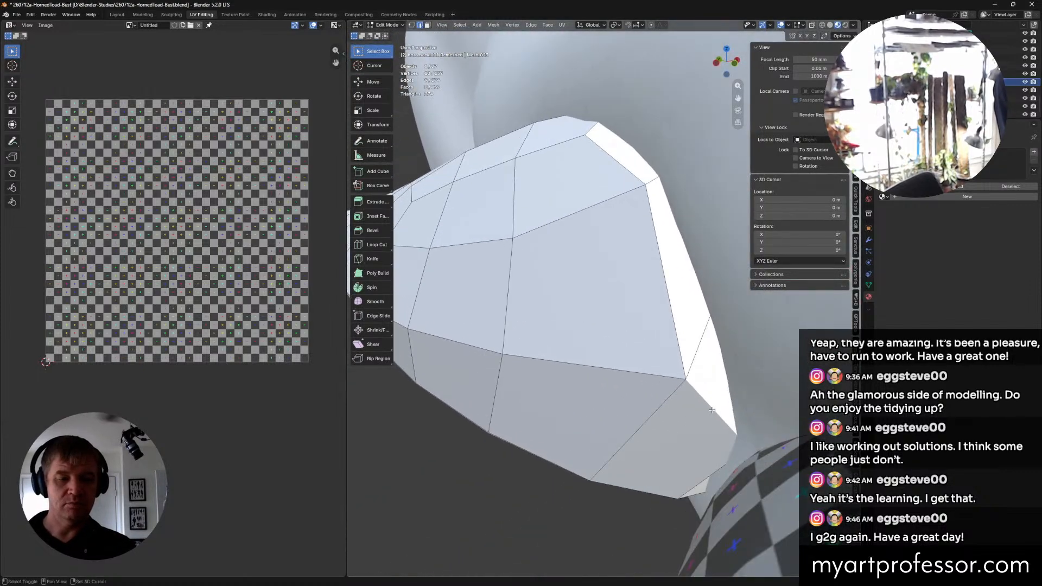
{"action": "middle_click_drag", "start_coordinate": [620, 184], "coordinate": [630, 213]}
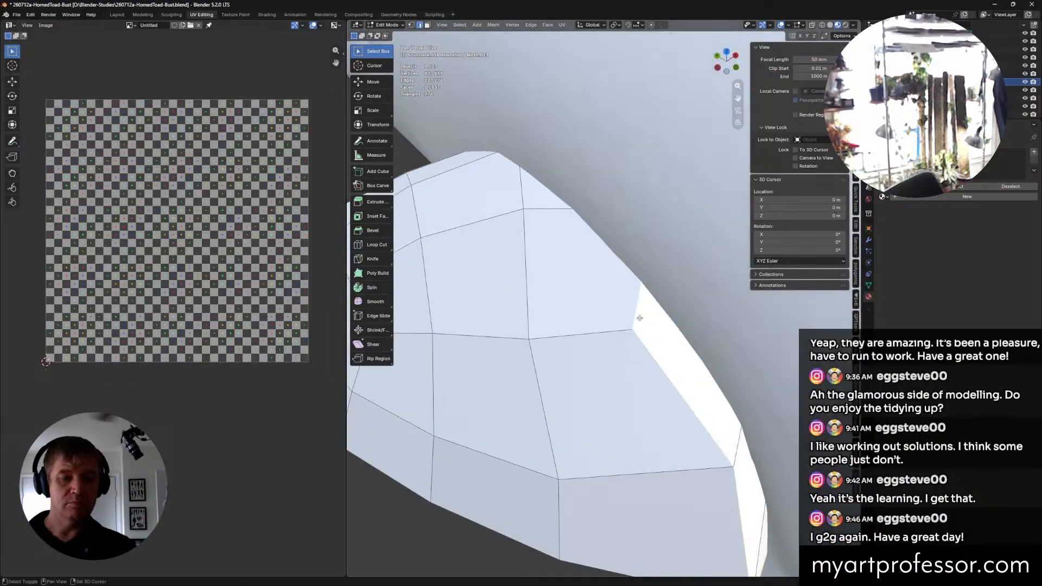
{"action": "middle_click_drag", "start_coordinate": [640, 318], "coordinate": [537, 423]}
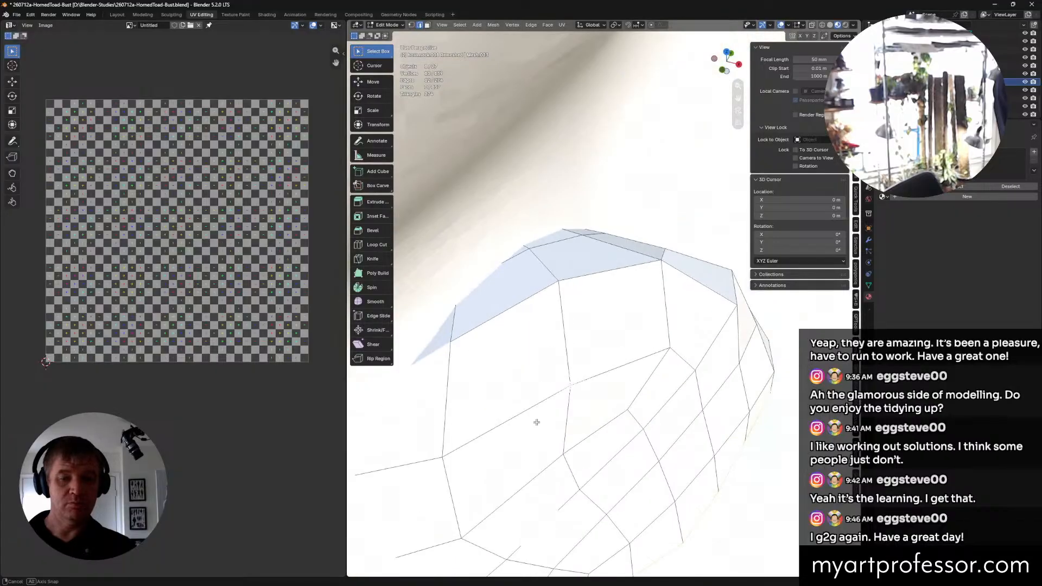
{"action": "middle_click_drag", "start_coordinate": [680, 277], "coordinate": [831, 227]}
{"action": "middle_click_drag", "start_coordinate": [678, 332], "coordinate": [665, 491]}
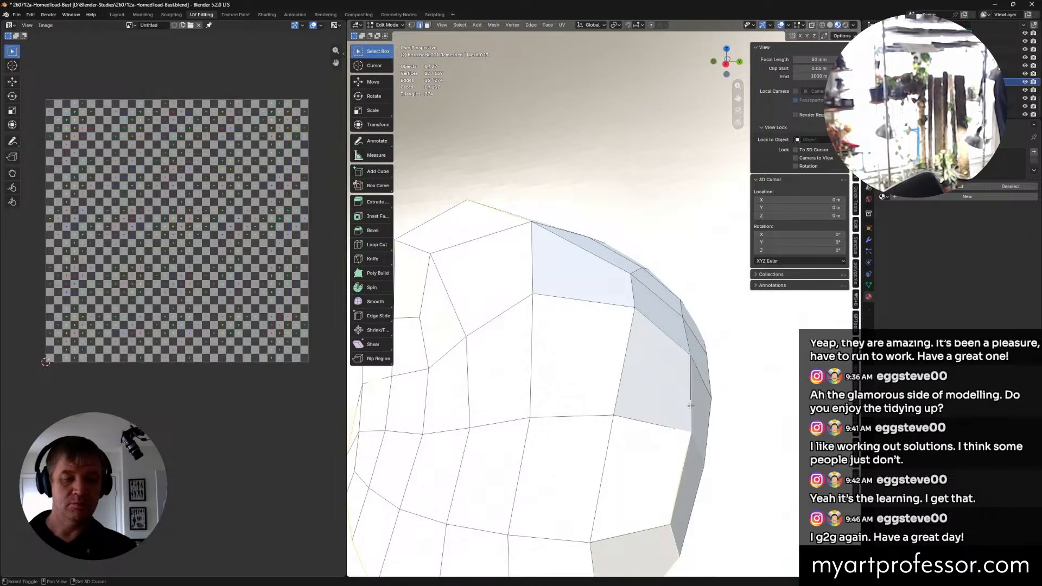
{"action": "middle_click_drag", "start_coordinate": [687, 333], "coordinate": [671, 345]}
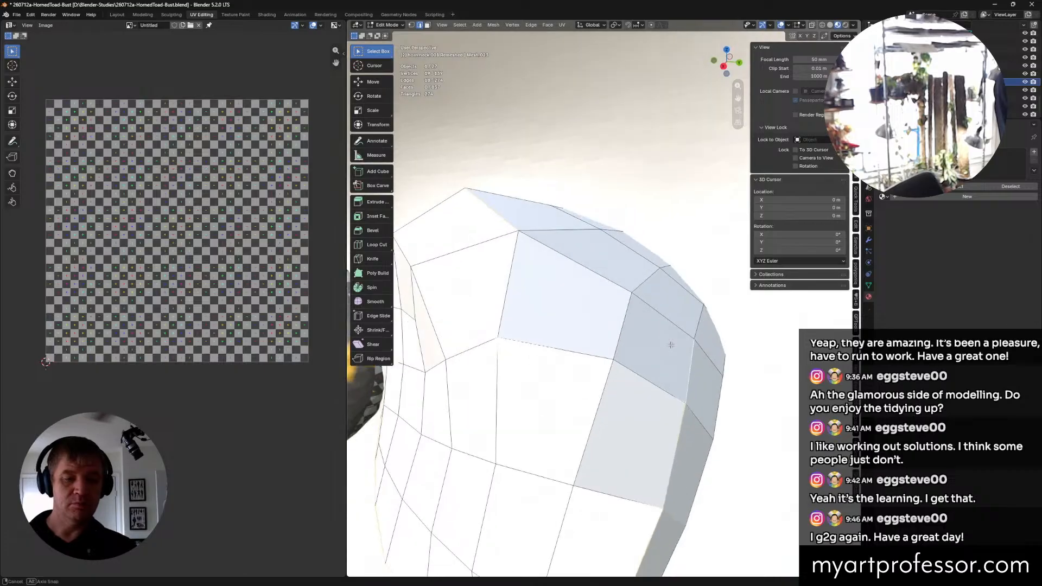
{"action": "key", "text": "ctrl+e"}
{"action": "left_click", "coordinate": [511, 244]}
Step: Mark seams along the horn's side ridges from base to tip, including the remaining edge at the base rim
{"action": "middle_click_drag", "start_coordinate": [622, 399], "coordinate": [562, 402]}
{"action": "scroll", "coordinate": [586, 396], "scroll_direction": "down", "scroll_amount": 7}
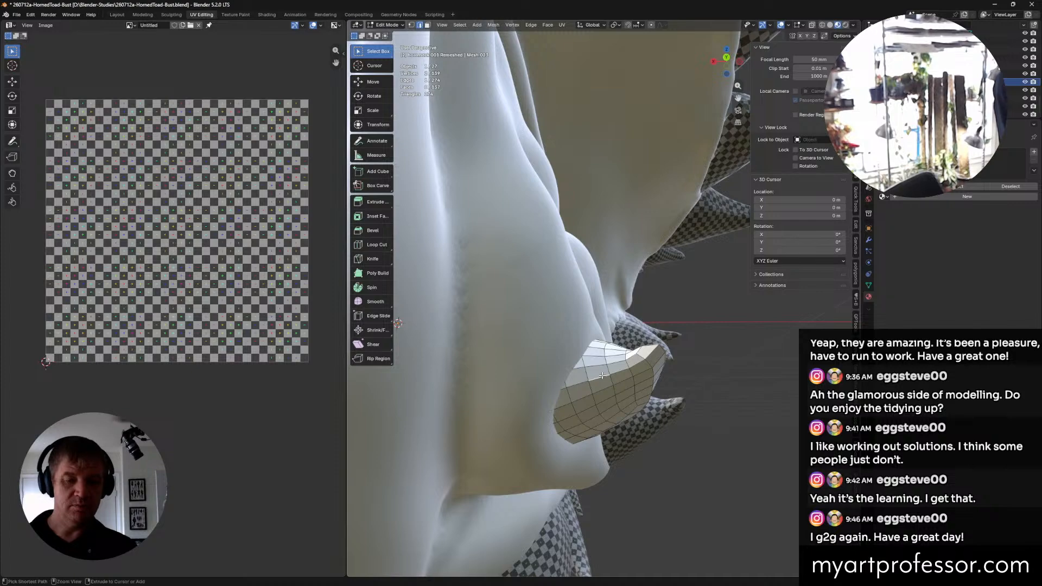
{"action": "middle_click_drag", "start_coordinate": [602, 376], "coordinate": [556, 385]}
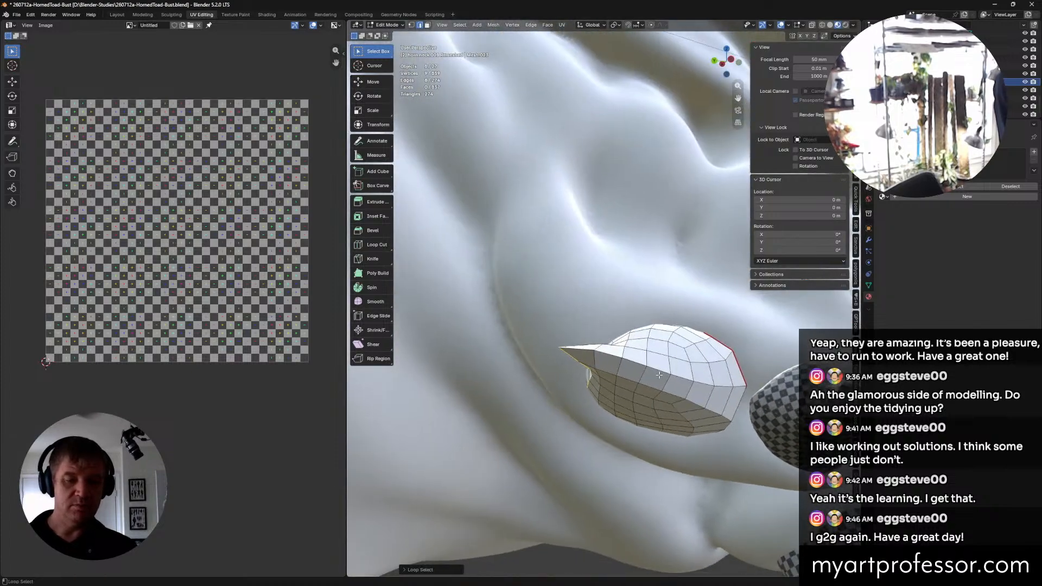
{"action": "middle_click_drag", "start_coordinate": [704, 402], "coordinate": [512, 387]}
{"action": "key", "text": "ctrl+e"}
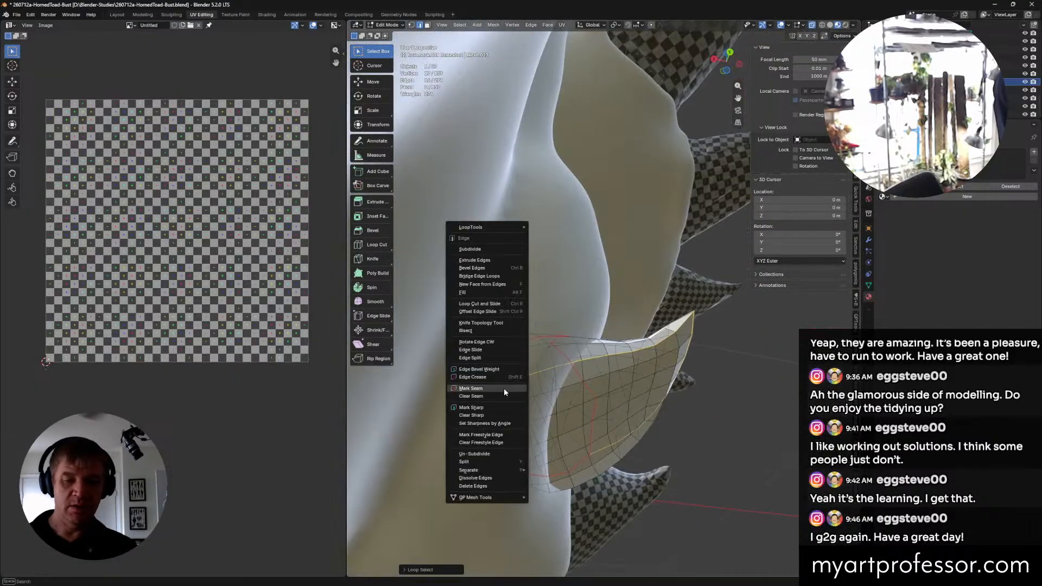
{"action": "left_click", "coordinate": [504, 389]}
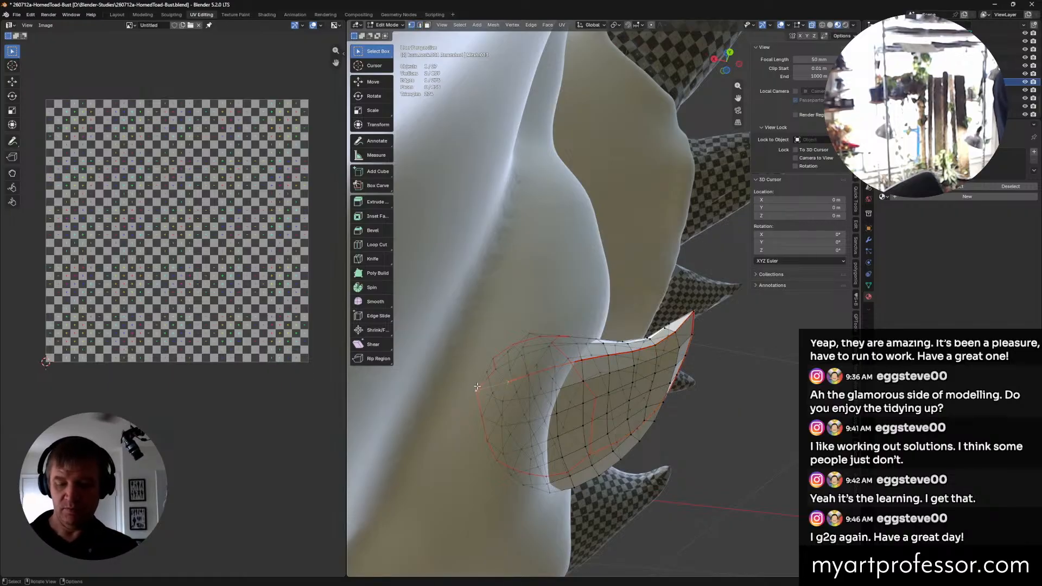
{"action": "key", "text": "ctrl+e"}
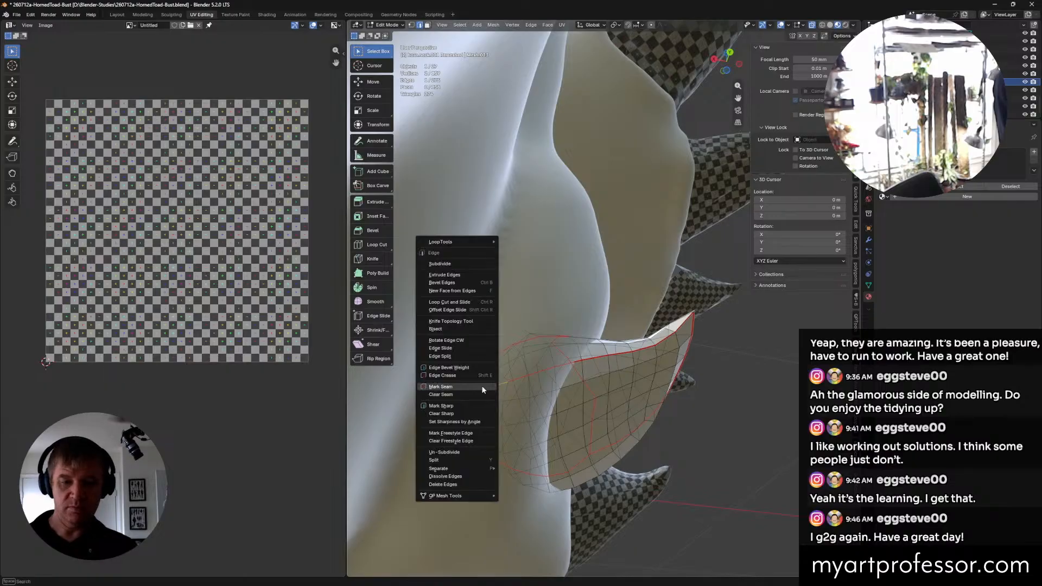
{"action": "left_click", "coordinate": [481, 385]}
Step: Select the horn's entire mesh and unwrap it with Unwrap Minimum Stretch
{"action": "middle_click_drag", "start_coordinate": [481, 385], "coordinate": [603, 459]}
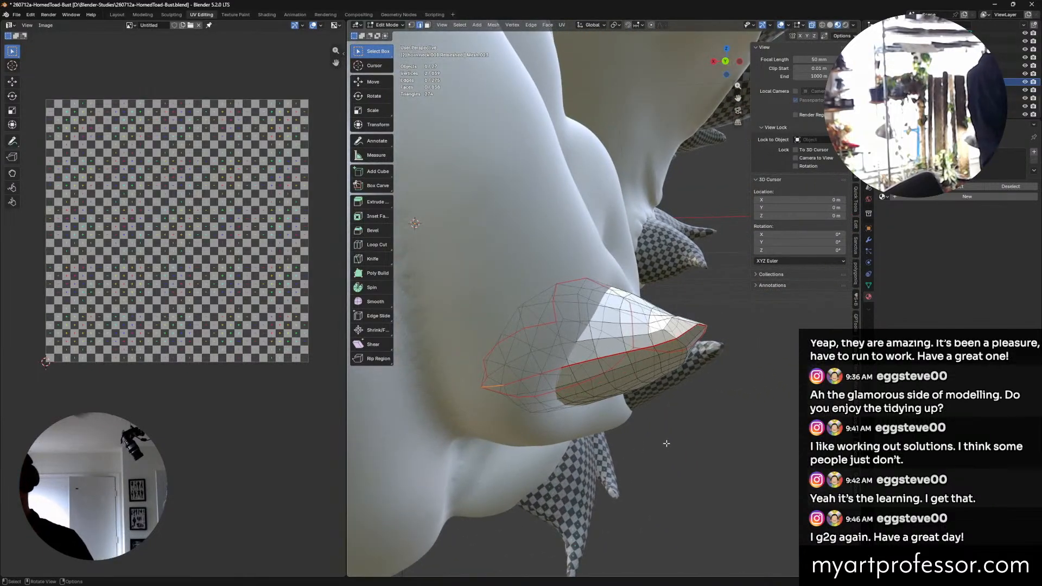
{"action": "middle_click_drag", "start_coordinate": [711, 354], "coordinate": [688, 392]}
{"action": "scroll", "coordinate": [687, 394], "scroll_direction": "down", "scroll_amount": 5}
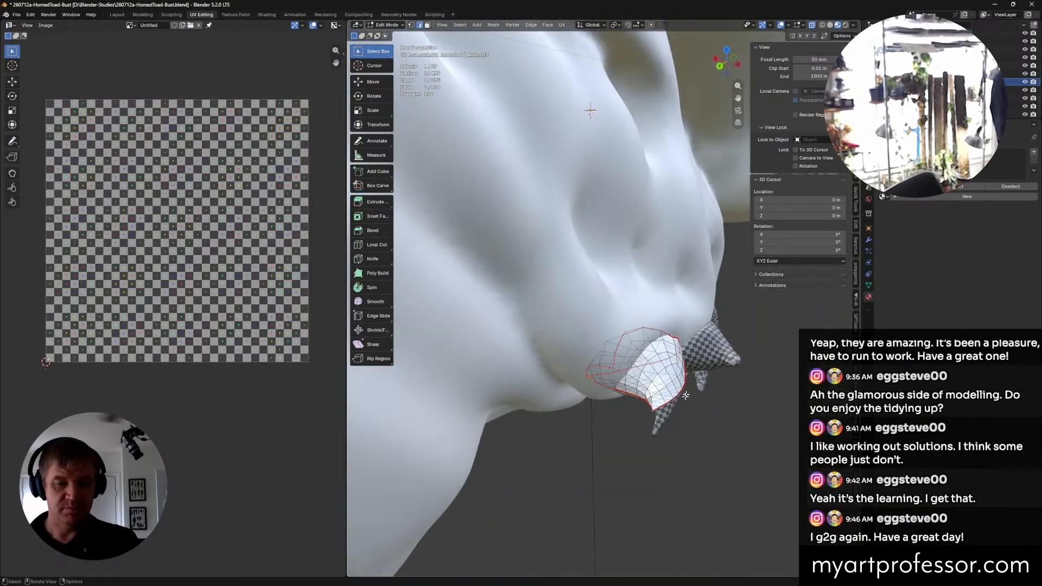
{"action": "left_click_drag", "start_coordinate": [730, 484], "coordinate": [473, 144]}
{"action": "middle_click_drag", "start_coordinate": [640, 390], "coordinate": [580, 383], "text": "shift"}
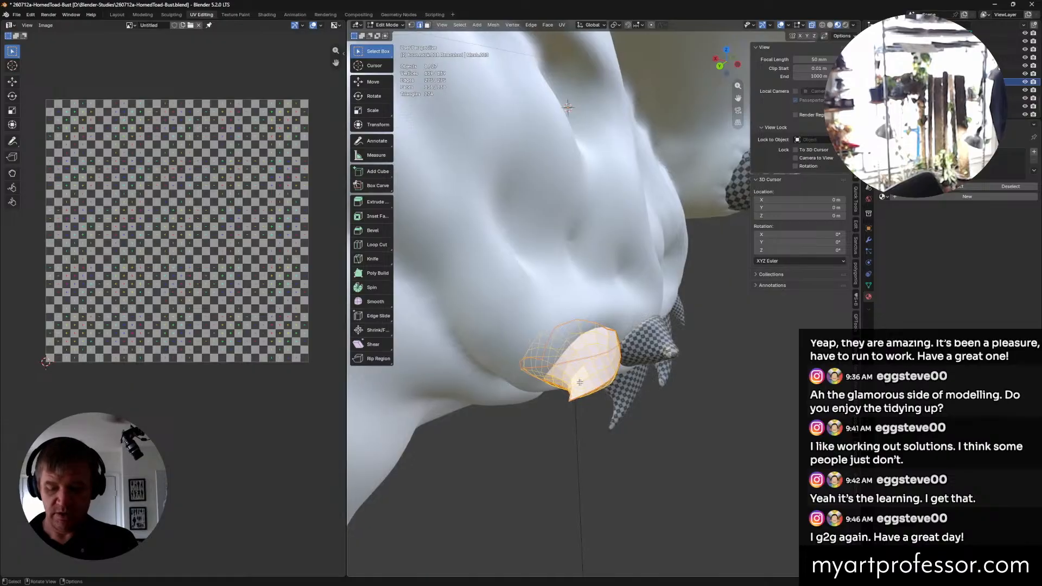
{"action": "key", "text": "u"}
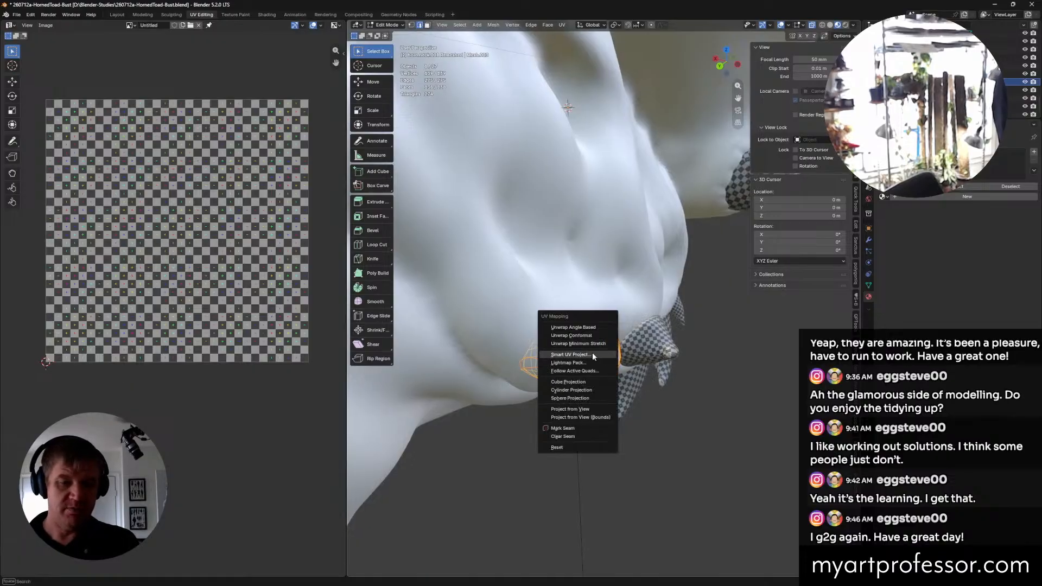
{"action": "left_click", "coordinate": [583, 344]}
{"action": "left_click", "coordinate": [206, 172]}
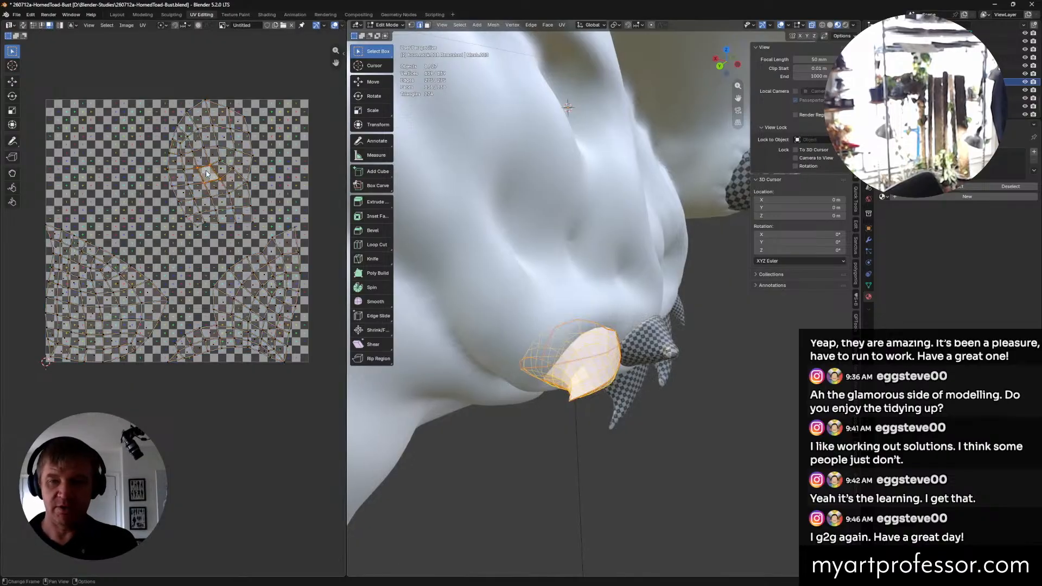
Step: Assign the checker material Material.001 to the newly unwrapped horn
{"action": "left_click", "coordinate": [885, 197]}
{"action": "left_click", "coordinate": [901, 216]}
{"action": "middle_click_drag", "start_coordinate": [608, 429], "coordinate": [373, 384]}
Step: Select the rounded base-cap UV island, scale it to about 0.1 and move it into the UV square's upper-right corner
{"action": "key", "text": "l"}
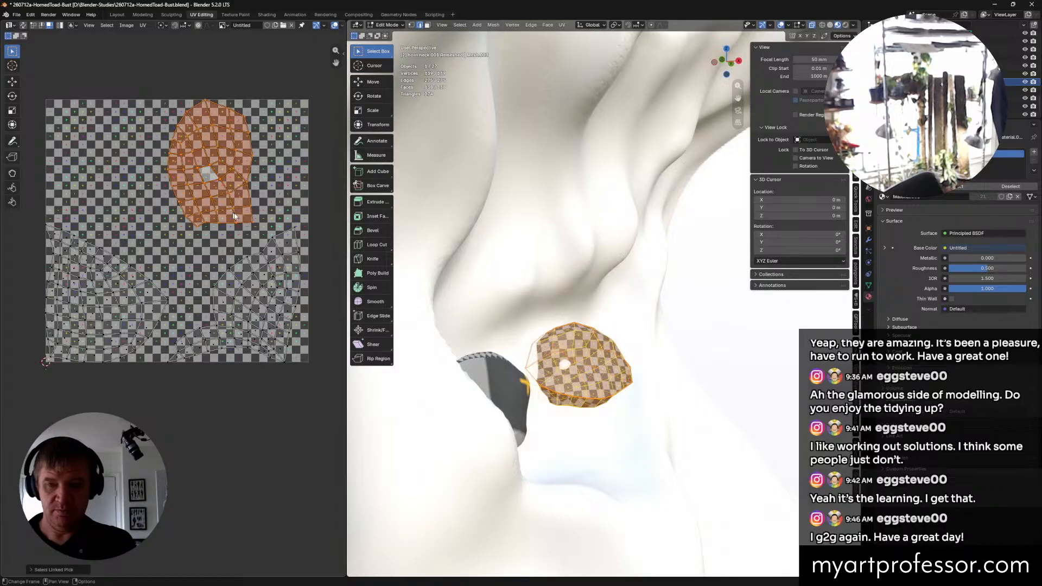
{"action": "key", "text": "s"}
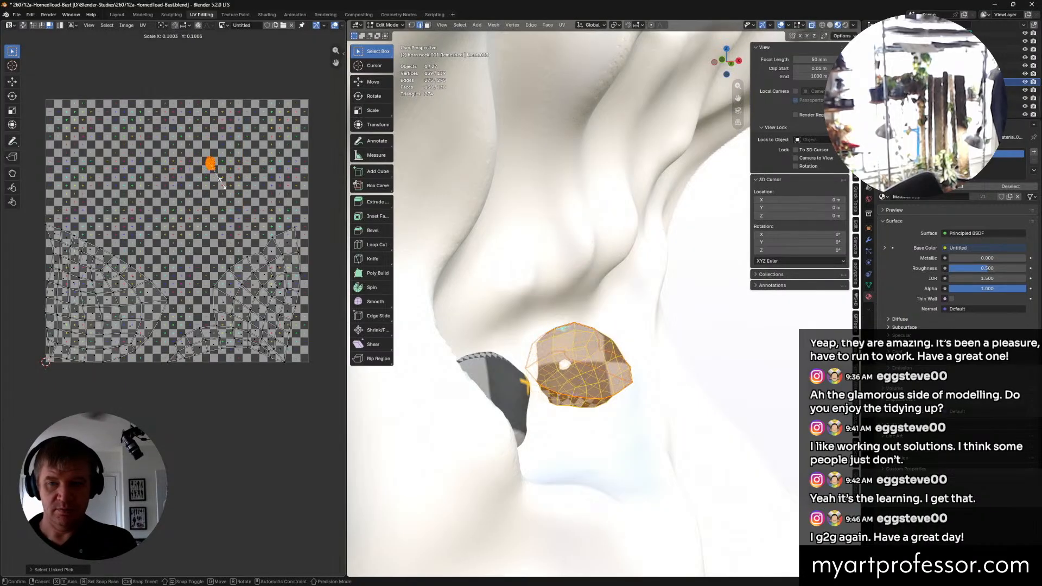
{"action": "left_click", "coordinate": [223, 185]}
{"action": "key", "text": "g"}
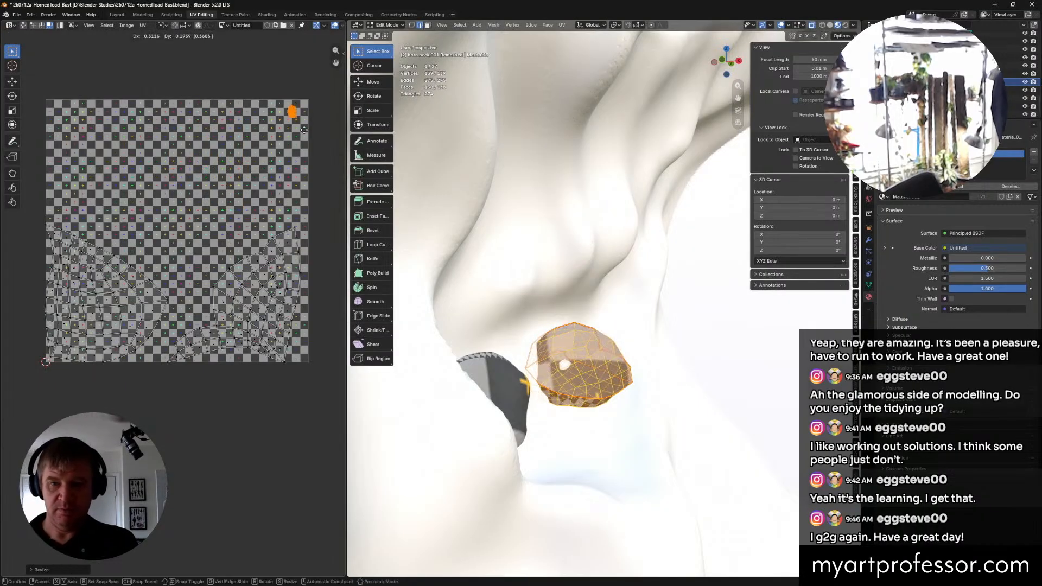
{"action": "left_click", "coordinate": [296, 183]}
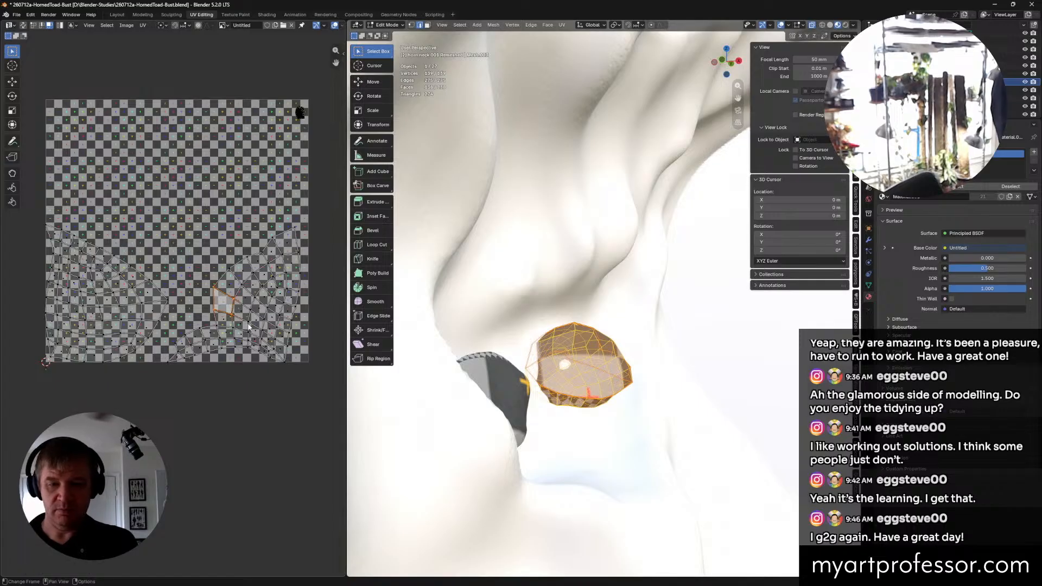
Step: Select the larger forked UV island, rotate it about 105 degrees and move it above and beside the other large island
{"action": "key", "text": "l"}
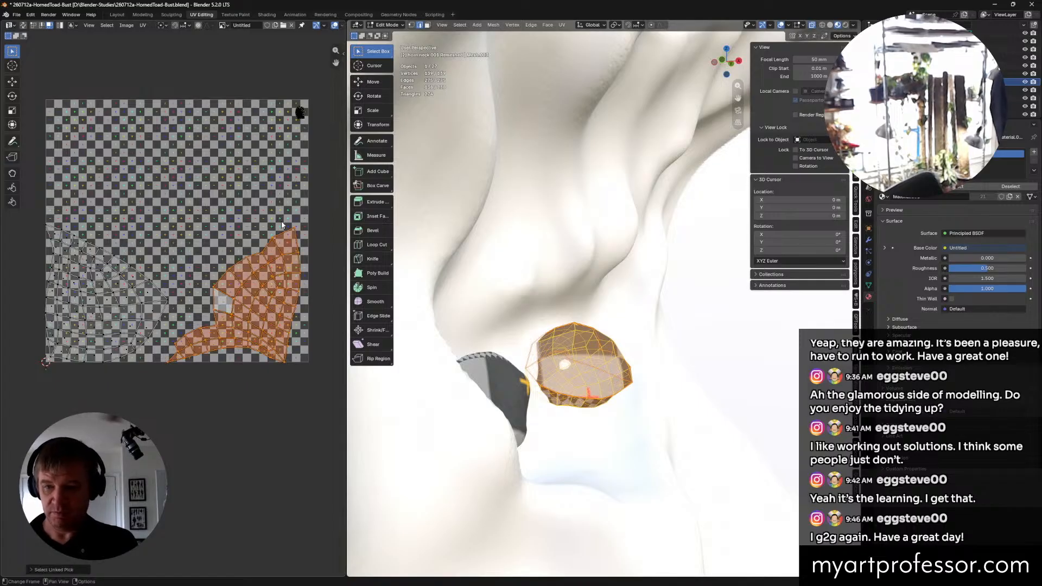
{"action": "key", "text": "r"}
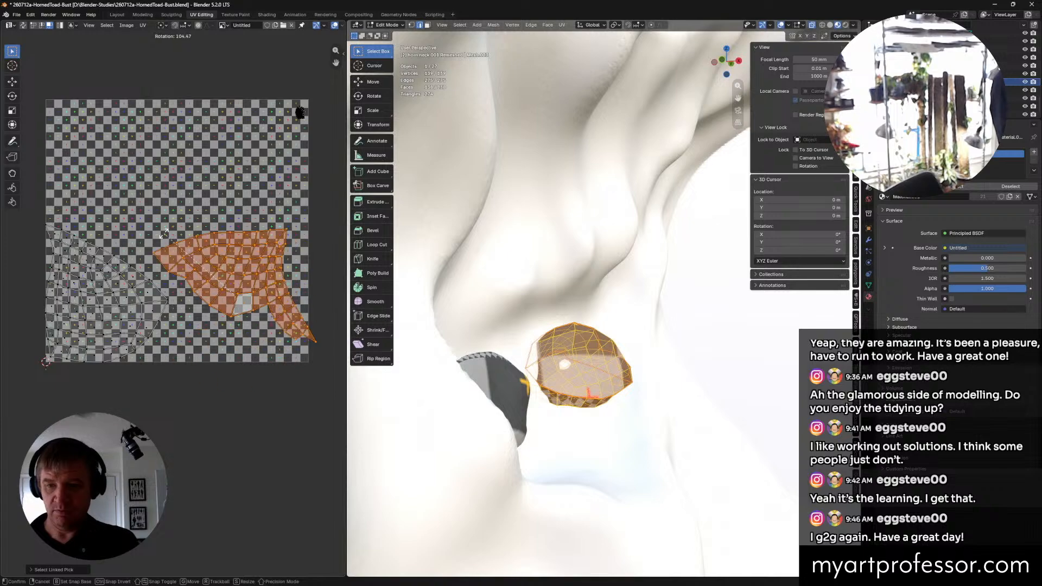
{"action": "left_click", "coordinate": [208, 247]}
{"action": "key", "text": "g"}
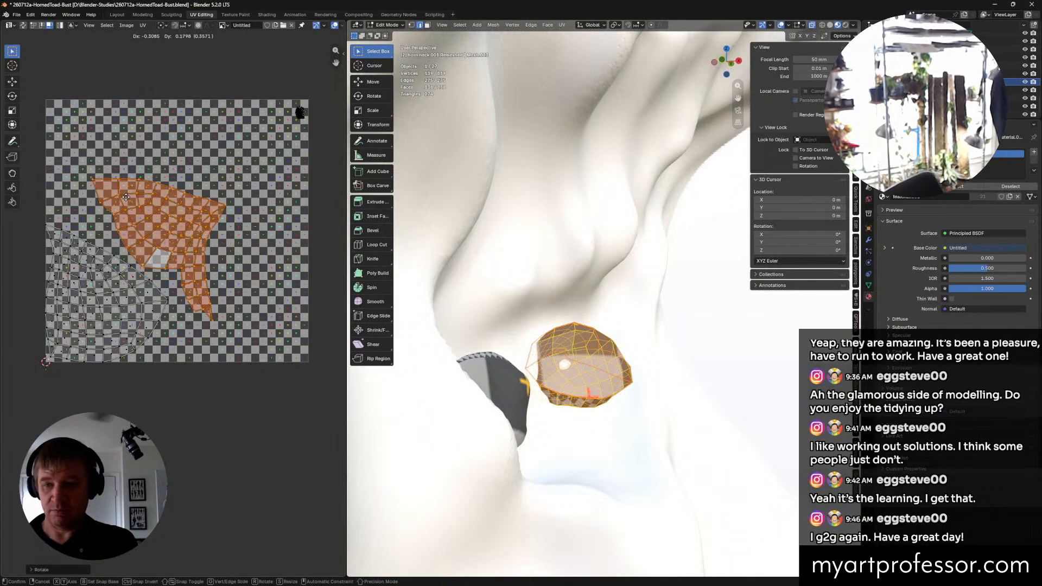
{"action": "left_click", "coordinate": [127, 198]}
Step: Select both large UV islands, move them toward the centre of the UV square and rotate them together clockwise
{"action": "key", "text": "a"}
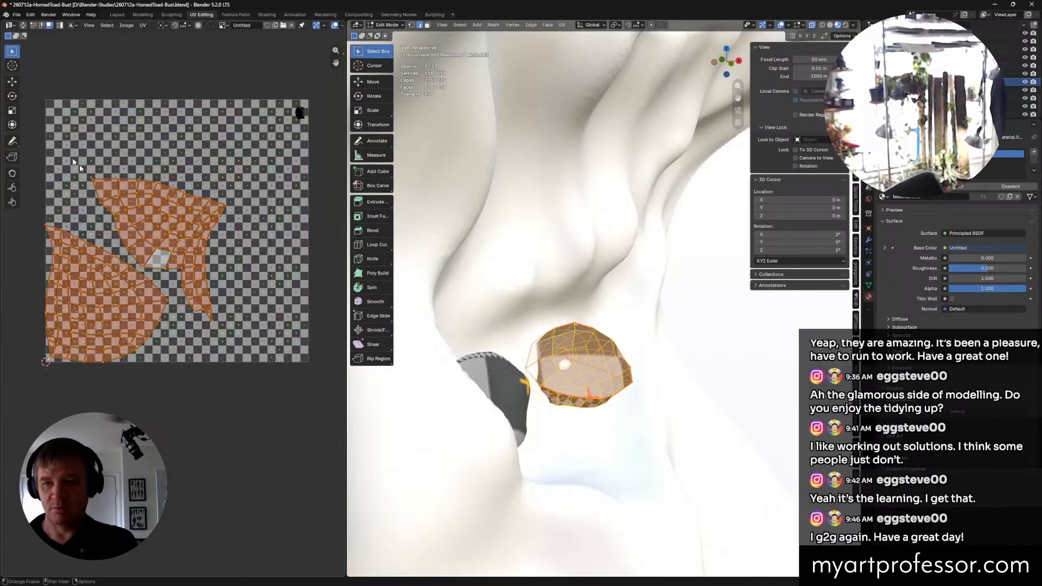
{"action": "key", "text": "g"}
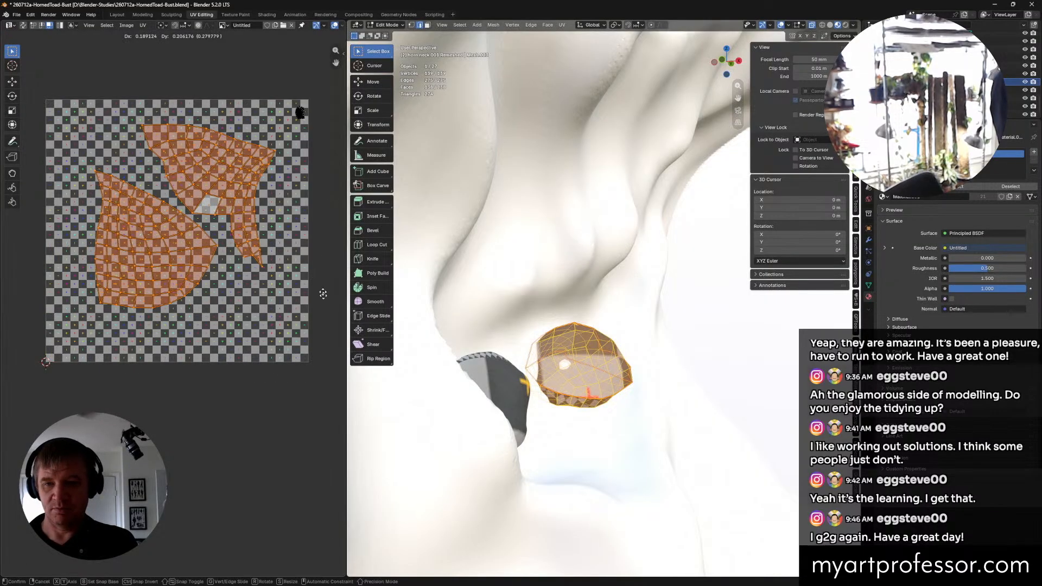
{"action": "left_click", "coordinate": [338, 341]}
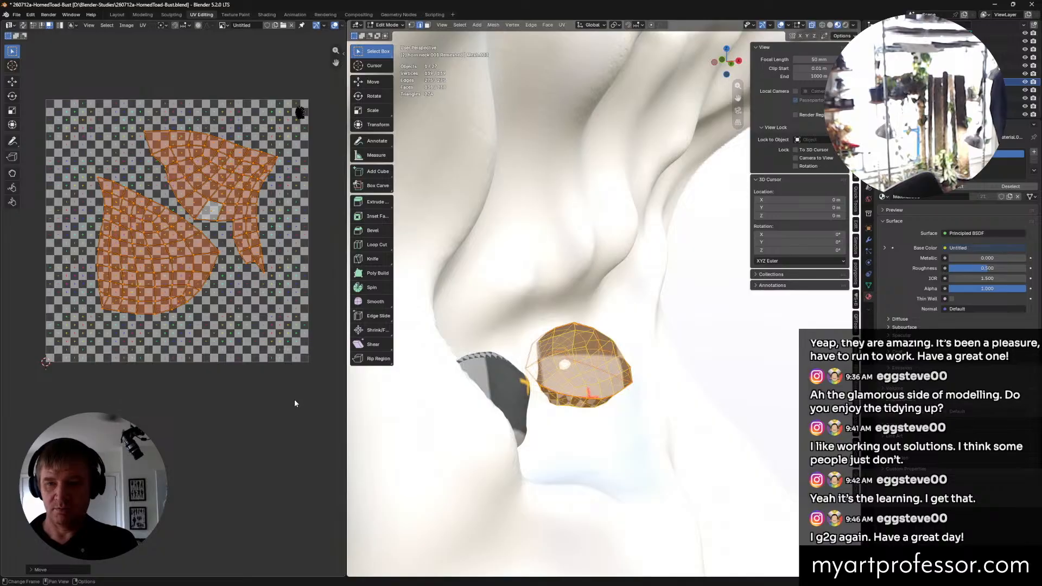
{"action": "key", "text": "r"}
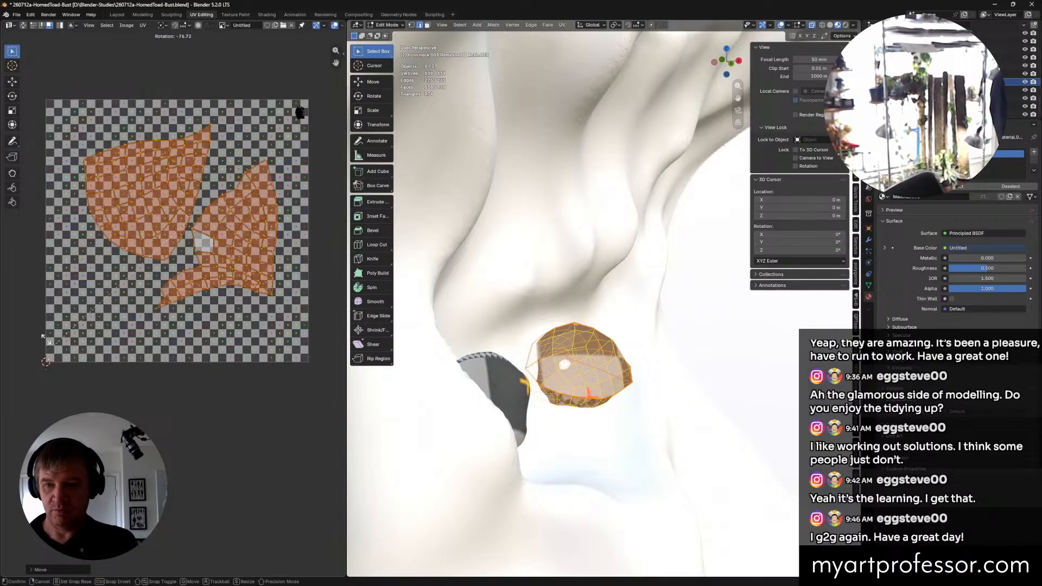
{"action": "left_click", "coordinate": [42, 313]}
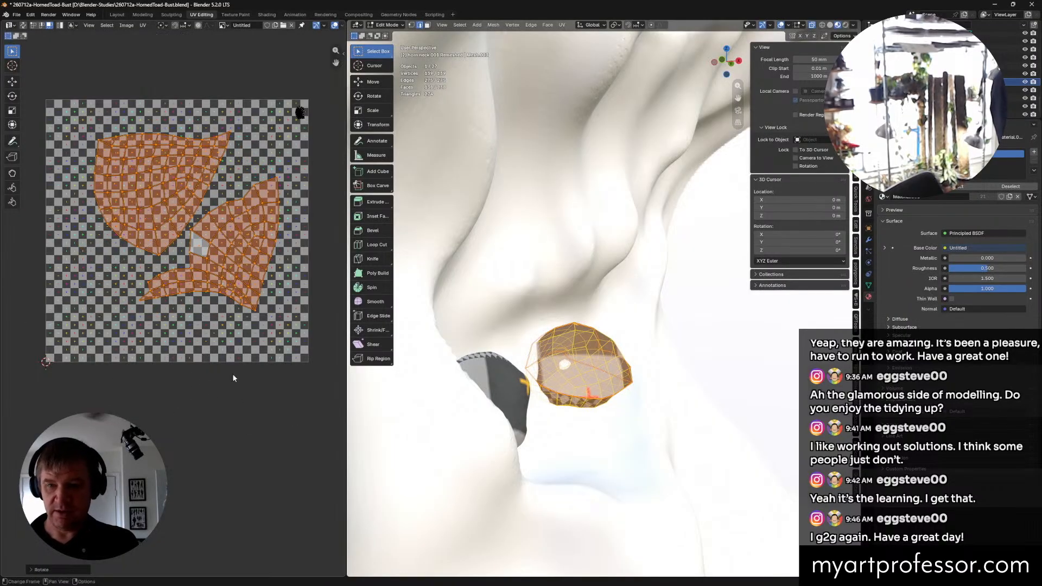
Step: Enlarge and reposition the two large UV islands together until they fill the UV square
{"action": "key", "text": "s"}
{"action": "left_click", "coordinate": [251, 400]}
{"action": "key", "text": "g"}
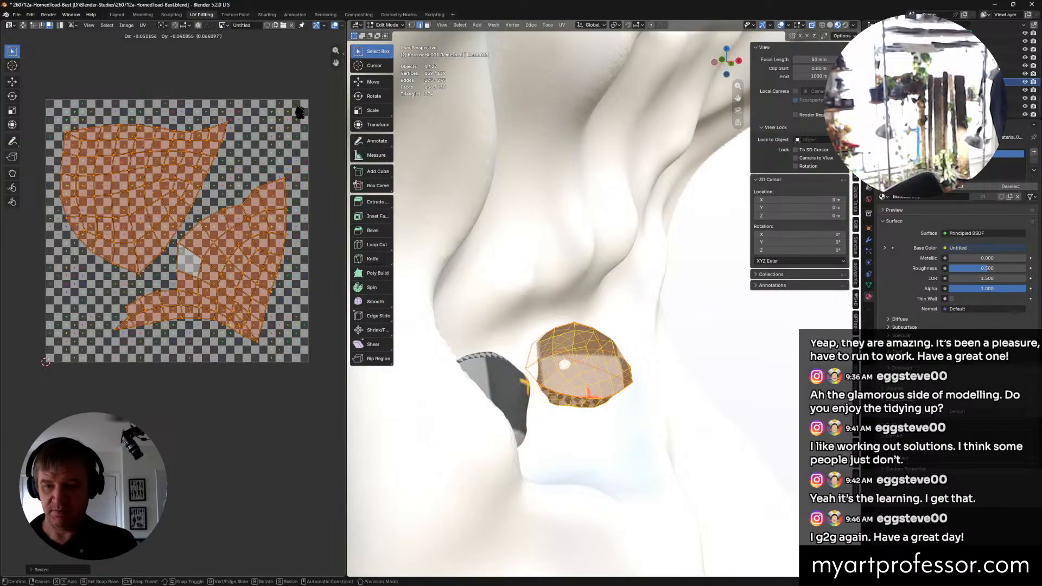
{"action": "left_click", "coordinate": [175, 505]}
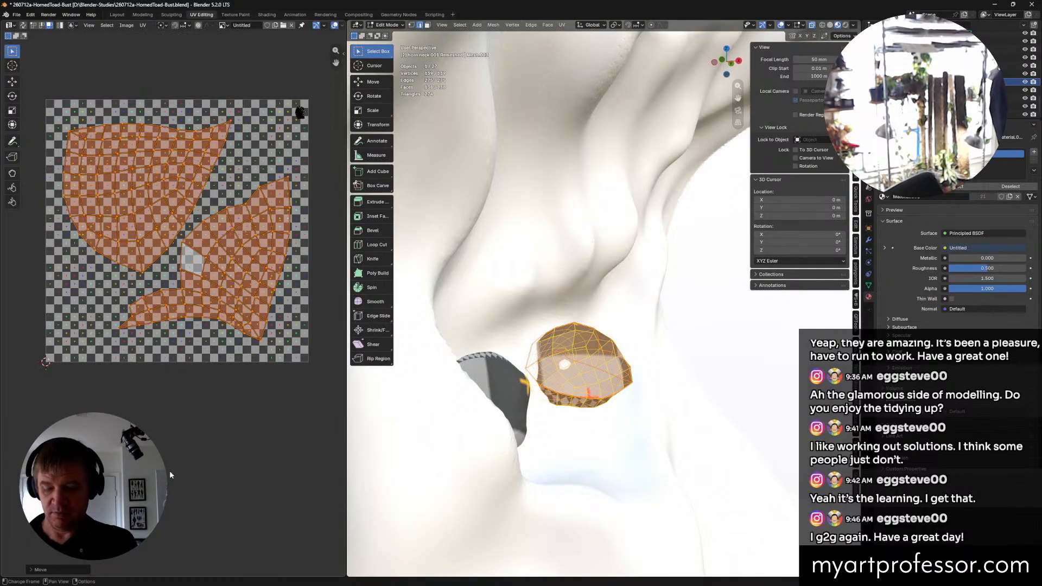
{"action": "key", "text": "s"}
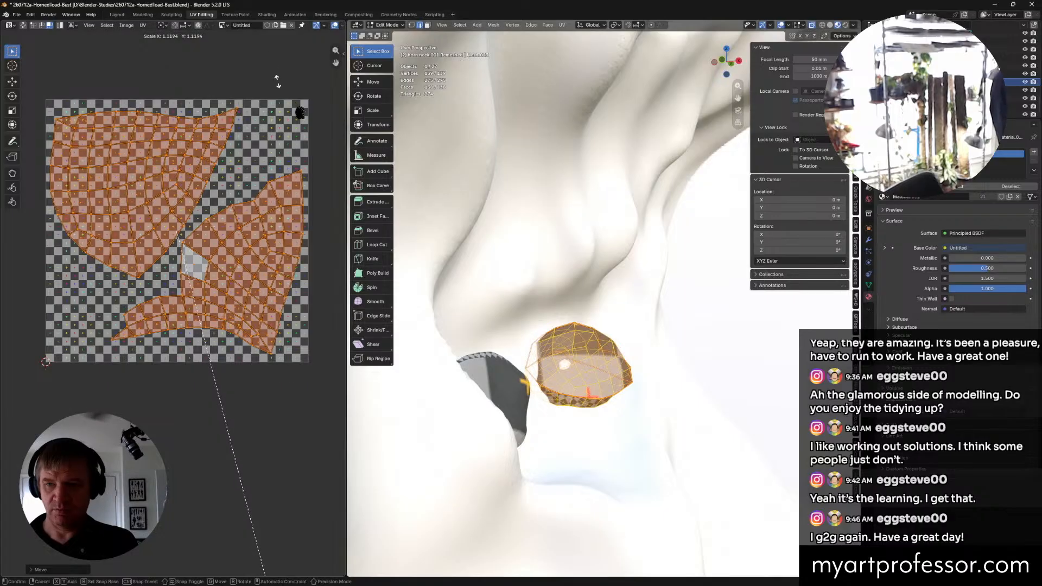
{"action": "left_click", "coordinate": [289, 130]}
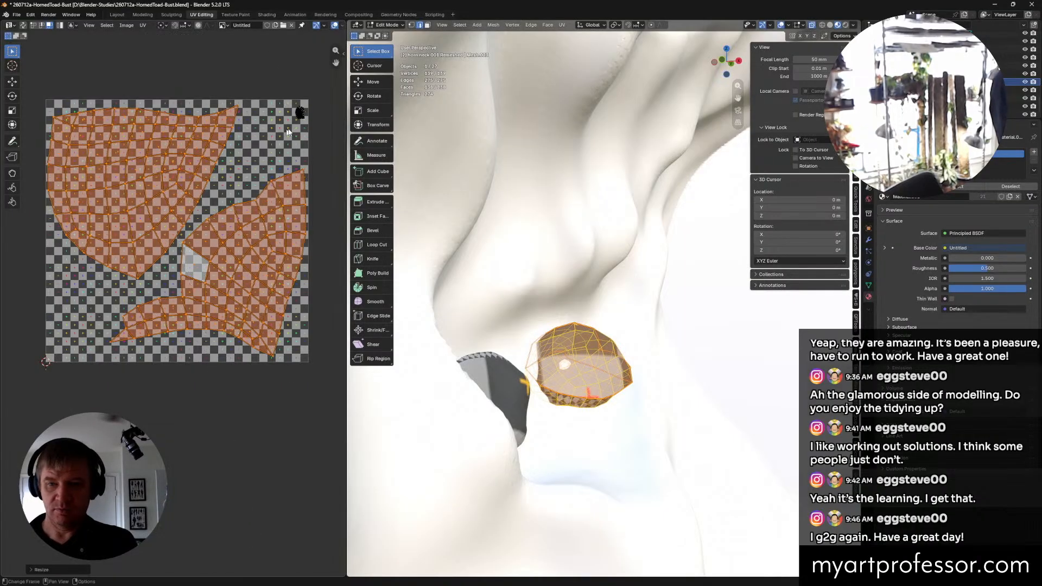
Step: Deselect the neck horn's mesh and save the file
{"action": "left_click", "coordinate": [220, 367]}
{"action": "middle_click_drag", "start_coordinate": [534, 355], "coordinate": [640, 394]}
{"action": "scroll", "coordinate": [640, 394], "scroll_direction": "down", "scroll_amount": 3}
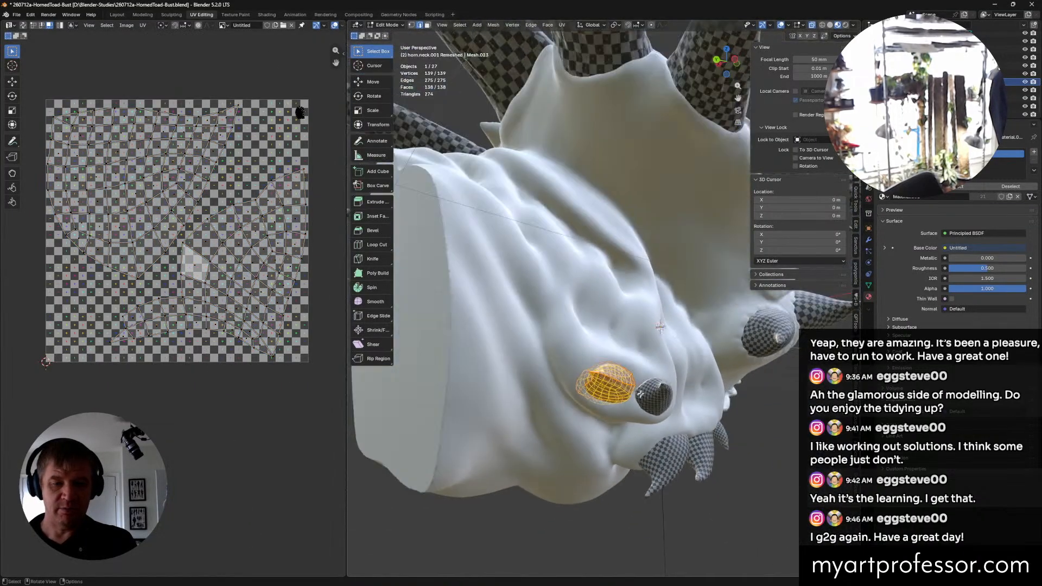
{"action": "left_click", "coordinate": [771, 426]}
{"action": "middle_click_drag", "start_coordinate": [771, 426], "coordinate": [531, 350]}
{"action": "key", "text": "ctrl+s"}
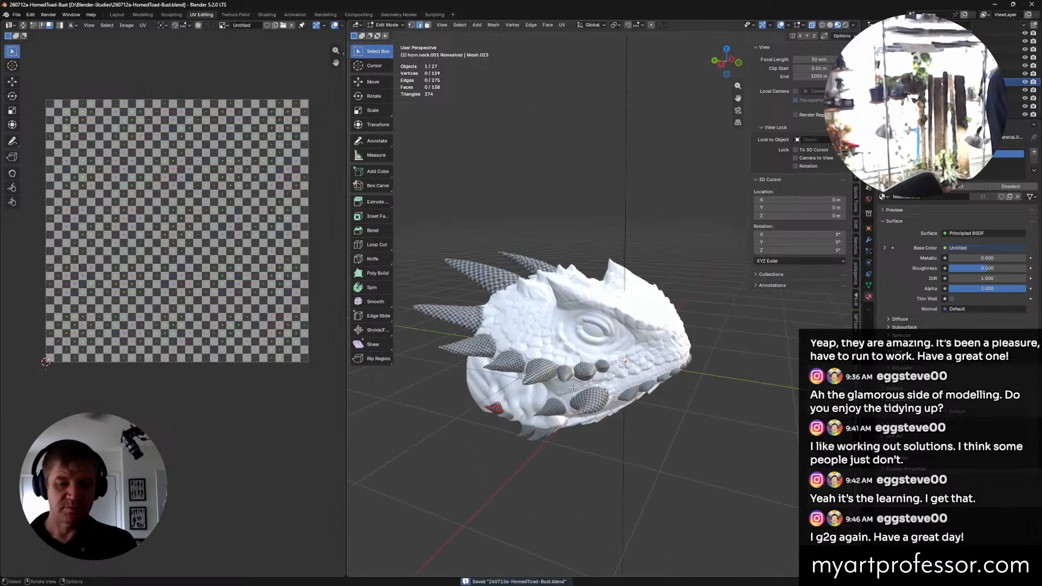
Step: Look over the checkered horns from the front, underside and side of the bust, and save the file
{"action": "middle_click_drag", "start_coordinate": [572, 387], "coordinate": [531, 375]}
{"action": "middle_click_drag", "start_coordinate": [851, 335], "coordinate": [818, 342], "text": "shift"}
{"action": "mouse_move", "coordinate": [712, 413]}
{"action": "middle_mouse_down"}
{"action": "mouse_move", "coordinate": [654, 319]}
{"action": "mouse_move", "coordinate": [670, 374]}
{"action": "mouse_move", "coordinate": [698, 406]}
{"action": "middle_mouse_up"}
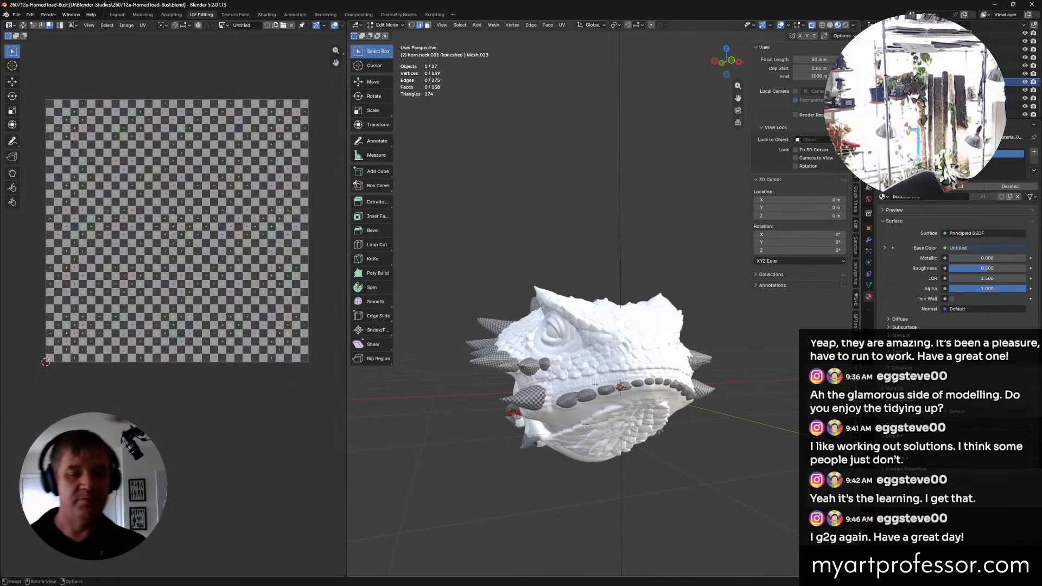
{"action": "middle_click_drag", "start_coordinate": [585, 425], "coordinate": [521, 267]}
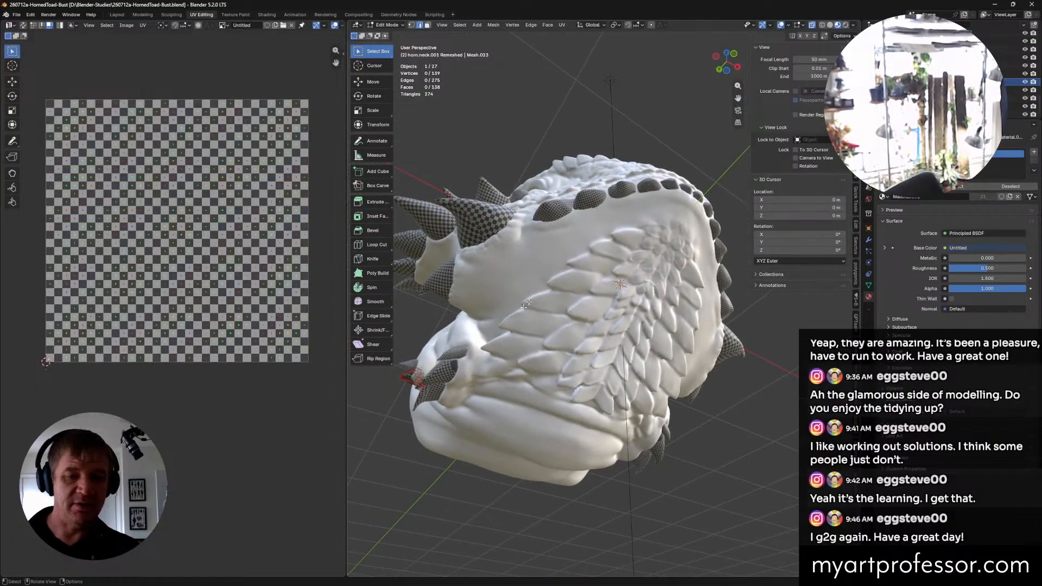
{"action": "middle_click_drag", "start_coordinate": [615, 236], "coordinate": [478, 437]}
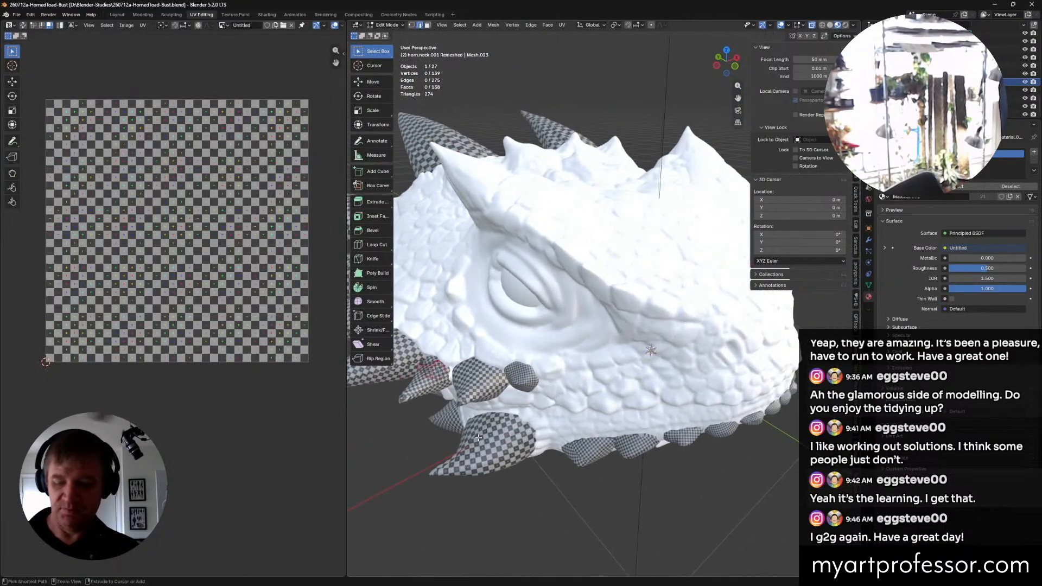
{"action": "key", "text": "ctrl+s"}
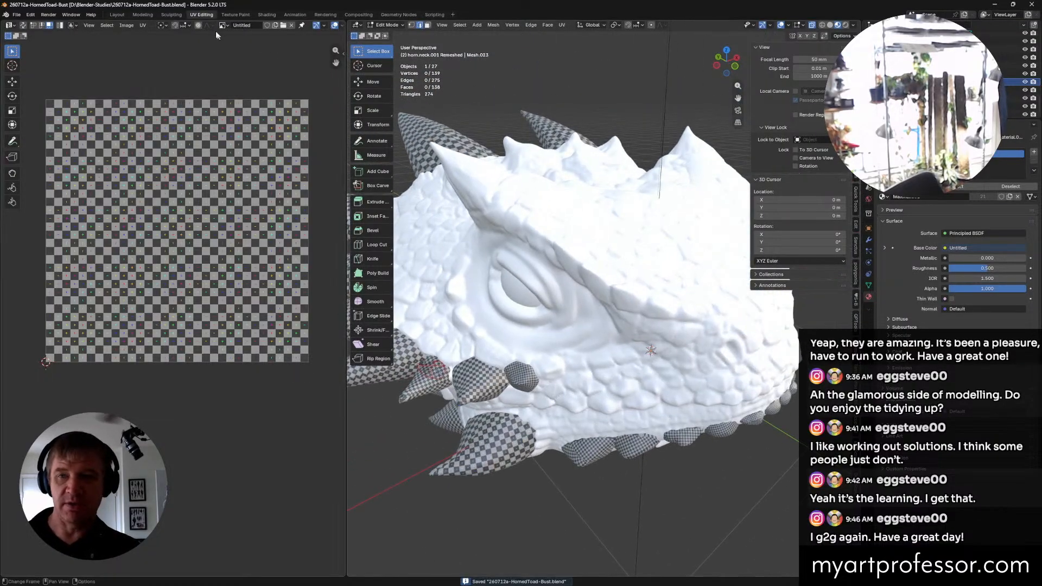
Step: Switch to the Layout workspace and select the toad's remeshed head
{"action": "left_click", "coordinate": [116, 15]}
{"action": "scroll", "coordinate": [504, 329], "scroll_direction": "down", "scroll_amount": 6}
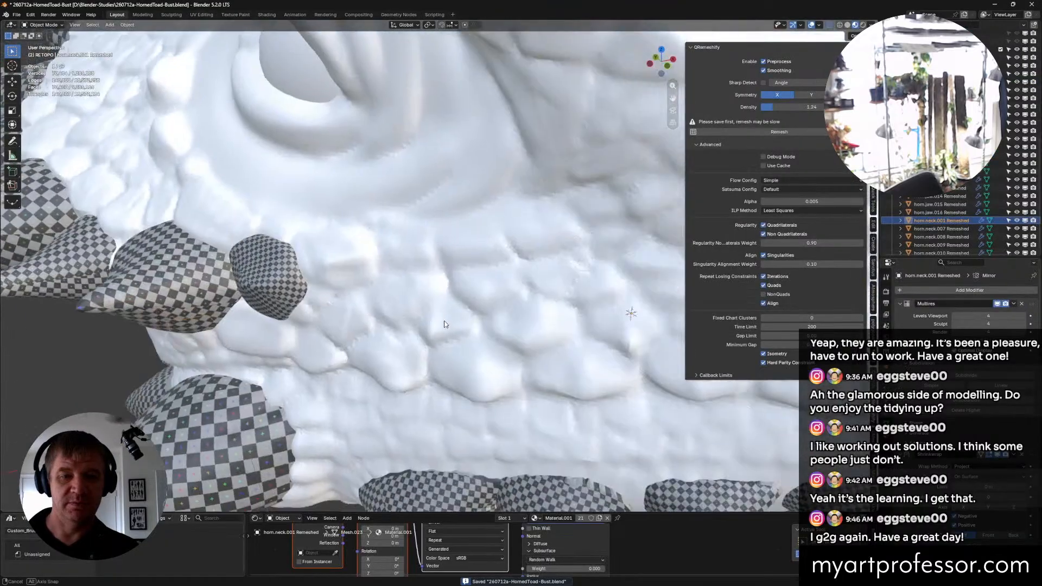
{"action": "scroll", "coordinate": [459, 344], "scroll_direction": "down", "scroll_amount": 3}
{"action": "mouse_move", "coordinate": [459, 344]}
{"action": "middle_mouse_down"}
{"action": "mouse_move", "coordinate": [428, 340]}
{"action": "mouse_move", "coordinate": [473, 337]}
{"action": "mouse_move", "coordinate": [459, 335]}
{"action": "middle_mouse_up"}
{"action": "scroll", "coordinate": [462, 337], "scroll_direction": "up", "scroll_amount": 3}
{"action": "middle_click_drag", "start_coordinate": [491, 264], "coordinate": [567, 323]}
{"action": "left_click", "coordinate": [585, 264]}
{"action": "middle_click_drag", "start_coordinate": [585, 265], "coordinate": [518, 318]}
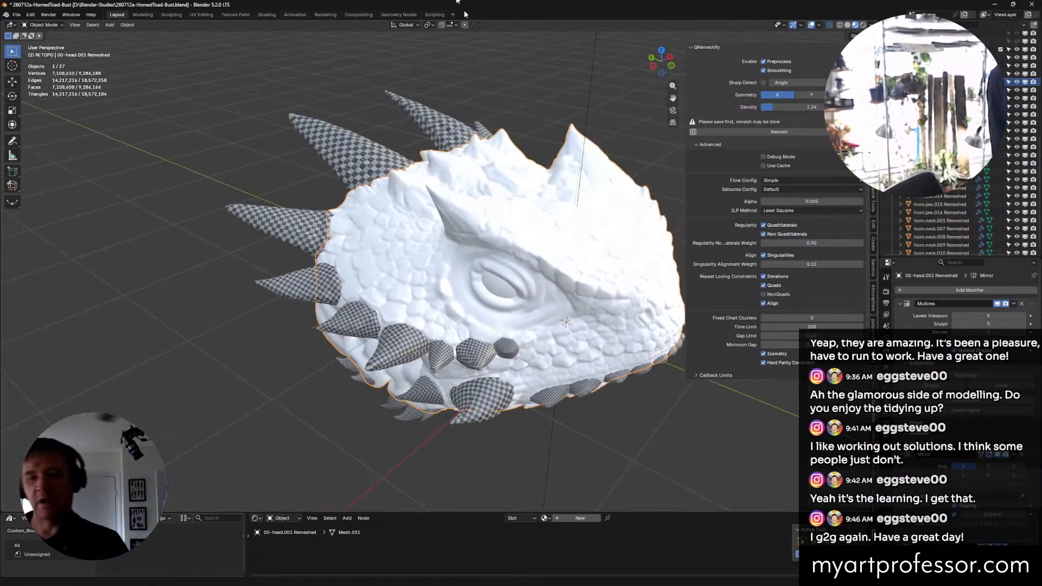
Step: Select the toad's eyeballs and add a new material to them
{"action": "left_click", "coordinate": [499, 288]}
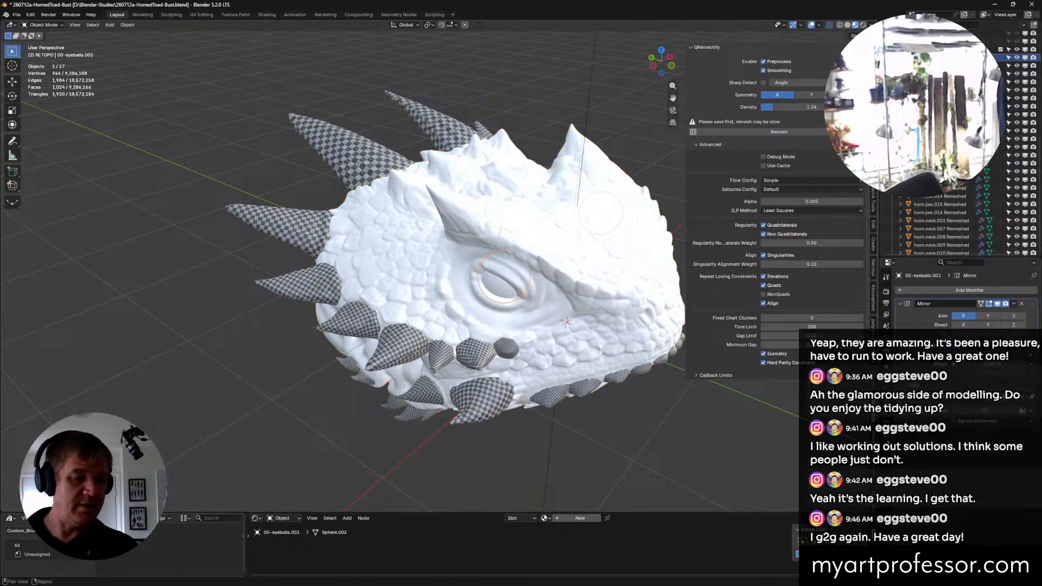
{"action": "left_click", "coordinate": [886, 423]}
{"action": "left_click", "coordinate": [887, 437]}
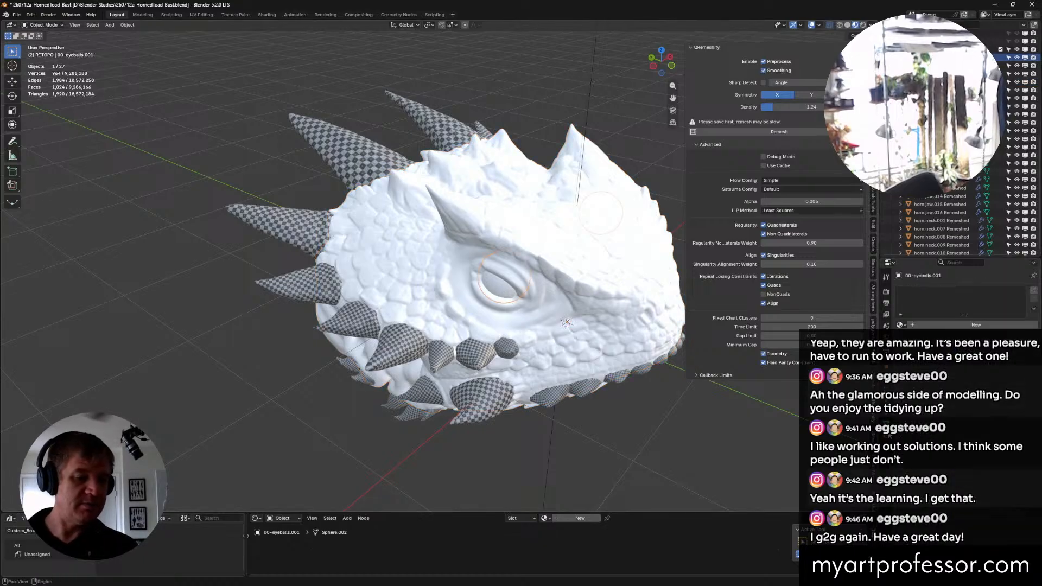
{"action": "left_click", "coordinate": [899, 324]}
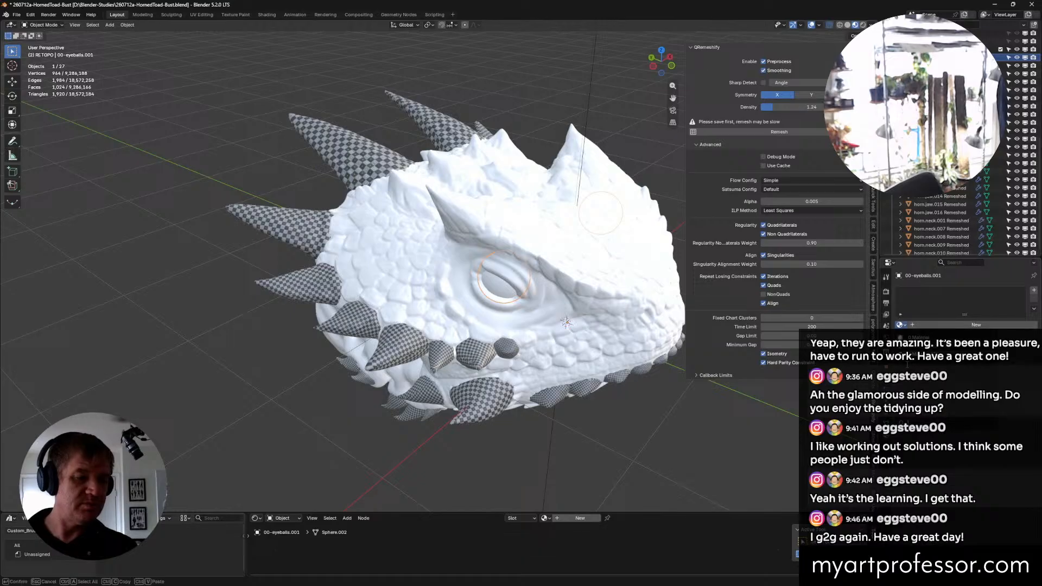
{"action": "left_click", "coordinate": [902, 360]}
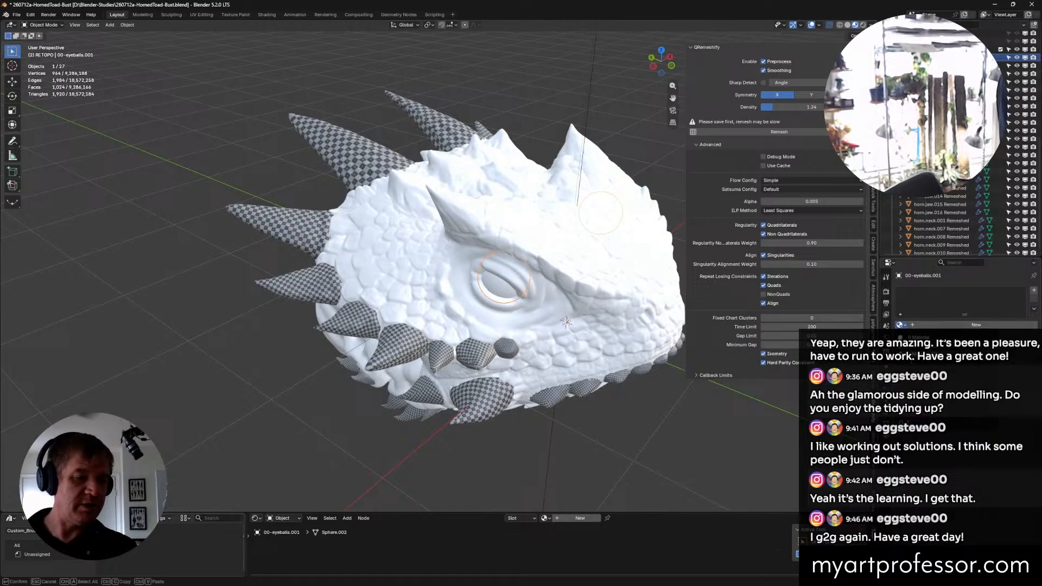
{"action": "left_click", "coordinate": [976, 325]}
Step: Set the eyeball material's base color to black
{"action": "middle_click_drag", "start_coordinate": [860, 401], "coordinate": [816, 390], "text": "shift"}
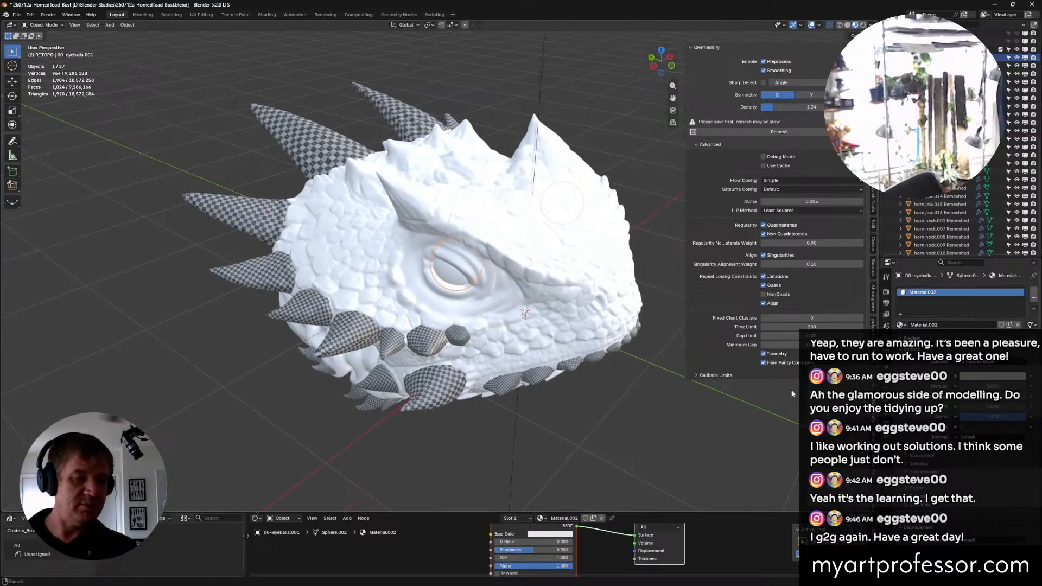
{"action": "left_click", "coordinate": [961, 373]}
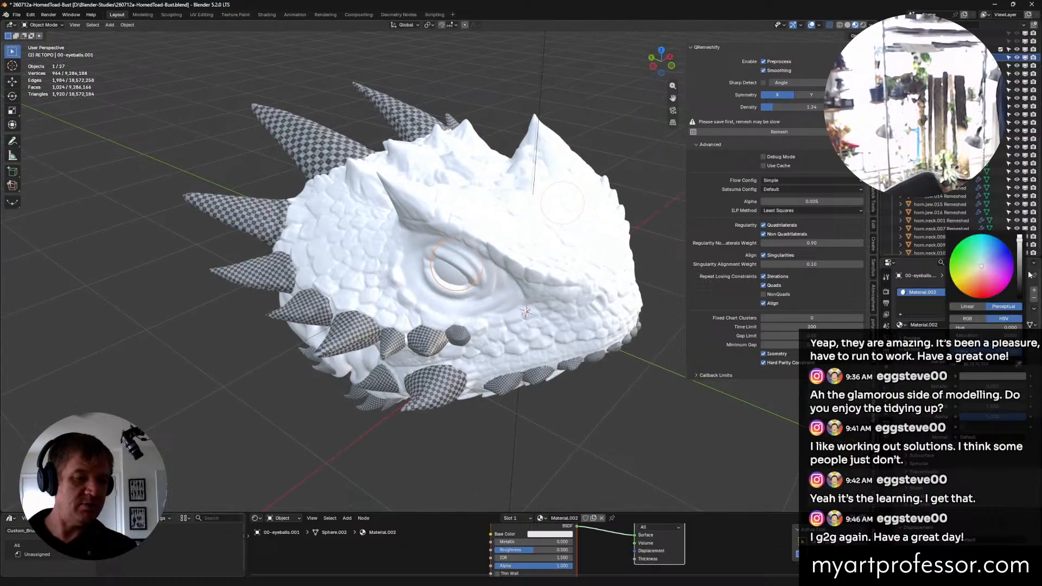
{"action": "left_click_drag", "start_coordinate": [1020, 269], "coordinate": [1019, 297]}
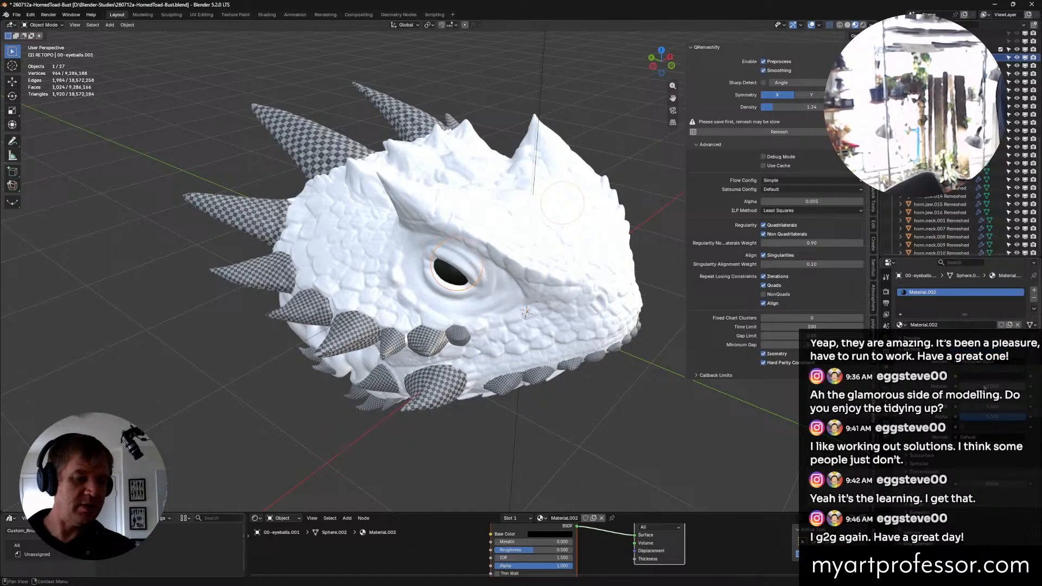
Step: Raise the eyeball material's metallic value close to full and set its roughness to 0
{"action": "left_click_drag", "start_coordinate": [984, 386], "coordinate": [1015, 386]}
{"action": "middle_click_drag", "start_coordinate": [565, 401], "coordinate": [225, 376]}
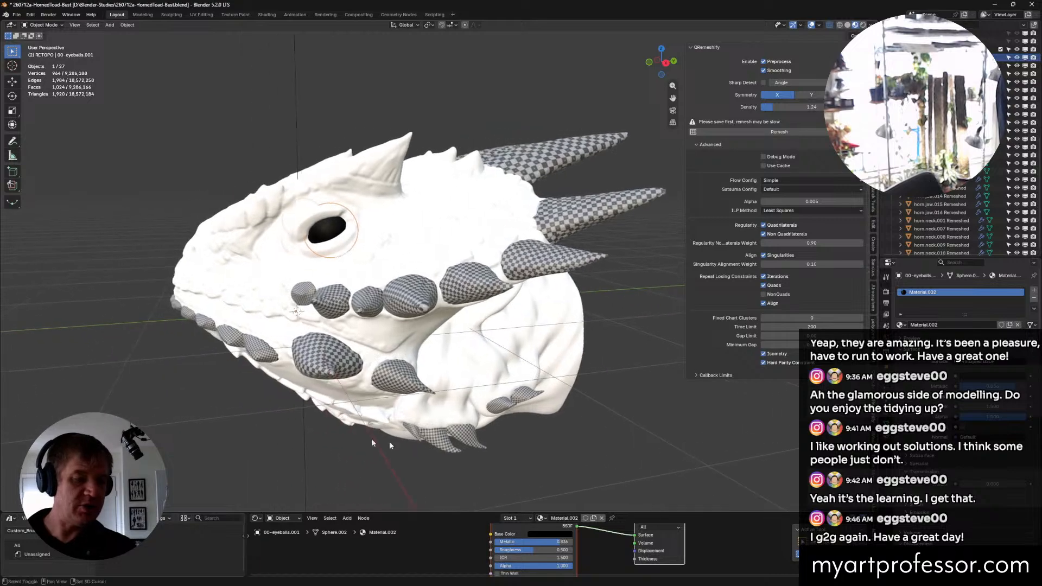
{"action": "left_click_drag", "start_coordinate": [996, 397], "coordinate": [958, 396]}
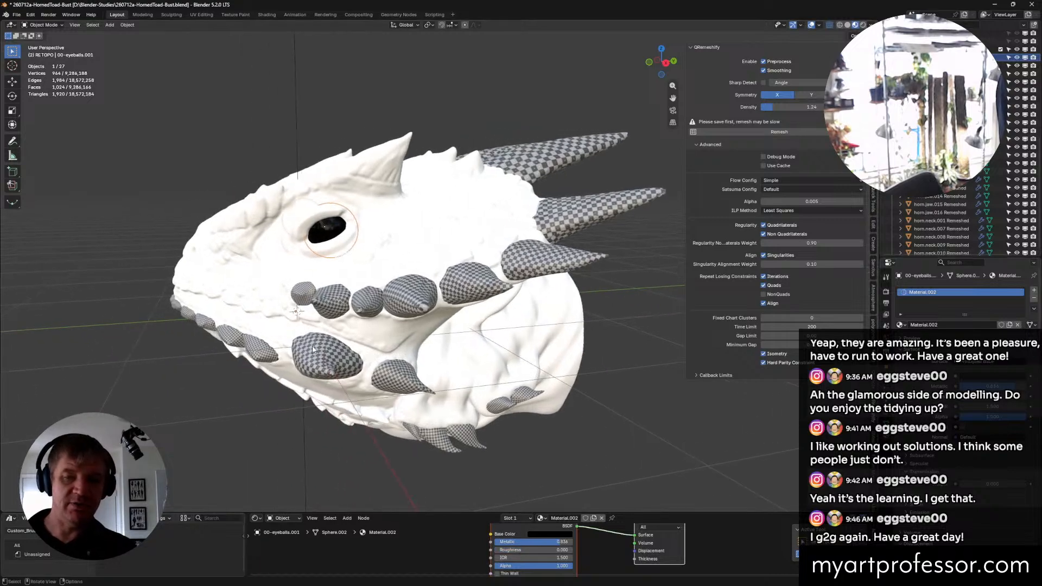
{"action": "middle_click_drag", "start_coordinate": [312, 349], "coordinate": [547, 415]}
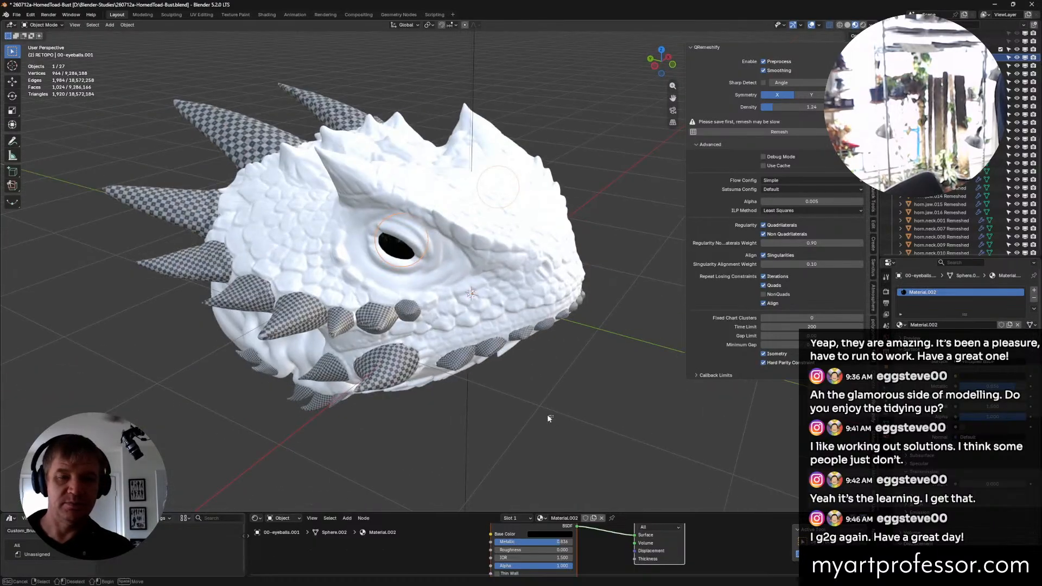
Step: Deselect the eyeballs and save the file
{"action": "left_click", "coordinate": [548, 416]}
{"action": "middle_click_drag", "start_coordinate": [595, 367], "coordinate": [531, 321]}
{"action": "key", "text": "ctrl+s"}
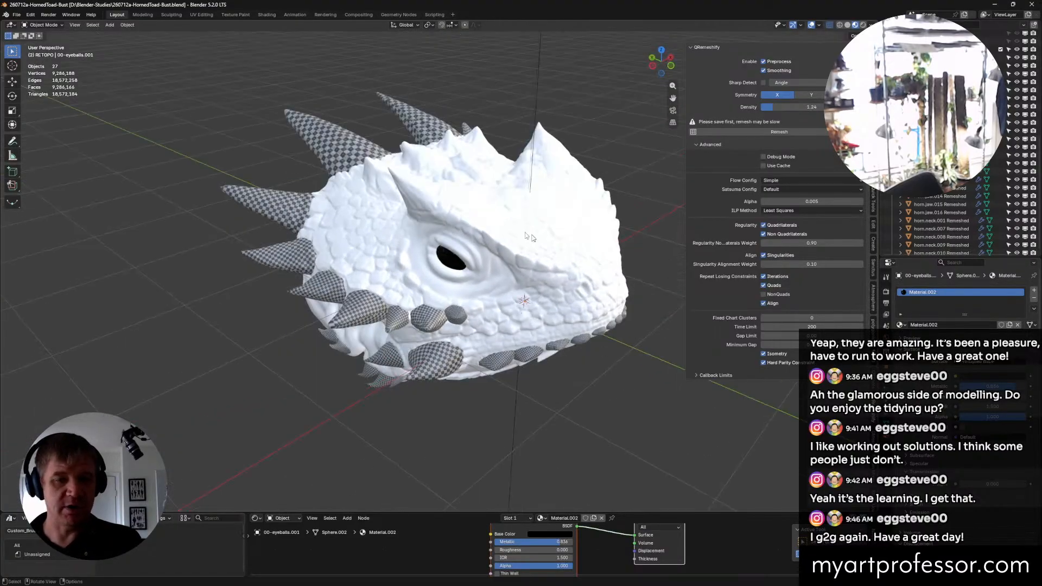
Step: Examine the bust from several sides and check the remeshed head's wireframe topology in Edit Mode
{"action": "middle_click_drag", "start_coordinate": [441, 303], "coordinate": [385, 281]}
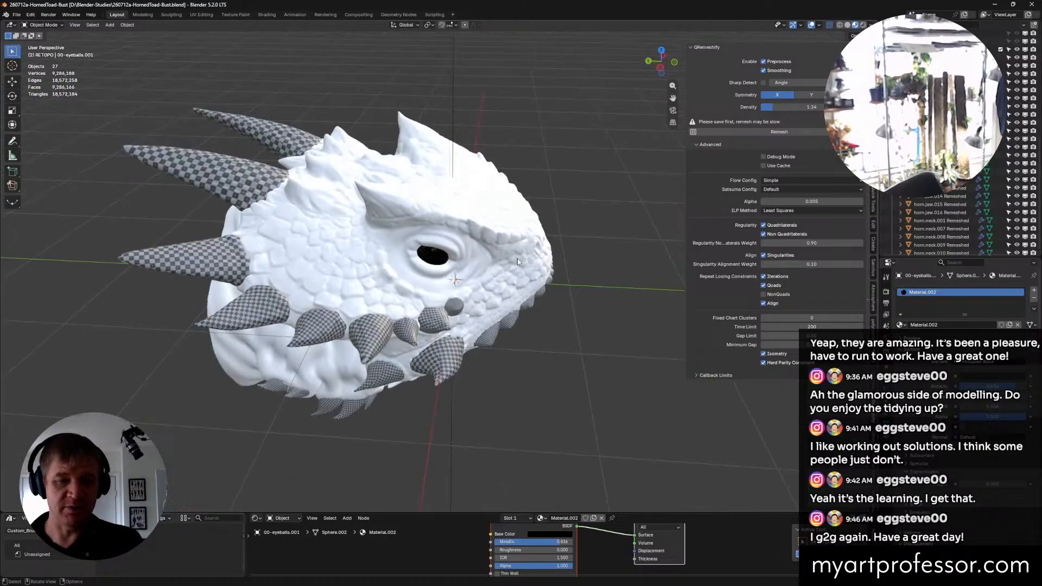
{"action": "middle_click_drag", "start_coordinate": [446, 281], "coordinate": [274, 418]}
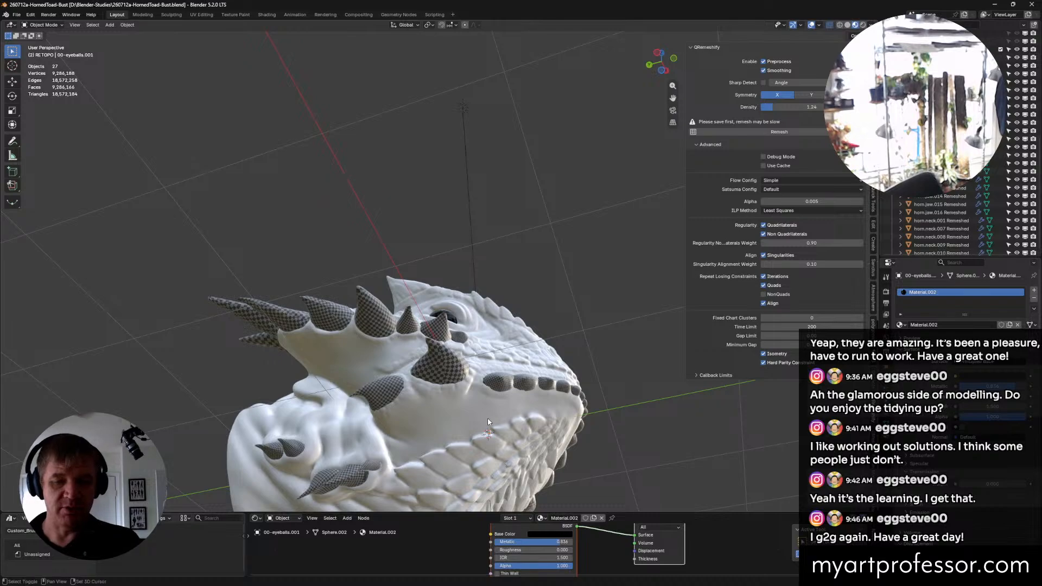
{"action": "middle_click_drag", "start_coordinate": [488, 422], "coordinate": [363, 293]}
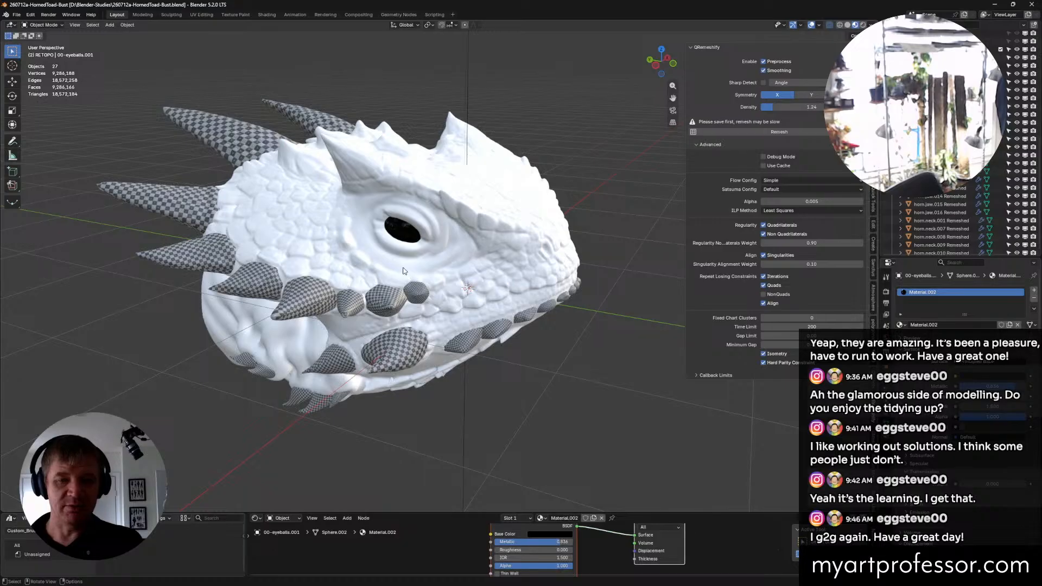
{"action": "left_click", "coordinate": [496, 265]}
{"action": "key", "text": "ctrl+Tab"}
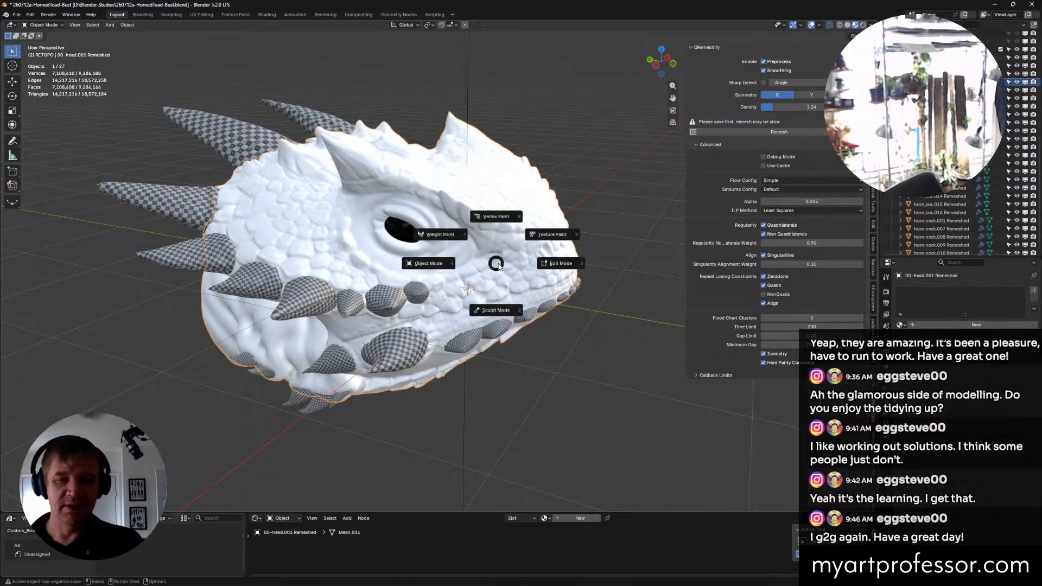
{"action": "left_click", "coordinate": [561, 266]}
{"action": "scroll", "coordinate": [524, 285], "scroll_direction": "up", "scroll_amount": 4}
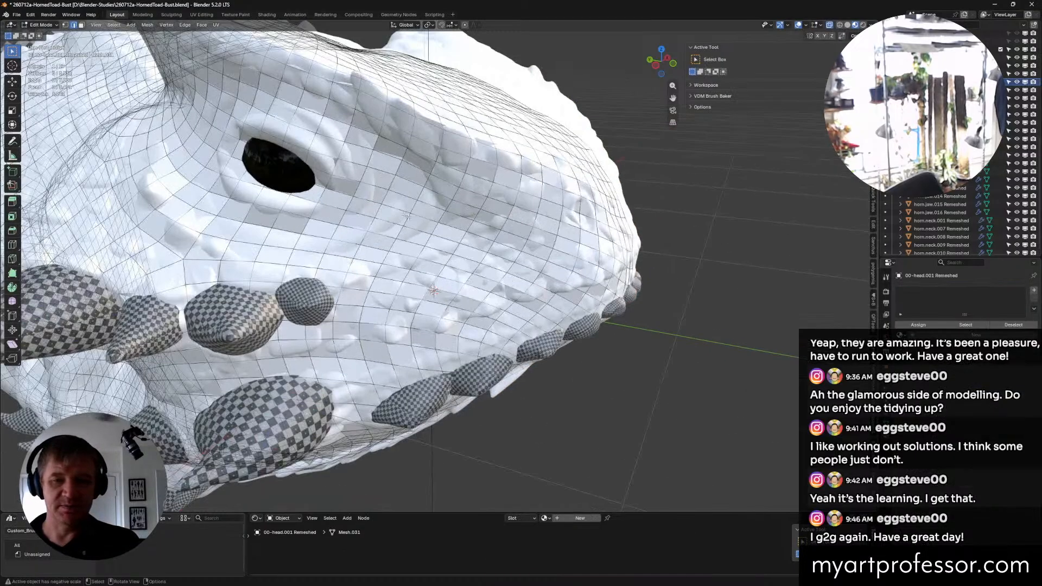
{"action": "mouse_move", "coordinate": [383, 196]}
{"action": "middle_mouse_down", "text": "shift"}
{"action": "mouse_move", "coordinate": [526, 243]}
{"action": "mouse_move", "coordinate": [485, 238]}
{"action": "mouse_move", "coordinate": [505, 203]}
{"action": "mouse_move", "coordinate": [520, 262]}
{"action": "mouse_move", "coordinate": [501, 215]}
{"action": "mouse_move", "coordinate": [386, 186]}
{"action": "middle_mouse_up", "text": "shift"}
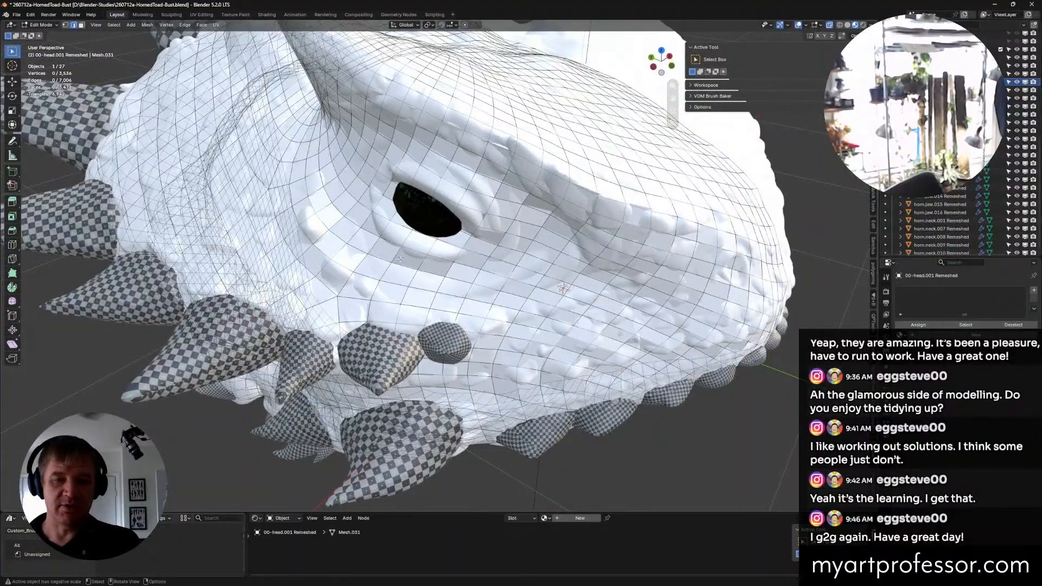
{"action": "middle_click_drag", "start_coordinate": [401, 259], "coordinate": [370, 224]}
{"action": "scroll", "coordinate": [423, 233], "scroll_direction": "down", "scroll_amount": 3}
{"action": "middle_click_drag", "start_coordinate": [472, 231], "coordinate": [551, 231]}
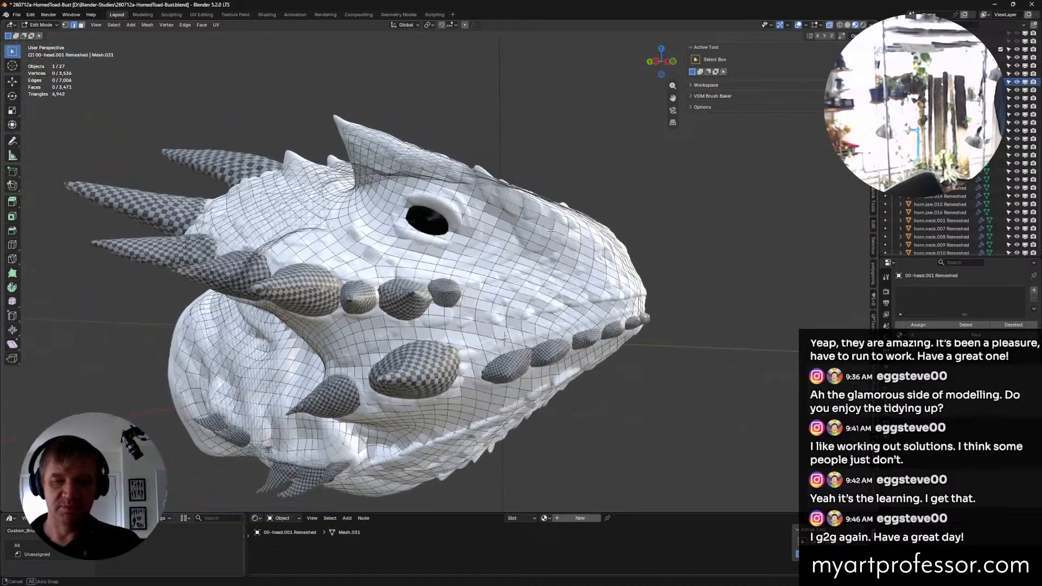
Step: Return to Object Mode, select the 00-head.001 object and save the file
{"action": "key", "text": "ctrl+Tab"}
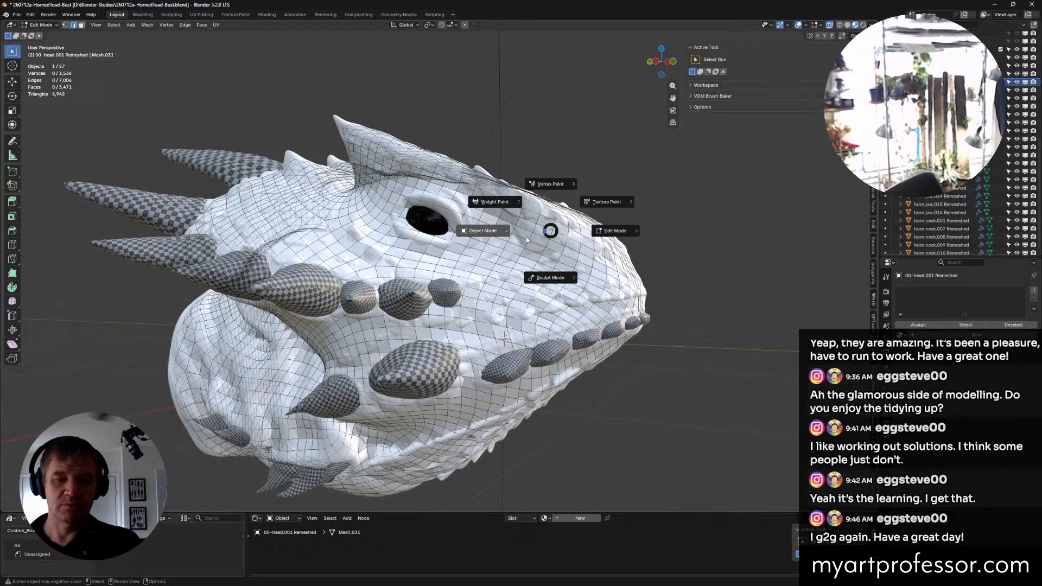
{"action": "left_click", "coordinate": [395, 253]}
{"action": "left_click", "coordinate": [393, 256]}
{"action": "middle_click_drag", "start_coordinate": [374, 272], "coordinate": [492, 241]}
{"action": "key", "text": "ctrl+s"}
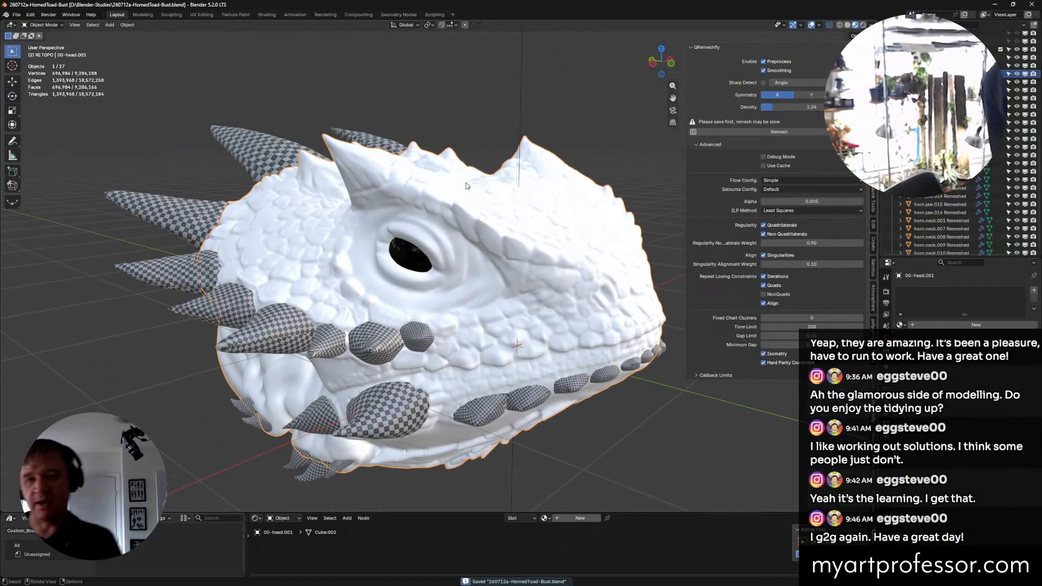